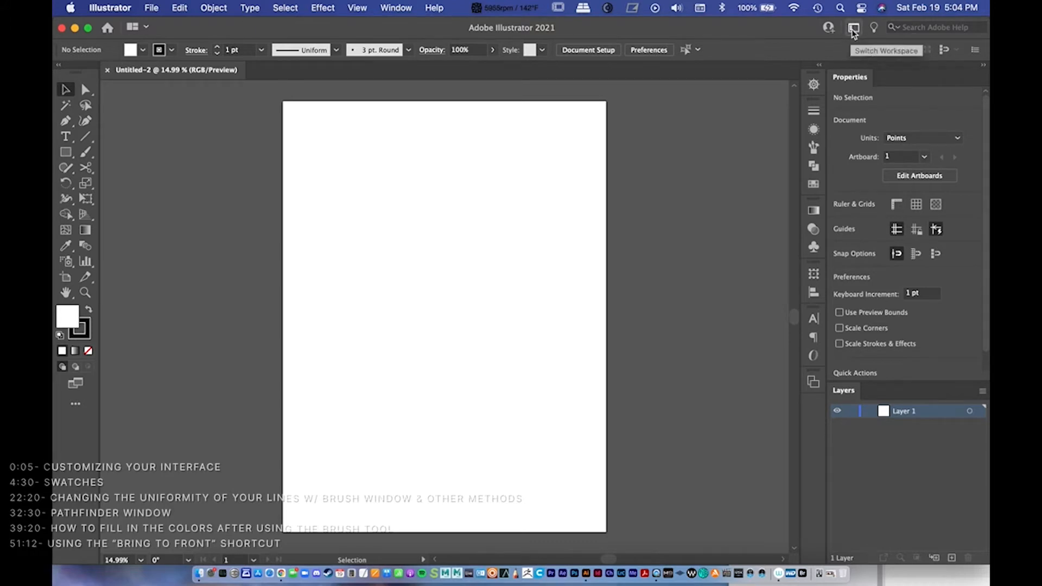
Step: Switch the workspace to Essentials and from there to Essentials Classic
{"action": "left_click", "coordinate": [853, 30]}
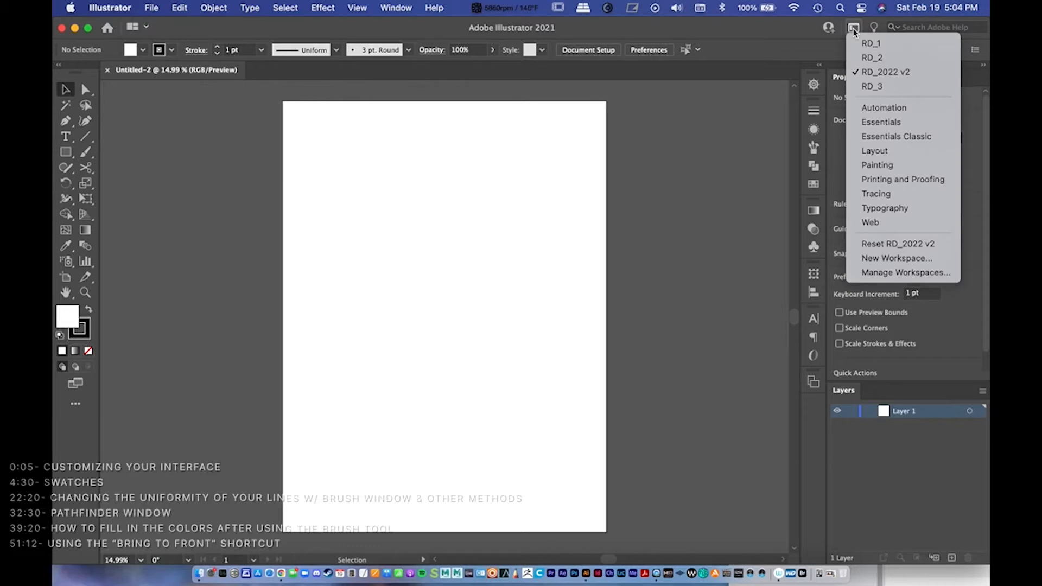
{"action": "left_click", "coordinate": [922, 132]}
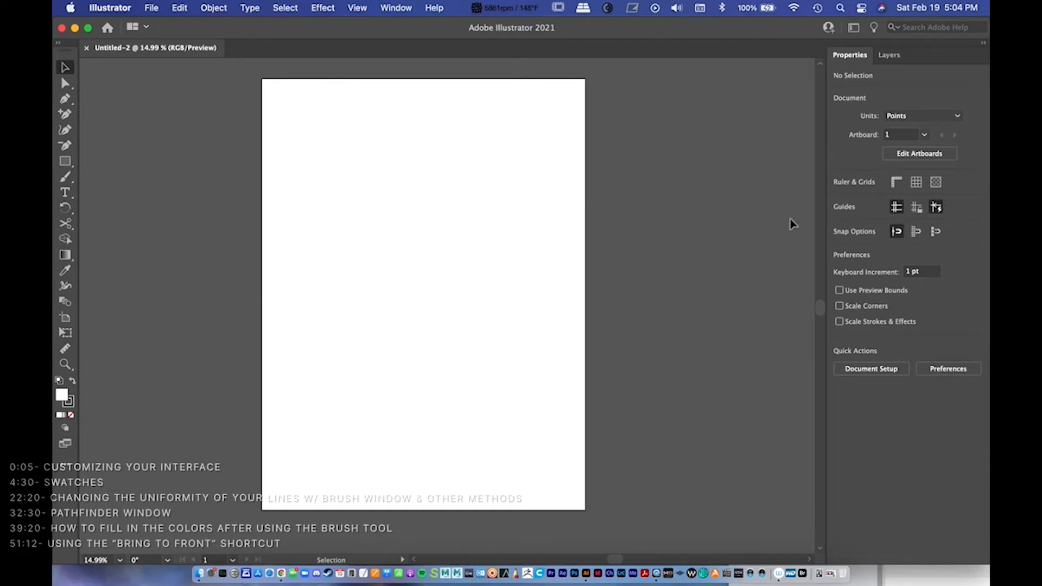
{"action": "left_click", "coordinate": [855, 27]}
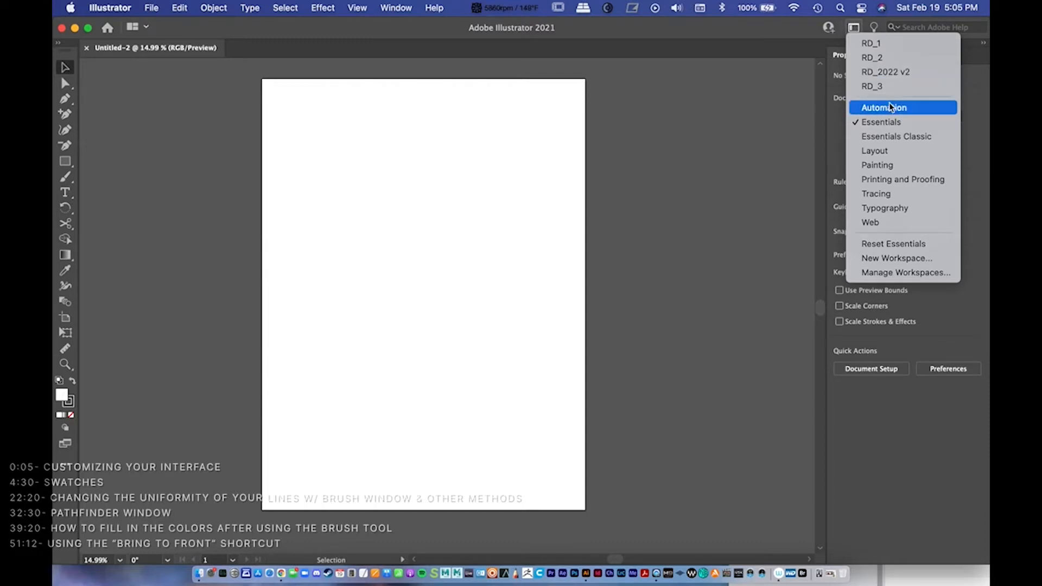
{"action": "left_click", "coordinate": [854, 27]}
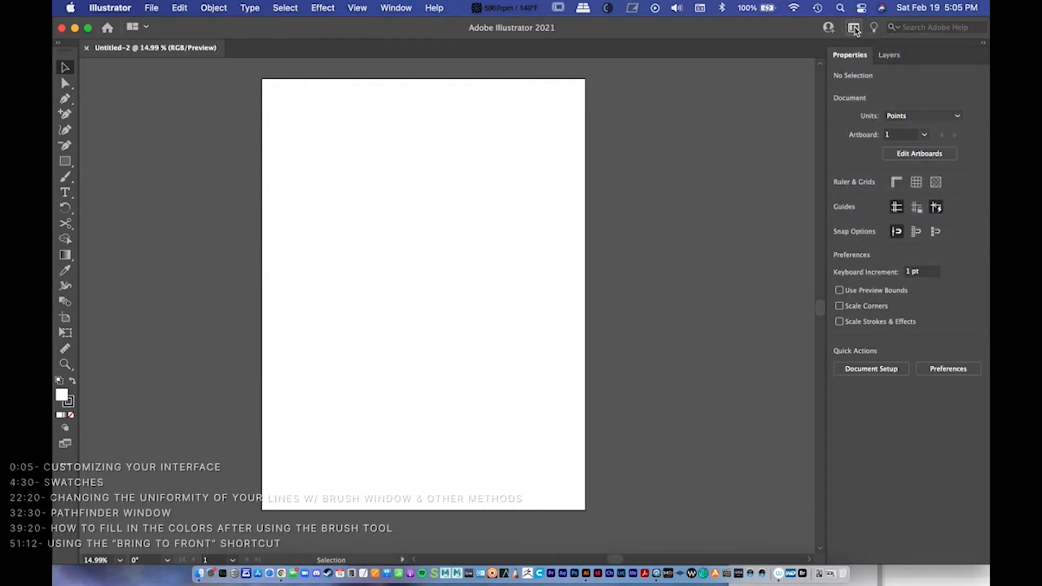
{"action": "left_click", "coordinate": [853, 28]}
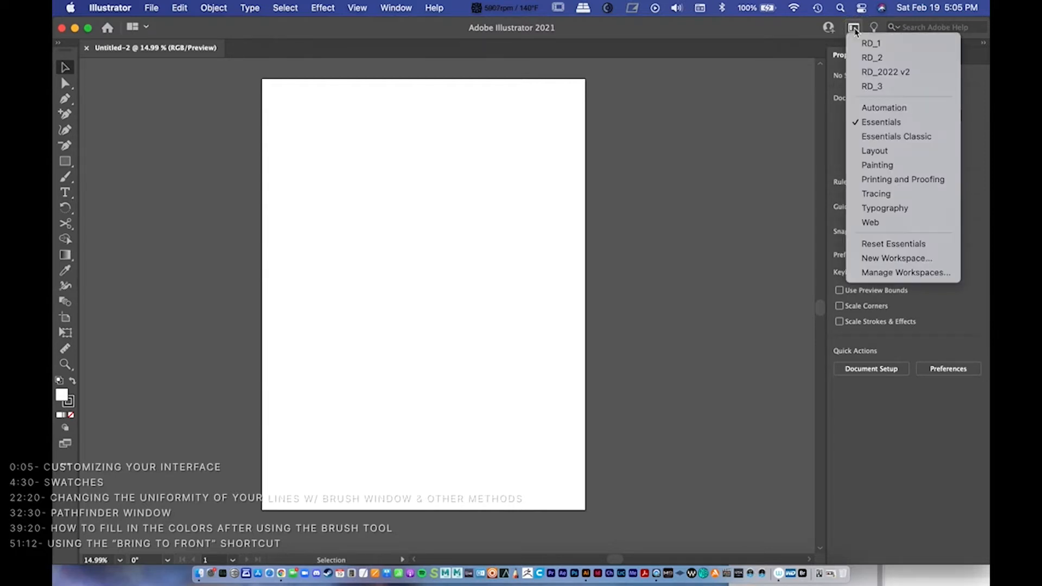
{"action": "left_click", "coordinate": [911, 138]}
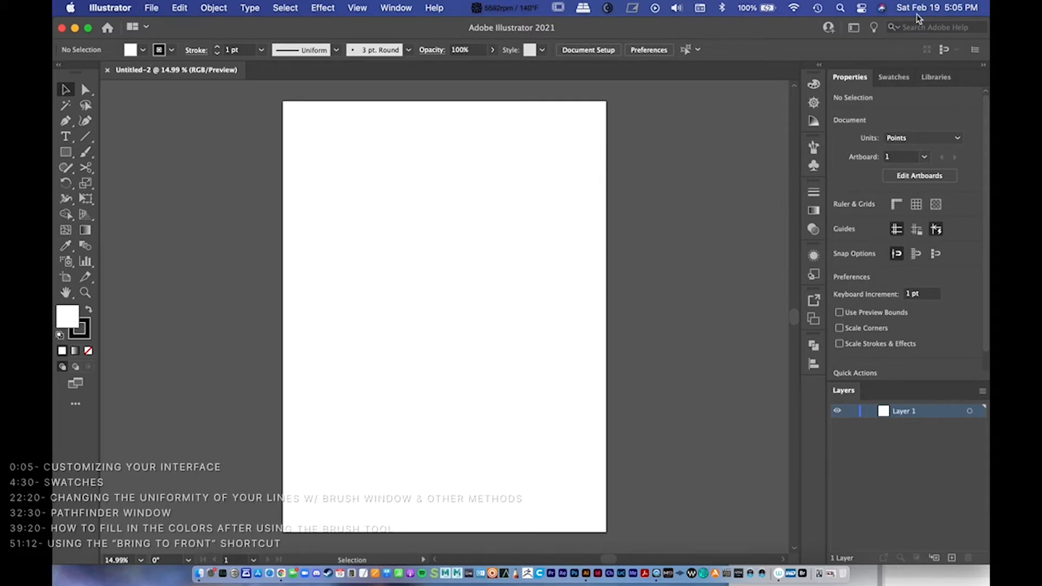
Step: Move the Layers panel into the collapsed icon dock beside Properties and briefly expand the Navigator panel there
{"action": "left_click", "coordinate": [853, 26]}
{"action": "left_click_drag", "start_coordinate": [847, 397], "coordinate": [810, 404]}
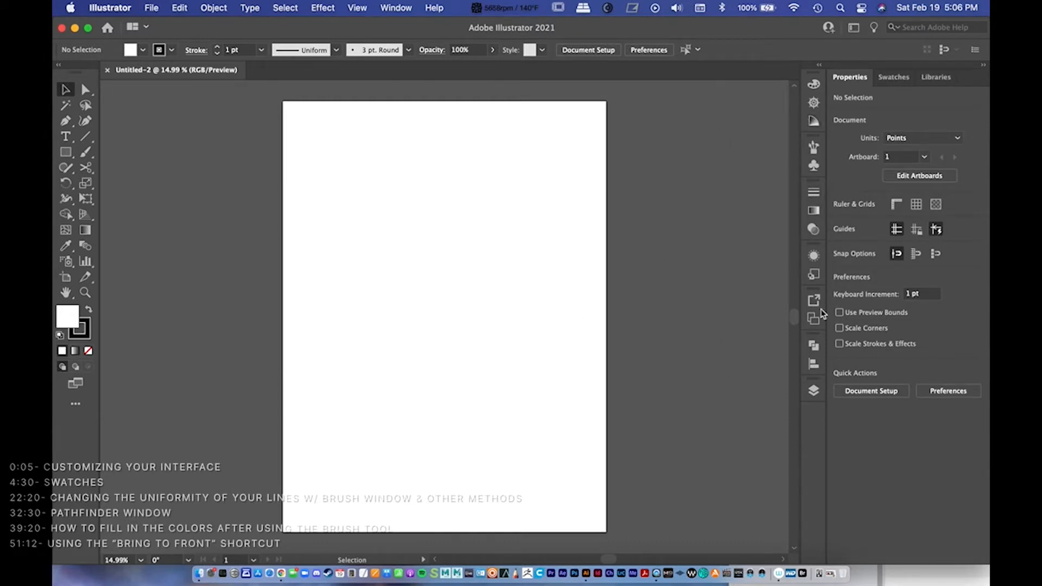
{"action": "left_click", "coordinate": [812, 103]}
{"action": "left_click", "coordinate": [812, 103]}
{"action": "left_click", "coordinate": [812, 103]}
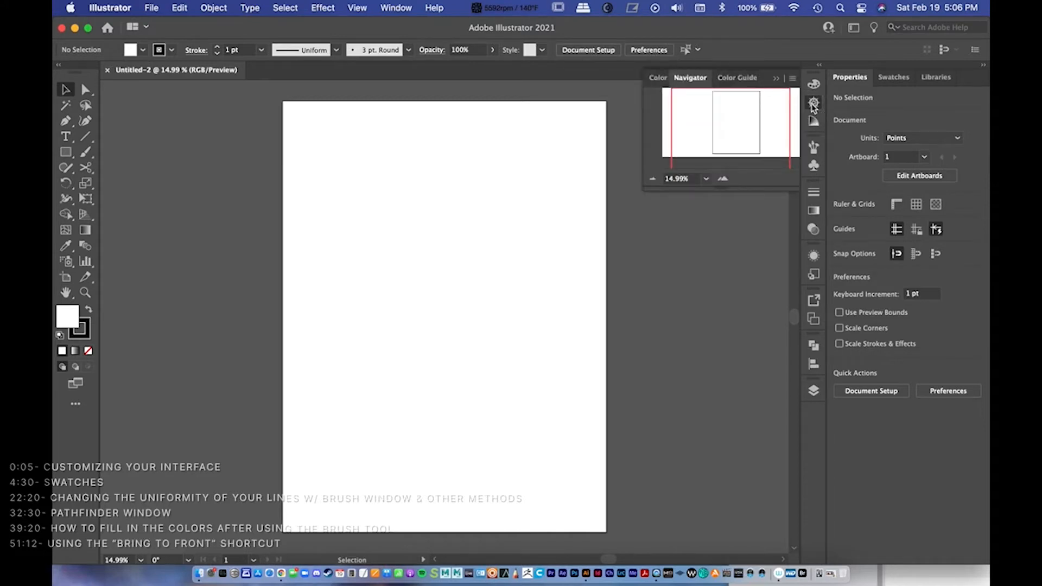
{"action": "left_click", "coordinate": [813, 103]}
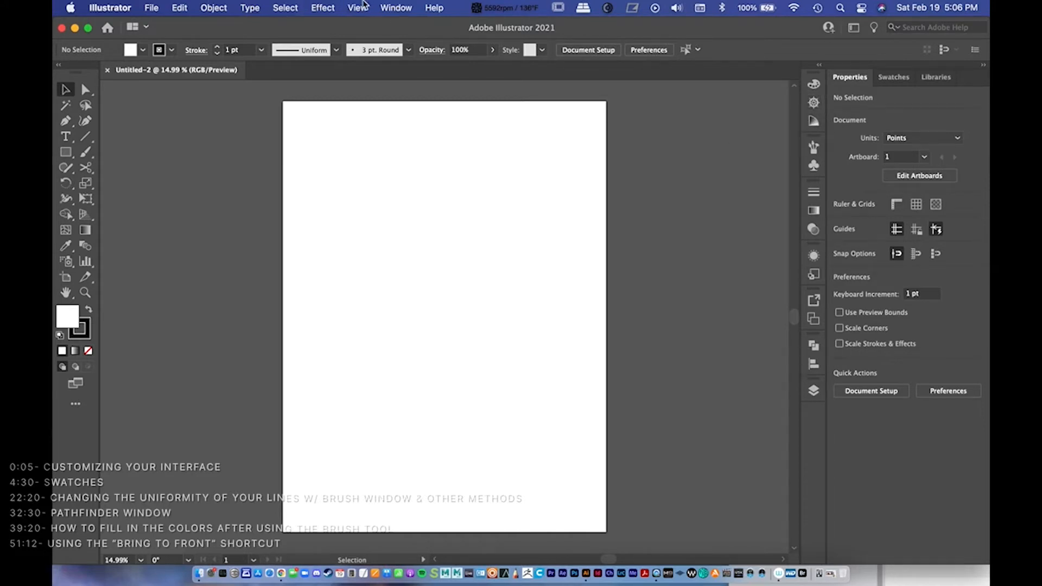
Step: Pull the Navigator and Layers panels out of the collapsed icon dock and close both
{"action": "left_click", "coordinate": [396, 8]}
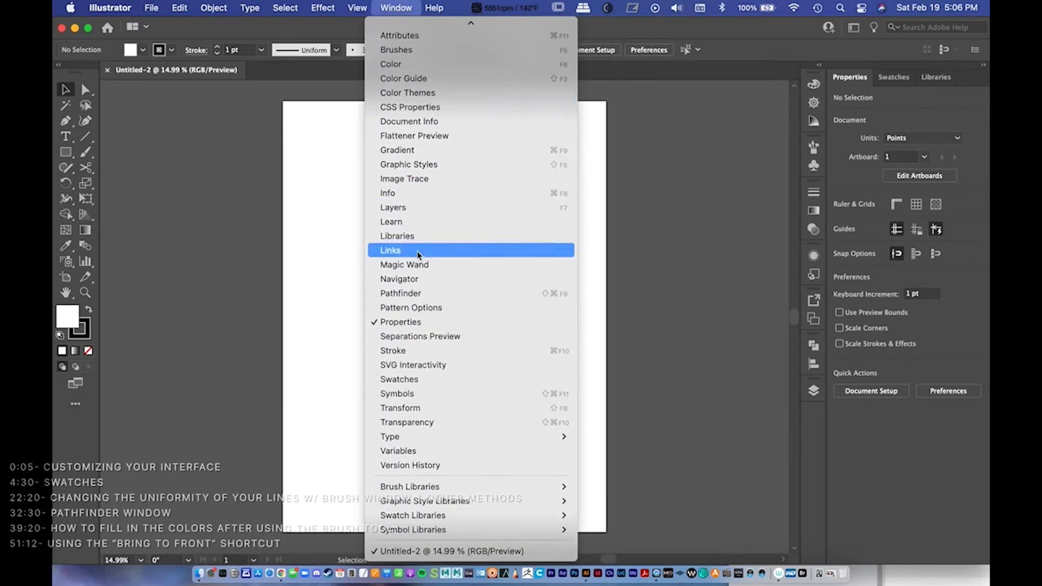
{"action": "left_click", "coordinate": [733, 125]}
{"action": "left_click", "coordinate": [813, 103]}
{"action": "left_click_drag", "start_coordinate": [814, 107], "coordinate": [562, 253]}
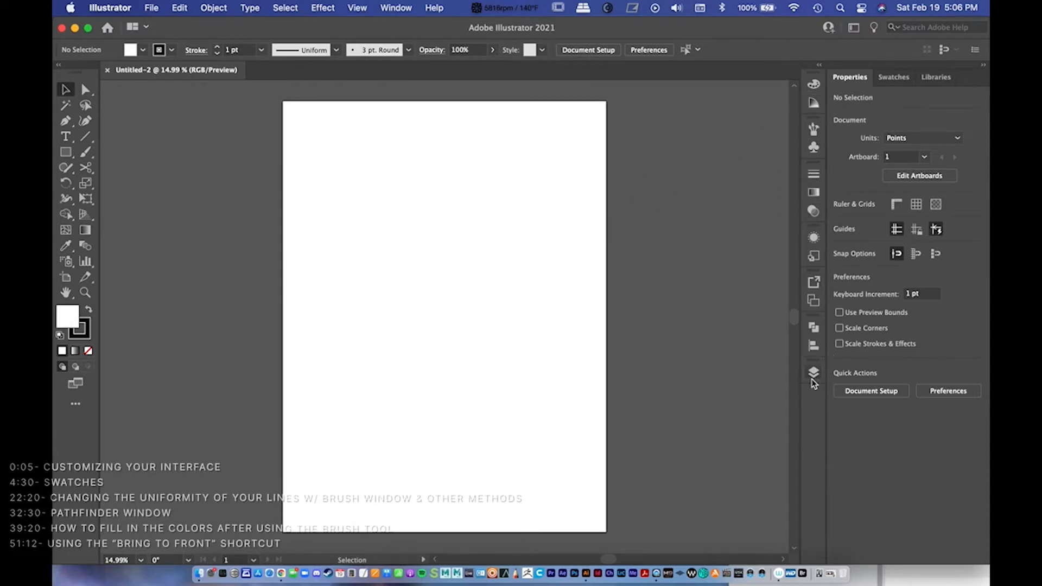
{"action": "left_click_drag", "start_coordinate": [814, 374], "coordinate": [538, 382]}
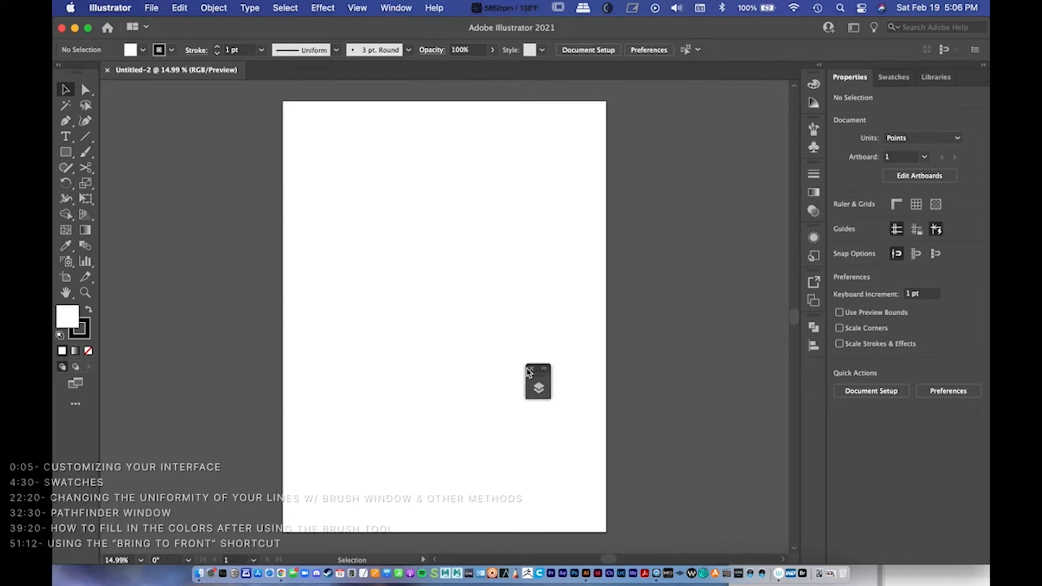
{"action": "left_click", "coordinate": [532, 370]}
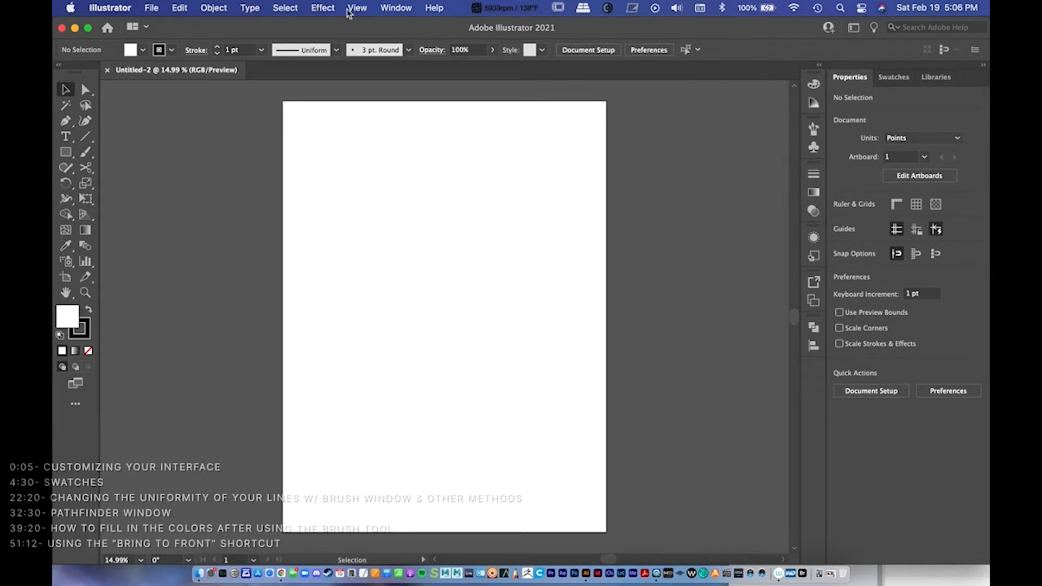
Step: Reopen the Navigator panel and dock it between Color and Color Guide in the collapsed icon dock
{"action": "left_click", "coordinate": [395, 9]}
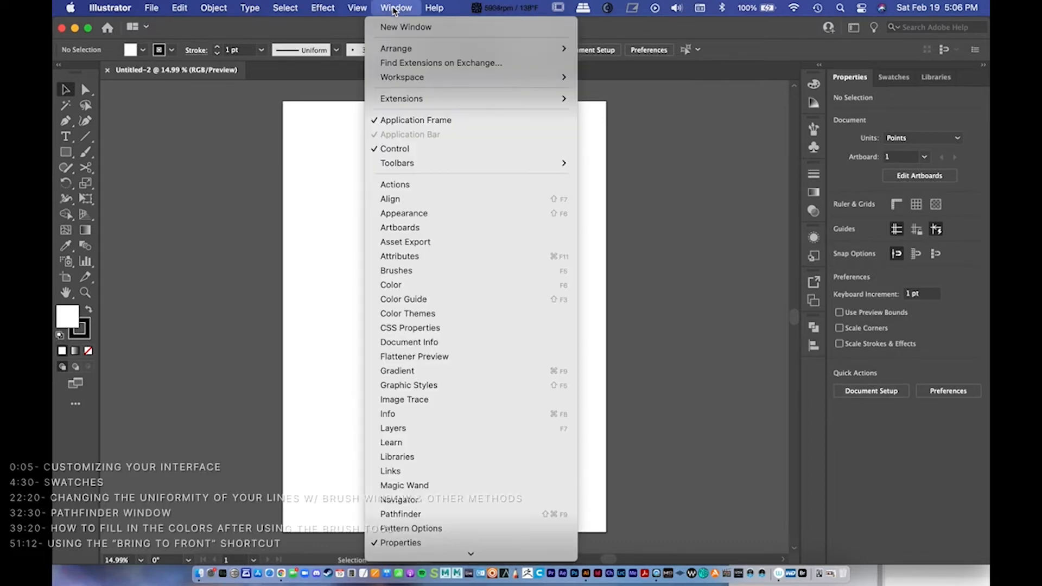
{"action": "scroll", "coordinate": [429, 459], "scroll_direction": "down", "scroll_amount": 5}
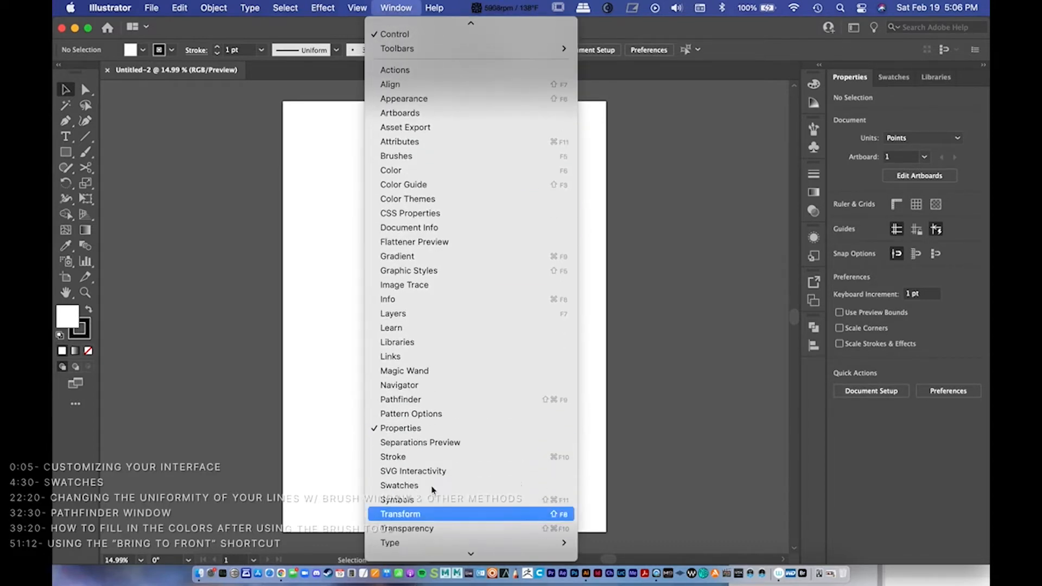
{"action": "left_click", "coordinate": [429, 395]}
{"action": "left_click_drag", "start_coordinate": [436, 265], "coordinate": [454, 177]}
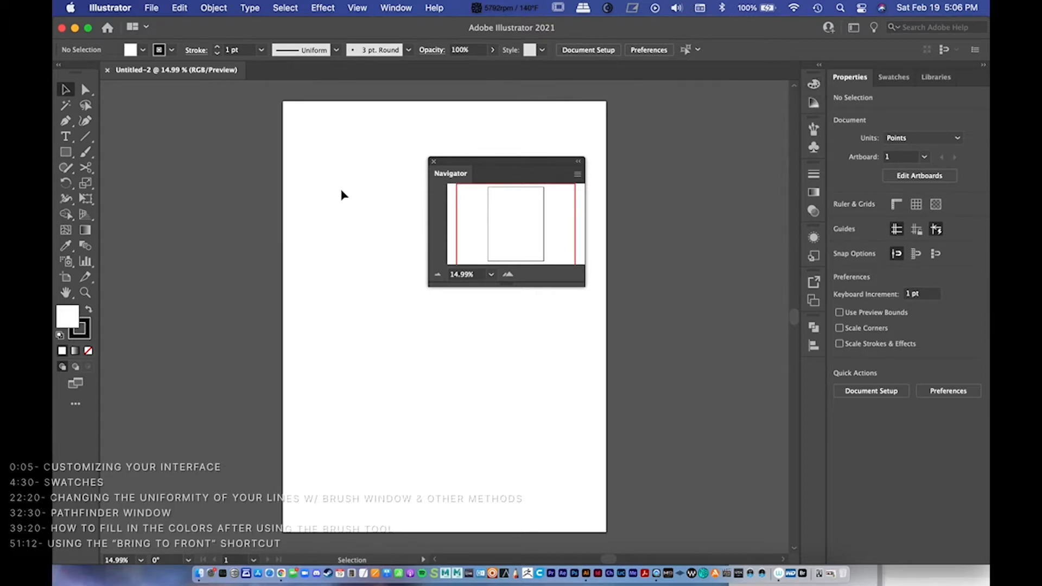
{"action": "left_click_drag", "start_coordinate": [441, 182], "coordinate": [817, 94]}
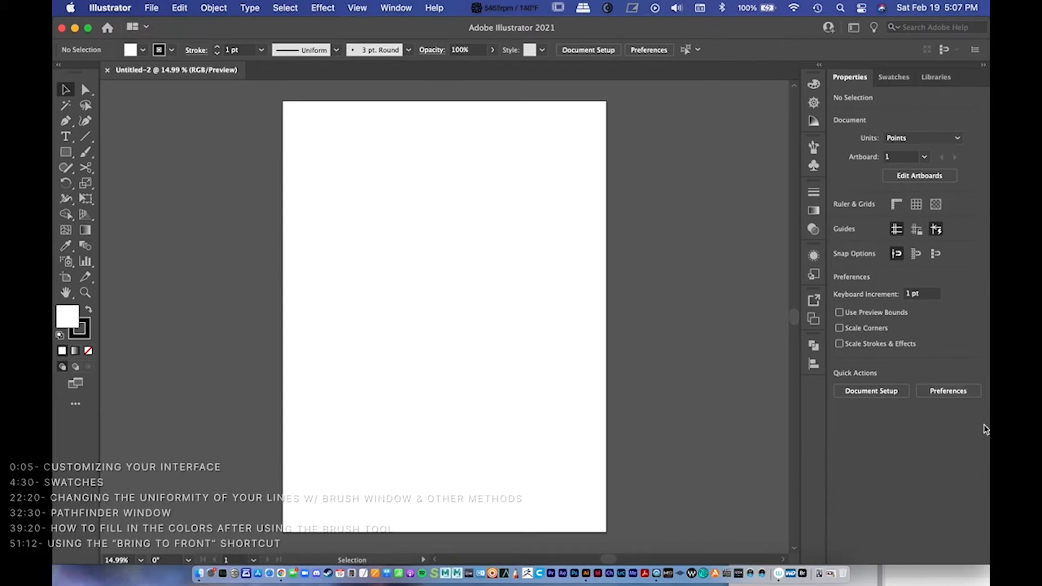
Step: Reopen the Layers panel and dock it directly below the Properties panel
{"action": "double_click", "coordinate": [576, 29]}
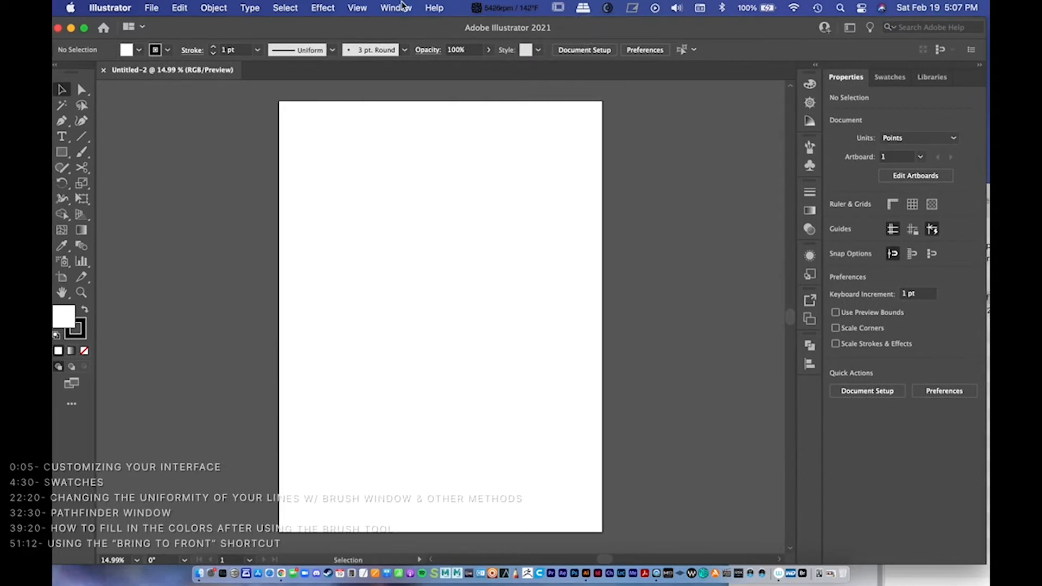
{"action": "left_click", "coordinate": [380, 8]}
{"action": "left_click", "coordinate": [461, 427]}
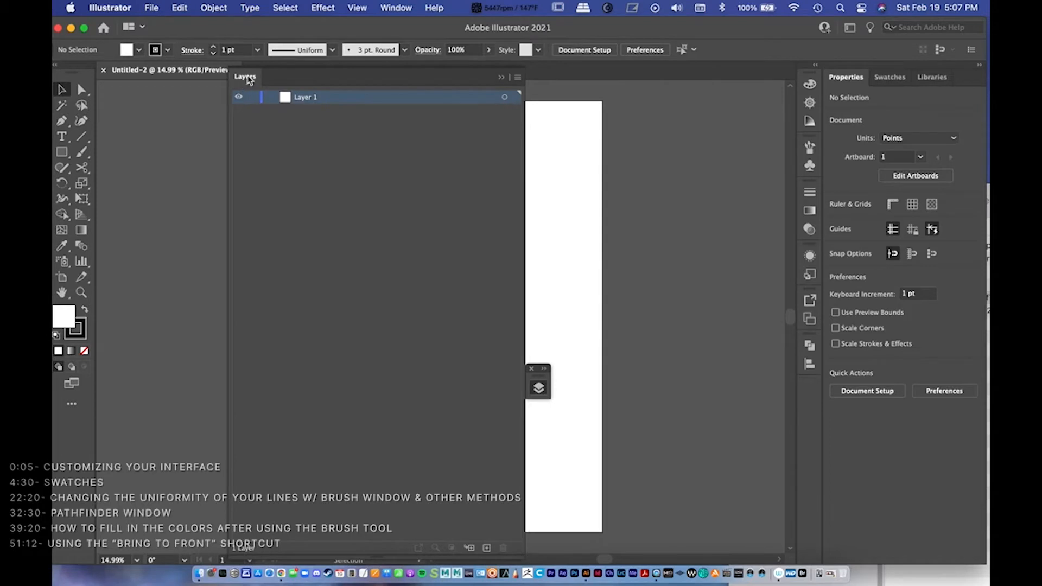
{"action": "left_click_drag", "start_coordinate": [240, 76], "coordinate": [909, 566]}
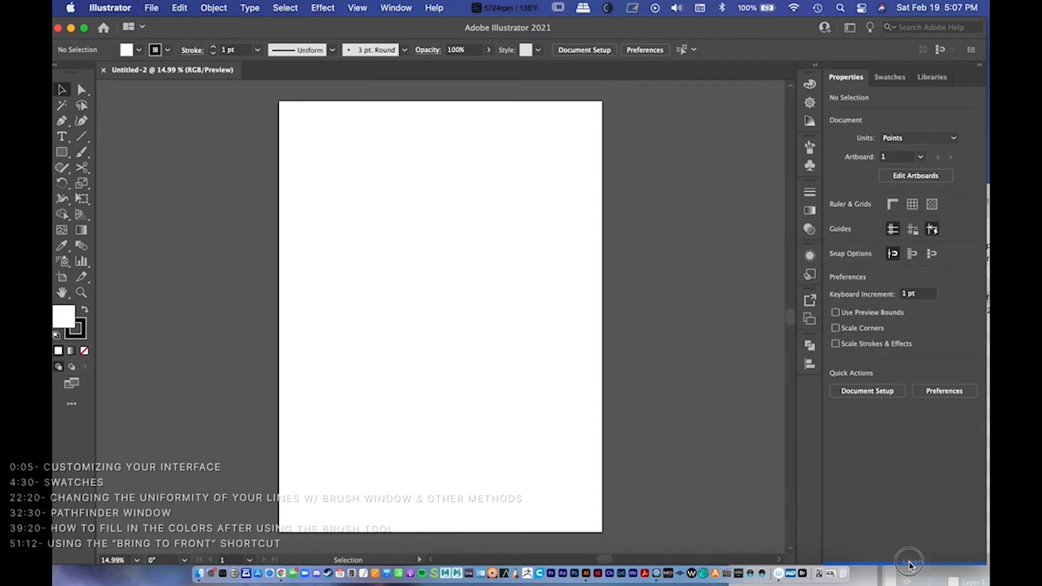
{"action": "left_click_drag", "start_coordinate": [910, 566], "coordinate": [909, 562]}
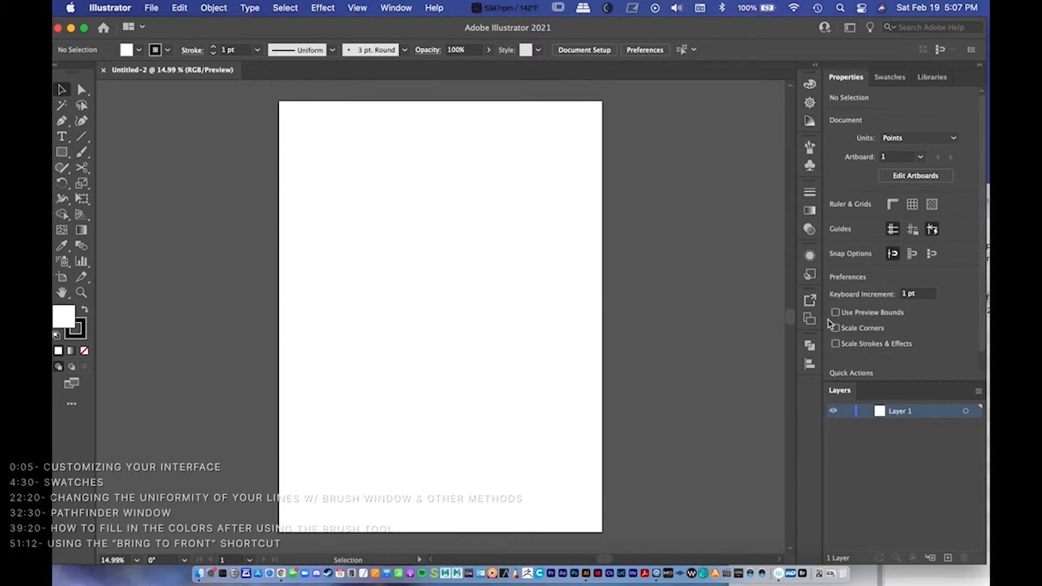
Step: Examine the saved custom workspaces in the Manage Workspaces dialog and cancel it without adding one
{"action": "left_click", "coordinate": [850, 28]}
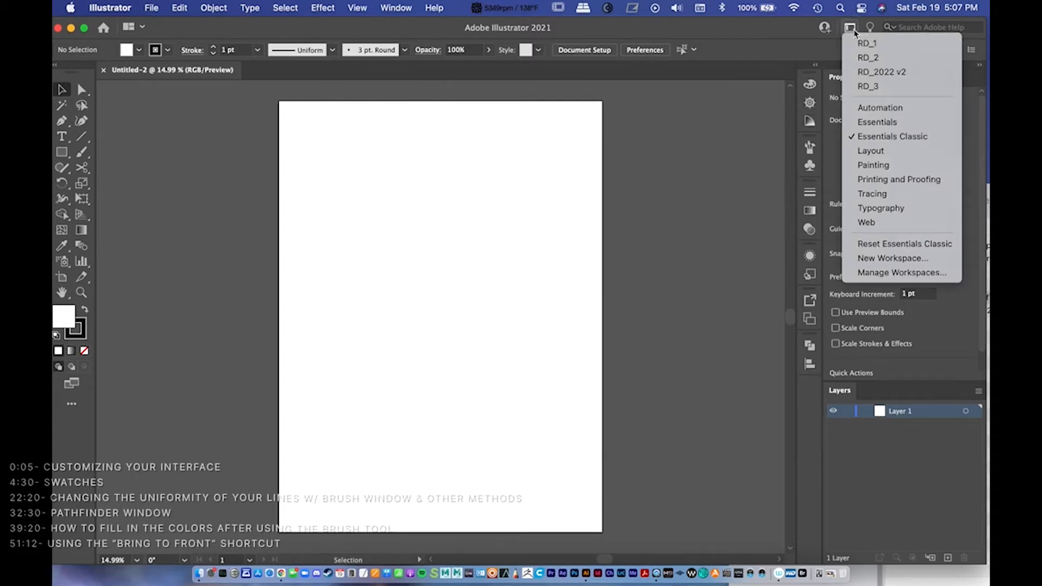
{"action": "left_click", "coordinate": [850, 28]}
{"action": "left_click", "coordinate": [851, 28]}
{"action": "left_click", "coordinate": [870, 273]}
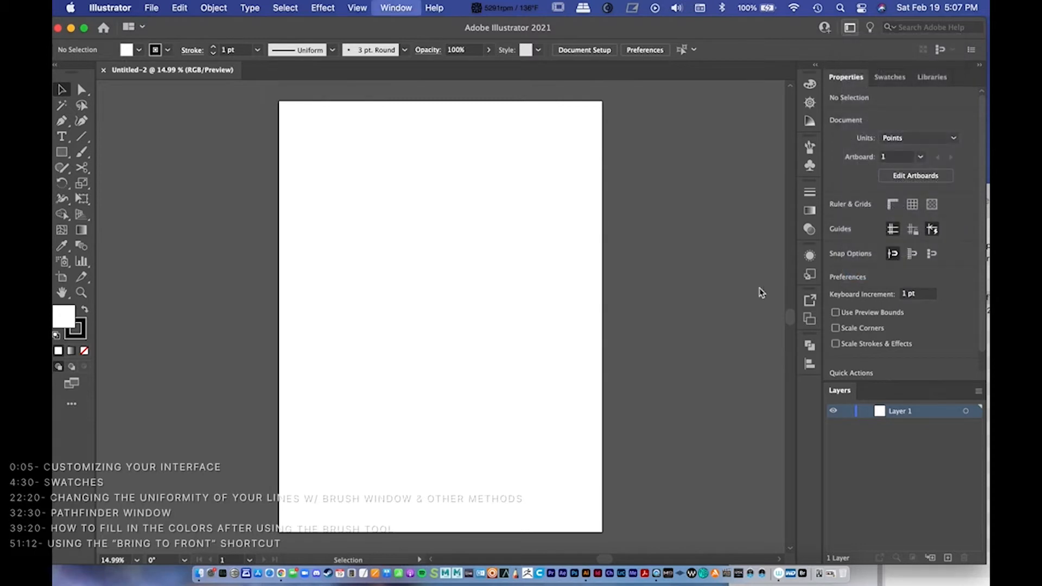
{"action": "left_click", "coordinate": [481, 305]}
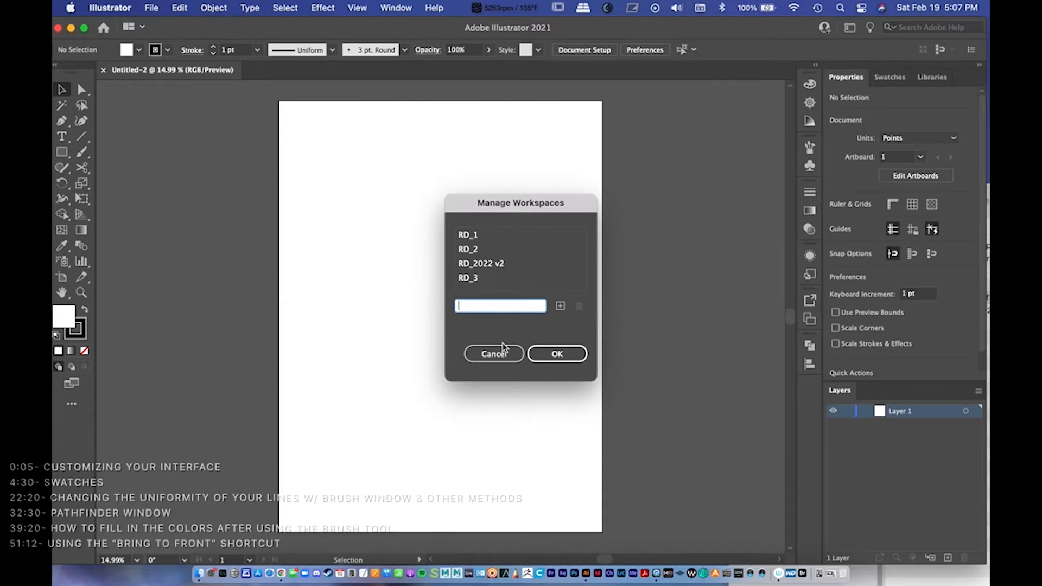
{"action": "left_click", "coordinate": [495, 358]}
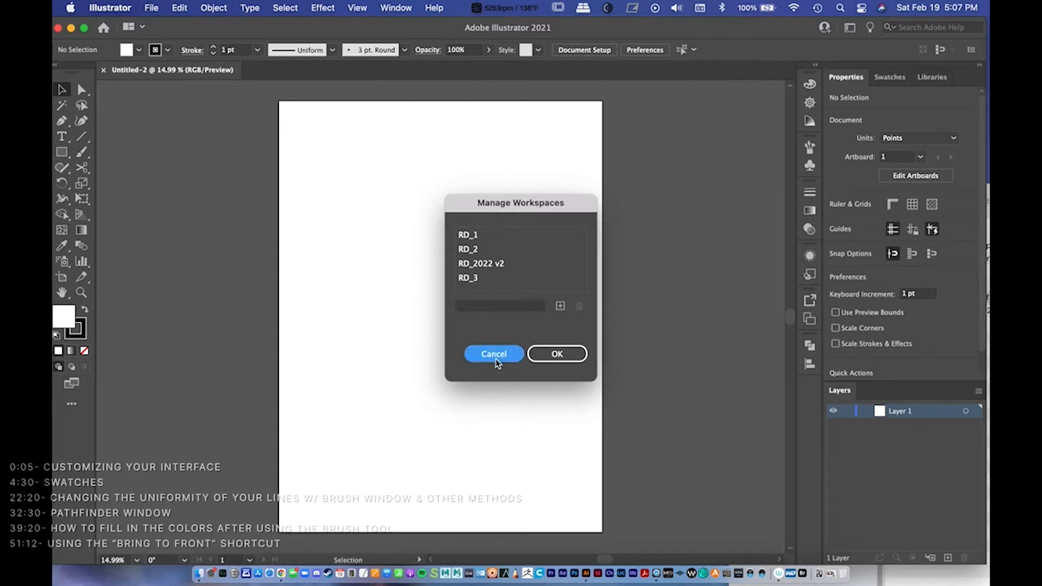
Step: Switch the workspace to the custom RD_2022 v2 layout
{"action": "left_click", "coordinate": [851, 30]}
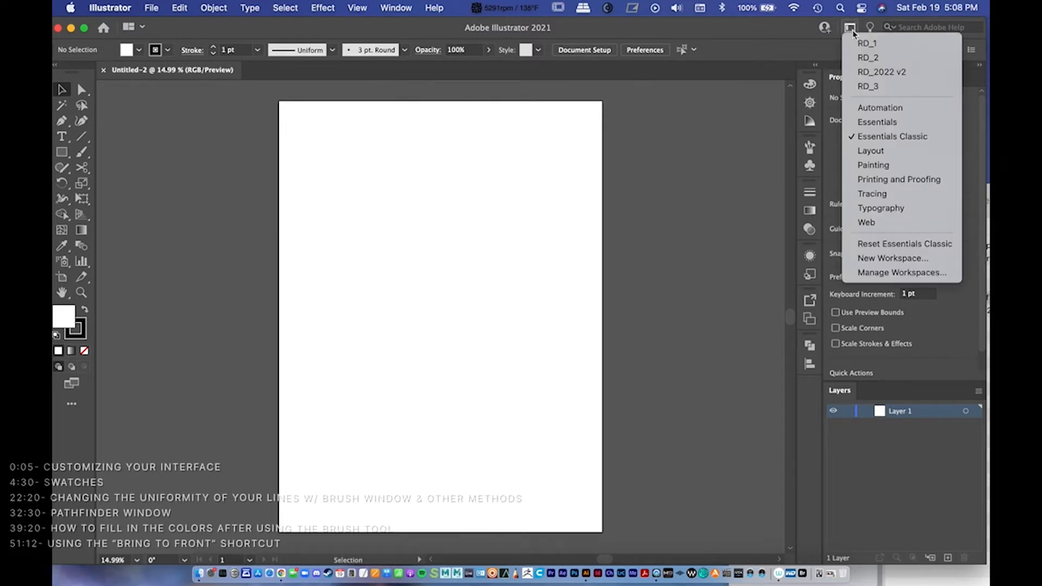
{"action": "left_click", "coordinate": [867, 72]}
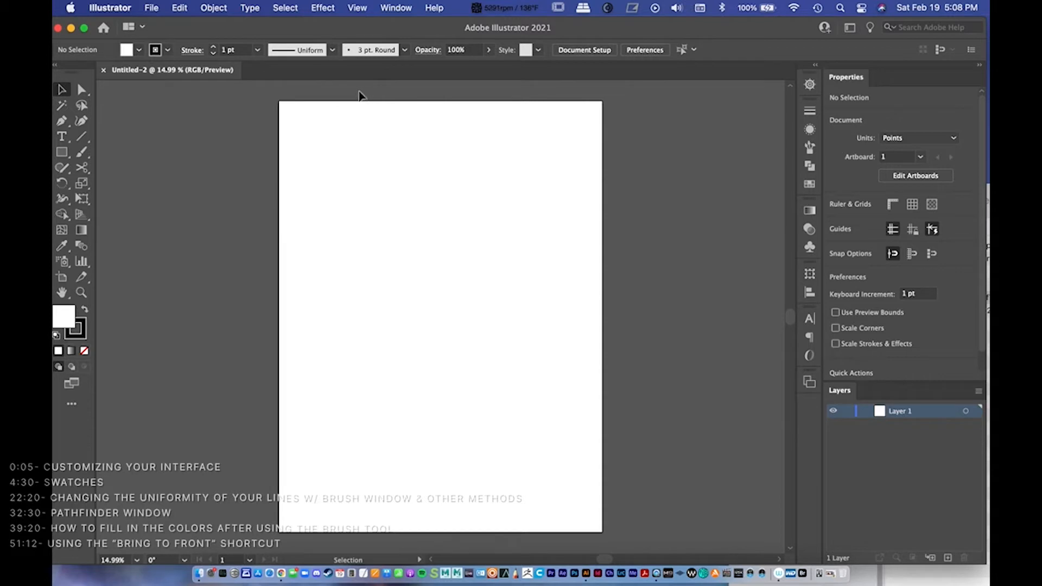
{"action": "left_click", "coordinate": [850, 27]}
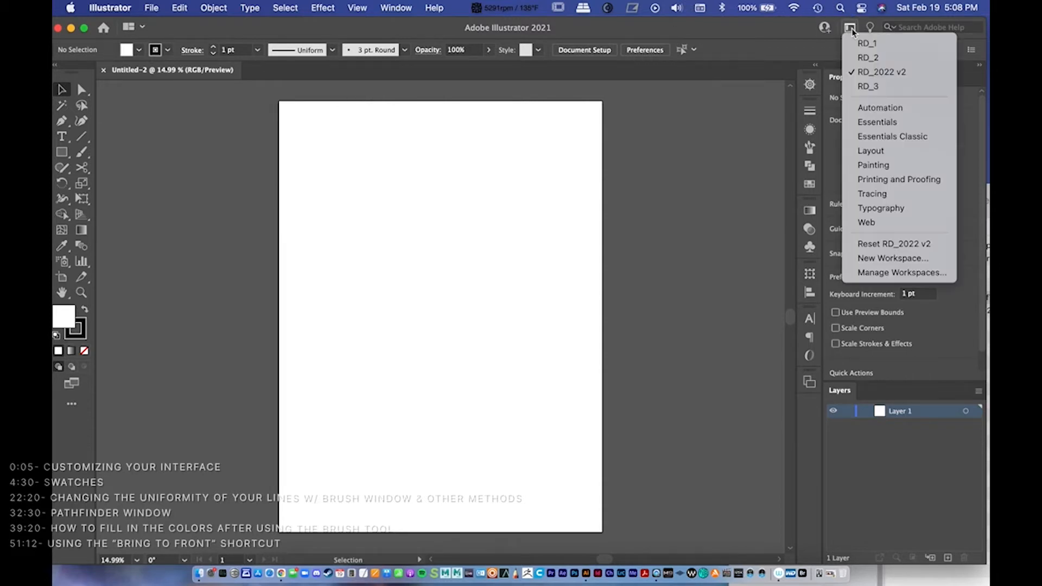
{"action": "left_click", "coordinate": [699, 38]}
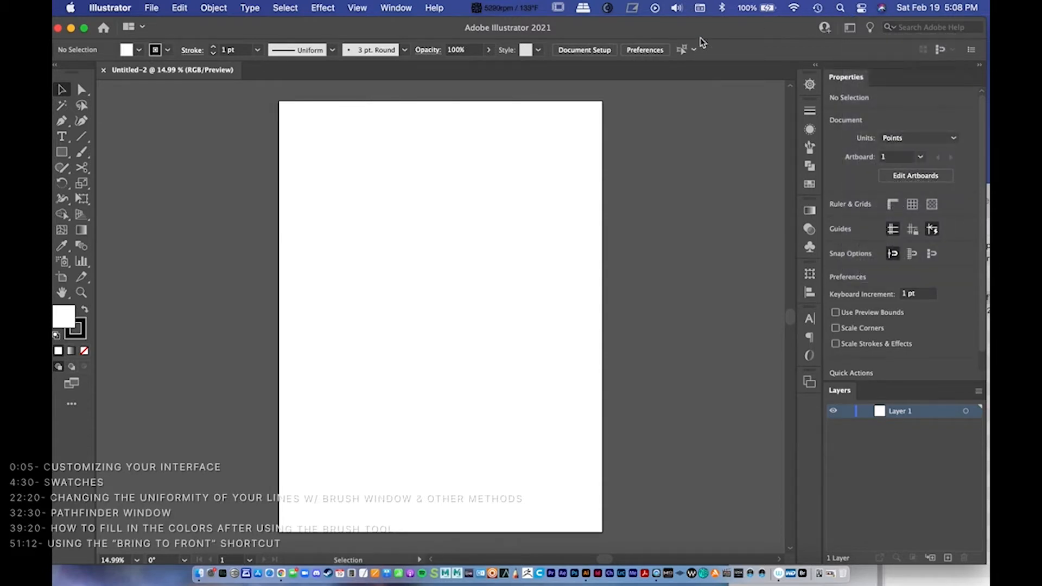
{"action": "left_click_drag", "start_coordinate": [369, 225], "coordinate": [374, 229]}
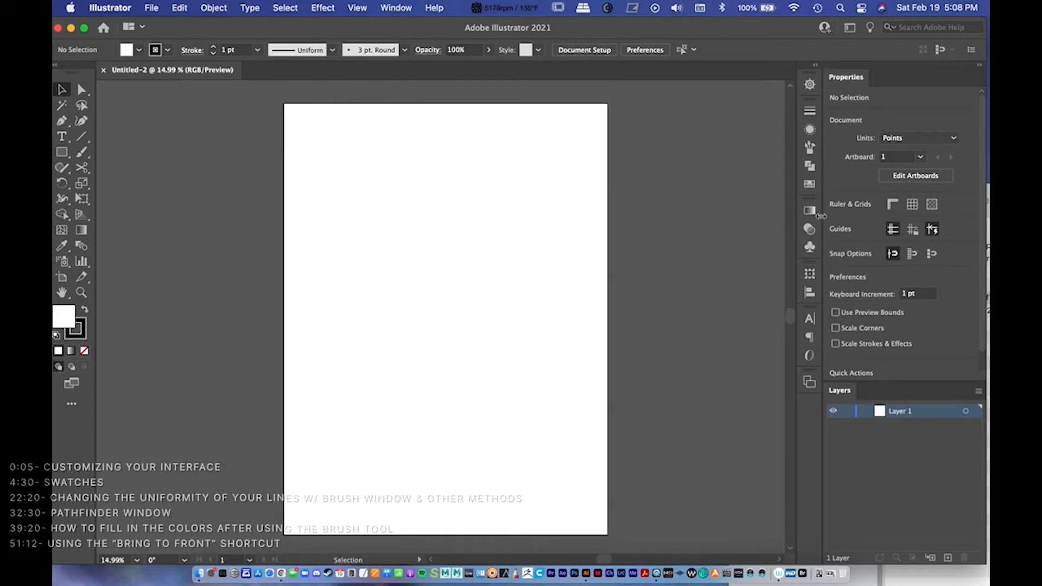
Step: Expand the docked Navigator panel to view it and collapse it again
{"action": "left_click", "coordinate": [811, 88]}
{"action": "left_click", "coordinate": [810, 114]}
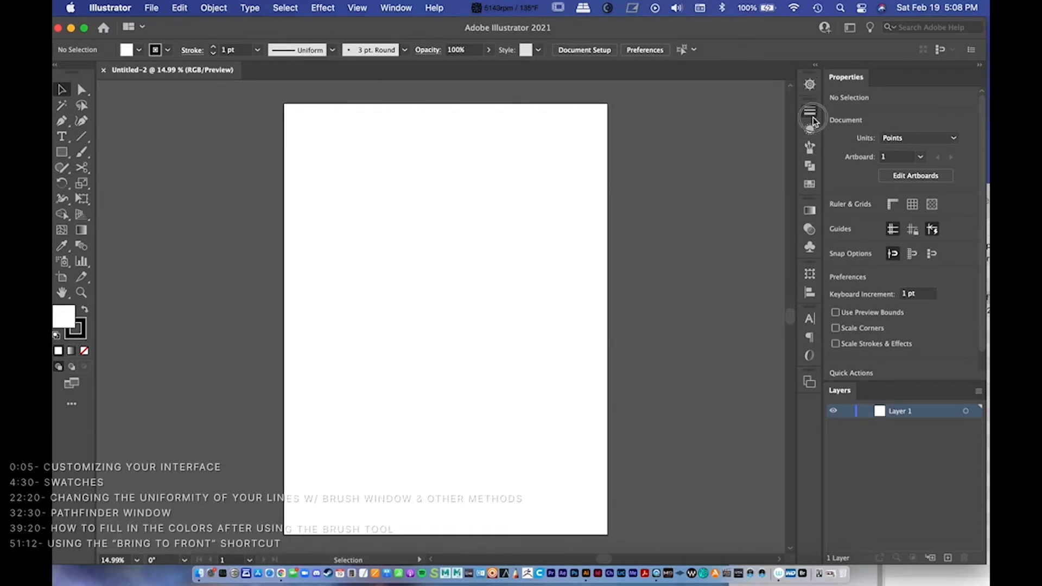
{"action": "left_click", "coordinate": [810, 87]}
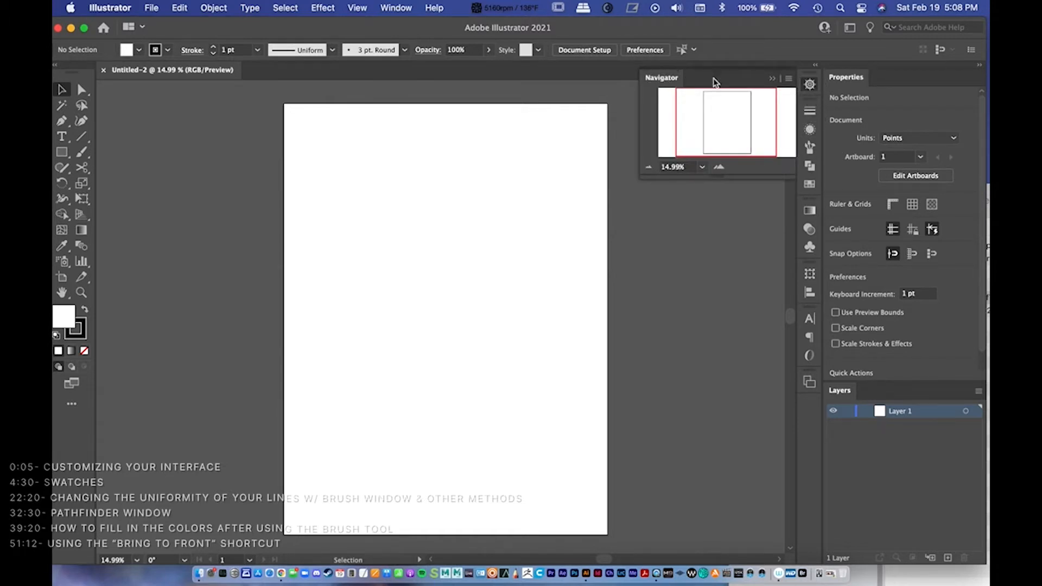
{"action": "left_click", "coordinate": [772, 79]}
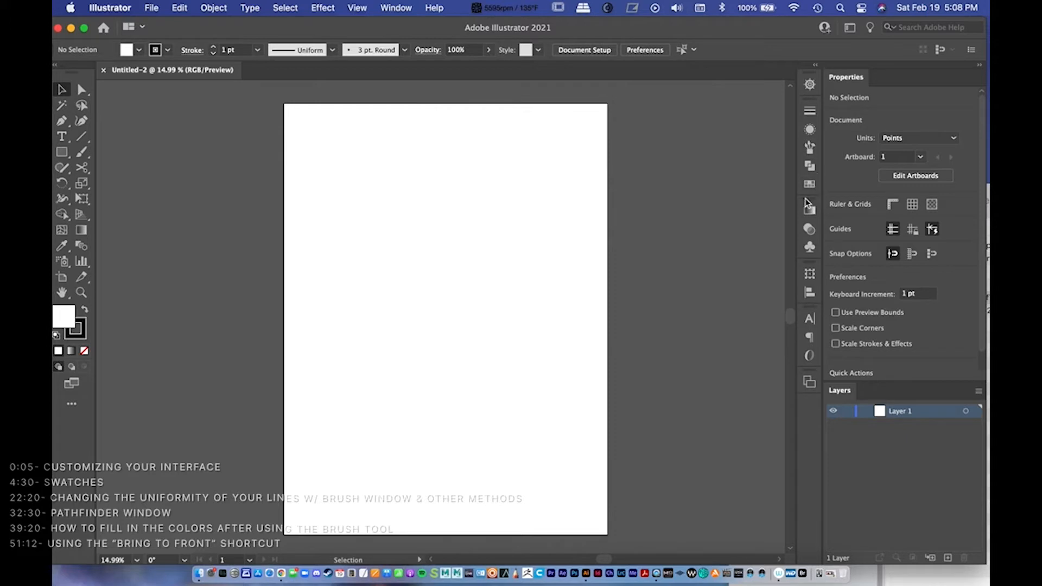
Step: Look through the Stroke, Appearance, Brushes, Pathfinder and Swatches panels of the docked group, and collapse the group again
{"action": "left_click", "coordinate": [812, 113]}
{"action": "left_click", "coordinate": [687, 105]}
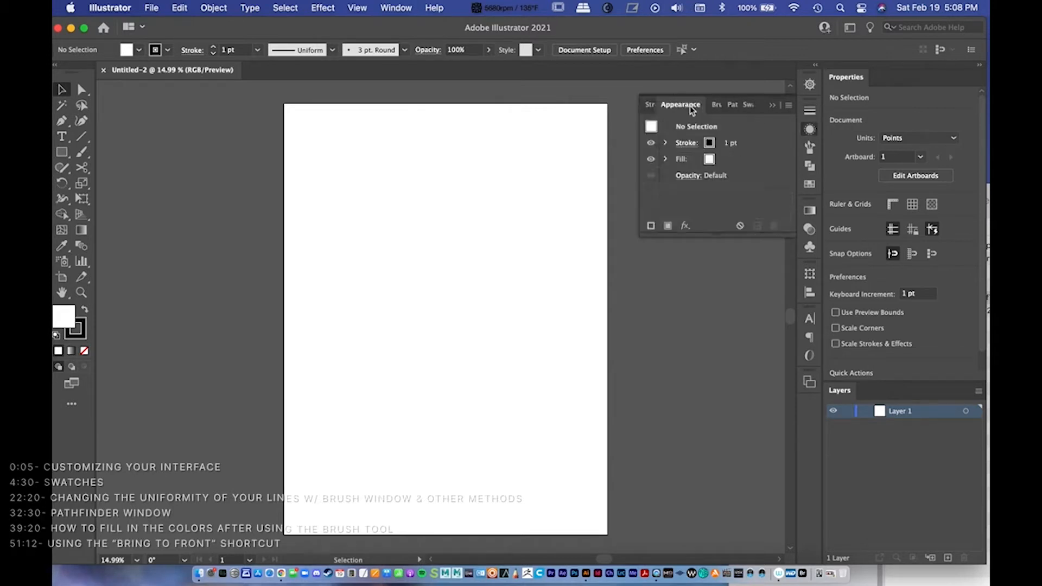
{"action": "left_click", "coordinate": [716, 104]}
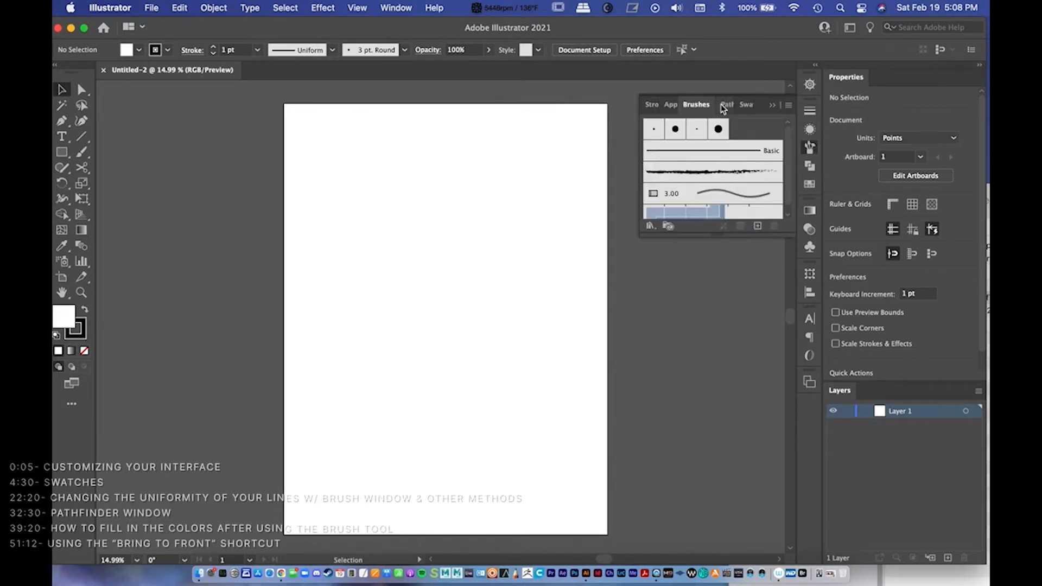
{"action": "left_click", "coordinate": [729, 106]}
{"action": "left_click", "coordinate": [745, 105]}
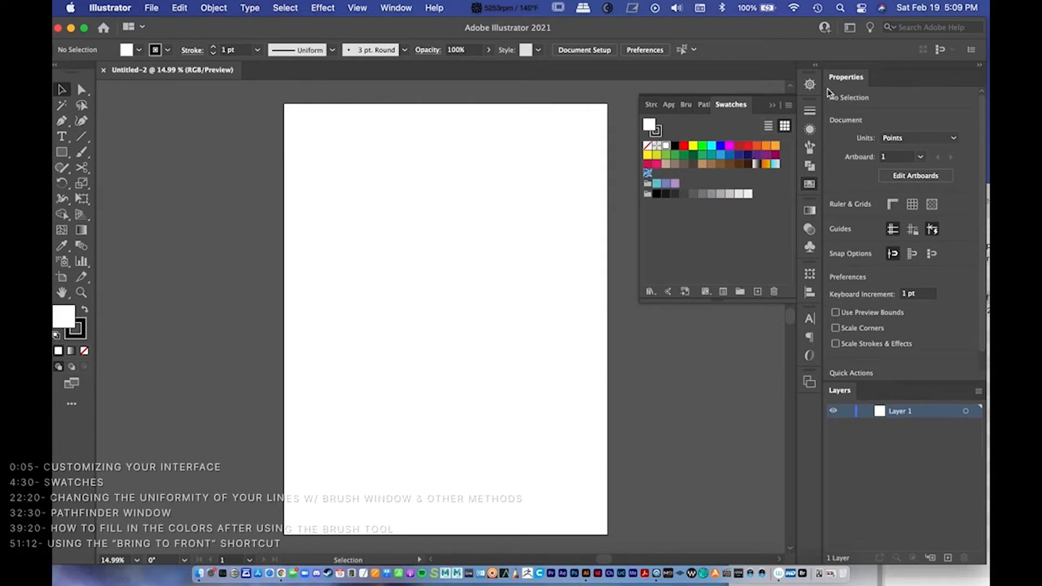
{"action": "left_click", "coordinate": [772, 104]}
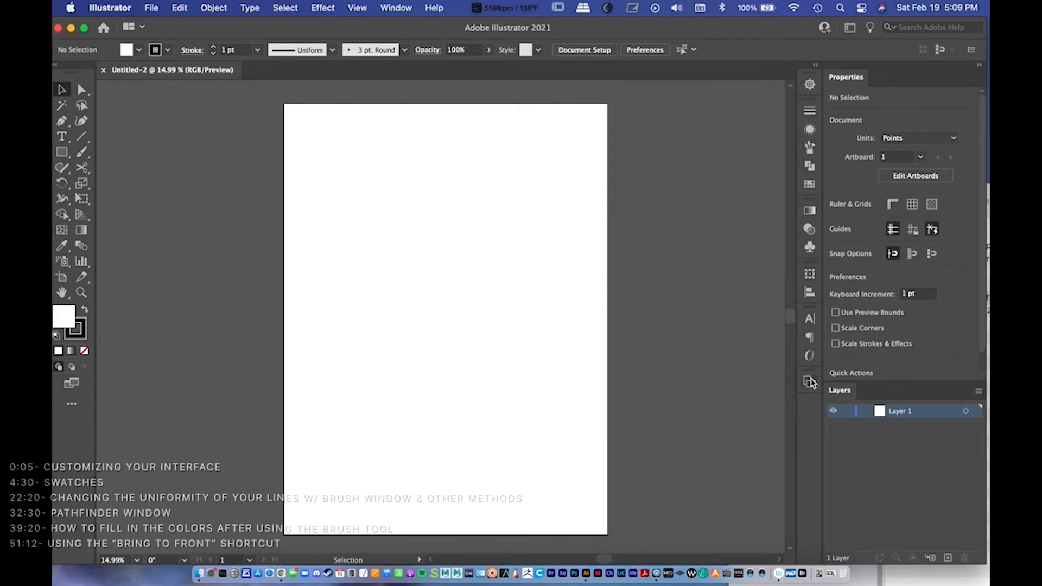
Step: Narrow the Illustrator window to about two thirds of the screen and move the CDE_Cereal Finder window beside it
{"action": "left_click_drag", "start_coordinate": [181, 33], "coordinate": [180, 34]}
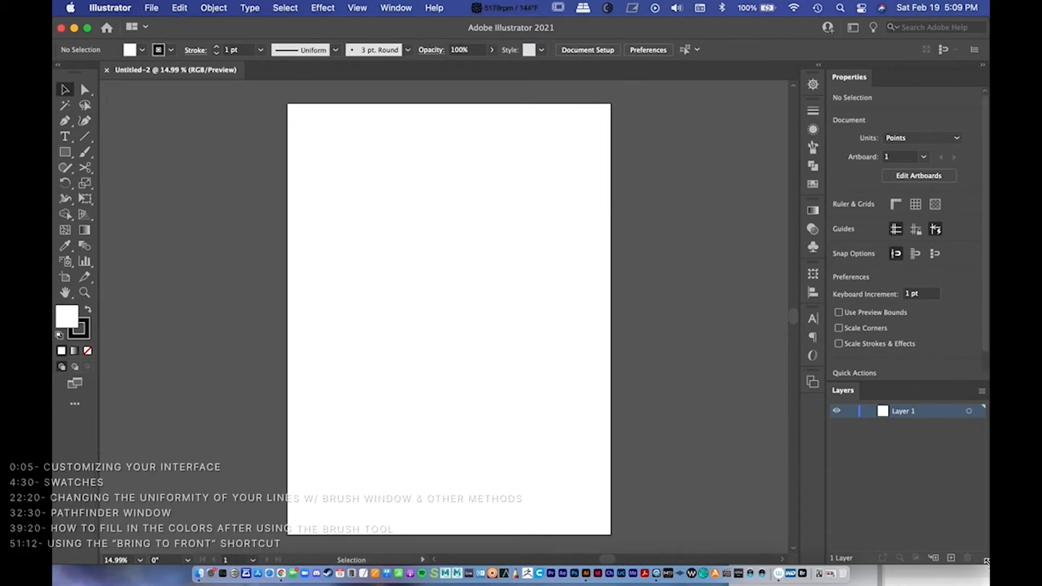
{"action": "left_click_drag", "start_coordinate": [986, 560], "coordinate": [649, 560]}
{"action": "key", "text": "space"}
{"action": "left_click_drag", "start_coordinate": [375, 265], "coordinate": [295, 272]}
{"action": "key", "text": "z"}
{"action": "key", "text": "space"}
{"action": "left_click_drag", "start_coordinate": [813, 211], "coordinate": [744, 131]}
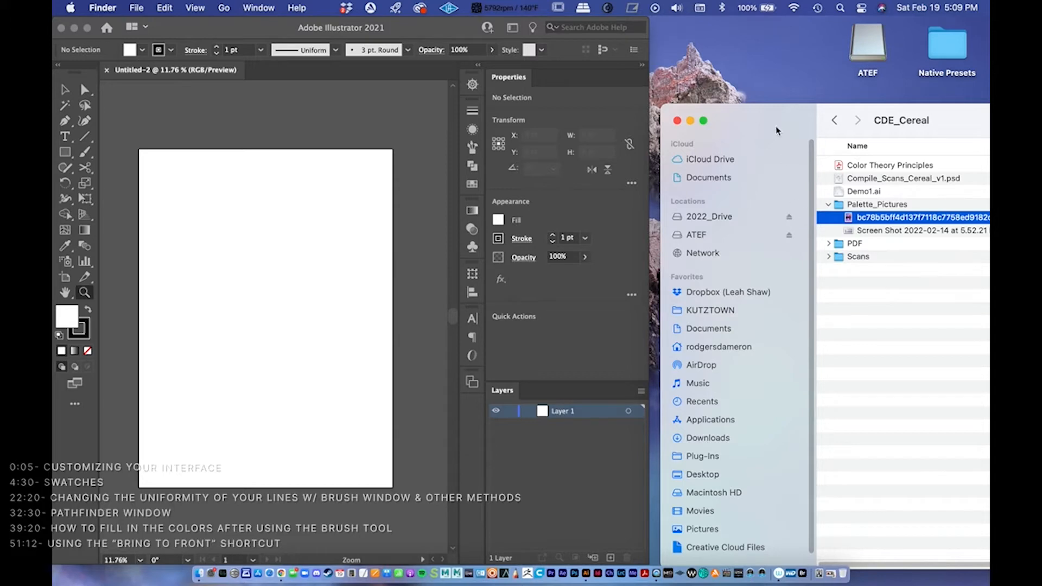
{"action": "left_click_drag", "start_coordinate": [770, 121], "coordinate": [760, 111]}
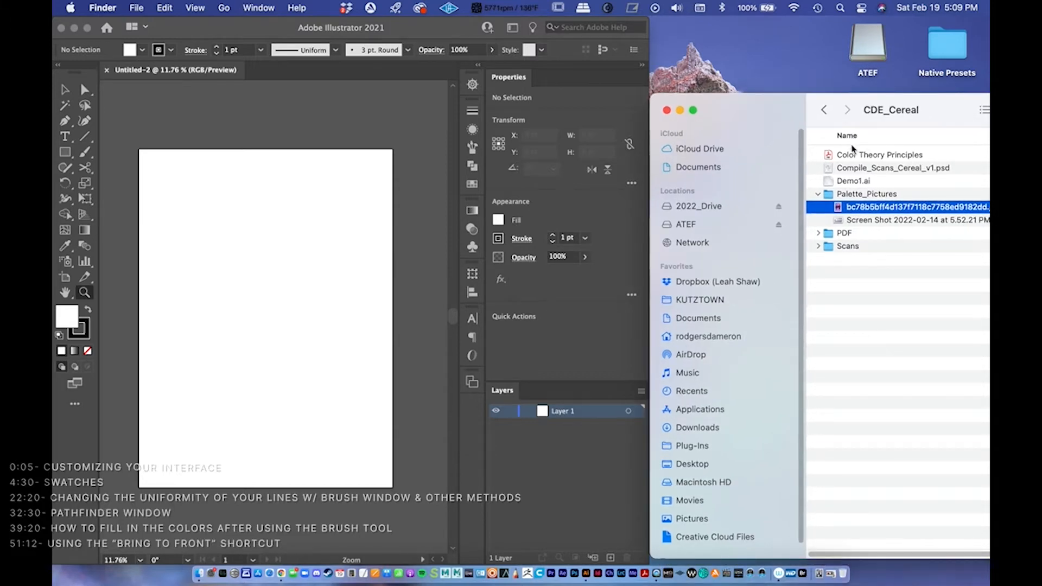
Step: Preview the Color Theory Principles document in Finder and read through its color schemes to the Natural Color Scheme section
{"action": "left_click", "coordinate": [855, 157]}
{"action": "key", "text": "space"}
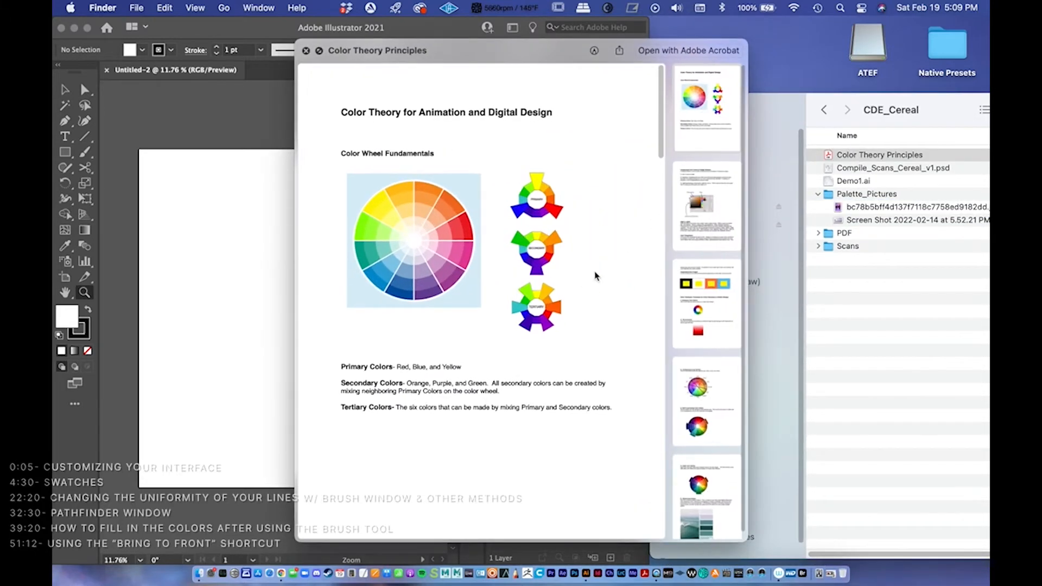
{"action": "scroll", "coordinate": [651, 225], "scroll_direction": "down", "scroll_amount": 8}
{"action": "scroll", "coordinate": [650, 225], "scroll_direction": "down", "scroll_amount": 15}
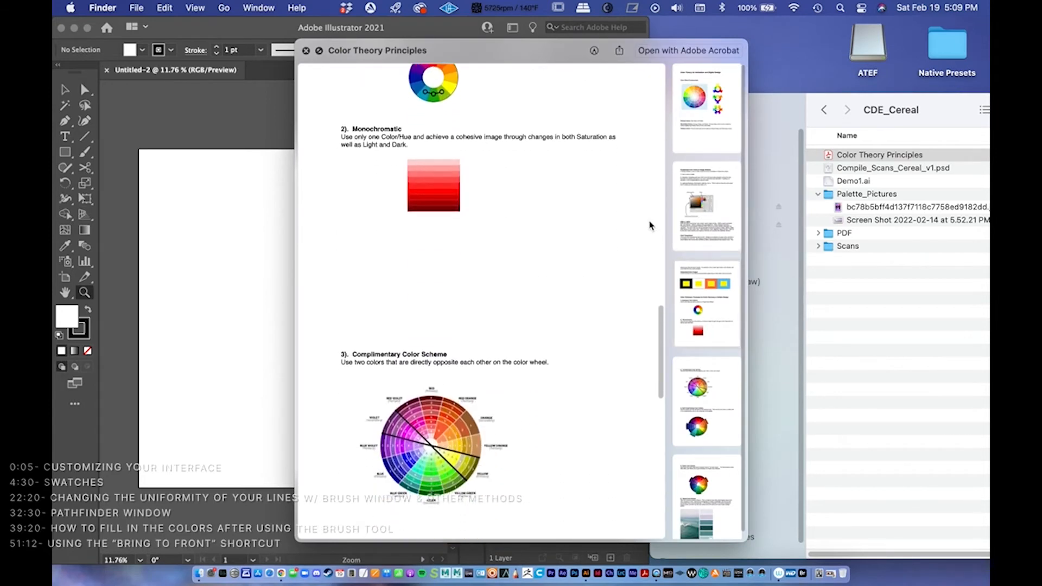
{"action": "key", "text": "space"}
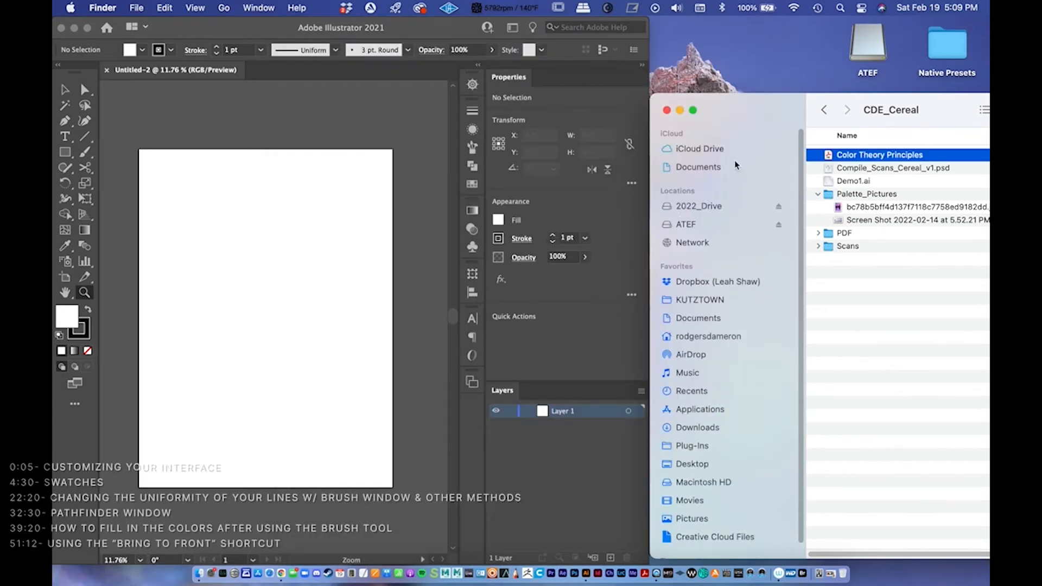
{"action": "left_click_drag", "start_coordinate": [733, 118], "coordinate": [635, 104]}
{"action": "key", "text": "space"}
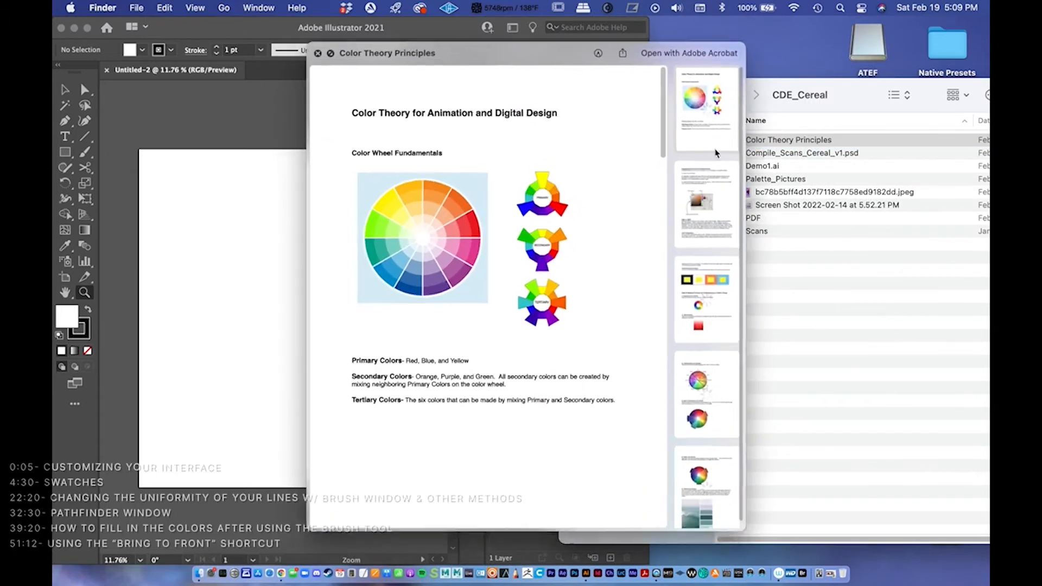
{"action": "scroll", "coordinate": [524, 275], "scroll_direction": "down", "scroll_amount": 20}
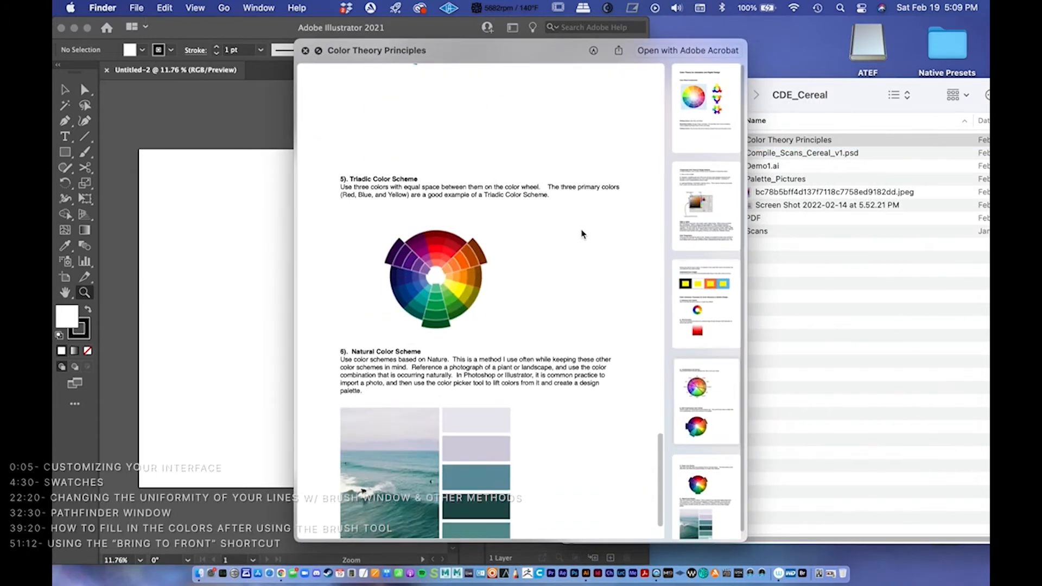
{"action": "scroll", "coordinate": [564, 249], "scroll_direction": "up", "scroll_amount": 1}
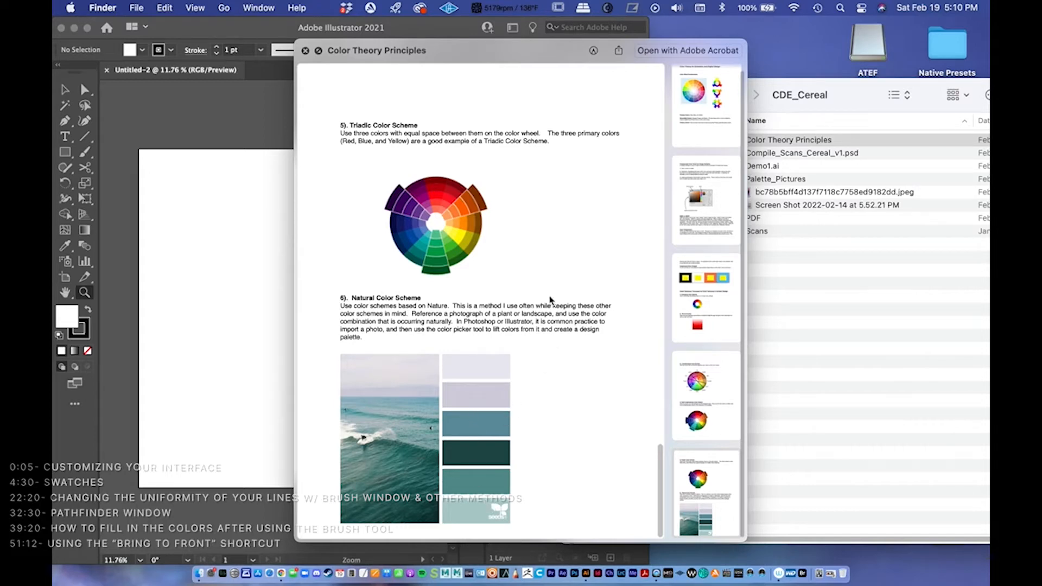
{"action": "key", "text": "space"}
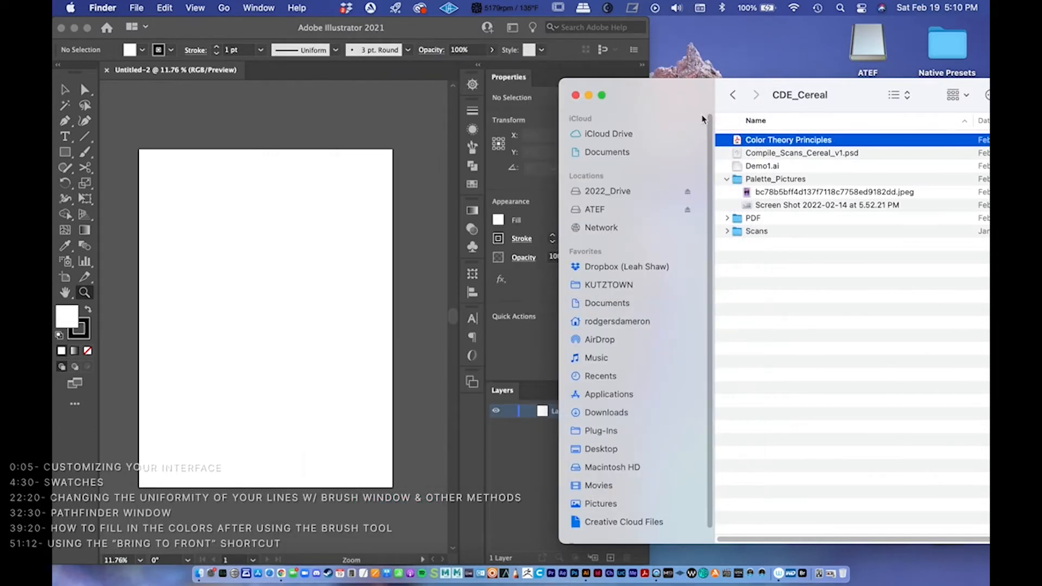
Step: Preview the JPEG photo in the Palette_Pictures folder and place it as a linked image on the Illustrator artboard
{"action": "left_click_drag", "start_coordinate": [674, 106], "coordinate": [689, 101]}
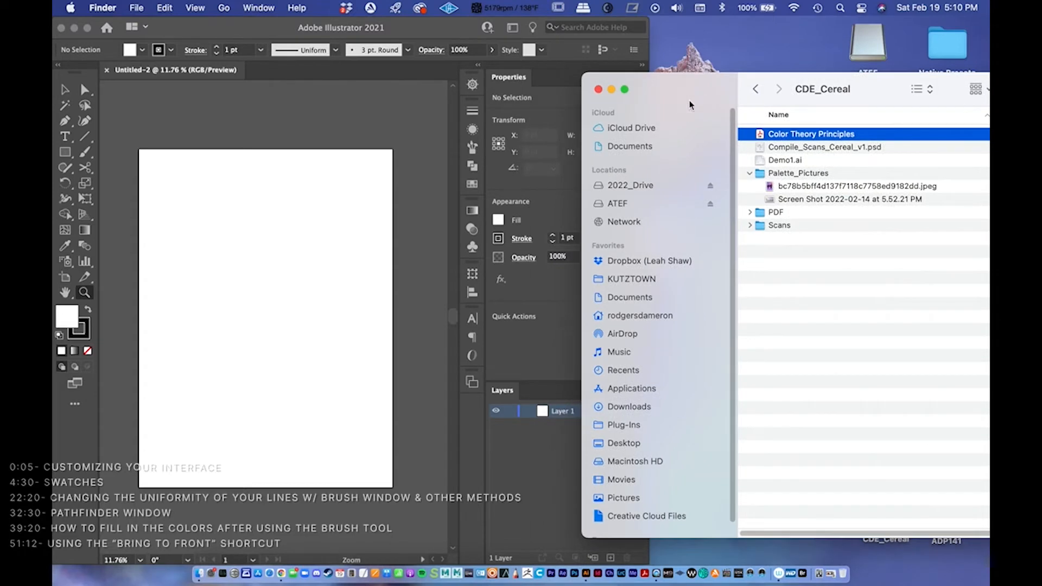
{"action": "left_click", "coordinate": [816, 188]}
{"action": "key", "text": "space"}
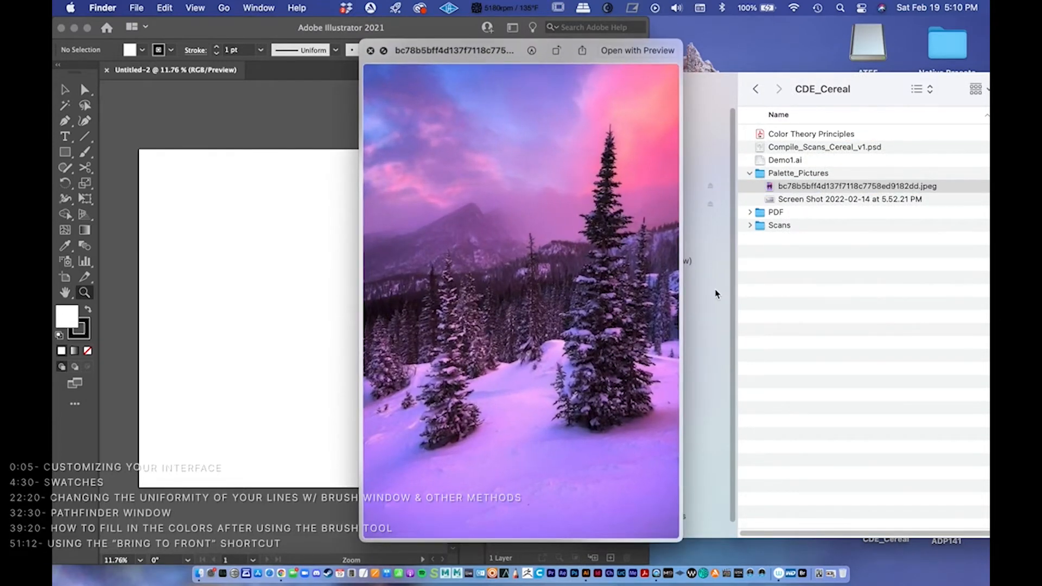
{"action": "key", "text": "space"}
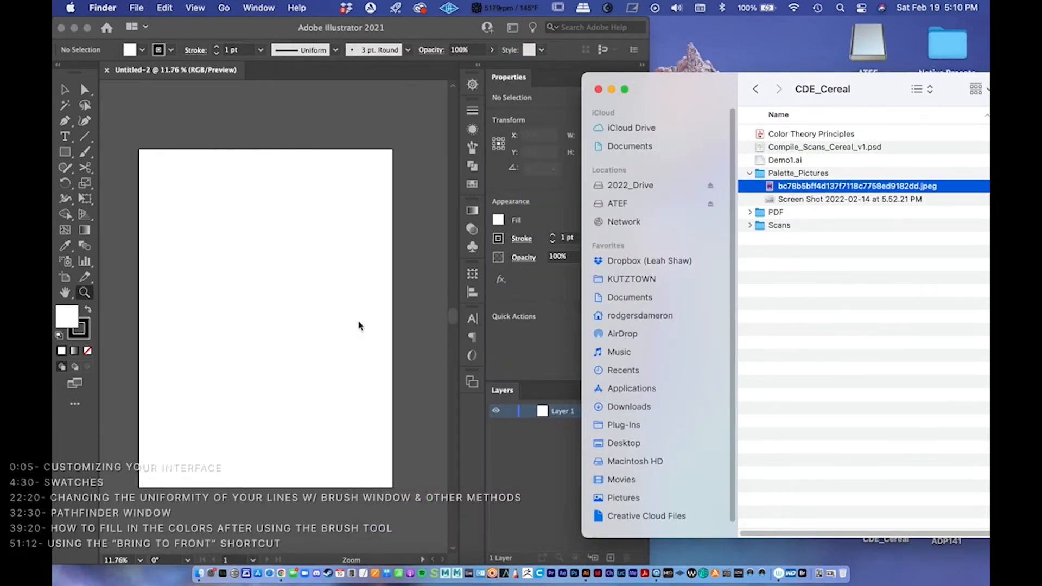
{"action": "left_click_drag", "start_coordinate": [857, 189], "coordinate": [238, 309]}
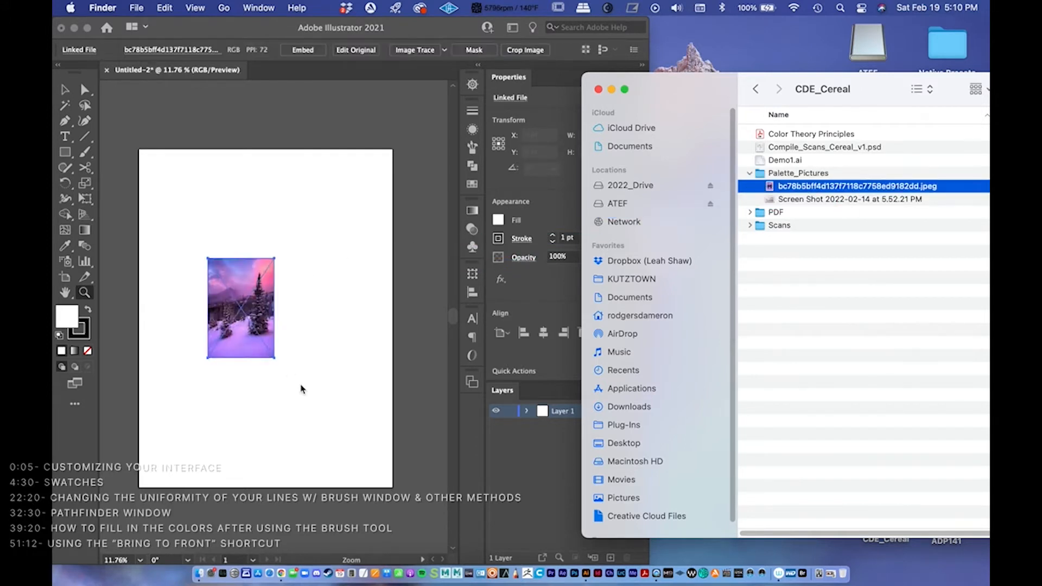
Step: Switch back to Illustrator and enlarge its window to fill the screen
{"action": "left_click", "coordinate": [408, 34]}
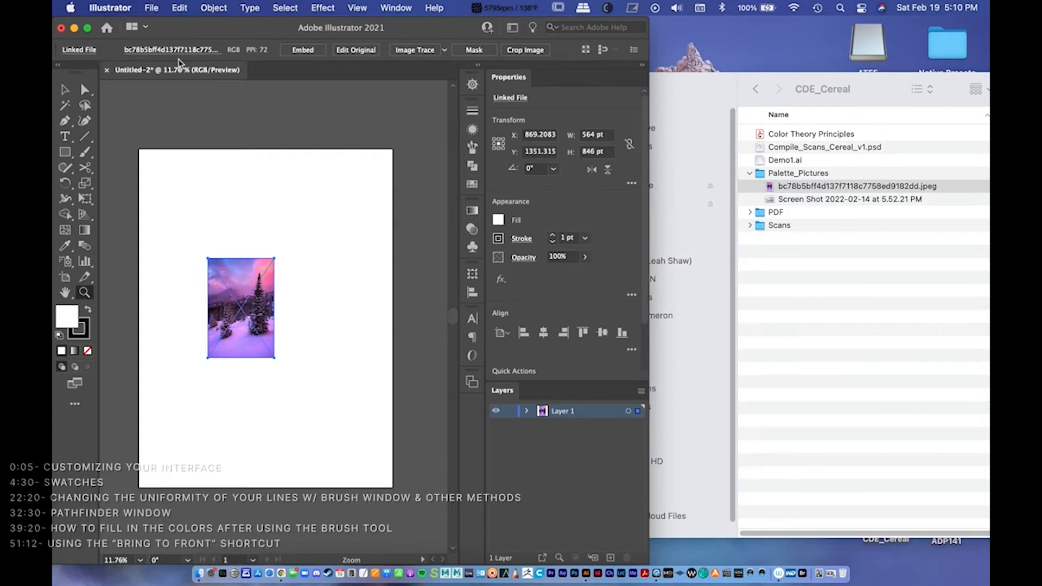
{"action": "left_click", "coordinate": [651, 560]}
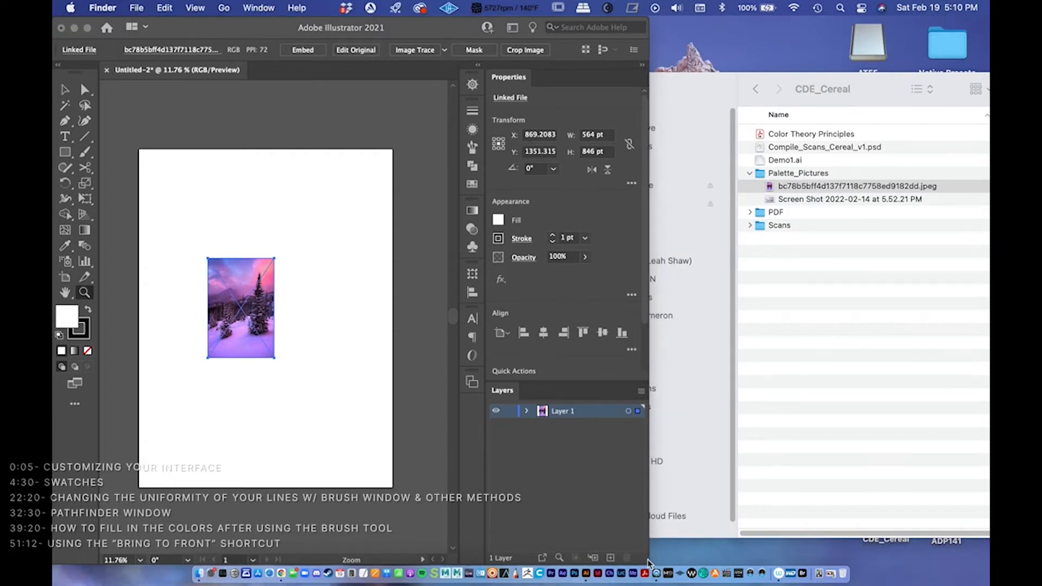
{"action": "left_click", "coordinate": [411, 27]}
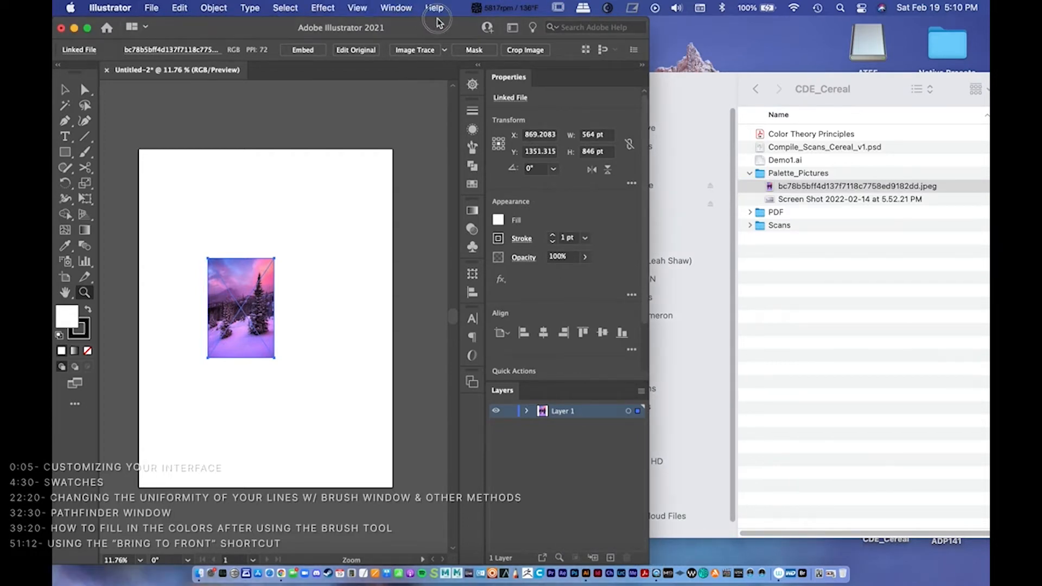
{"action": "left_click", "coordinate": [87, 28]}
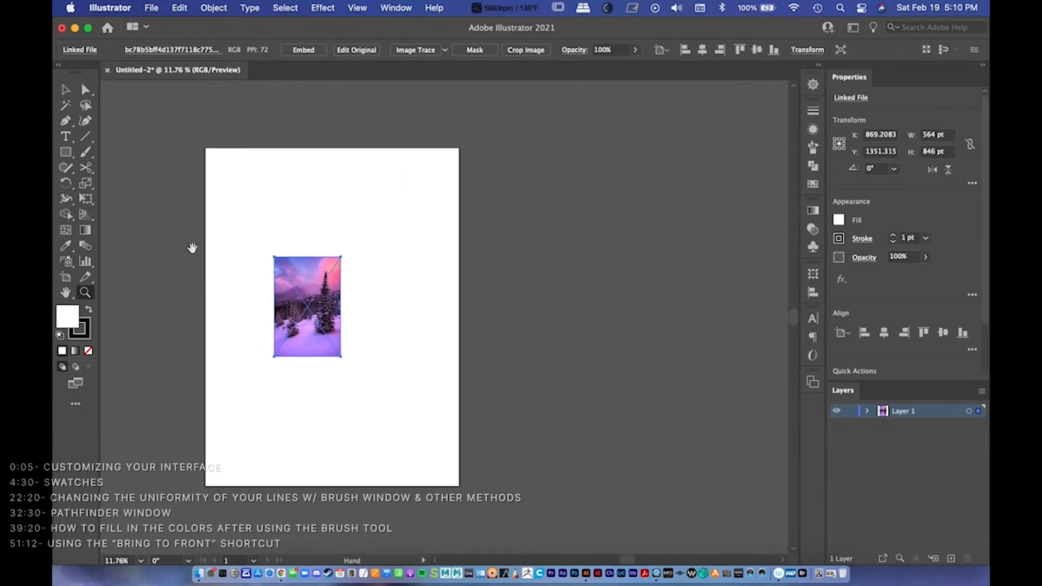
Step: Scale the placed photo proportionally to about 1421 by 2132 pt, move it near the artboard's left edge and deselect it
{"action": "left_click", "coordinate": [581, 257]}
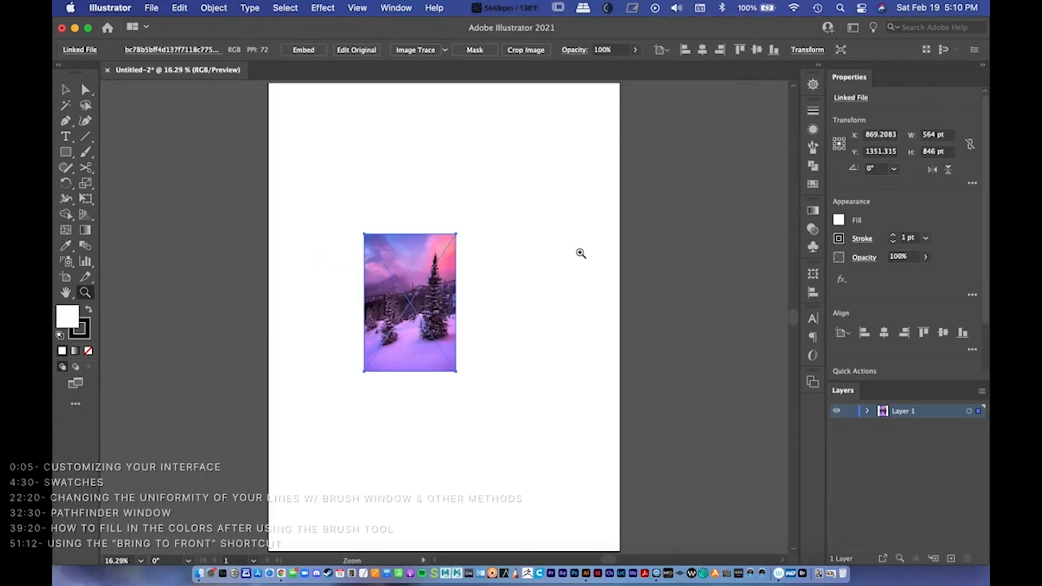
{"action": "key", "text": "v"}
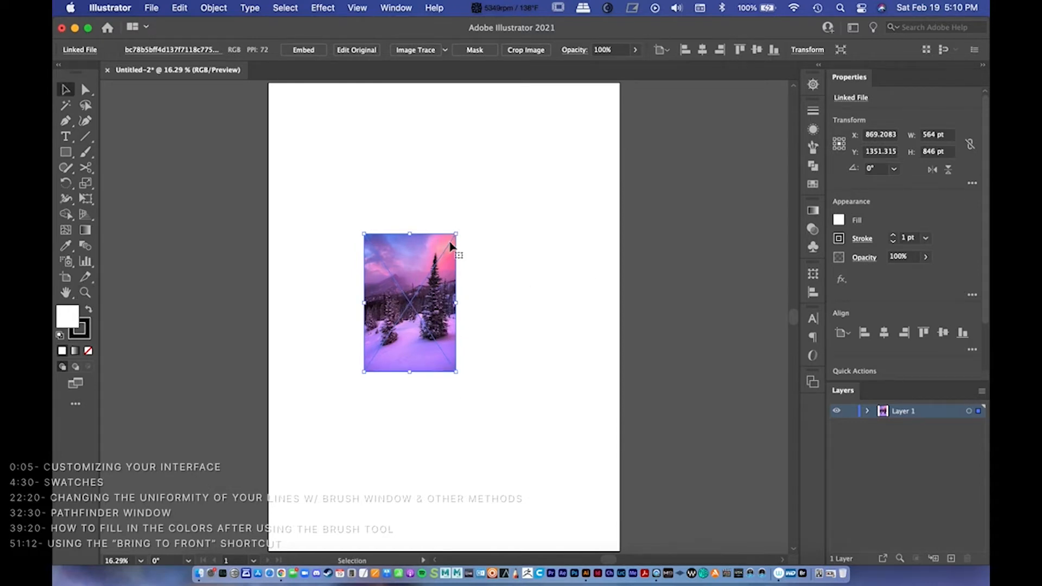
{"action": "key", "text": "shift"}
{"action": "left_click_drag", "start_coordinate": [457, 232], "coordinate": [581, 93]}
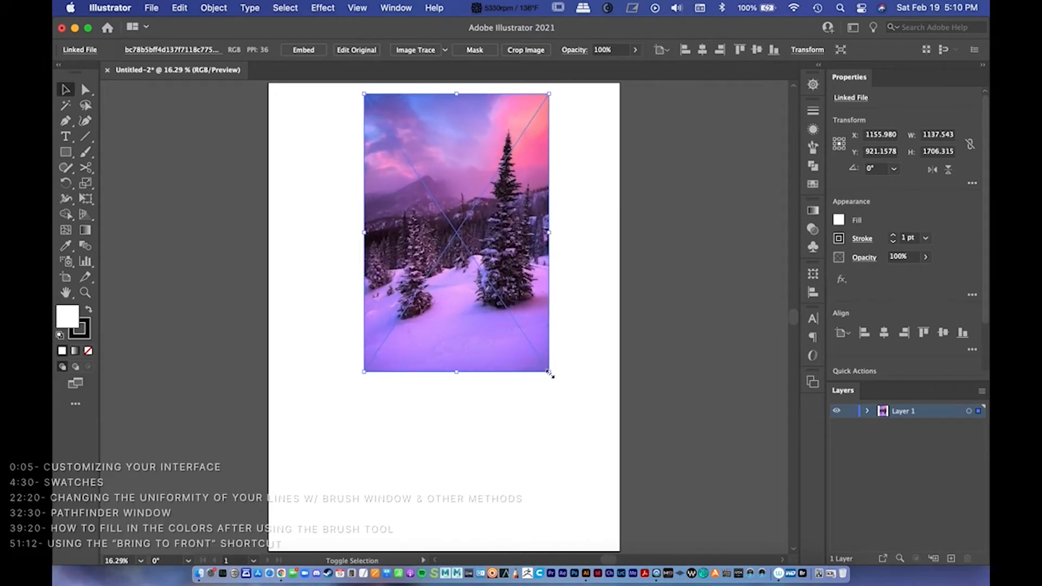
{"action": "left_click_drag", "start_coordinate": [549, 372], "coordinate": [597, 437]}
{"action": "left_click_drag", "start_coordinate": [527, 310], "coordinate": [438, 343]}
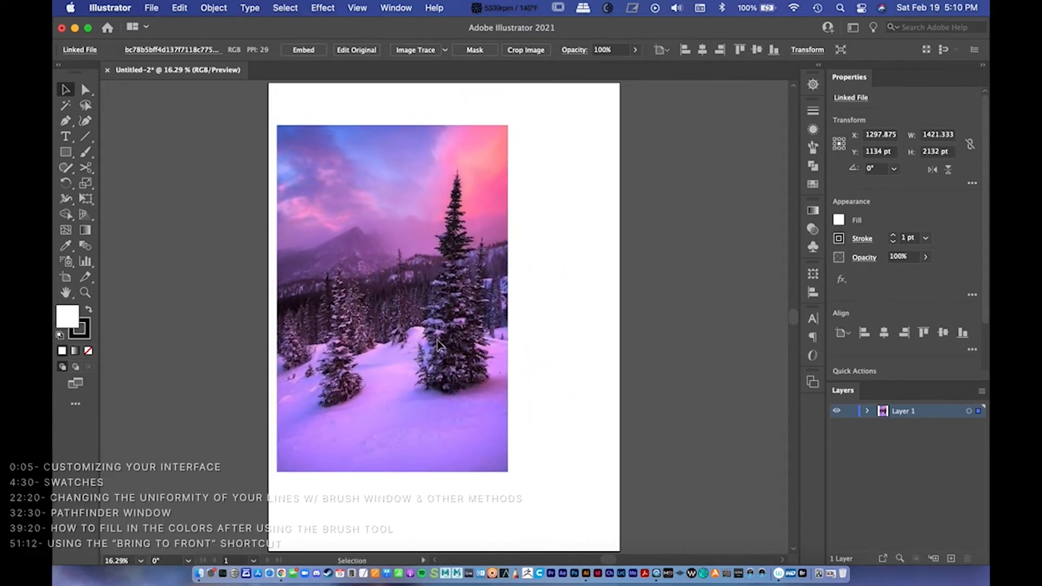
{"action": "left_click", "coordinate": [737, 265]}
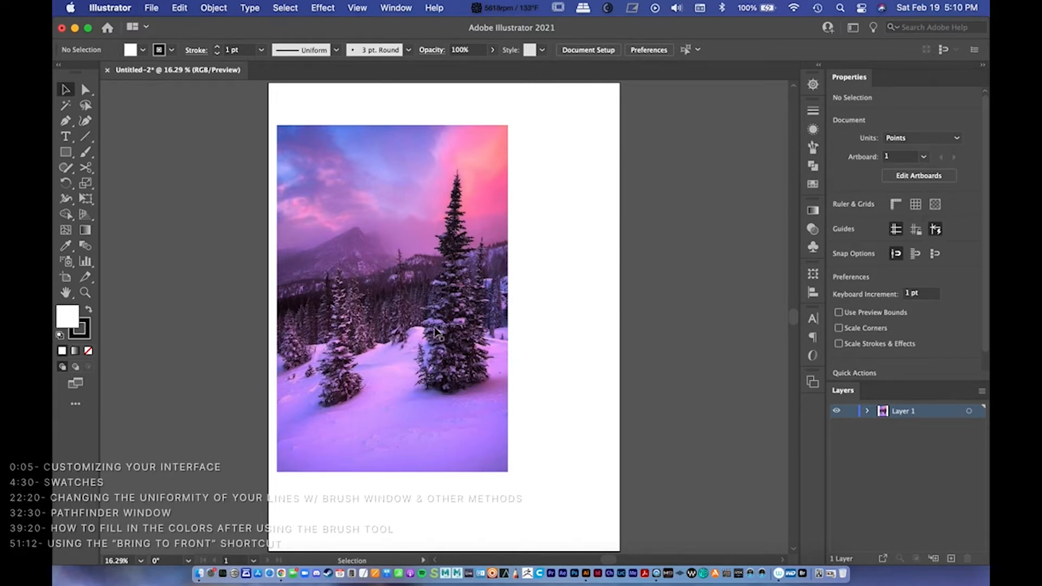
{"action": "double_click", "coordinate": [69, 325]}
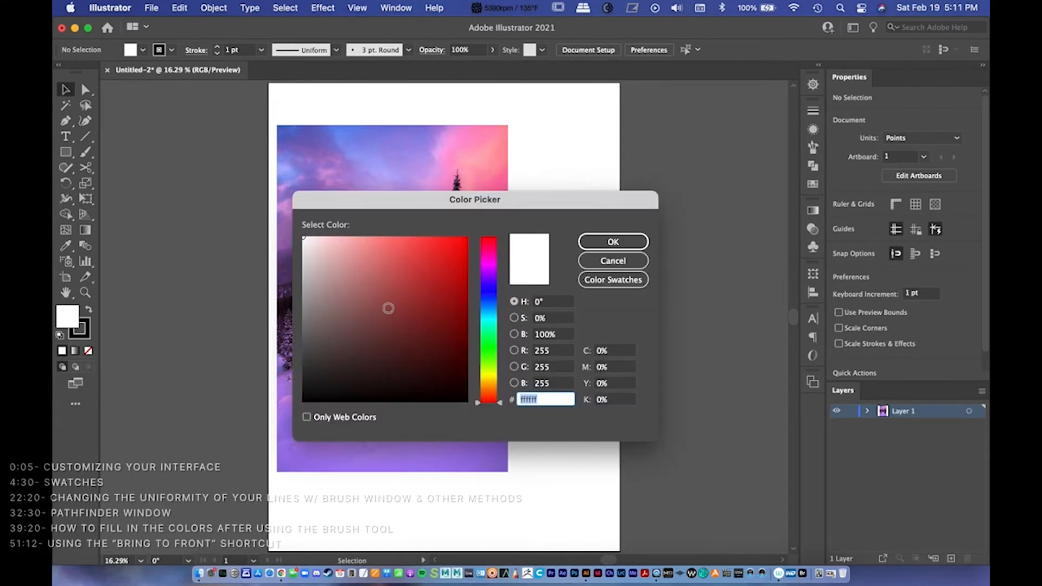
{"action": "left_click", "coordinate": [428, 265]}
{"action": "left_click", "coordinate": [490, 331]}
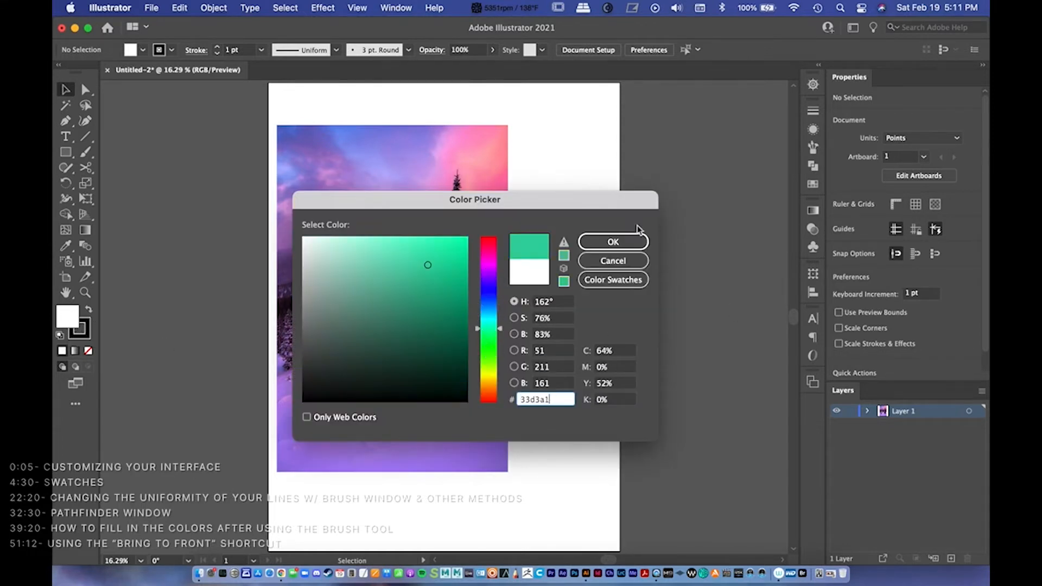
{"action": "left_click", "coordinate": [613, 260]}
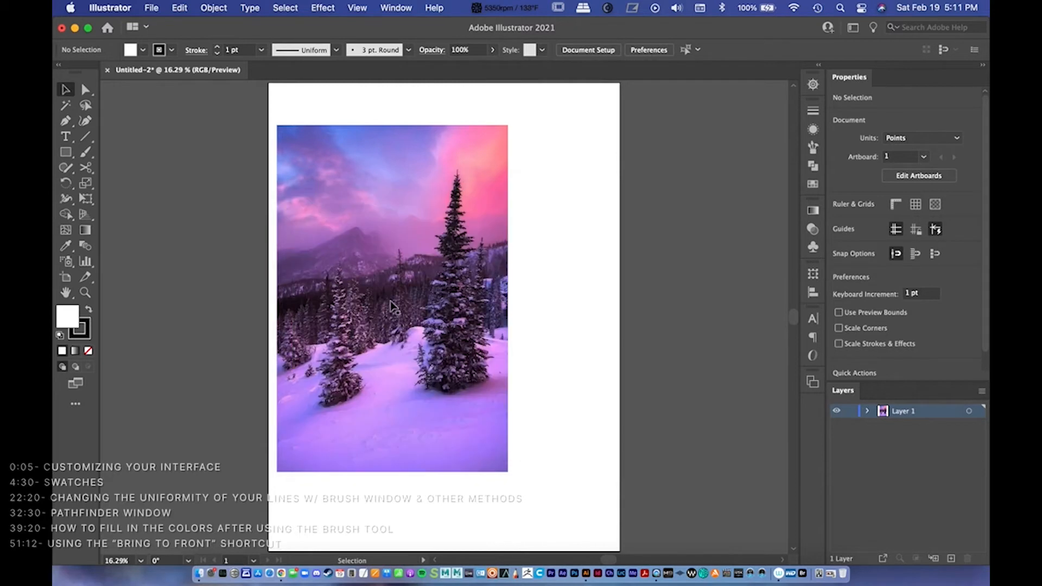
Step: Pick the purple 6634e0 in the fill's Color Picker, copy its hex code and cancel the dialog
{"action": "double_click", "coordinate": [70, 324]}
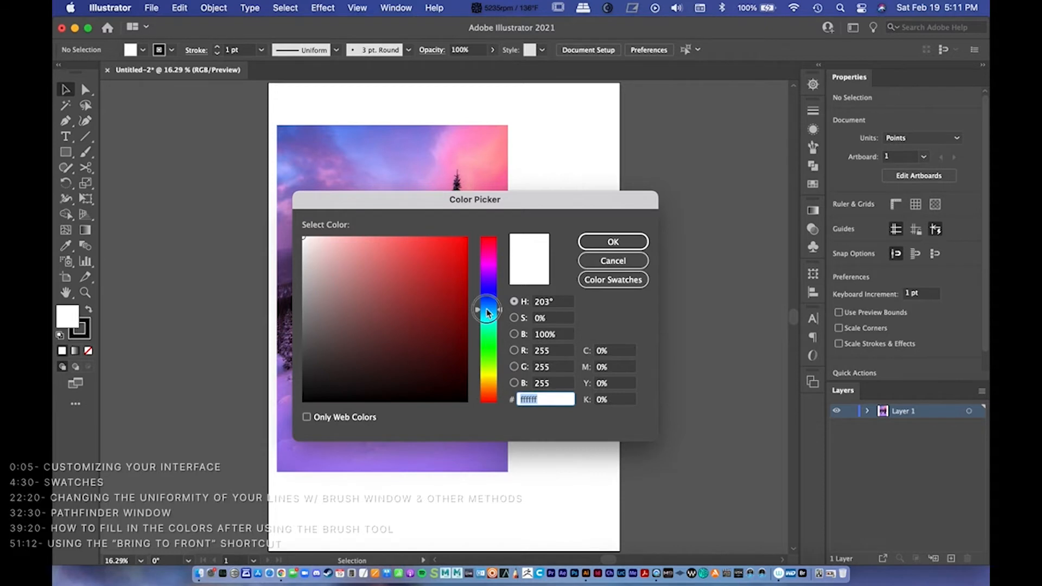
{"action": "left_click", "coordinate": [488, 283]}
{"action": "left_click", "coordinate": [412, 284]}
{"action": "left_click", "coordinate": [430, 256]}
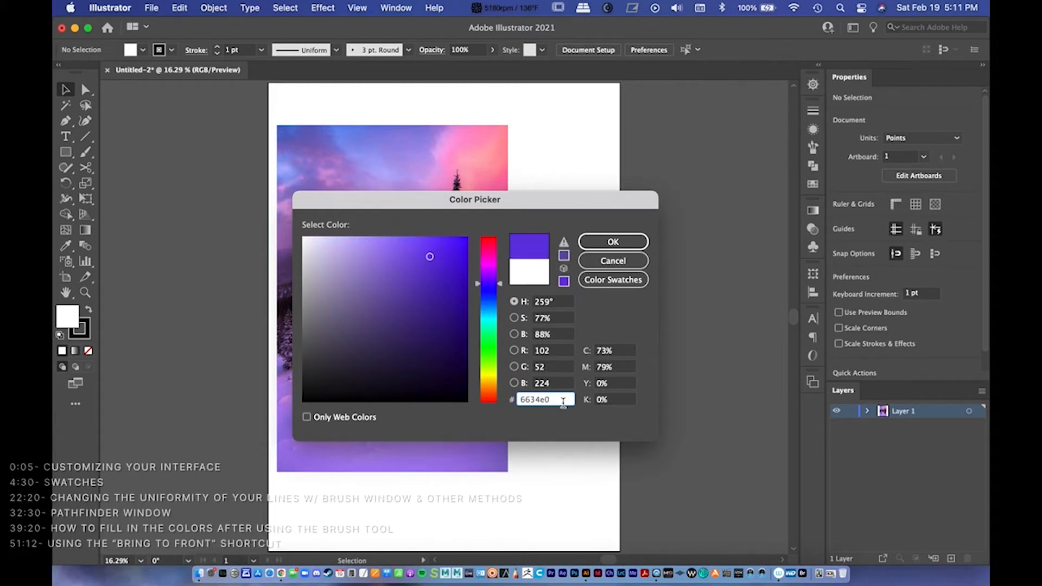
{"action": "double_click", "coordinate": [560, 401]}
{"action": "key", "text": "super+c"}
{"action": "left_click", "coordinate": [613, 261]}
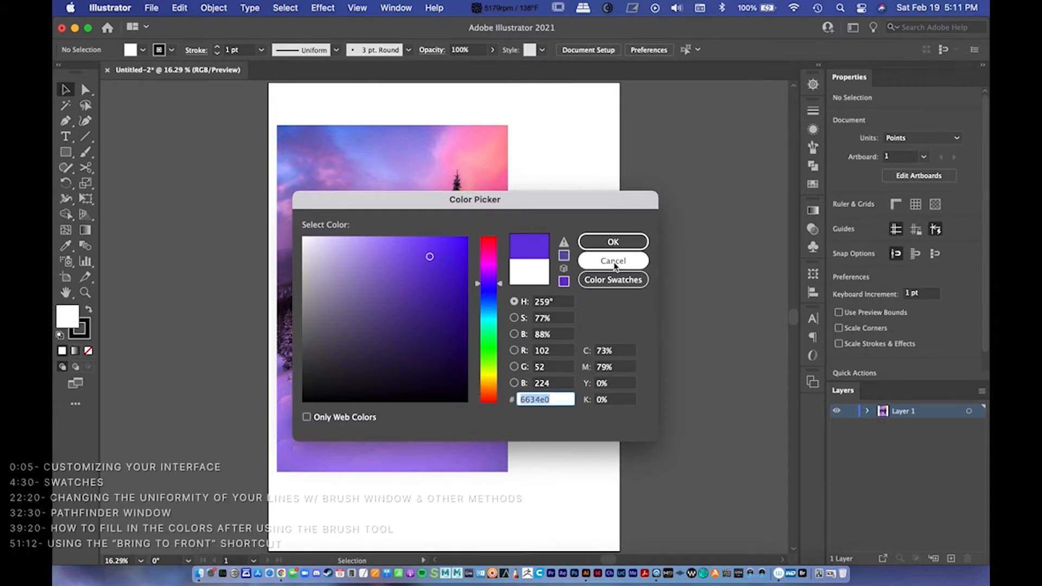
Step: Set the fill color to the copied hex code 6634e0
{"action": "double_click", "coordinate": [75, 321]}
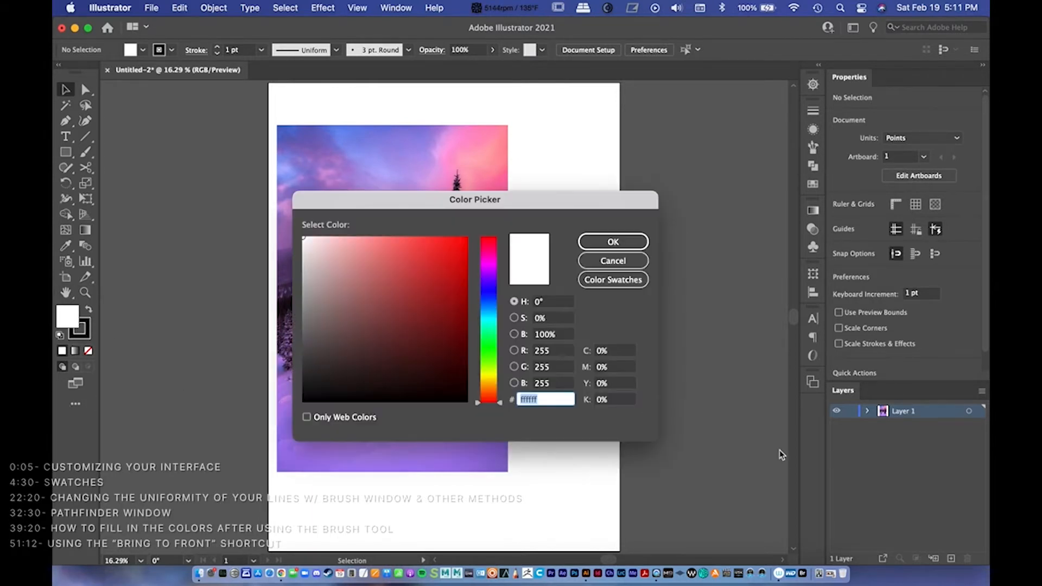
{"action": "key", "text": "super+v"}
{"action": "left_click", "coordinate": [613, 241]}
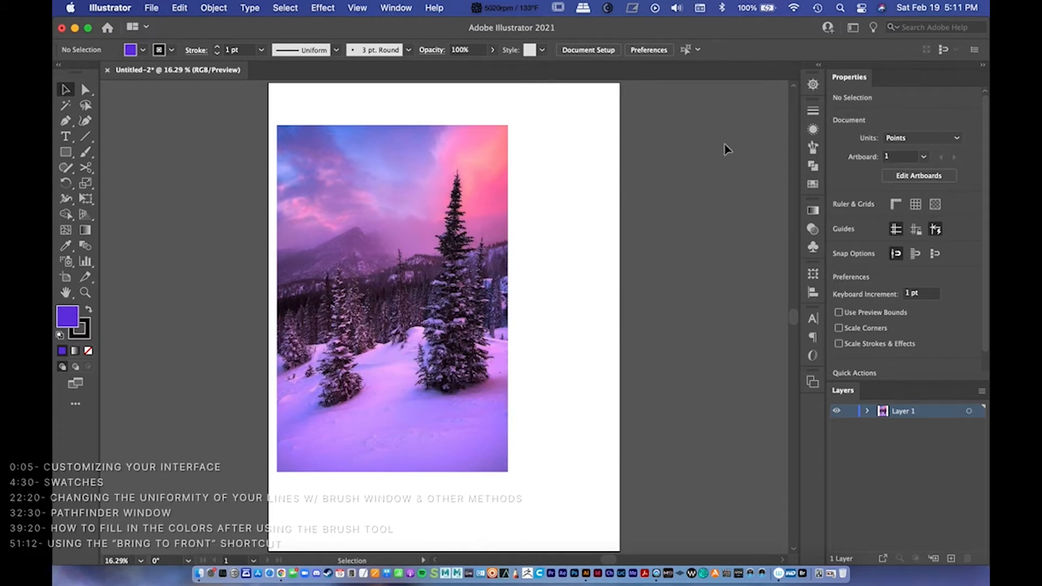
Step: Show the document's color swatches, examine the default colors and the grayscale color group, and collapse them again
{"action": "left_click", "coordinate": [812, 184]}
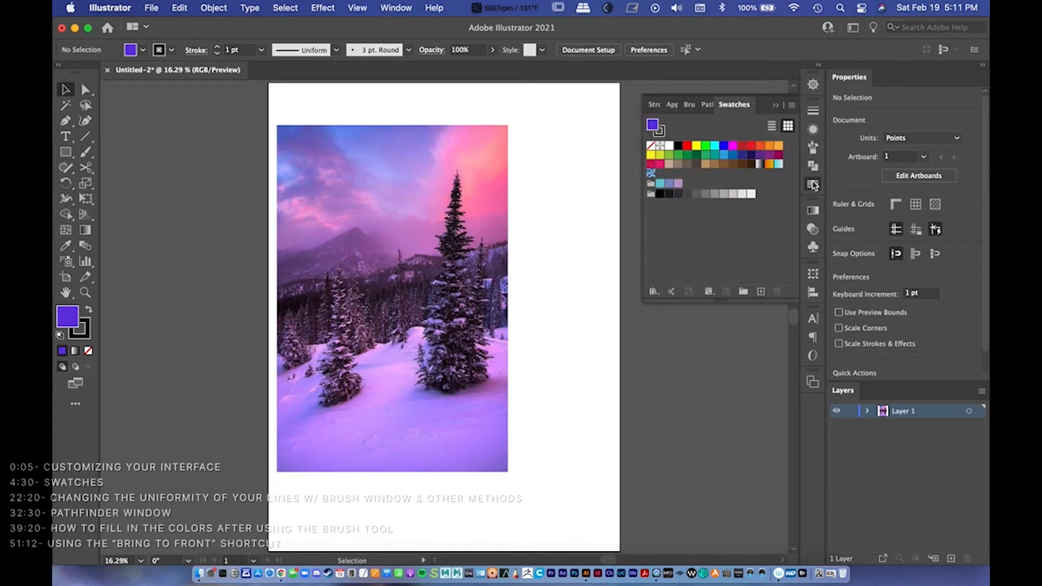
{"action": "left_click", "coordinate": [812, 185]}
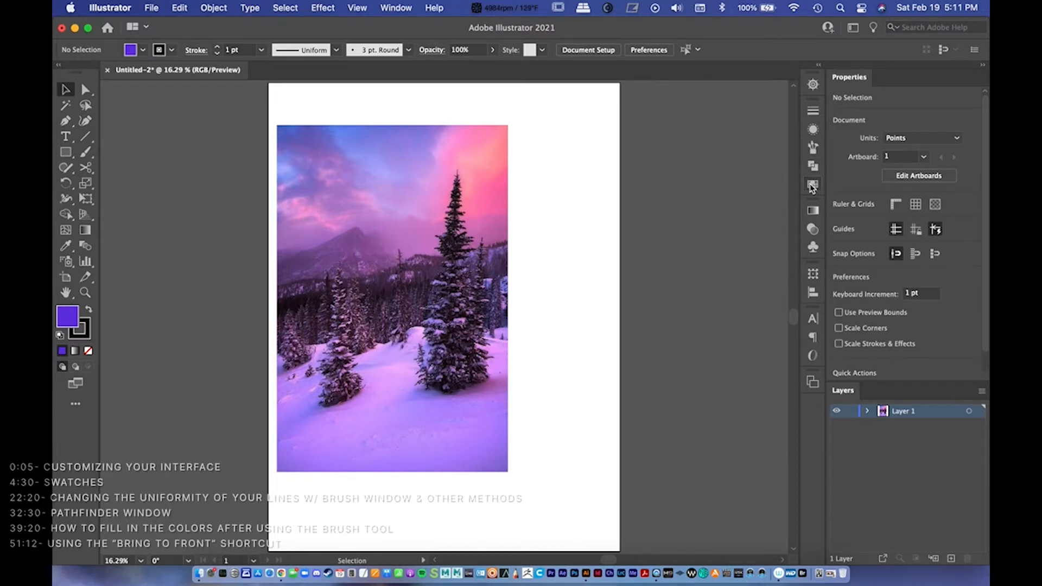
{"action": "left_click", "coordinate": [394, 6]}
{"action": "scroll", "coordinate": [434, 489], "scroll_direction": "down", "scroll_amount": 5}
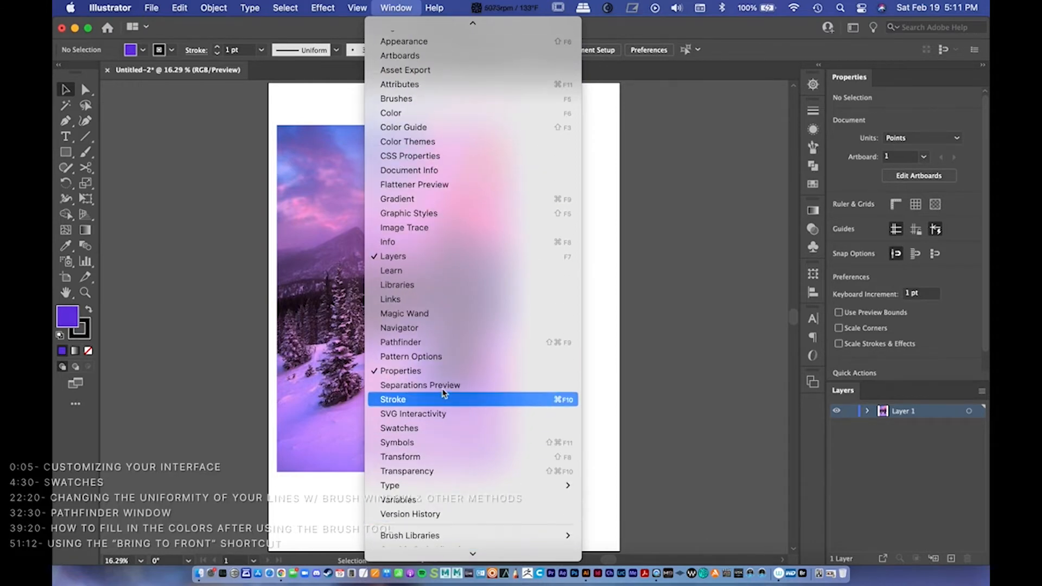
{"action": "left_click", "coordinate": [441, 431]}
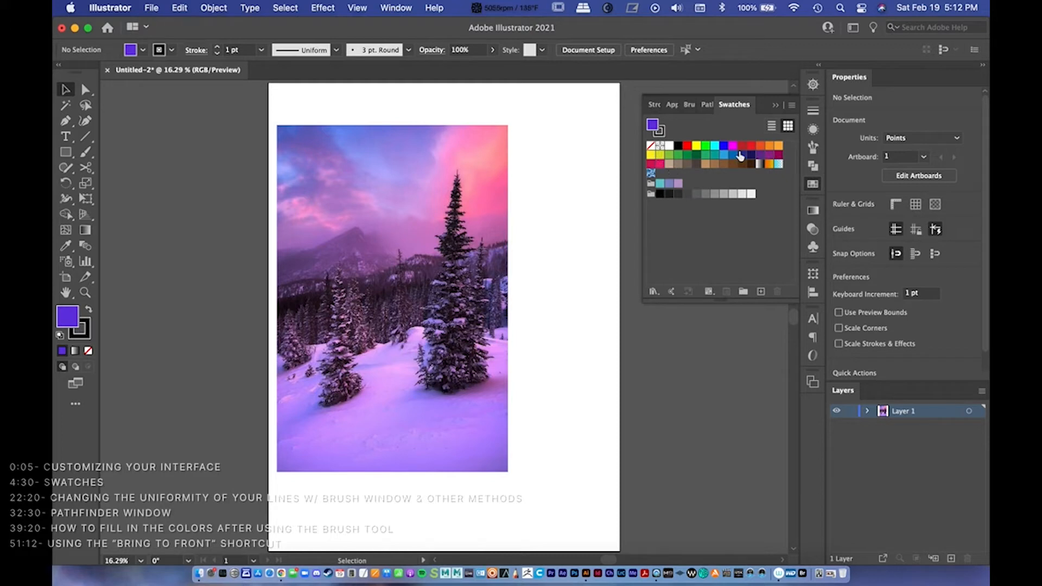
{"action": "left_click", "coordinate": [651, 194]}
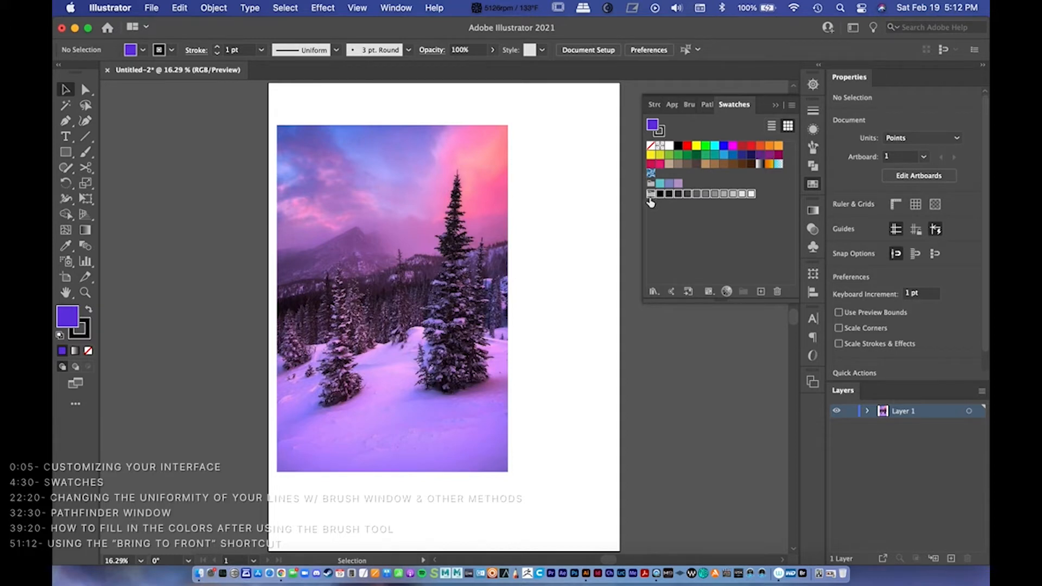
{"action": "left_click", "coordinate": [716, 211]}
{"action": "left_click", "coordinate": [775, 104]}
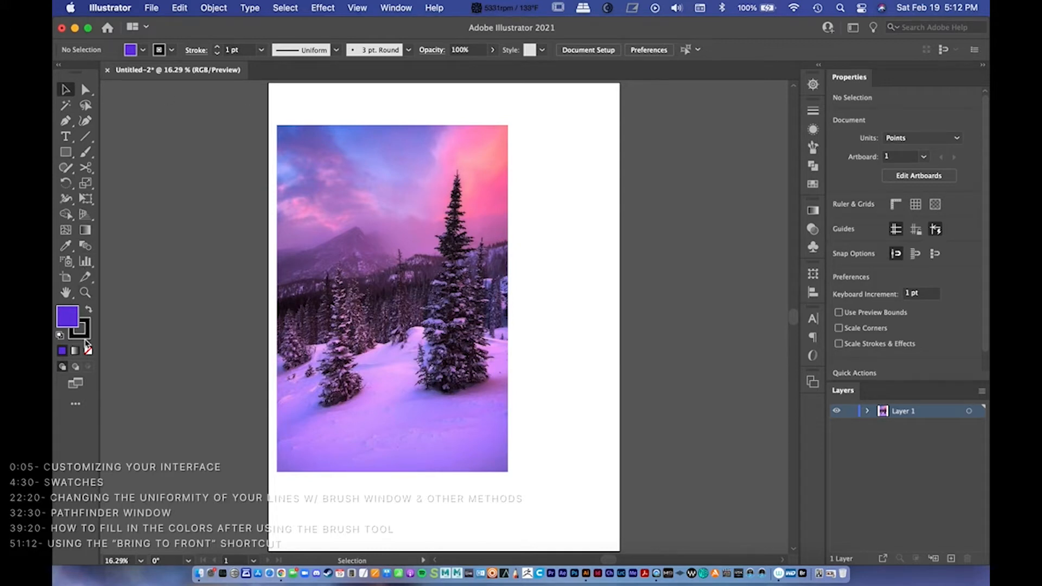
Step: Swap the fill and stroke colors so the fill is black, set the stroke to None and make the fill active
{"action": "left_click", "coordinate": [89, 309]}
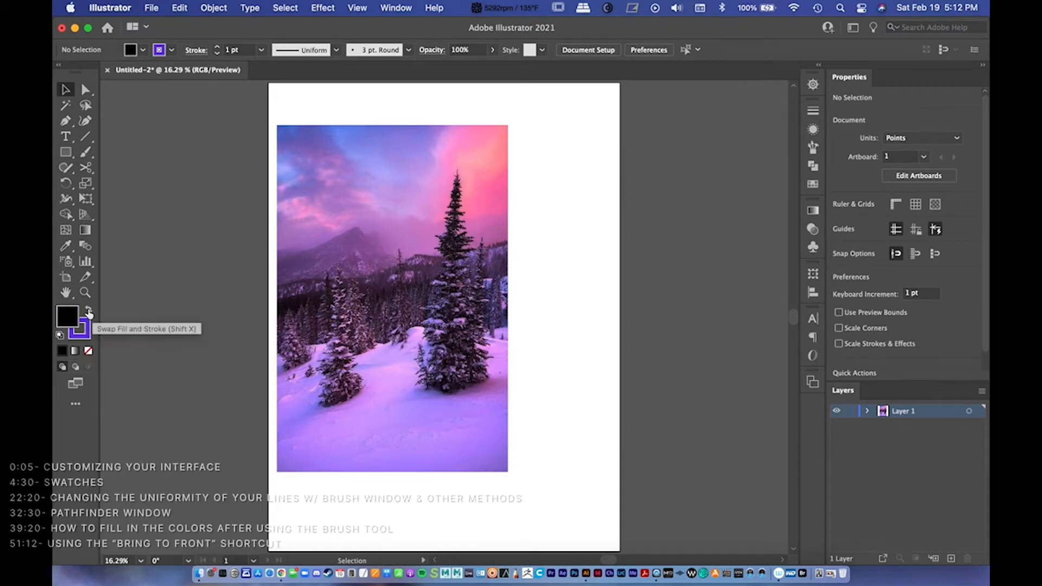
{"action": "left_click", "coordinate": [89, 308]}
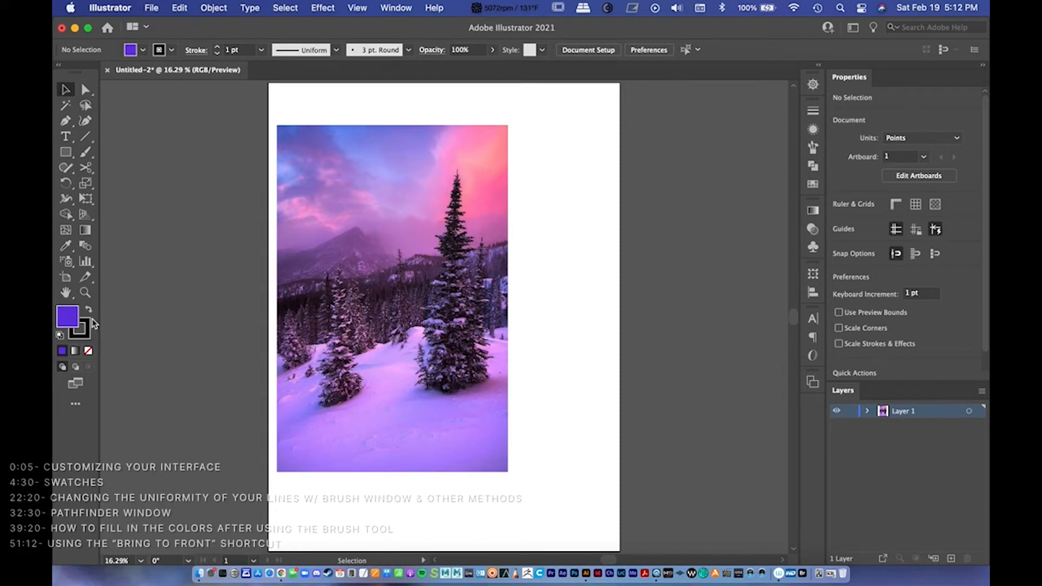
{"action": "left_click", "coordinate": [89, 310]}
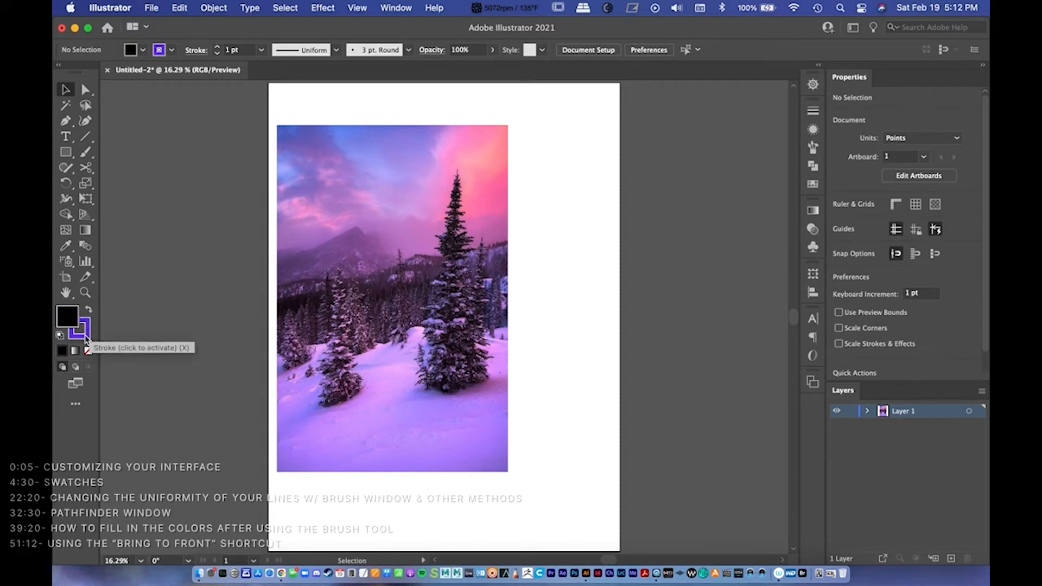
{"action": "left_click", "coordinate": [85, 338]}
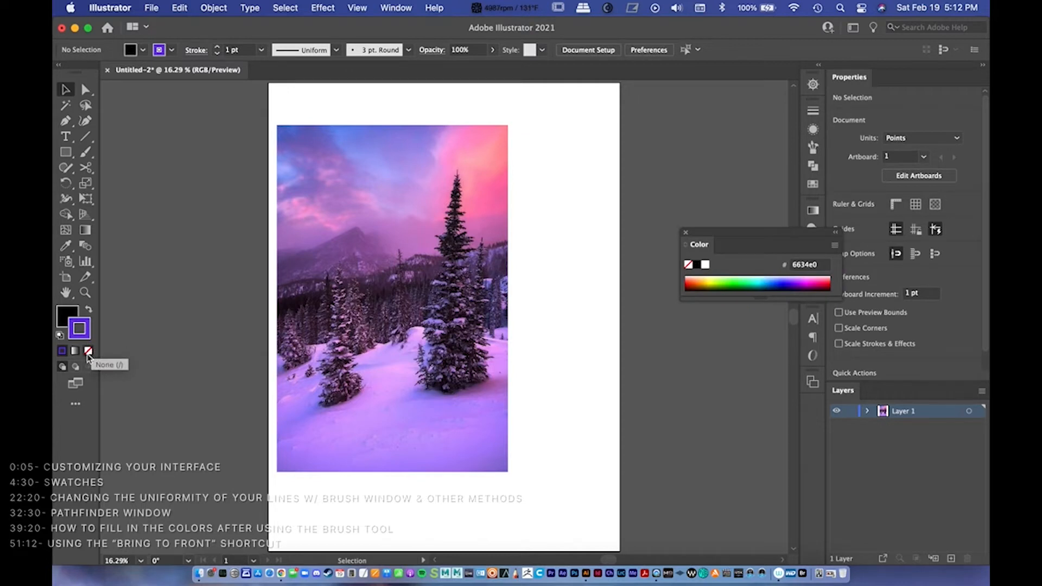
{"action": "left_click", "coordinate": [88, 352]}
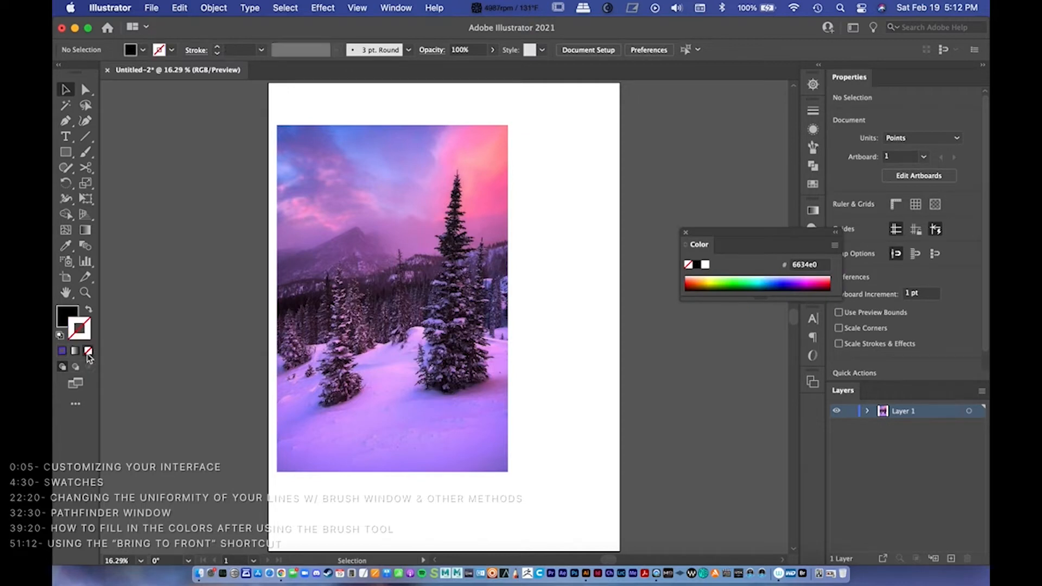
{"action": "left_click", "coordinate": [67, 317]}
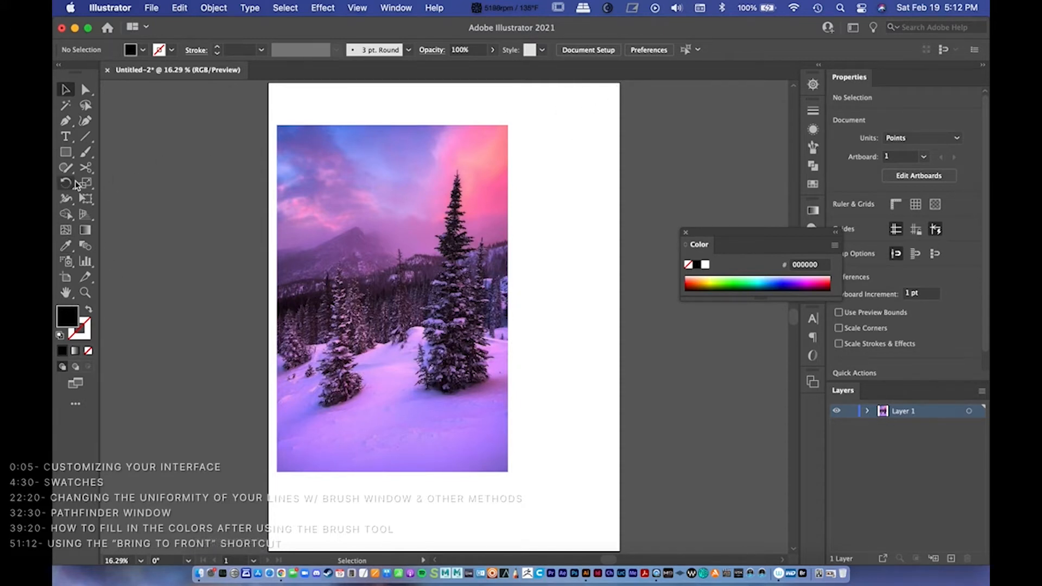
Step: Draw a black 224 pt square just right of the photo's upper edge and position it at about X 1632, Y 380 pt
{"action": "left_click", "coordinate": [66, 155]}
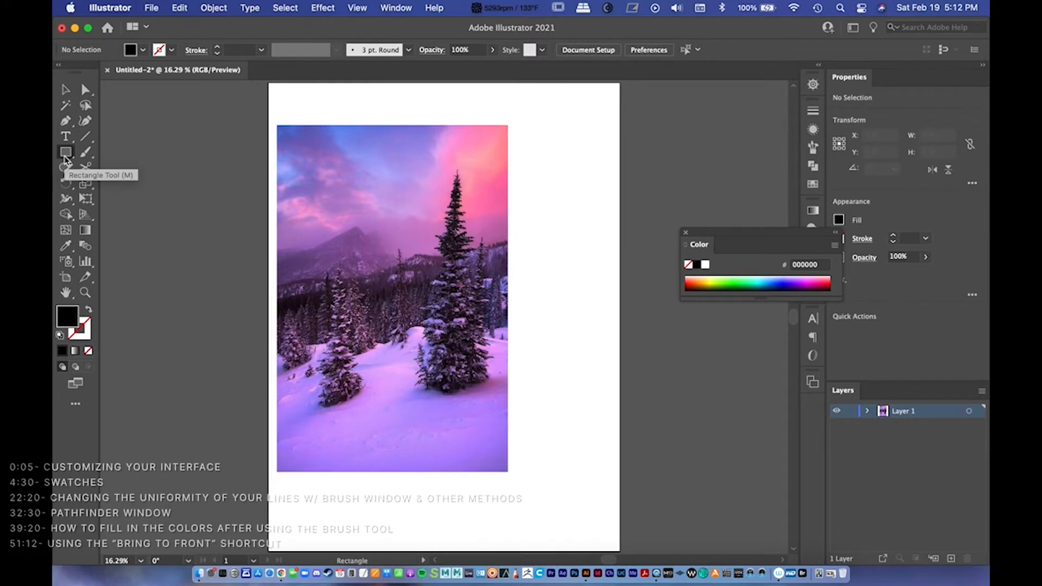
{"action": "left_click_drag", "start_coordinate": [519, 128], "coordinate": [542, 163]}
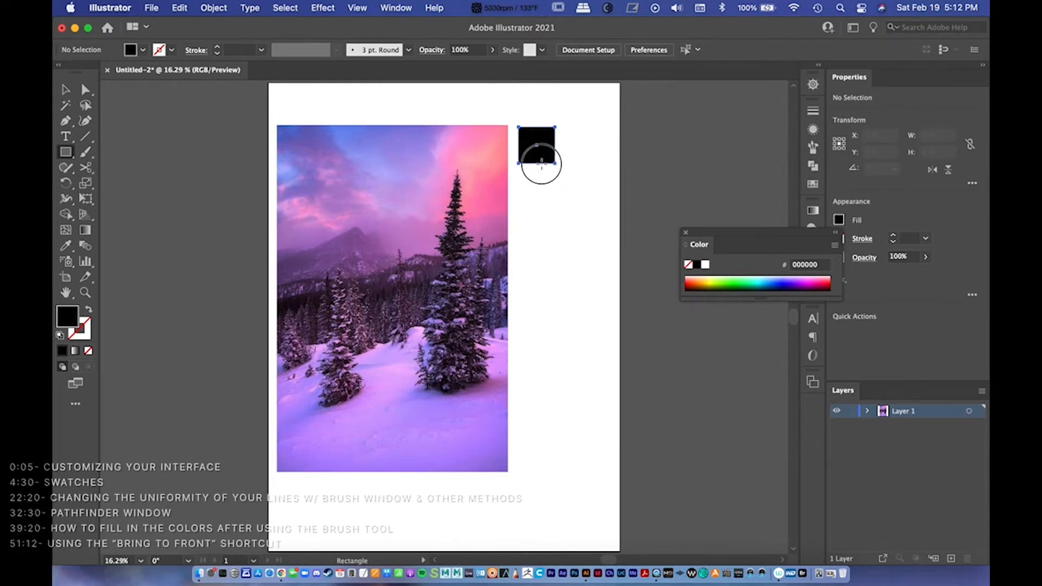
{"action": "key", "text": "v"}
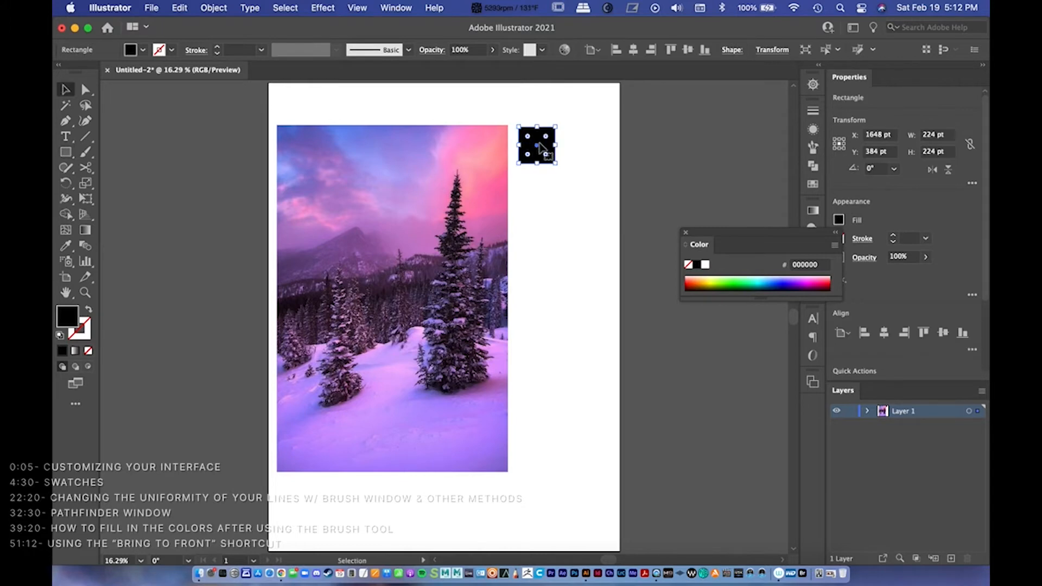
{"action": "left_click_drag", "start_coordinate": [537, 148], "coordinate": [681, 170]}
{"action": "key", "text": "z"}
{"action": "scroll", "coordinate": [458, 228], "scroll_direction": "right", "scroll_amount": 3}
{"action": "left_click_drag", "start_coordinate": [514, 242], "coordinate": [491, 239]}
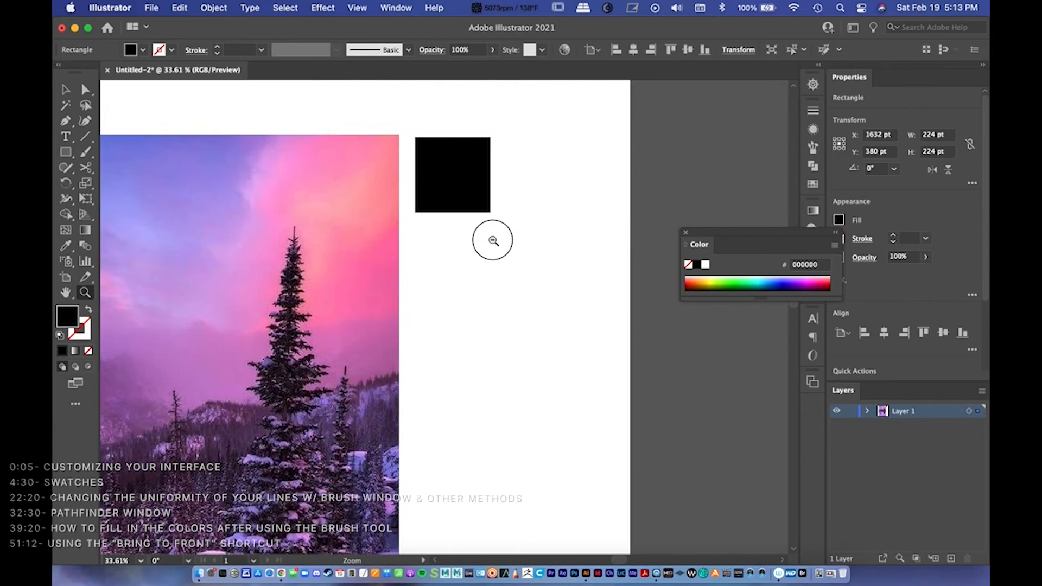
{"action": "scroll", "coordinate": [521, 296], "scroll_direction": "down", "scroll_amount": 2}
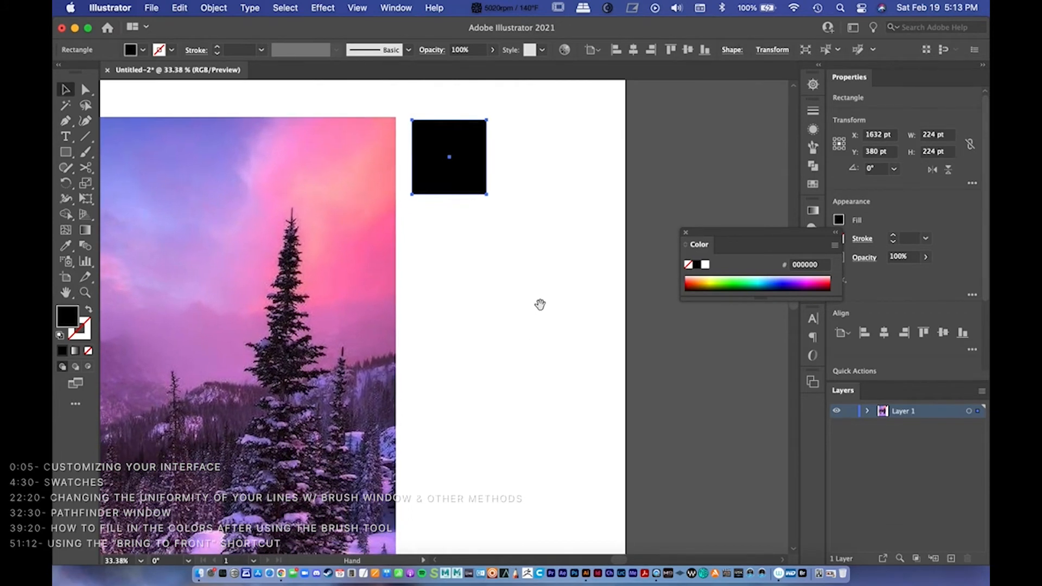
{"action": "scroll", "coordinate": [518, 285], "scroll_direction": "down", "scroll_amount": 3}
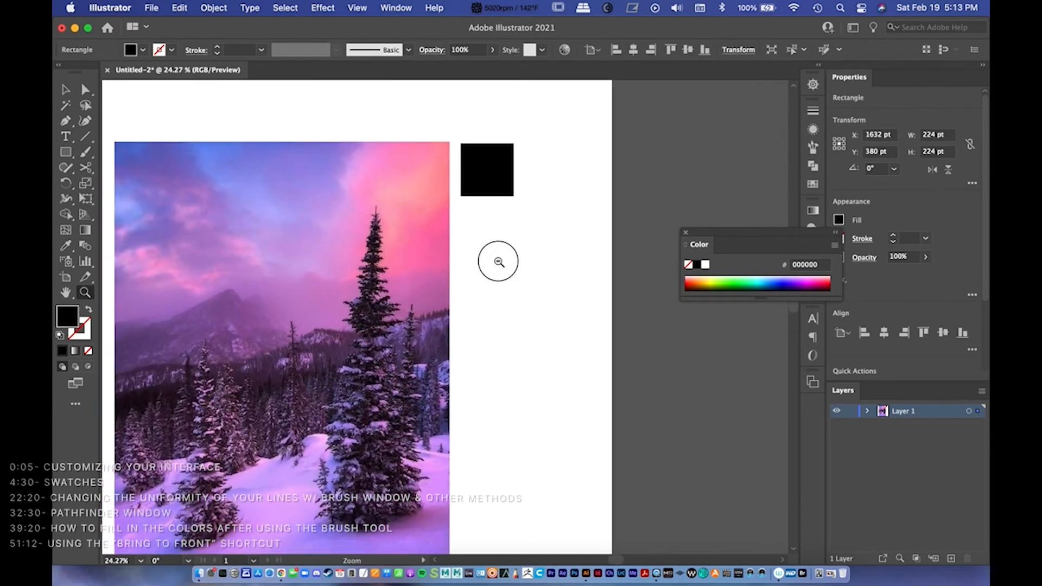
Step: Duplicate the black square twice straight down to form a column of three evenly spaced squares, and deselect
{"action": "key", "text": "v"}
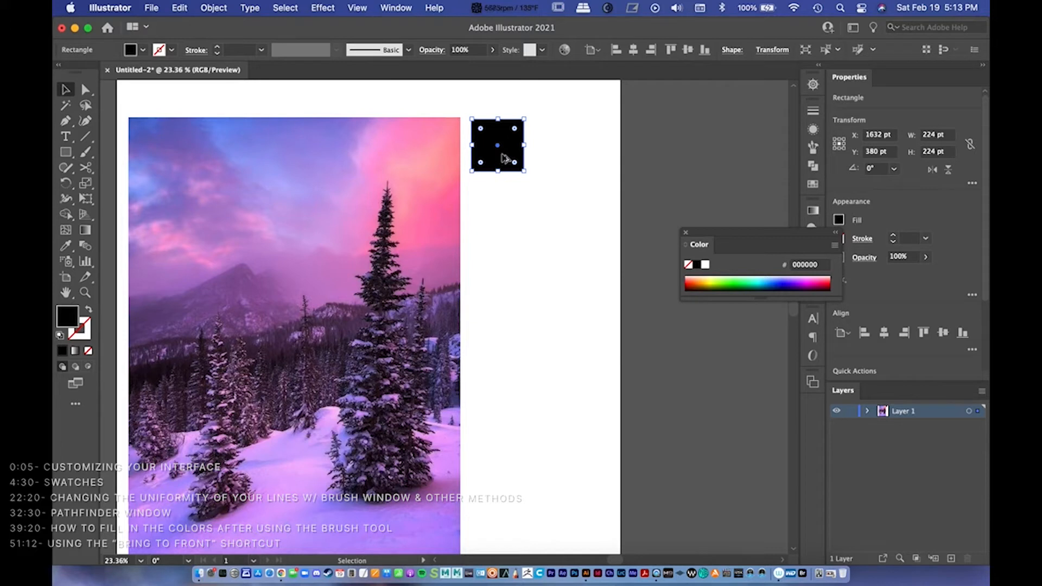
{"action": "left_click_drag", "start_coordinate": [504, 158], "coordinate": [559, 180]}
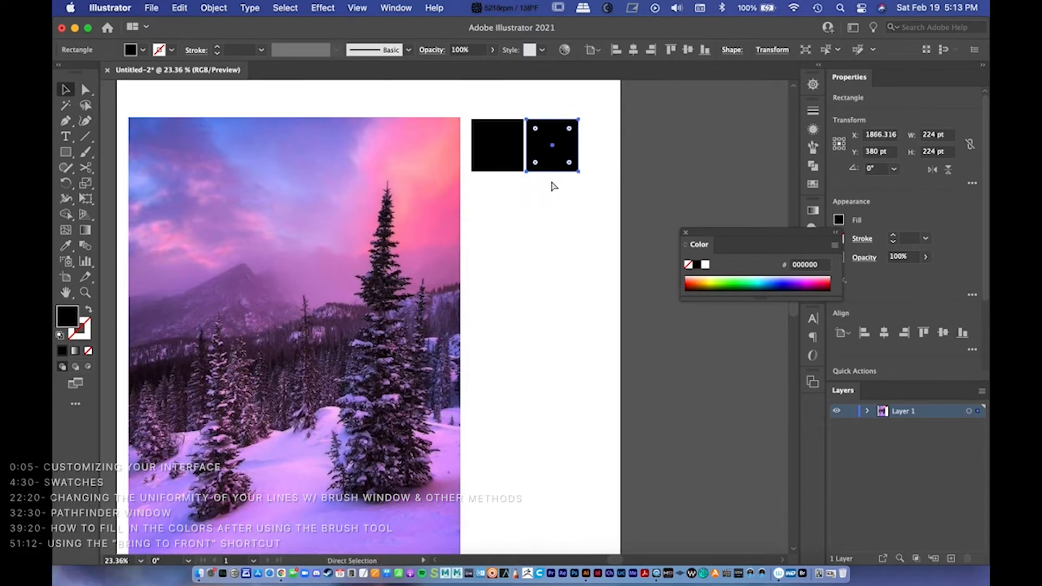
{"action": "key", "text": "super+z"}
{"action": "left_click_drag", "start_coordinate": [506, 147], "coordinate": [511, 208]}
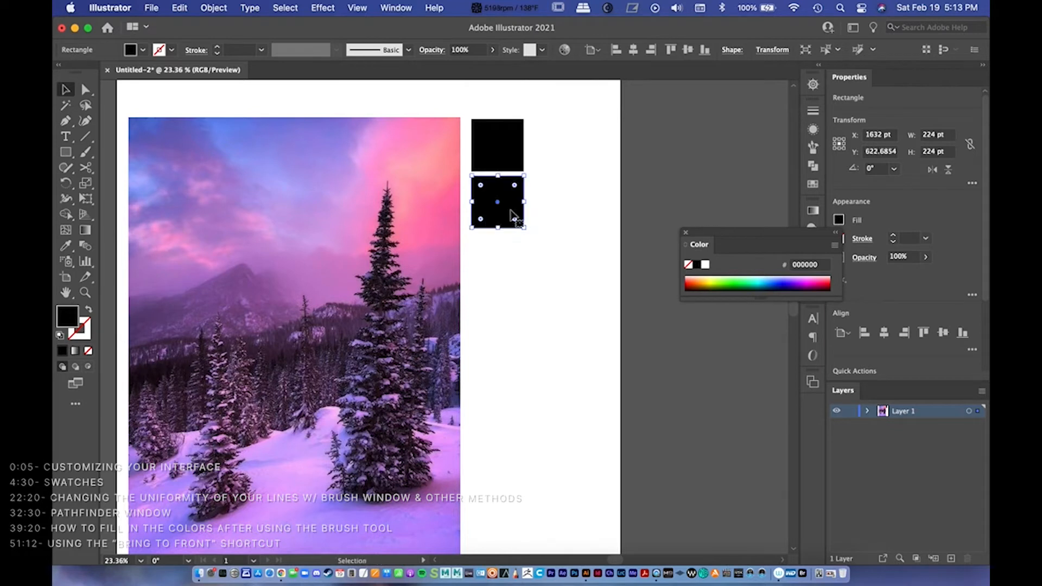
{"action": "left_click", "coordinate": [505, 212], "text": "shift"}
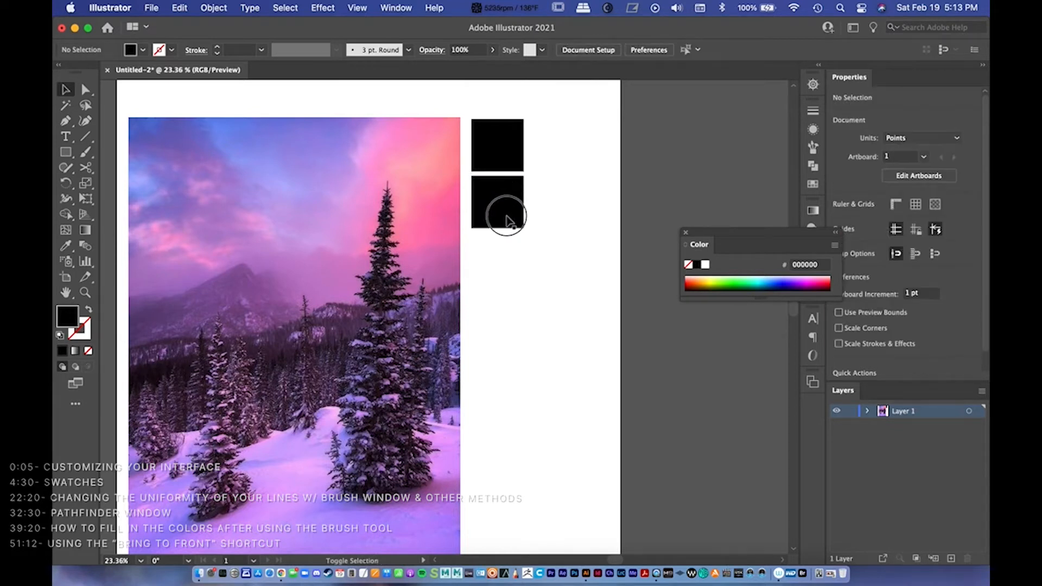
{"action": "left_click", "coordinate": [510, 202]}
{"action": "left_click_drag", "start_coordinate": [510, 202], "coordinate": [506, 254]}
{"action": "left_click", "coordinate": [561, 262]}
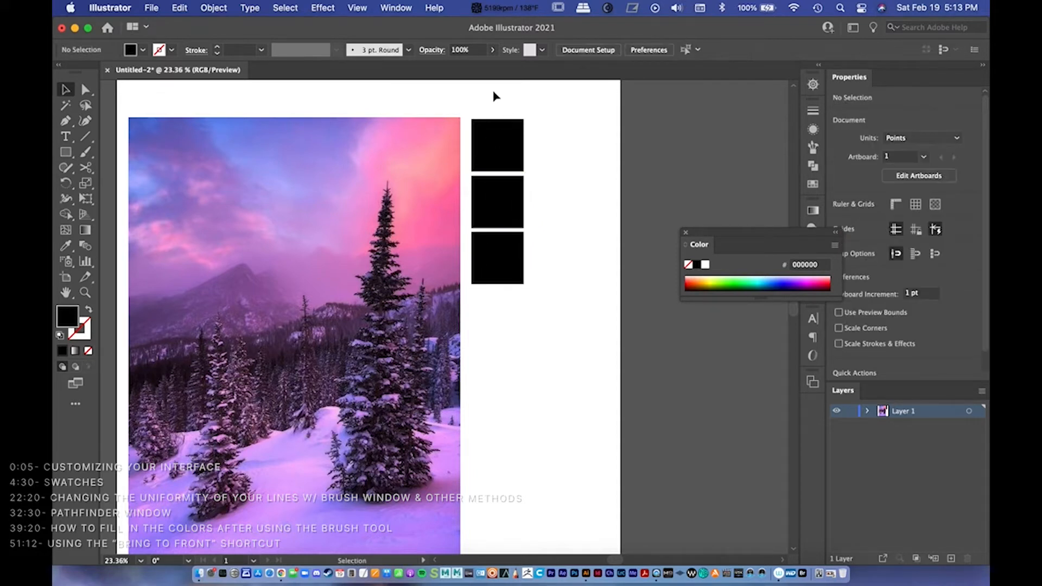
Step: Try duplicating the column of three squares to its right, and undo the copy
{"action": "left_click_drag", "start_coordinate": [483, 101], "coordinate": [507, 334]}
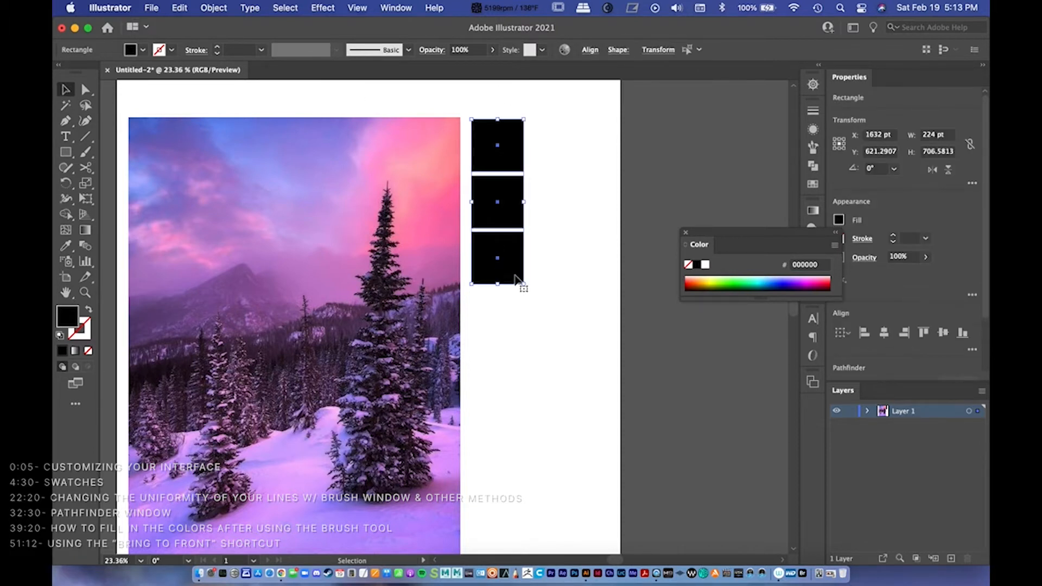
{"action": "left_click_drag", "start_coordinate": [502, 219], "coordinate": [556, 223]}
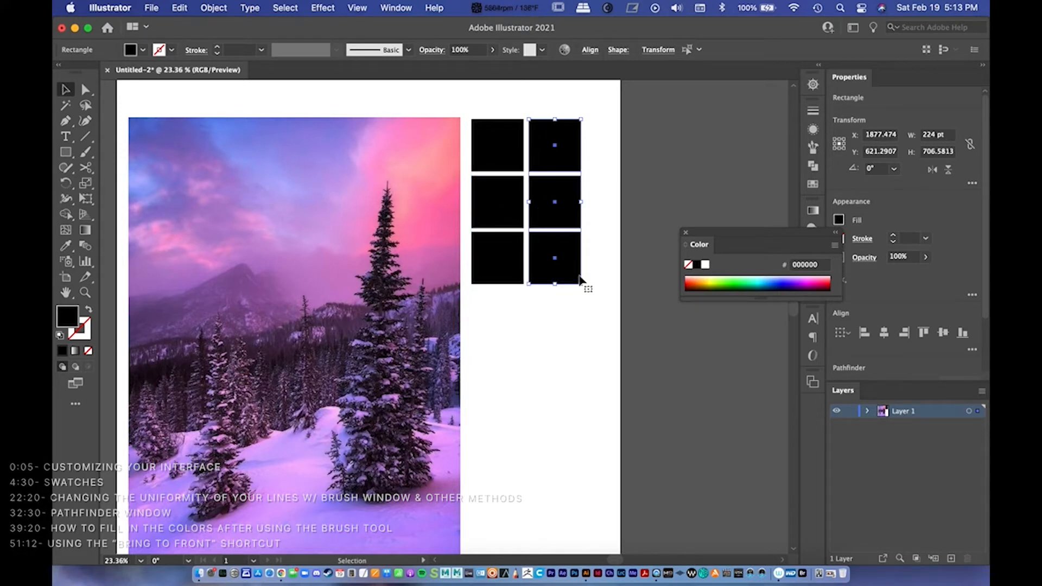
{"action": "key", "text": "cmd+z"}
{"action": "key", "text": "super+z"}
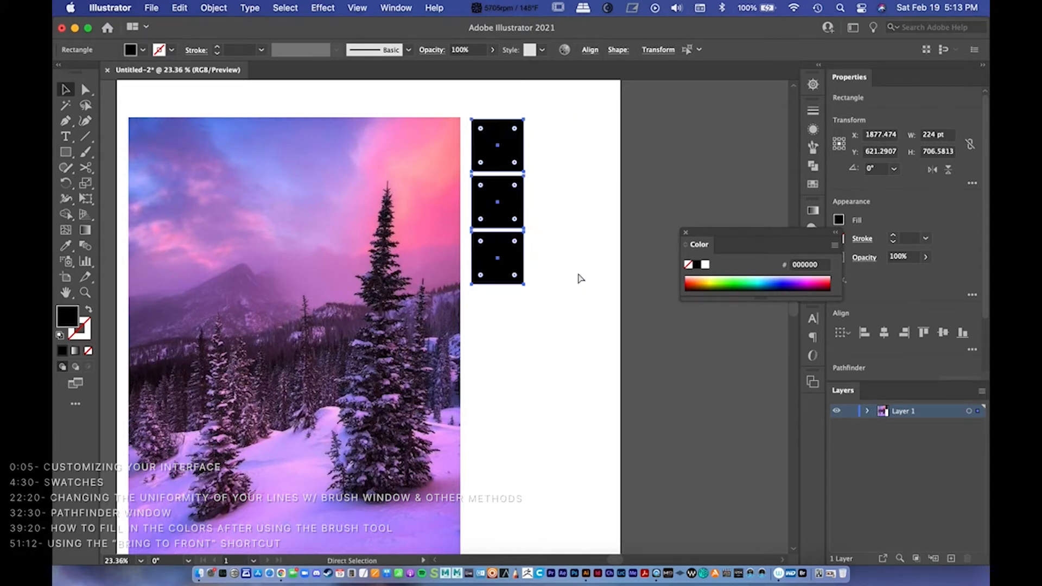
{"action": "key", "text": "super+z"}
{"action": "key", "text": "super+z"}
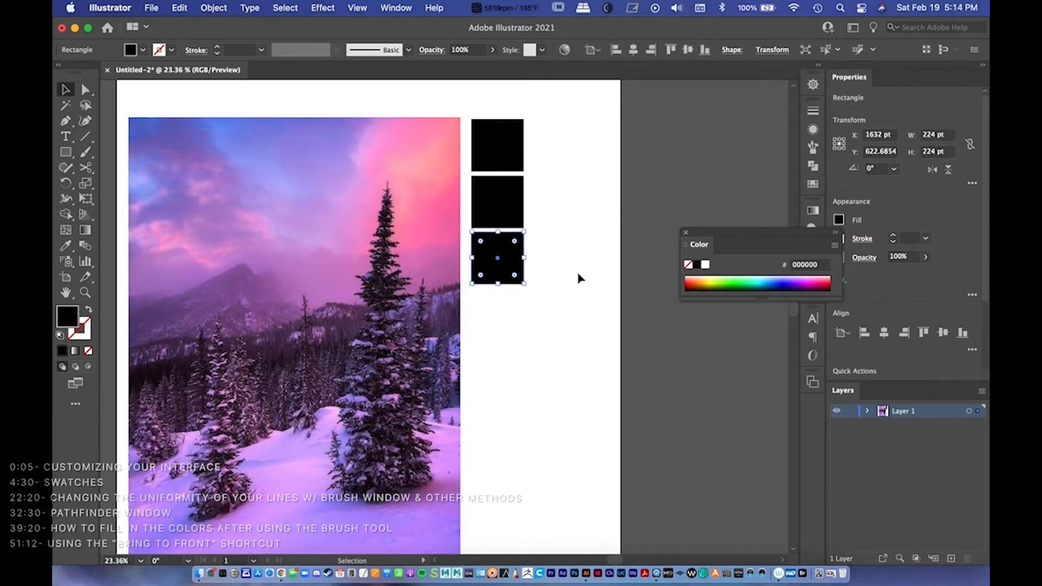
Step: Try copying and pasting the column of three squares, undo the paste, and look over the available paste commands
{"action": "left_click", "coordinate": [575, 285]}
{"action": "left_click_drag", "start_coordinate": [491, 107], "coordinate": [504, 334]}
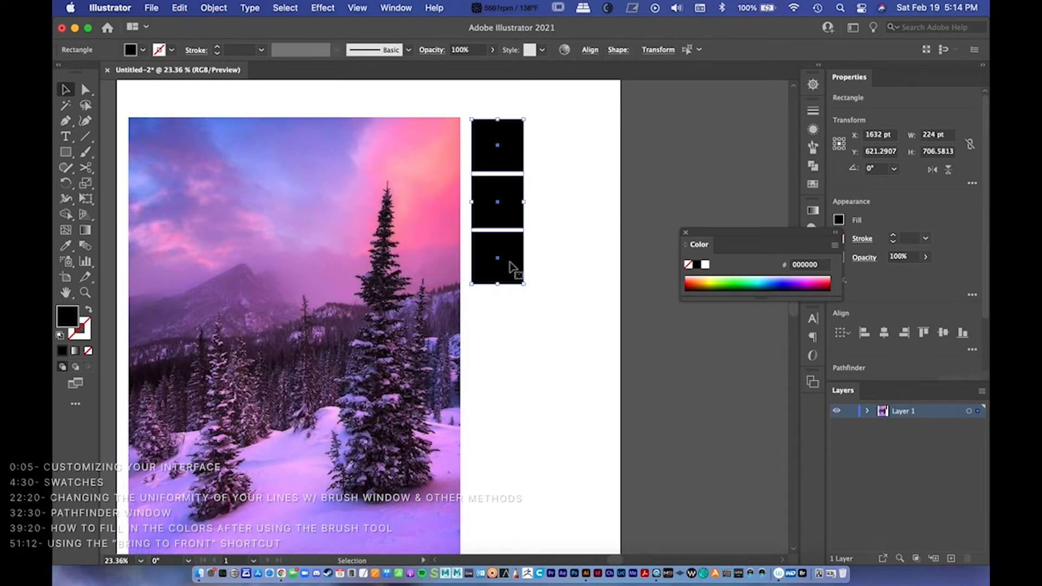
{"action": "key", "text": "a"}
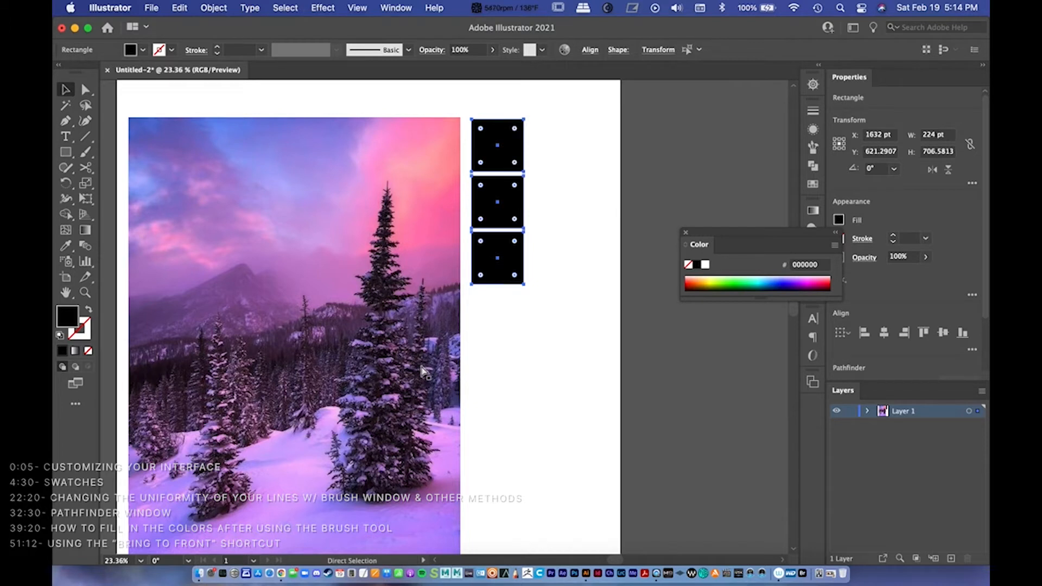
{"action": "key", "text": "super+c"}
{"action": "key", "text": "super+v"}
{"action": "key", "text": "v"}
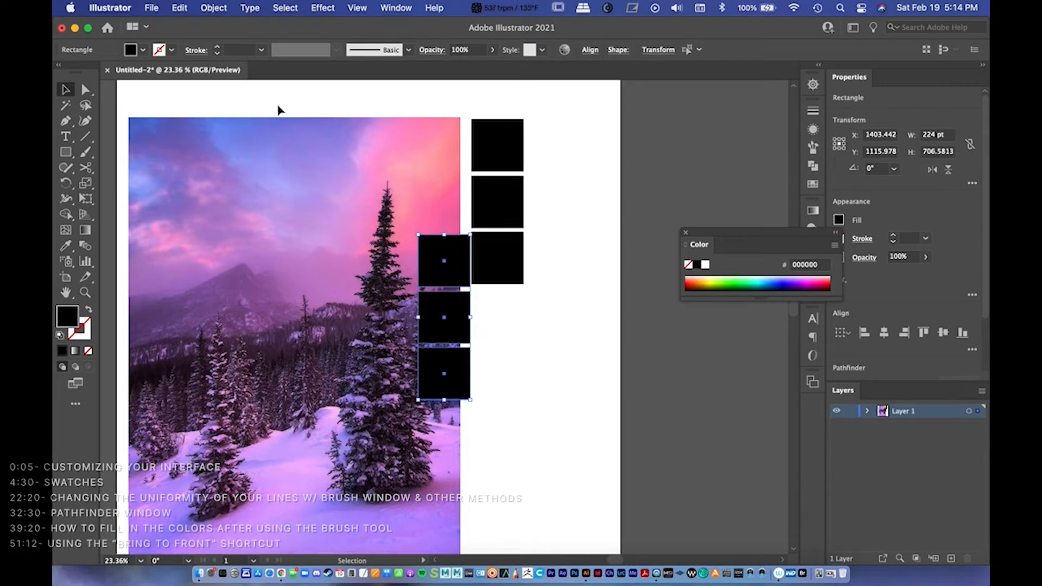
{"action": "key", "text": "super+z"}
{"action": "left_click", "coordinate": [182, 7]}
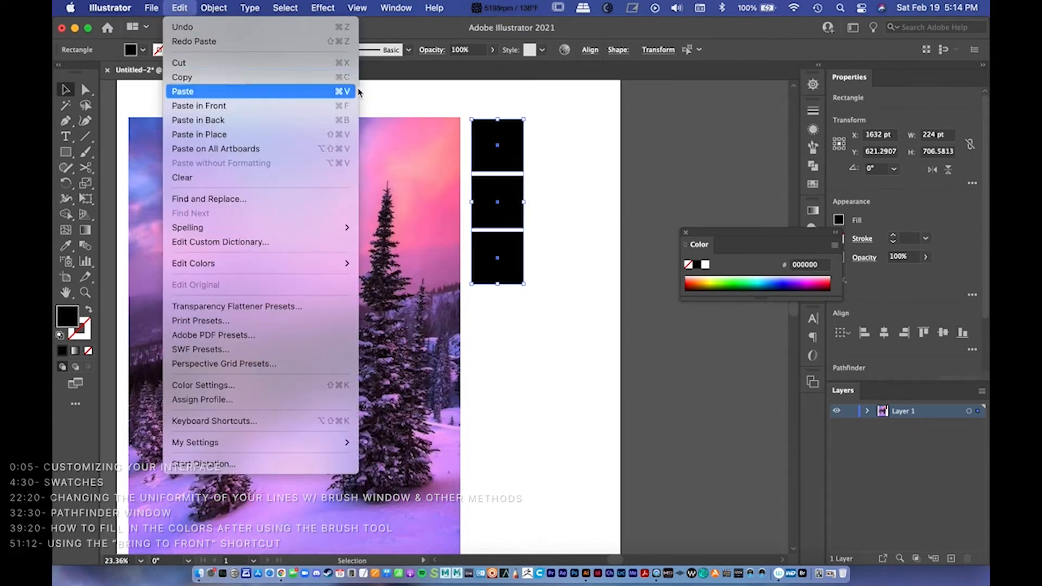
{"action": "left_click", "coordinate": [682, 123]}
{"action": "left_click", "coordinate": [631, 178]}
Step: Close the floating Color panel and duplicate the three squares straight down to form a column of six evenly spaced squares
{"action": "left_click_drag", "start_coordinate": [483, 104], "coordinate": [503, 318]}
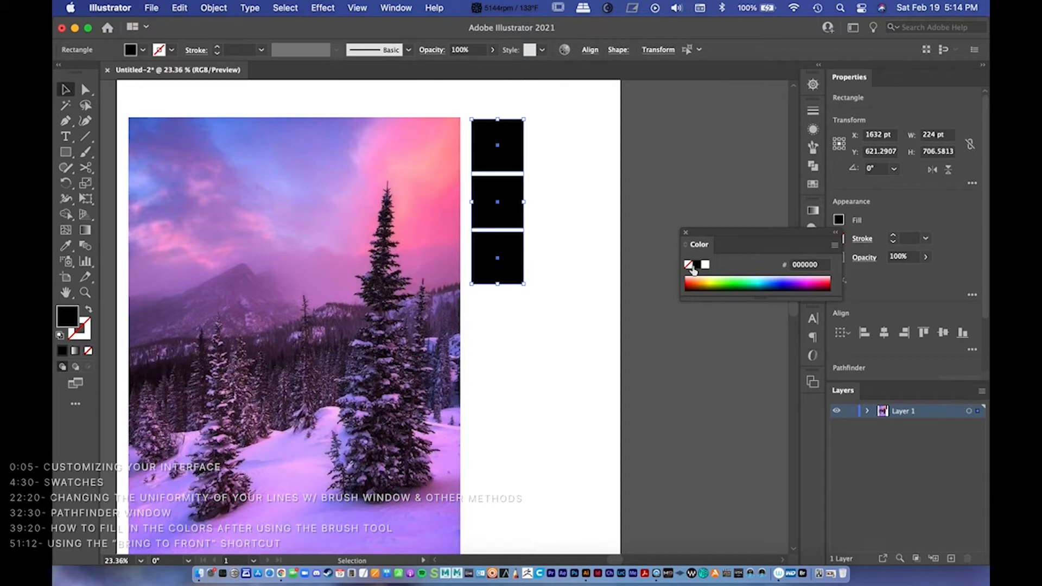
{"action": "left_click", "coordinate": [685, 232]}
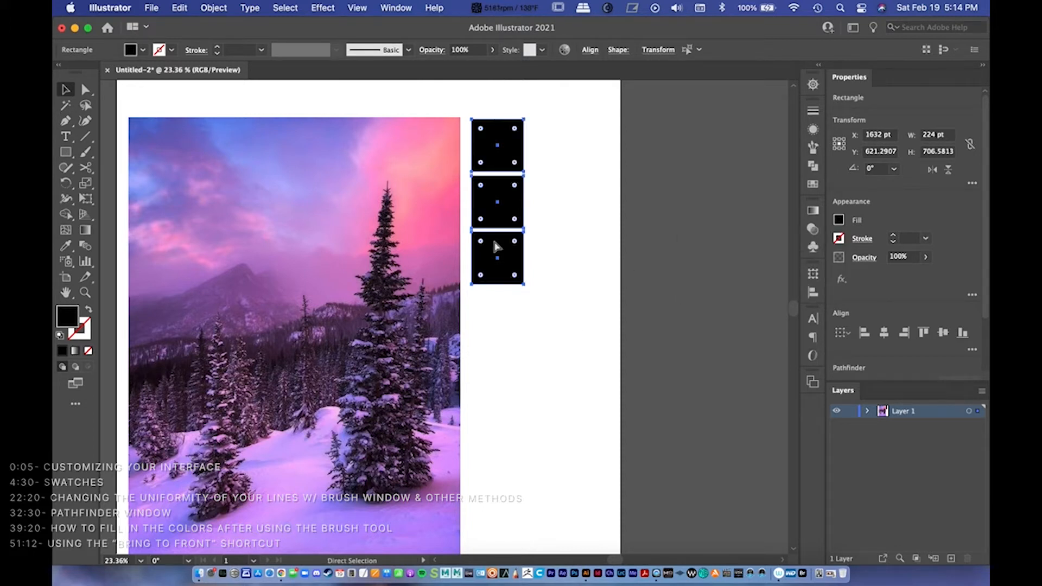
{"action": "key", "text": "super"}
{"action": "left_click", "coordinate": [64, 91]}
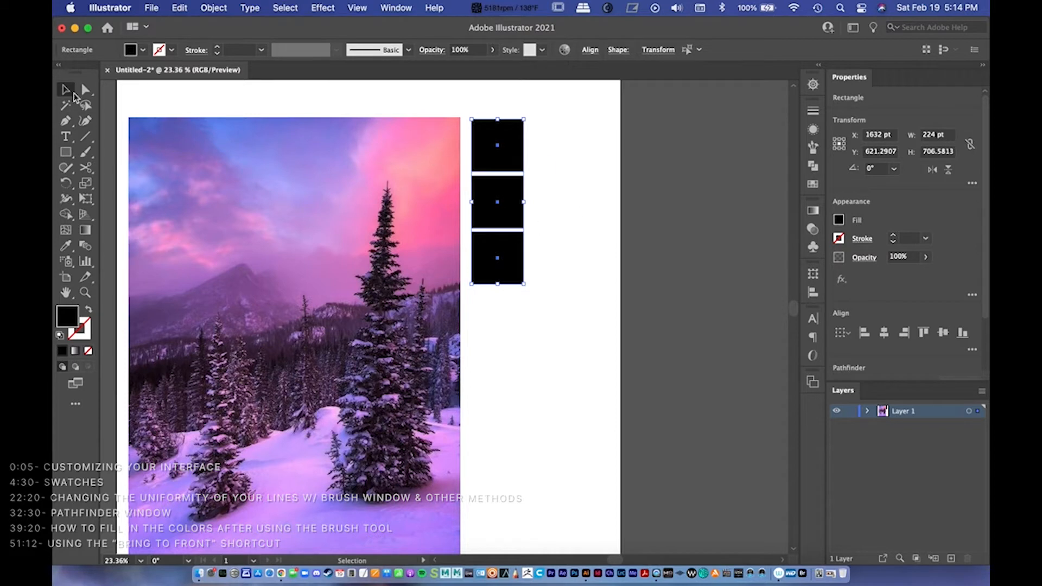
{"action": "left_click_drag", "start_coordinate": [513, 197], "coordinate": [515, 359]}
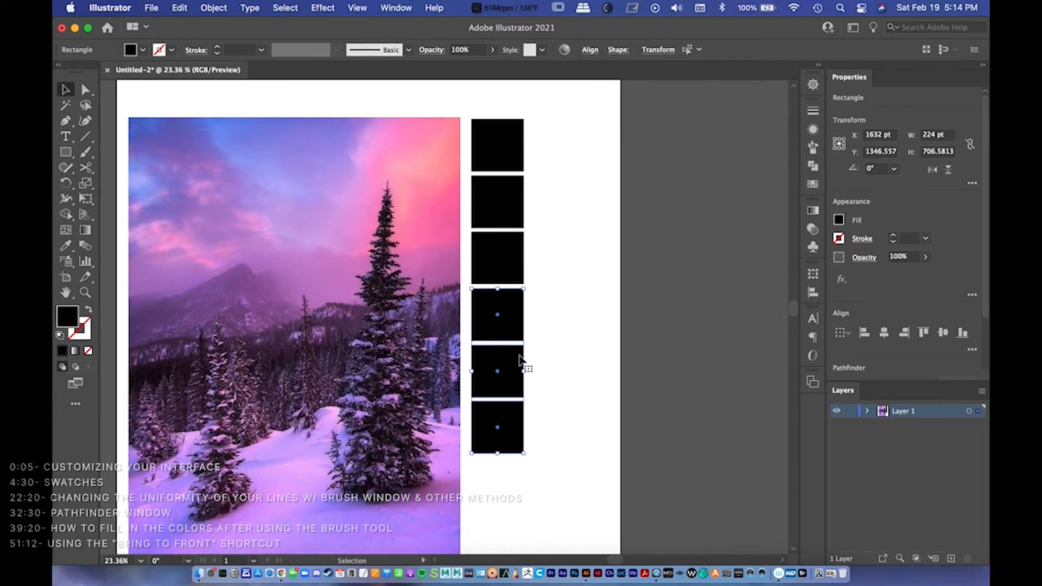
Step: Duplicate the two lowest black squares straight down to form a column of eight evenly spaced squares, and deselect
{"action": "key", "text": "z"}
{"action": "left_click_drag", "start_coordinate": [602, 378], "coordinate": [542, 388]}
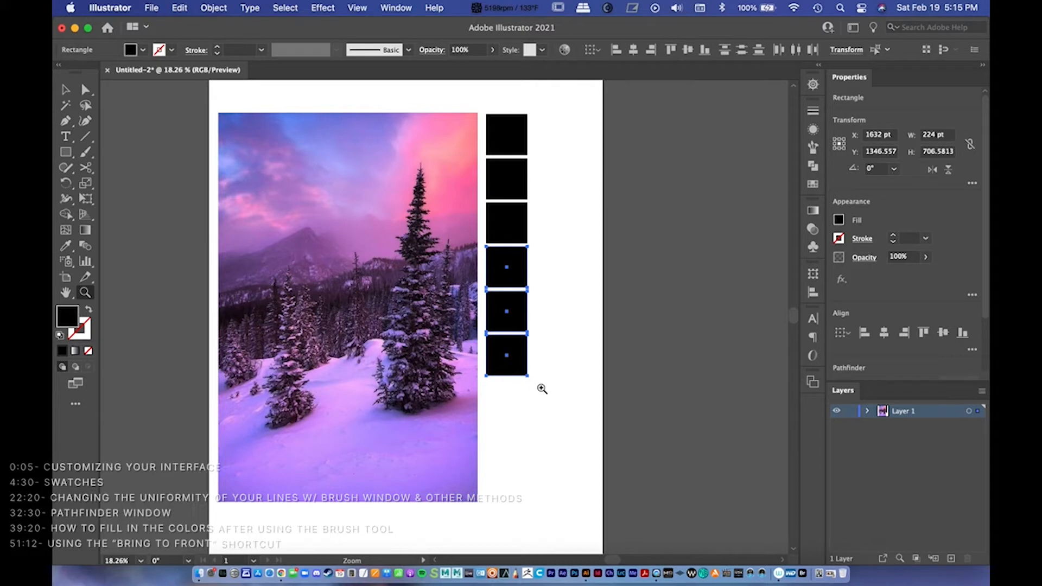
{"action": "key", "text": "v"}
{"action": "left_click", "coordinate": [663, 328]}
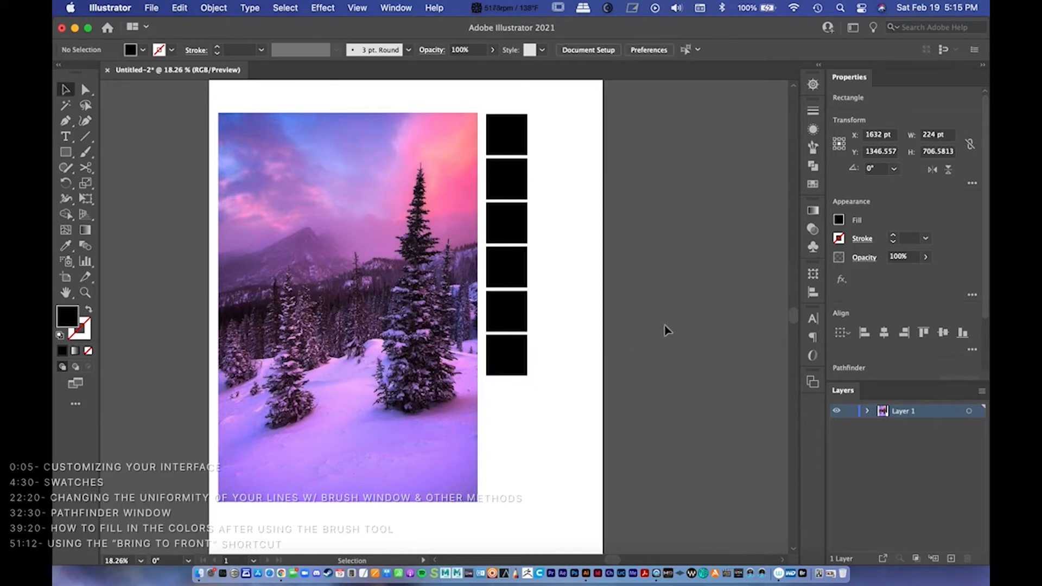
{"action": "left_click_drag", "start_coordinate": [553, 379], "coordinate": [478, 299]}
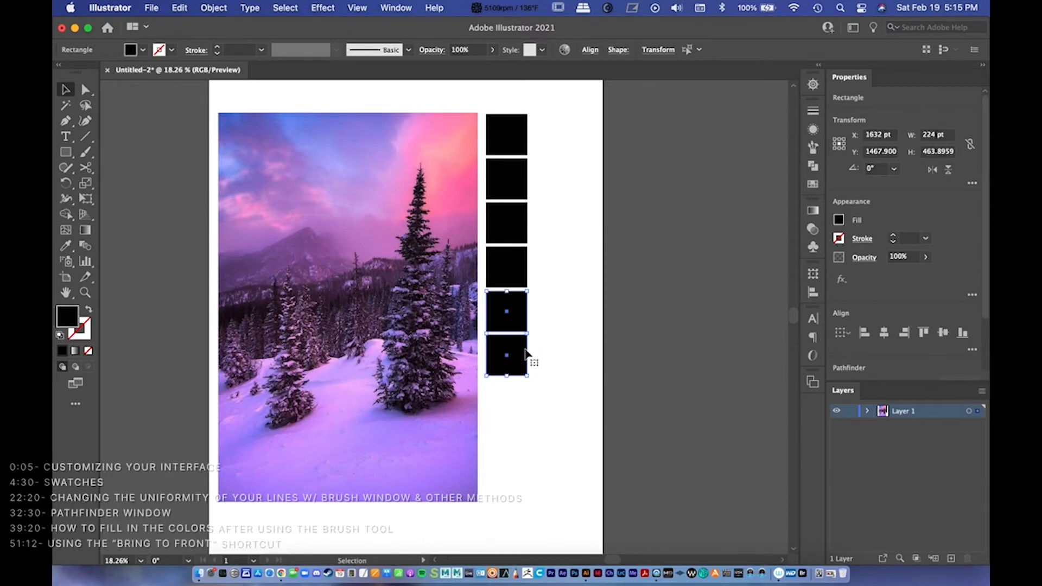
{"action": "left_click_drag", "start_coordinate": [515, 320], "coordinate": [515, 410]}
{"action": "left_click", "coordinate": [609, 421]}
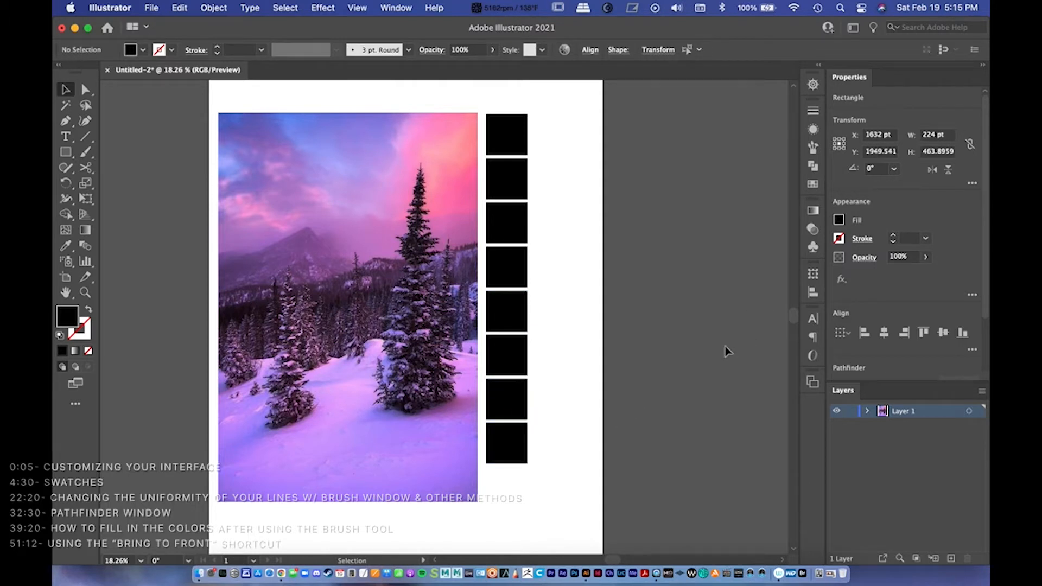
Step: Delete the lowest square of the column, leaving seven squares
{"action": "left_click_drag", "start_coordinate": [546, 334], "coordinate": [550, 335]}
{"action": "left_click", "coordinate": [527, 462]}
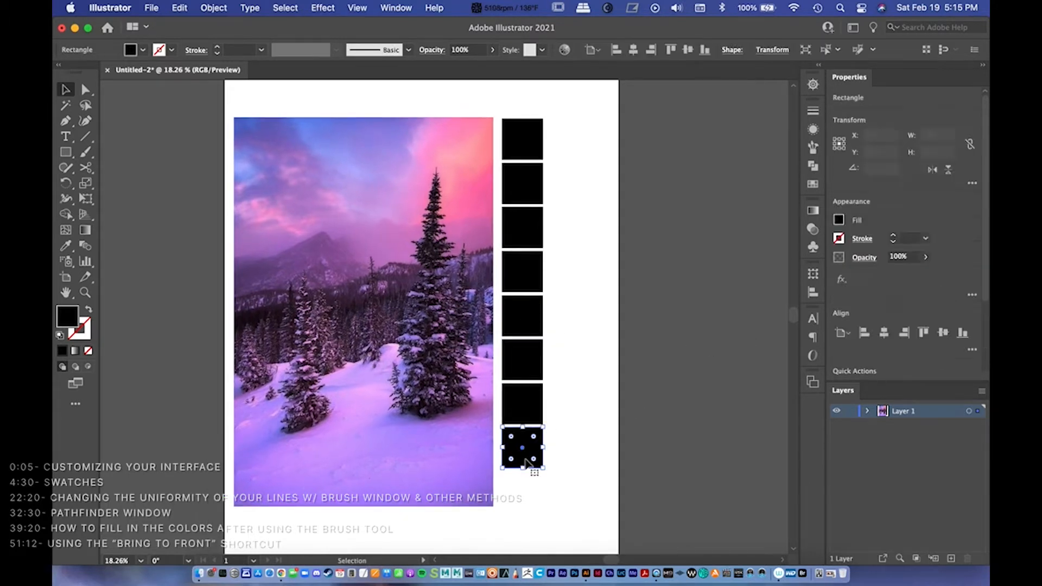
{"action": "key", "text": "Delete"}
{"action": "left_click_drag", "start_coordinate": [517, 402], "coordinate": [514, 395]}
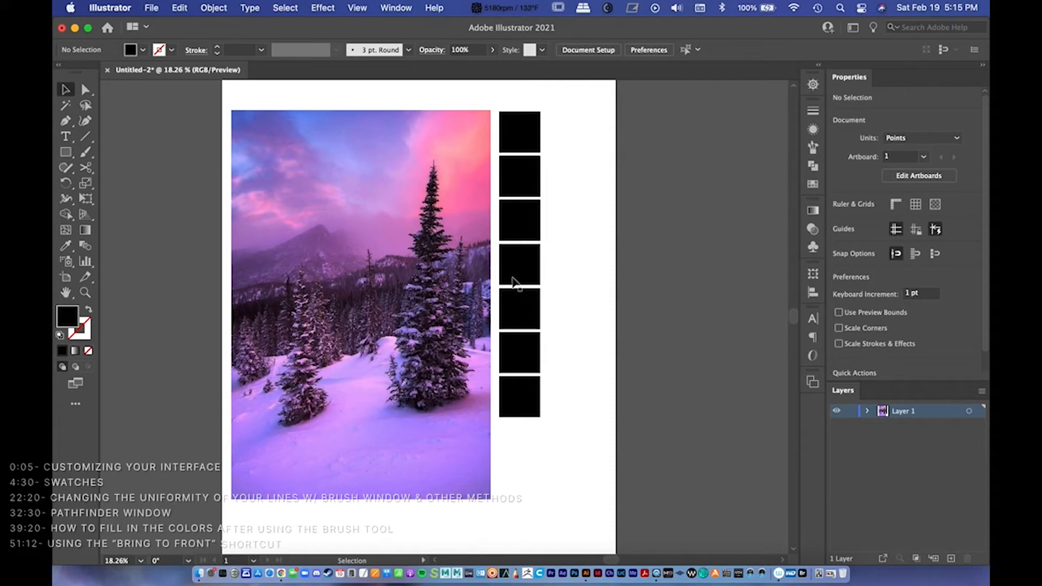
Step: Fill the uppermost square with a near-black brown sampled from the dark tree line in the photo, and deselect
{"action": "left_click", "coordinate": [518, 135]}
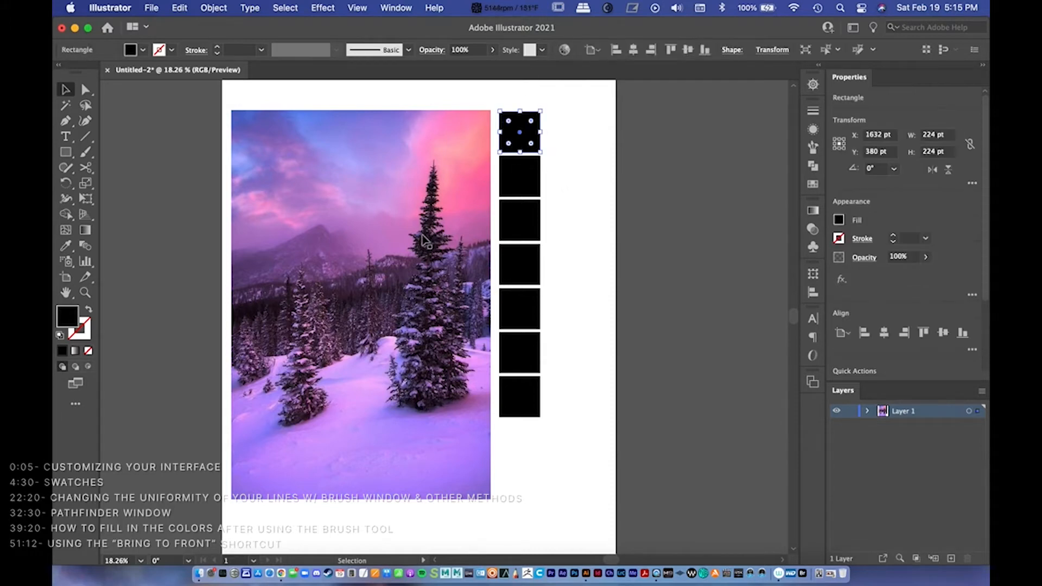
{"action": "key", "text": "z"}
{"action": "left_click_drag", "start_coordinate": [319, 307], "coordinate": [366, 294]}
{"action": "left_click_drag", "start_coordinate": [420, 214], "coordinate": [393, 288]}
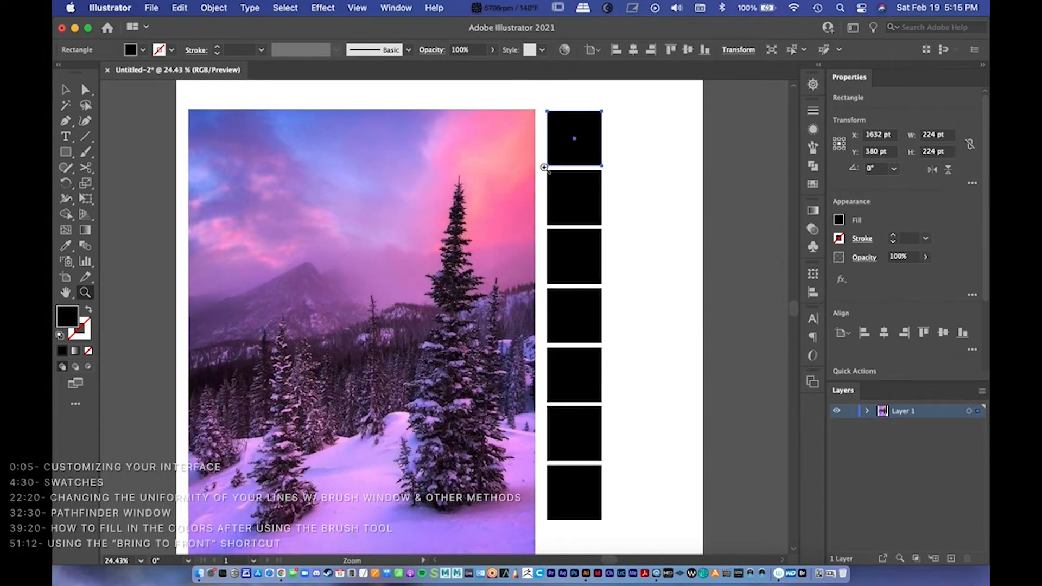
{"action": "key", "text": "v"}
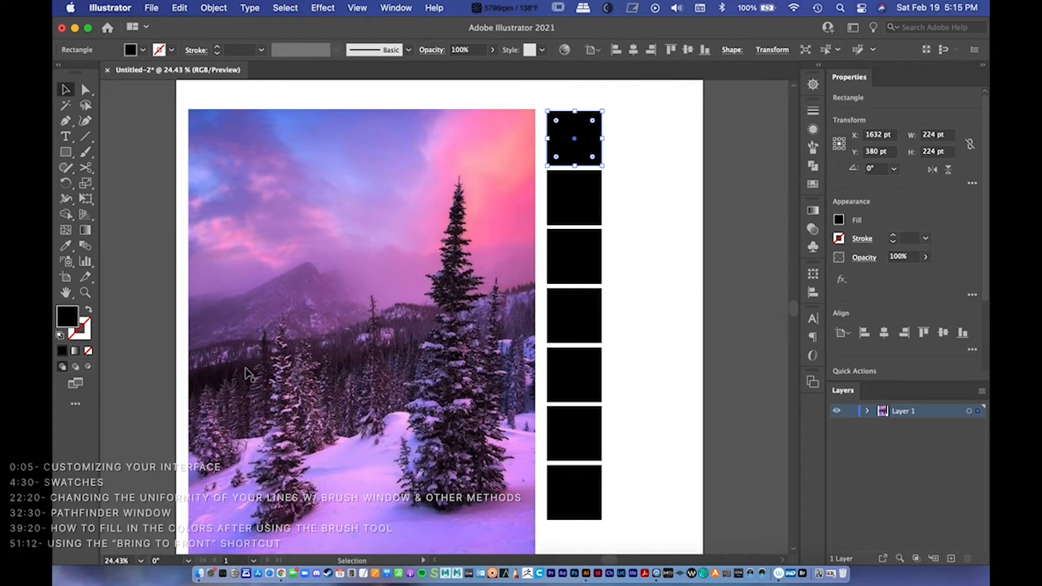
{"action": "key", "text": "i"}
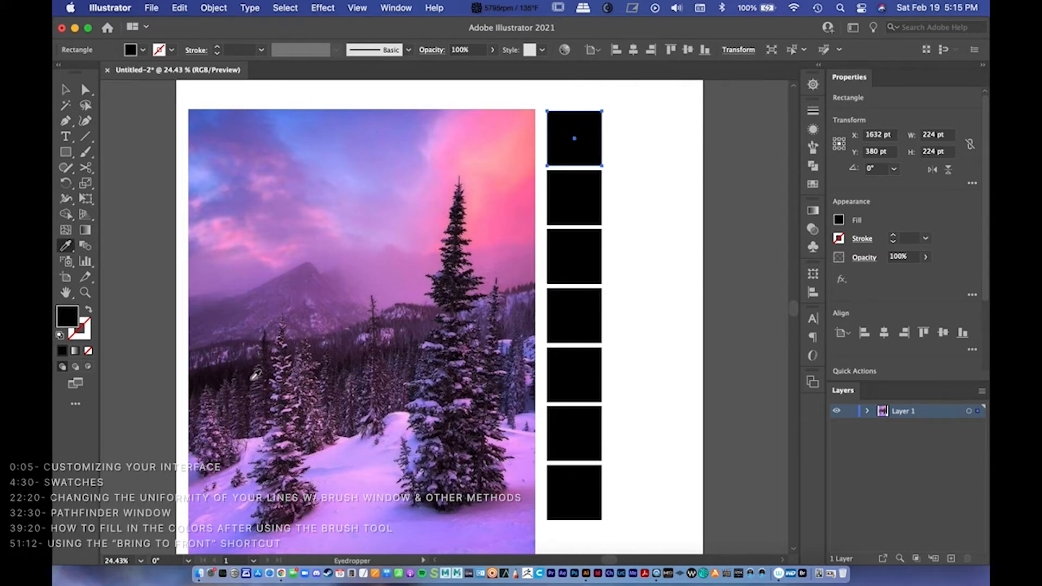
{"action": "left_click", "coordinate": [253, 374]}
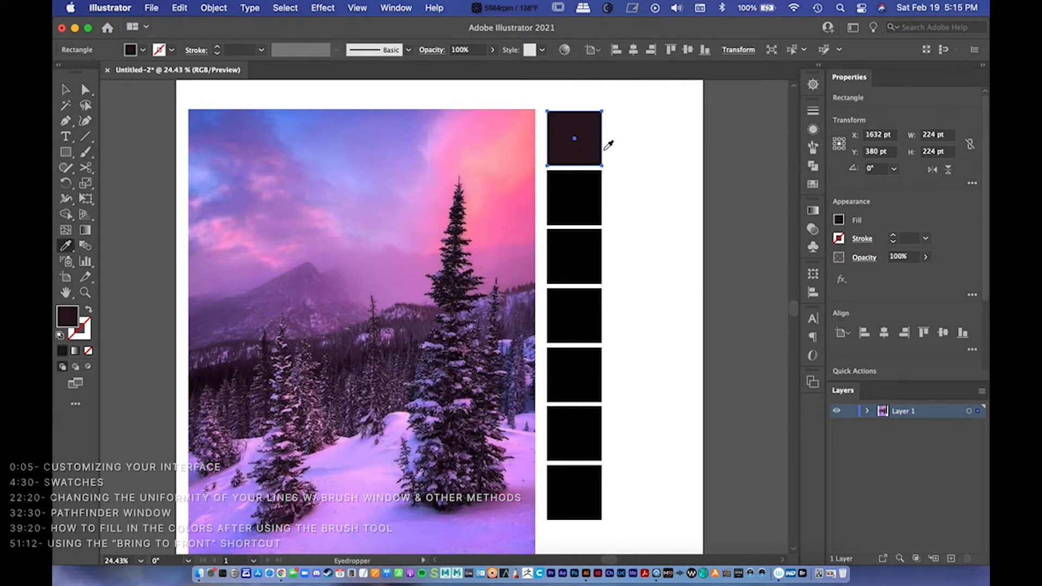
{"action": "key", "text": "v"}
{"action": "left_click", "coordinate": [660, 179]}
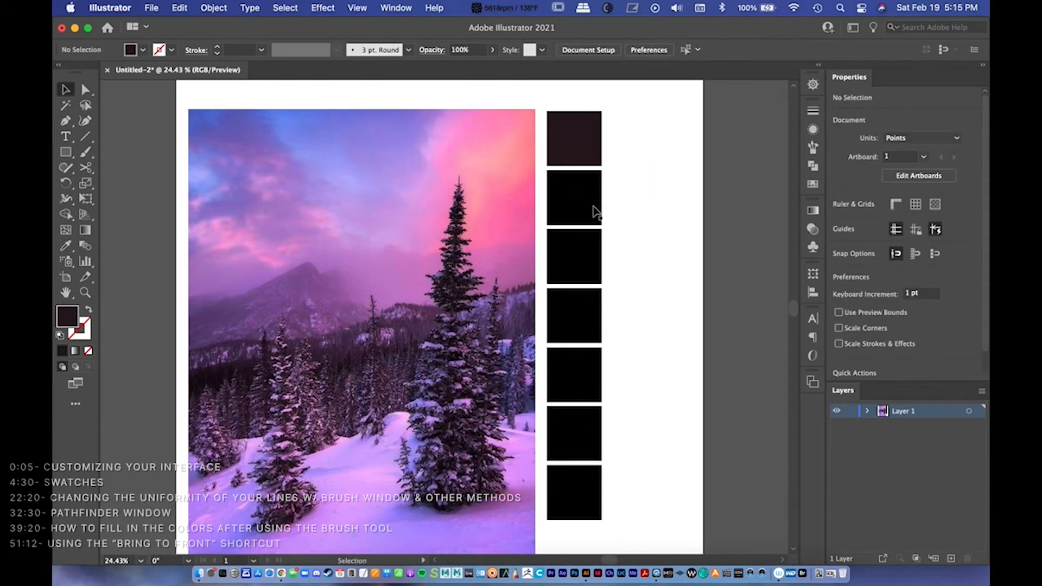
Step: Fill the second square with a dark purple sampled from the lower slope of the mountain, and deselect
{"action": "left_click", "coordinate": [574, 214]}
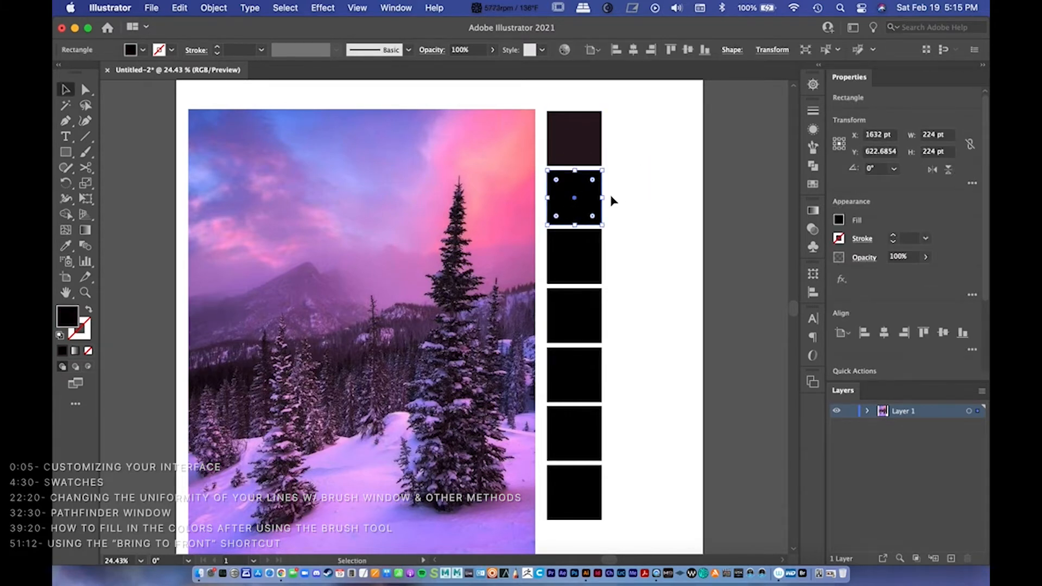
{"action": "key", "text": "i"}
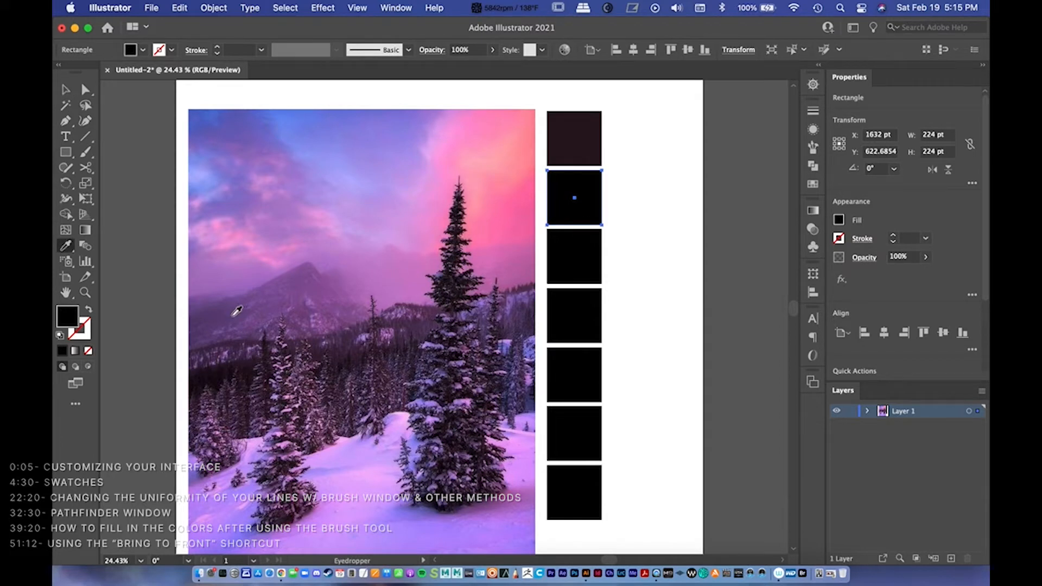
{"action": "left_click", "coordinate": [233, 313]}
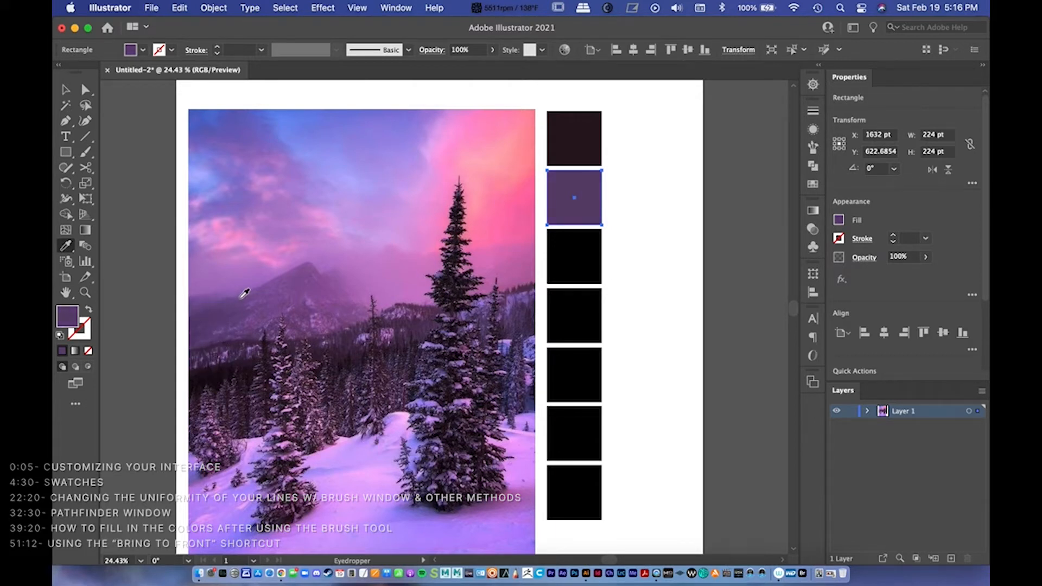
{"action": "key", "text": "v"}
{"action": "left_click", "coordinate": [670, 258]}
Step: Fill the third square with a medium purple sampled from higher on the mountain's slope, and deselect
{"action": "left_click", "coordinate": [583, 269]}
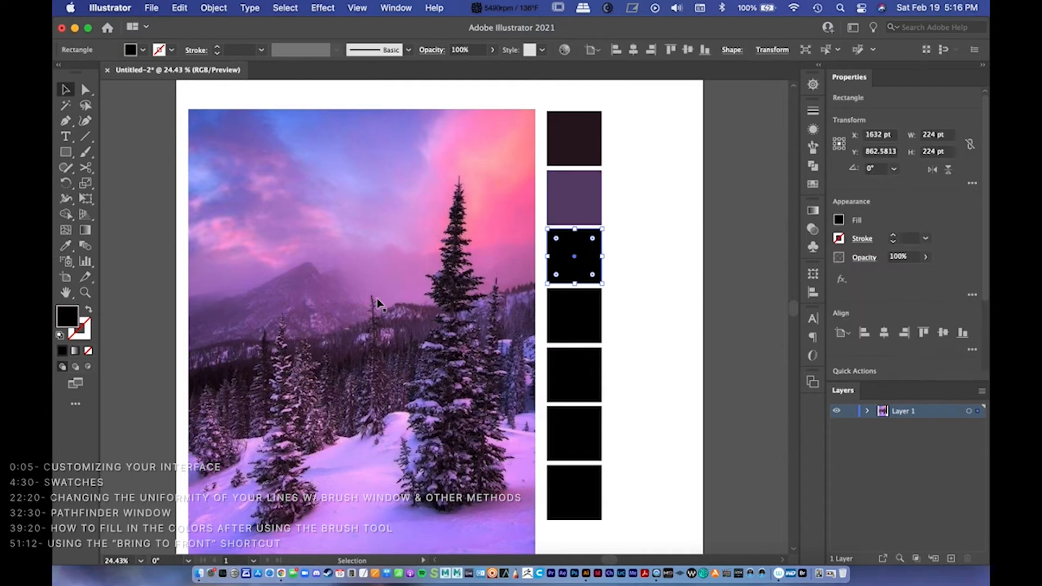
{"action": "key", "text": "i"}
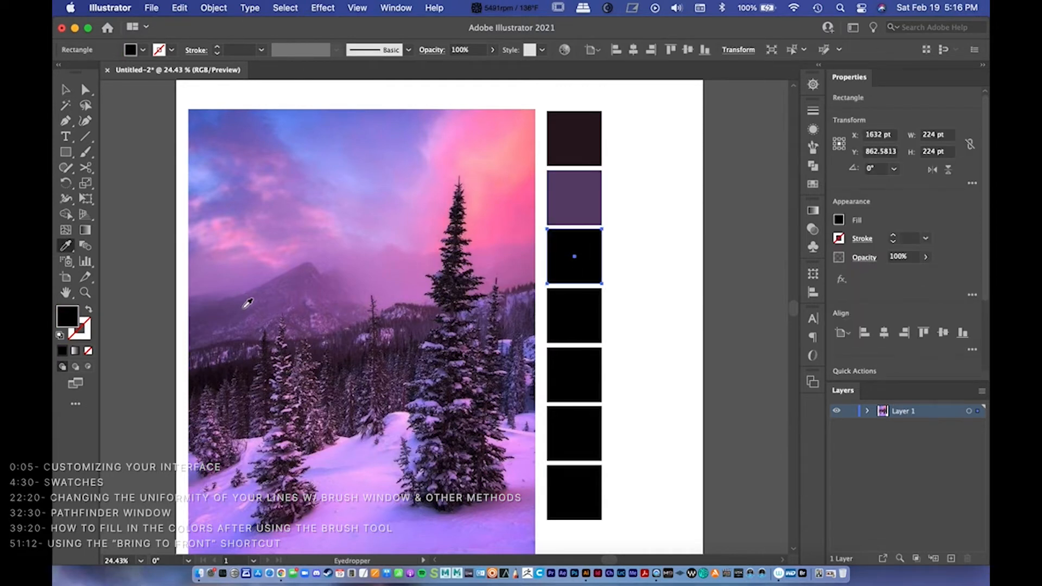
{"action": "left_click", "coordinate": [255, 301]}
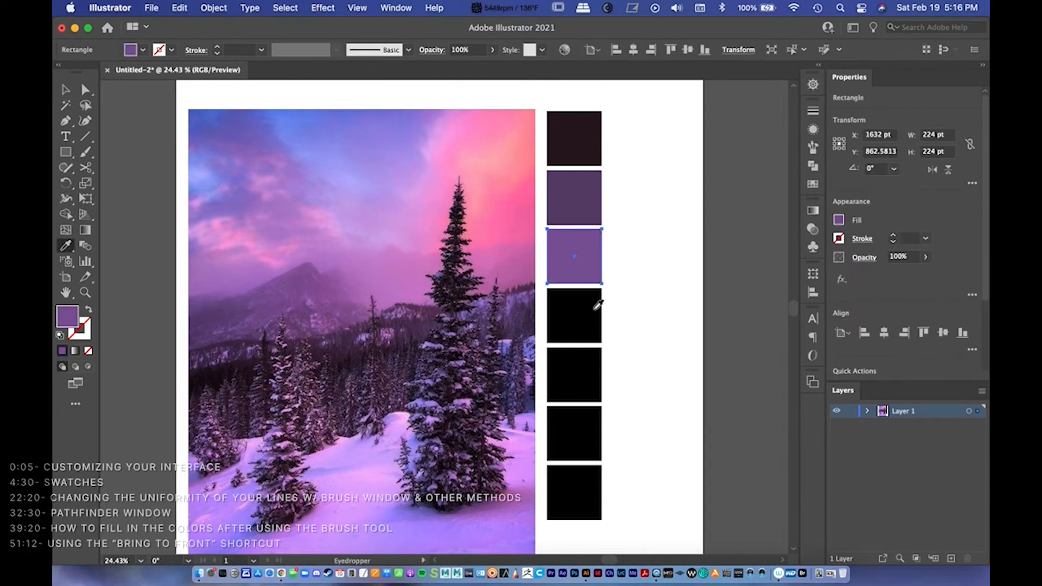
{"action": "key", "text": "v"}
{"action": "left_click", "coordinate": [659, 308]}
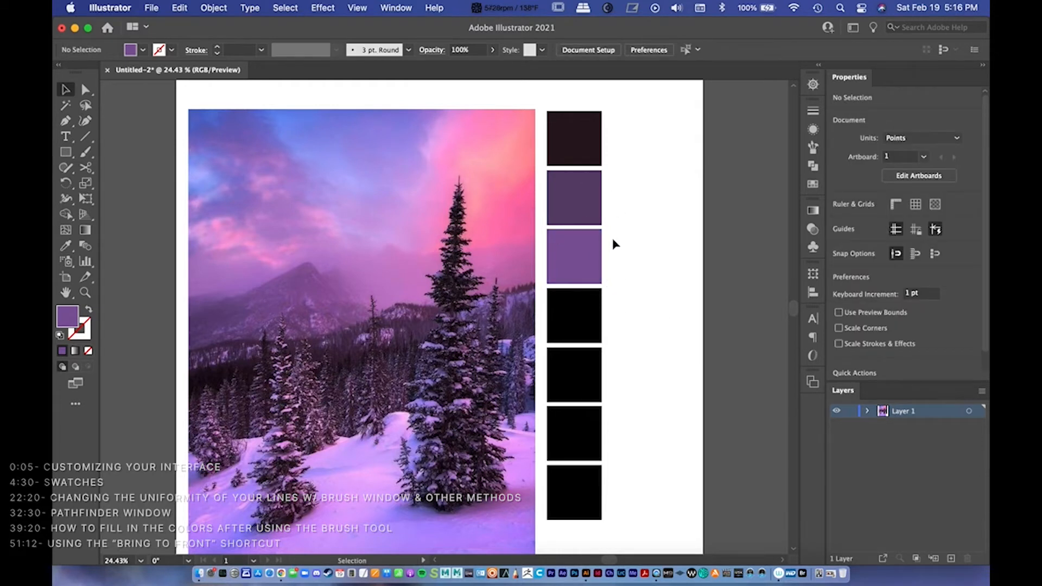
Step: Fill the fourth square with a periwinkle blue sampled from the photo's sky, and deselect
{"action": "scroll", "coordinate": [632, 392], "scroll_direction": "down", "scroll_amount": 1}
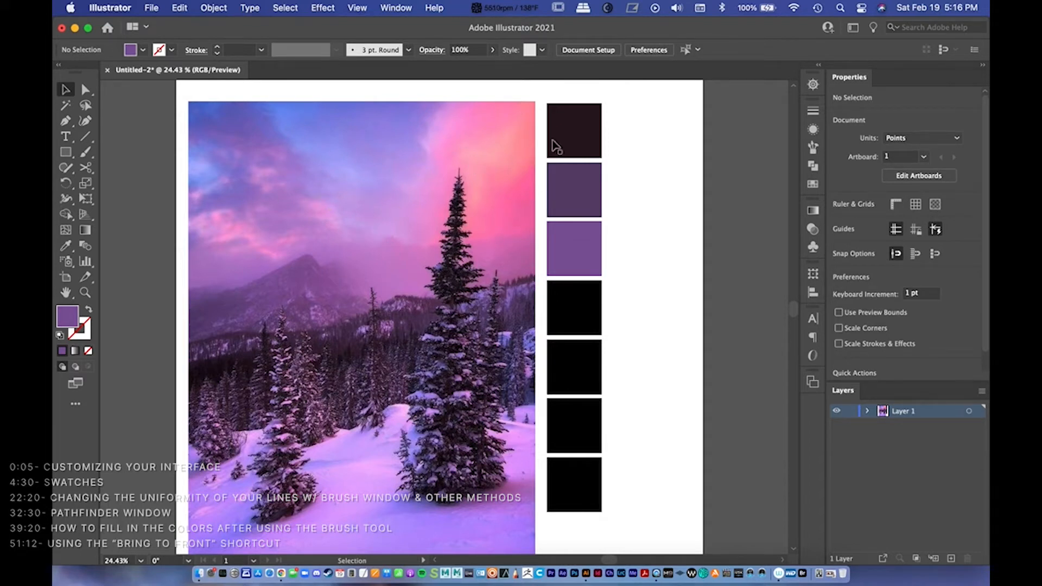
{"action": "left_click", "coordinate": [571, 307]}
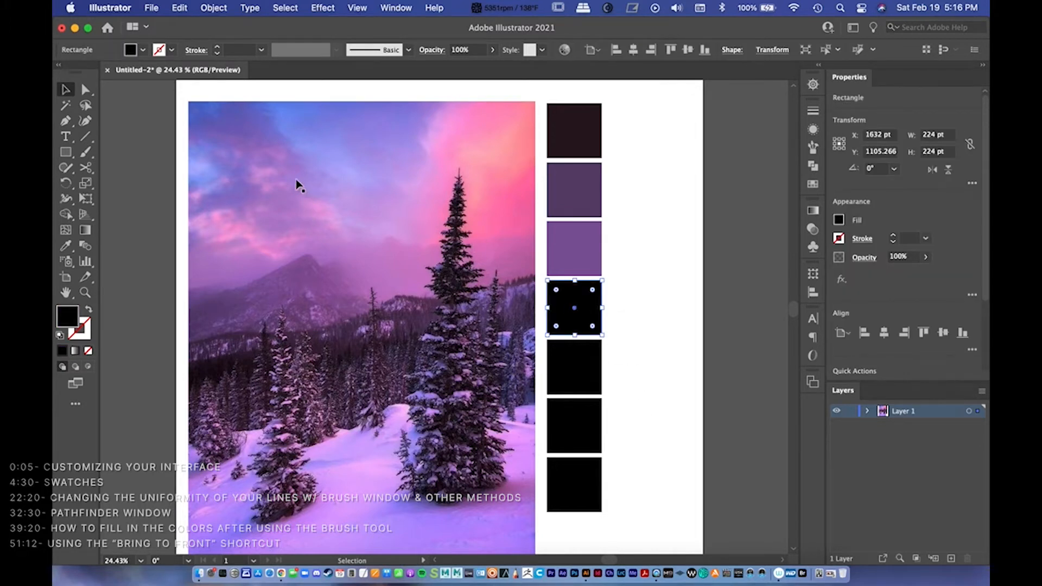
{"action": "key", "text": "i"}
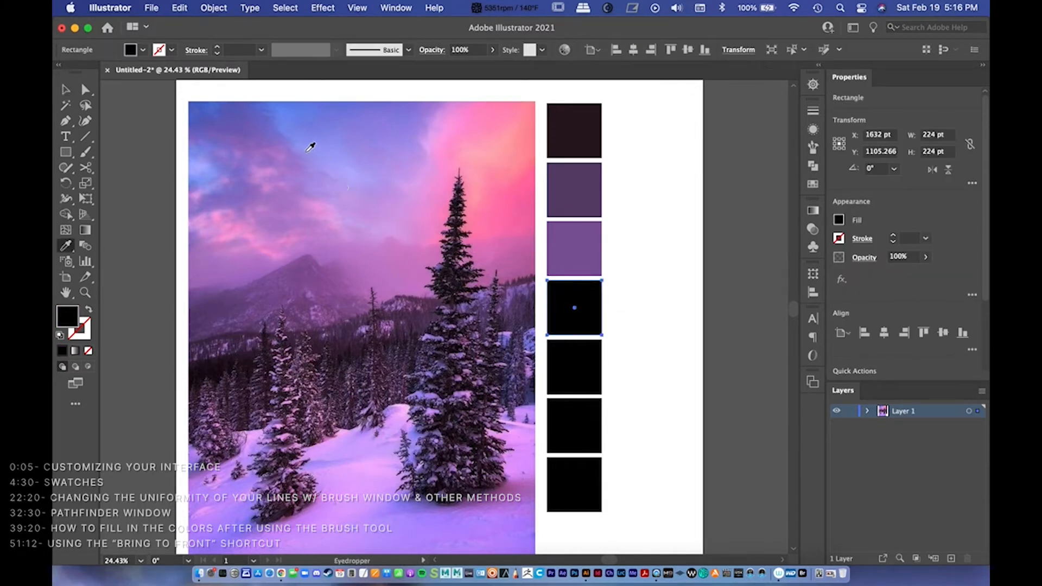
{"action": "left_click", "coordinate": [283, 132]}
{"action": "key", "text": "v"}
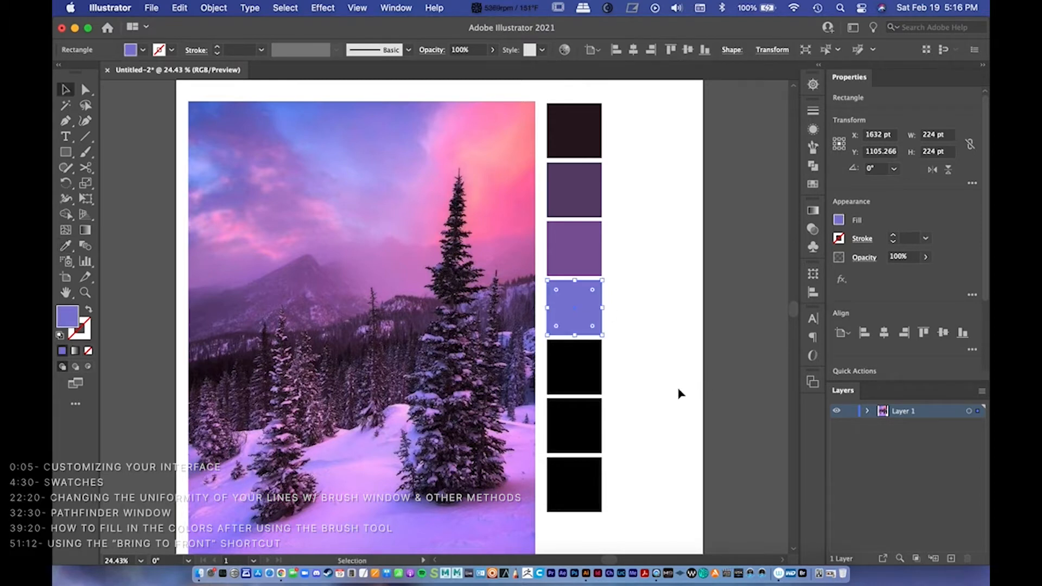
{"action": "left_click", "coordinate": [612, 391]}
Step: Fill the fifth square with a magenta purple sampled from the shaded snow beside the large tree's base
{"action": "left_click", "coordinate": [562, 382]}
{"action": "key", "text": "i"}
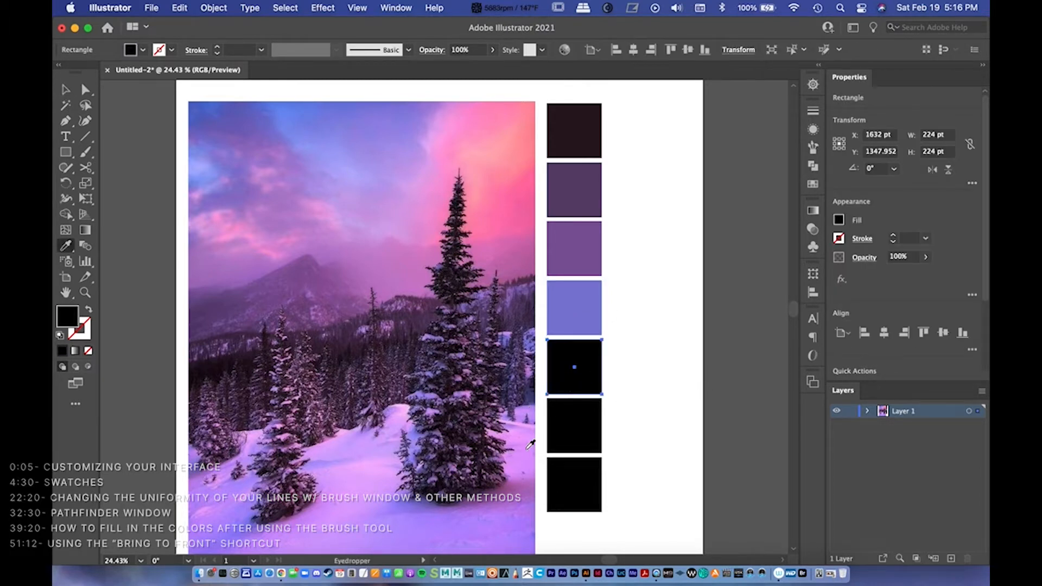
{"action": "left_click", "coordinate": [516, 483]}
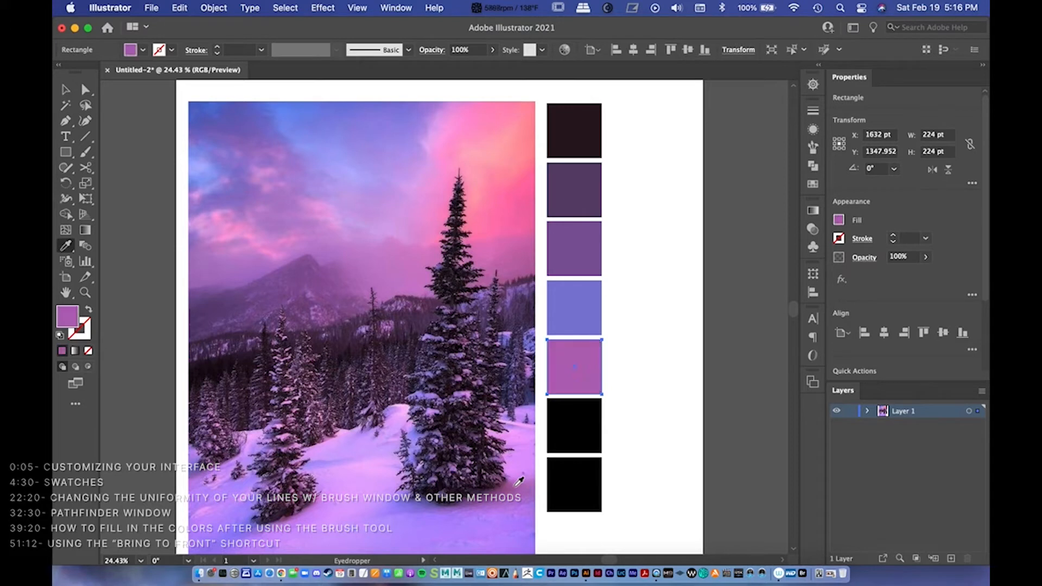
{"action": "left_click", "coordinate": [512, 483]}
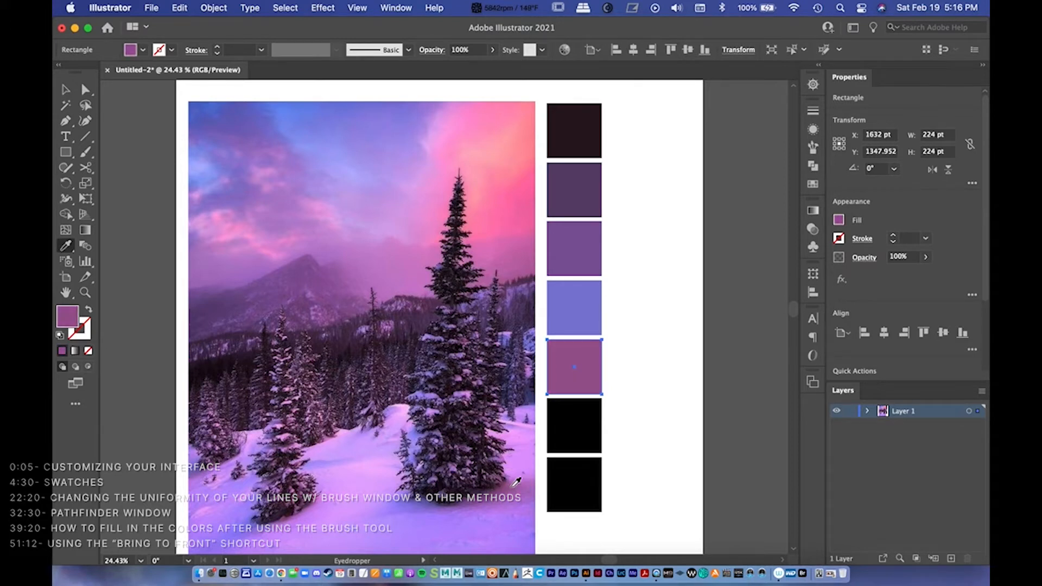
{"action": "left_click", "coordinate": [513, 482]}
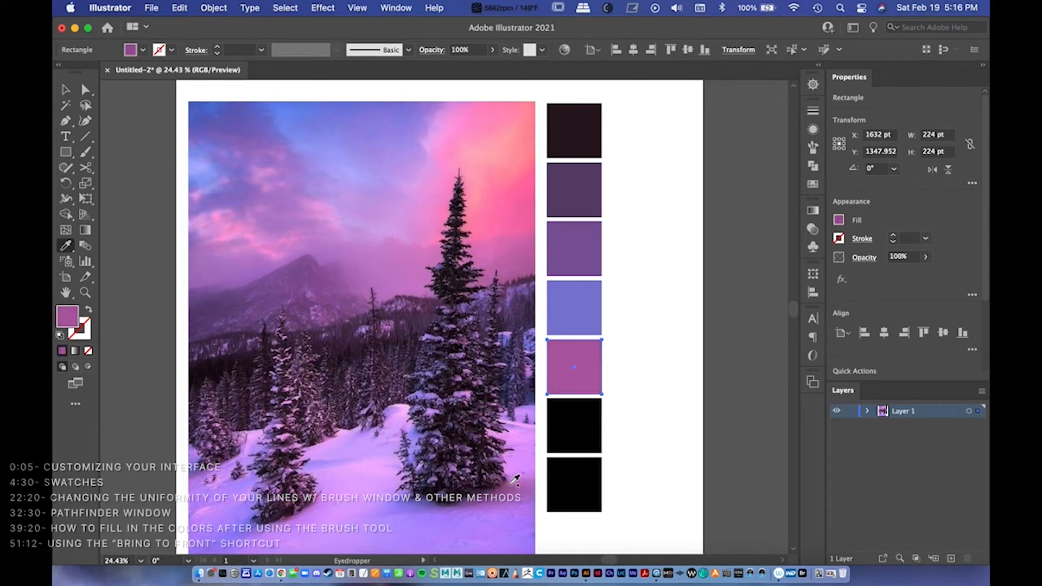
Step: Fill the sixth square with hot pink and the seventh with light pink, both sampled from the pink sky, and deselect
{"action": "left_click", "coordinate": [580, 440], "text": "super"}
{"action": "left_click", "coordinate": [516, 219]}
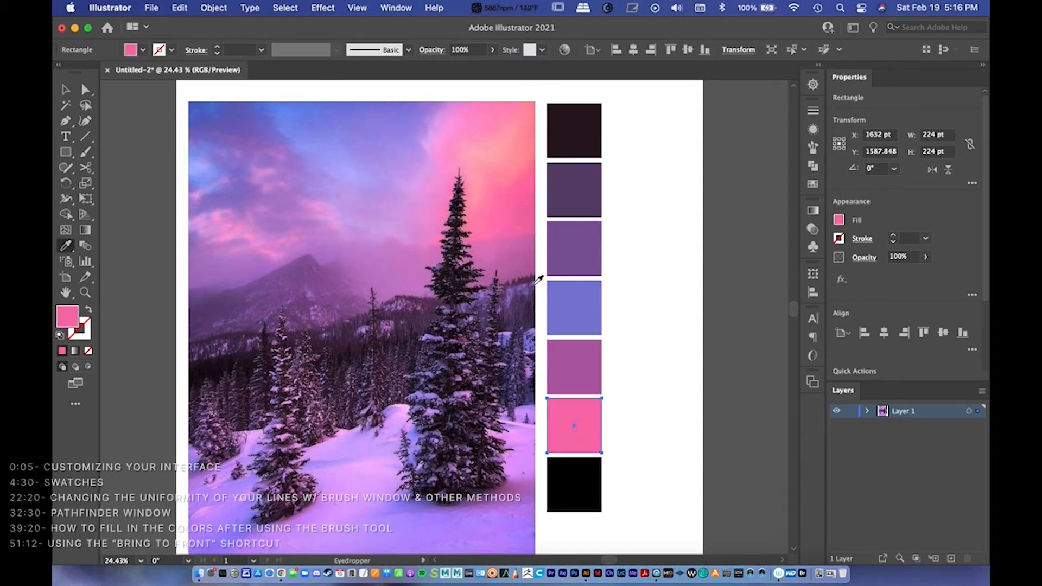
{"action": "left_click", "coordinate": [597, 487], "text": "super"}
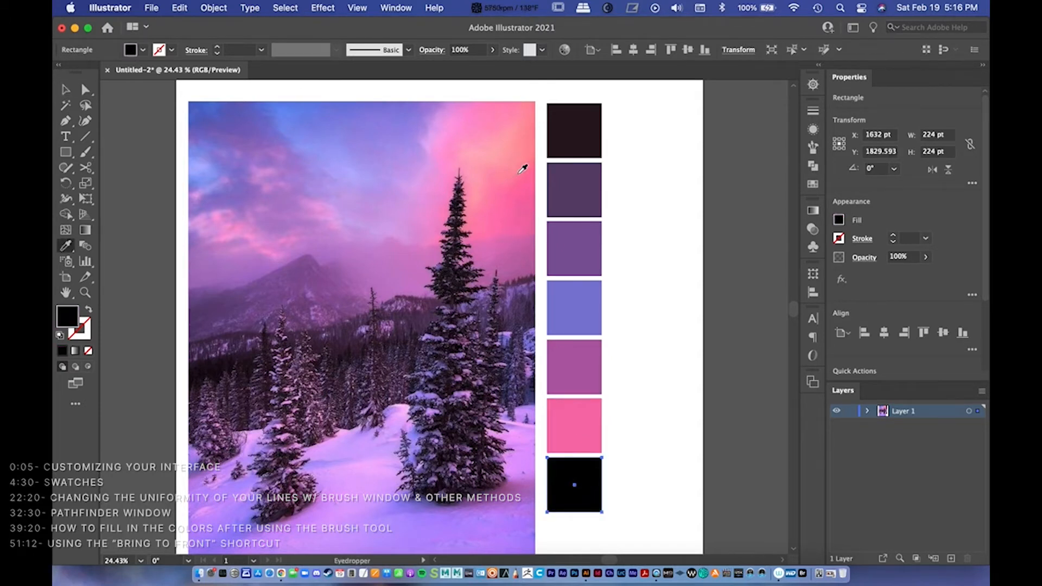
{"action": "left_click", "coordinate": [480, 156]}
{"action": "key", "text": "v"}
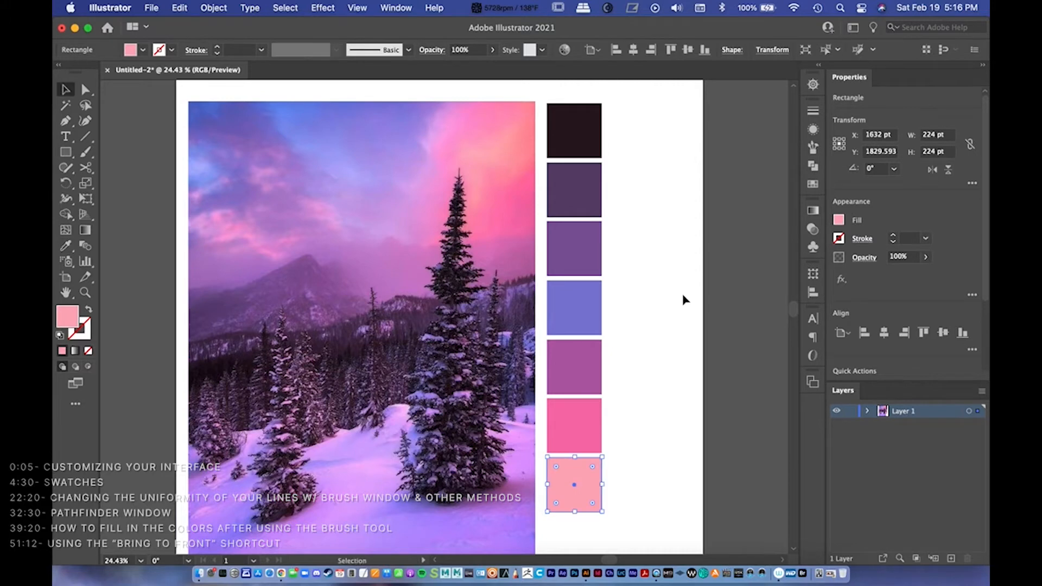
{"action": "left_click", "coordinate": [682, 298]}
Step: Duplicate the light pink square straight down to add an eighth square to the column, and deselect
{"action": "scroll", "coordinate": [500, 298], "scroll_direction": "down", "scroll_amount": 2}
{"action": "scroll", "coordinate": [500, 298], "scroll_direction": "right", "scroll_amount": 1}
{"action": "key", "text": "z"}
{"action": "scroll", "coordinate": [429, 347], "scroll_direction": "down", "scroll_amount": 3}
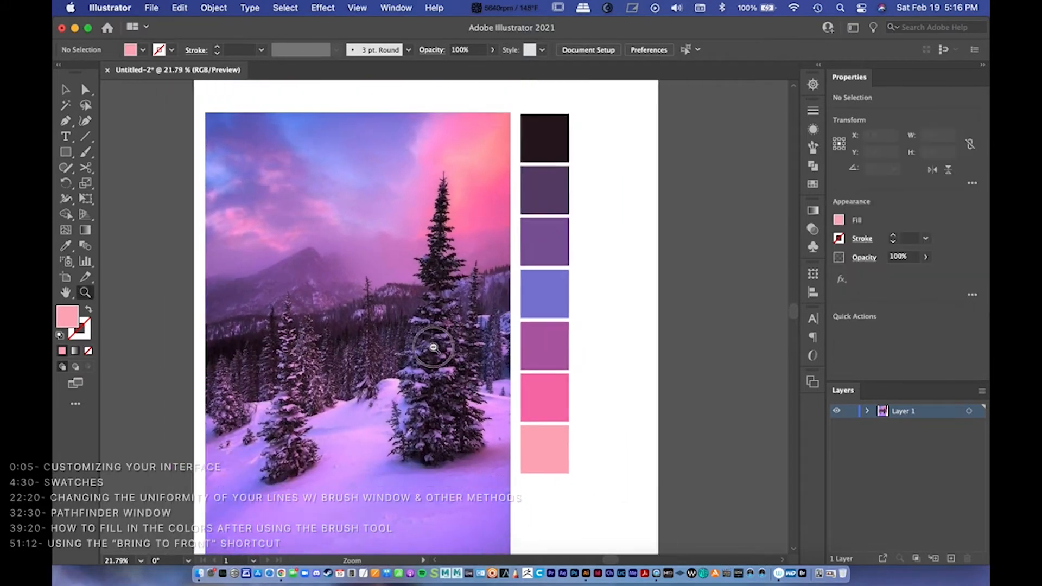
{"action": "scroll", "coordinate": [598, 181], "scroll_direction": "down", "scroll_amount": 1}
{"action": "key", "text": "v"}
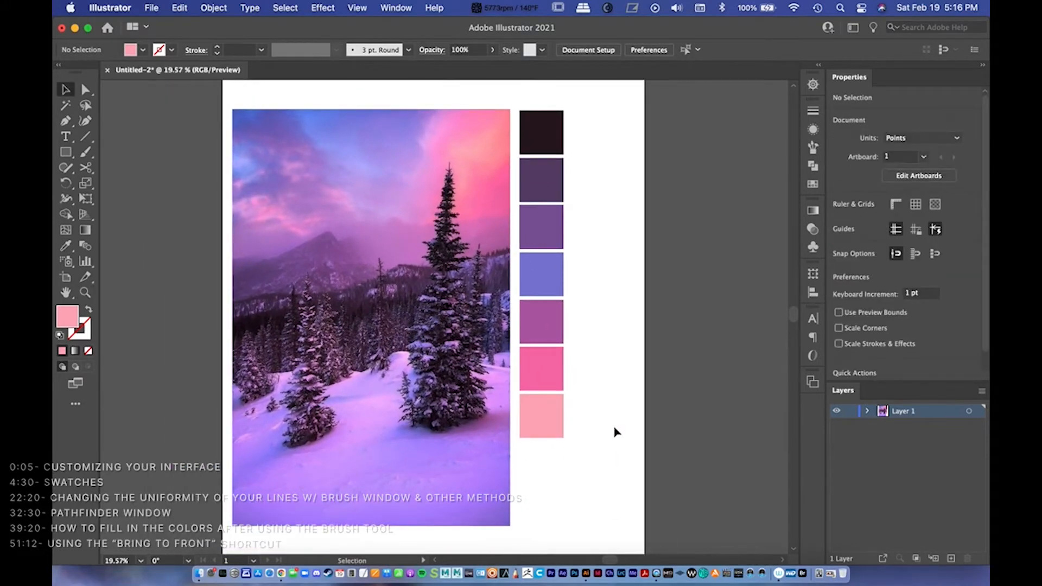
{"action": "left_click", "coordinate": [545, 425]}
{"action": "left_click_drag", "start_coordinate": [546, 425], "coordinate": [548, 468]}
{"action": "left_click", "coordinate": [587, 478]}
Step: Fill the eighth square with a light lilac sampled from the sky where the blue meets the pink
{"action": "left_click", "coordinate": [542, 467]}
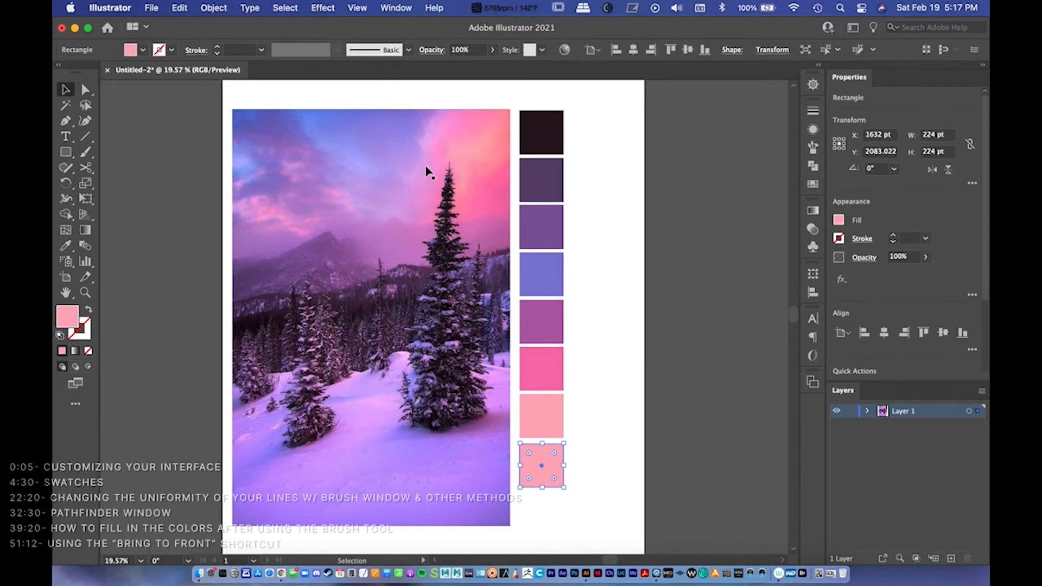
{"action": "key", "text": "i"}
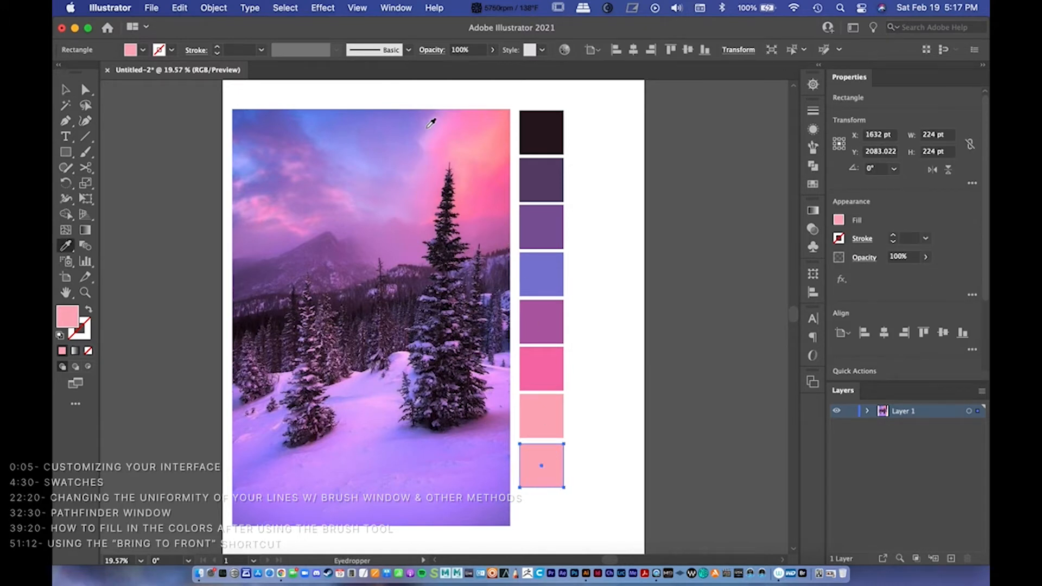
{"action": "left_click", "coordinate": [429, 121]}
{"action": "left_click", "coordinate": [433, 126]}
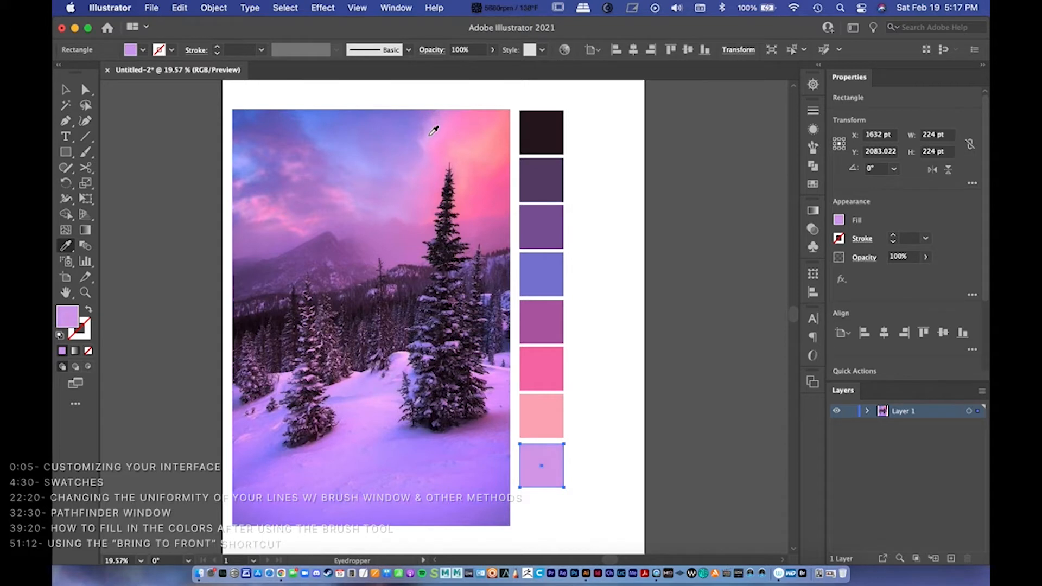
Step: Refill the eighth square with a bright light pink sampled from the edge of the pink sky above the large tree, and deselect
{"action": "left_click", "coordinate": [430, 131]}
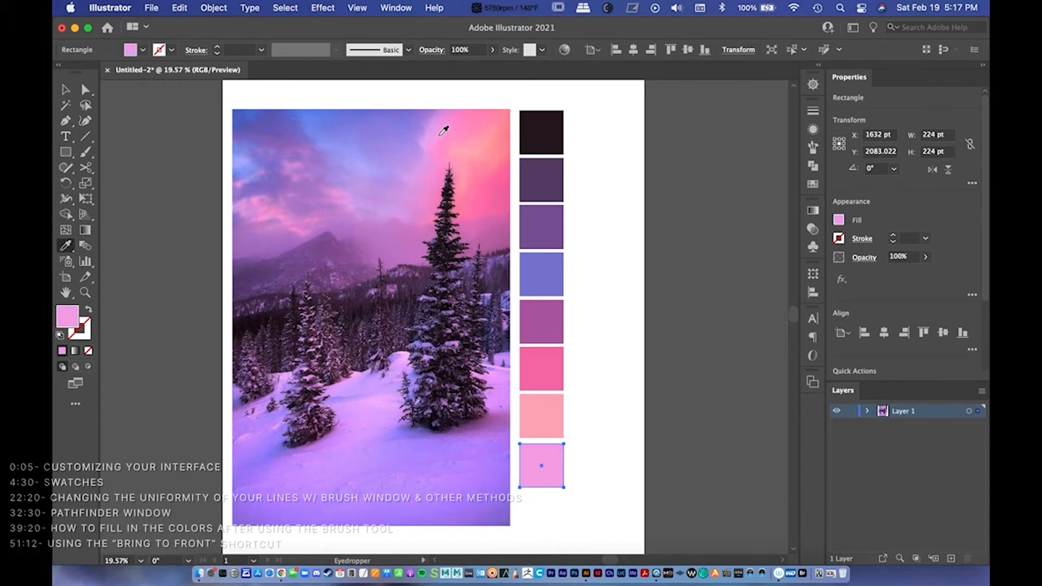
{"action": "key", "text": "v"}
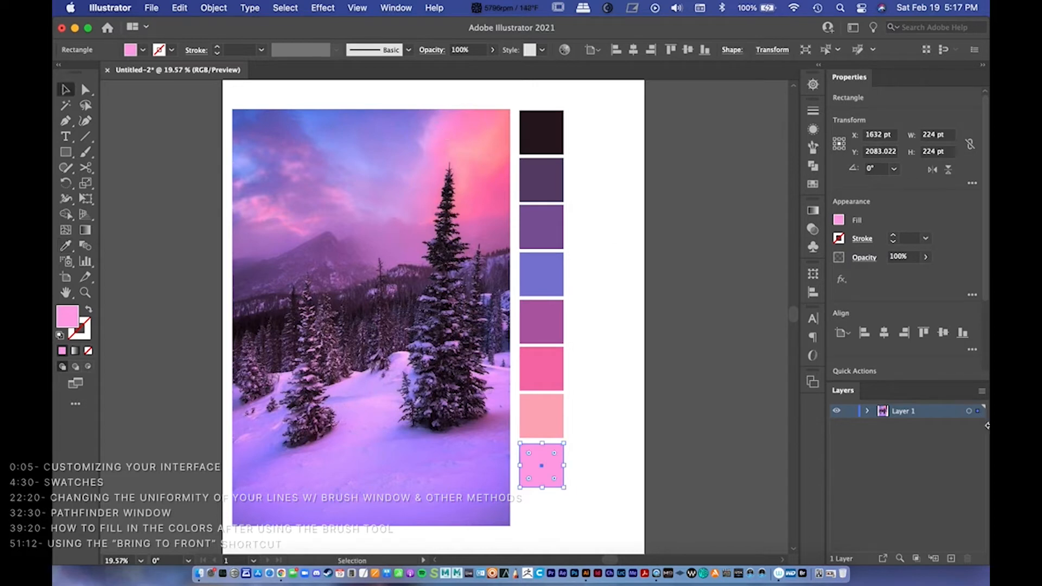
{"action": "left_click", "coordinate": [702, 440]}
{"action": "scroll", "coordinate": [572, 375], "scroll_direction": "up", "scroll_amount": 2}
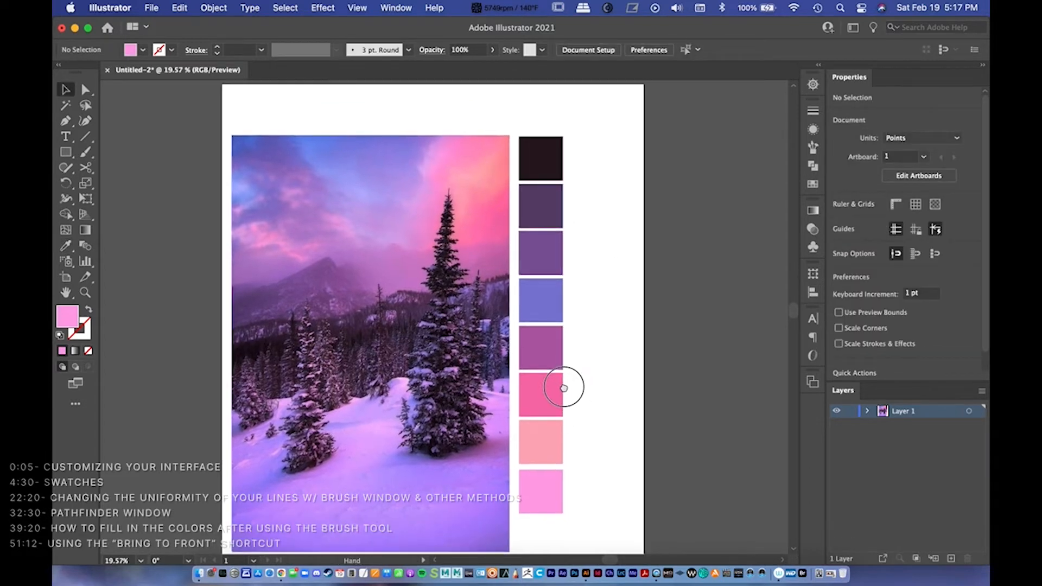
{"action": "scroll", "coordinate": [591, 402], "scroll_direction": "right", "scroll_amount": 1}
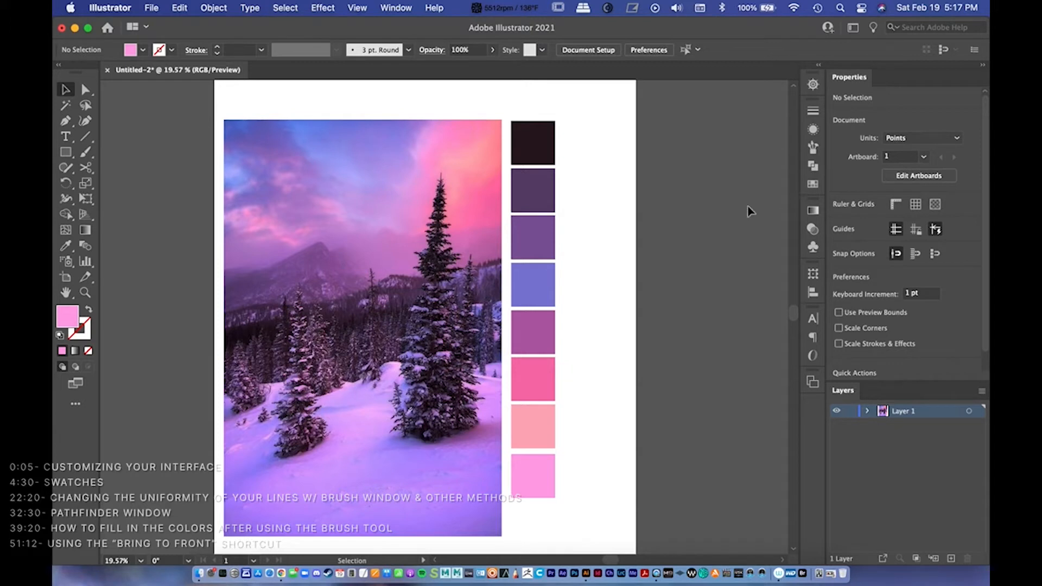
{"action": "scroll", "coordinate": [559, 358], "scroll_direction": "right", "scroll_amount": 2}
{"action": "scroll", "coordinate": [559, 358], "scroll_direction": "down", "scroll_amount": 1}
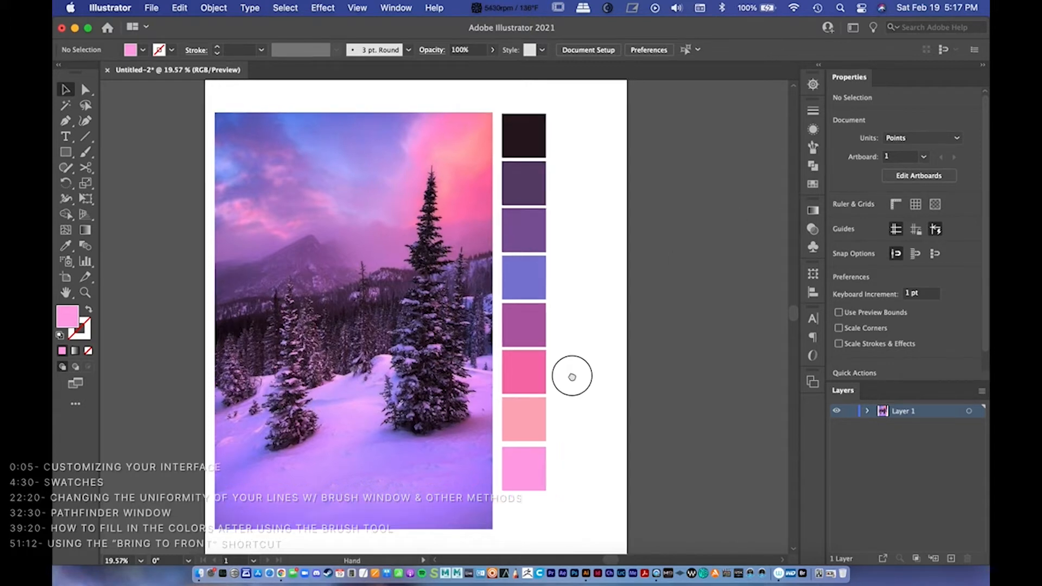
Step: Open the Swatches panel and leave the palette squares deselected
{"action": "left_click_drag", "start_coordinate": [520, 96], "coordinate": [539, 506]}
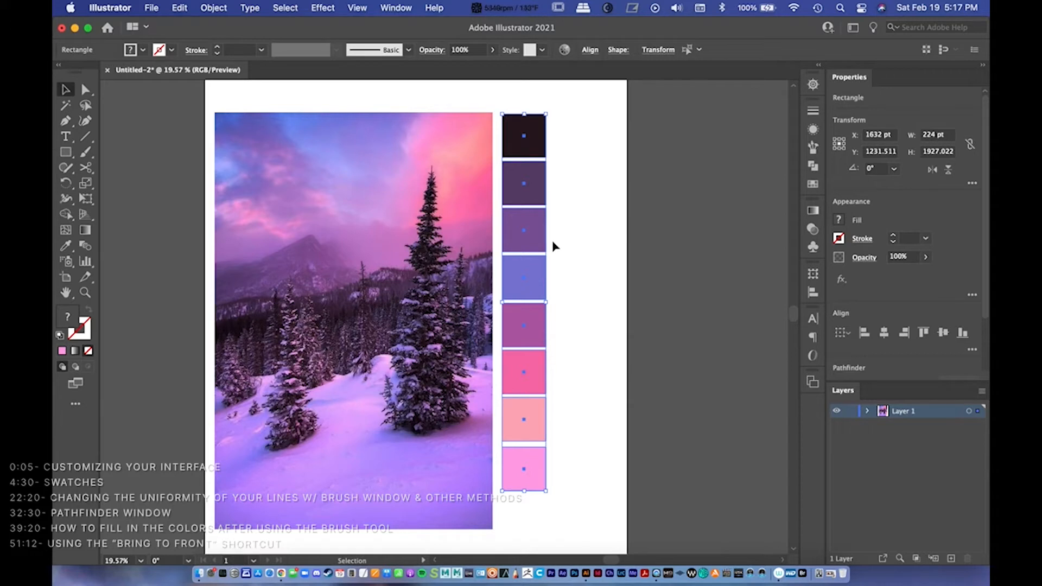
{"action": "left_click", "coordinate": [701, 298]}
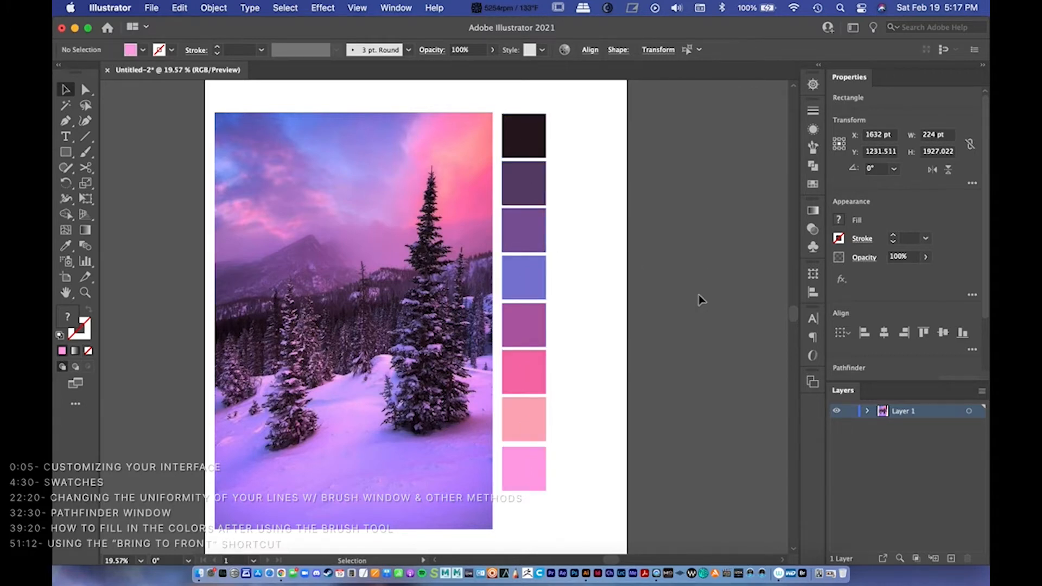
{"action": "left_click", "coordinate": [812, 184]}
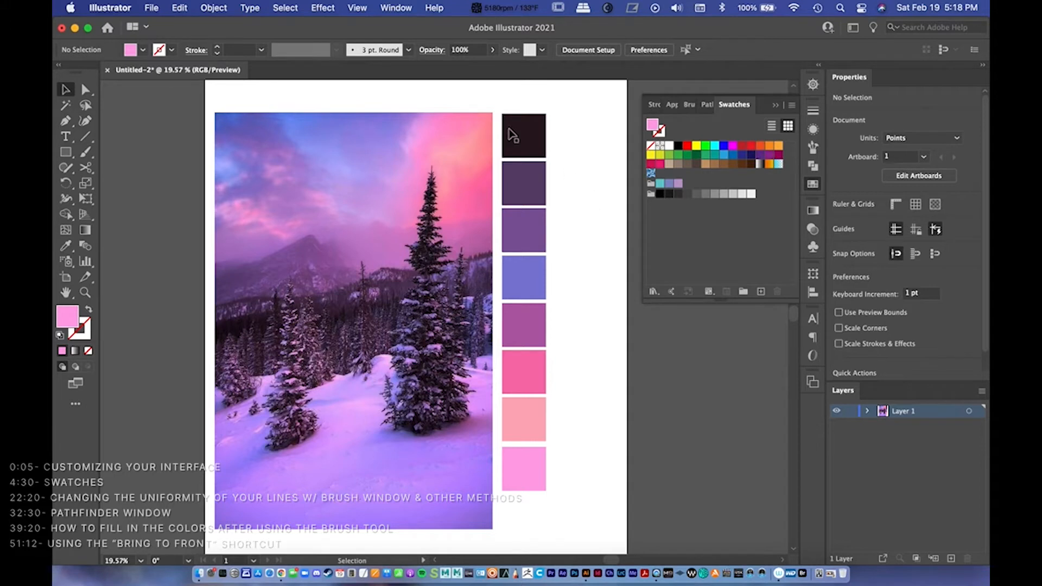
{"action": "left_click_drag", "start_coordinate": [519, 100], "coordinate": [517, 548]}
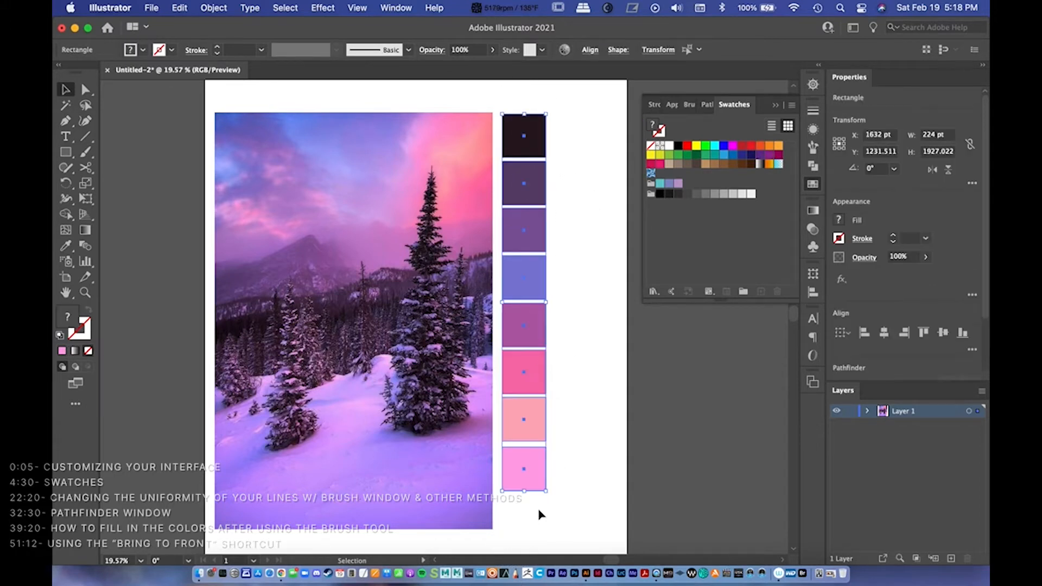
{"action": "left_click", "coordinate": [576, 322]}
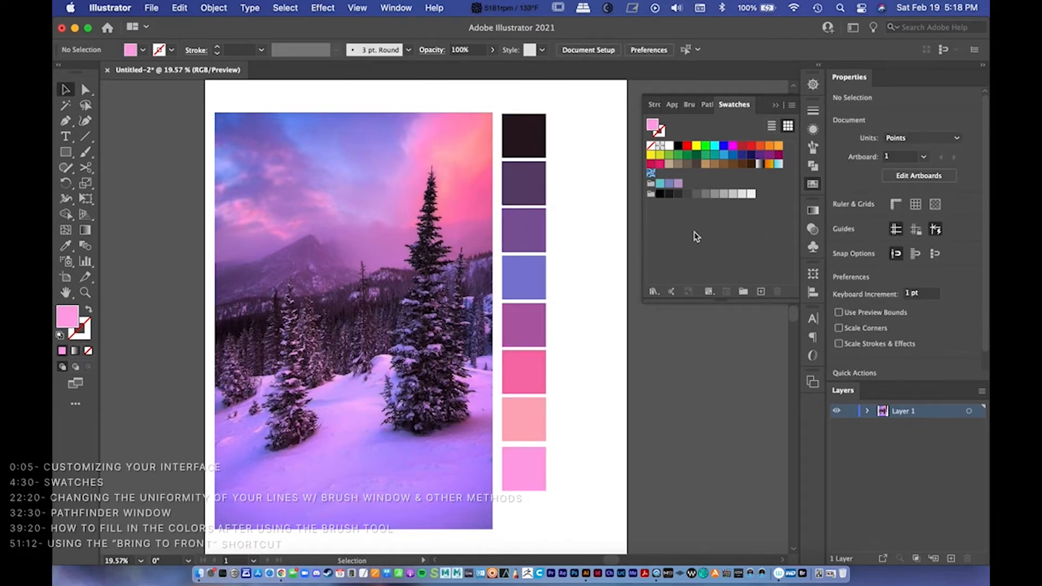
Step: Create an empty color group and add the eighth square's pink to it as a global process swatch
{"action": "left_click", "coordinate": [743, 292]}
{"action": "left_click", "coordinate": [595, 316]}
{"action": "left_click", "coordinate": [531, 480]}
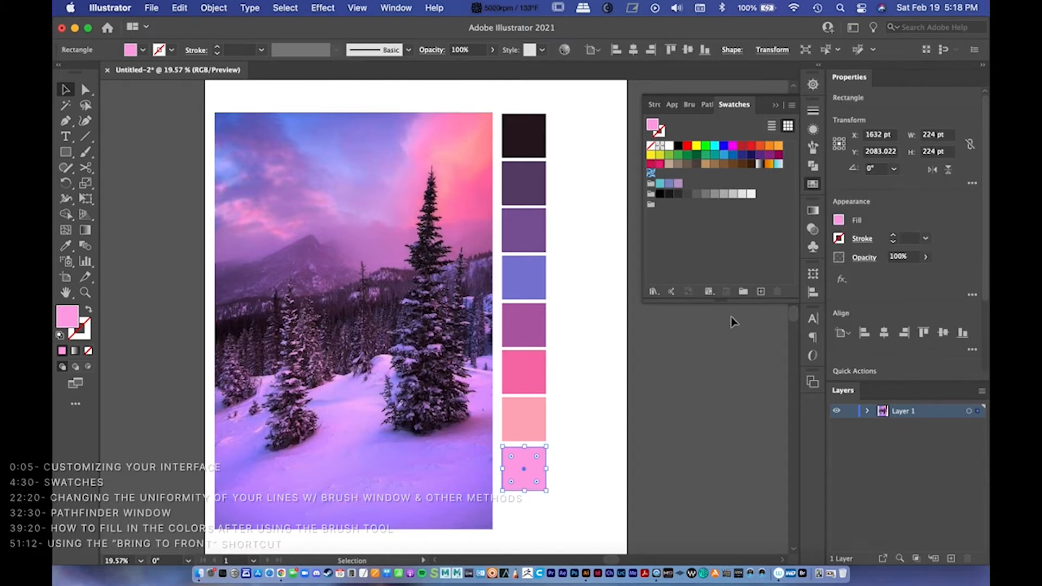
{"action": "left_click", "coordinate": [761, 293]}
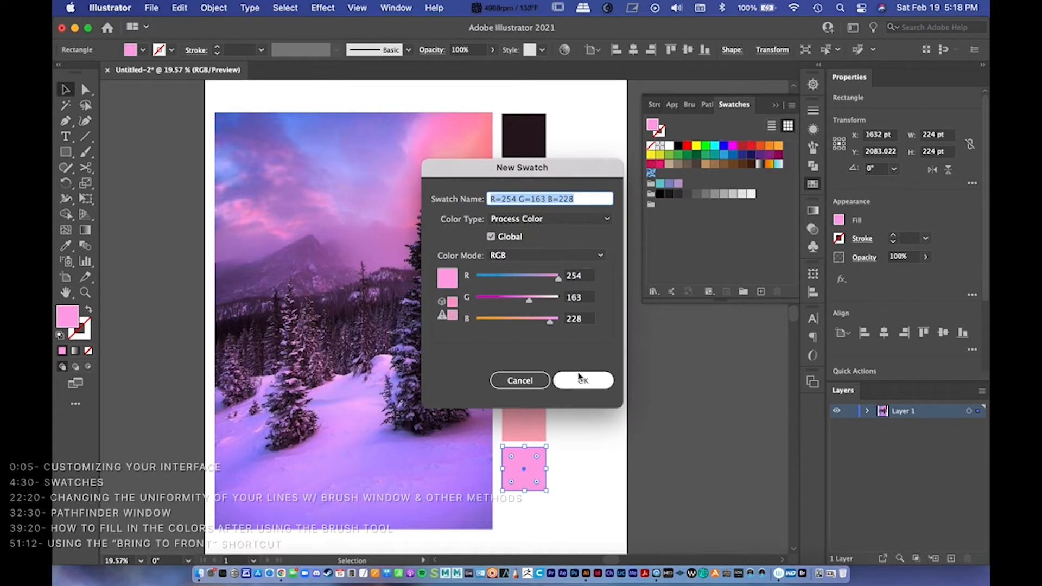
{"action": "left_click", "coordinate": [593, 379]}
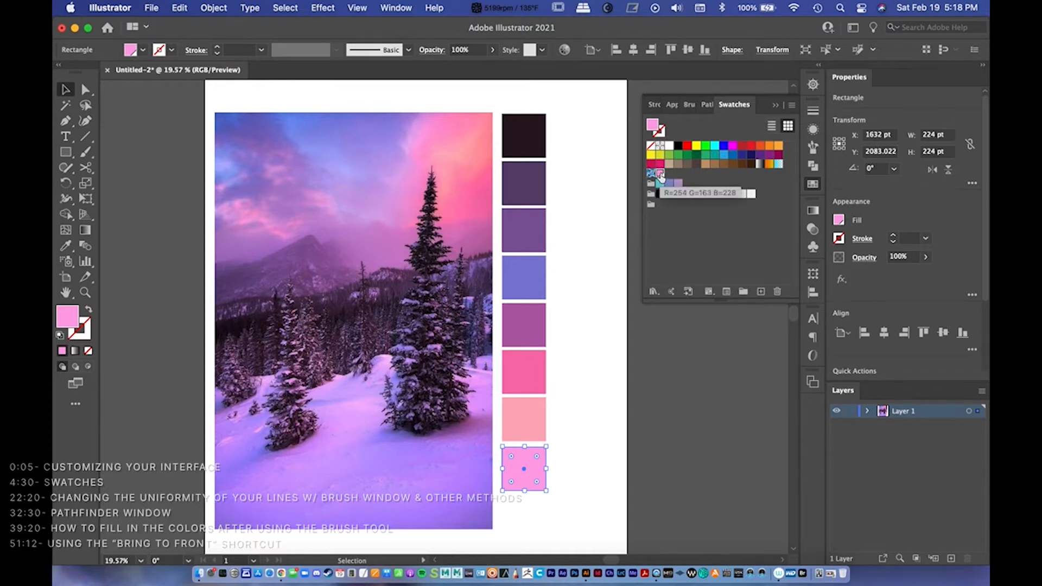
{"action": "left_click", "coordinate": [663, 201]}
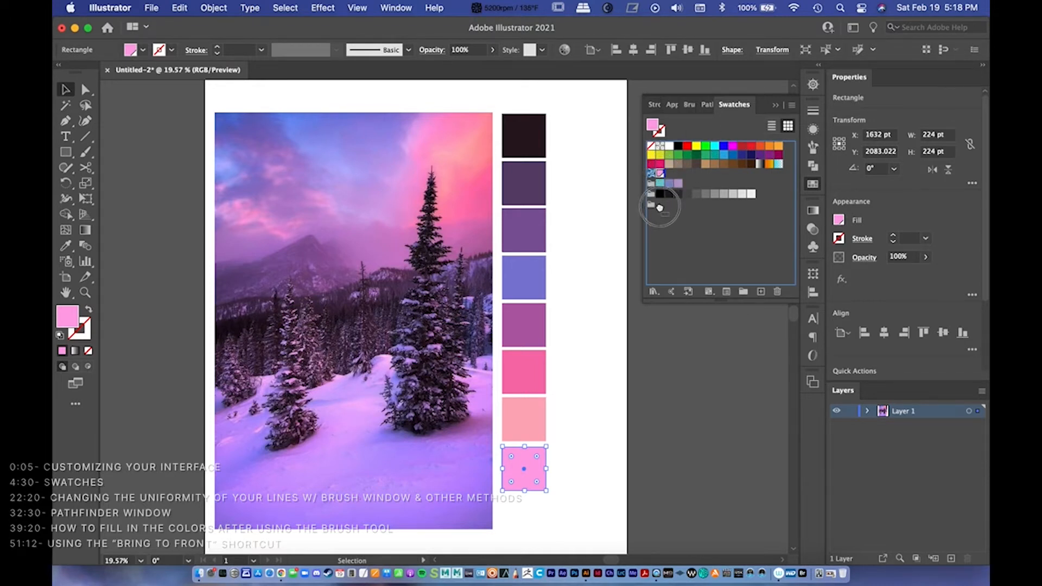
{"action": "left_click_drag", "start_coordinate": [662, 207], "coordinate": [658, 209]}
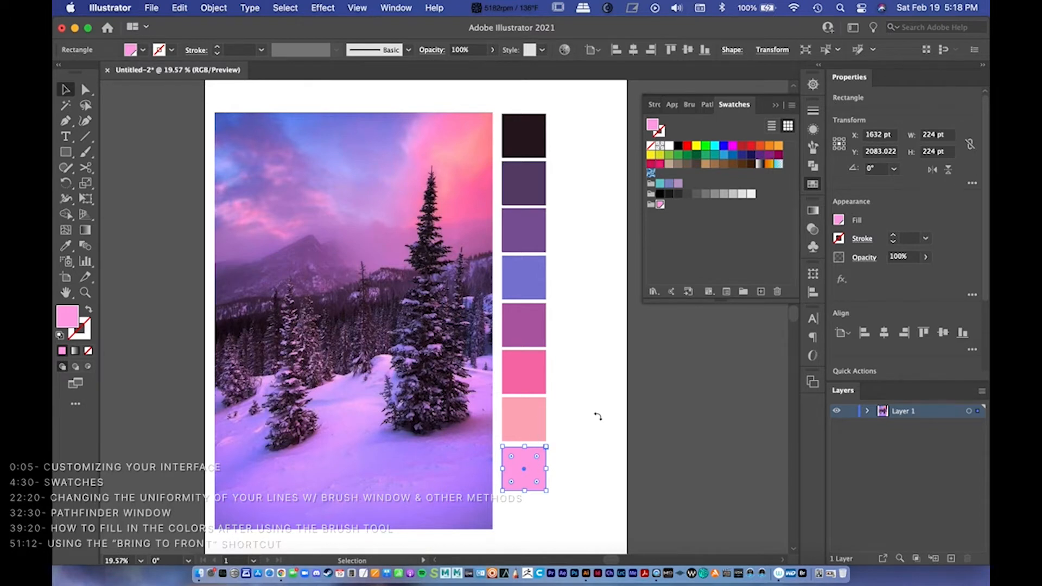
Step: Save the seventh square's light salmon pink as a global process swatch and move it into the new color group
{"action": "left_click", "coordinate": [522, 424]}
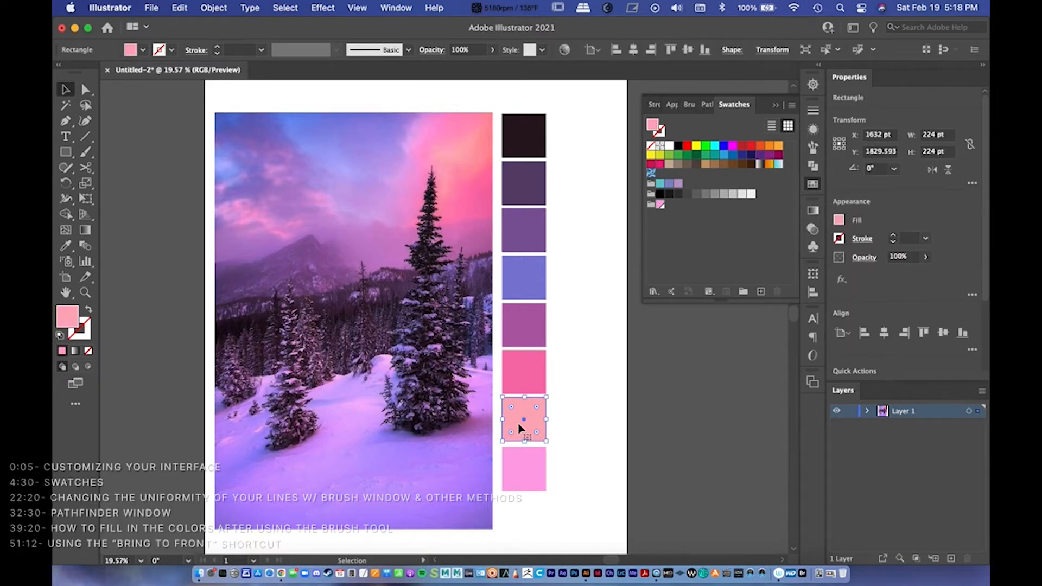
{"action": "left_click", "coordinate": [760, 291]}
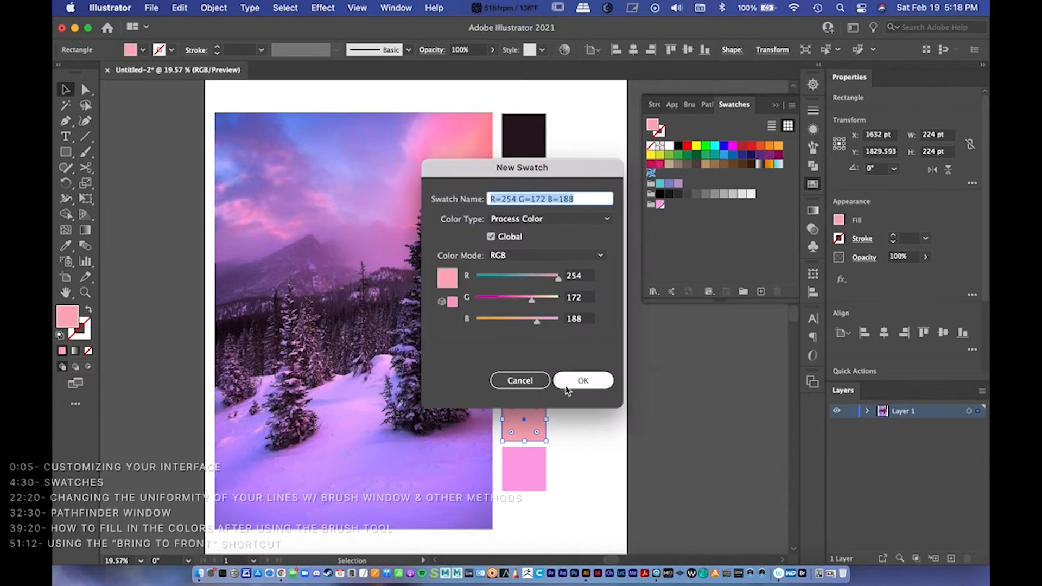
{"action": "left_click", "coordinate": [583, 380]}
{"action": "left_click", "coordinate": [666, 202]}
{"action": "left_click_drag", "start_coordinate": [666, 202], "coordinate": [682, 227]}
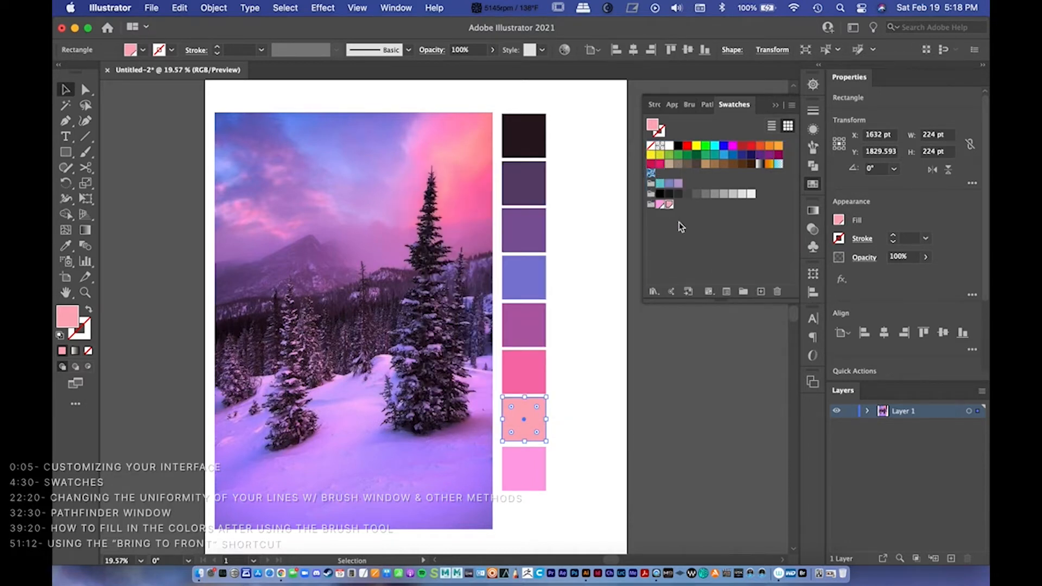
Step: Save the sixth square's hot pink as a swatch and move it into the new color group beside the other two pinks
{"action": "left_click", "coordinate": [523, 369]}
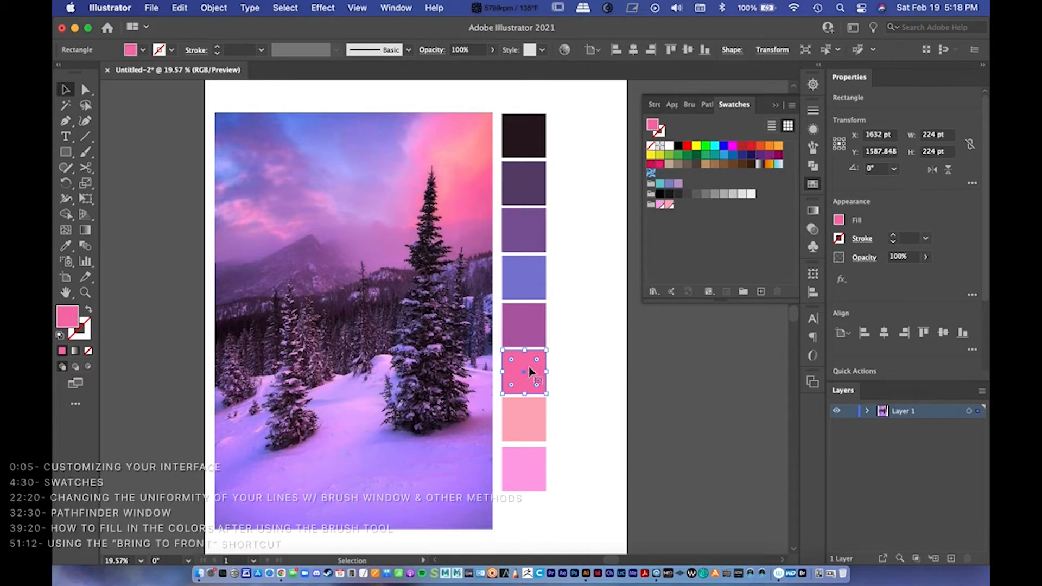
{"action": "left_click", "coordinate": [760, 291]}
{"action": "left_click", "coordinate": [590, 374]}
{"action": "left_click_drag", "start_coordinate": [659, 173], "coordinate": [678, 204]}
{"action": "left_click", "coordinate": [659, 237]}
Step: Delete the color group holding the three pink swatches and deselect the artwork
{"action": "left_click", "coordinate": [650, 206]}
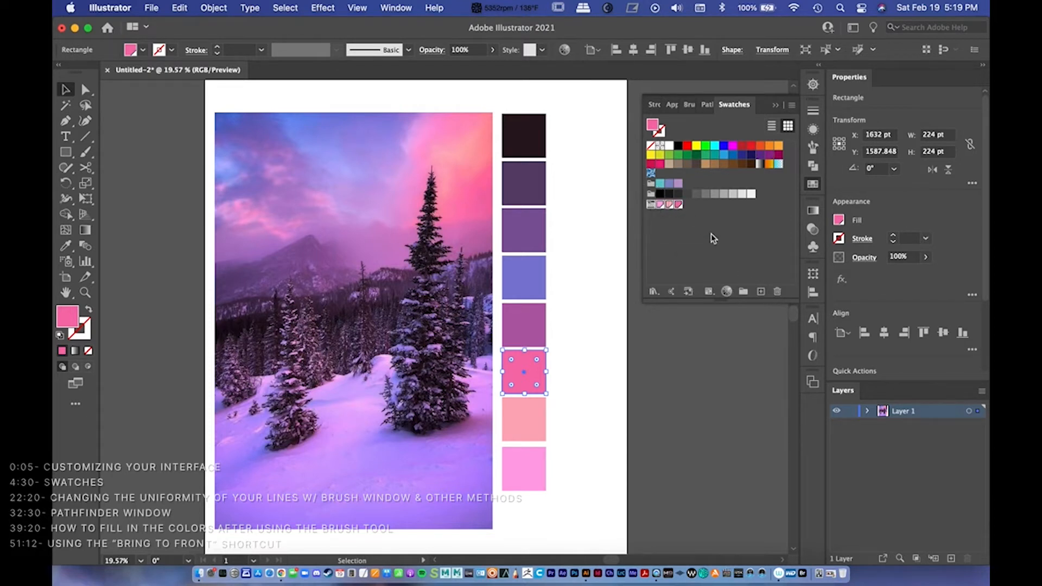
{"action": "left_click", "coordinate": [776, 292]}
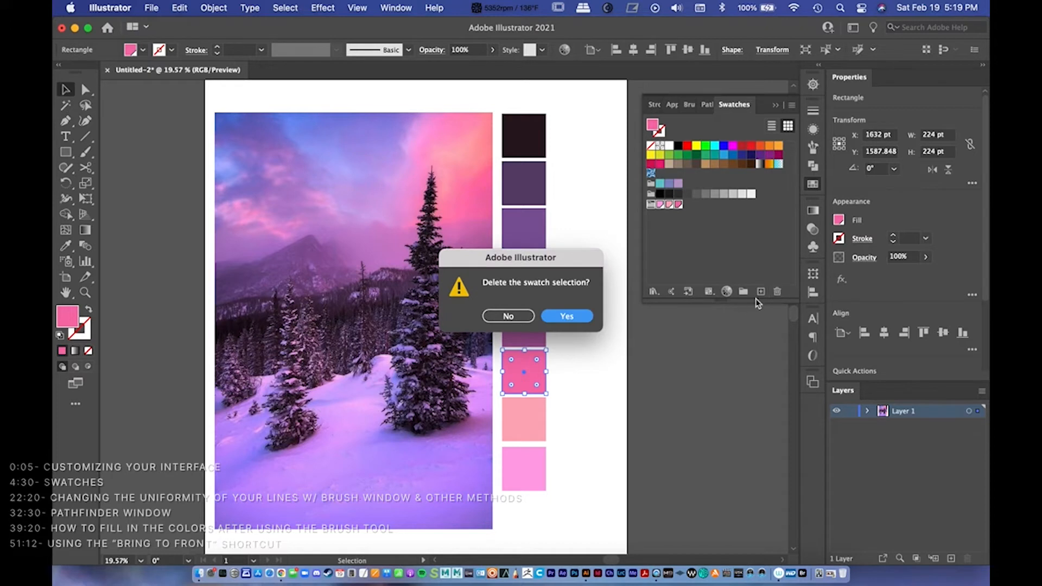
{"action": "left_click", "coordinate": [565, 318]}
{"action": "left_click", "coordinate": [607, 347]}
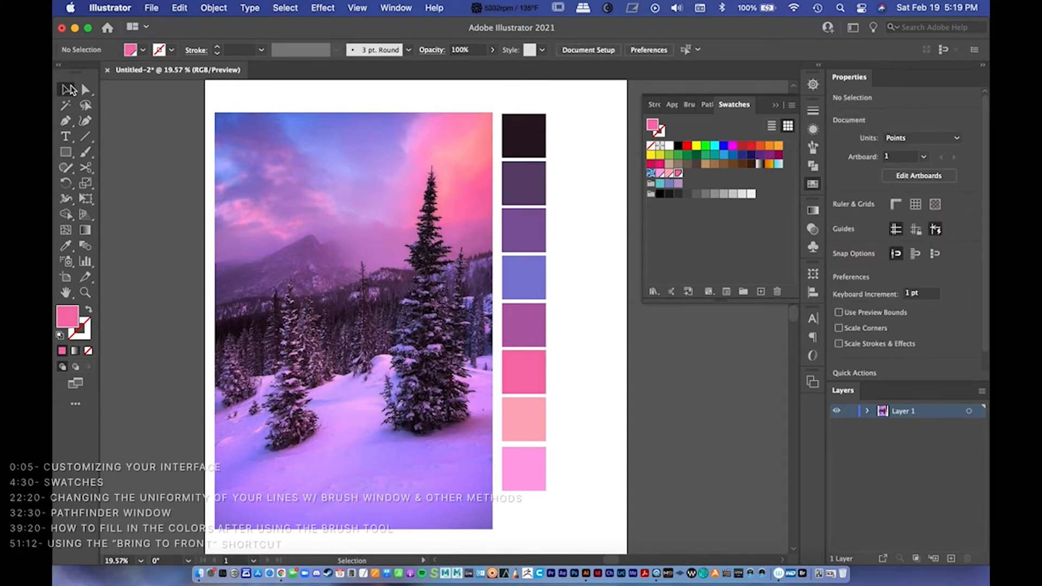
Step: Create a color group named "Vid Demo 1" from all eight selected squares, including swatches for tints
{"action": "left_click", "coordinate": [516, 99]}
{"action": "left_click_drag", "start_coordinate": [517, 99], "coordinate": [539, 523]}
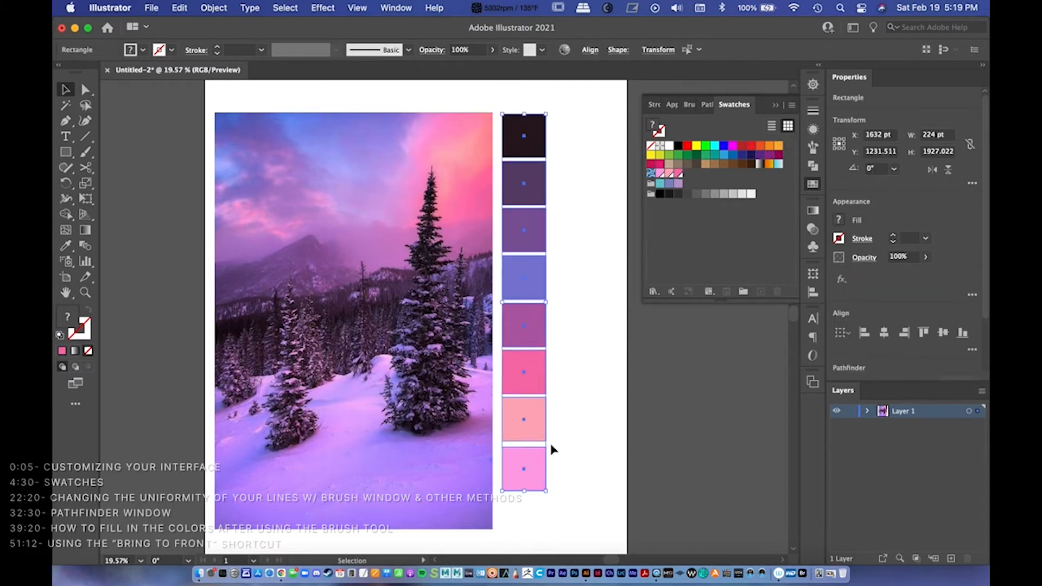
{"action": "left_click", "coordinate": [743, 292]}
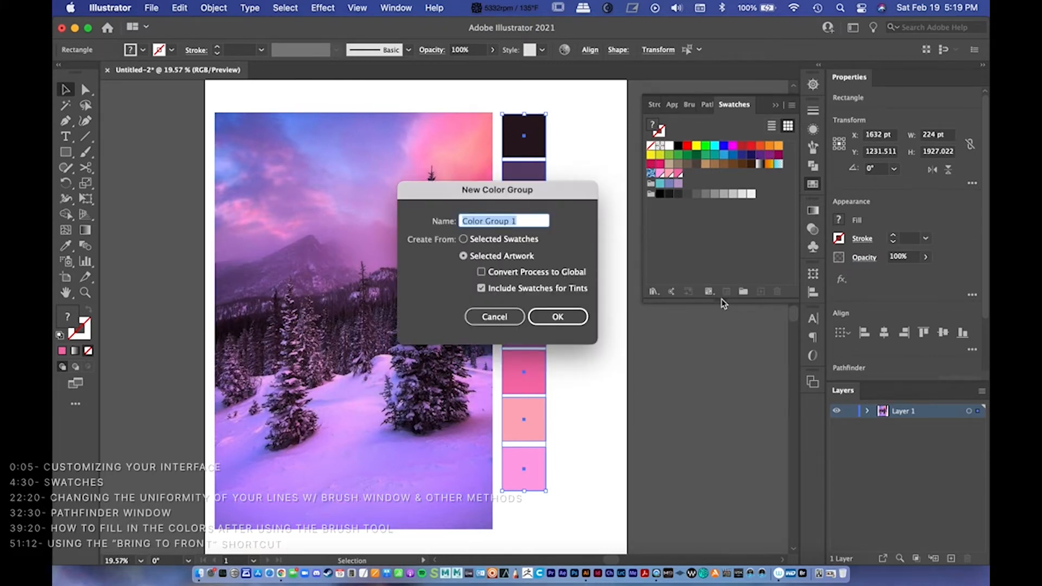
{"action": "type", "text": "Vid Demo"}
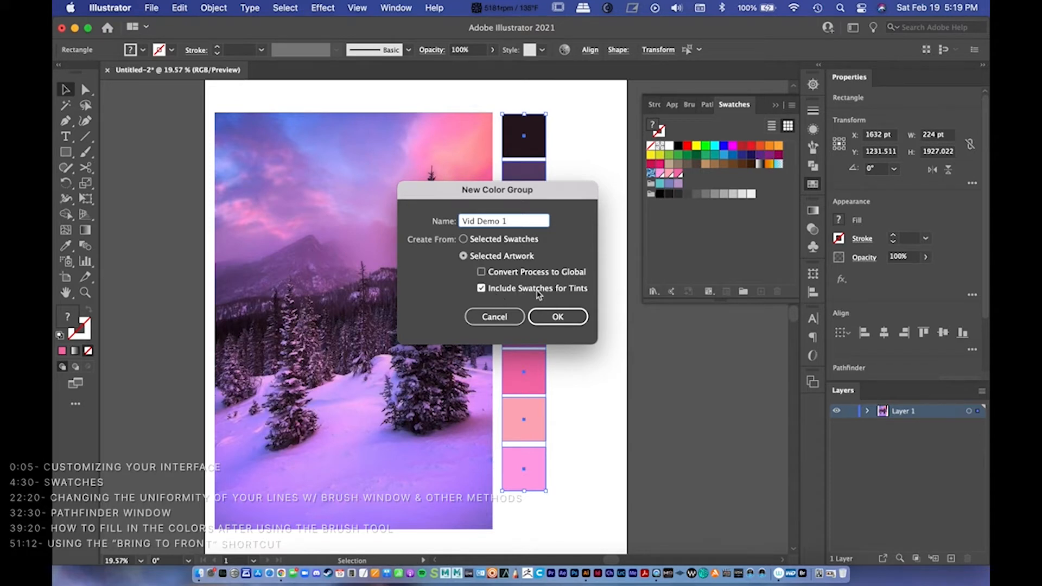
{"action": "left_click", "coordinate": [551, 322]}
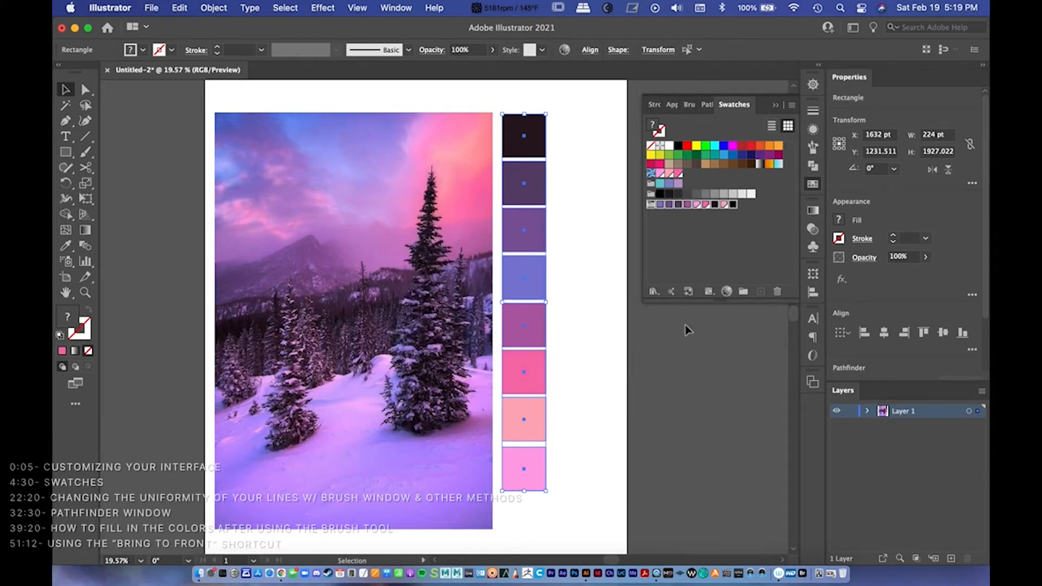
{"action": "left_click", "coordinate": [698, 240]}
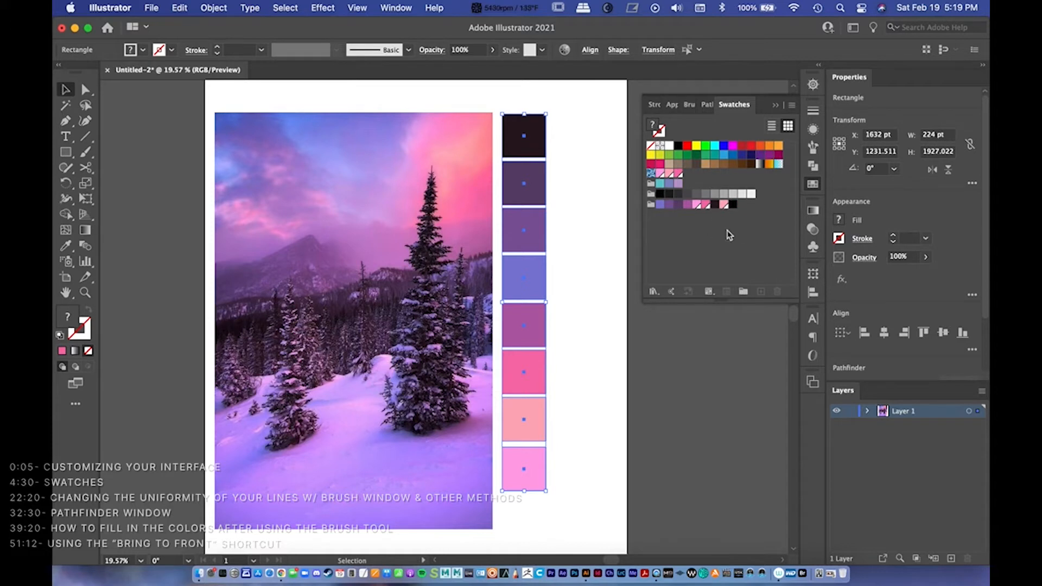
{"action": "left_click", "coordinate": [651, 206]}
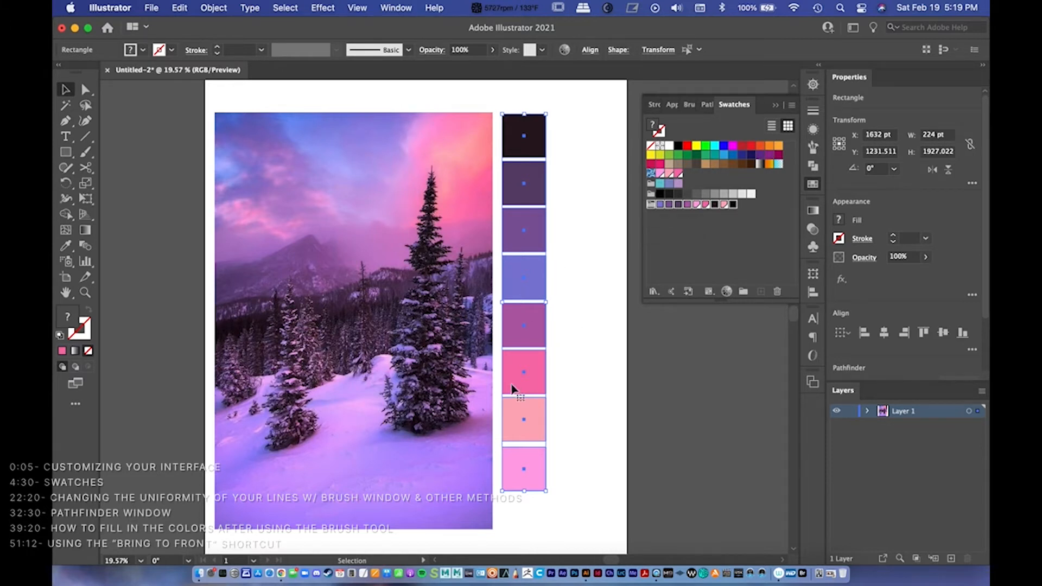
{"action": "left_click", "coordinate": [726, 250]}
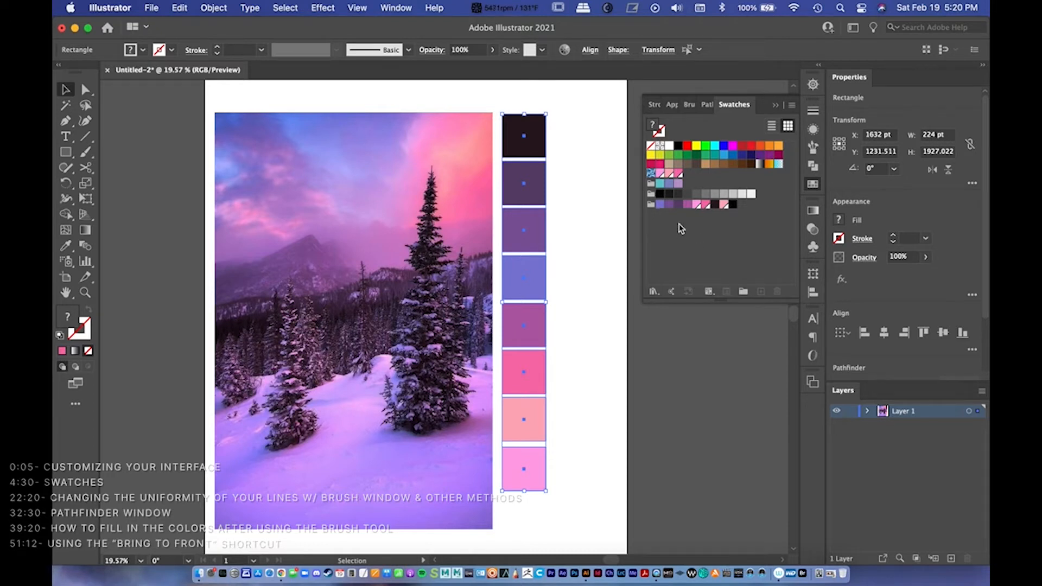
Step: Try the black swatch at the end of the new color group on all eight squares, undoing the fill each time
{"action": "left_click", "coordinate": [732, 205]}
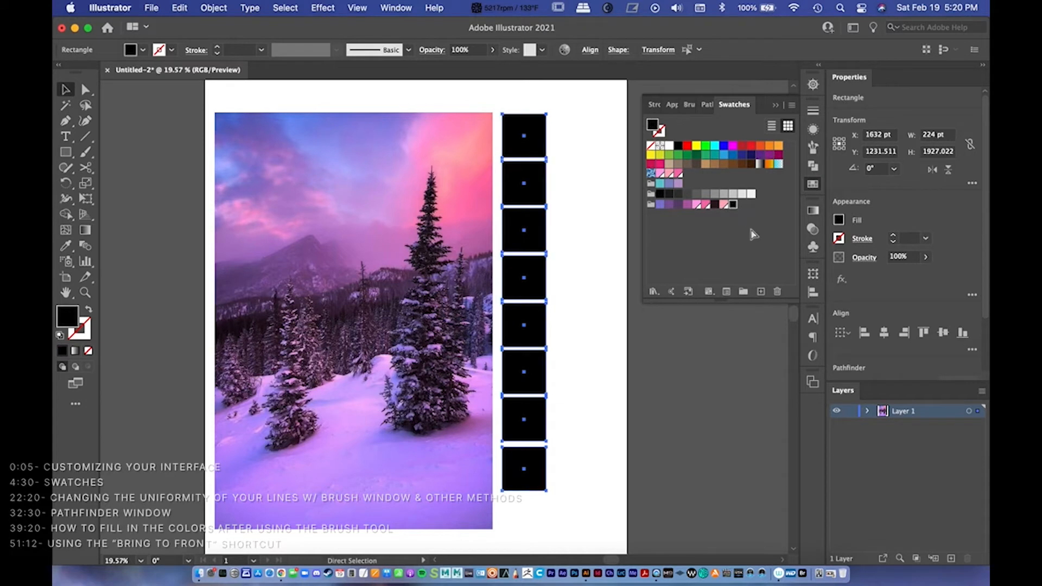
{"action": "key", "text": "super+z"}
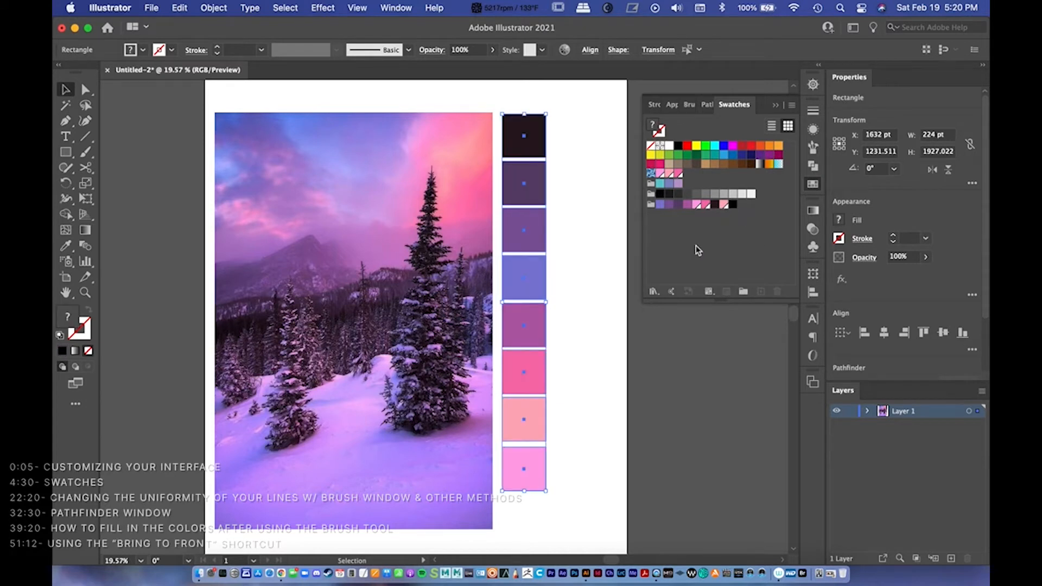
{"action": "left_click", "coordinate": [733, 206]}
{"action": "key", "text": "super+z"}
{"action": "left_click", "coordinate": [732, 205]}
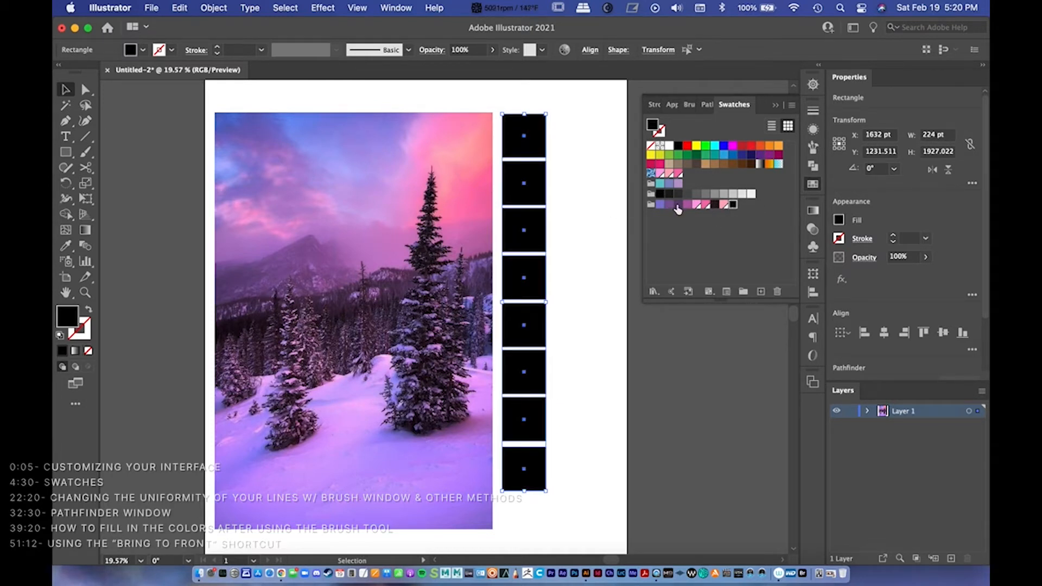
{"action": "key", "text": "super+z"}
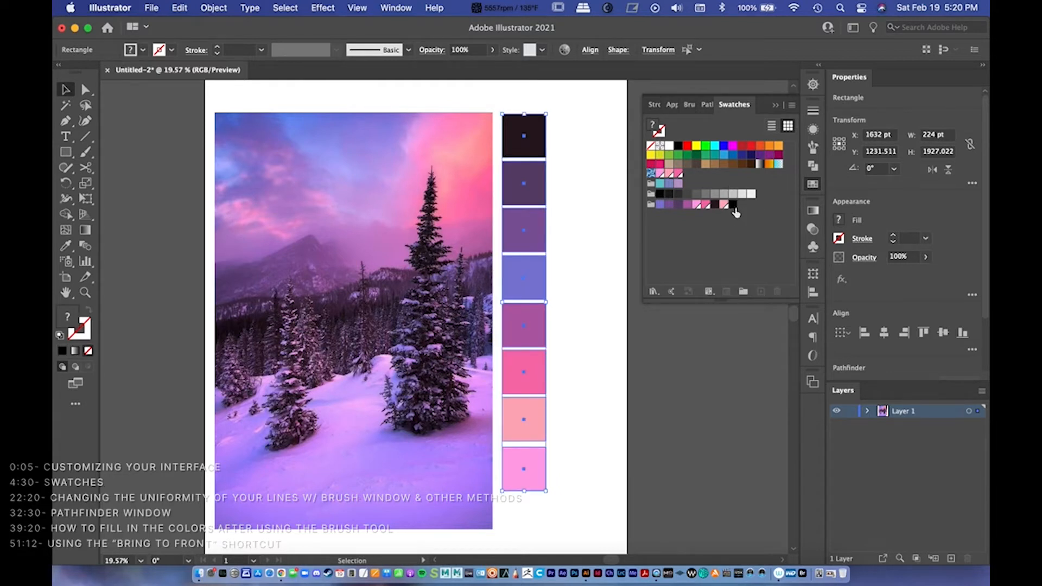
Step: Deselect the squares and delete the extra black swatch from the end of the new color group
{"action": "left_click", "coordinate": [581, 109]}
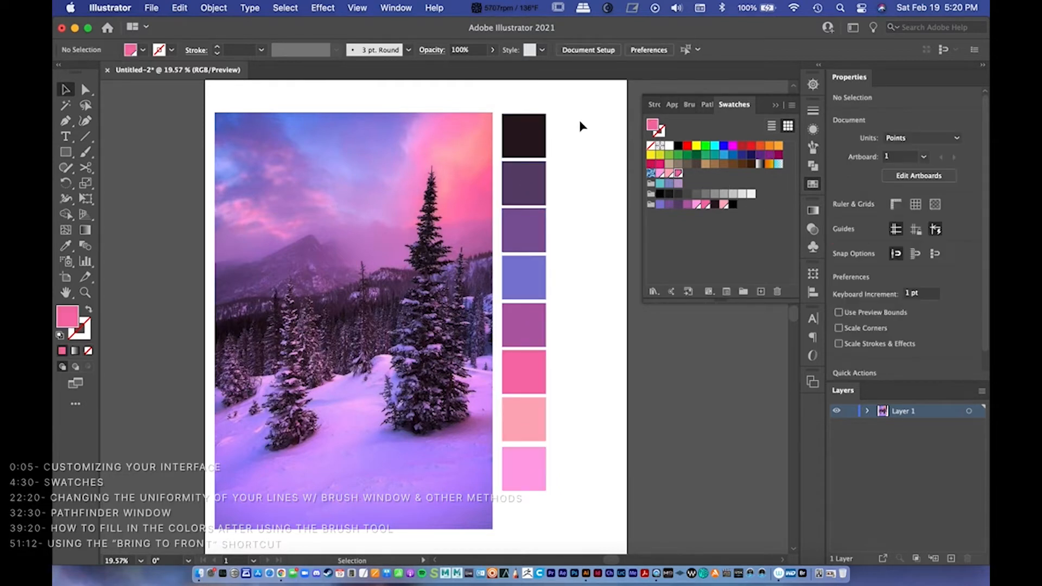
{"action": "left_click_drag", "start_coordinate": [732, 204], "coordinate": [778, 292]}
Step: Draw a test rectangle about 263 by 509 pt on the blank artboard area beside the palette column
{"action": "key", "text": "m"}
{"action": "left_click_drag", "start_coordinate": [560, 189], "coordinate": [613, 288]}
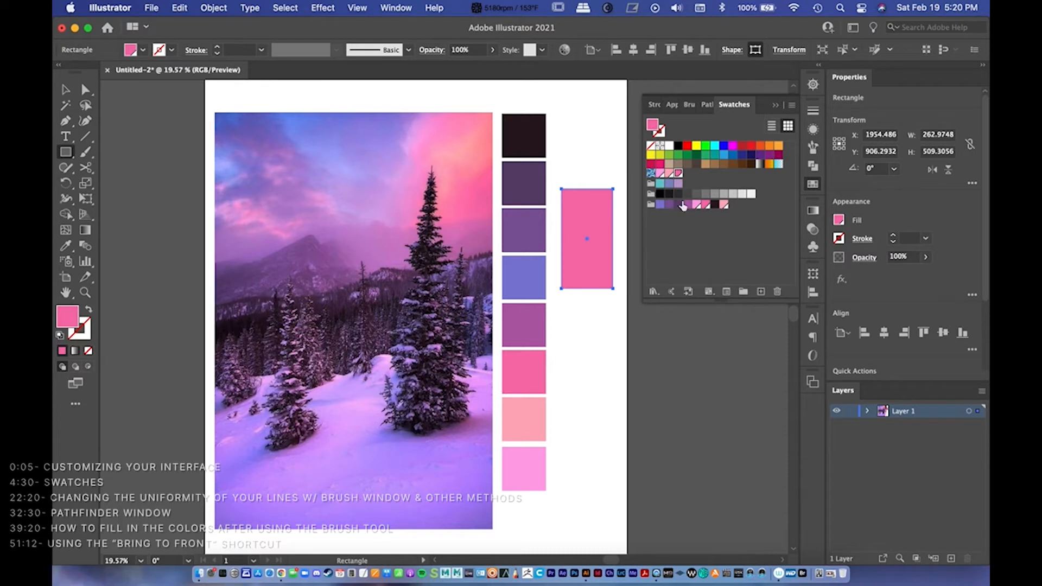
Step: Fill the test rectangle with the periwinkle blue swatch and then the near-black swatch from the Vid Demo 1 color group
{"action": "left_click", "coordinate": [660, 205]}
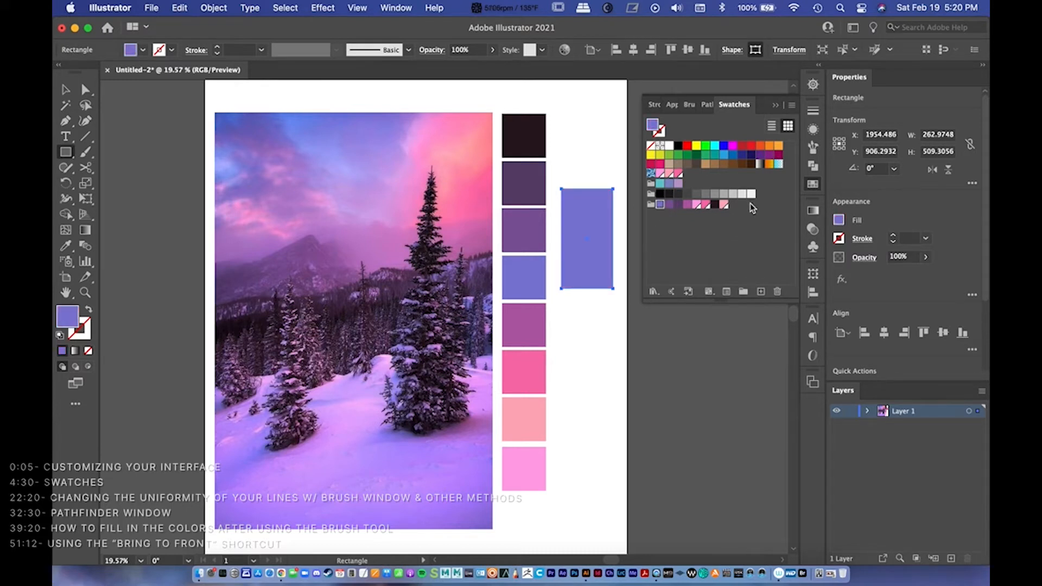
{"action": "left_click", "coordinate": [715, 205]}
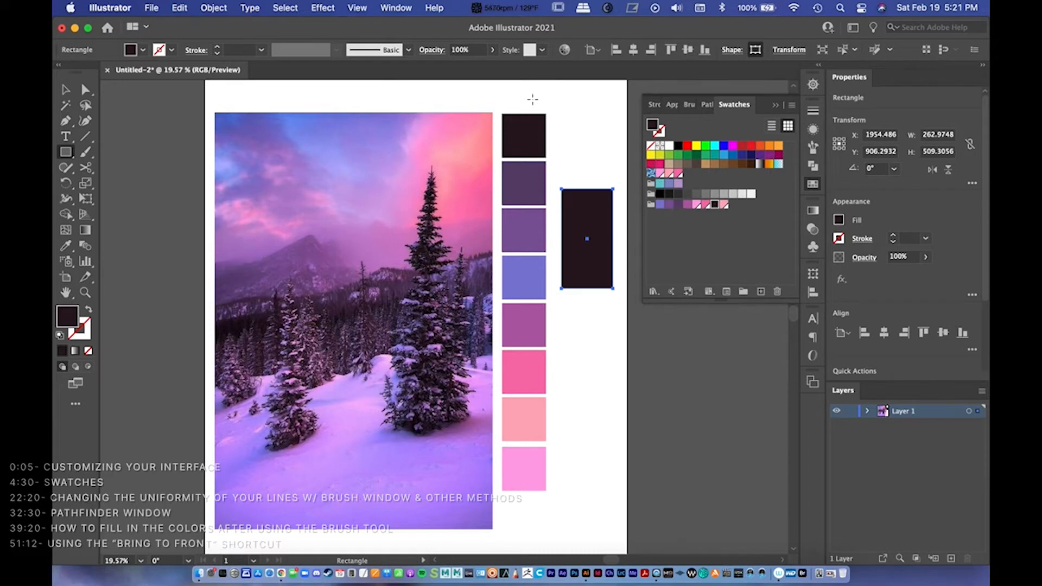
Step: Try recoloring the group's near-black swatch to R=219 G=25 B=31, undo the change and deselect the test rectangle
{"action": "double_click", "coordinate": [715, 206]}
{"action": "left_click_drag", "start_coordinate": [725, 436], "coordinate": [779, 433]}
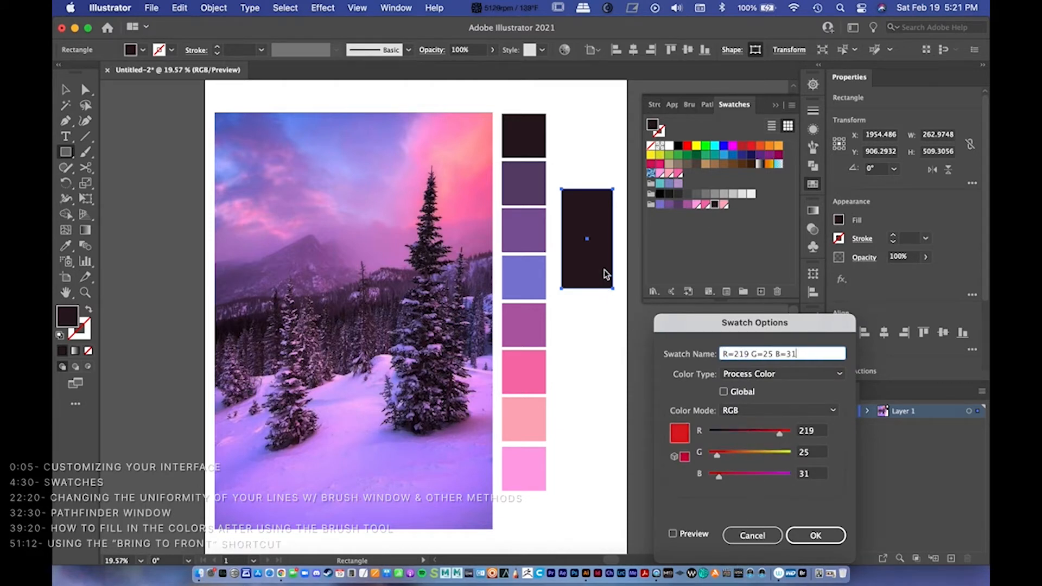
{"action": "left_click", "coordinate": [816, 536]}
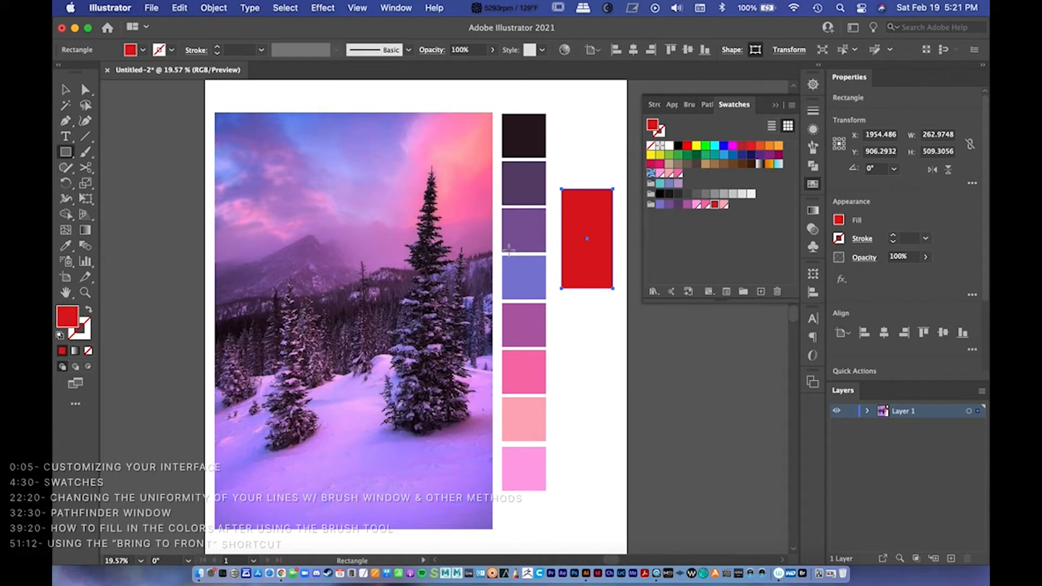
{"action": "key", "text": "super+z"}
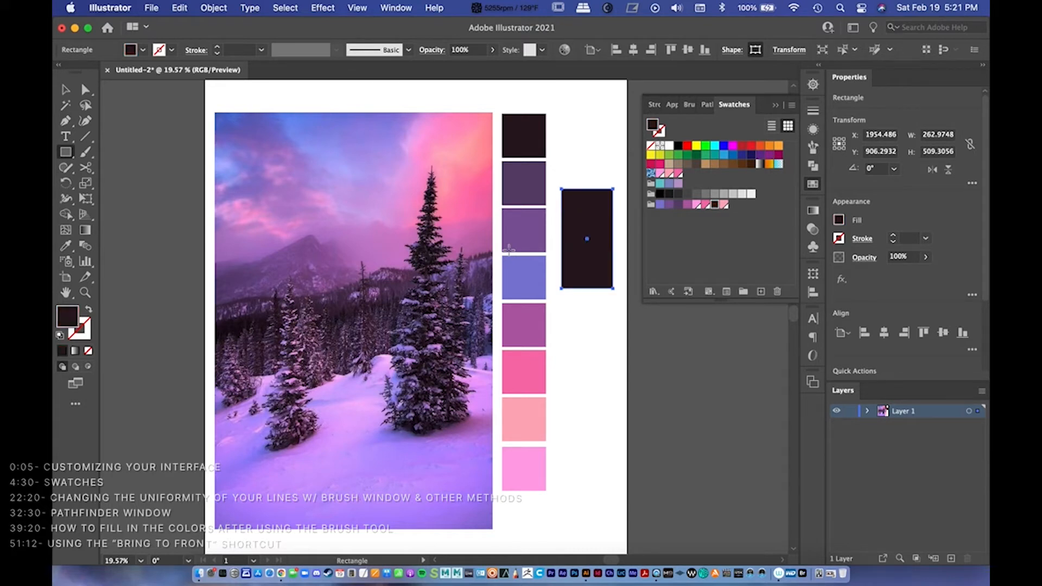
{"action": "key", "text": "v"}
{"action": "left_click", "coordinate": [568, 398]}
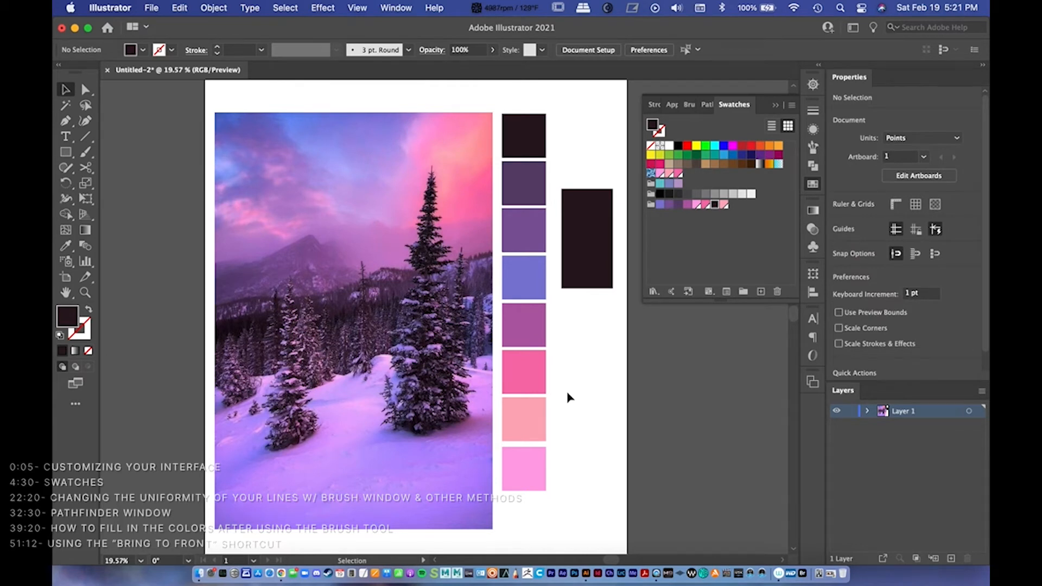
Step: Select the Vid Demo 1 color group and save the swatches as a library named "Vid Demo 1" in the Swatches folder
{"action": "left_click", "coordinate": [710, 226]}
{"action": "left_click", "coordinate": [653, 206]}
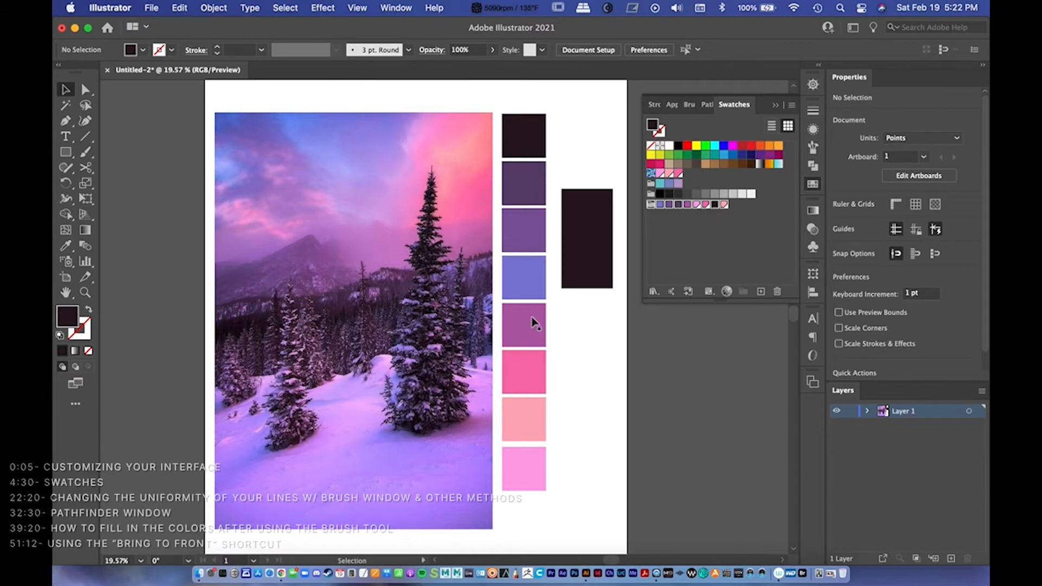
{"action": "left_click", "coordinate": [683, 232]}
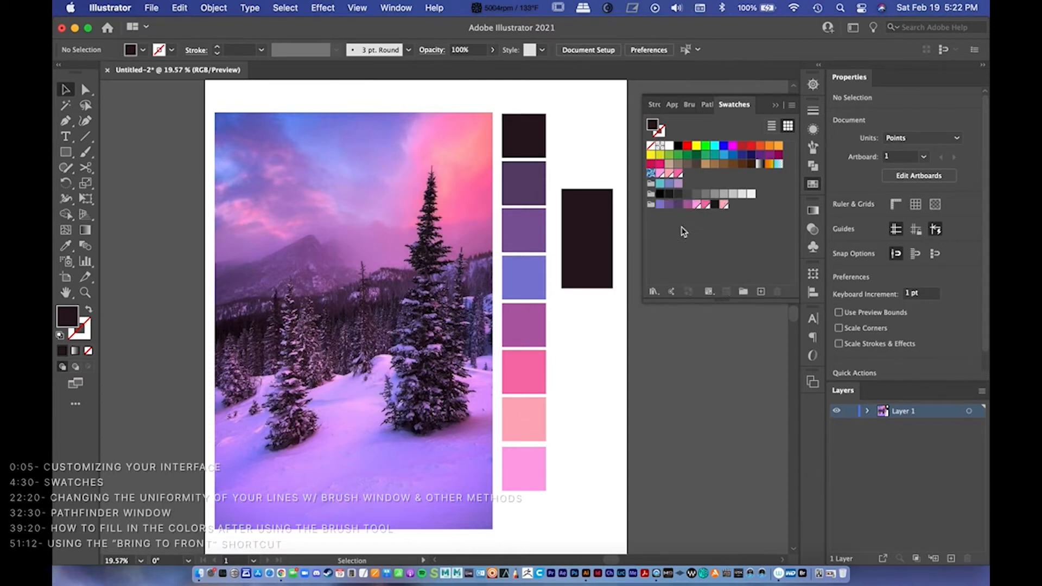
{"action": "left_click", "coordinate": [651, 205]}
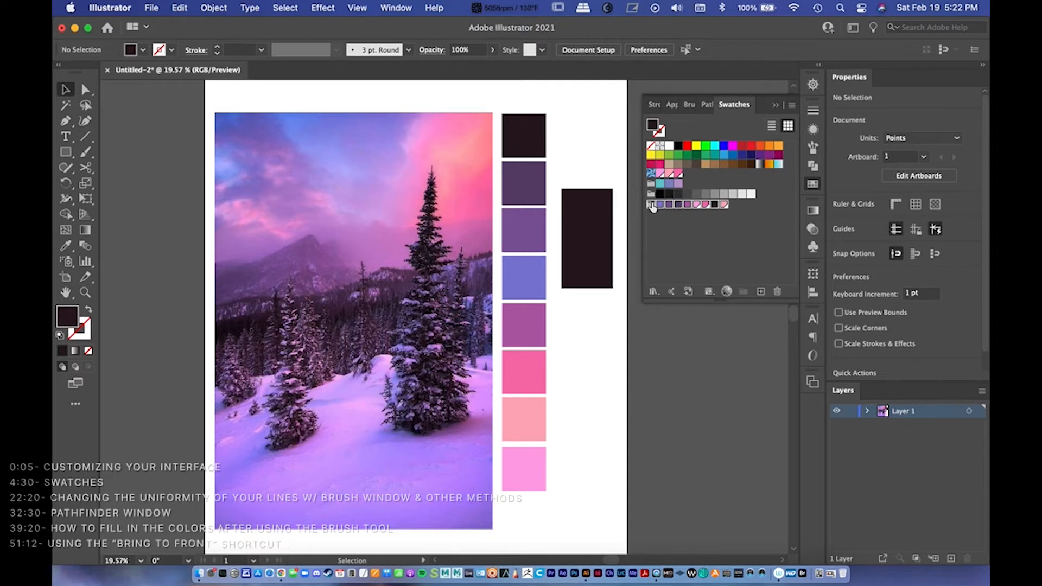
{"action": "left_click", "coordinate": [655, 292]}
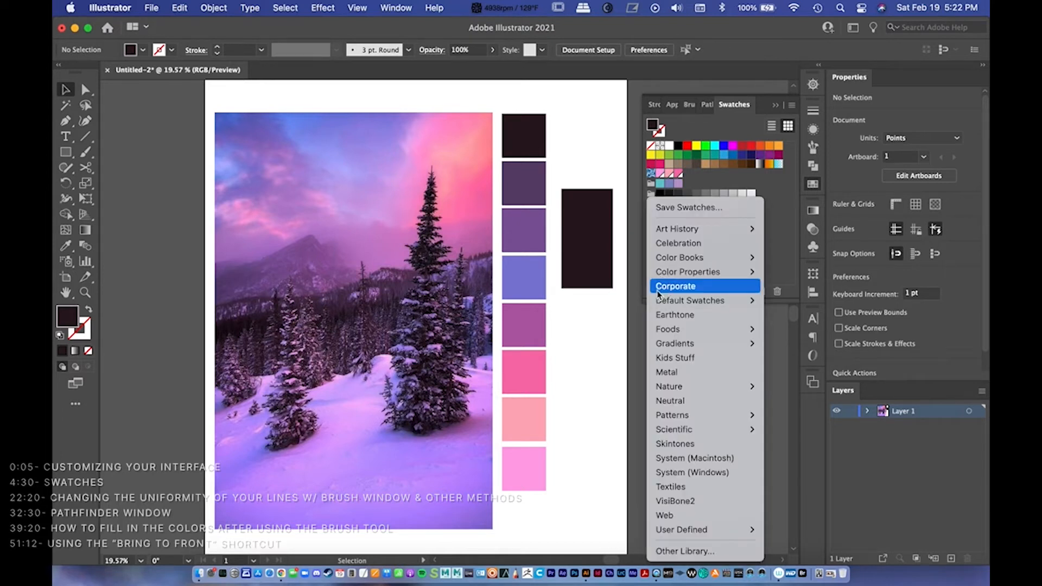
{"action": "left_click", "coordinate": [680, 206]}
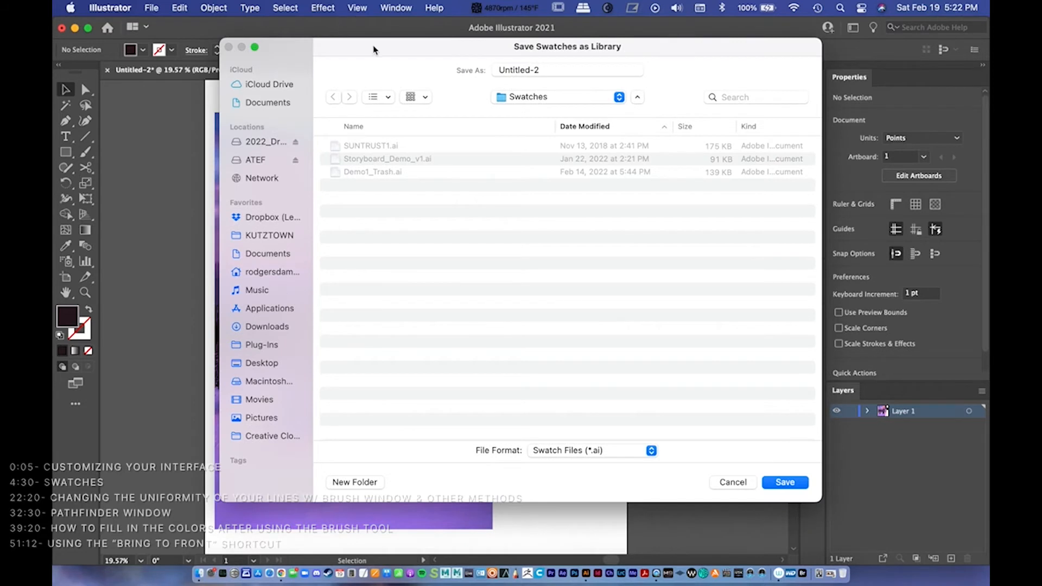
{"action": "left_click_drag", "start_coordinate": [375, 48], "coordinate": [324, 52]}
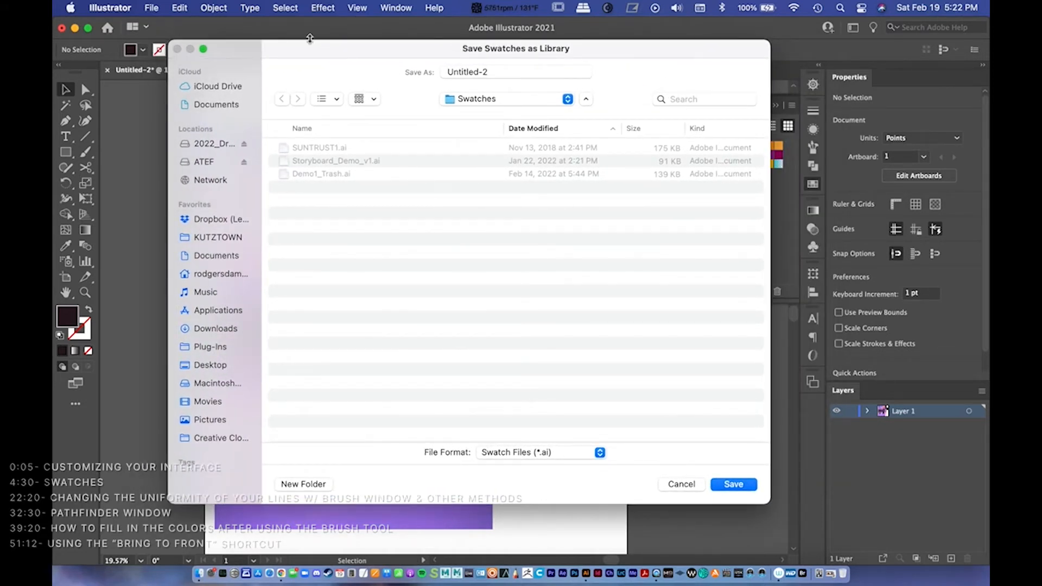
{"action": "left_click", "coordinate": [491, 104]}
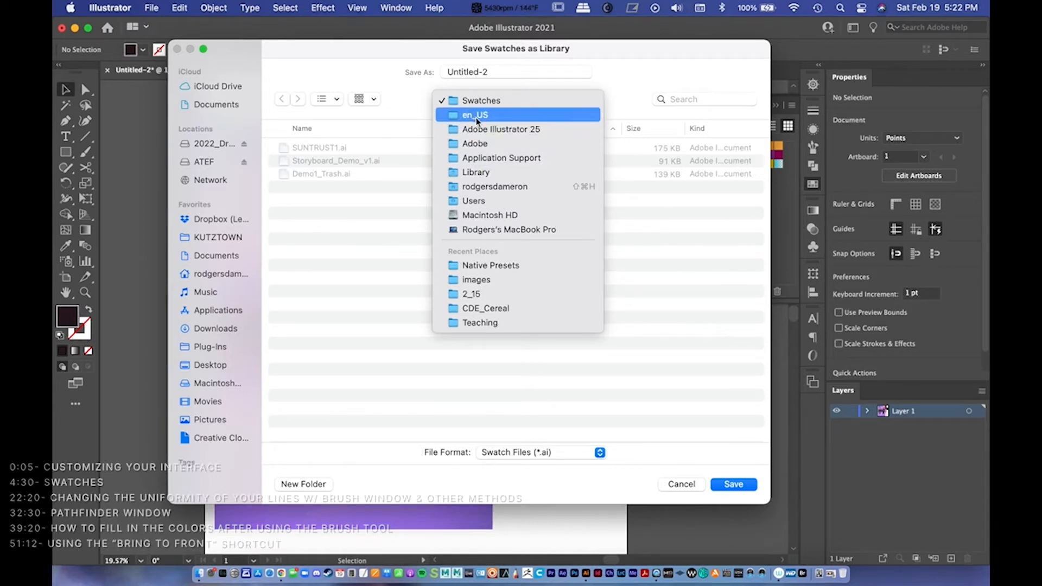
{"action": "left_click", "coordinate": [681, 273]}
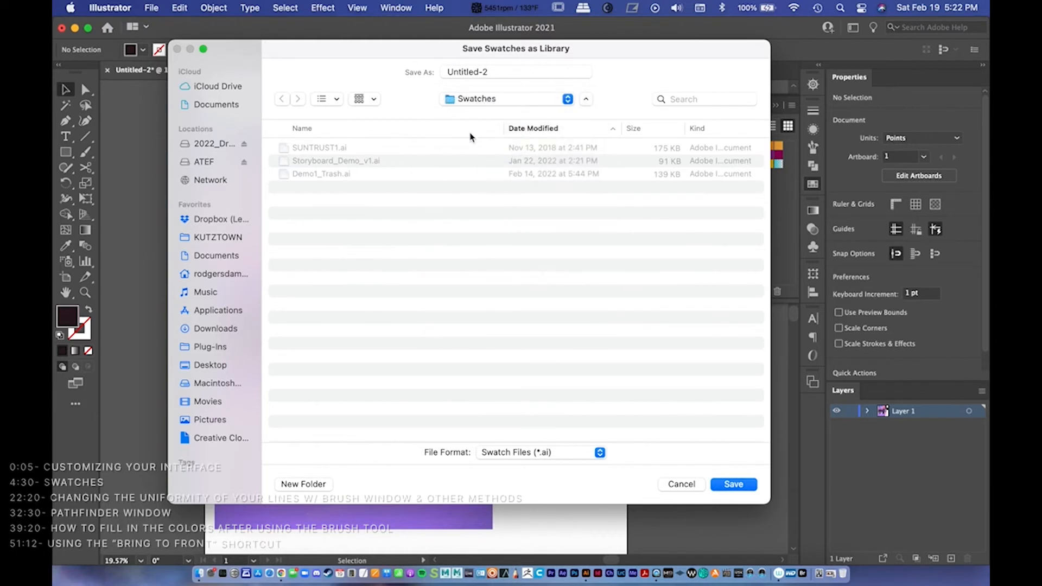
{"action": "left_click", "coordinate": [492, 70]}
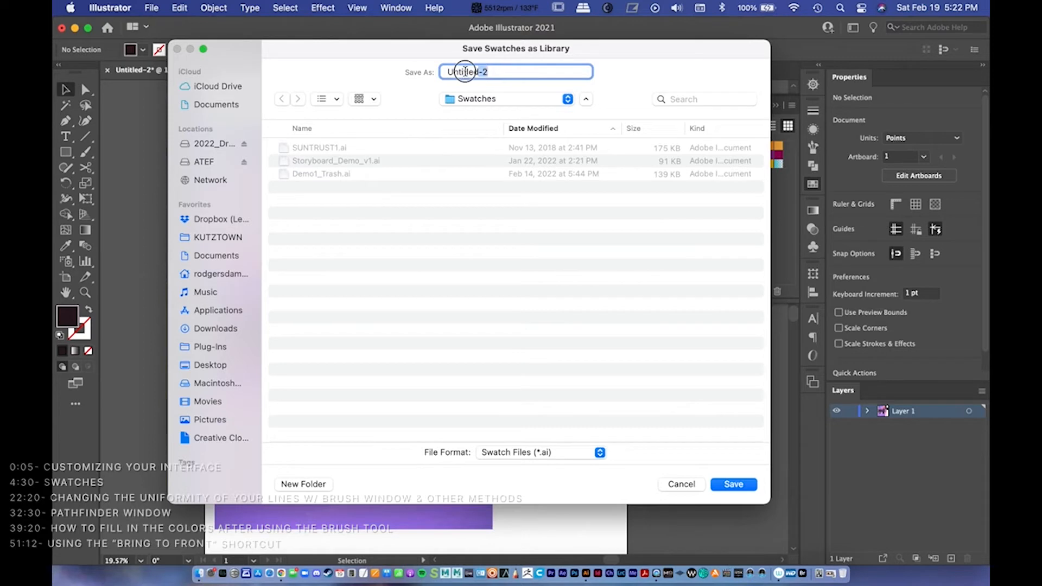
{"action": "type", "text": "Vid Demo 1"}
{"action": "left_click", "coordinate": [736, 482]}
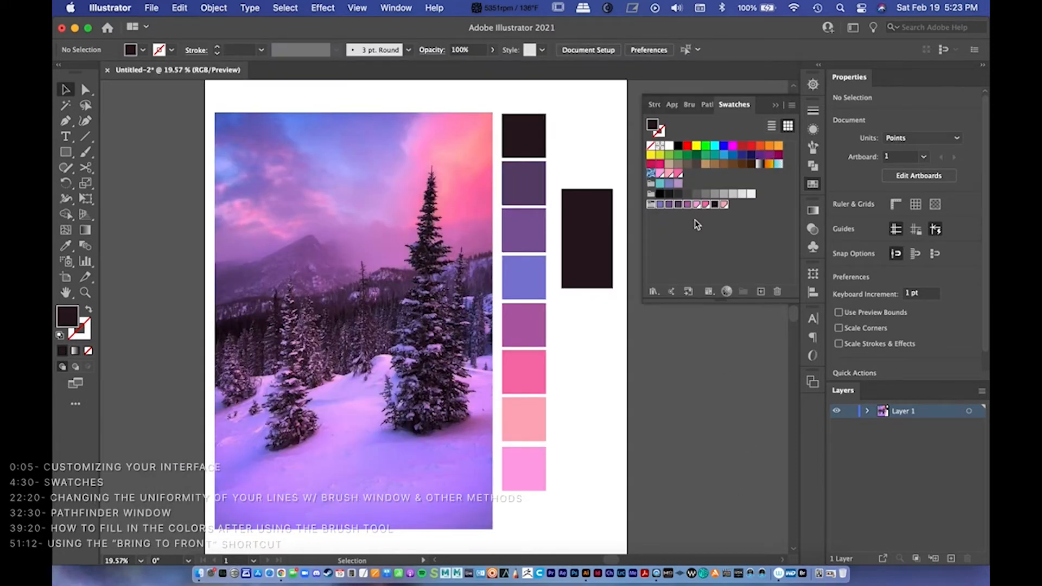
Step: Delete the whole Vid Demo 1 color group from the document's swatches
{"action": "left_click", "coordinate": [704, 248]}
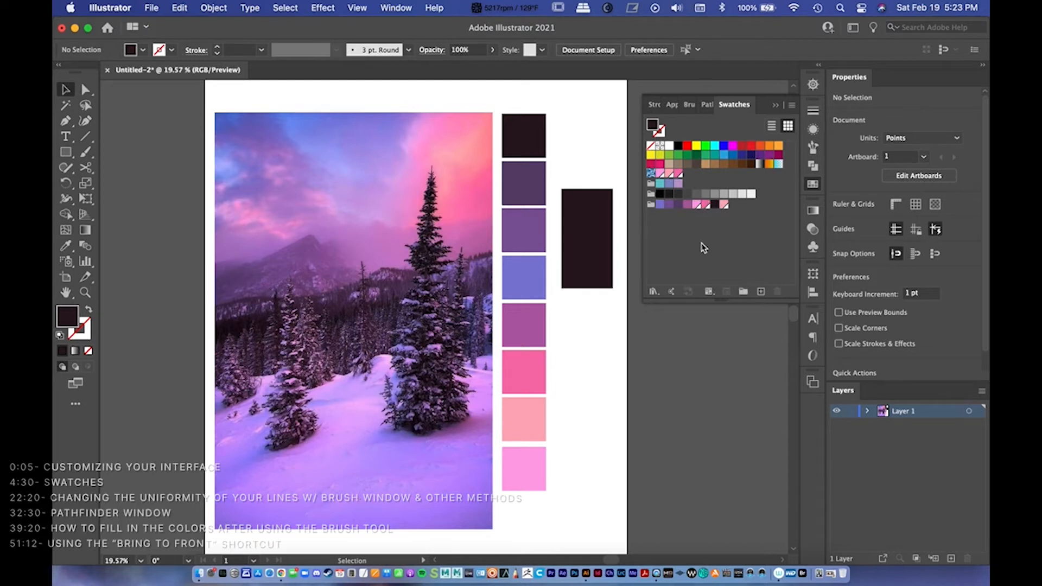
{"action": "left_click", "coordinate": [651, 204]}
{"action": "left_click", "coordinate": [776, 291]}
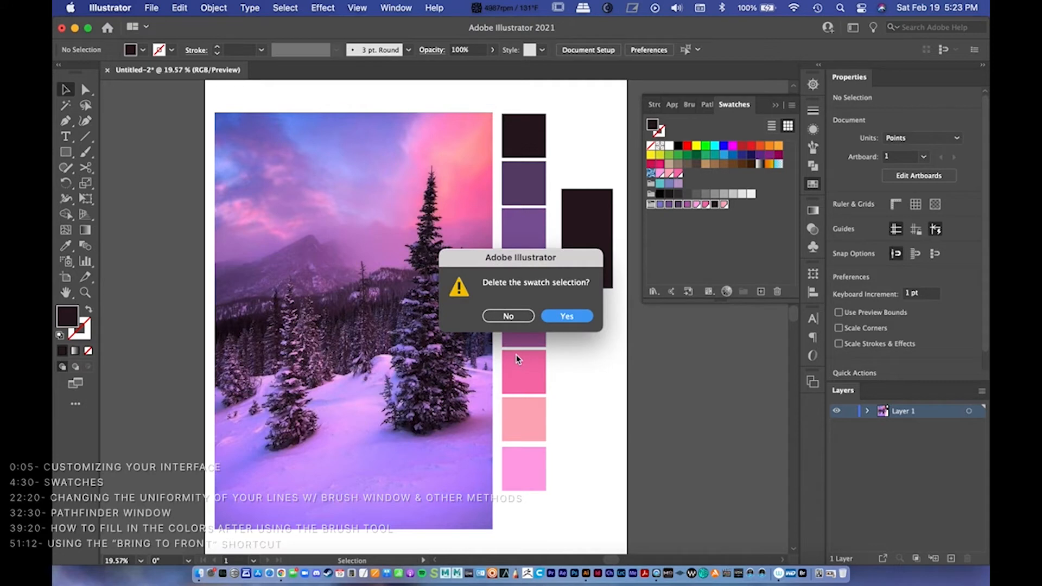
{"action": "left_click", "coordinate": [569, 324]}
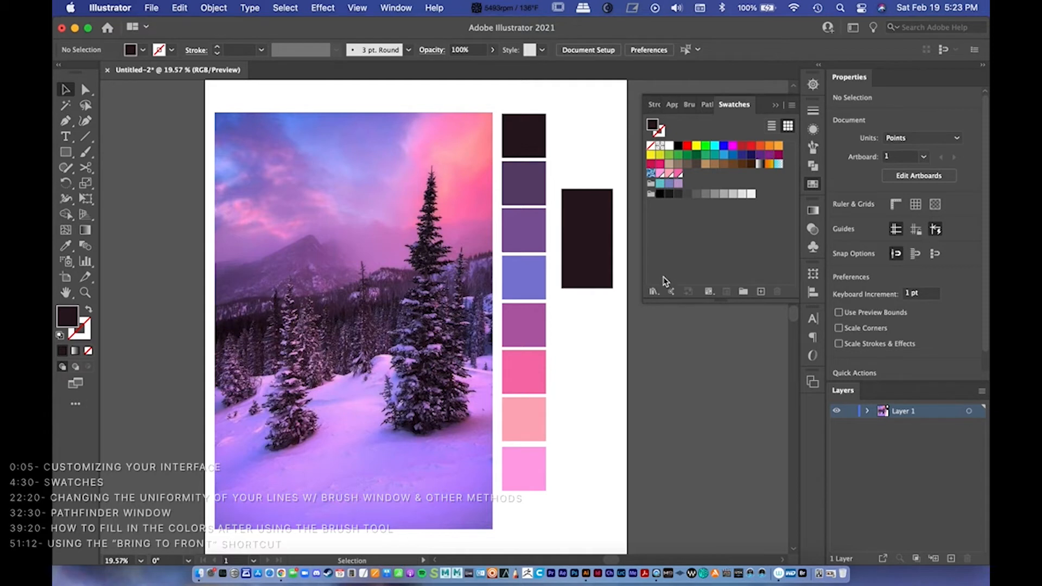
Step: Open the user-defined Vid Demo 1 swatch library, add its Vid Demo 1 color group to the document's swatches, and close the library
{"action": "left_click", "coordinate": [654, 291]}
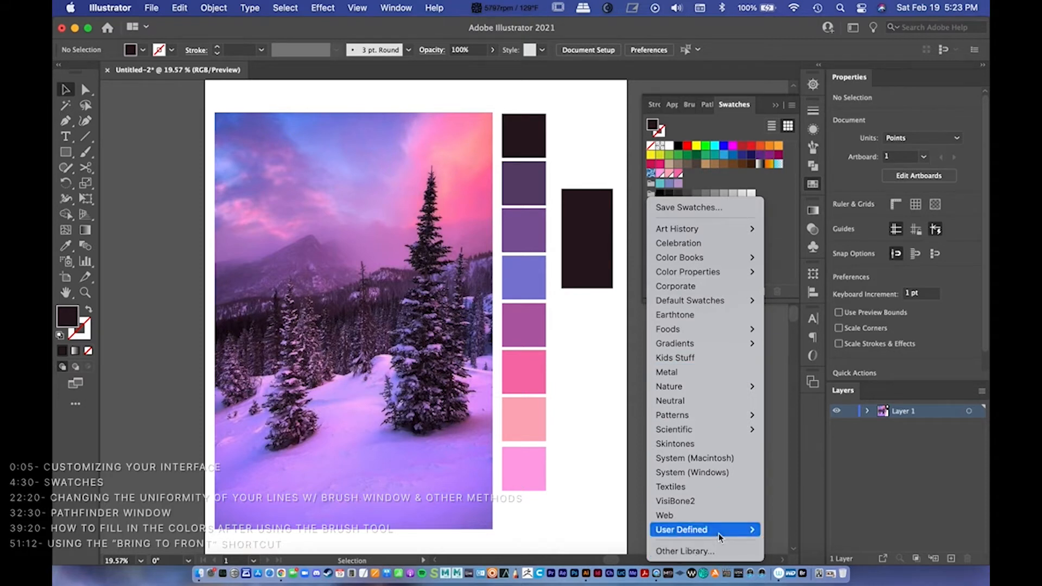
{"action": "mouse_move", "coordinate": [718, 532]}
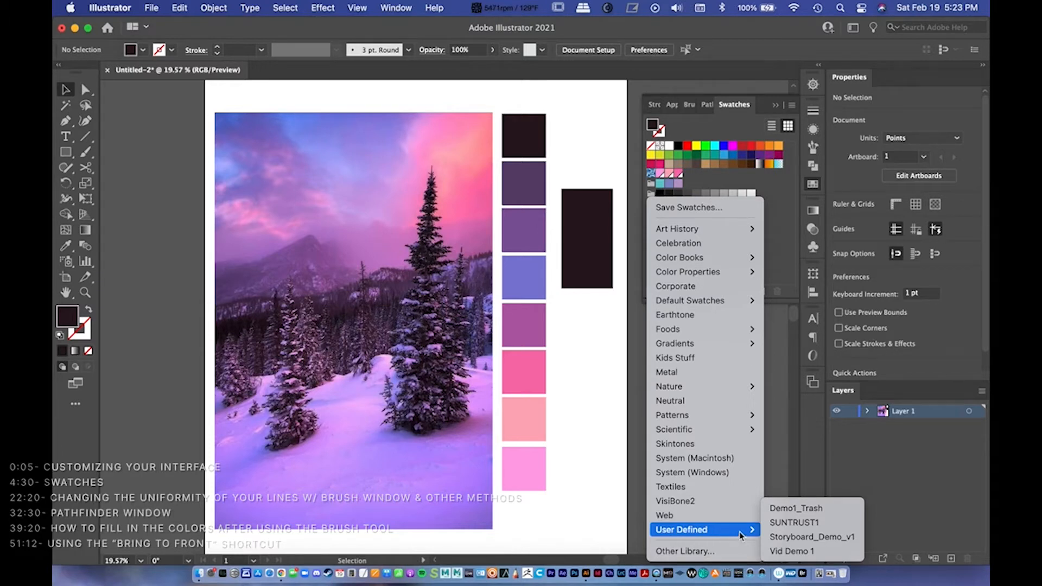
{"action": "left_click", "coordinate": [807, 552]}
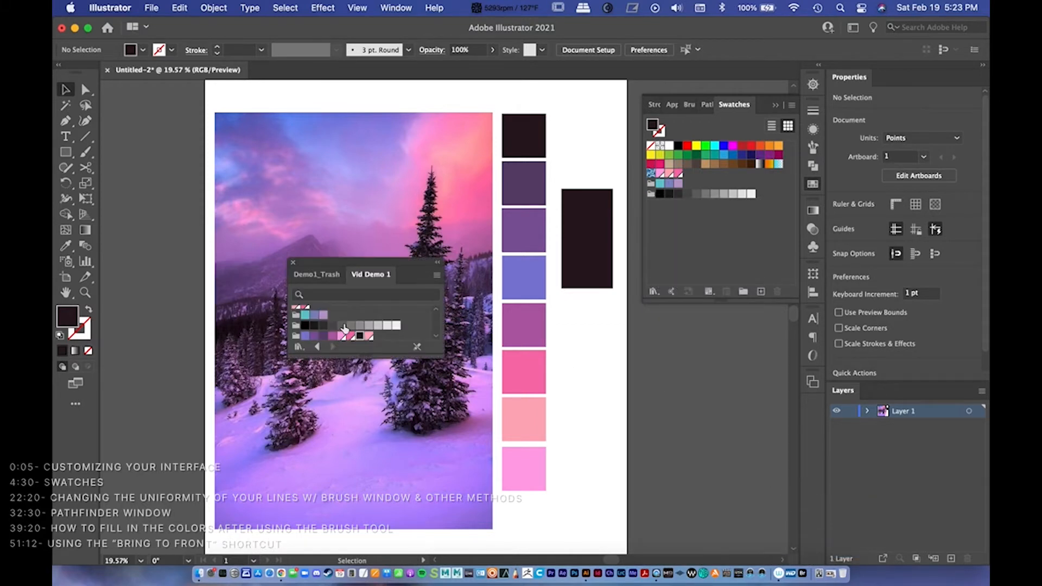
{"action": "left_click_drag", "start_coordinate": [442, 355], "coordinate": [474, 431]}
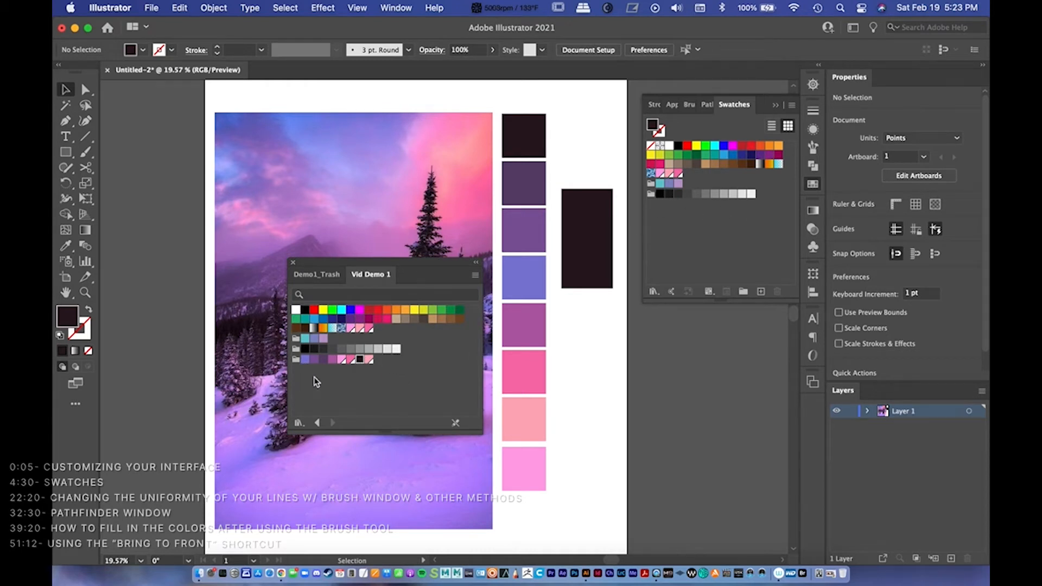
{"action": "left_click", "coordinate": [295, 359]}
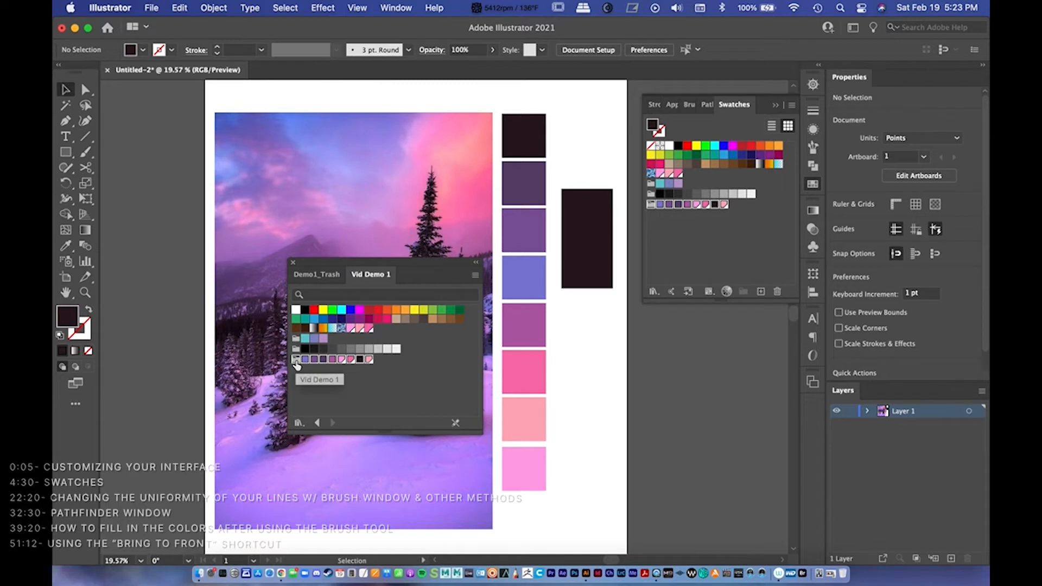
{"action": "left_click_drag", "start_coordinate": [296, 360], "coordinate": [678, 233]}
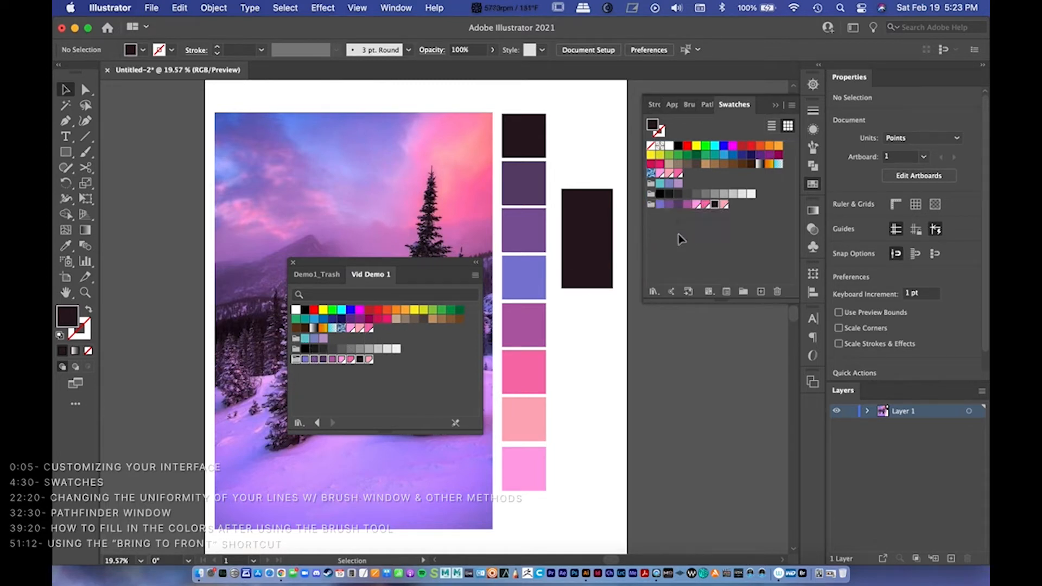
{"action": "left_click", "coordinate": [291, 264]}
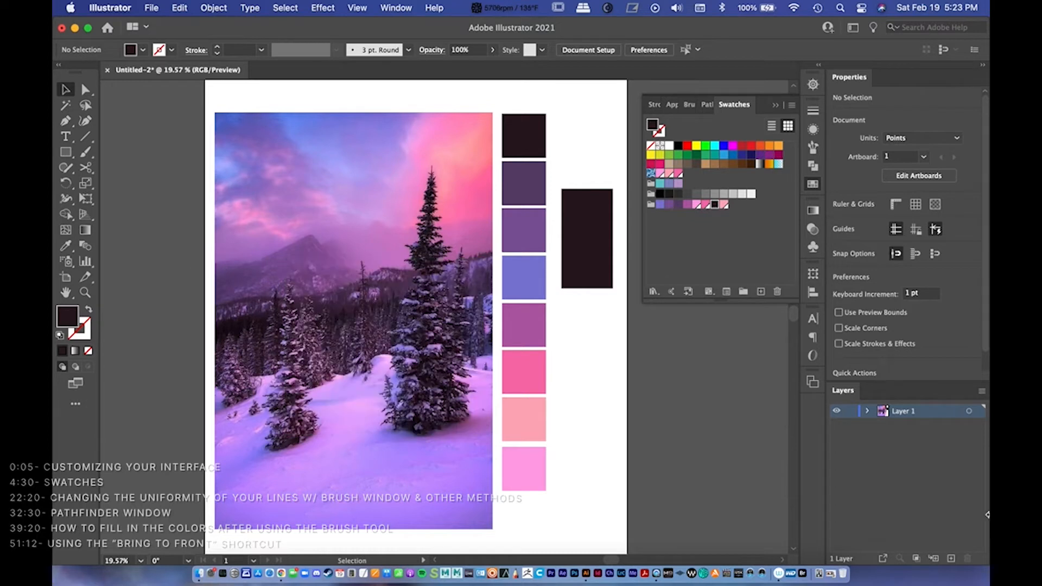
{"action": "left_click", "coordinate": [652, 292]}
{"action": "mouse_move", "coordinate": [684, 529]}
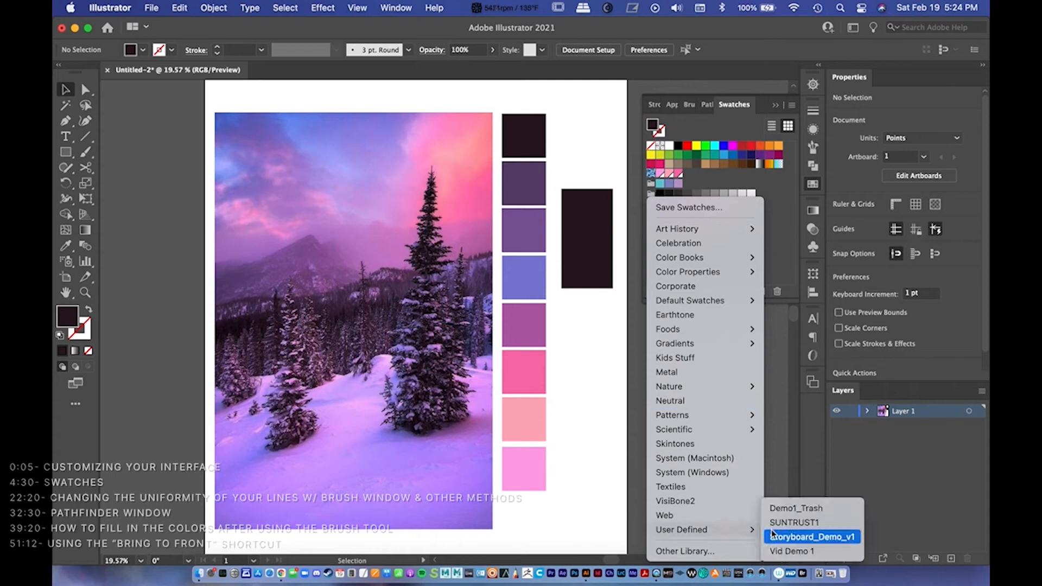
{"action": "left_click", "coordinate": [796, 508]}
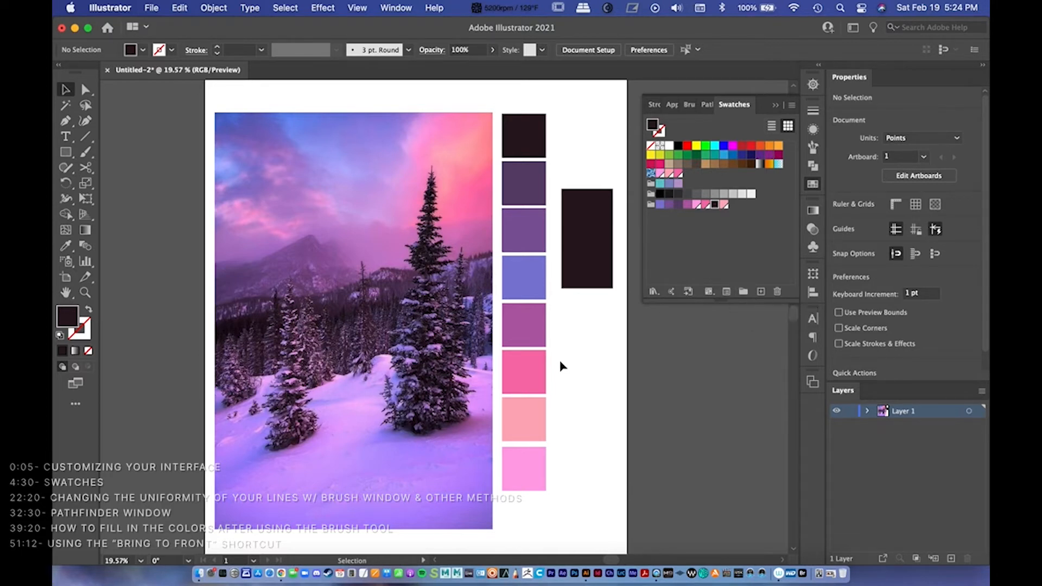
Step: Delete the near-black test rectangle beside the palette column and collapse the Swatches panel
{"action": "left_click", "coordinate": [609, 273]}
{"action": "key", "text": "Delete"}
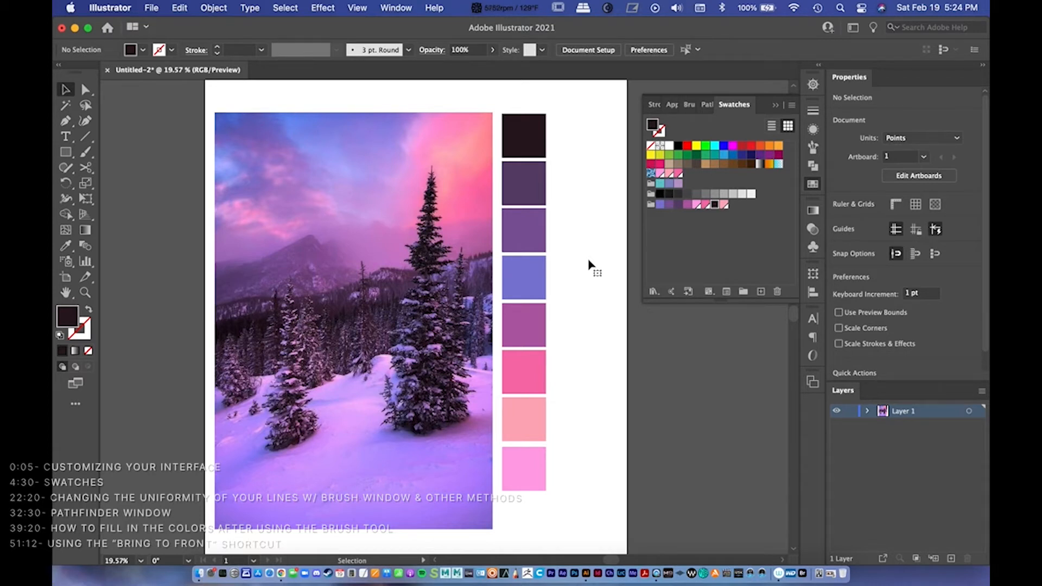
{"action": "left_click", "coordinate": [767, 240]}
{"action": "left_click", "coordinate": [774, 105]}
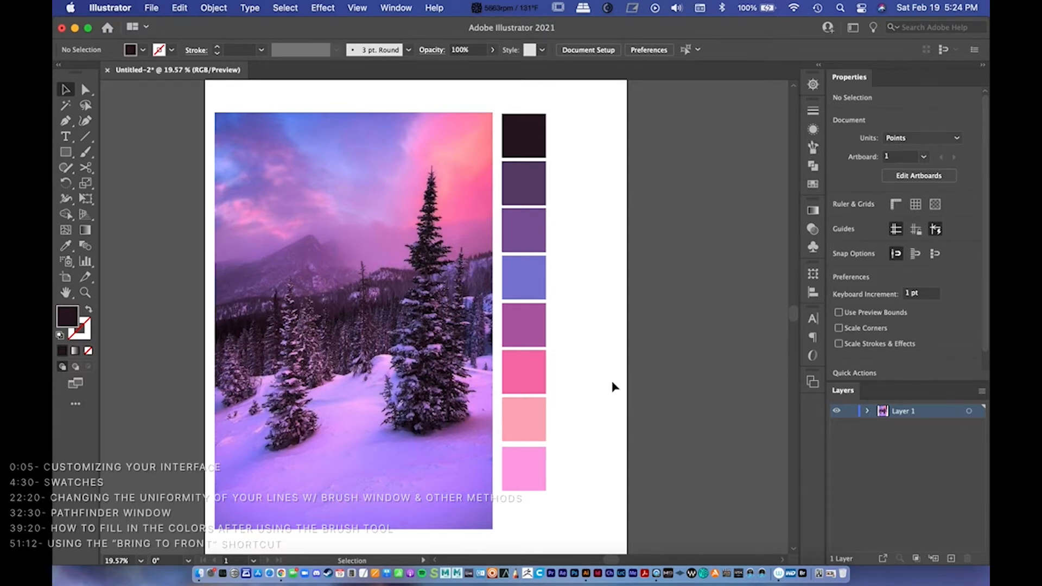
Step: Create a new portrait document of 2160 x 2880 pt in RGB color with one artboard
{"action": "scroll", "coordinate": [614, 385], "scroll_direction": "left", "scroll_amount": 2}
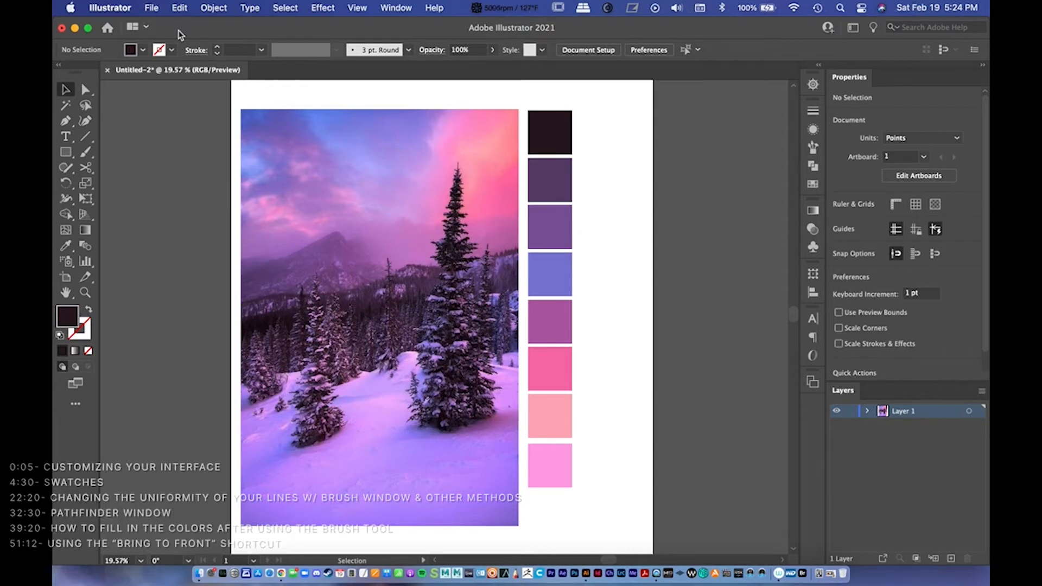
{"action": "left_click", "coordinate": [152, 9]}
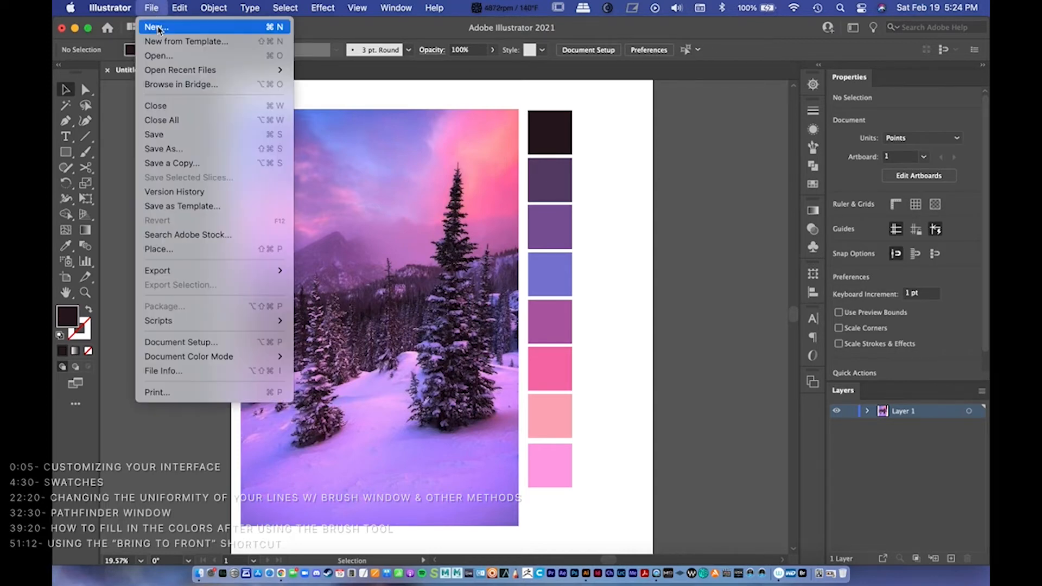
{"action": "left_click", "coordinate": [163, 26]}
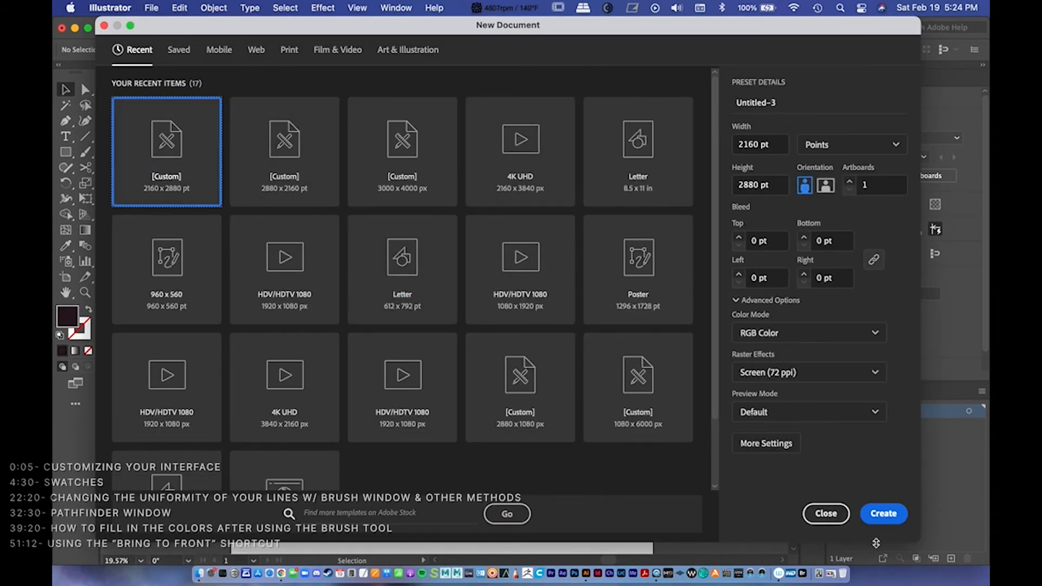
{"action": "left_click", "coordinate": [883, 514]}
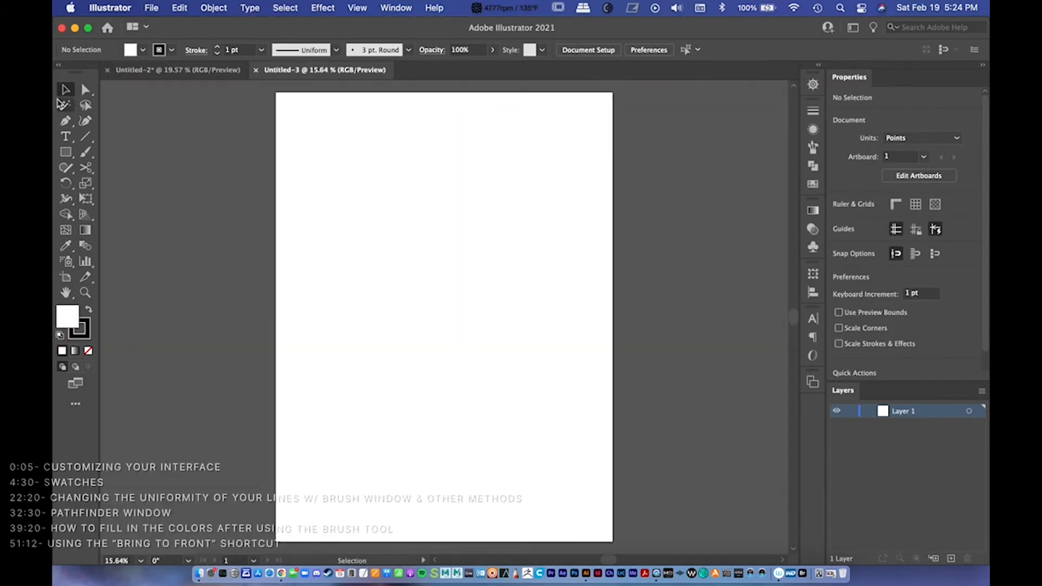
Step: Draw a closed, smoothly curved five-point shape about 905 x 1087 pt in the artboard's upper half with the Pen tool
{"action": "left_click", "coordinate": [65, 121]}
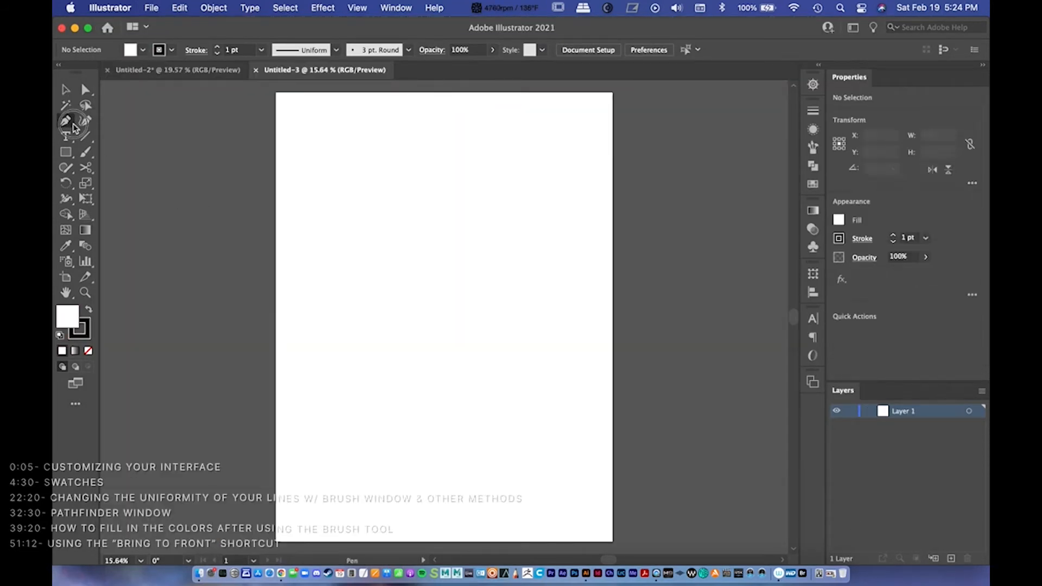
{"action": "left_click_drag", "start_coordinate": [66, 120], "coordinate": [90, 120]}
{"action": "left_click", "coordinate": [352, 245]}
{"action": "left_click_drag", "start_coordinate": [383, 187], "coordinate": [412, 158]}
{"action": "left_click_drag", "start_coordinate": [464, 219], "coordinate": [493, 248]}
{"action": "left_click_drag", "start_coordinate": [469, 346], "coordinate": [425, 349]}
{"action": "left_click_drag", "start_coordinate": [373, 313], "coordinate": [356, 301]}
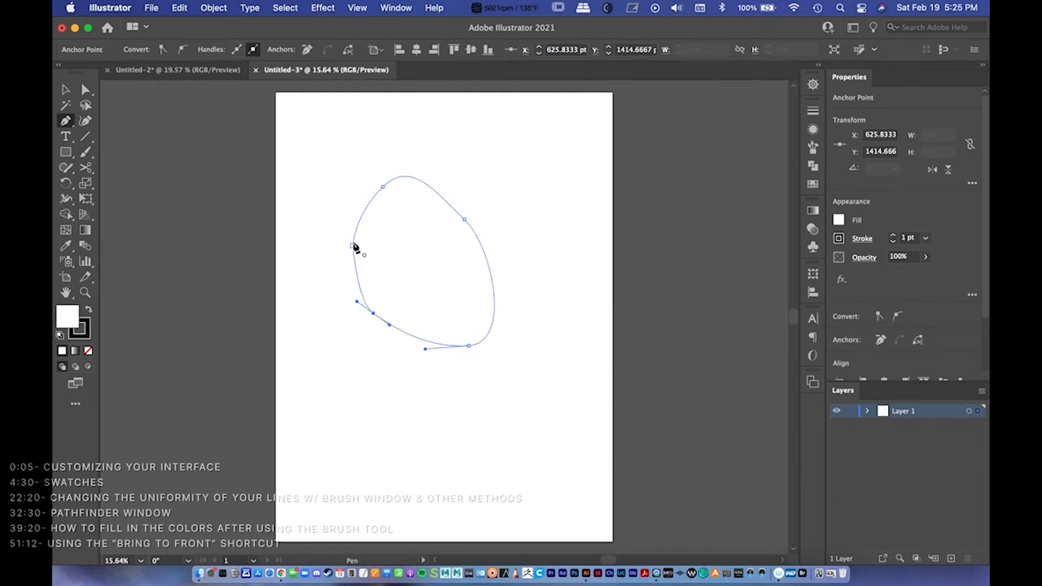
{"action": "left_click", "coordinate": [353, 246]}
{"action": "key", "text": "v"}
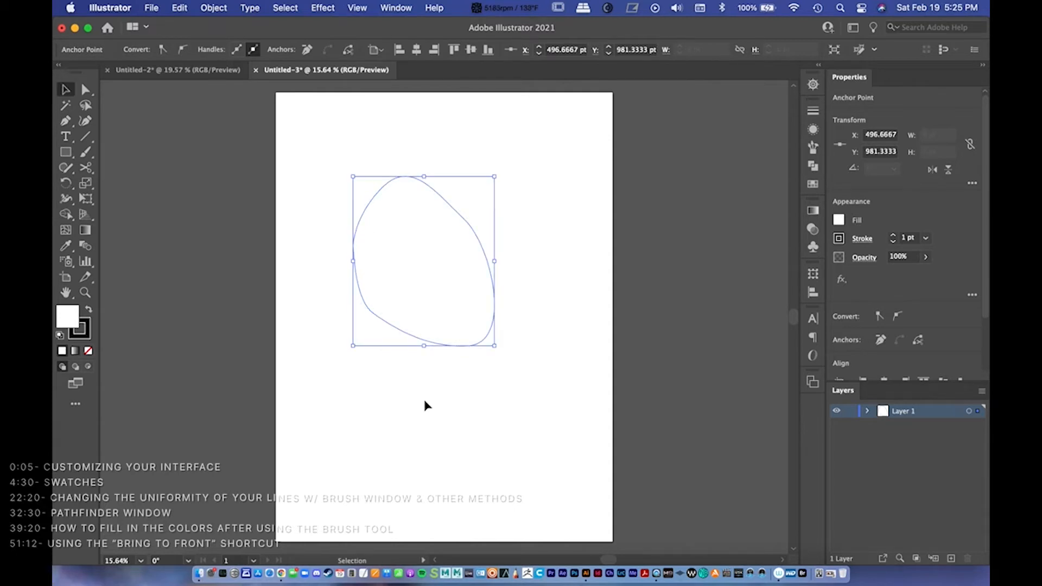
{"action": "left_click", "coordinate": [426, 406]}
Step: Set the curved shape's stroke weight to 14 pt and deselect it
{"action": "left_click", "coordinate": [405, 336]}
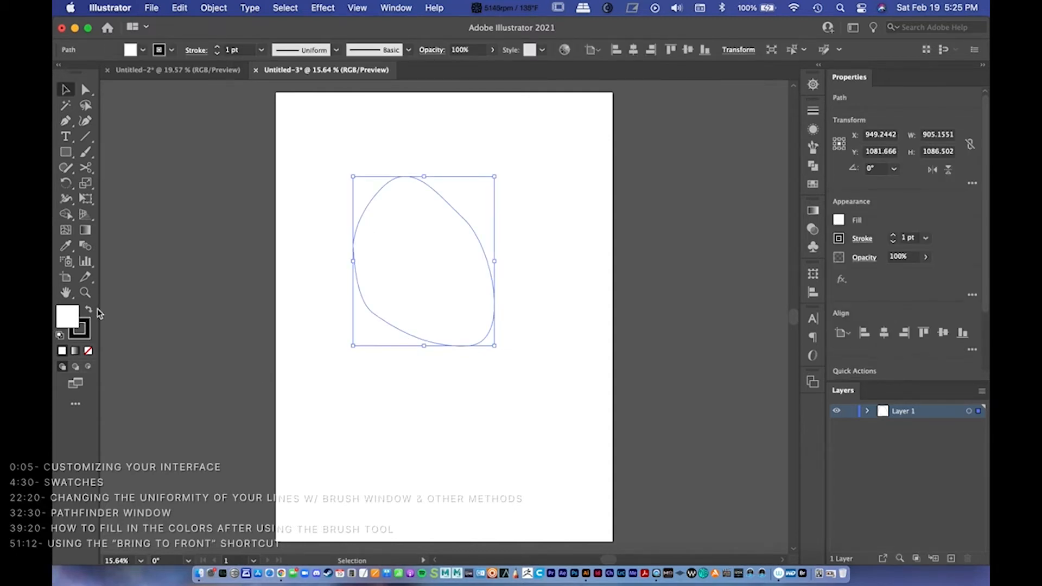
{"action": "left_click", "coordinate": [217, 47]}
{"action": "left_click", "coordinate": [217, 47]}
{"action": "left_click", "coordinate": [217, 48]}
{"action": "left_click", "coordinate": [217, 47]}
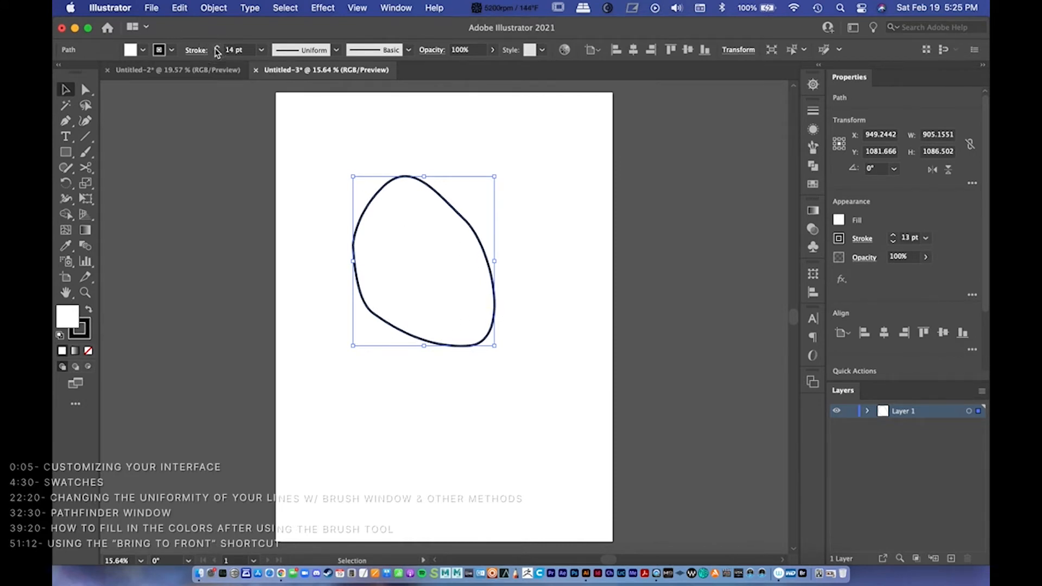
{"action": "left_click", "coordinate": [690, 339]}
Step: Move the whole curved shape up and to the left on the artboard, leaving it deselected
{"action": "key", "text": "z"}
{"action": "left_click", "coordinate": [454, 326]}
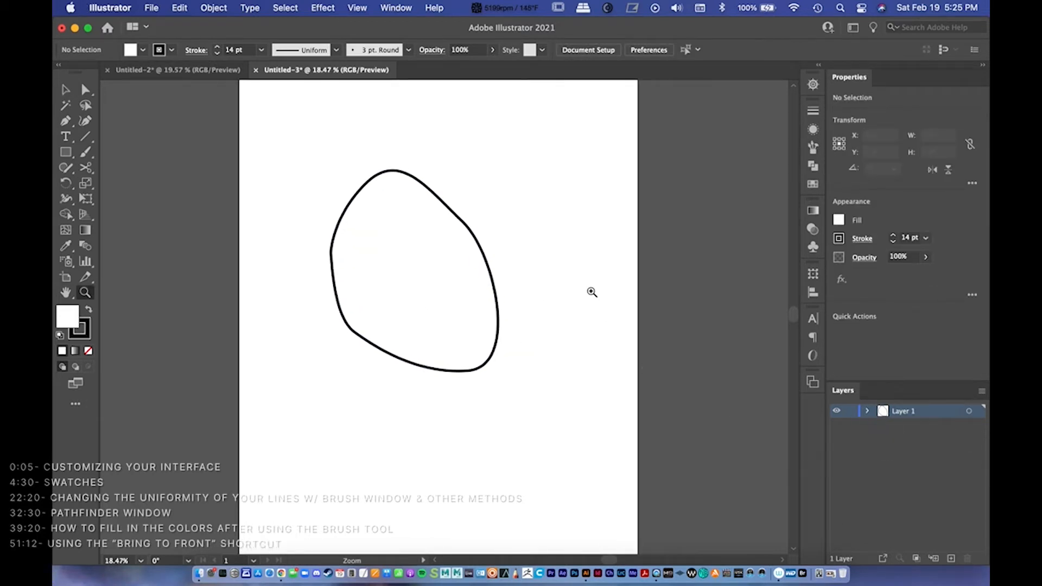
{"action": "scroll", "coordinate": [539, 298], "scroll_direction": "up", "scroll_amount": 1}
{"action": "key", "text": "v"}
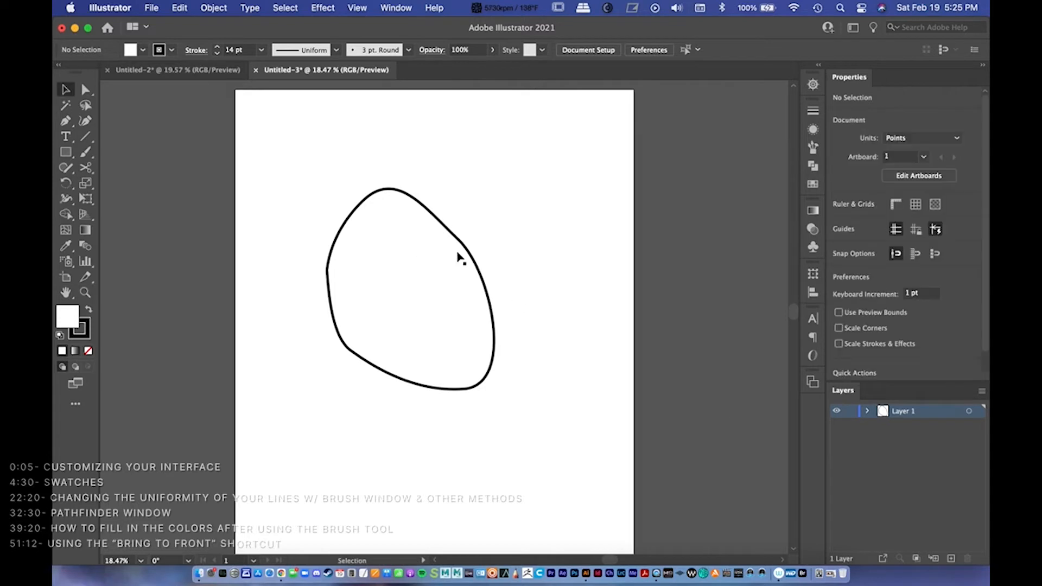
{"action": "left_click_drag", "start_coordinate": [465, 250], "coordinate": [425, 217]}
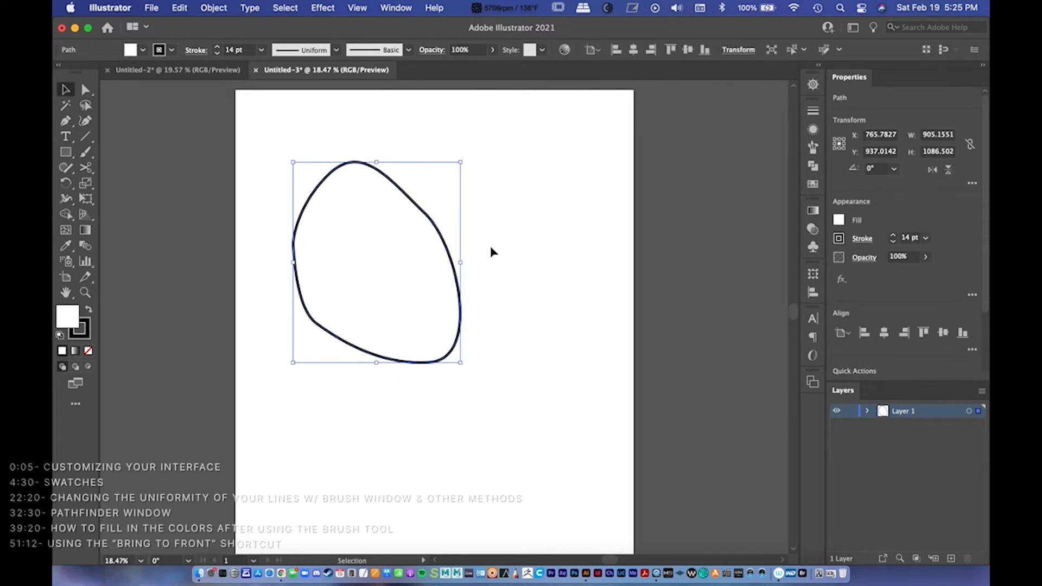
{"action": "left_click", "coordinate": [497, 321]}
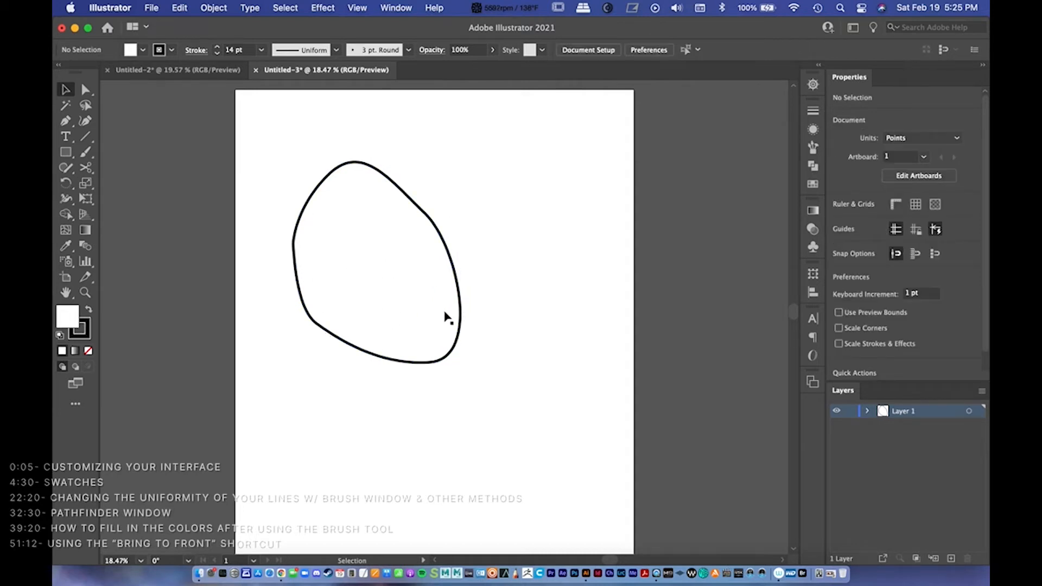
Step: Reshape the curved outline by adjusting the upper-left anchor's direction handle and pulling the leftmost anchor outward with Direct Selection
{"action": "key", "text": "a"}
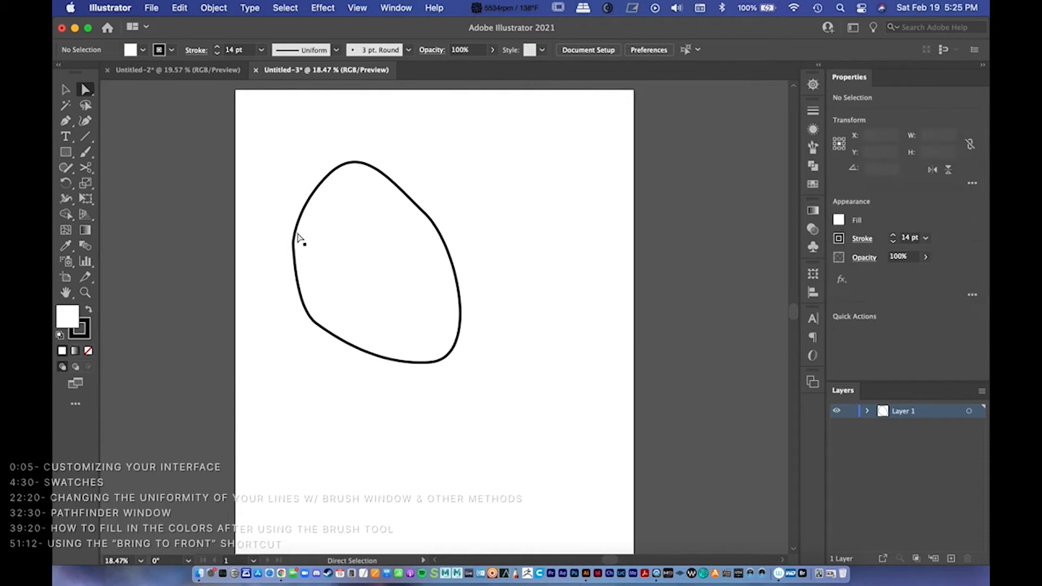
{"action": "left_click", "coordinate": [296, 239]}
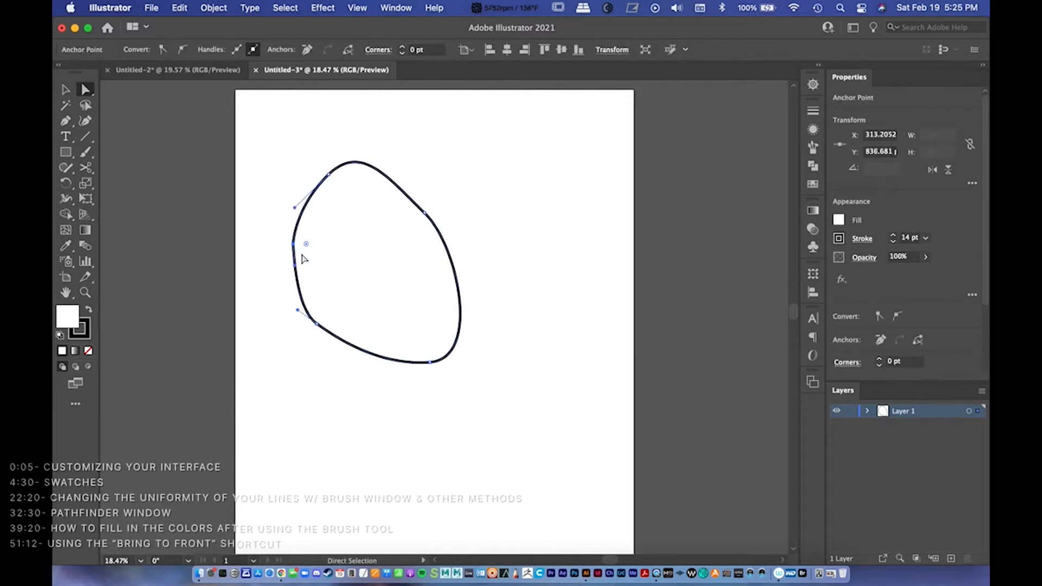
{"action": "left_click", "coordinate": [329, 174]}
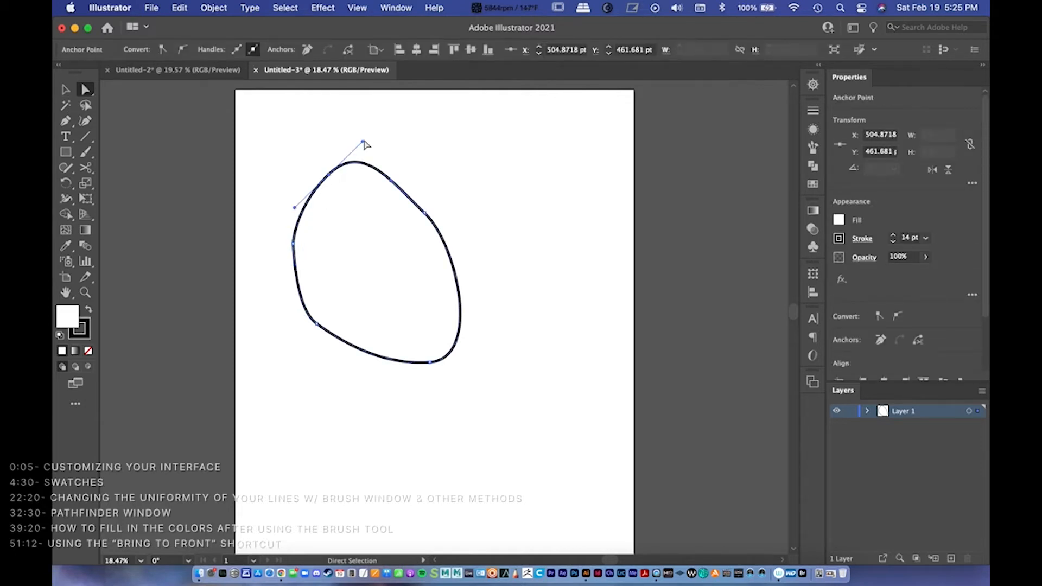
{"action": "mouse_move", "coordinate": [363, 143]}
{"action": "left_mouse_down"}
{"action": "mouse_move", "coordinate": [366, 171]}
{"action": "mouse_move", "coordinate": [360, 154]}
{"action": "left_mouse_up"}
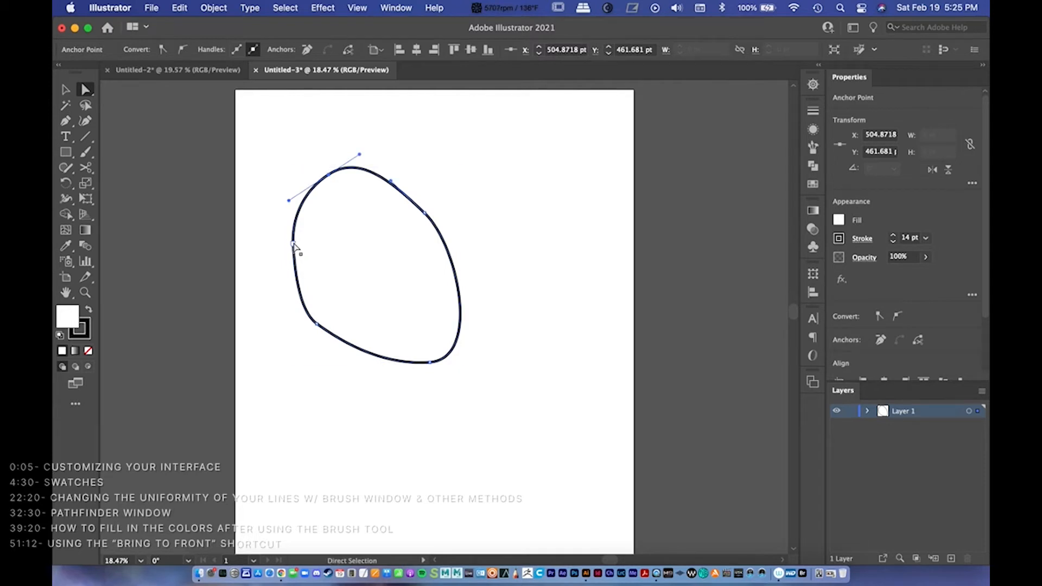
{"action": "mouse_move", "coordinate": [293, 245]}
{"action": "left_mouse_down"}
{"action": "mouse_move", "coordinate": [301, 232]}
{"action": "mouse_move", "coordinate": [274, 248]}
{"action": "left_mouse_up"}
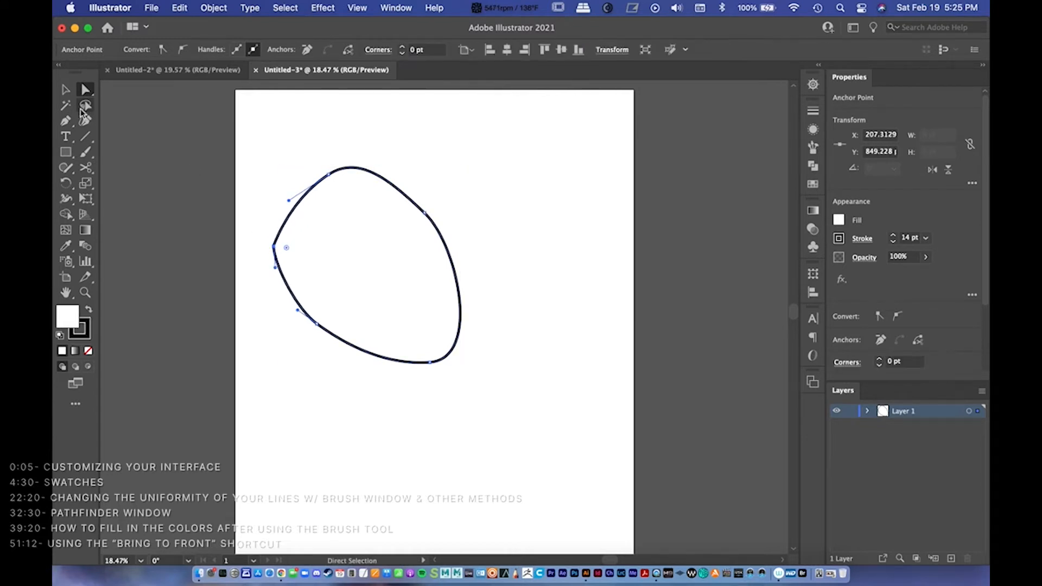
Step: Smooth the leftmost anchor with the Anchor Point tool, convert it to a corner, and pull out vertical smooth handles again
{"action": "left_click", "coordinate": [71, 124]}
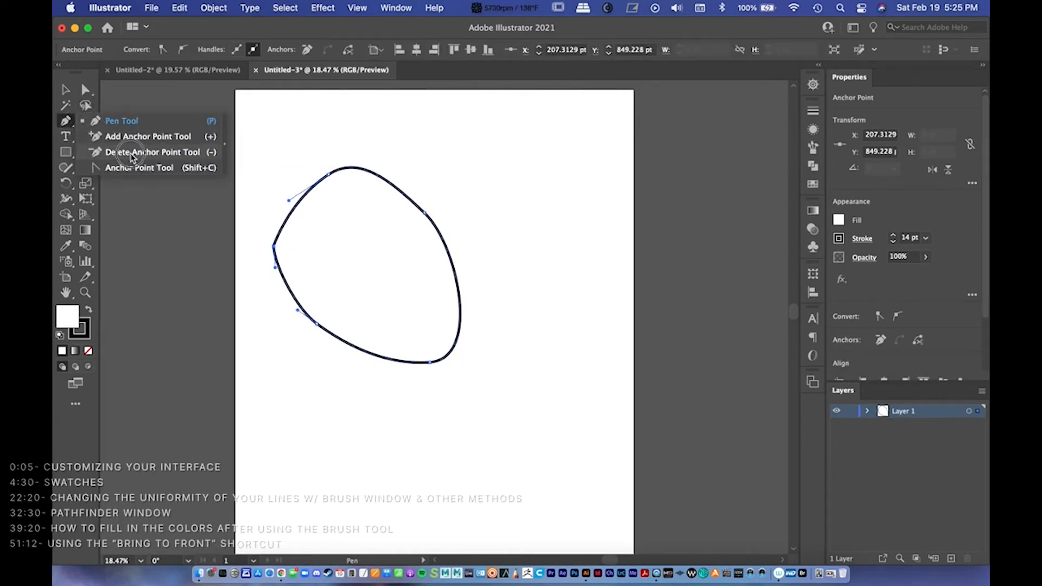
{"action": "left_click", "coordinate": [140, 168]}
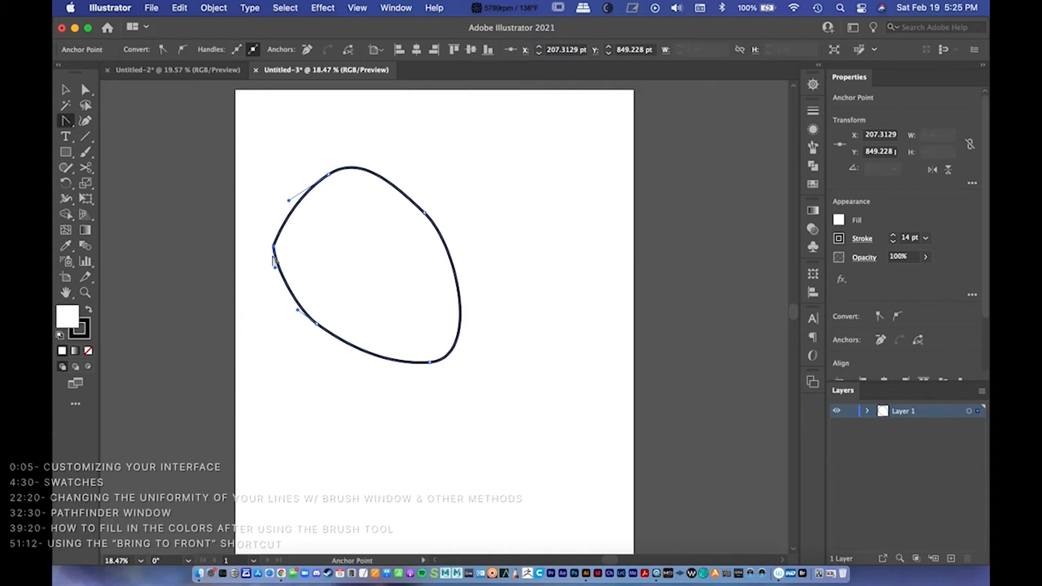
{"action": "mouse_move", "coordinate": [275, 248]}
{"action": "left_mouse_down"}
{"action": "mouse_move", "coordinate": [282, 211]}
{"action": "mouse_move", "coordinate": [314, 260]}
{"action": "mouse_move", "coordinate": [330, 239]}
{"action": "mouse_move", "coordinate": [279, 210]}
{"action": "mouse_move", "coordinate": [261, 168]}
{"action": "mouse_move", "coordinate": [277, 228]}
{"action": "left_mouse_up"}
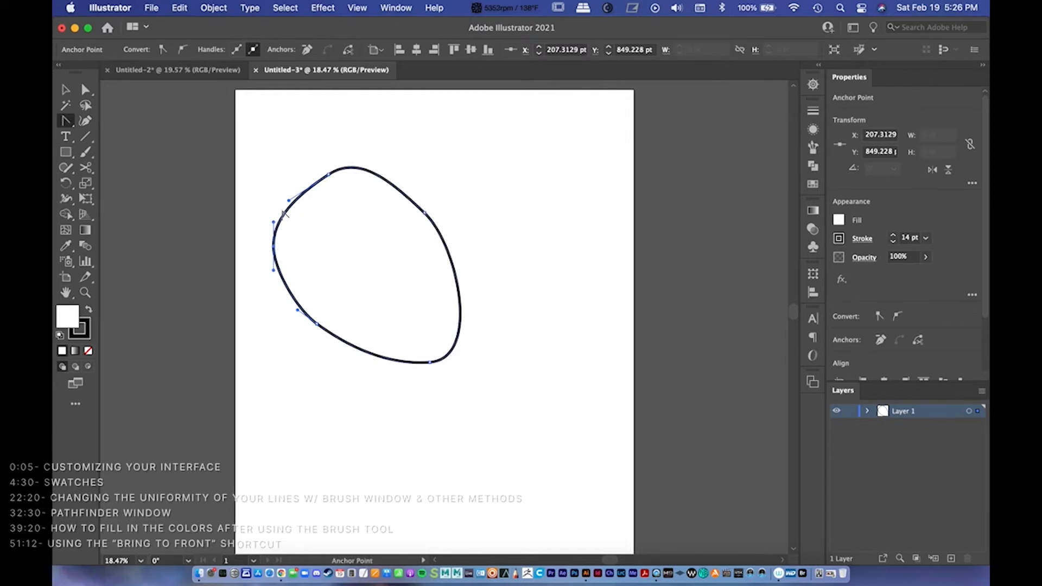
{"action": "left_click", "coordinate": [274, 247]}
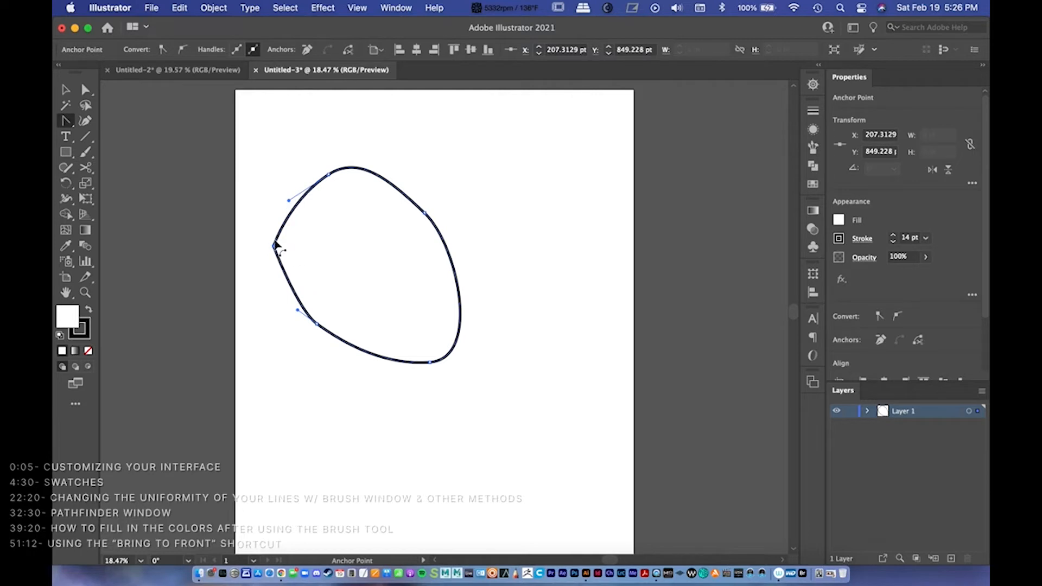
{"action": "left_click_drag", "start_coordinate": [274, 247], "coordinate": [274, 217]}
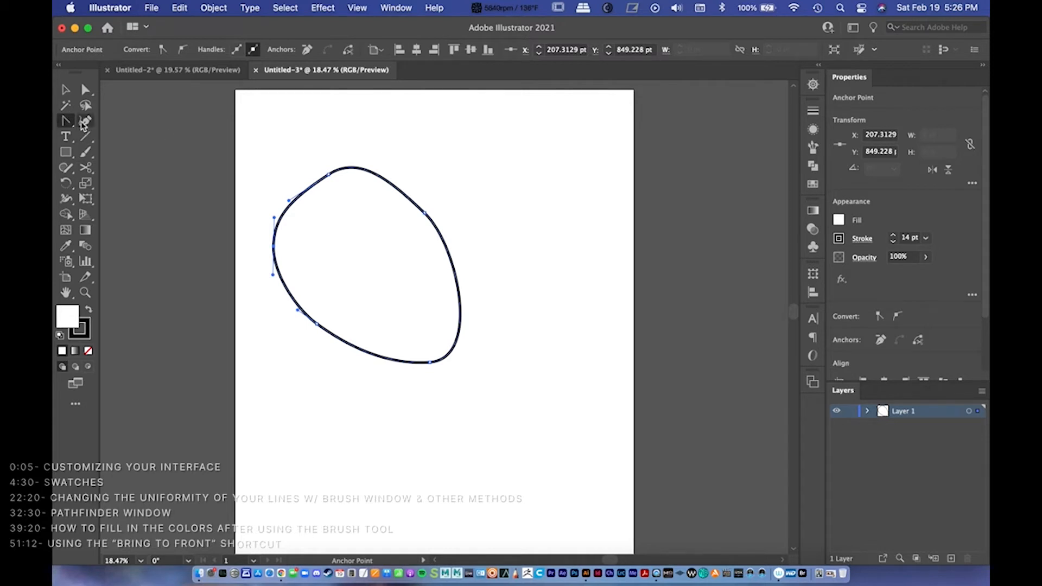
Step: Add an anchor point on the shape's upper-right edge with the Pen tool, remove it and restore it
{"action": "key", "text": "p"}
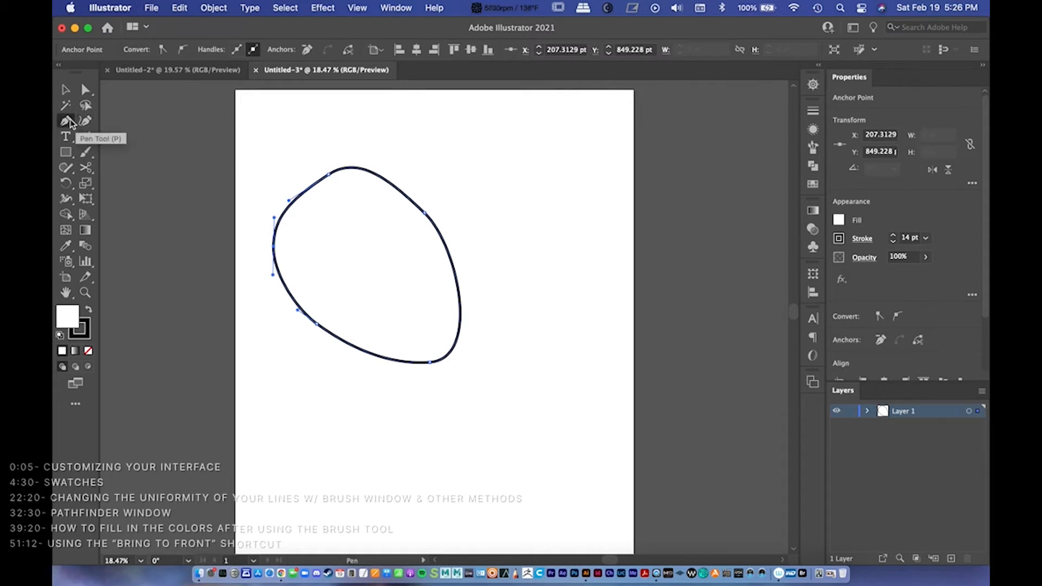
{"action": "key", "text": "z"}
{"action": "right_click", "coordinate": [381, 183]}
{"action": "left_click", "coordinate": [454, 168]}
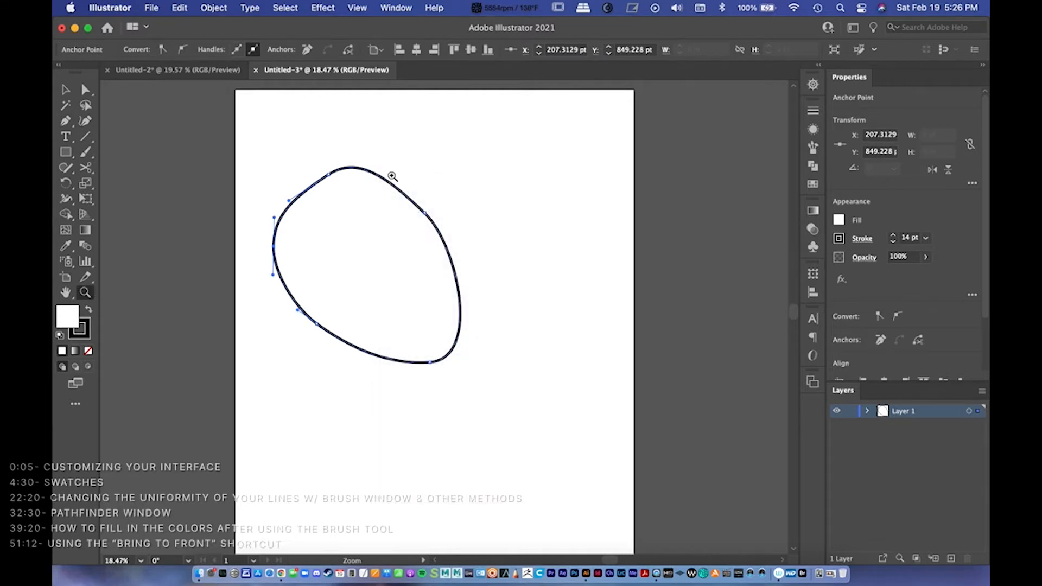
{"action": "key", "text": "p"}
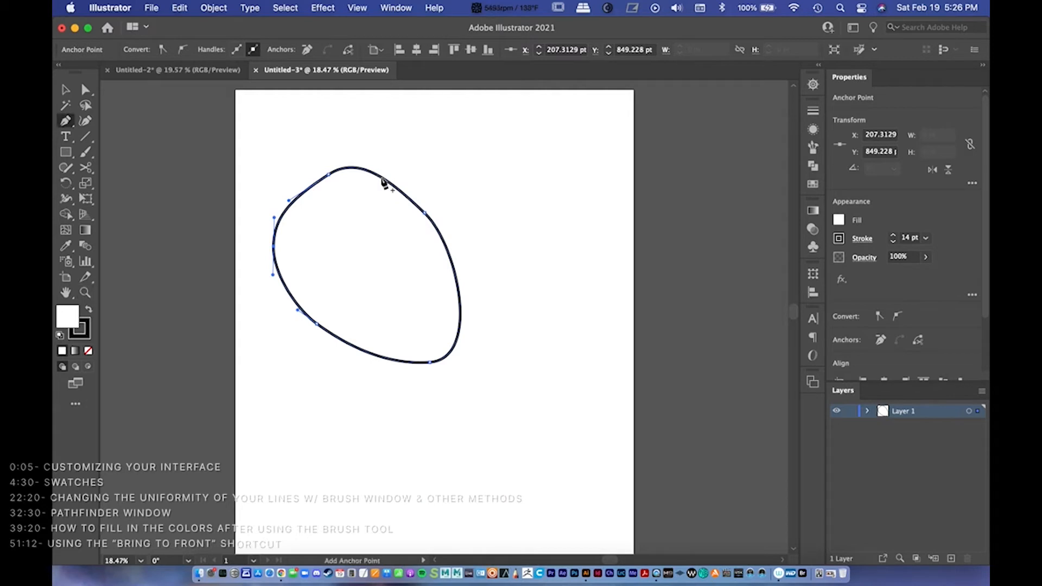
{"action": "left_click", "coordinate": [382, 180]}
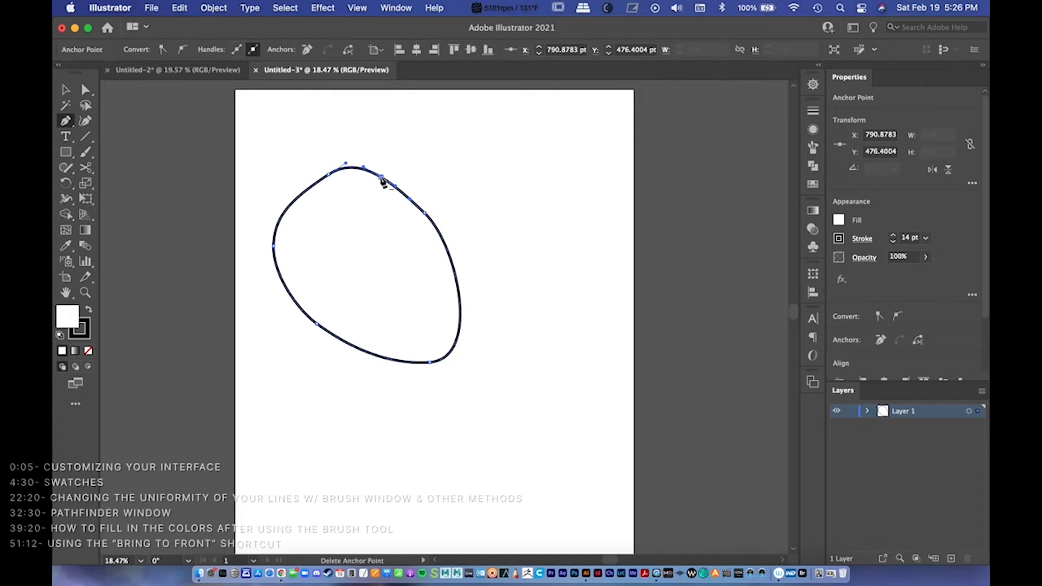
{"action": "left_click", "coordinate": [382, 177]}
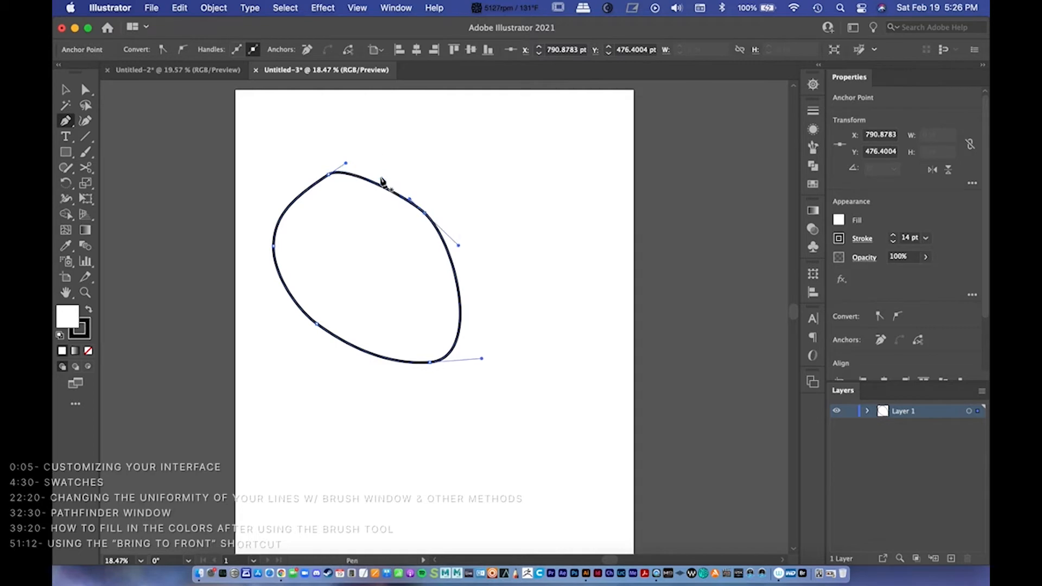
{"action": "left_click", "coordinate": [381, 181]}
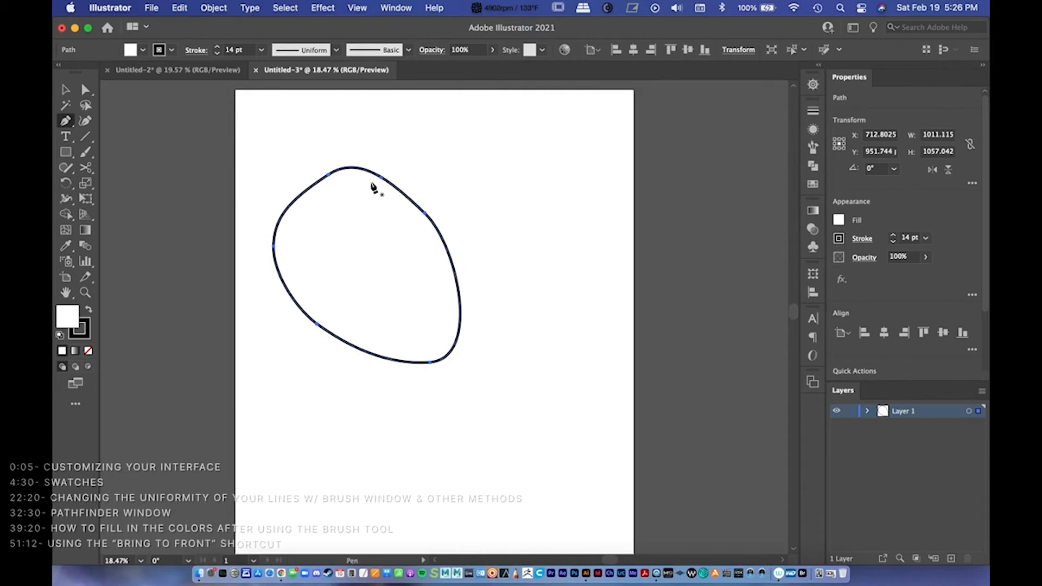
Step: Add extra anchor points along the outline with the Add Anchor Point tool and delete several on its right side
{"action": "key", "text": "plus"}
{"action": "left_click", "coordinate": [400, 194]}
{"action": "left_click", "coordinate": [453, 264]}
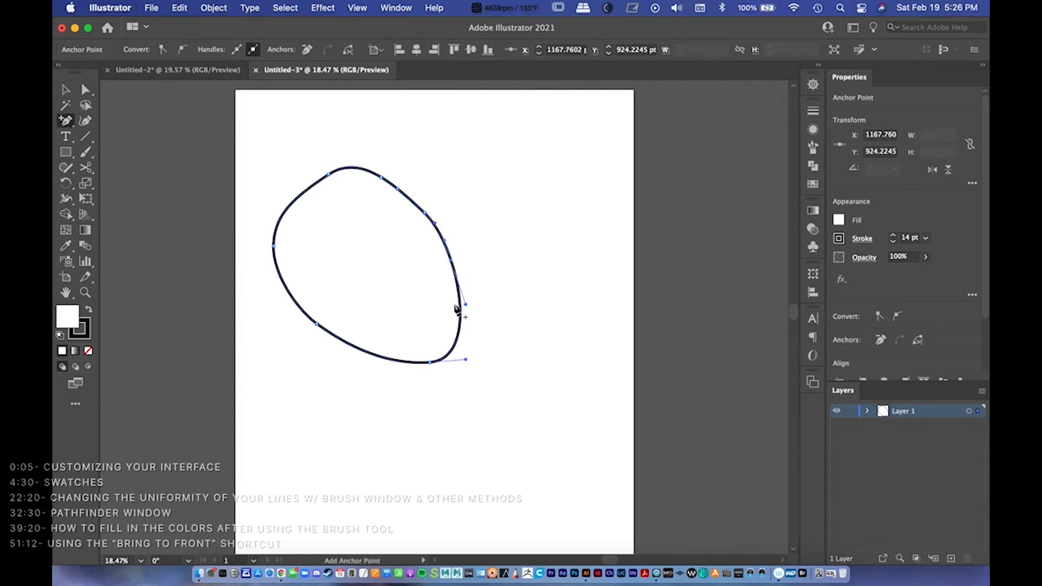
{"action": "left_click", "coordinate": [453, 266]}
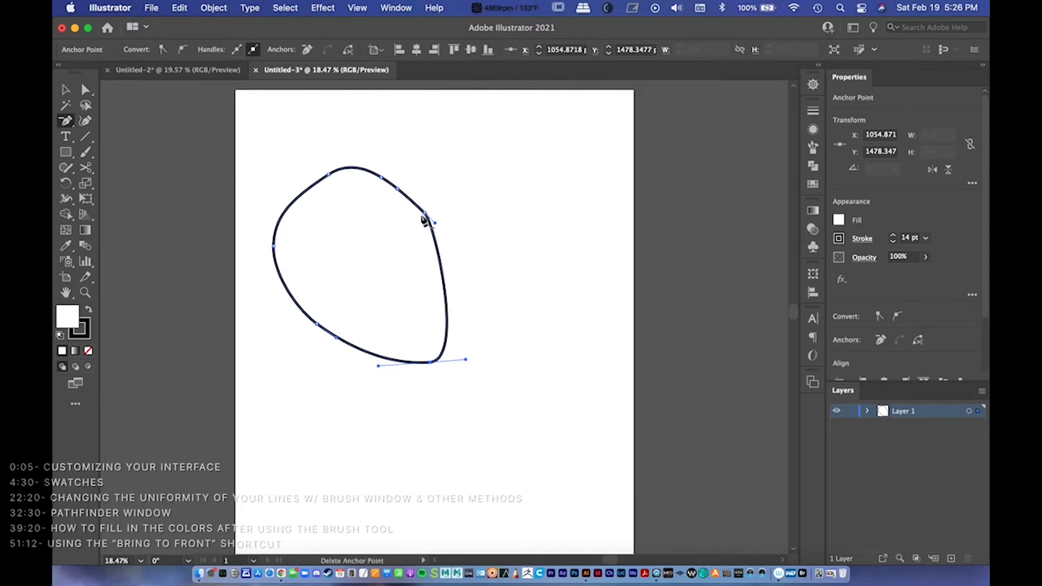
{"action": "left_click", "coordinate": [424, 215]}
Step: Shift the curved shape to the left and delete it from the artboard
{"action": "key", "text": "v"}
{"action": "left_click", "coordinate": [467, 314]}
{"action": "mouse_move", "coordinate": [430, 279]}
{"action": "left_mouse_down"}
{"action": "mouse_move", "coordinate": [445, 269]}
{"action": "mouse_move", "coordinate": [417, 265]}
{"action": "left_mouse_up"}
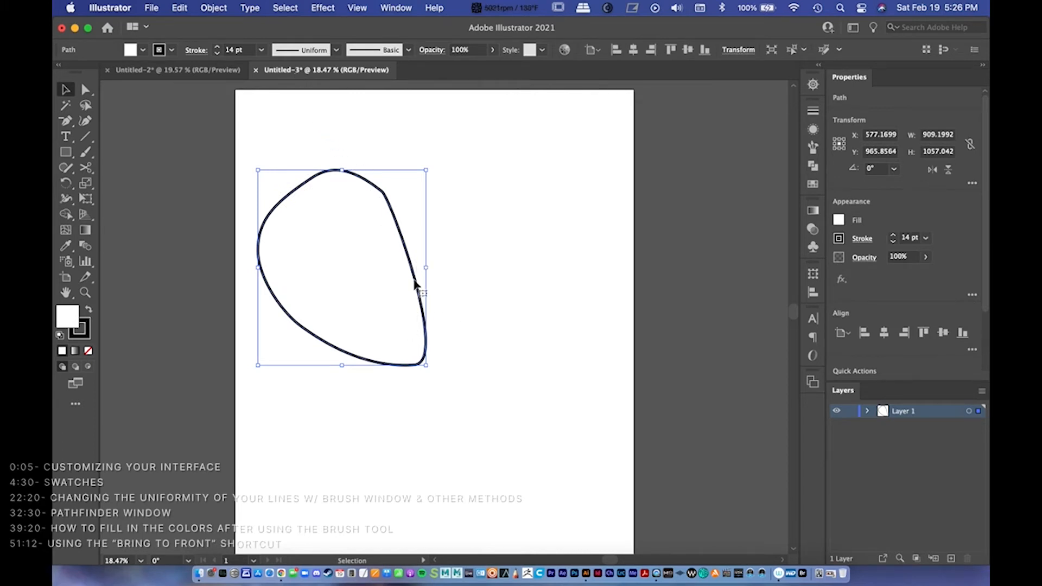
{"action": "key", "text": "Delete"}
Step: Draw a square about 1090 x 1090 pt with the Rectangle tool and shift it slightly left in the artboard's upper half
{"action": "left_click", "coordinate": [65, 153]}
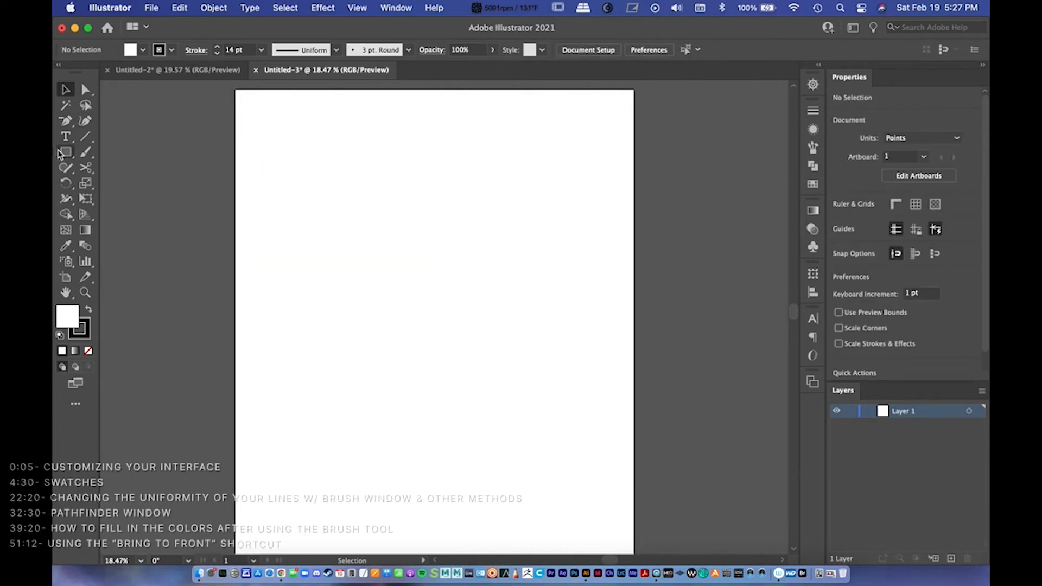
{"action": "left_click_drag", "start_coordinate": [65, 154], "coordinate": [114, 152]}
{"action": "left_click_drag", "start_coordinate": [341, 165], "coordinate": [487, 367]}
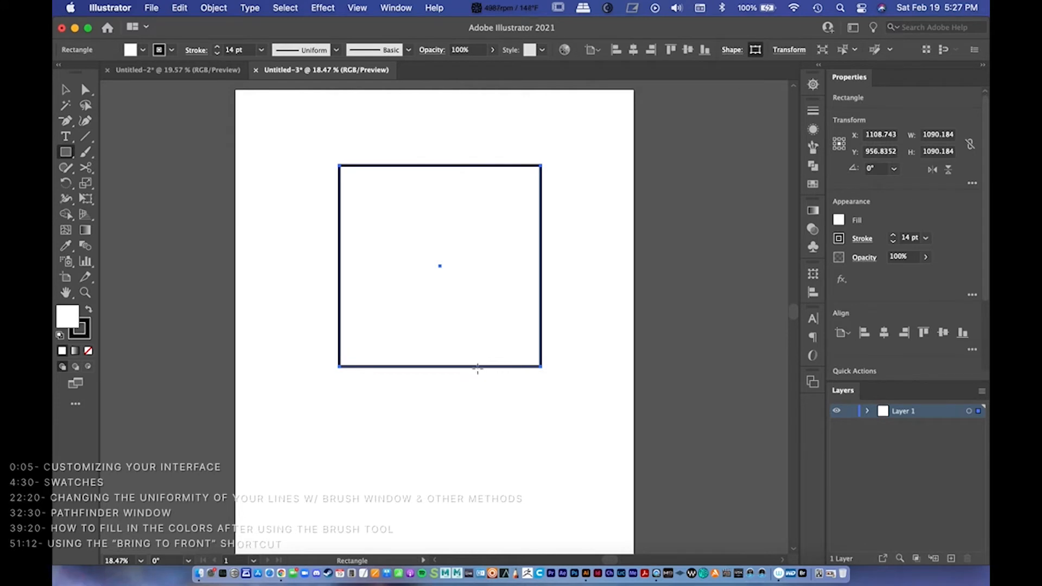
{"action": "key", "text": "v"}
{"action": "left_click", "coordinate": [550, 434]}
{"action": "left_click_drag", "start_coordinate": [539, 314], "coordinate": [513, 311]}
Step: Set the square's stroke weight to 23 pt
{"action": "key", "text": "m"}
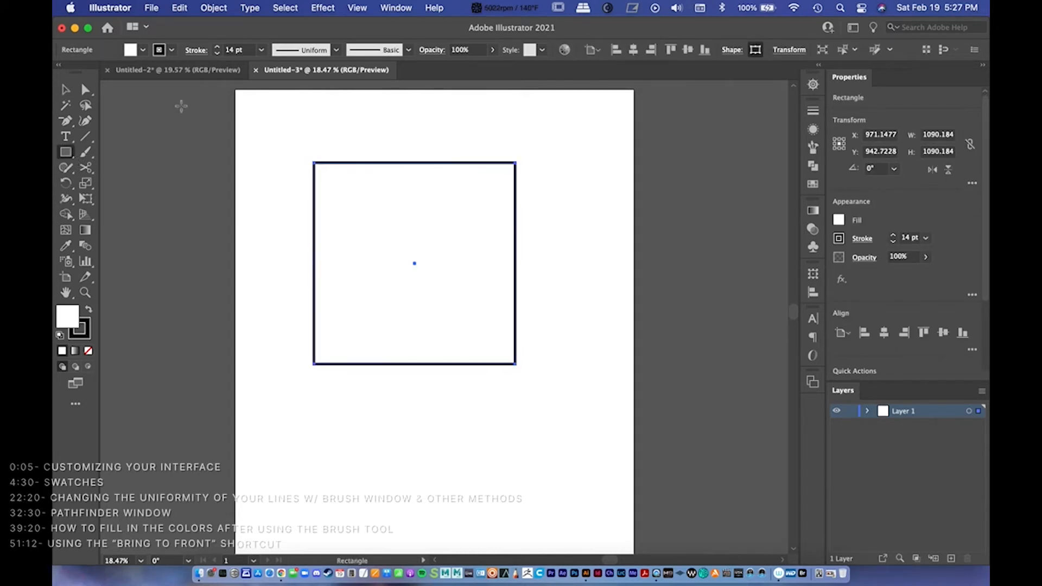
{"action": "left_click", "coordinate": [217, 48]}
{"action": "left_click", "coordinate": [217, 47]}
{"action": "left_click", "coordinate": [217, 47]}
{"action": "left_click", "coordinate": [216, 48]}
{"action": "left_click", "coordinate": [216, 48]}
{"action": "left_click", "coordinate": [216, 47]}
{"action": "left_click", "coordinate": [216, 47]}
{"action": "left_click", "coordinate": [216, 47]}
{"action": "left_click", "coordinate": [216, 47]}
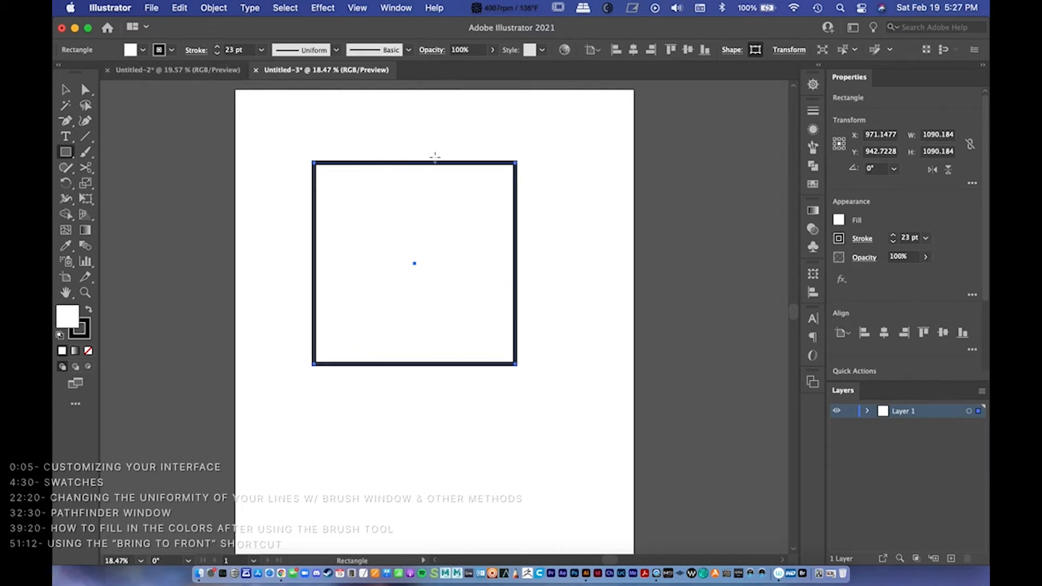
Step: Reselect the square, try a yellow swatch as its fill, and set the fill to None
{"action": "key", "text": "v"}
{"action": "left_click", "coordinate": [530, 211]}
{"action": "left_click", "coordinate": [504, 165]}
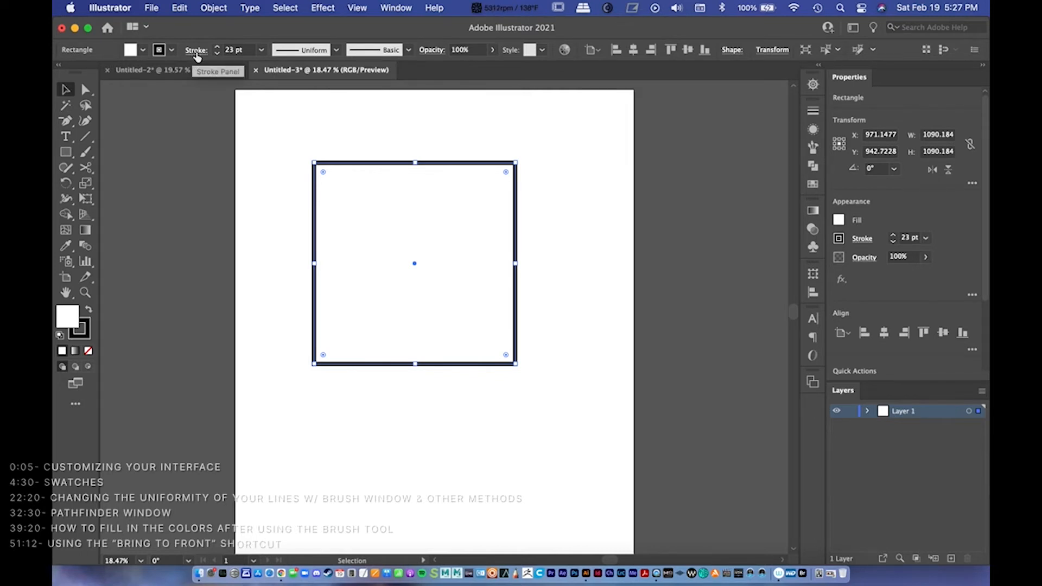
{"action": "left_click", "coordinate": [142, 50]}
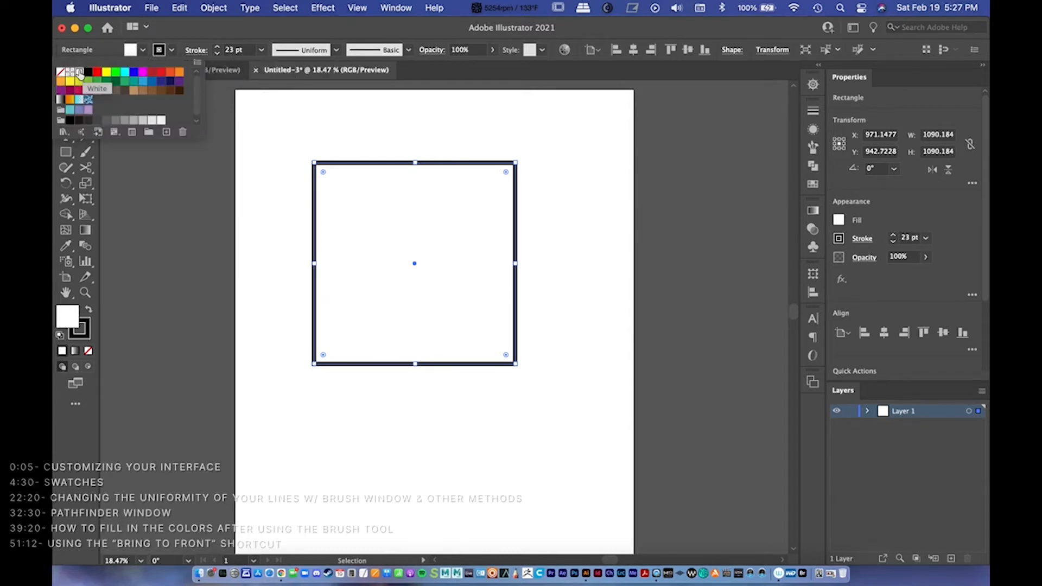
{"action": "left_click", "coordinate": [106, 72]}
{"action": "left_click", "coordinate": [62, 72]}
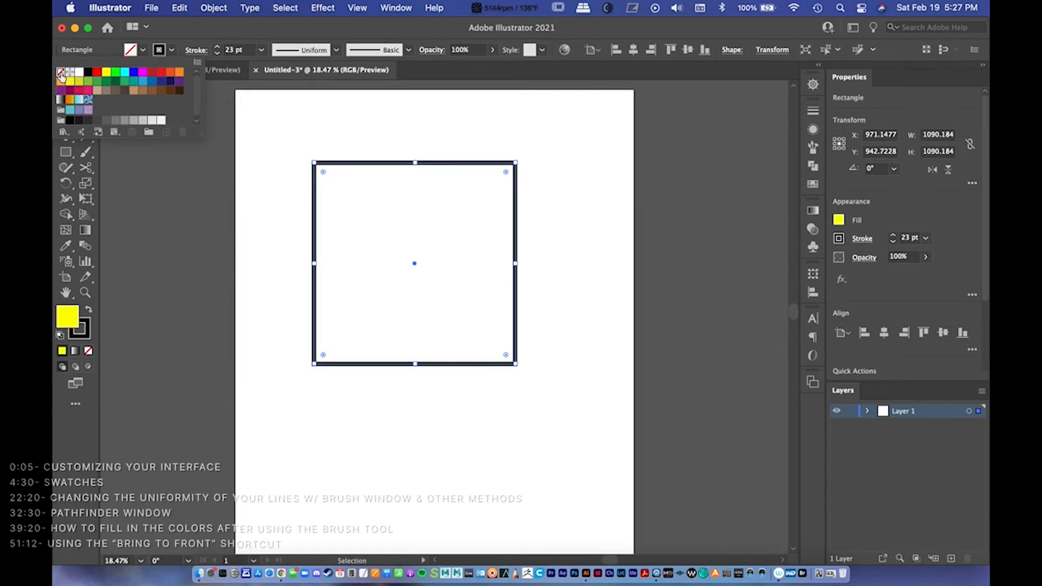
Step: Try a Round Join on the corners of the square's stroke and inspect the upper-left corner up close
{"action": "left_click", "coordinate": [171, 53]}
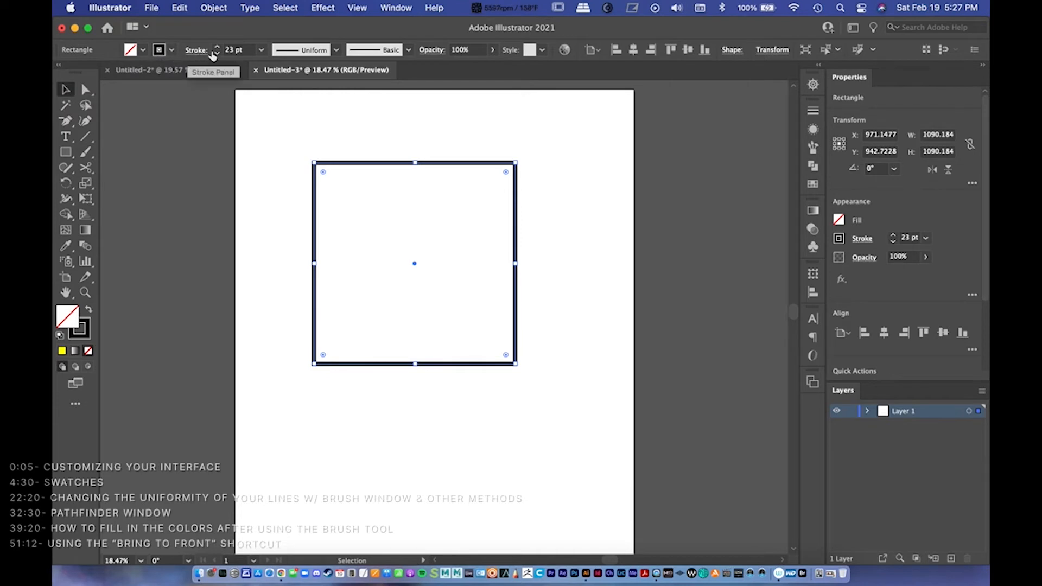
{"action": "left_click", "coordinate": [239, 49]}
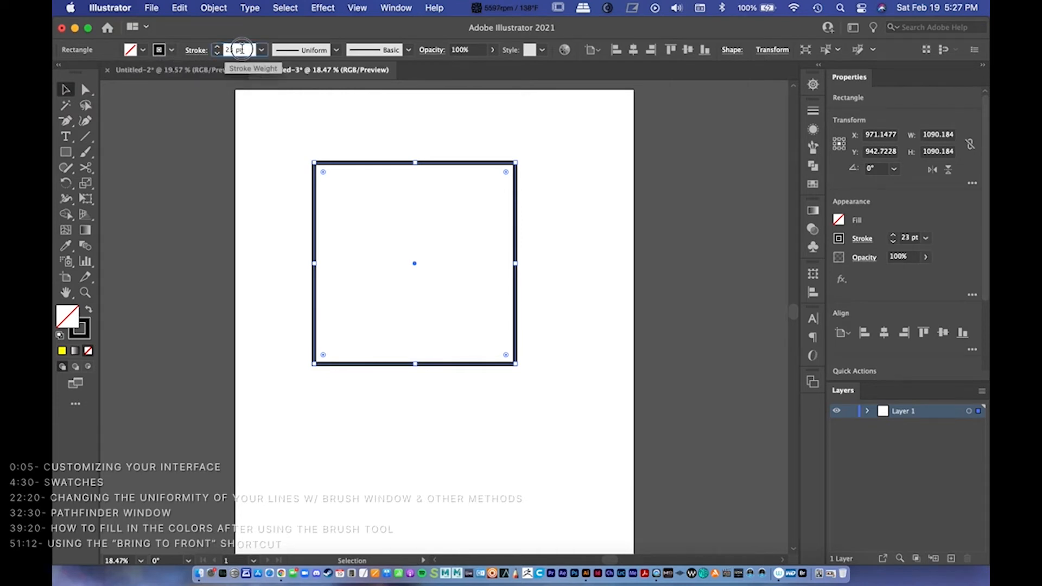
{"action": "left_click", "coordinate": [197, 50]}
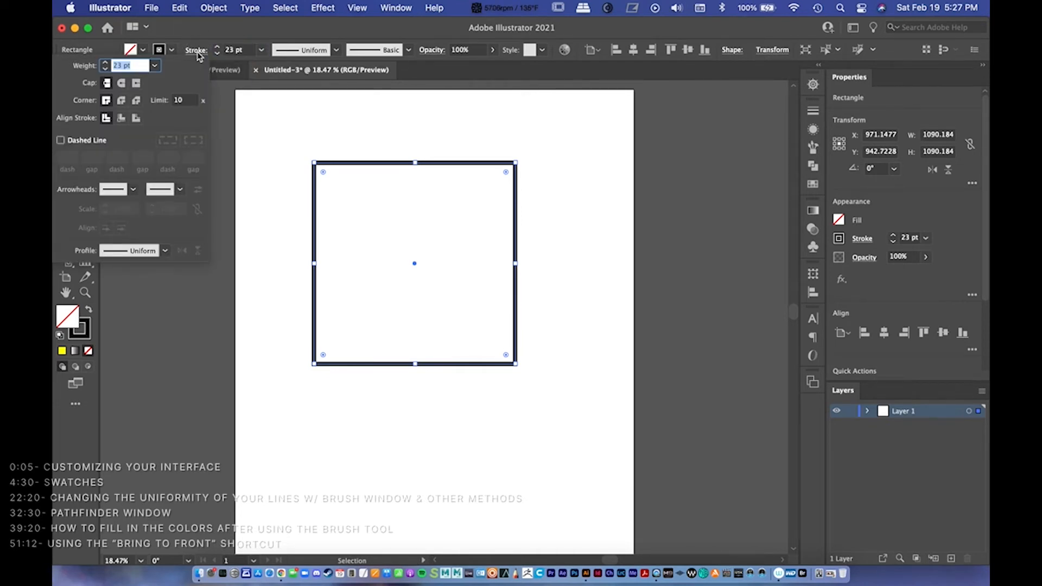
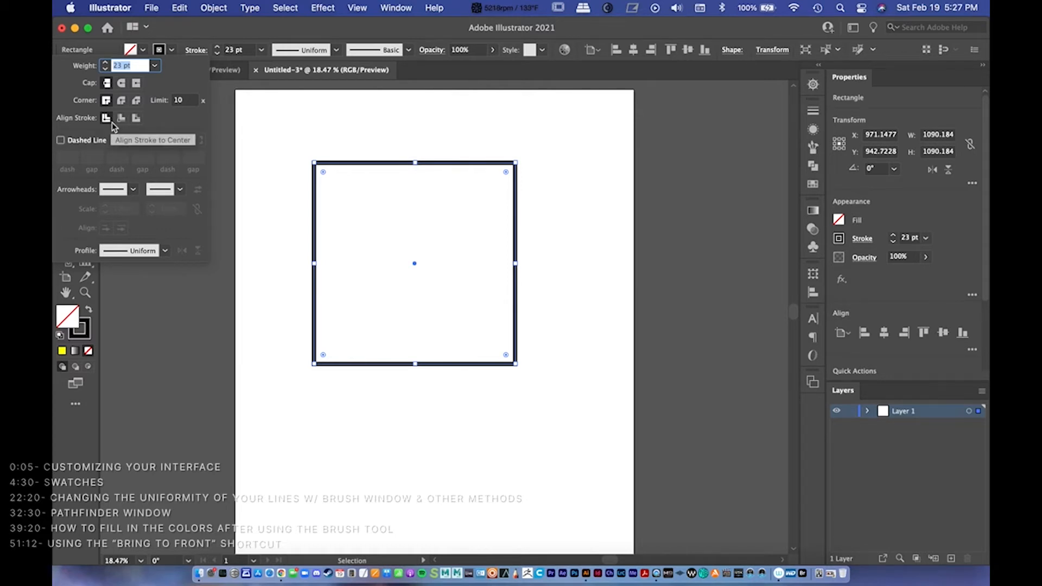
{"action": "left_click", "coordinate": [136, 83]}
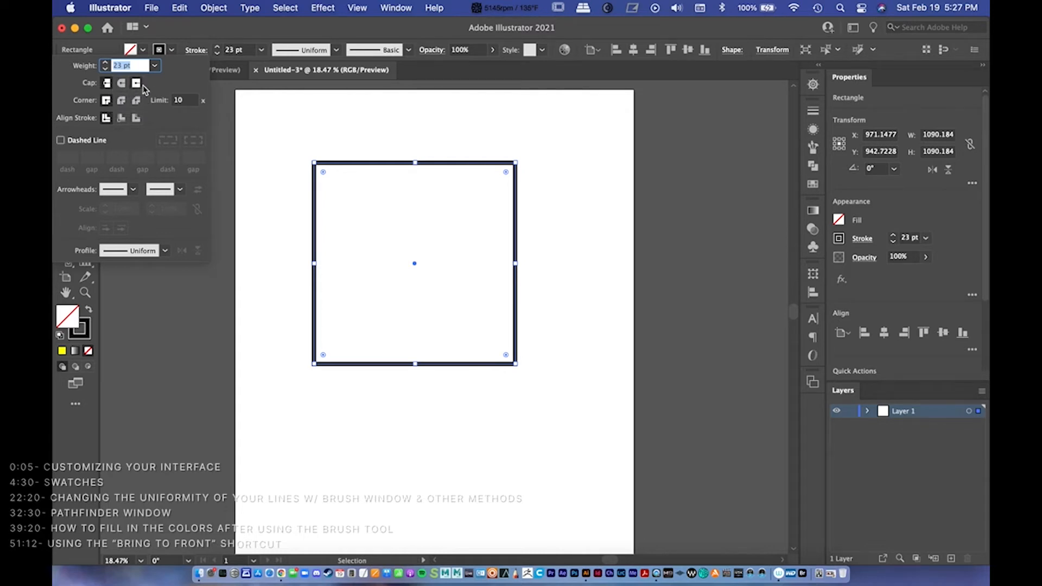
{"action": "left_click", "coordinate": [119, 101]}
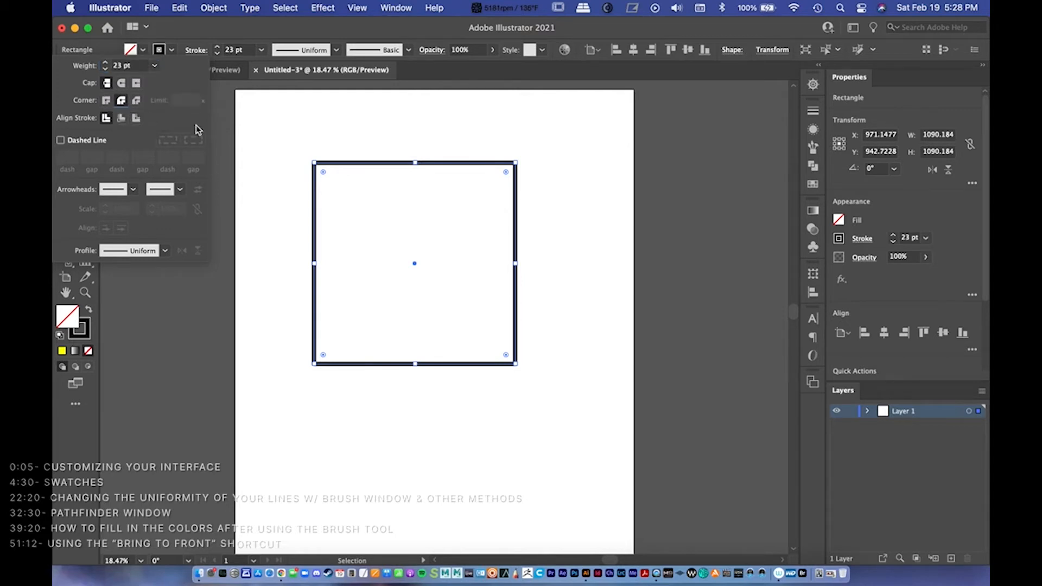
{"action": "left_click", "coordinate": [334, 205]}
{"action": "mouse_move", "coordinate": [300, 172]}
{"action": "left_mouse_down"}
{"action": "mouse_move", "coordinate": [387, 162]}
{"action": "mouse_move", "coordinate": [291, 168]}
{"action": "mouse_move", "coordinate": [397, 137]}
{"action": "mouse_move", "coordinate": [385, 309]}
{"action": "mouse_move", "coordinate": [384, 277]}
{"action": "left_mouse_up"}
{"action": "key", "text": "z"}
{"action": "key", "text": "v"}
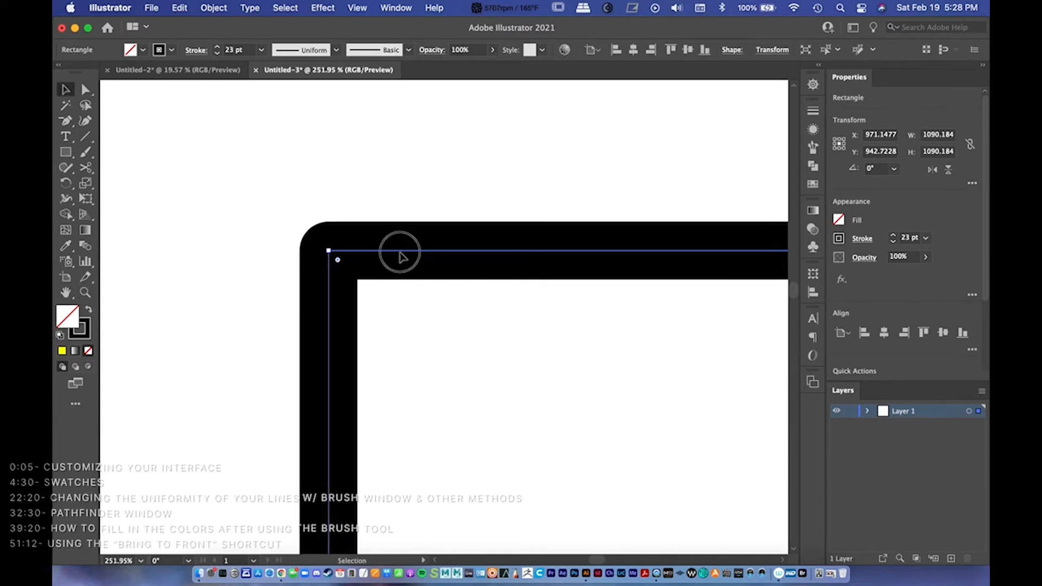
Step: Compare the miter, round and bevel corner joins on the square's stroke, finishing with Miter Join
{"action": "left_click", "coordinate": [196, 49]}
{"action": "left_click", "coordinate": [107, 102]}
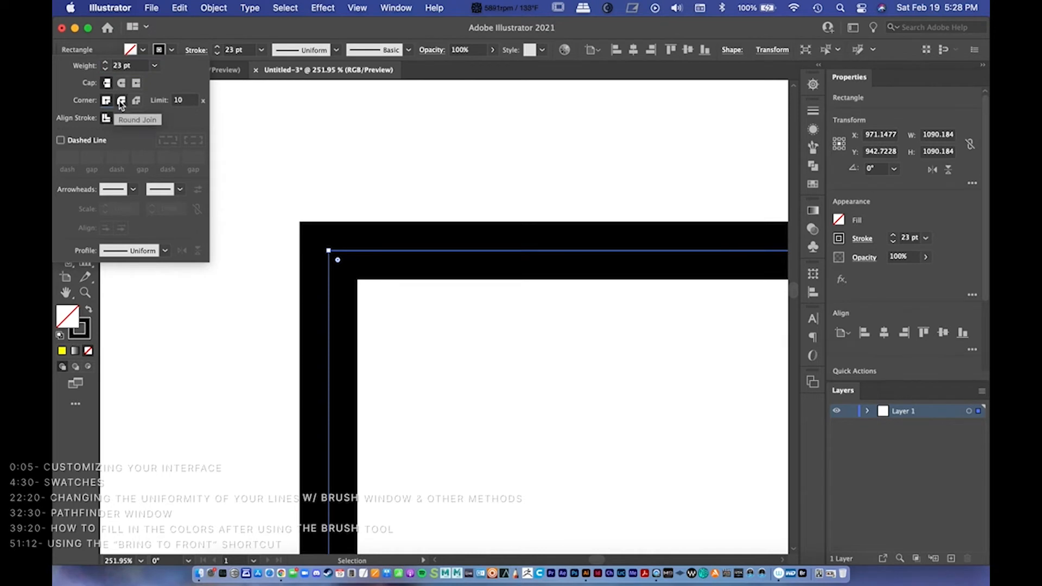
{"action": "left_click", "coordinate": [121, 102]}
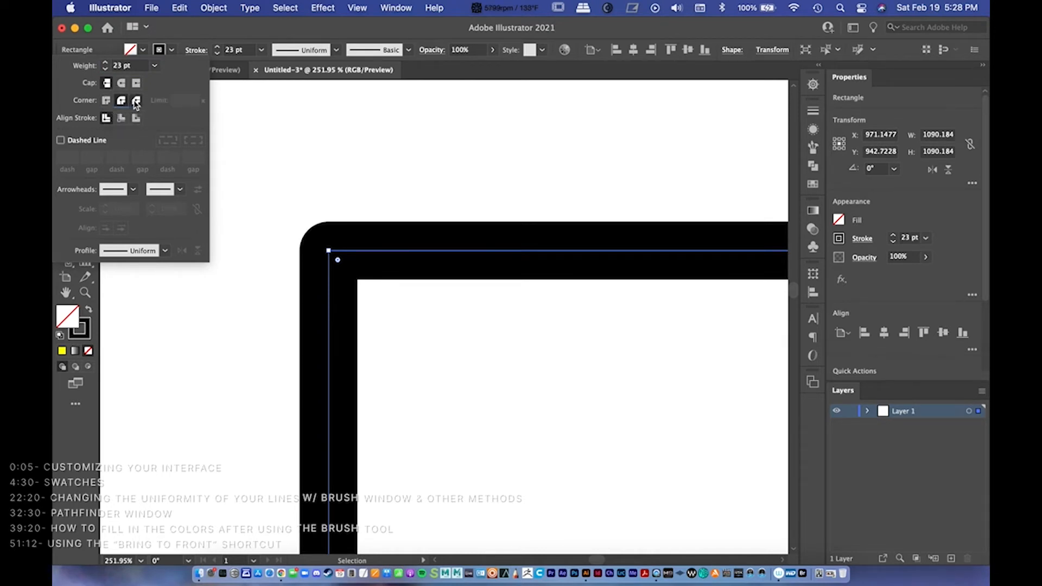
{"action": "left_click", "coordinate": [136, 101]}
{"action": "left_click", "coordinate": [108, 103]}
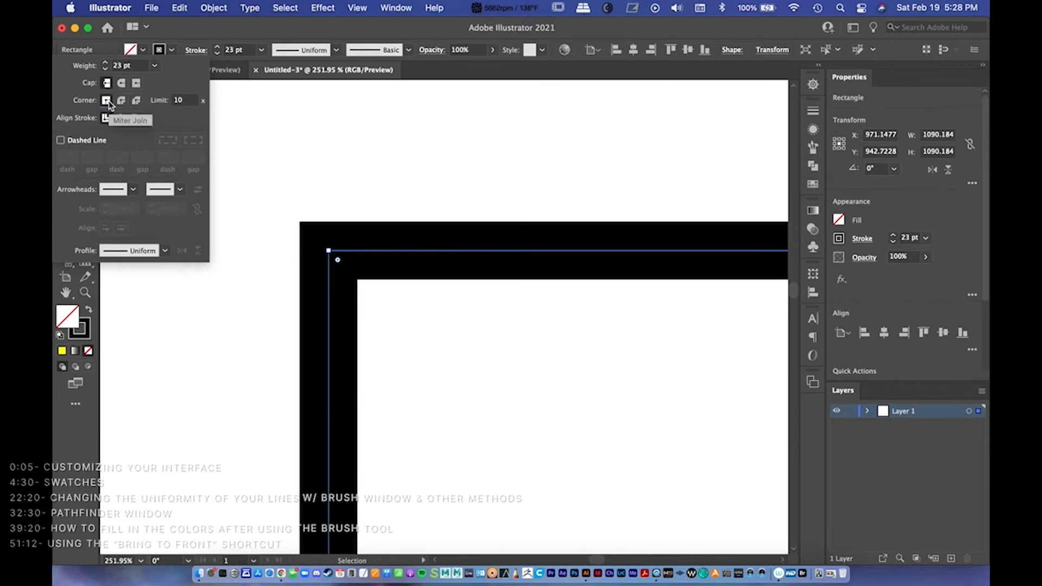
Step: Set the miter limit of the square's stroke to 25
{"action": "left_click", "coordinate": [185, 100]}
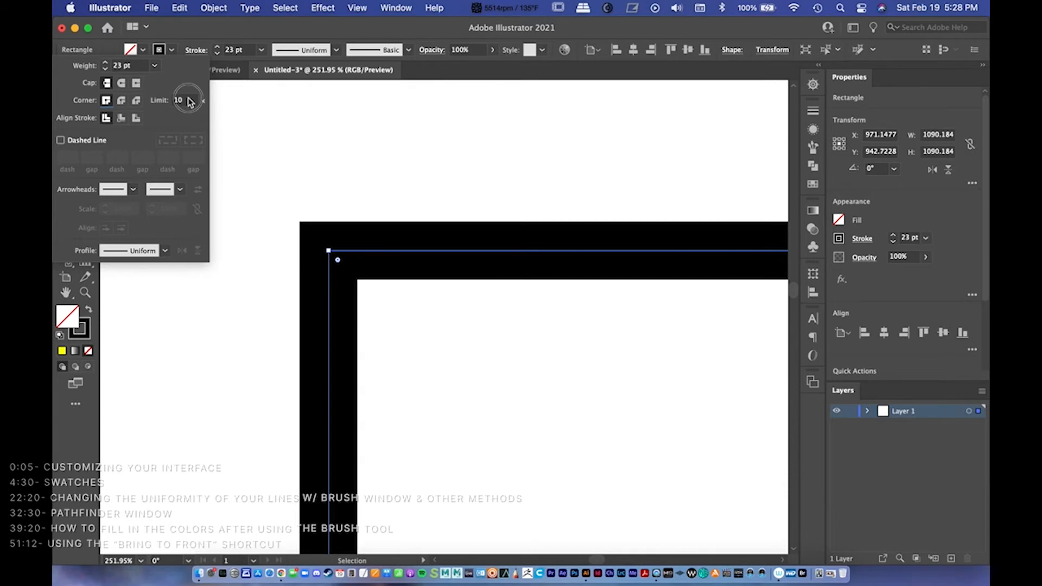
{"action": "type", "text": "25"}
{"action": "key", "text": "Return"}
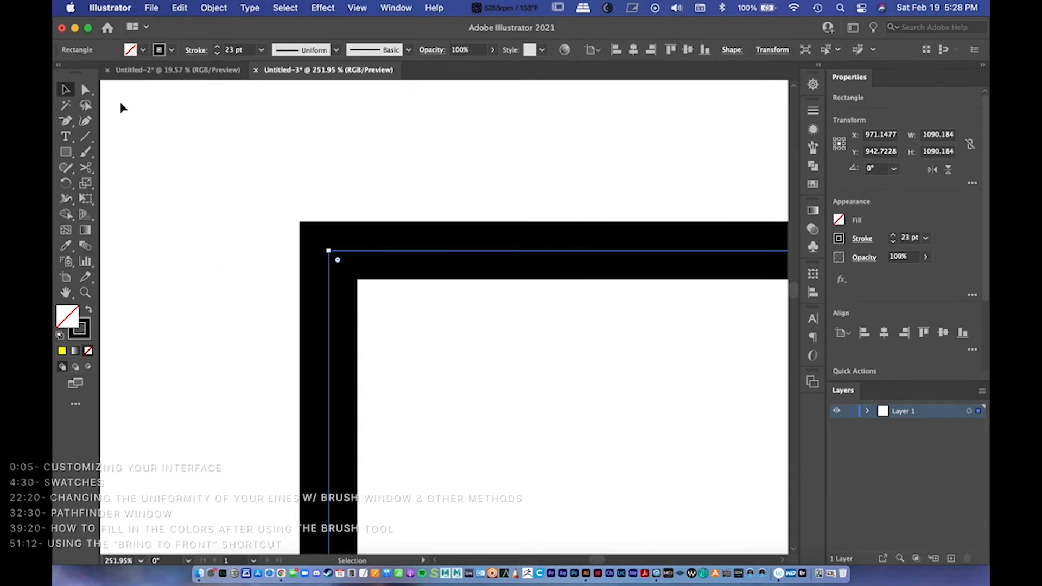
Step: Cycle the square's stroke corners through Round Join and Bevel Join again, and return them to Miter Join
{"action": "left_click", "coordinate": [200, 52]}
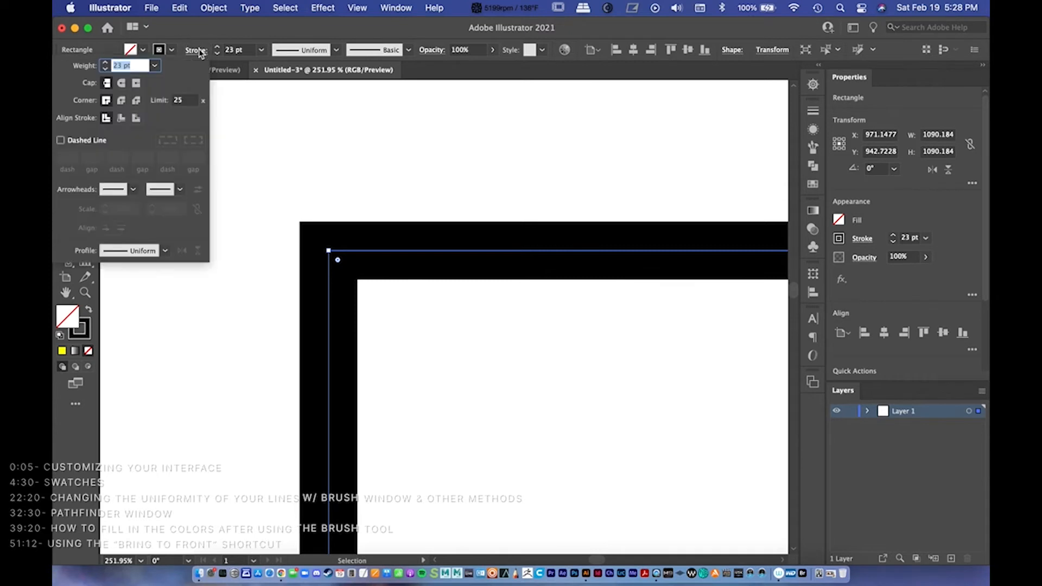
{"action": "left_click", "coordinate": [121, 103]}
{"action": "left_click", "coordinate": [136, 103]}
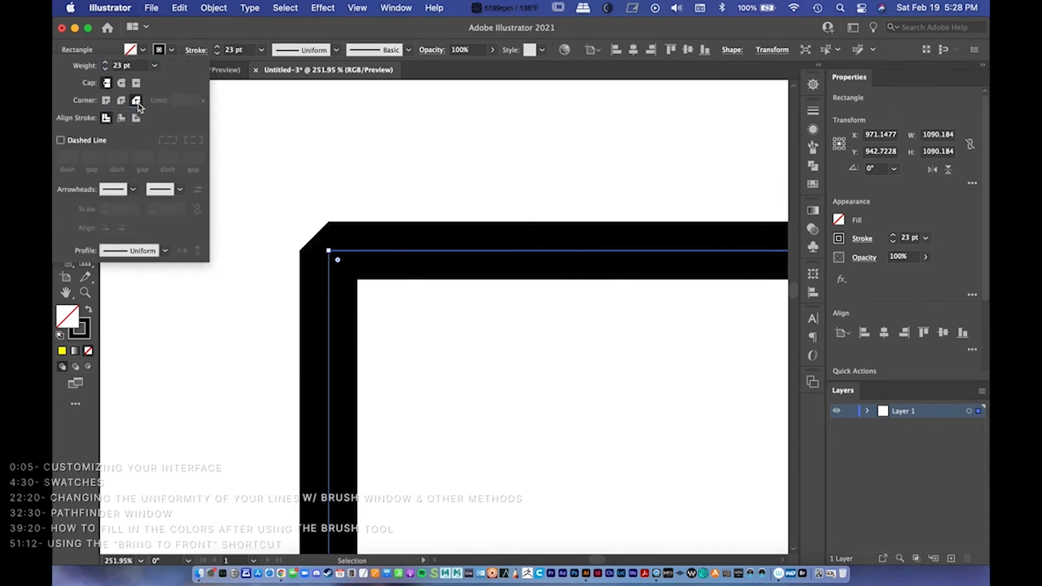
{"action": "left_click", "coordinate": [124, 103]}
{"action": "left_click", "coordinate": [112, 101]}
{"action": "left_click", "coordinate": [184, 91]}
{"action": "left_click", "coordinate": [157, 82]}
{"action": "left_click", "coordinate": [387, 255]}
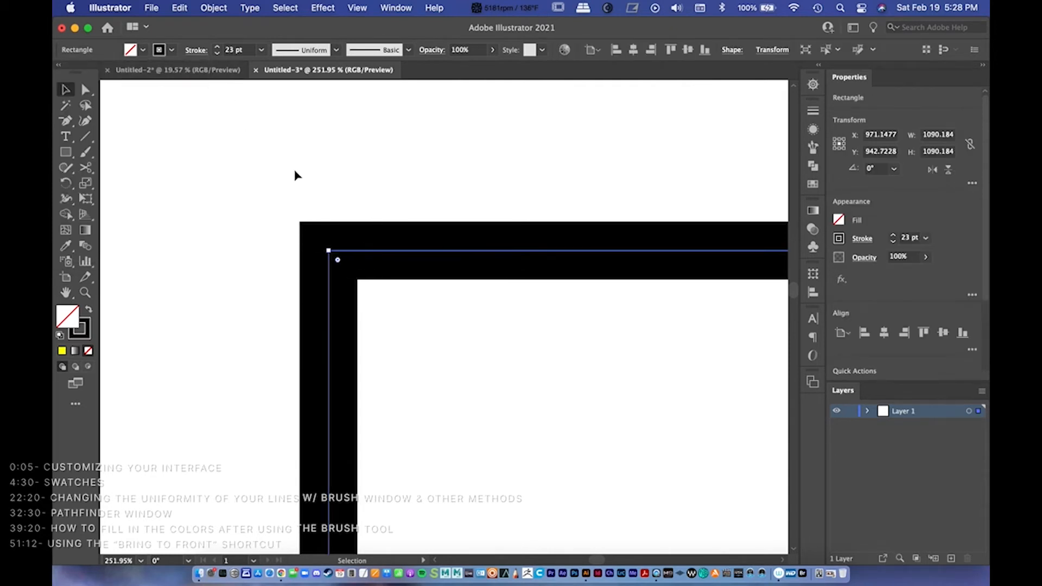
Step: Try aligning the square's stroke to the inside and outside of its path, and restore center alignment
{"action": "left_click", "coordinate": [193, 51]}
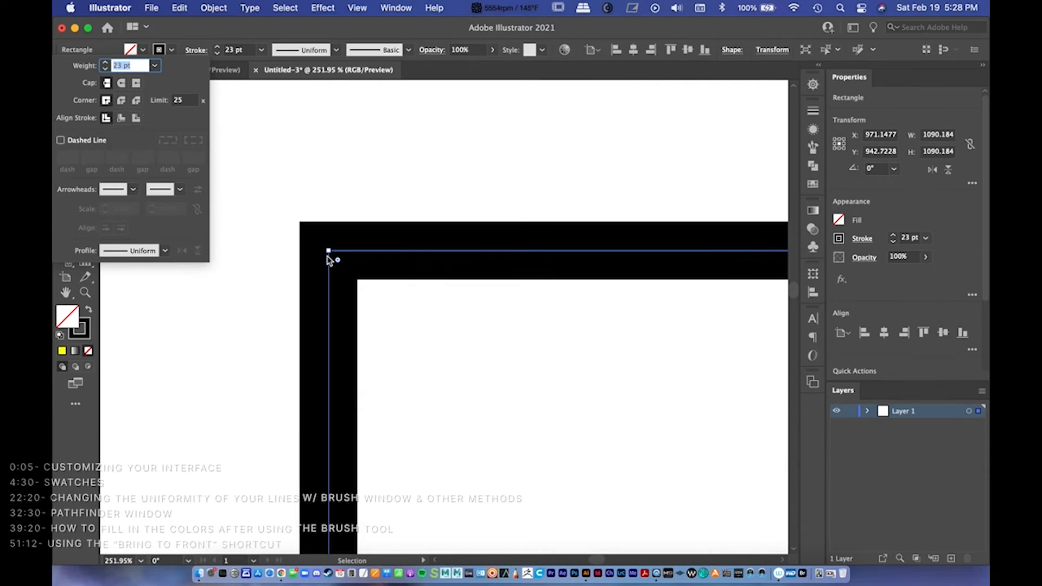
{"action": "left_click", "coordinate": [121, 118]}
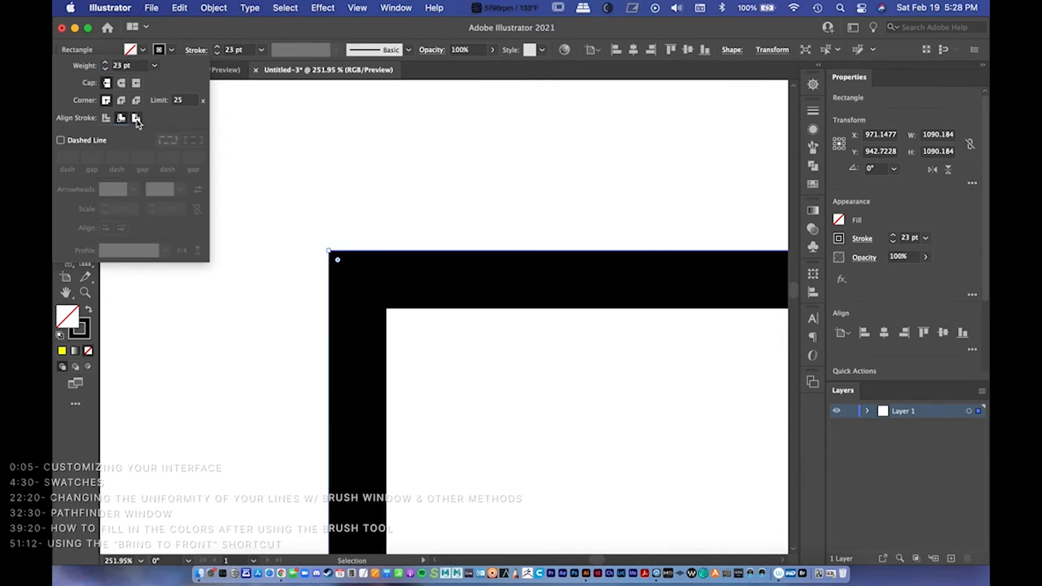
{"action": "left_click", "coordinate": [136, 119]}
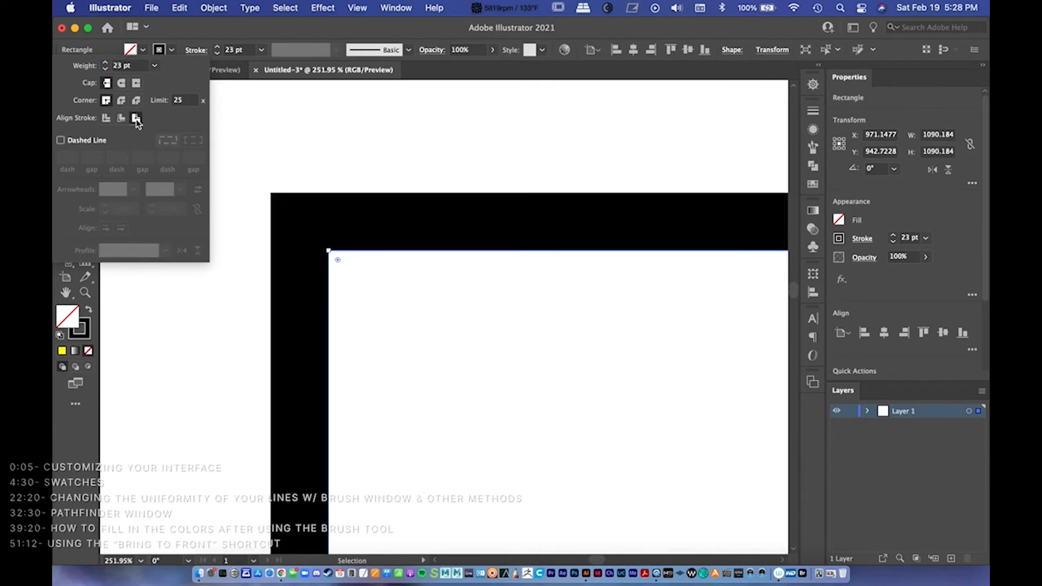
{"action": "left_click", "coordinate": [106, 119]}
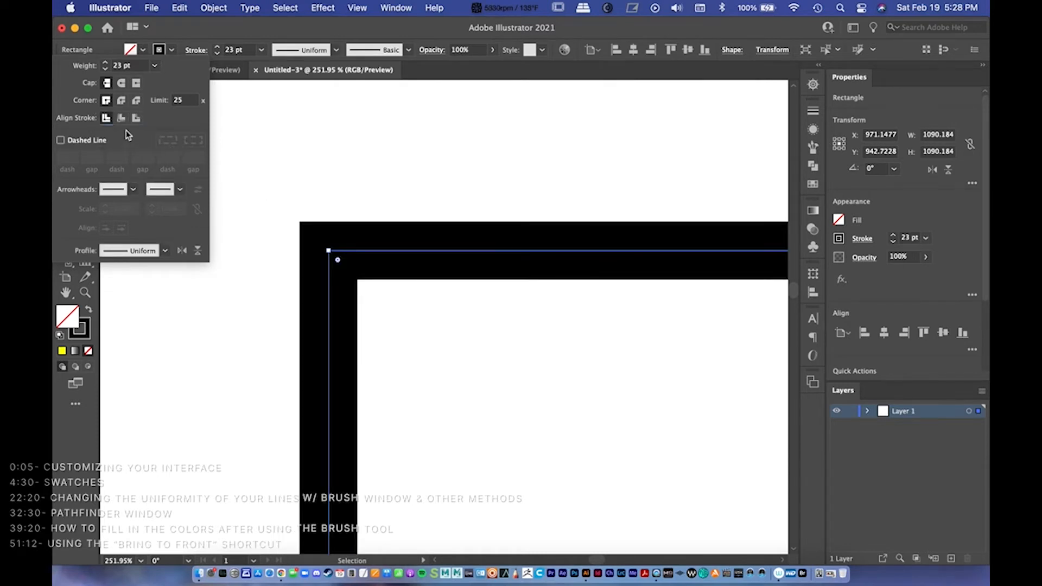
Step: Make the square's stroke a dashed line with a dash length of 24 pt
{"action": "left_click", "coordinate": [61, 141]}
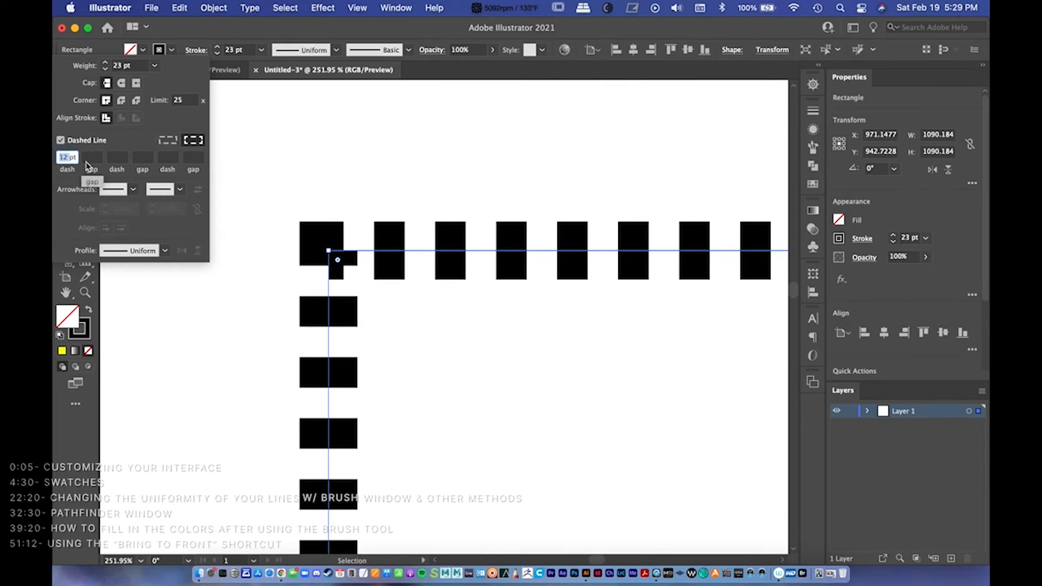
{"action": "type", "text": "24"}
{"action": "key", "text": "Return"}
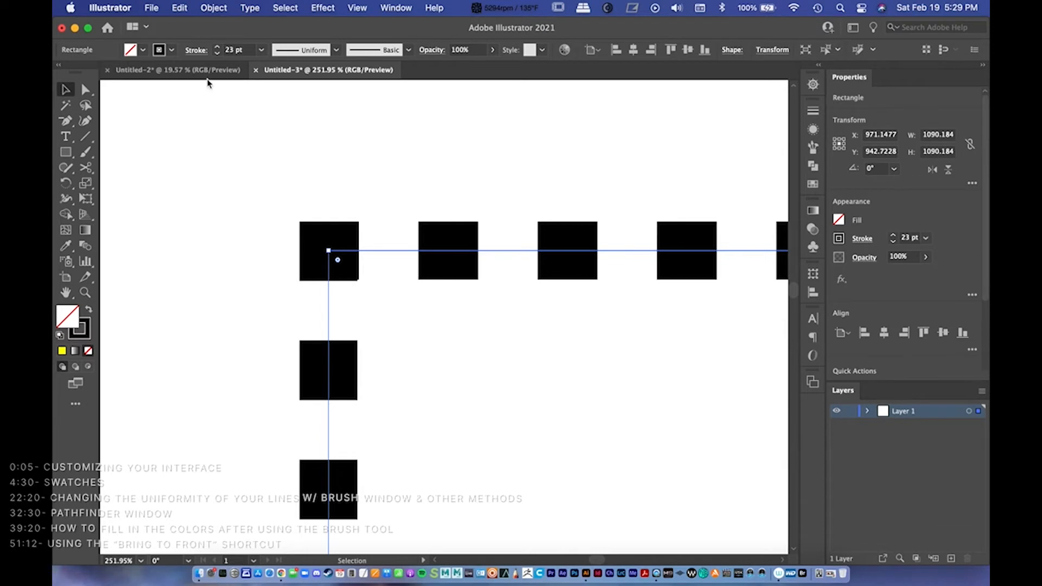
Step: Shorten the dashes of the square's stroke to 5 pt and view the whole dashed outline
{"action": "left_click", "coordinate": [196, 50]}
{"action": "left_click", "coordinate": [68, 157]}
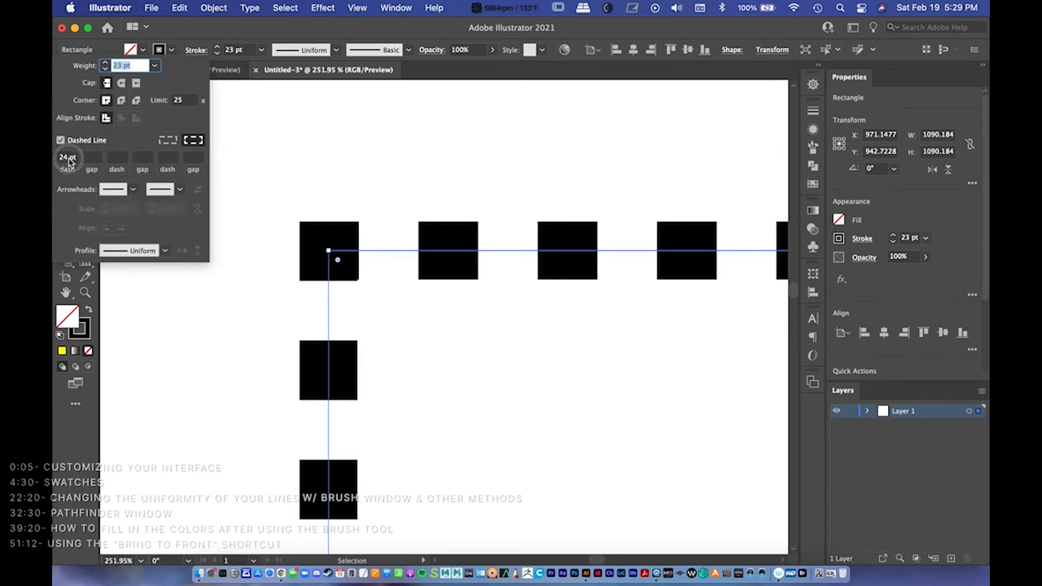
{"action": "type", "text": "5"}
{"action": "key", "text": "Return"}
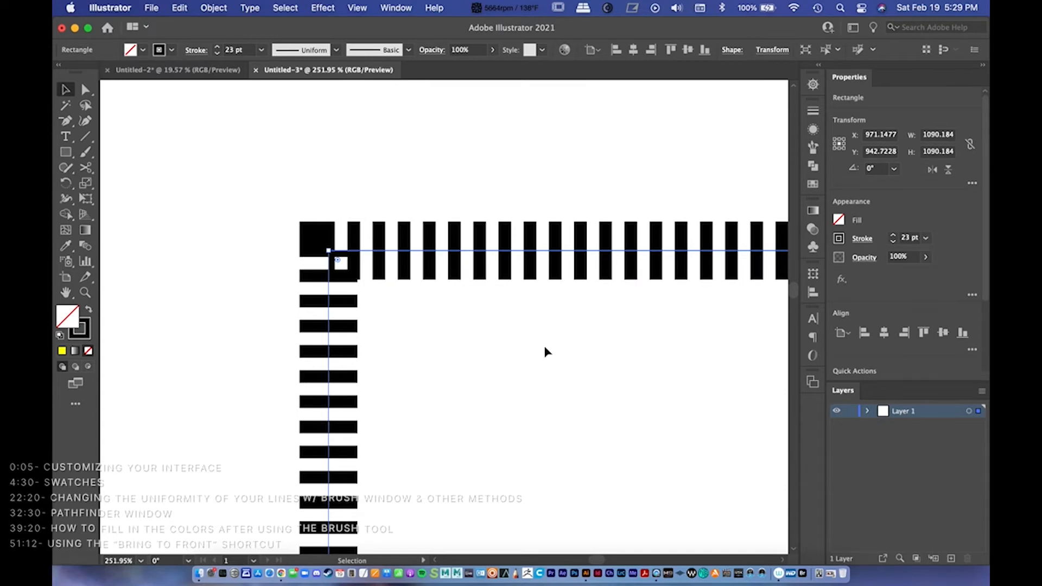
{"action": "key", "text": "z"}
{"action": "left_click", "coordinate": [553, 351], "text": "alt"}
{"action": "left_click_drag", "start_coordinate": [611, 372], "coordinate": [160, 262]}
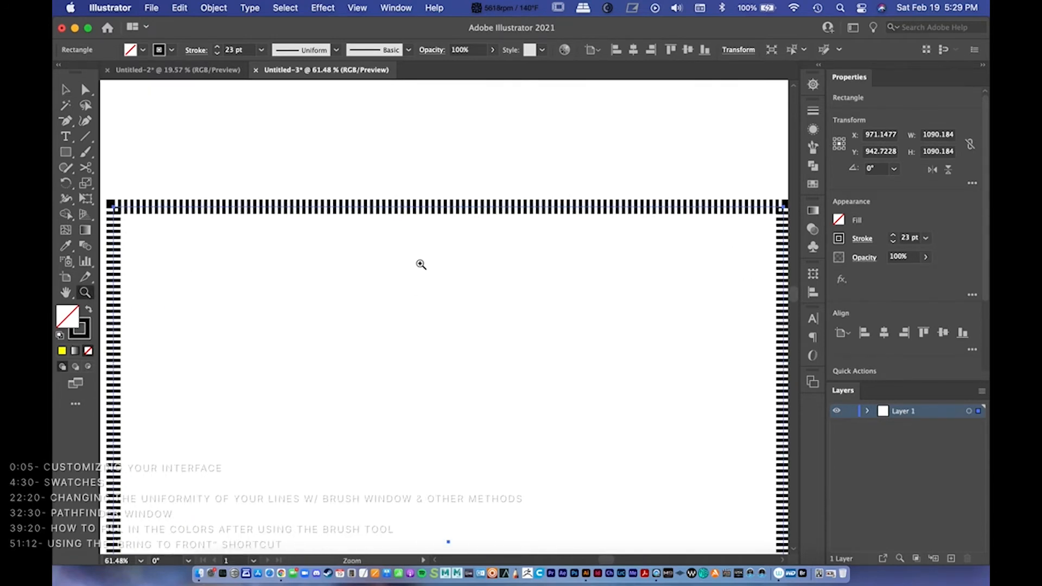
{"action": "left_click", "coordinate": [325, 272], "text": "alt"}
{"action": "left_click_drag", "start_coordinate": [444, 279], "coordinate": [433, 263]}
{"action": "key", "text": "v"}
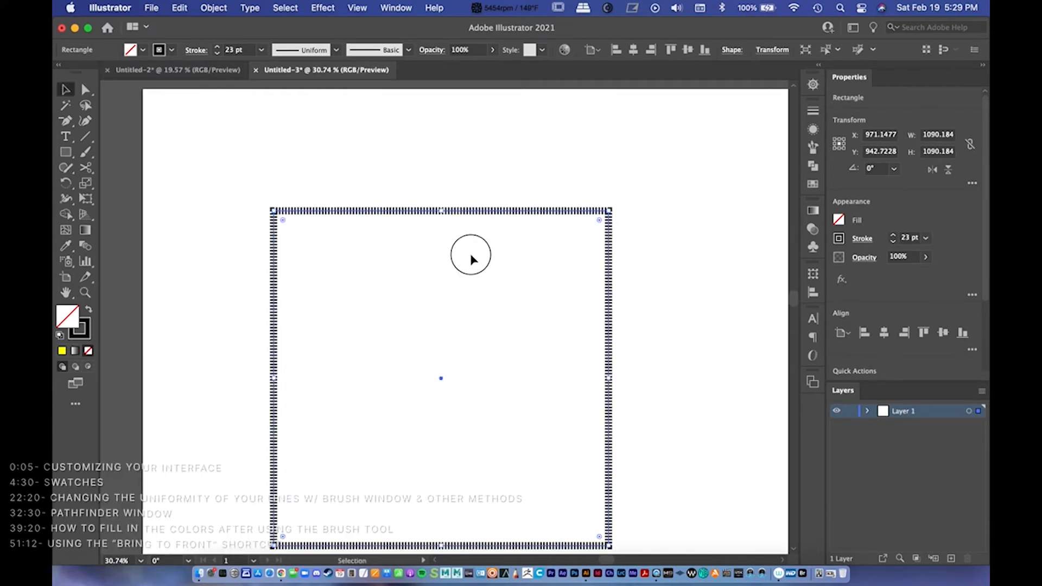
{"action": "left_click", "coordinate": [471, 259]}
{"action": "left_click", "coordinate": [515, 211]}
Step: Turn off the square's dashed line and apply the elliptical width profile that tapers at both ends, checking the deselected result
{"action": "left_click", "coordinate": [196, 50]}
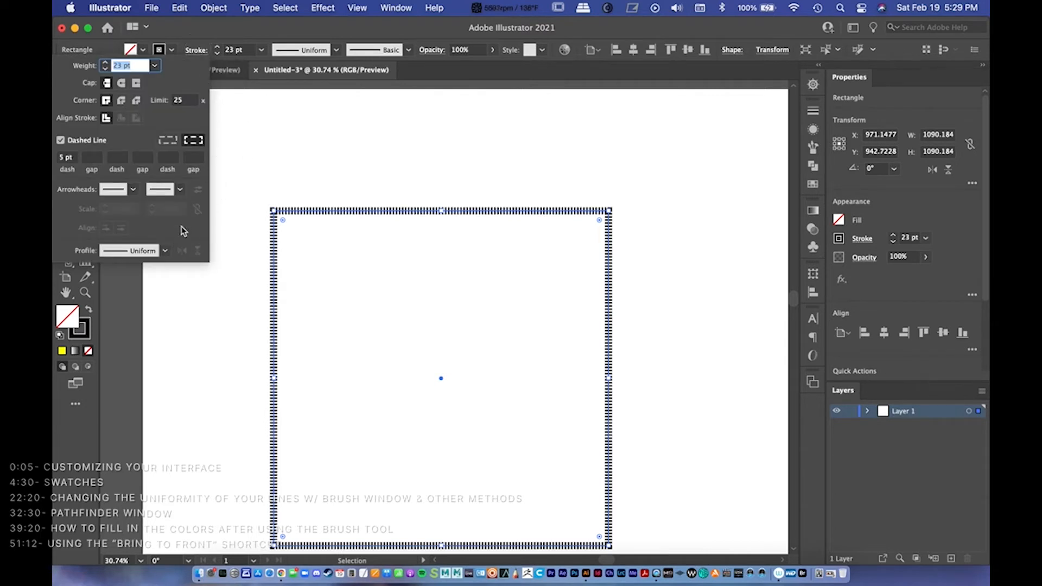
{"action": "left_click", "coordinate": [164, 250]}
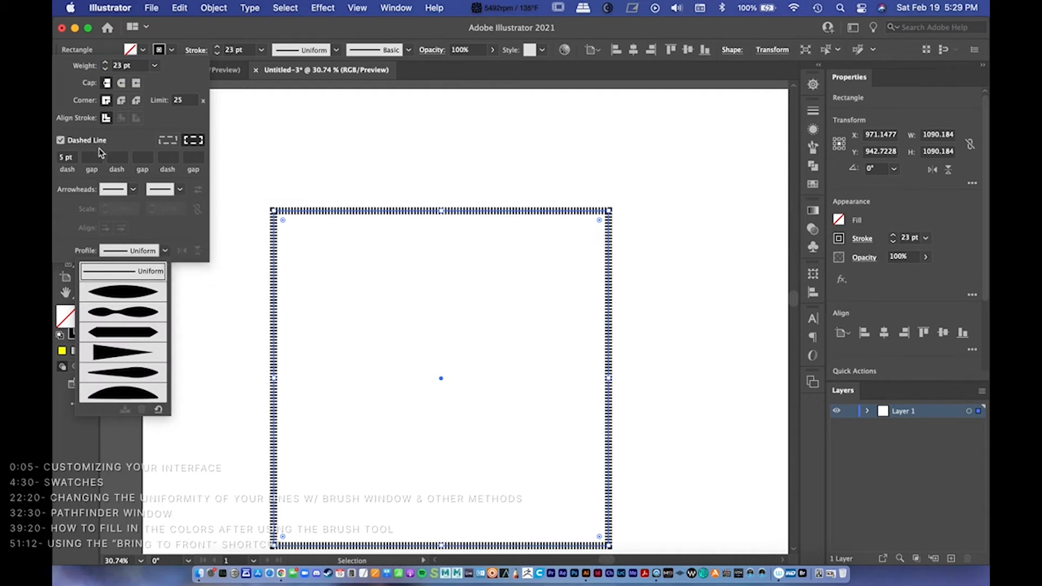
{"action": "left_click", "coordinate": [60, 141]}
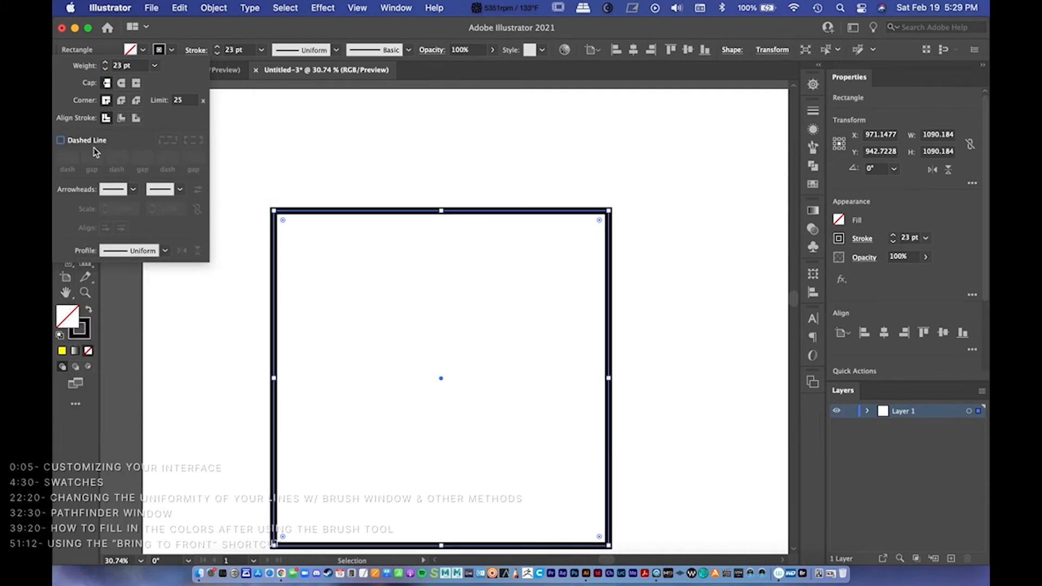
{"action": "left_click", "coordinate": [165, 251]}
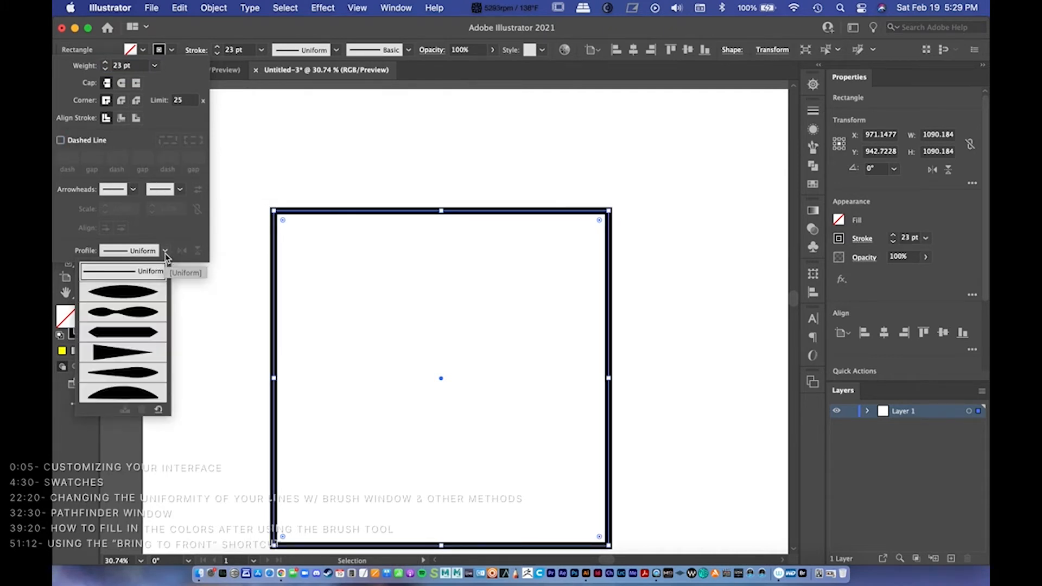
{"action": "left_click", "coordinate": [131, 299]}
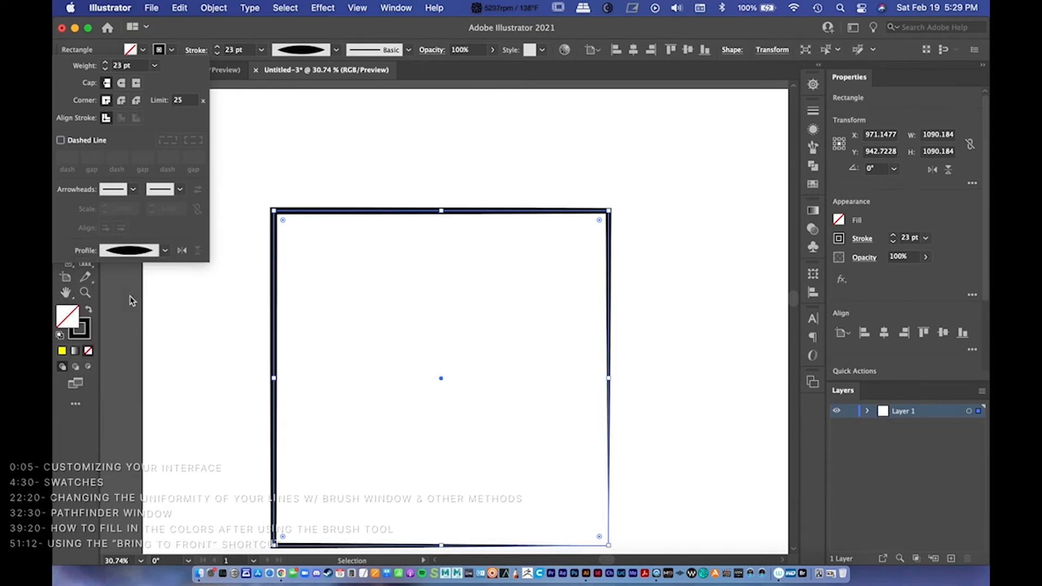
{"action": "left_click", "coordinate": [458, 345]}
{"action": "scroll", "coordinate": [458, 345], "scroll_direction": "down", "scroll_amount": 4}
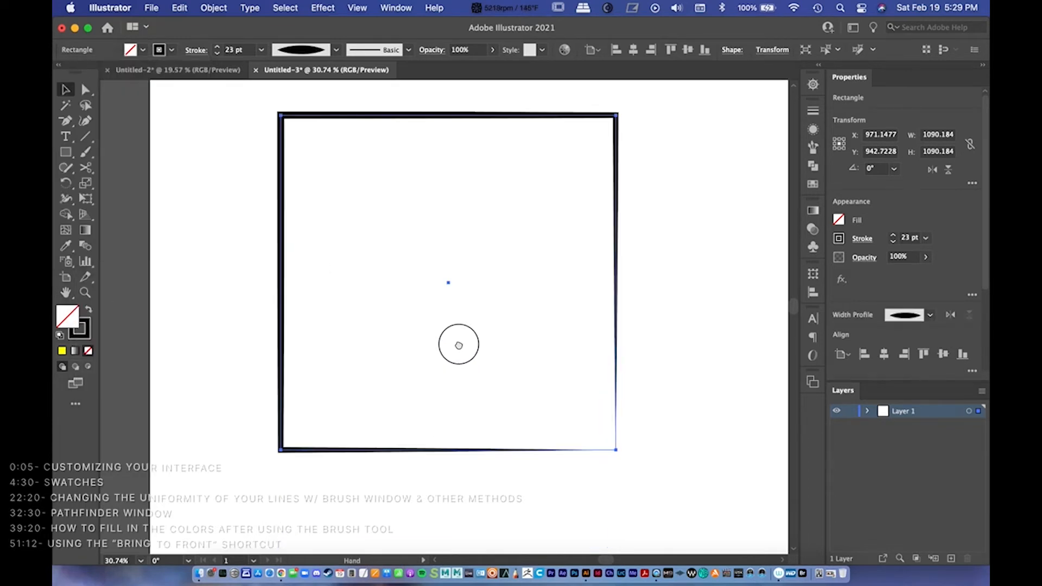
{"action": "left_click", "coordinate": [707, 391]}
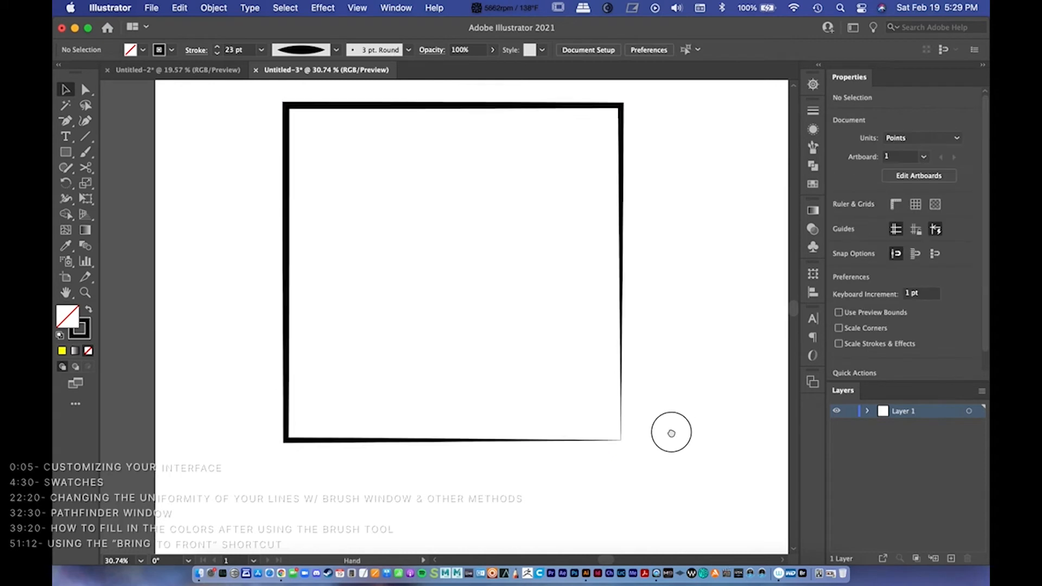
{"action": "scroll", "coordinate": [669, 430], "scroll_direction": "up", "scroll_amount": 2}
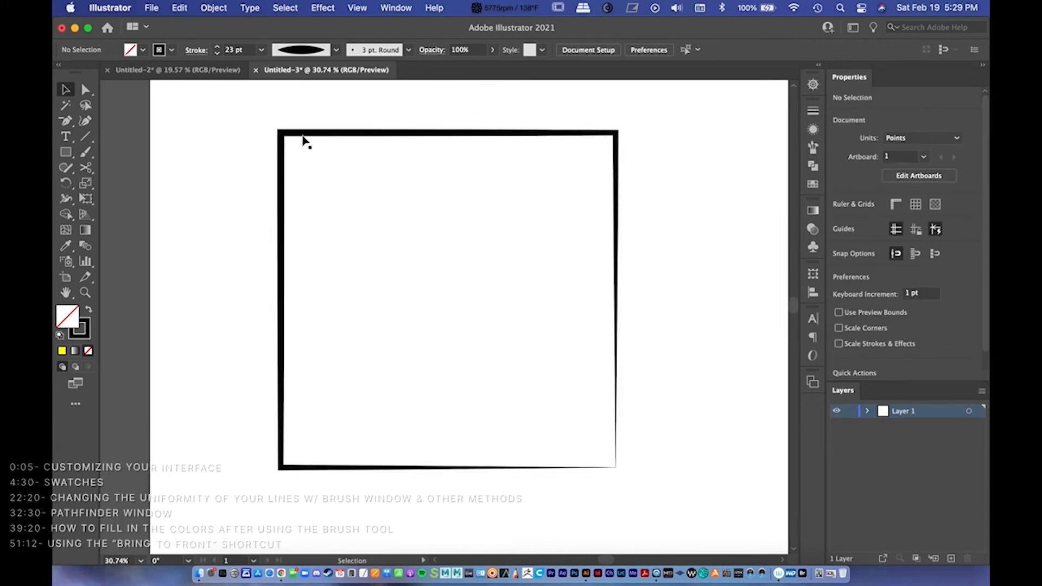
Step: Try to change the stroke to the width profile with two bulges and a narrow middle
{"action": "left_click", "coordinate": [337, 49]}
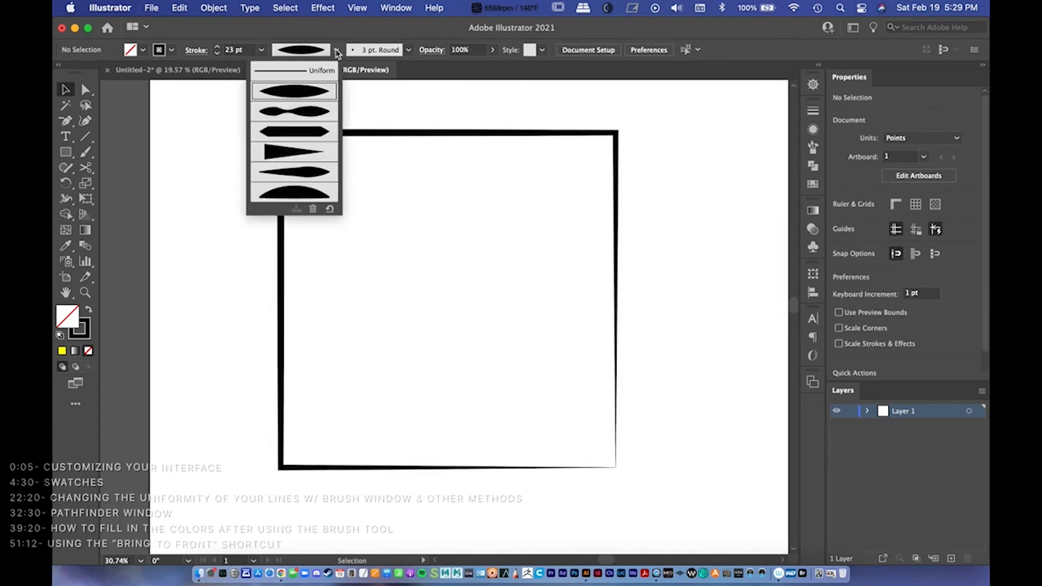
{"action": "left_click", "coordinate": [299, 114]}
{"action": "left_click", "coordinate": [363, 133]}
{"action": "left_click", "coordinate": [363, 111]}
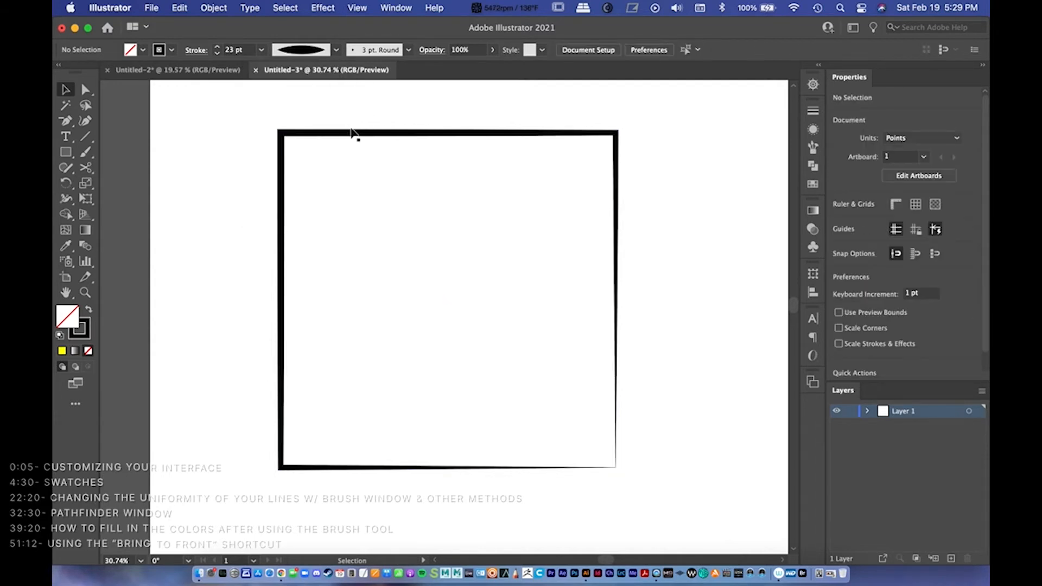
Step: Apply the width profile with two bulges and a narrow middle to the square's stroke and deselect it
{"action": "left_click", "coordinate": [352, 136]}
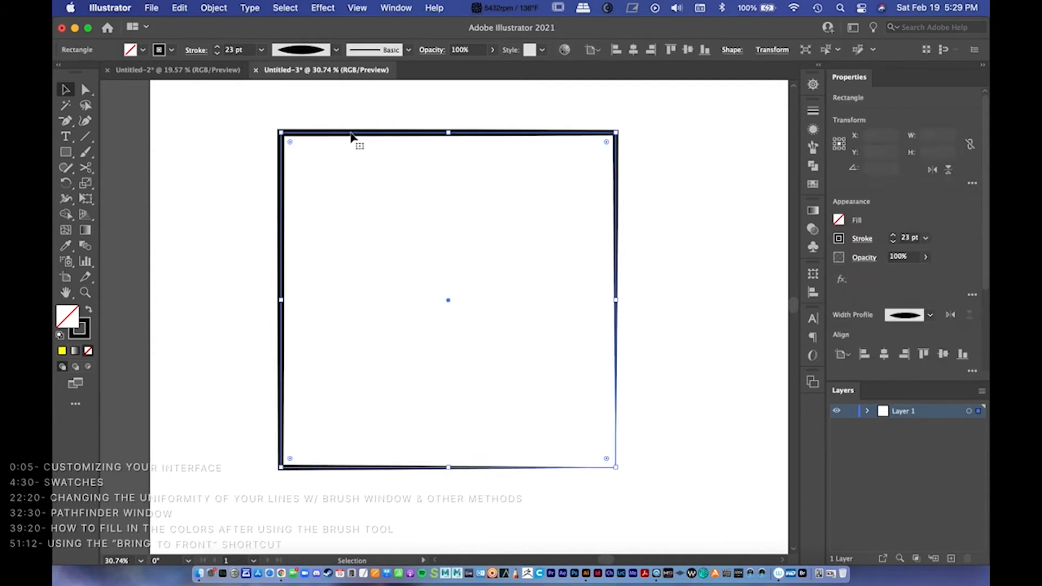
{"action": "left_click", "coordinate": [336, 49]}
{"action": "left_click", "coordinate": [310, 113]}
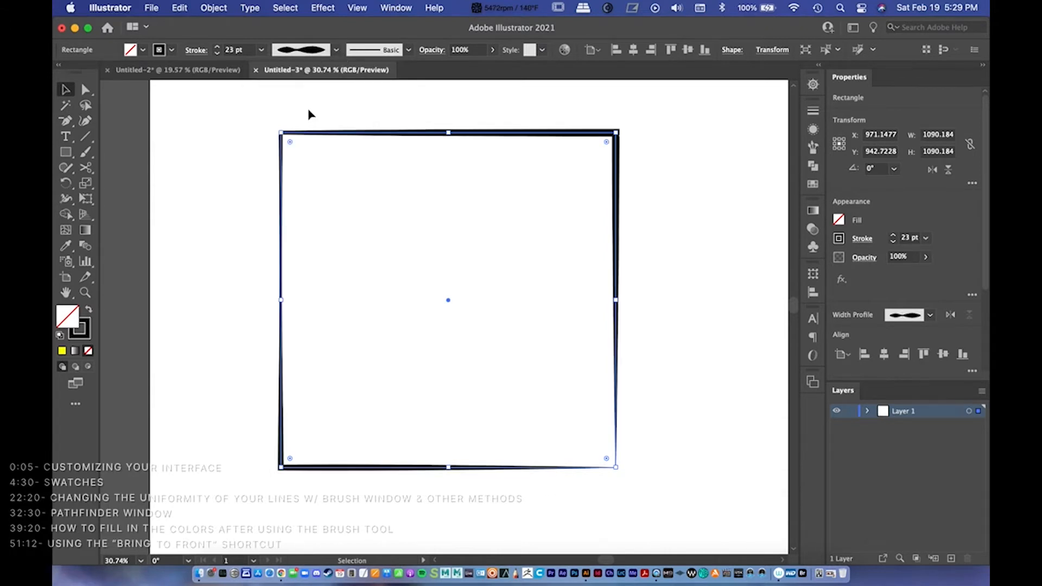
{"action": "left_click", "coordinate": [431, 125]}
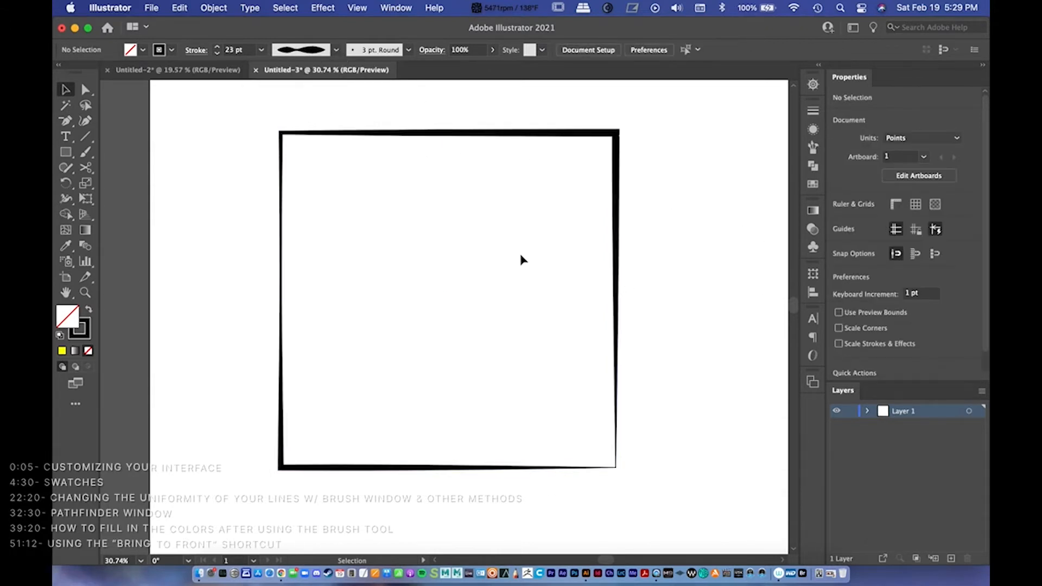
Step: Apply Width Profile 5 to the square's stroke and check the deselected outline
{"action": "left_click", "coordinate": [614, 136]}
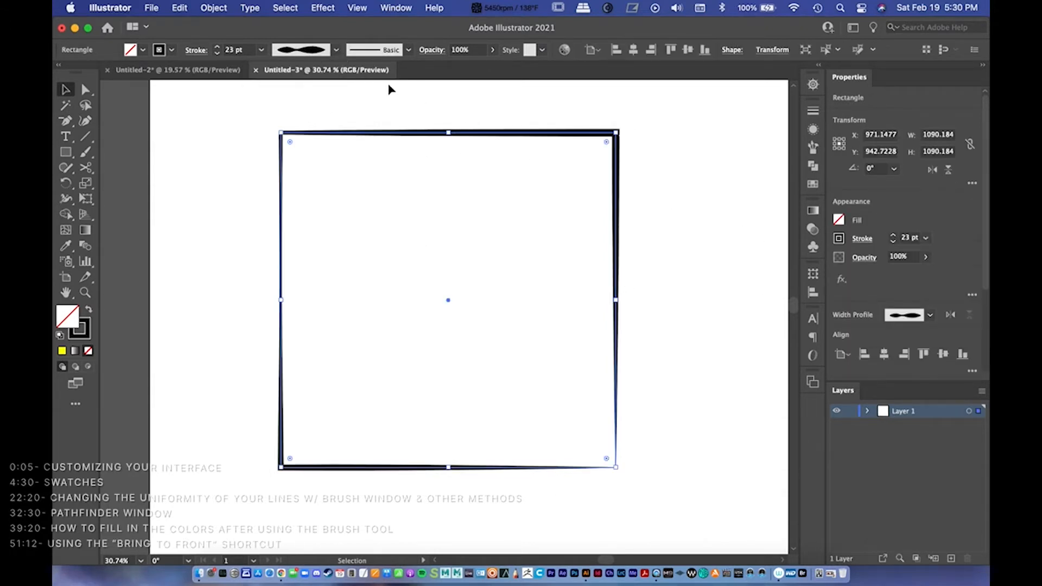
{"action": "left_click", "coordinate": [335, 50]}
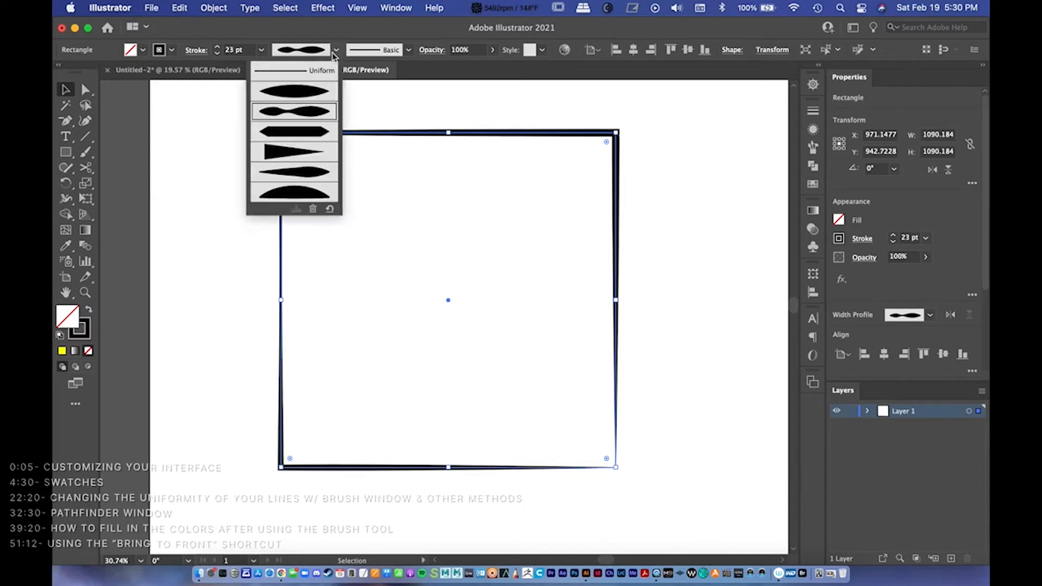
{"action": "left_click", "coordinate": [305, 172]}
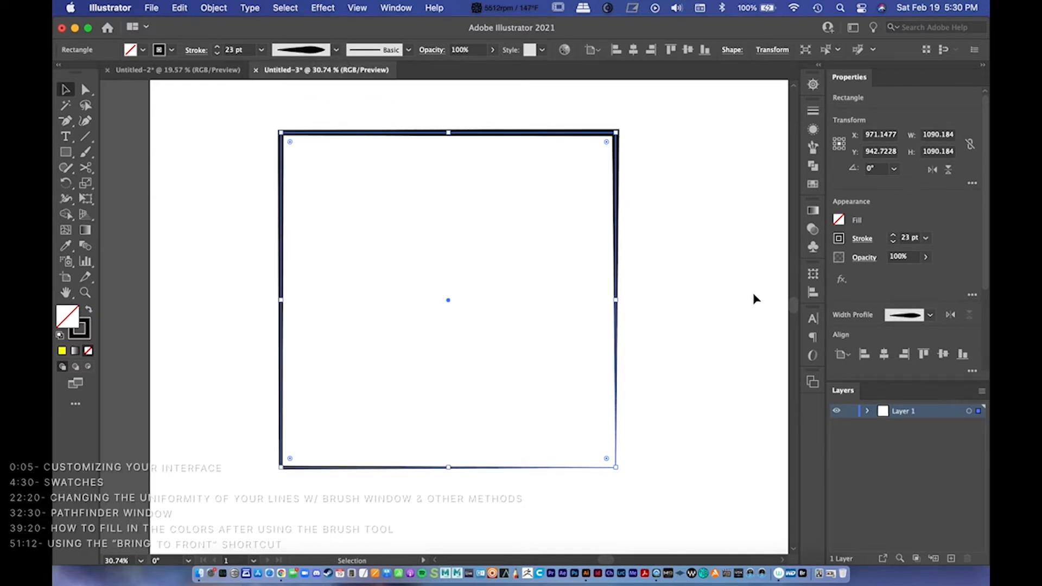
{"action": "left_click", "coordinate": [714, 328]}
{"action": "scroll", "coordinate": [691, 327], "scroll_direction": "up", "scroll_amount": 1}
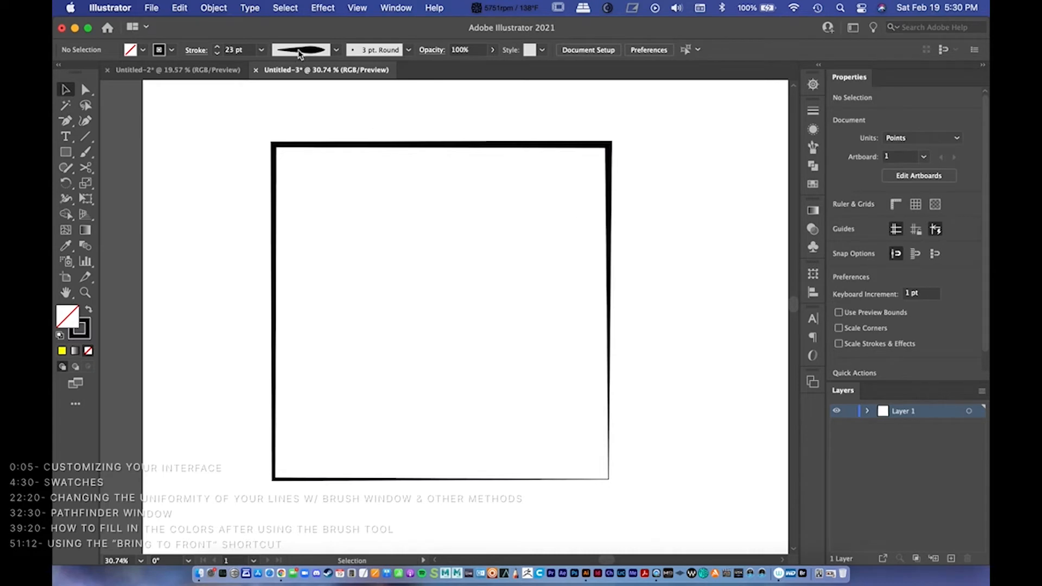
Step: Return the square's stroke to the Uniform width profile and deselect the square
{"action": "left_click", "coordinate": [336, 50]}
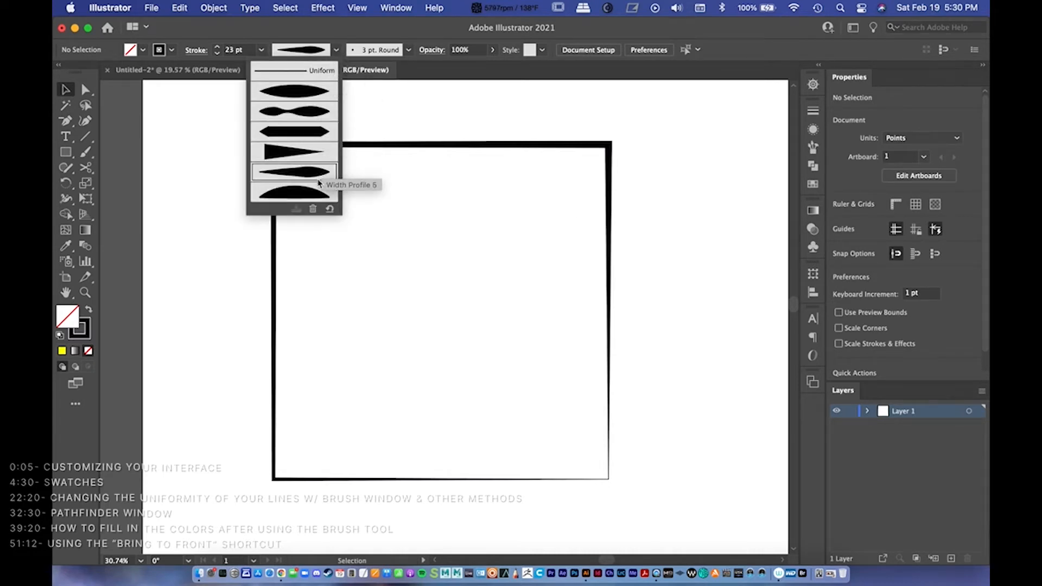
{"action": "left_click", "coordinate": [304, 72]}
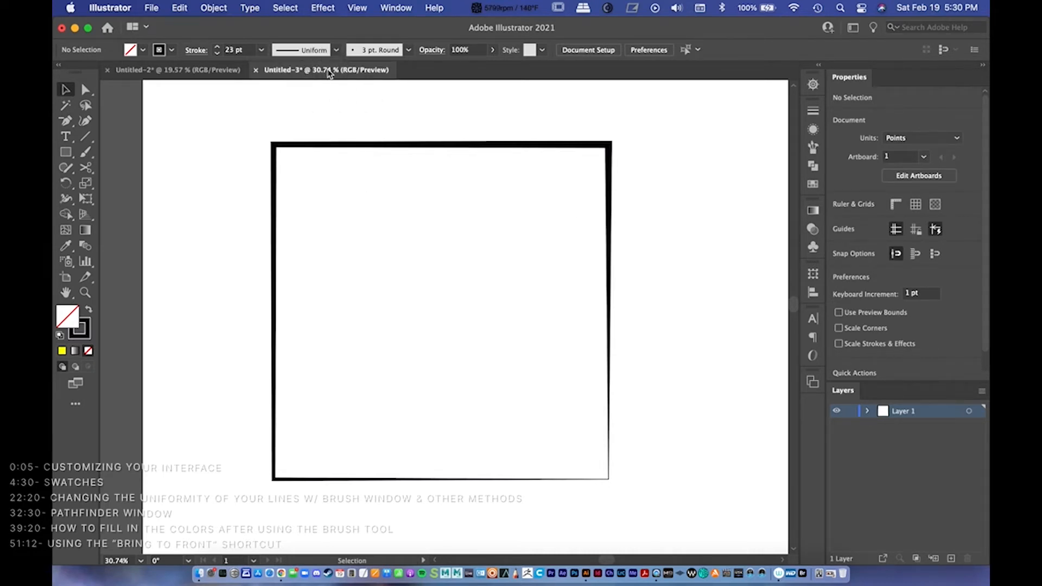
{"action": "left_click", "coordinate": [324, 148]}
{"action": "left_click", "coordinate": [335, 50]}
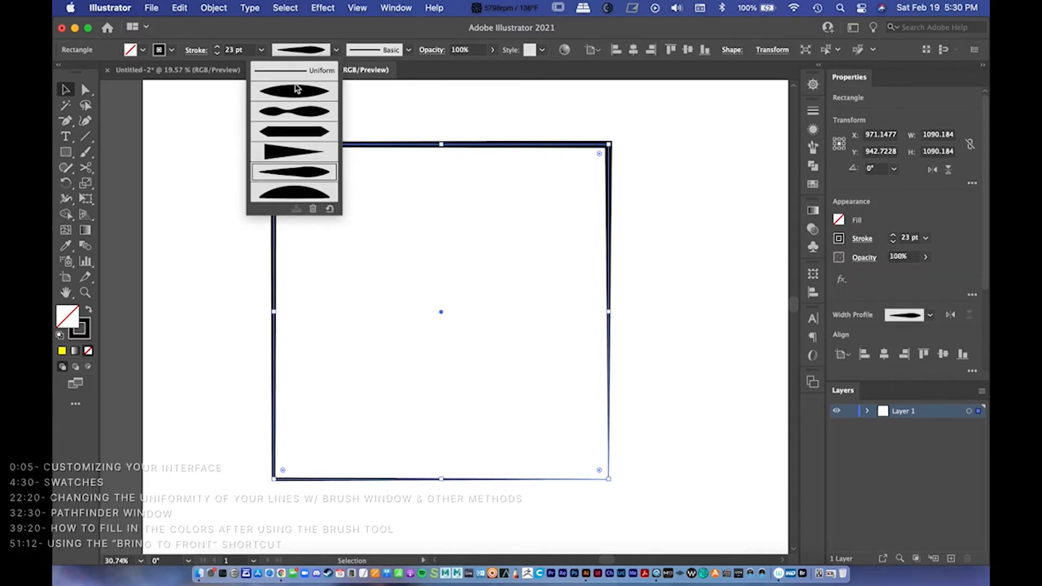
{"action": "left_click", "coordinate": [297, 71]}
{"action": "left_click", "coordinate": [748, 274]}
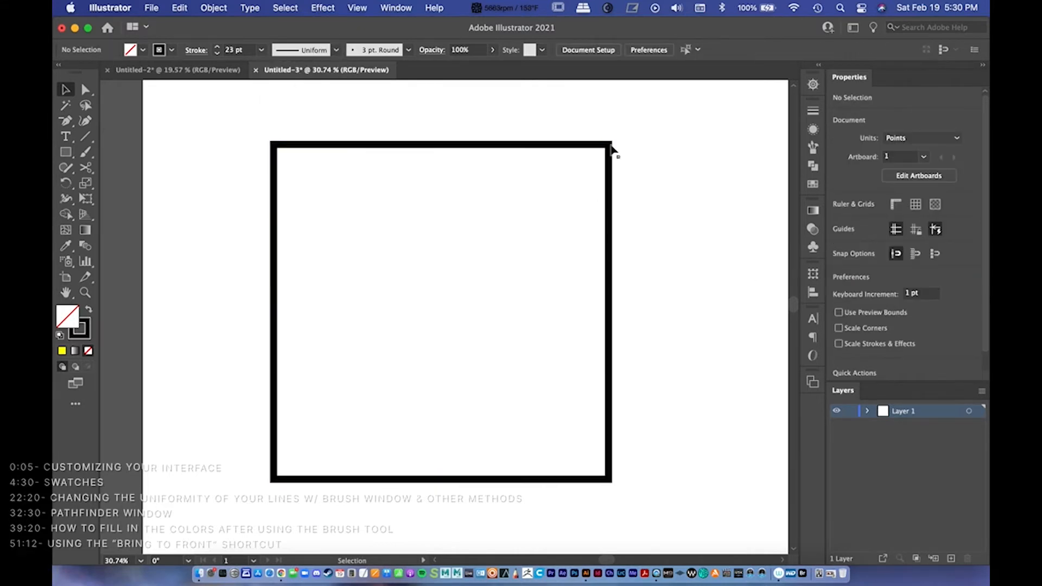
Step: Draw a slightly rising straight line about 865 pt wide above the square with the Pen tool and shift it slightly right
{"action": "scroll", "coordinate": [399, 254], "scroll_direction": "up", "scroll_amount": 5}
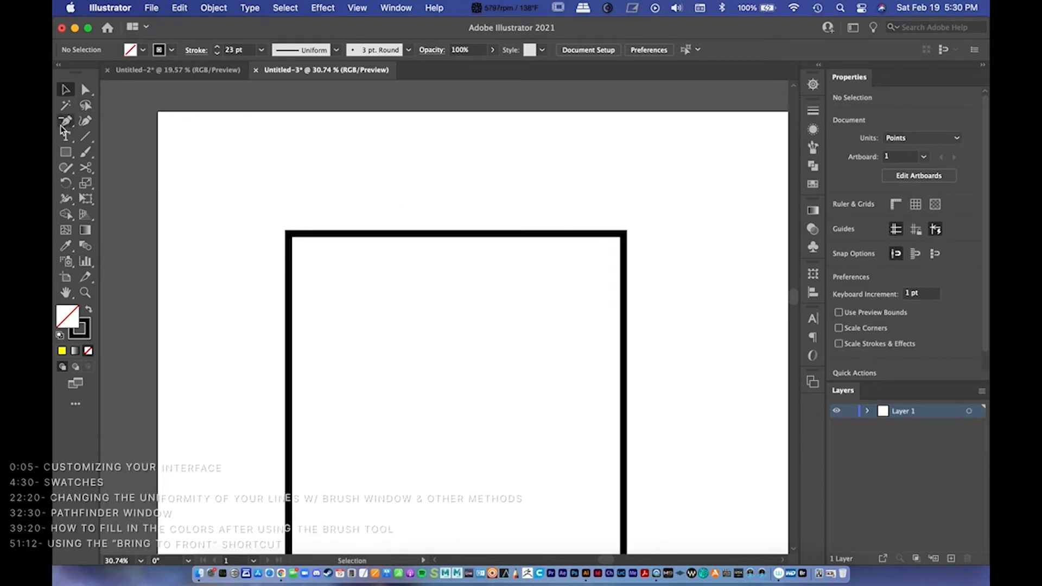
{"action": "left_click_drag", "start_coordinate": [66, 121], "coordinate": [103, 114]}
{"action": "left_click", "coordinate": [246, 181]}
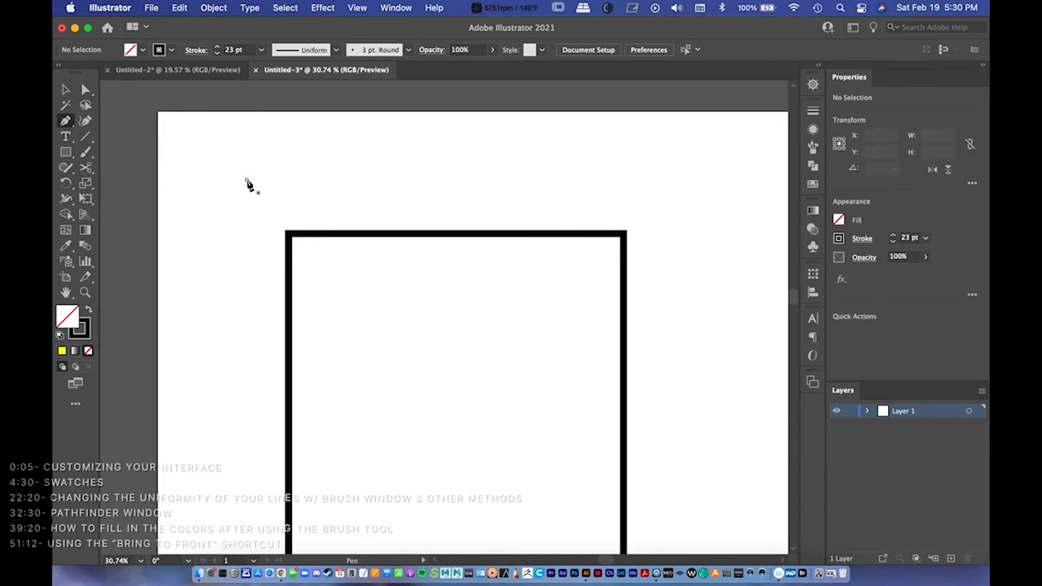
{"action": "left_click", "coordinate": [511, 162]}
{"action": "key", "text": "v"}
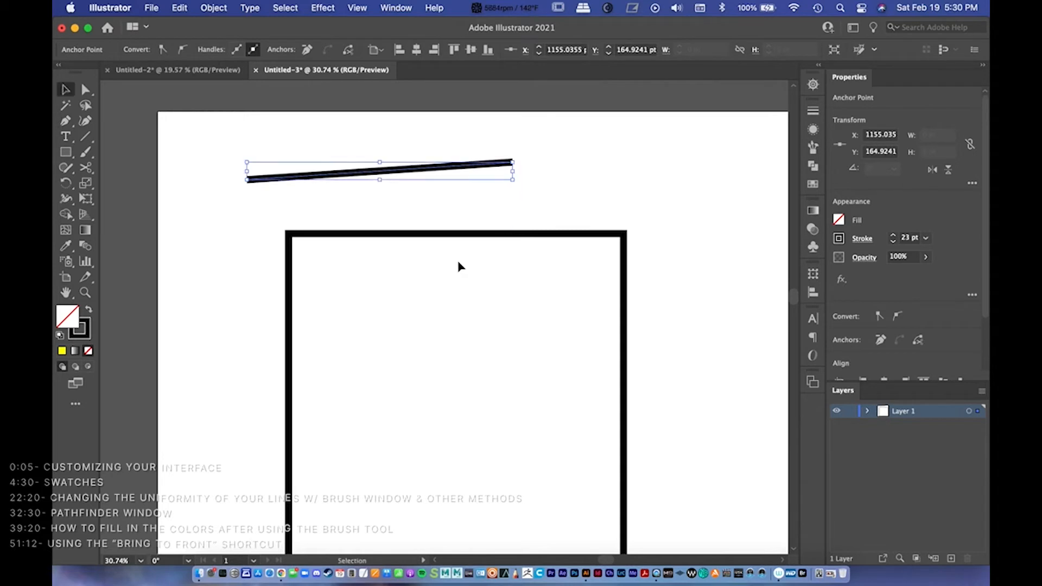
{"action": "left_click", "coordinate": [604, 162]}
{"action": "left_click", "coordinate": [402, 173]}
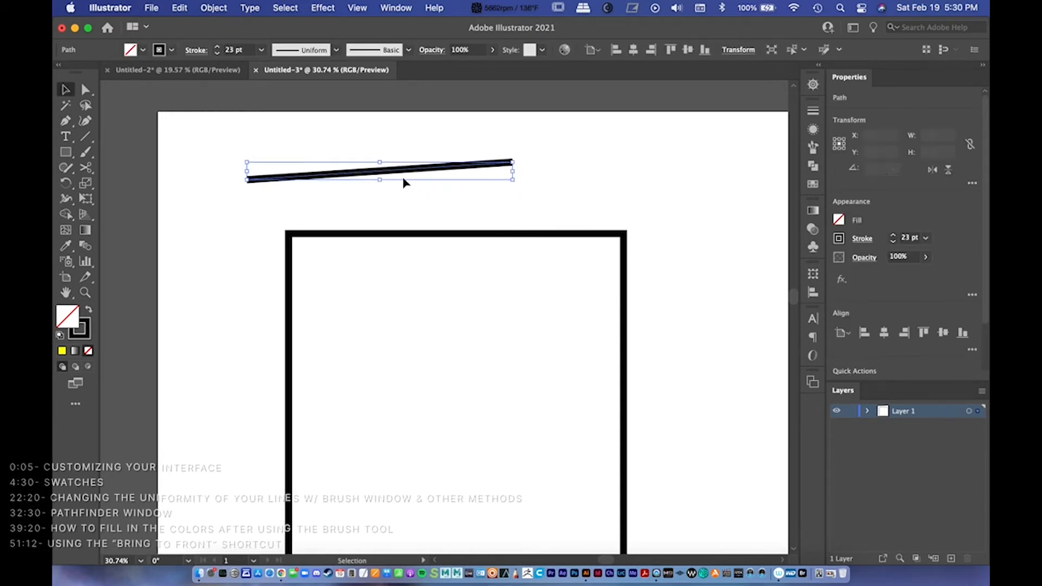
{"action": "left_click_drag", "start_coordinate": [398, 175], "coordinate": [416, 177]}
{"action": "left_click", "coordinate": [493, 190]}
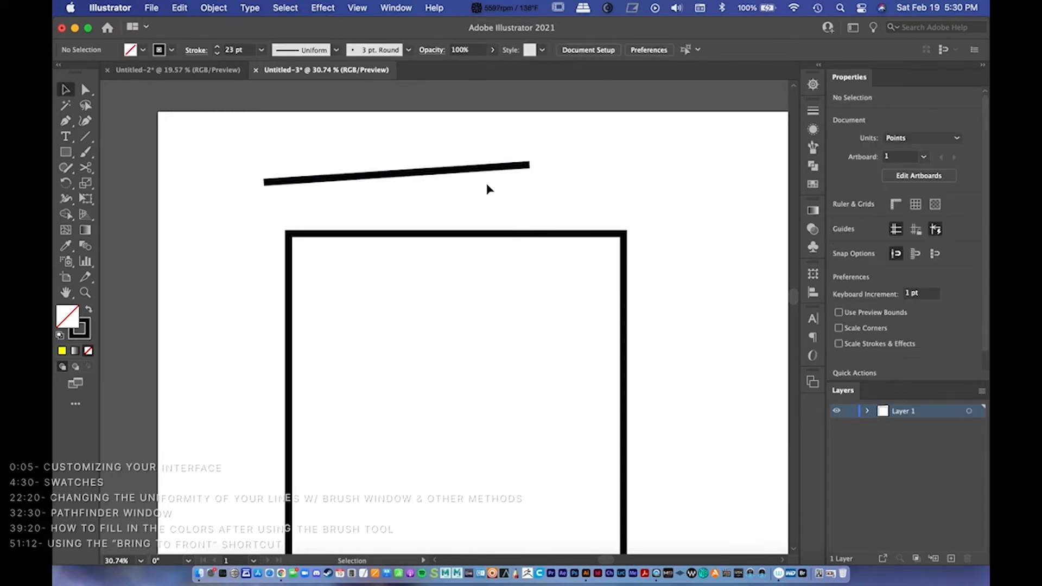
Step: Try the round and projecting caps on the slanted line while viewing its left end up close, and return to the butt cap
{"action": "left_click", "coordinate": [440, 177]}
{"action": "left_click", "coordinate": [196, 50]}
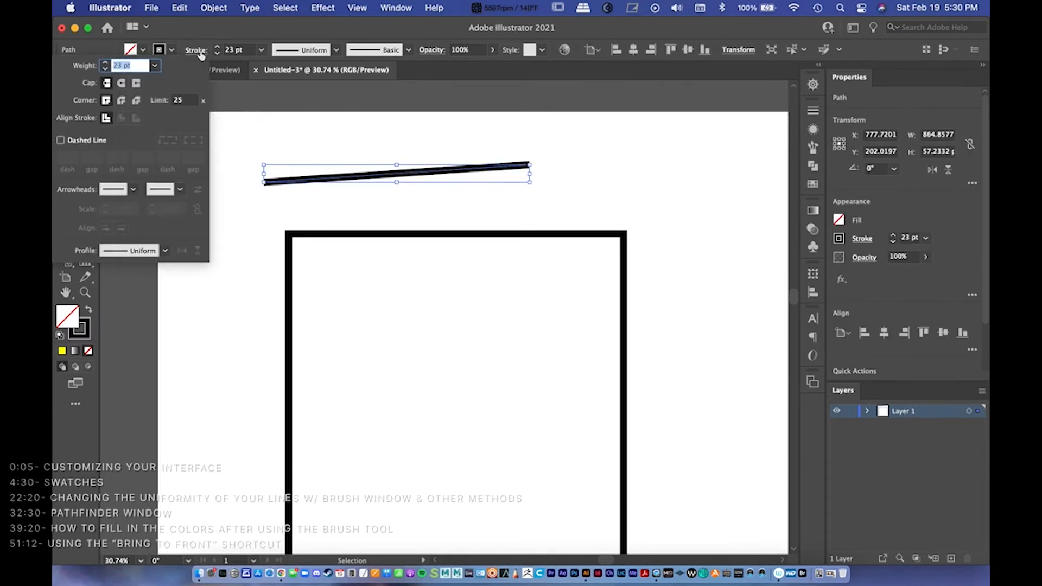
{"action": "left_click", "coordinate": [198, 50]}
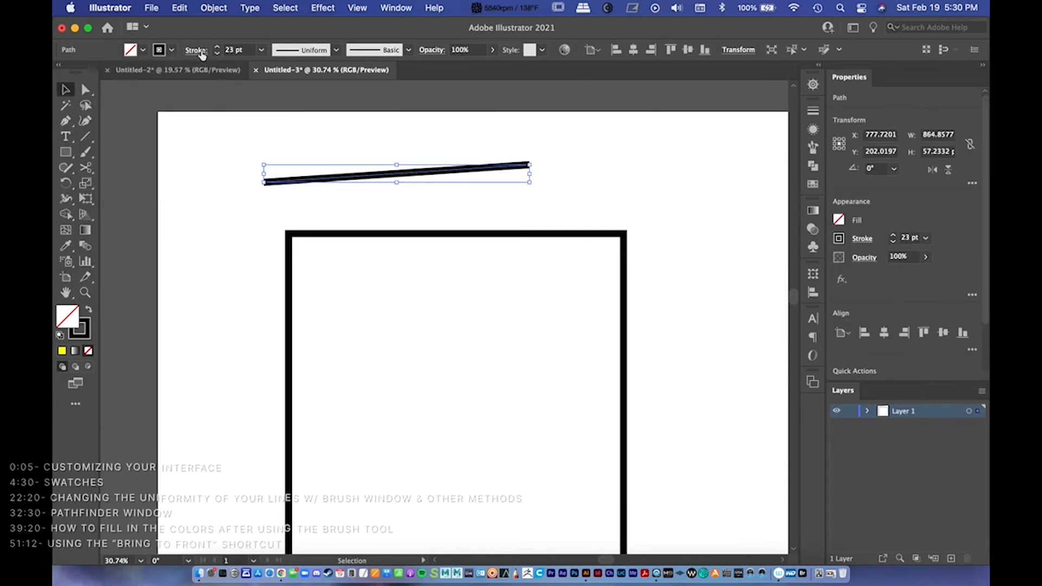
{"action": "left_click", "coordinate": [198, 50]}
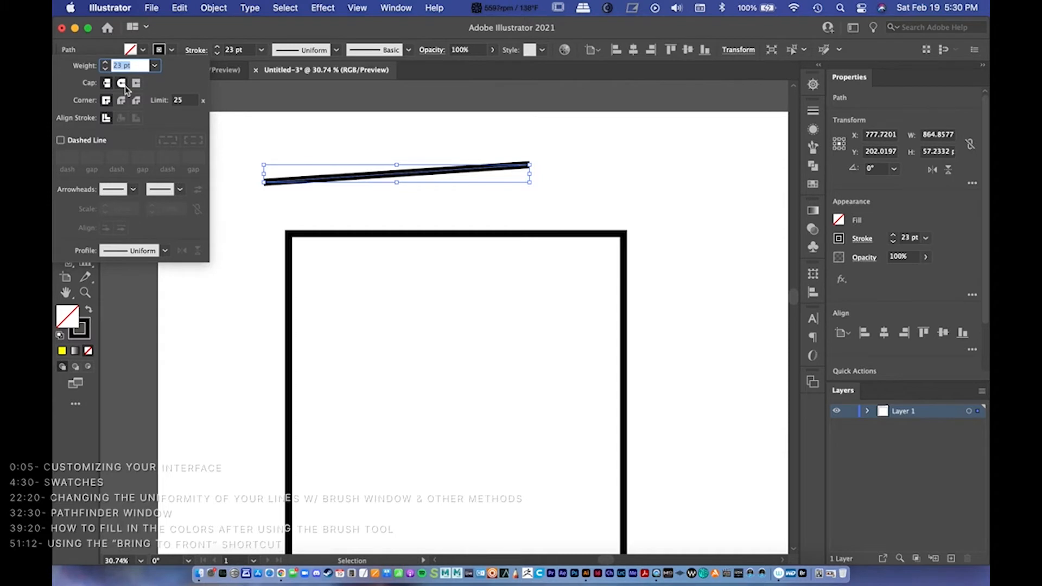
{"action": "key", "text": "z"}
{"action": "left_click", "coordinate": [337, 175]}
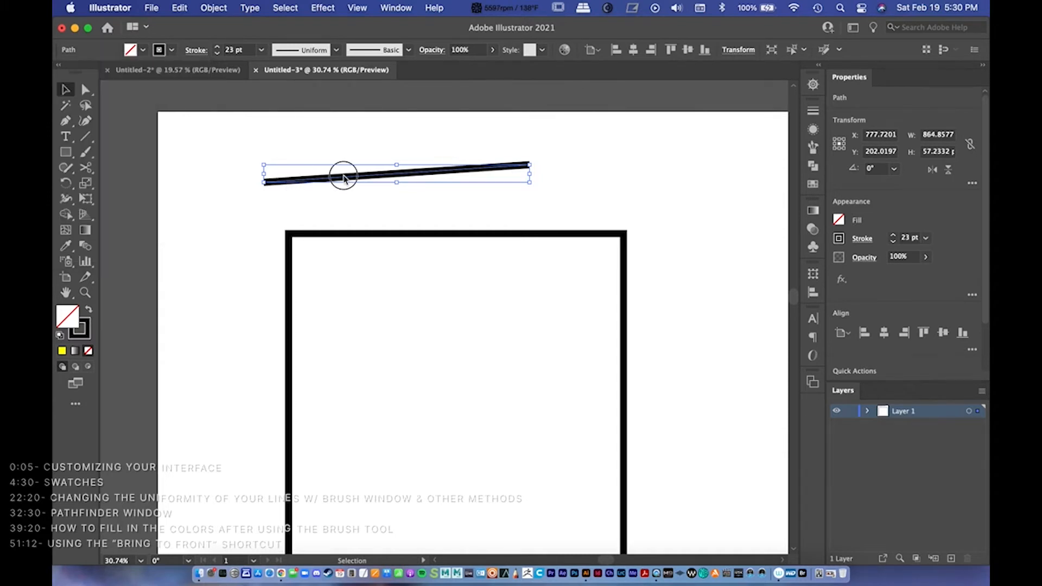
{"action": "mouse_move", "coordinate": [303, 187]}
{"action": "left_mouse_down"}
{"action": "mouse_move", "coordinate": [387, 179]}
{"action": "mouse_move", "coordinate": [334, 203]}
{"action": "mouse_move", "coordinate": [351, 164]}
{"action": "mouse_move", "coordinate": [349, 242]}
{"action": "left_mouse_up"}
{"action": "key", "text": "v"}
{"action": "left_click", "coordinate": [319, 259]}
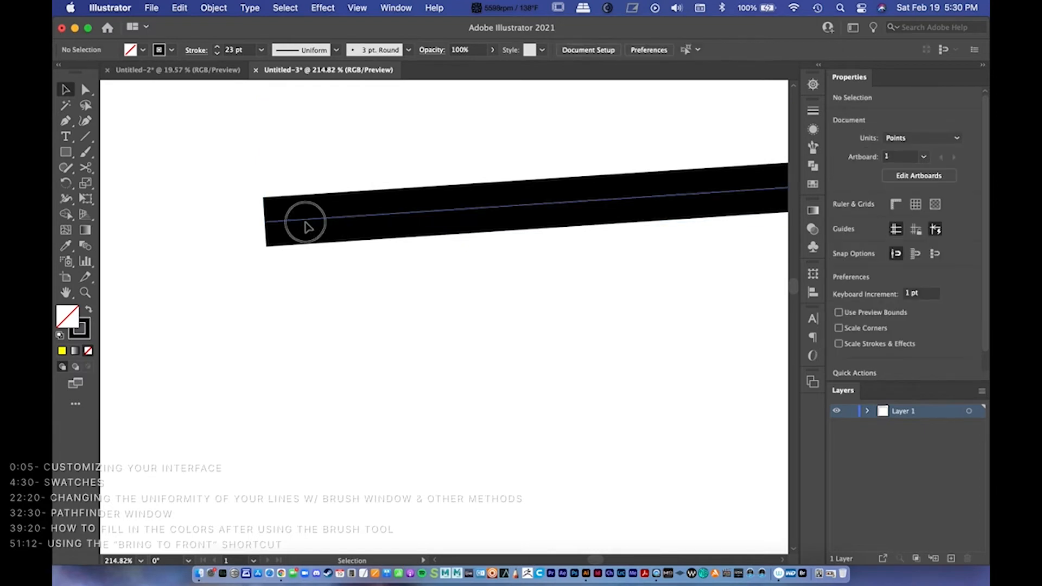
{"action": "left_click", "coordinate": [303, 220]}
{"action": "left_click", "coordinate": [190, 53]}
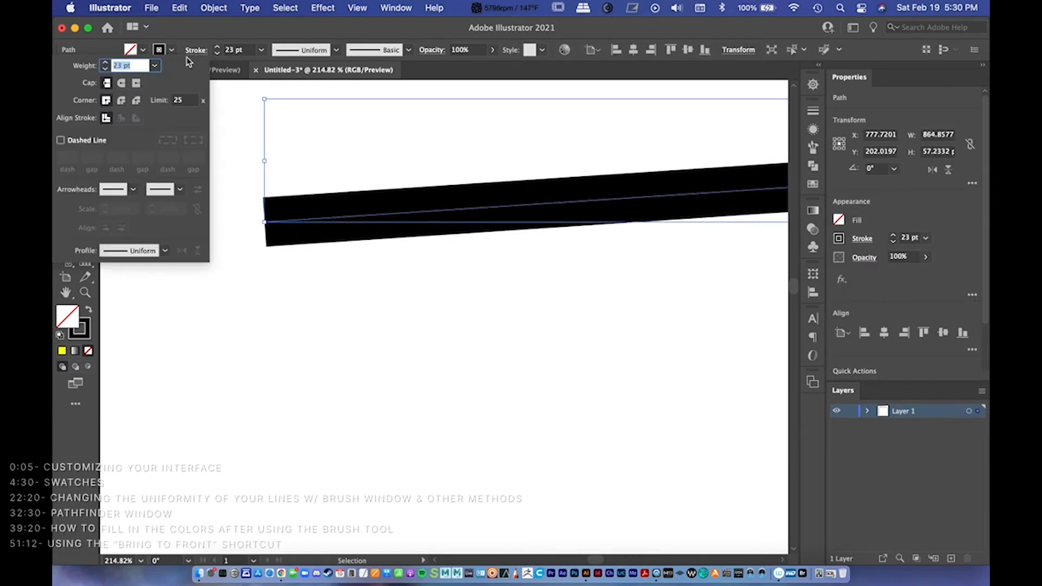
{"action": "left_click", "coordinate": [121, 82]}
{"action": "left_click", "coordinate": [136, 83]}
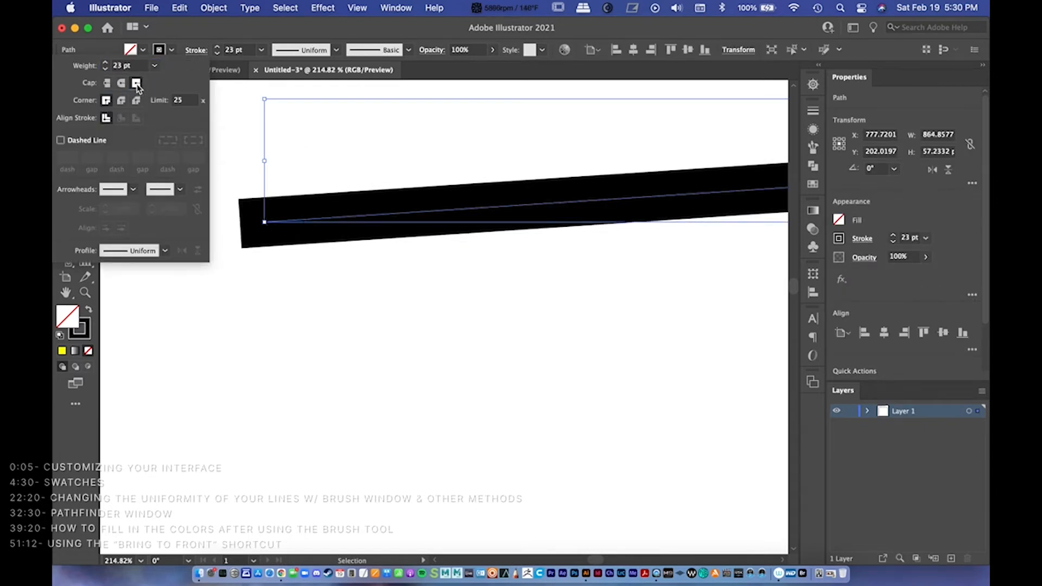
{"action": "left_click", "coordinate": [107, 83]}
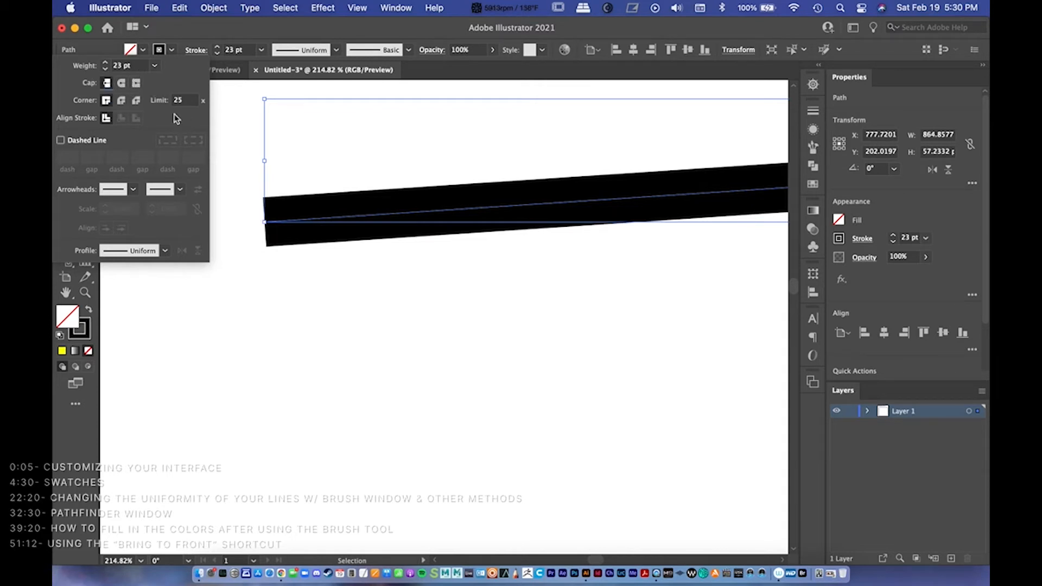
Step: Compare the projecting cap on the slanted line again, settle on the round cap, and view the deselected end
{"action": "left_click", "coordinate": [137, 83]}
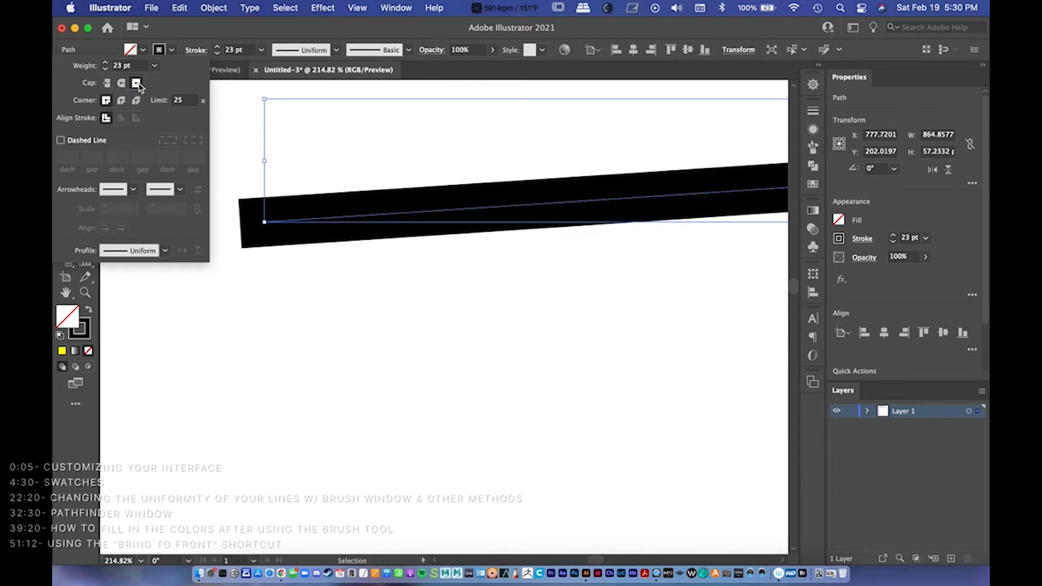
{"action": "left_click", "coordinate": [121, 83]}
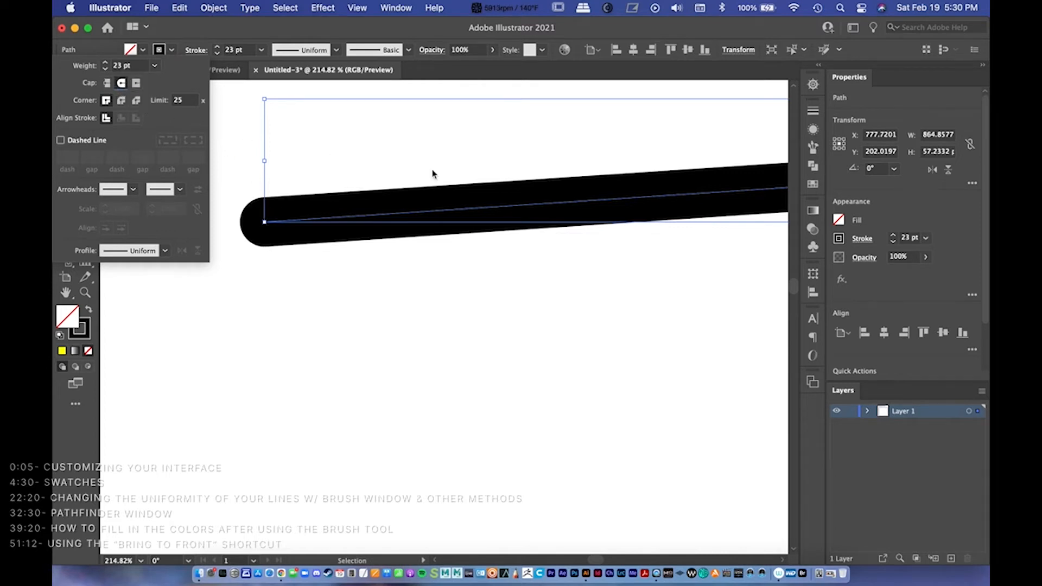
{"action": "key", "text": "z"}
{"action": "left_click_drag", "start_coordinate": [533, 195], "coordinate": [379, 257]}
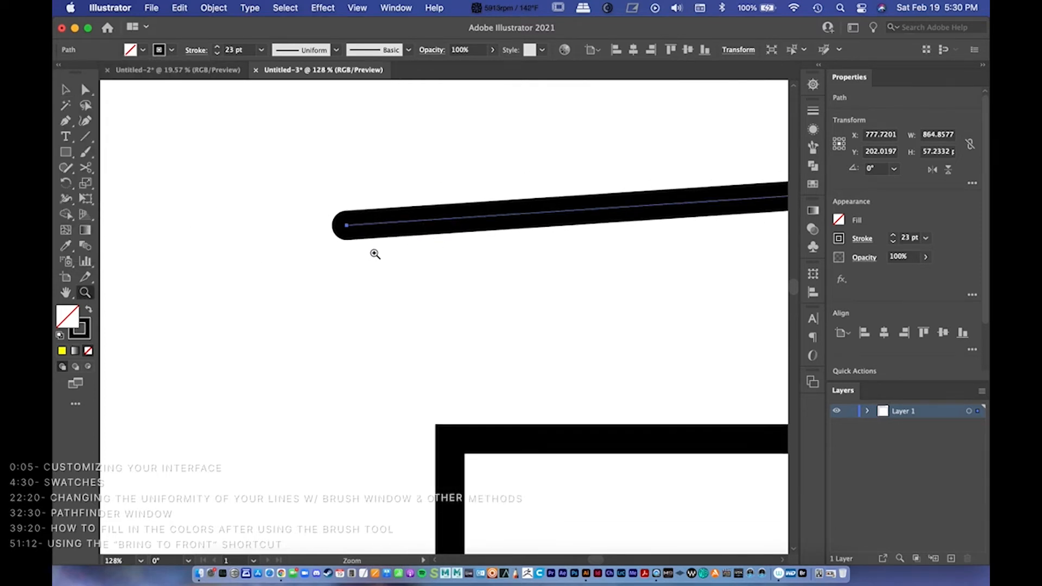
{"action": "key", "text": "v"}
{"action": "left_click", "coordinate": [483, 349]}
{"action": "scroll", "coordinate": [489, 326], "scroll_direction": "right", "scroll_amount": 2}
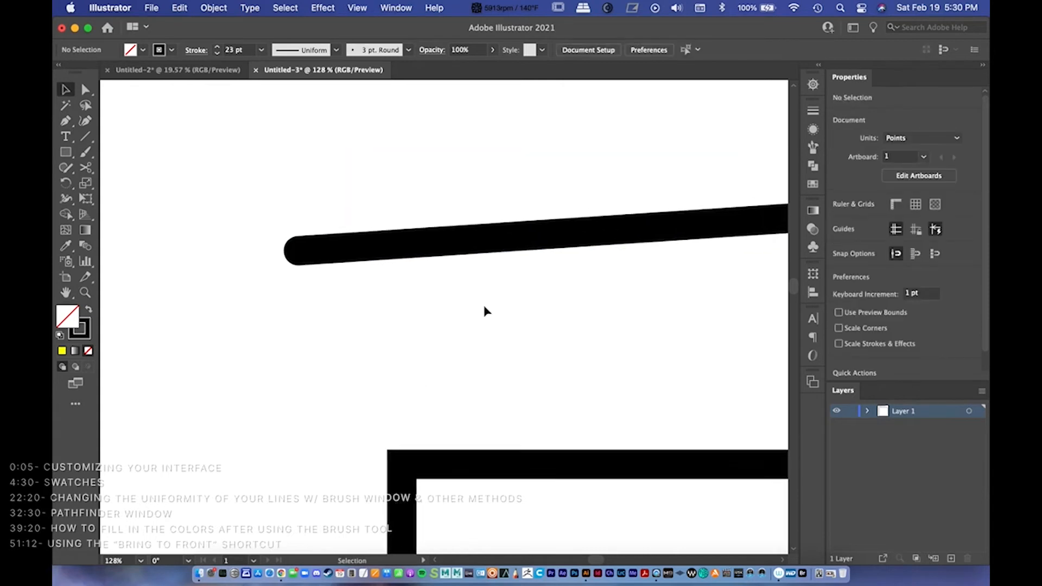
Step: Draw a short, nearly vertical Pen line from beside the square's upper-left corner up to the slanted line's left end
{"action": "left_click", "coordinate": [64, 119]}
{"action": "left_click", "coordinate": [300, 444]}
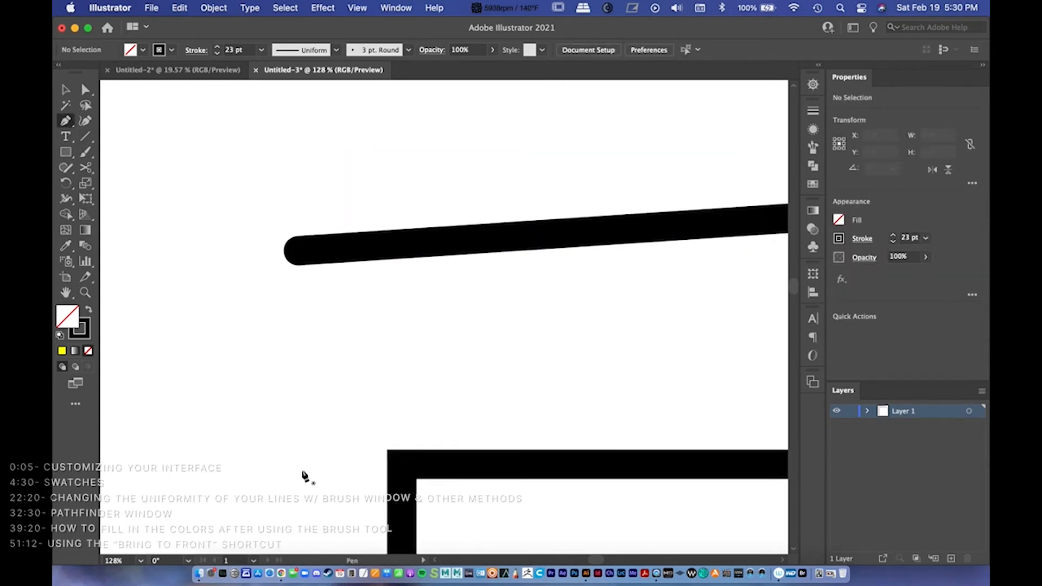
{"action": "left_click", "coordinate": [283, 253]}
{"action": "key", "text": "v"}
{"action": "left_click", "coordinate": [363, 326]}
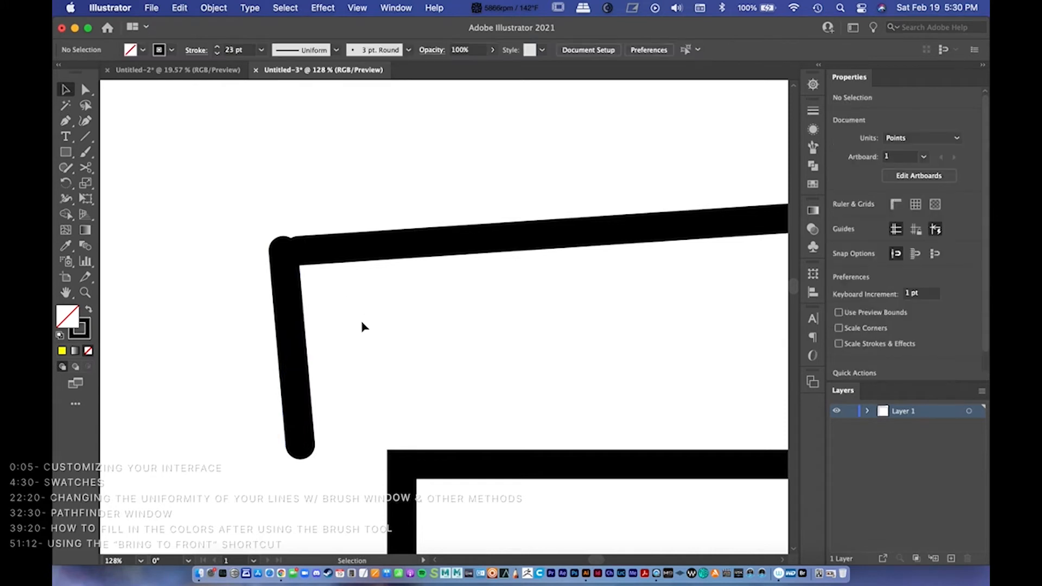
Step: Give both Pen lines butt caps and inspect the corner where they meet up close
{"action": "left_click", "coordinate": [301, 348]}
{"action": "key", "text": "super+shift+a"}
{"action": "left_click_drag", "start_coordinate": [231, 225], "coordinate": [426, 332]}
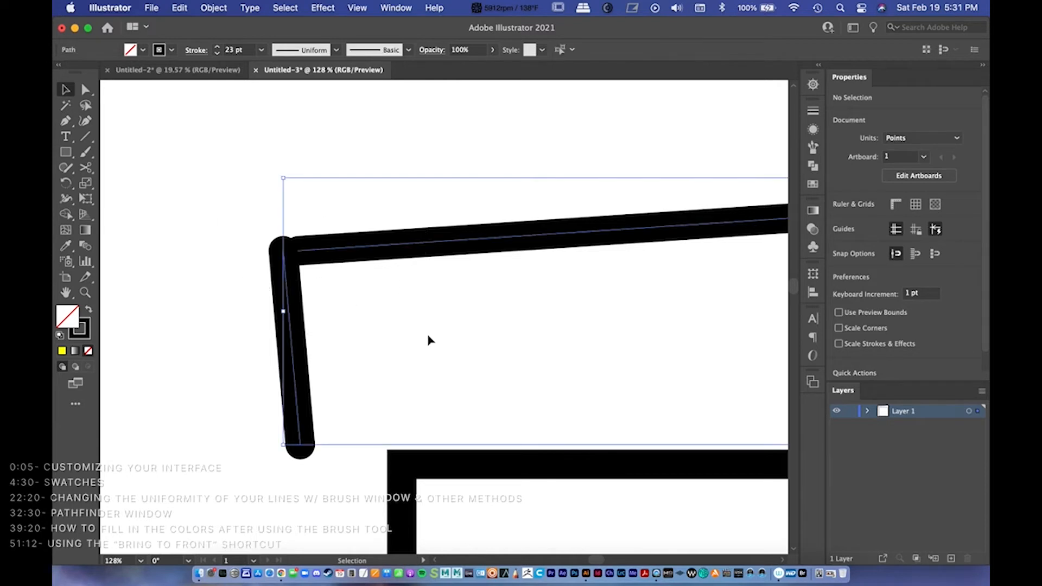
{"action": "left_click", "coordinate": [193, 49]}
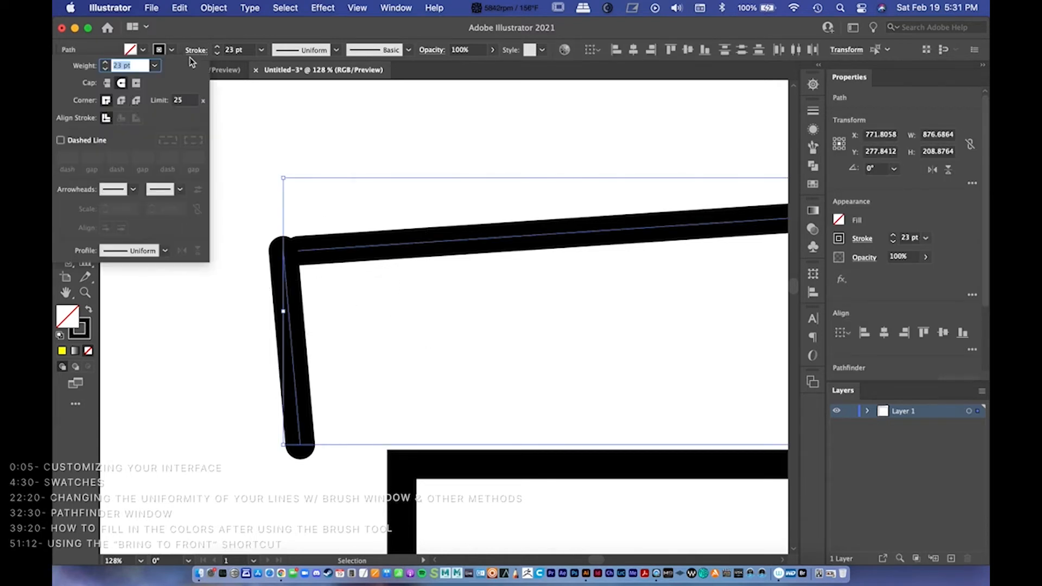
{"action": "left_click", "coordinate": [107, 84]}
{"action": "left_click", "coordinate": [218, 323]}
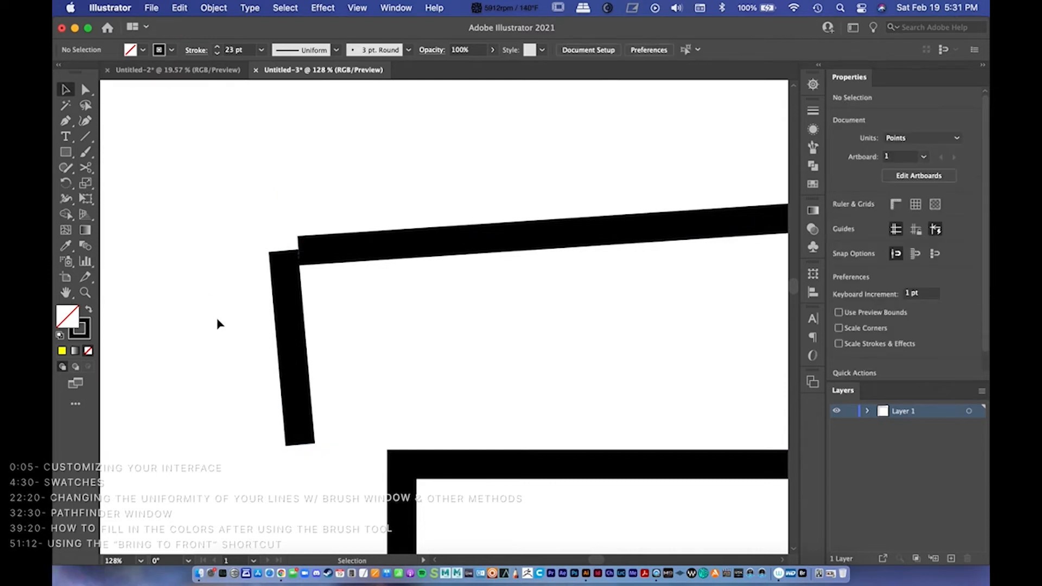
{"action": "key", "text": "z"}
{"action": "left_click_drag", "start_coordinate": [300, 274], "coordinate": [384, 216]}
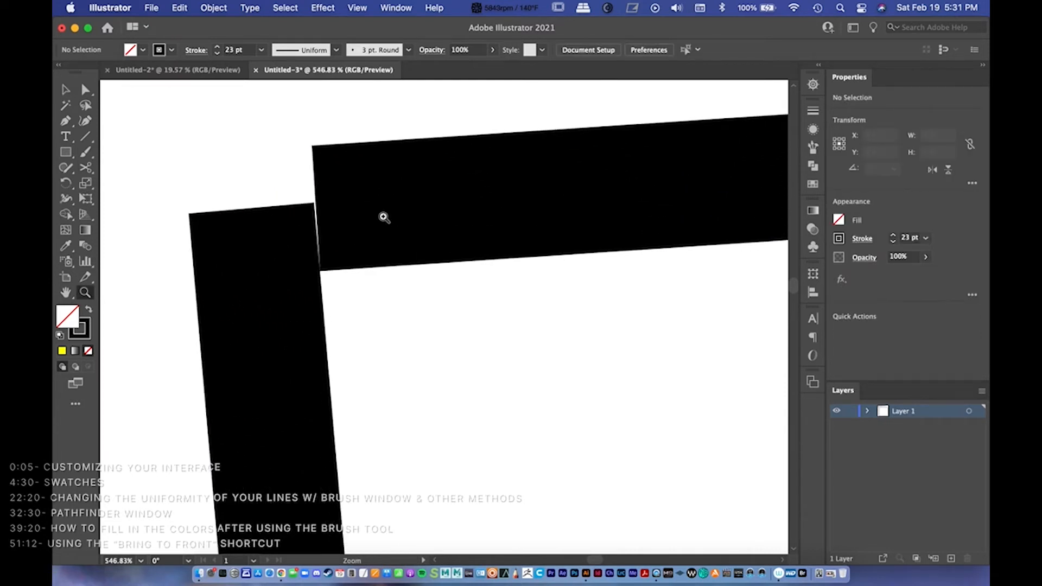
{"action": "left_click_drag", "start_coordinate": [610, 303], "coordinate": [361, 314]}
{"action": "key", "text": "v"}
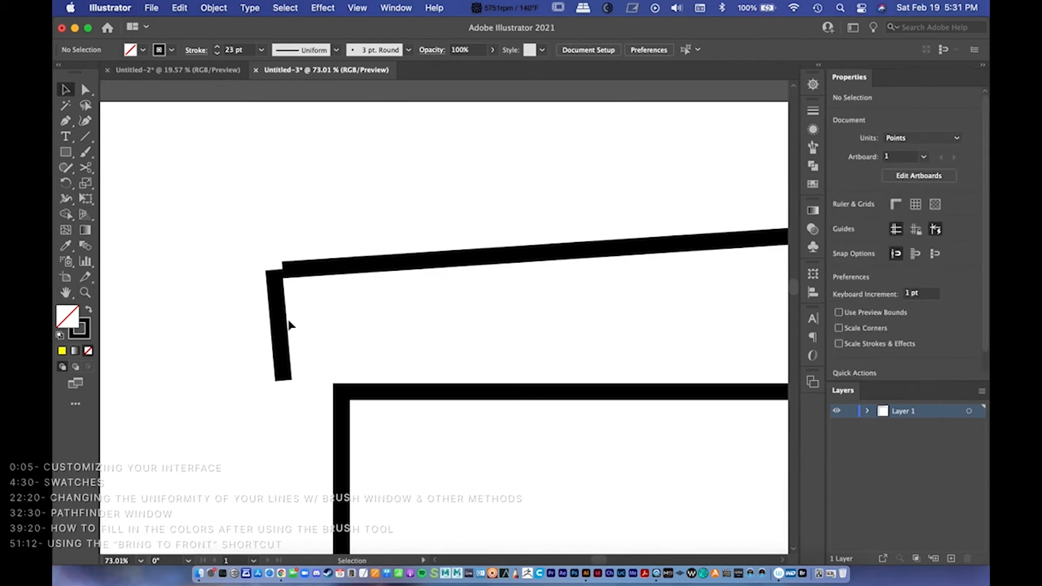
Step: Give both Pen lines round caps together, deselect them, and view the rounded corner and line ends
{"action": "left_click", "coordinate": [282, 324]}
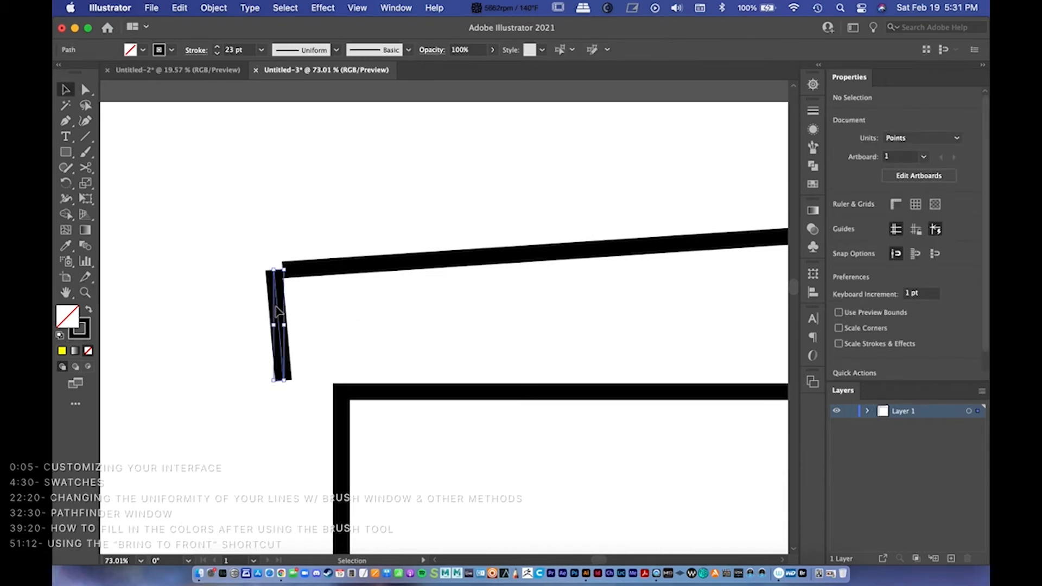
{"action": "left_click", "coordinate": [330, 270], "text": "shift"}
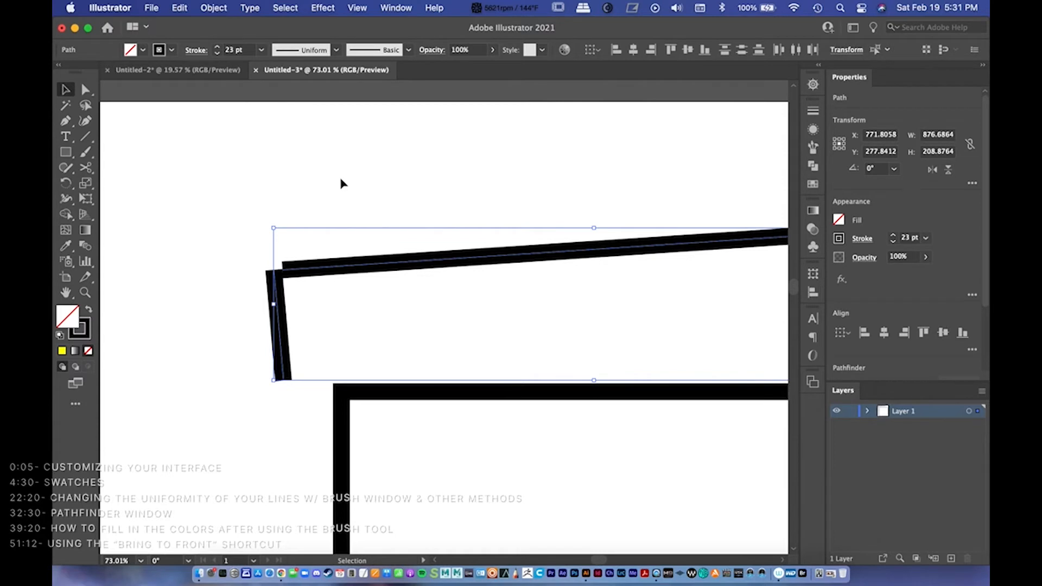
{"action": "left_click", "coordinate": [202, 50]}
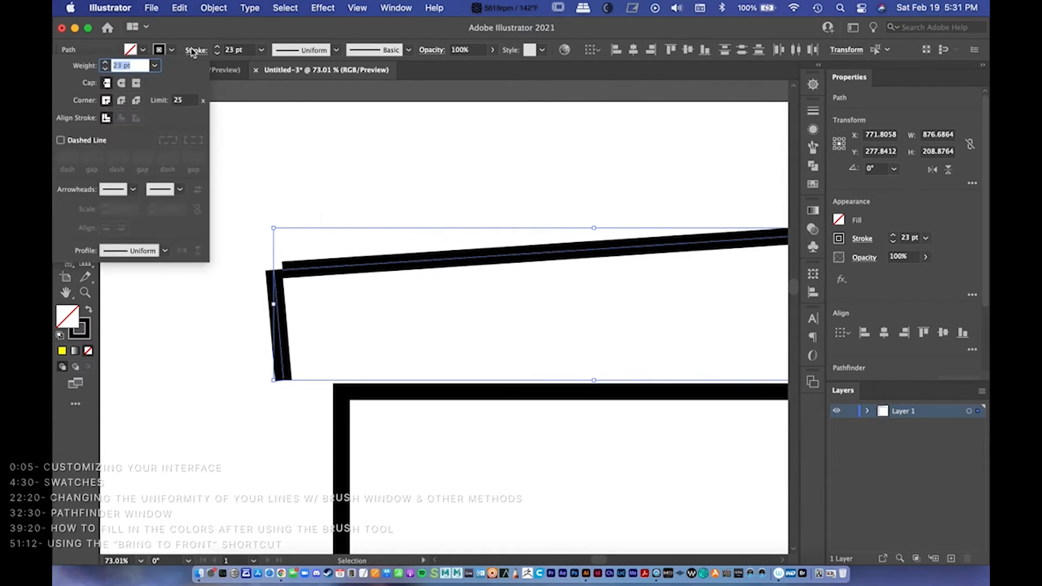
{"action": "left_click", "coordinate": [121, 83]}
{"action": "left_click", "coordinate": [353, 158]}
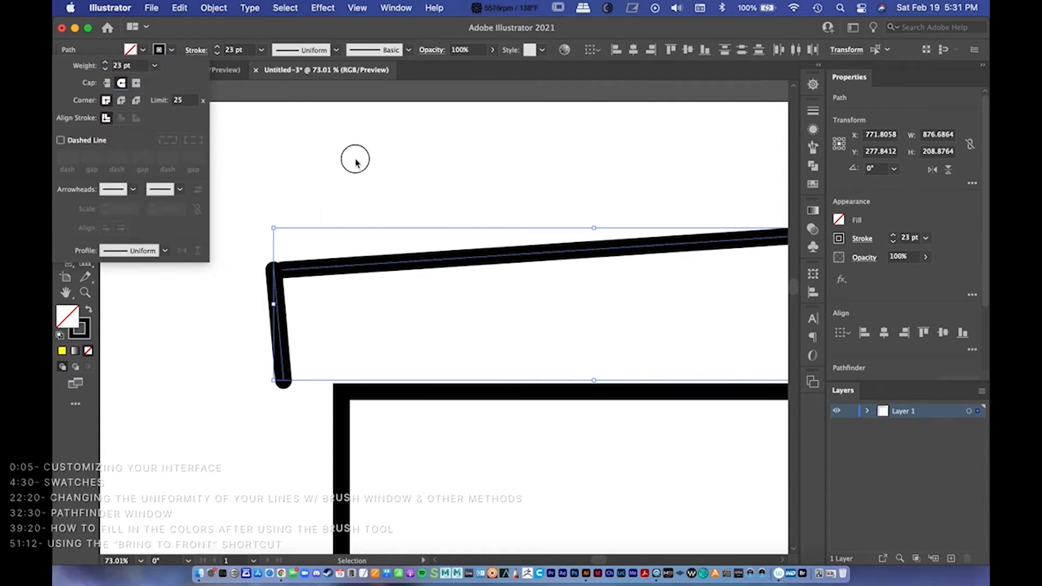
{"action": "left_click", "coordinate": [131, 350]}
{"action": "scroll", "coordinate": [628, 288], "scroll_direction": "right", "scroll_amount": 5}
{"action": "scroll", "coordinate": [530, 304], "scroll_direction": "down", "scroll_amount": 3}
{"action": "scroll", "coordinate": [468, 240], "scroll_direction": "down", "scroll_amount": 4}
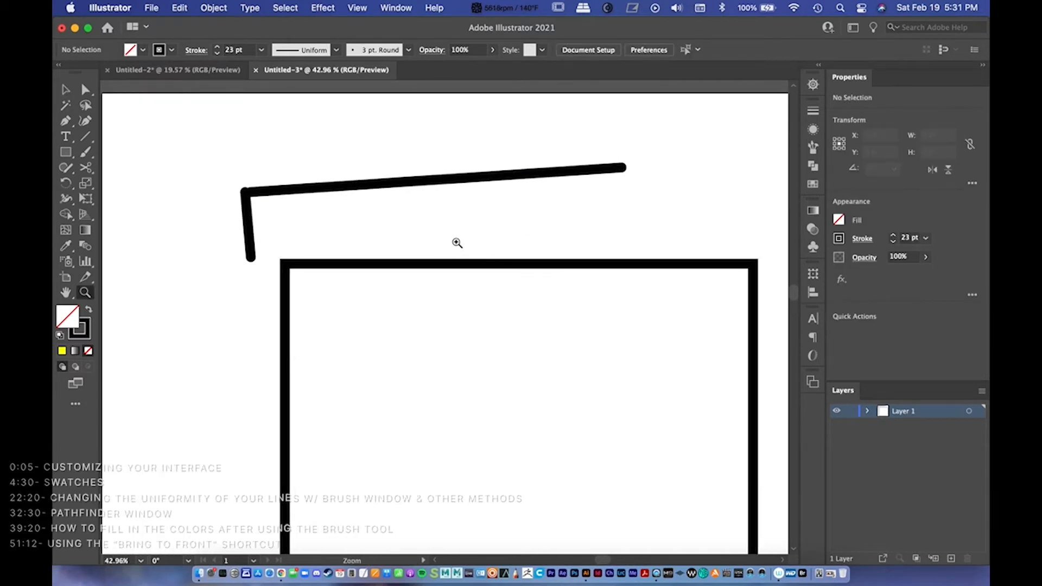
Step: Delete the two Pen lines and the square to empty the artboard, and glance at the brush definitions
{"action": "key", "text": "v"}
{"action": "left_click_drag", "start_coordinate": [196, 171], "coordinate": [753, 381]}
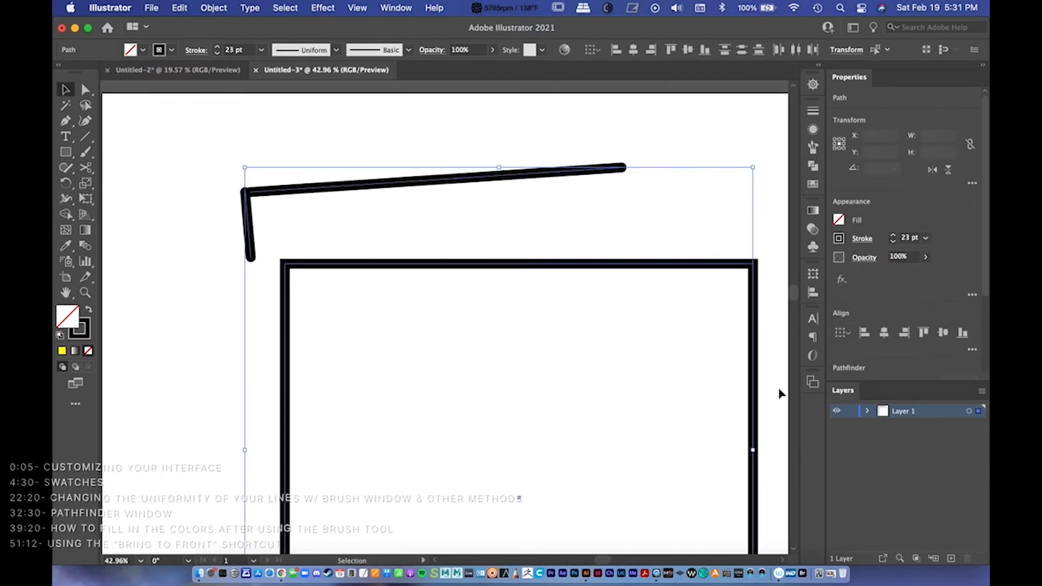
{"action": "key", "text": "Delete"}
{"action": "left_click_drag", "start_coordinate": [373, 194], "coordinate": [419, 236]}
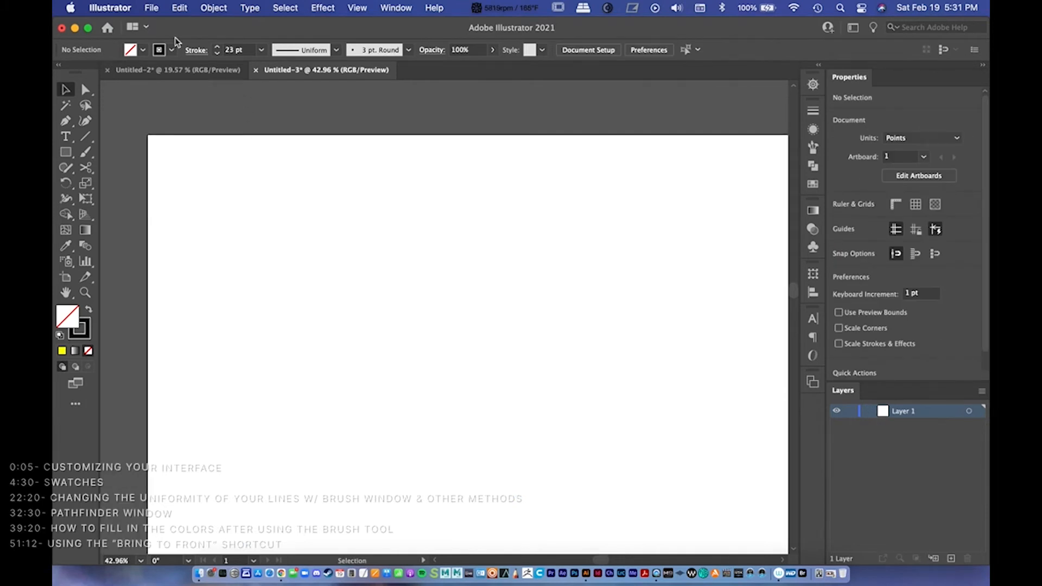
{"action": "left_click", "coordinate": [409, 51]}
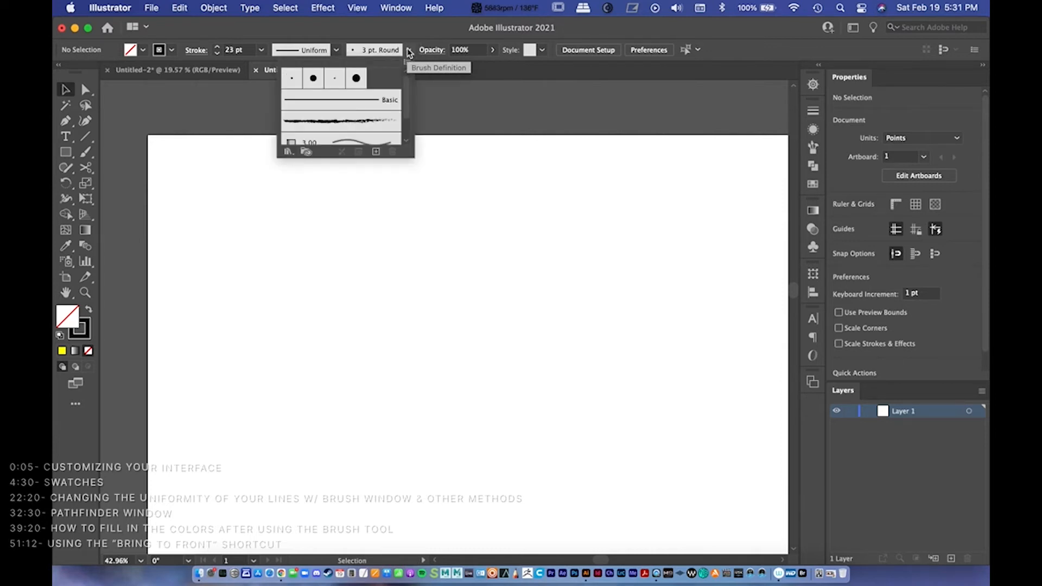
{"action": "left_click", "coordinate": [215, 37]}
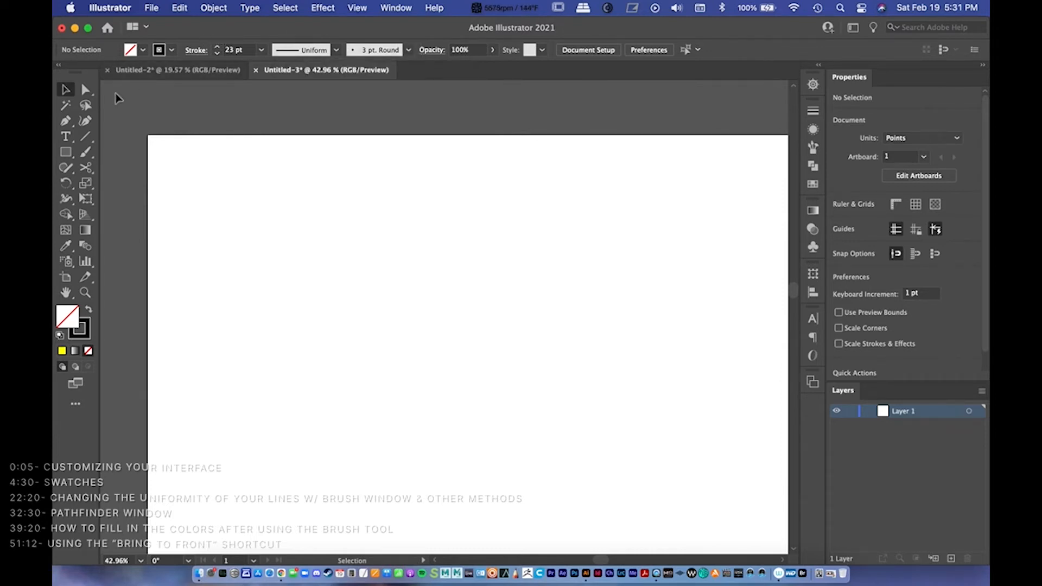
Step: Draw an open, winding path of smooth curves about 1191 by 701 pt across the artboard with the Pen tool
{"action": "left_click", "coordinate": [65, 136]}
{"action": "left_click", "coordinate": [65, 120]}
{"action": "left_click", "coordinate": [276, 398]}
{"action": "left_click_drag", "start_coordinate": [341, 251], "coordinate": [490, 258]}
{"action": "left_click_drag", "start_coordinate": [604, 373], "coordinate": [657, 356]}
{"action": "left_click_drag", "start_coordinate": [687, 265], "coordinate": [725, 266]}
{"action": "left_click_drag", "start_coordinate": [618, 500], "coordinate": [568, 336]}
{"action": "left_click_drag", "start_coordinate": [674, 288], "coordinate": [583, 388]}
{"action": "left_click_drag", "start_coordinate": [422, 360], "coordinate": [399, 297]}
{"action": "left_click_drag", "start_coordinate": [358, 230], "coordinate": [327, 219]}
{"action": "key", "text": "ctrl+space"}
{"action": "left_click_drag", "start_coordinate": [458, 358], "coordinate": [473, 329]}
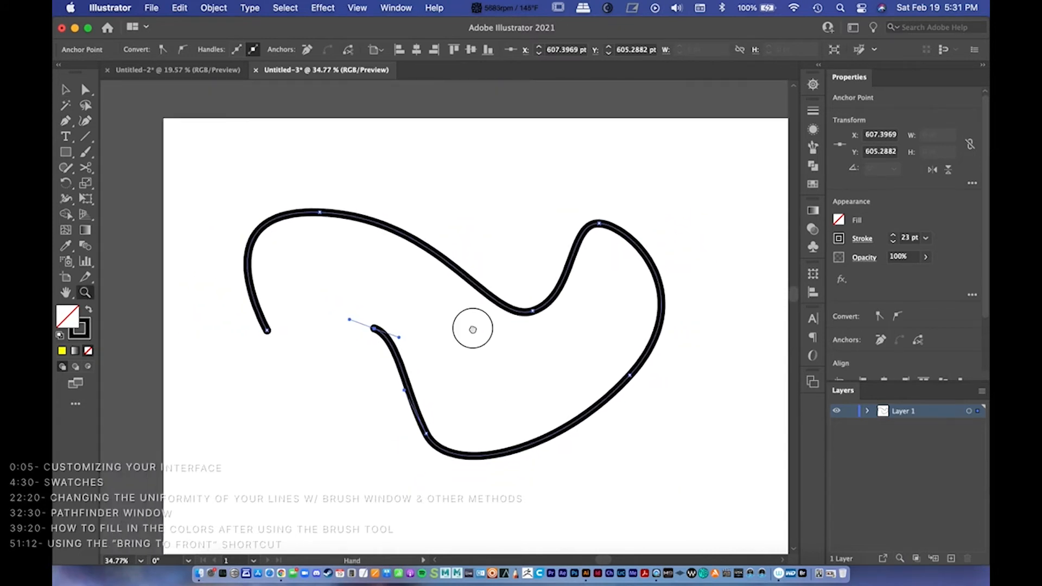
Step: Select the whole curved path and look through the available variable width profiles
{"action": "key", "text": "v"}
{"action": "left_click", "coordinate": [503, 196]}
{"action": "left_click", "coordinate": [410, 255]}
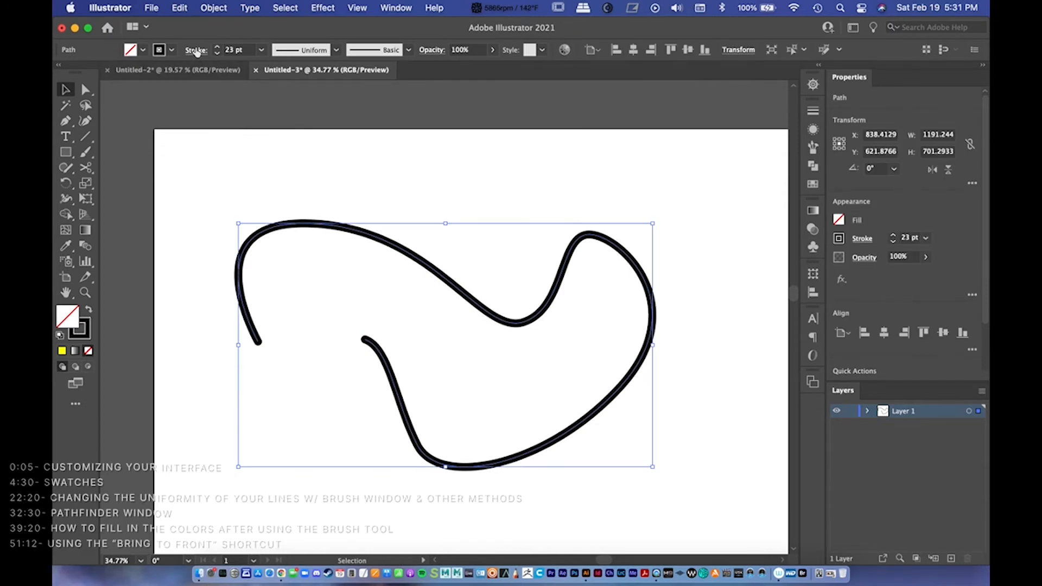
{"action": "left_click", "coordinate": [336, 50]}
{"action": "left_click", "coordinate": [335, 50]}
{"action": "left_click", "coordinate": [337, 50]}
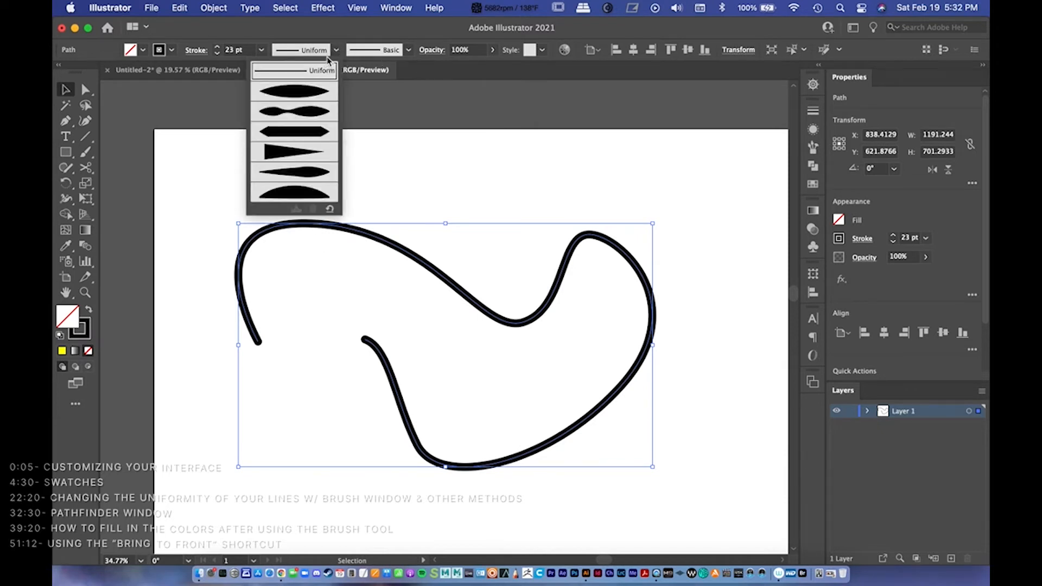
{"action": "left_click", "coordinate": [336, 51]}
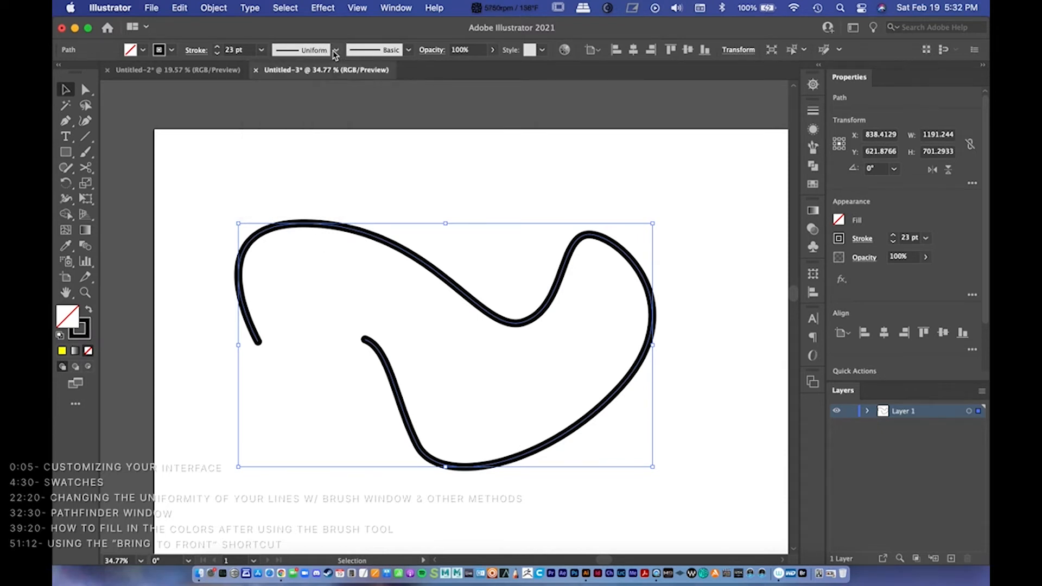
{"action": "left_click", "coordinate": [336, 52]}
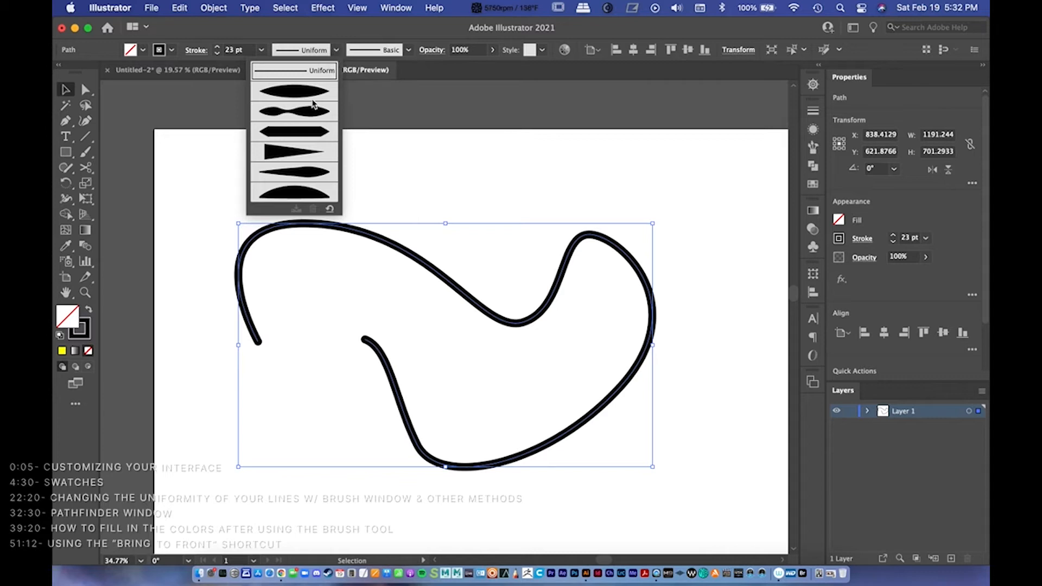
{"action": "left_click", "coordinate": [336, 51]}
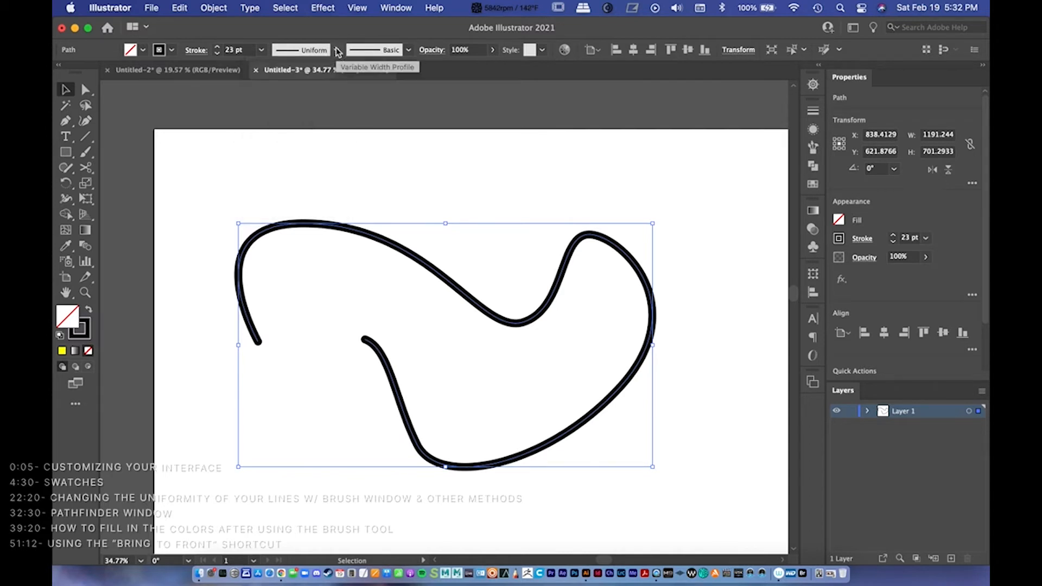
Step: Look over the brush definitions available for the selected curve in an enlarged list
{"action": "left_click", "coordinate": [410, 51]}
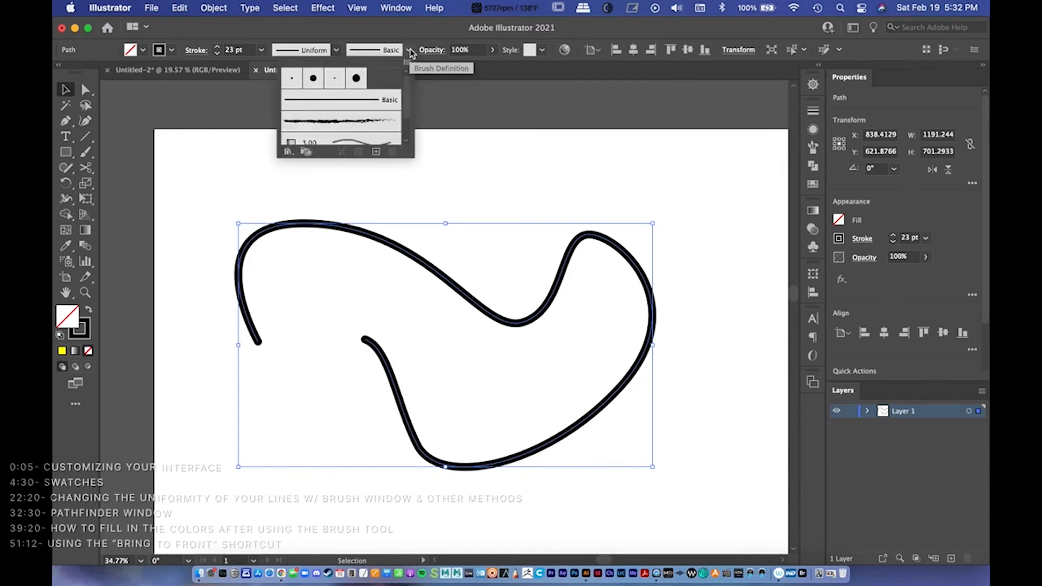
{"action": "left_click_drag", "start_coordinate": [413, 156], "coordinate": [490, 287]}
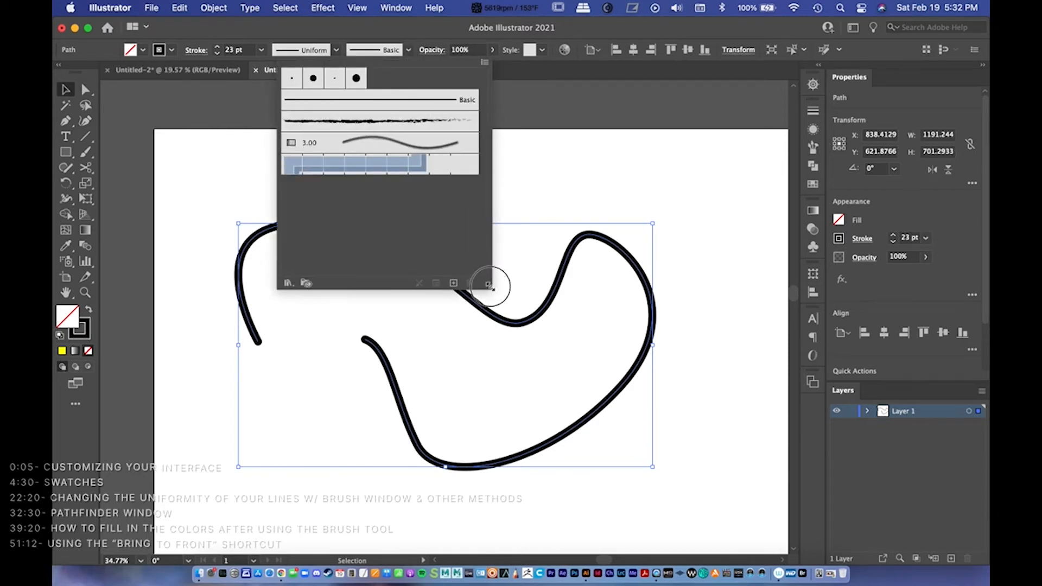
{"action": "left_click", "coordinate": [408, 50]}
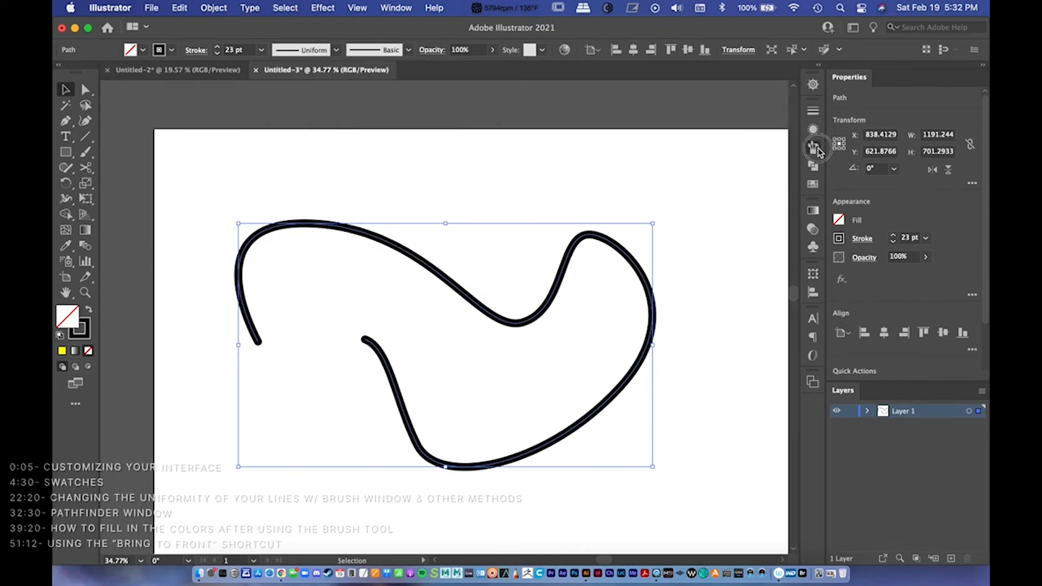
Step: Show the Brushes panel, enlarge it, and apply the rough charcoal-like brush to the selected curve
{"action": "left_click", "coordinate": [813, 149]}
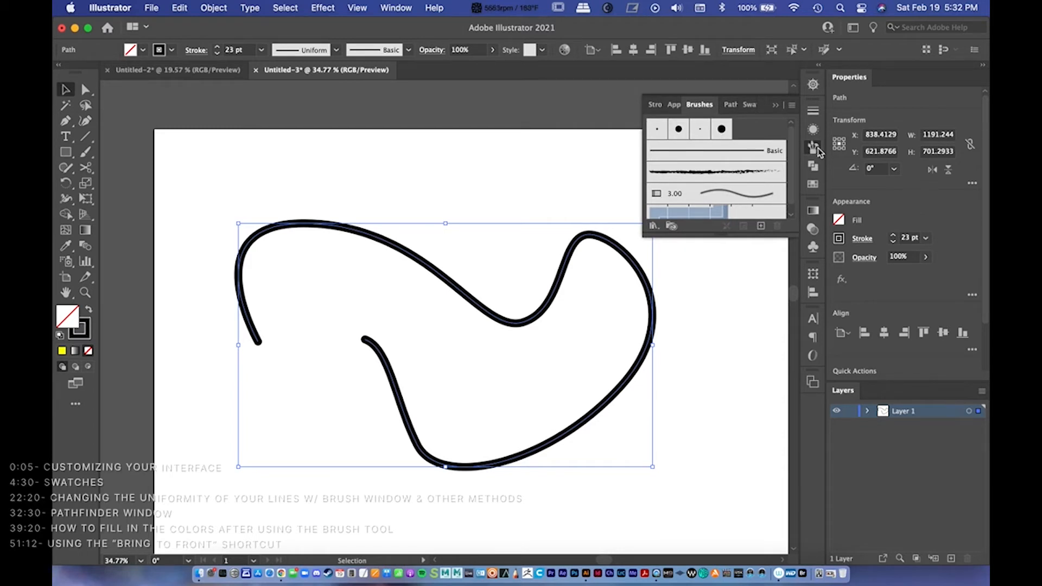
{"action": "left_click", "coordinate": [814, 154]}
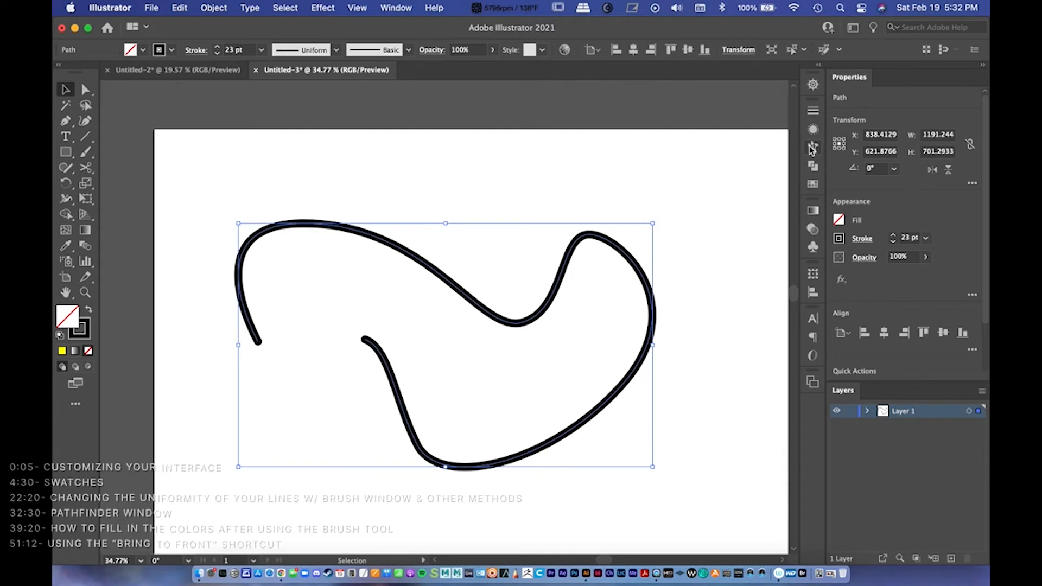
{"action": "left_click", "coordinate": [396, 8]}
{"action": "left_click", "coordinate": [436, 271]}
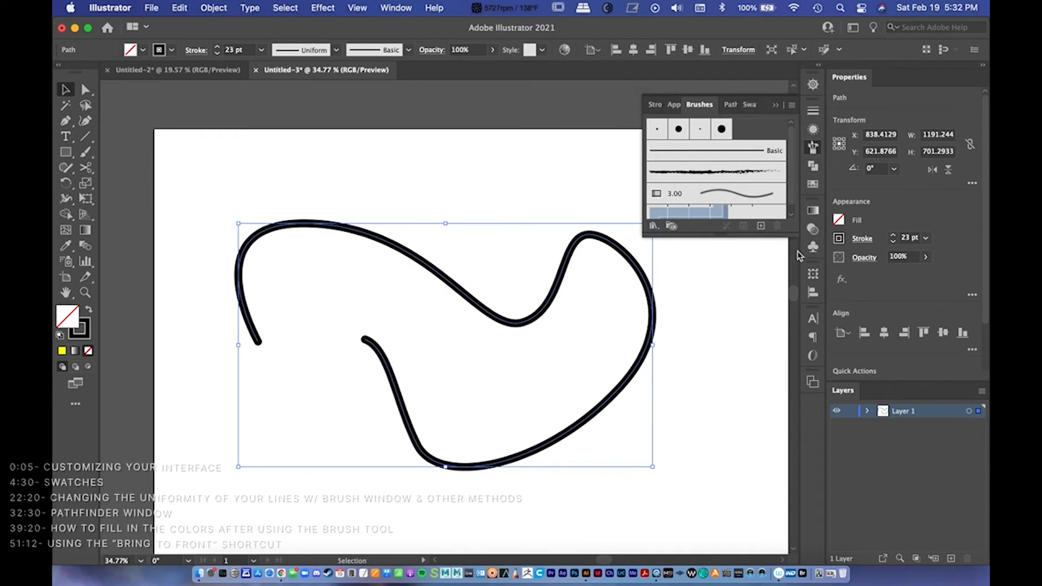
{"action": "left_click_drag", "start_coordinate": [790, 235], "coordinate": [791, 350]}
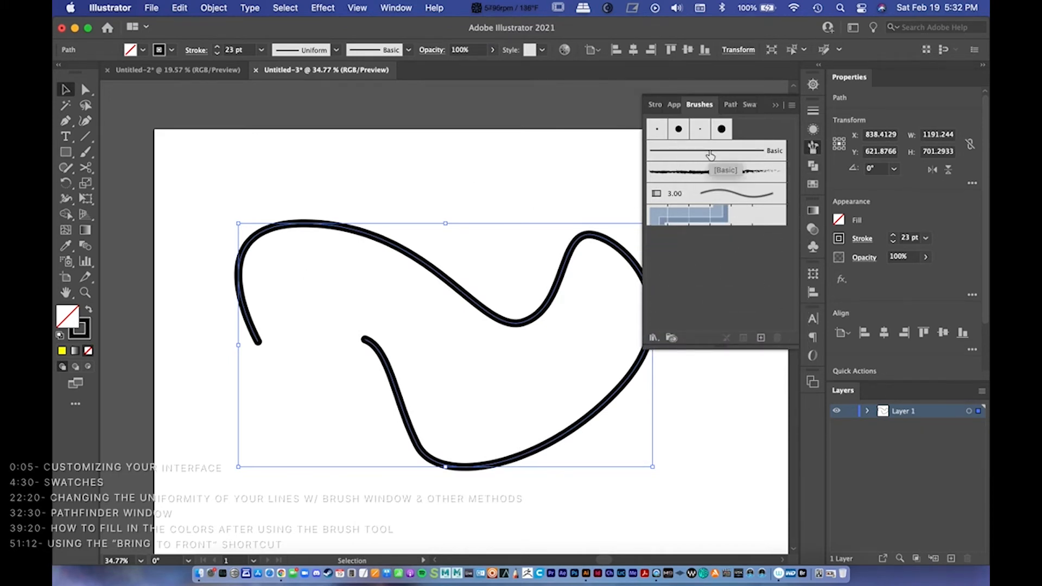
{"action": "left_click", "coordinate": [688, 176]}
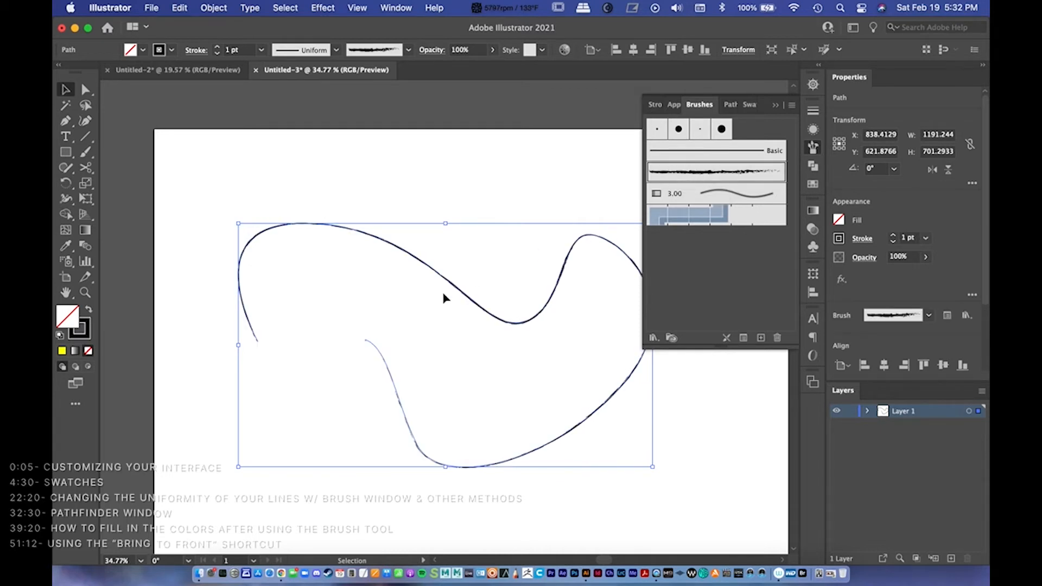
Step: Examine the brushed curve up close, especially the broken texture toward its two open ends
{"action": "key", "text": "z"}
{"action": "left_click_drag", "start_coordinate": [337, 349], "coordinate": [421, 282]}
{"action": "left_click_drag", "start_coordinate": [543, 373], "coordinate": [383, 376]}
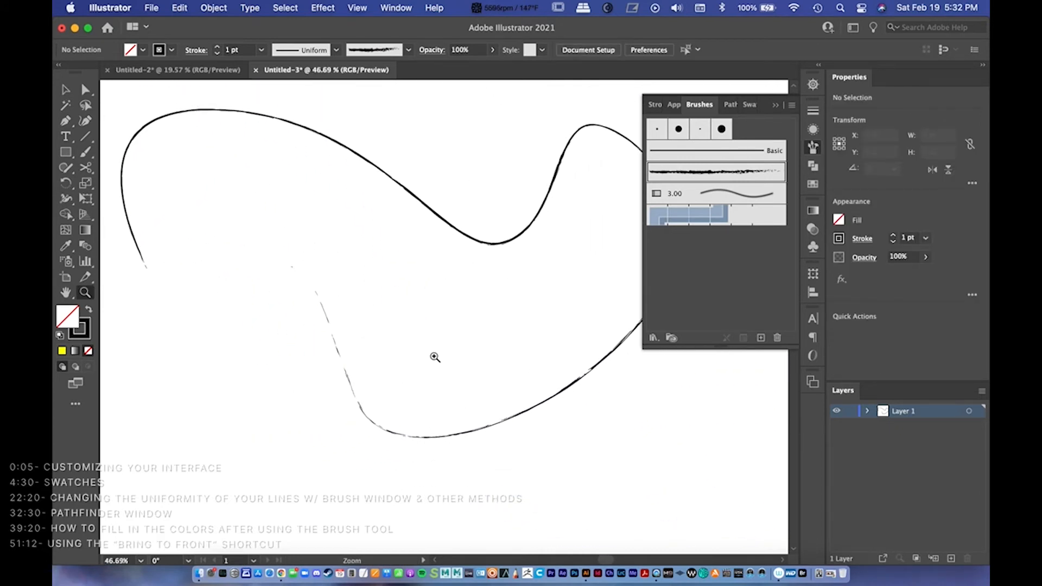
{"action": "scroll", "coordinate": [417, 247], "scroll_direction": "down", "scroll_amount": 3}
{"action": "scroll", "coordinate": [417, 247], "scroll_direction": "right", "scroll_amount": 3}
{"action": "scroll", "coordinate": [507, 172], "scroll_direction": "up", "scroll_amount": 4}
{"action": "scroll", "coordinate": [507, 172], "scroll_direction": "left", "scroll_amount": 6}
{"action": "left_click_drag", "start_coordinate": [220, 286], "coordinate": [295, 288]}
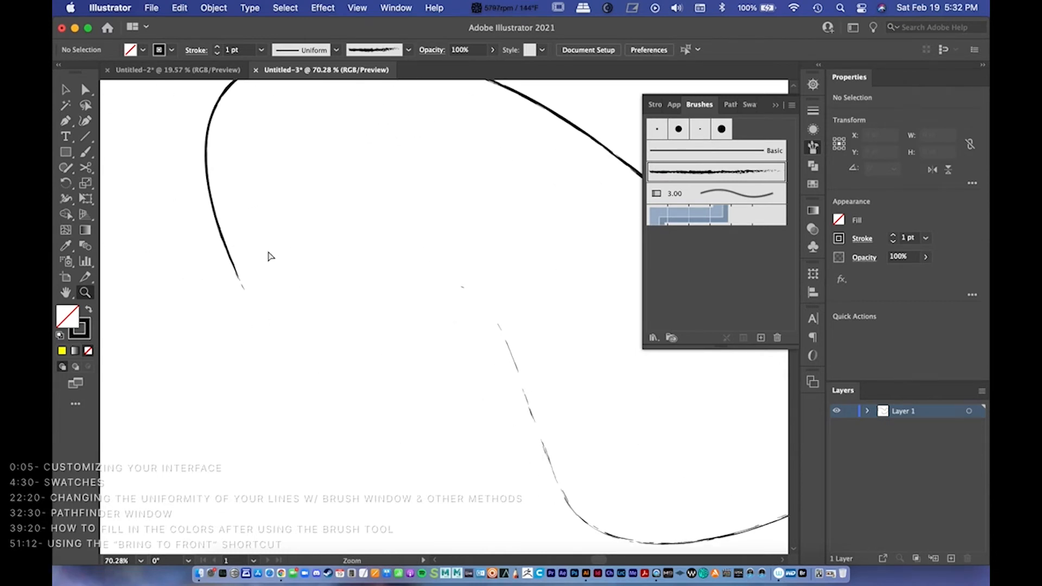
Step: Reshape the brushed curve by moving its inner open end upward and its bottom anchor point up toward the middle, and deselect it
{"action": "key", "text": "a"}
{"action": "left_click", "coordinate": [218, 227]}
{"action": "left_click", "coordinate": [246, 288]}
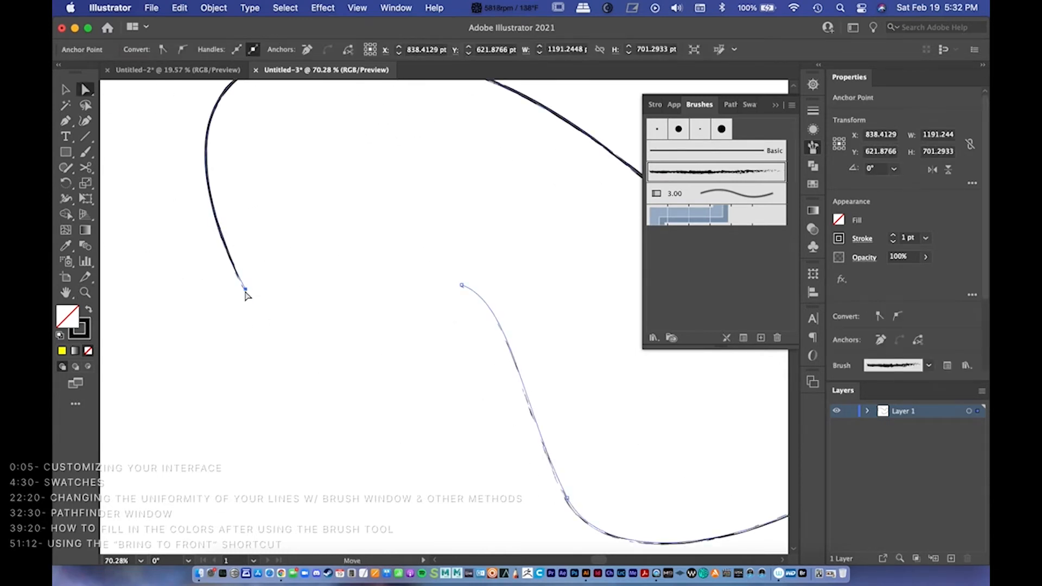
{"action": "left_click_drag", "start_coordinate": [246, 290], "coordinate": [382, 205]}
{"action": "scroll", "coordinate": [452, 335], "scroll_direction": "down", "scroll_amount": 5}
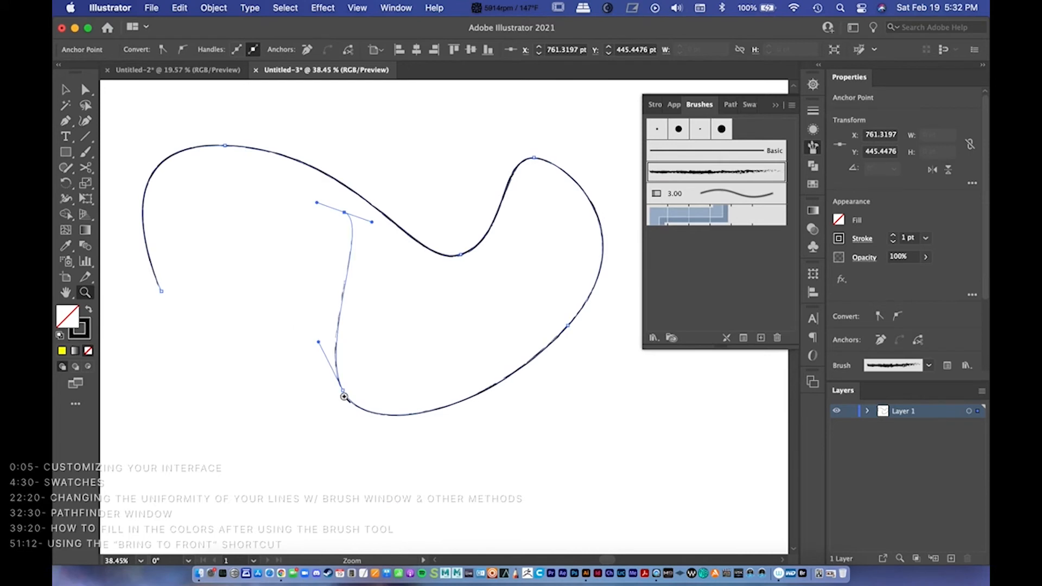
{"action": "left_click_drag", "start_coordinate": [344, 395], "coordinate": [409, 304]}
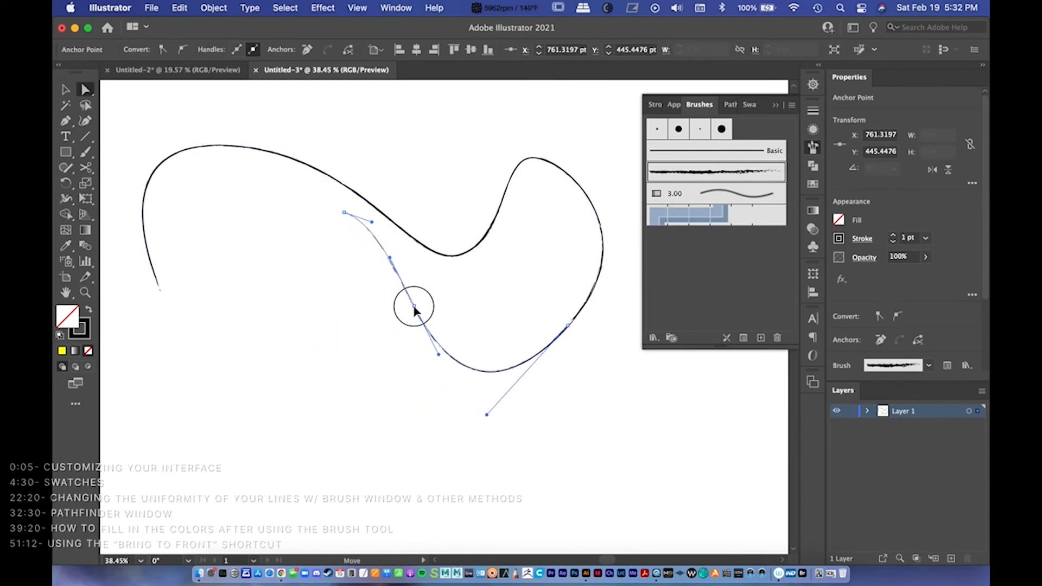
{"action": "key", "text": "v"}
{"action": "left_click", "coordinate": [377, 379]}
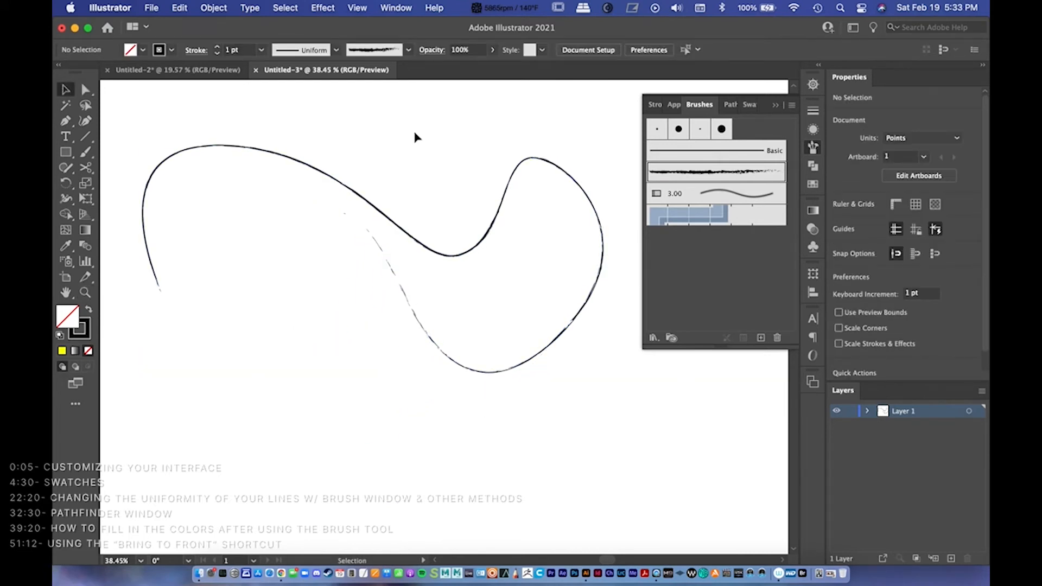
Step: Select the brushed curve, load the Bristle Brush Library, and enlarge the library panel to show more brushes
{"action": "scroll", "coordinate": [256, 220], "scroll_direction": "up", "scroll_amount": 2}
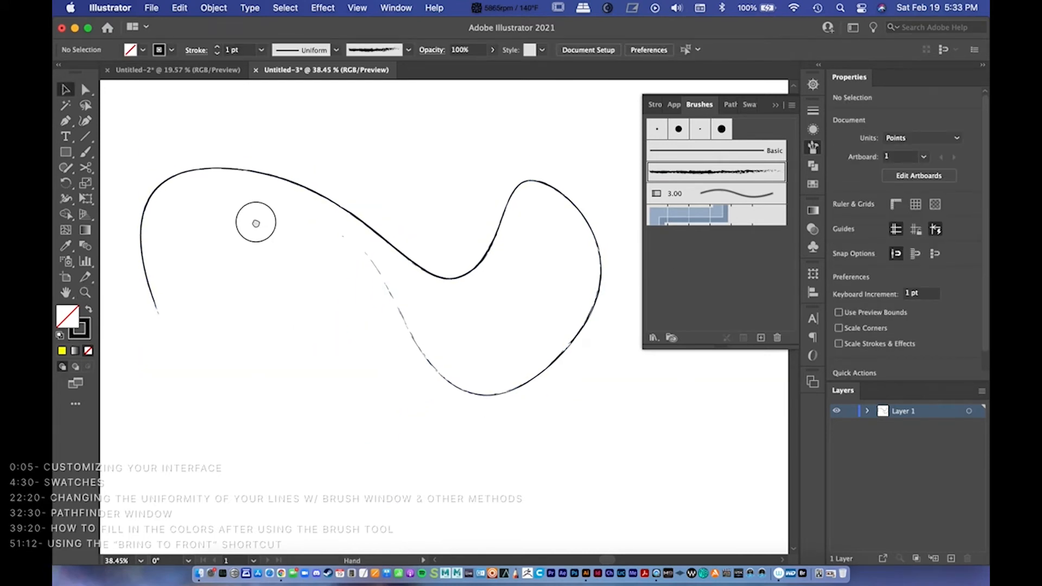
{"action": "left_click", "coordinate": [464, 280]}
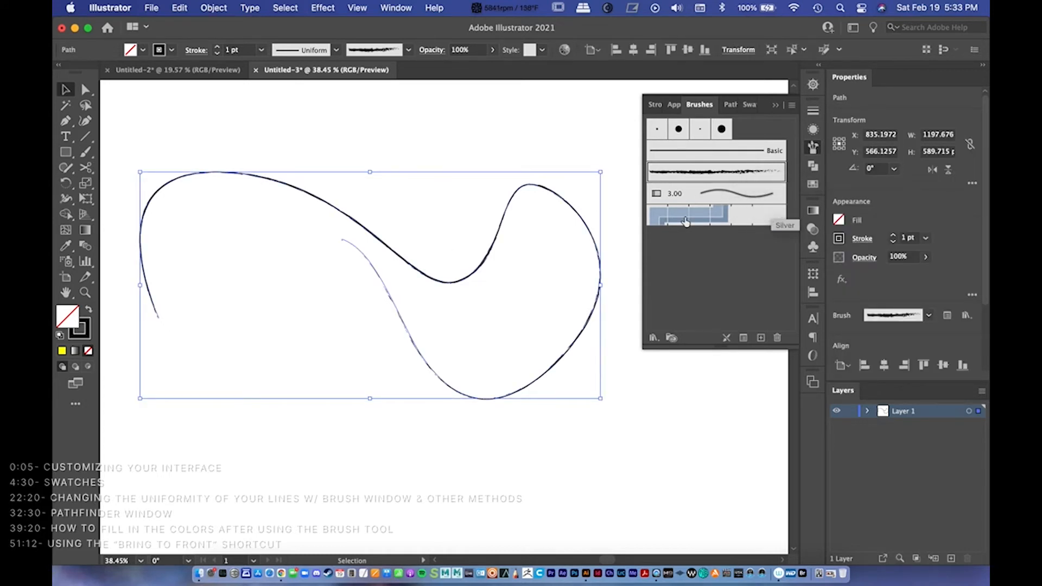
{"action": "left_click", "coordinate": [655, 338]}
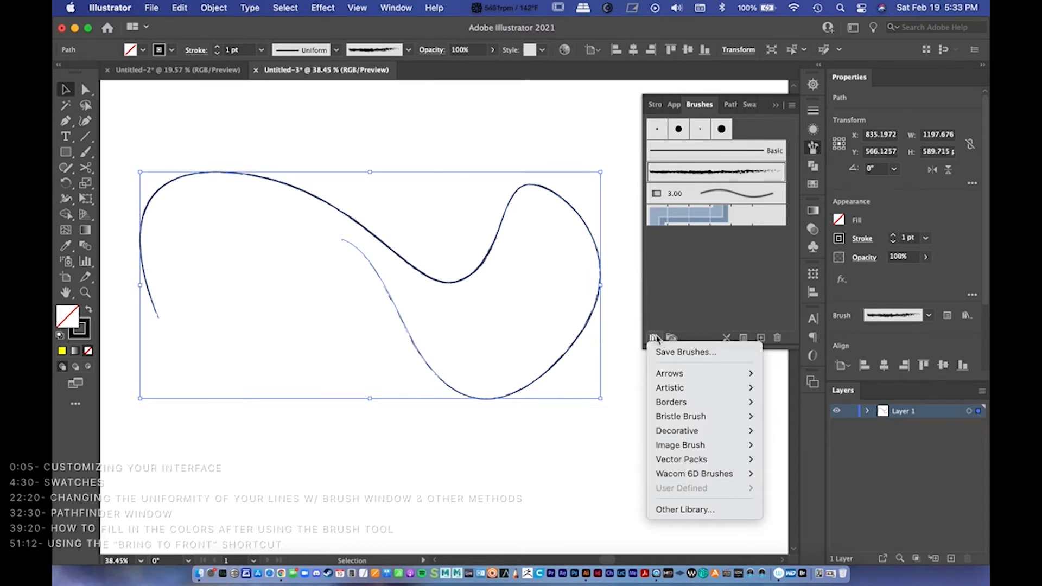
{"action": "mouse_move", "coordinate": [712, 379]}
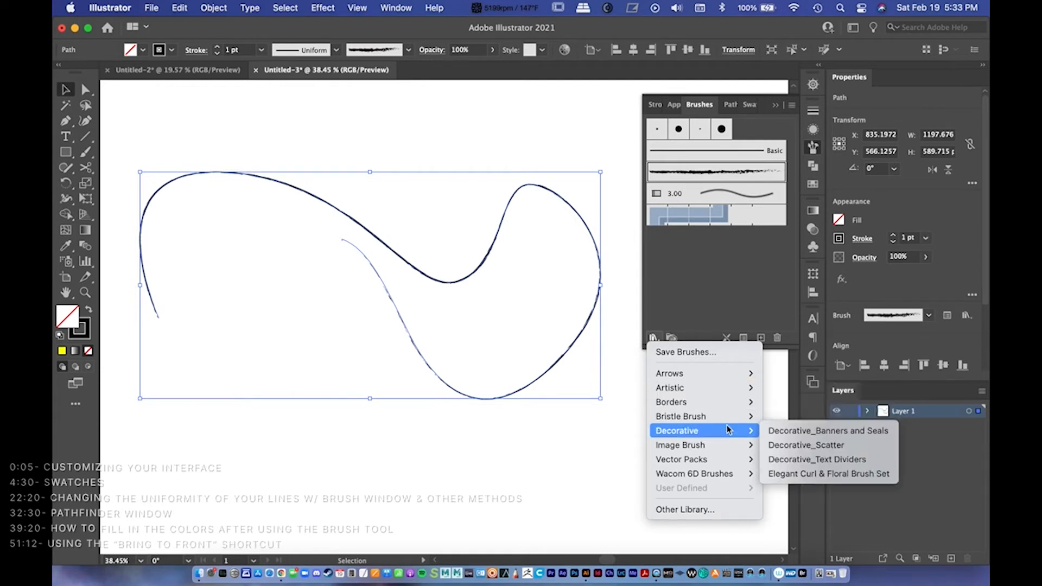
{"action": "mouse_move", "coordinate": [727, 417]}
{"action": "left_click", "coordinate": [791, 417]}
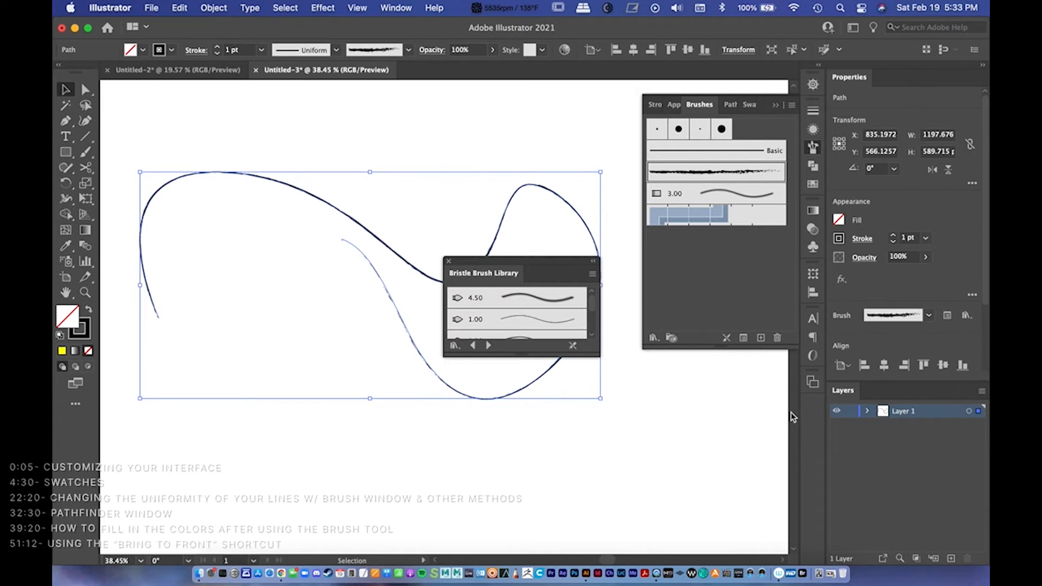
{"action": "left_click_drag", "start_coordinate": [595, 356], "coordinate": [675, 506]}
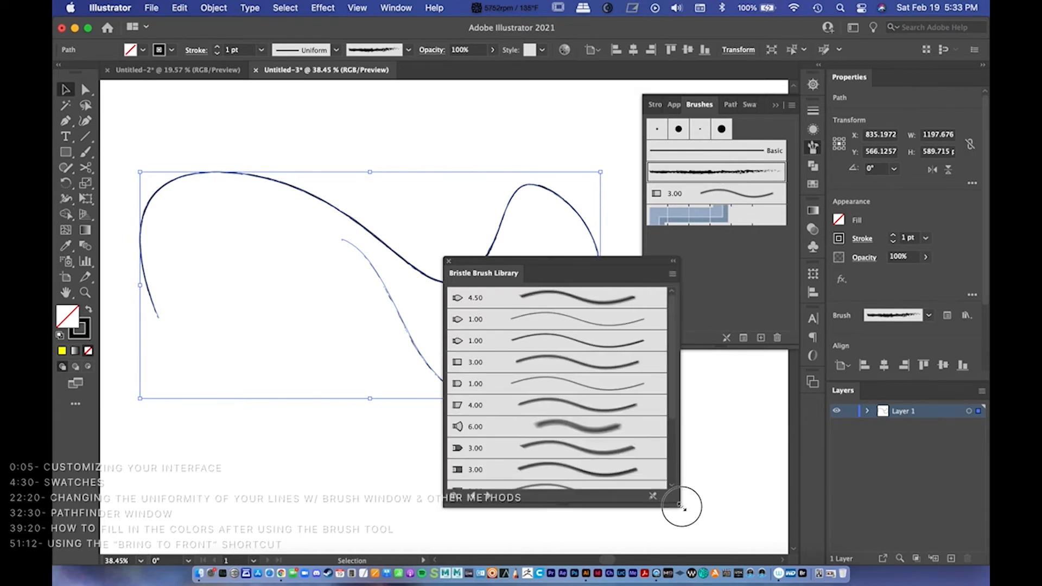
Step: Try the 6.00 fan bristle brush on the curve, replace it with the dark 3.00 flat bristle brush, and deselect the curve
{"action": "left_click", "coordinate": [601, 437]}
{"action": "mouse_move", "coordinate": [506, 265]}
{"action": "left_mouse_down"}
{"action": "mouse_move", "coordinate": [516, 285]}
{"action": "mouse_move", "coordinate": [848, 242]}
{"action": "mouse_move", "coordinate": [753, 248]}
{"action": "left_mouse_up"}
{"action": "left_click", "coordinate": [843, 452]}
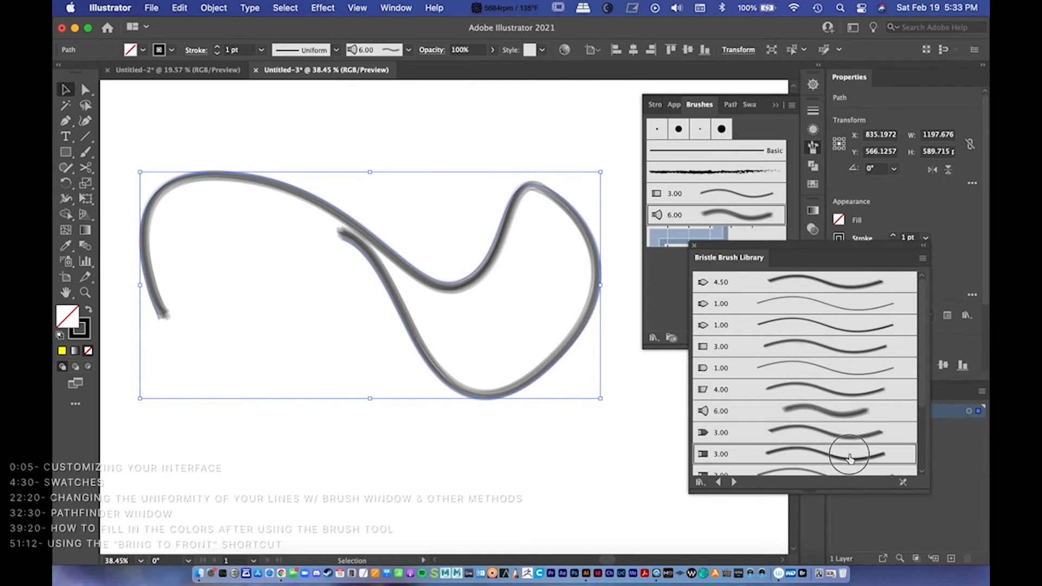
{"action": "left_click", "coordinate": [382, 484]}
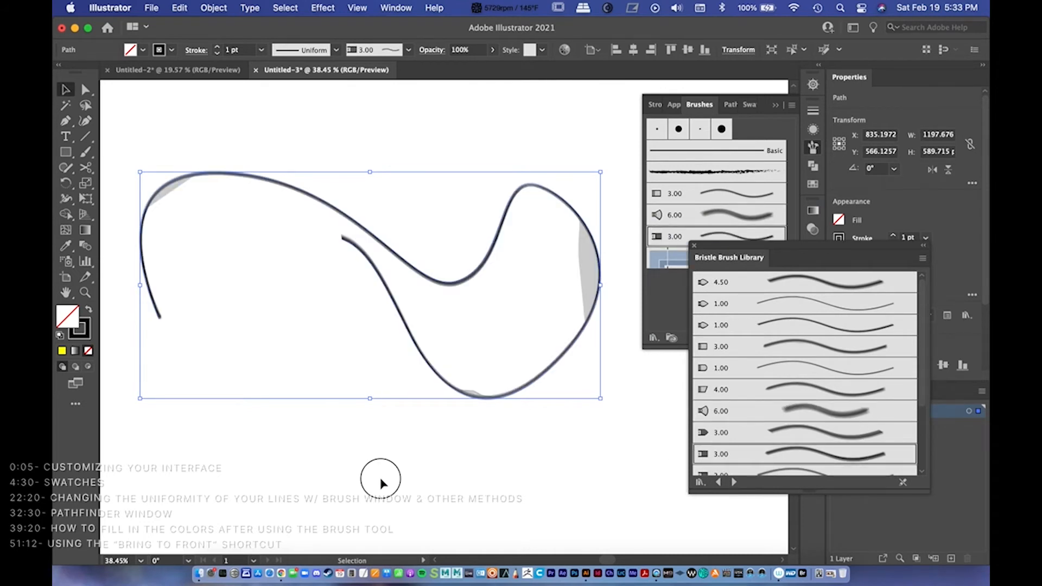
Step: Examine the bristle-brushed curve's shading and bends up close, and close the Bristle Brush Library
{"action": "key", "text": "space"}
{"action": "left_click_drag", "start_coordinate": [378, 398], "coordinate": [356, 413]}
{"action": "key", "text": "z"}
{"action": "mouse_move", "coordinate": [340, 292]}
{"action": "left_mouse_down"}
{"action": "mouse_move", "coordinate": [543, 264]}
{"action": "mouse_move", "coordinate": [348, 294]}
{"action": "left_mouse_up"}
{"action": "scroll", "coordinate": [600, 302], "scroll_direction": "right", "scroll_amount": 10}
{"action": "key", "text": "space"}
{"action": "mouse_move", "coordinate": [465, 275]}
{"action": "left_mouse_down"}
{"action": "mouse_move", "coordinate": [515, 277]}
{"action": "mouse_move", "coordinate": [360, 321]}
{"action": "mouse_move", "coordinate": [492, 300]}
{"action": "left_mouse_up"}
{"action": "left_click", "coordinate": [694, 249]}
{"action": "key", "text": "space"}
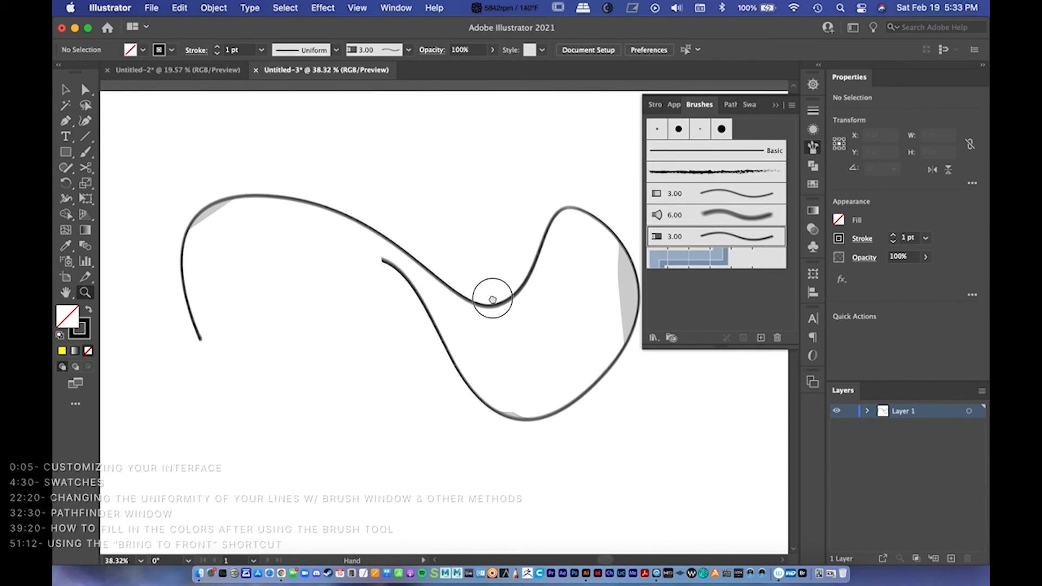
Step: Load the Artistic_Calligraphic brush library and enlarge its panel to show all the brushes
{"action": "left_click", "coordinate": [654, 338]}
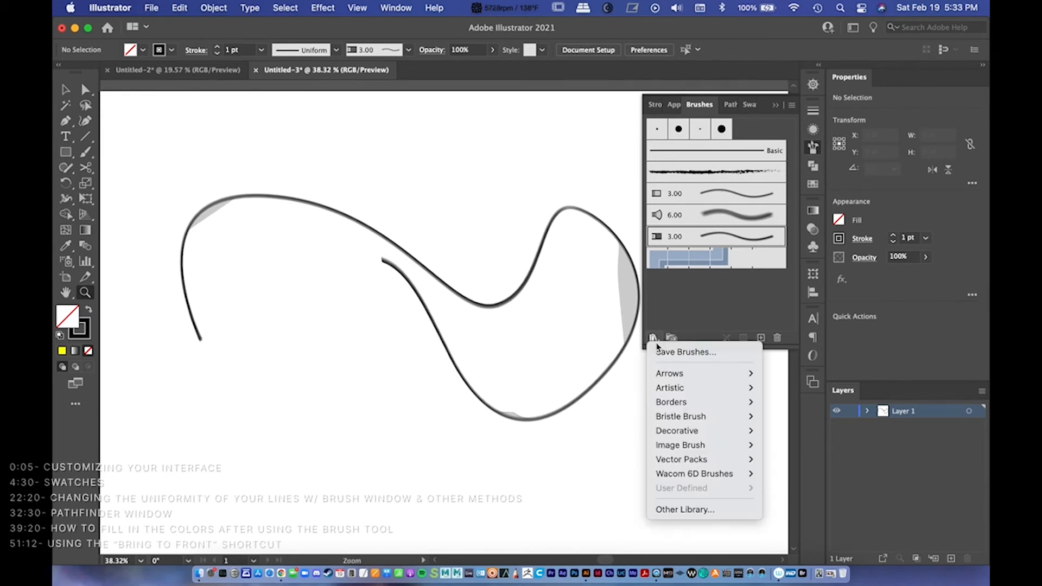
{"action": "mouse_move", "coordinate": [670, 372]}
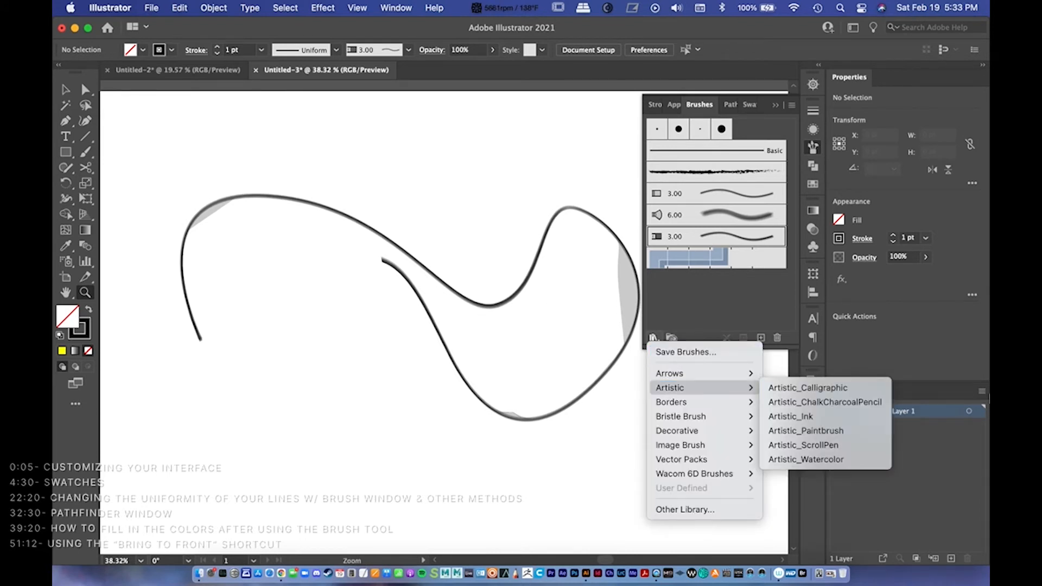
{"action": "left_click", "coordinate": [851, 391]}
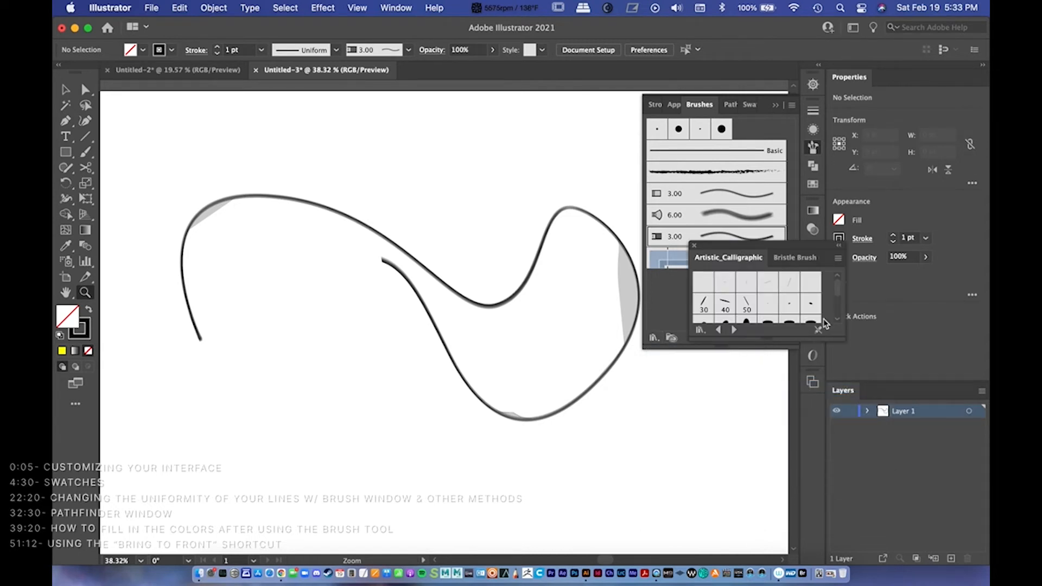
{"action": "left_click_drag", "start_coordinate": [794, 341], "coordinate": [796, 549]}
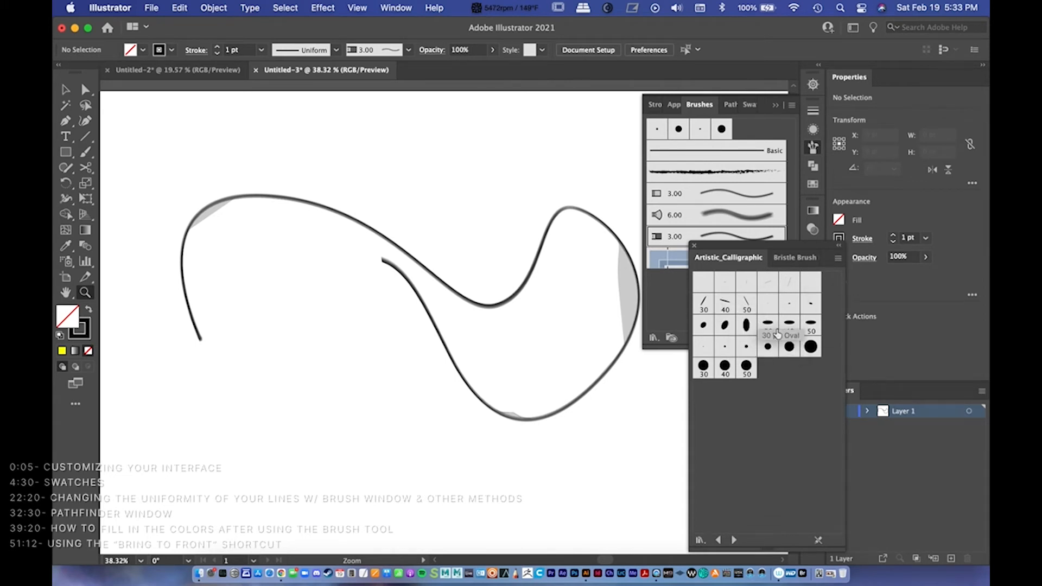
Step: Choose the 15 pt. Round calligraphic brush and activate the Selection tool for picking the curve
{"action": "left_click", "coordinate": [790, 349]}
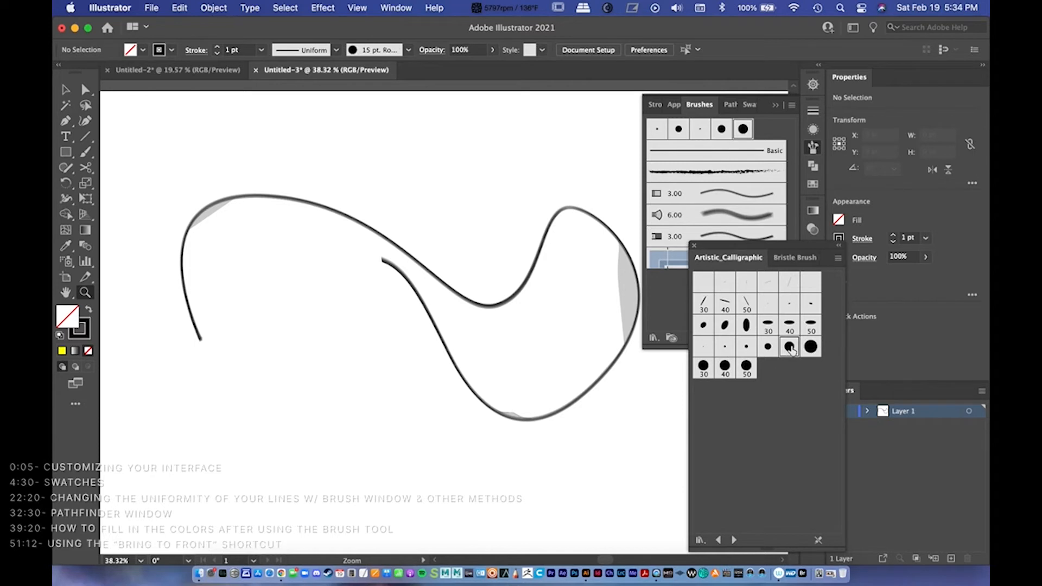
{"action": "key", "text": "v"}
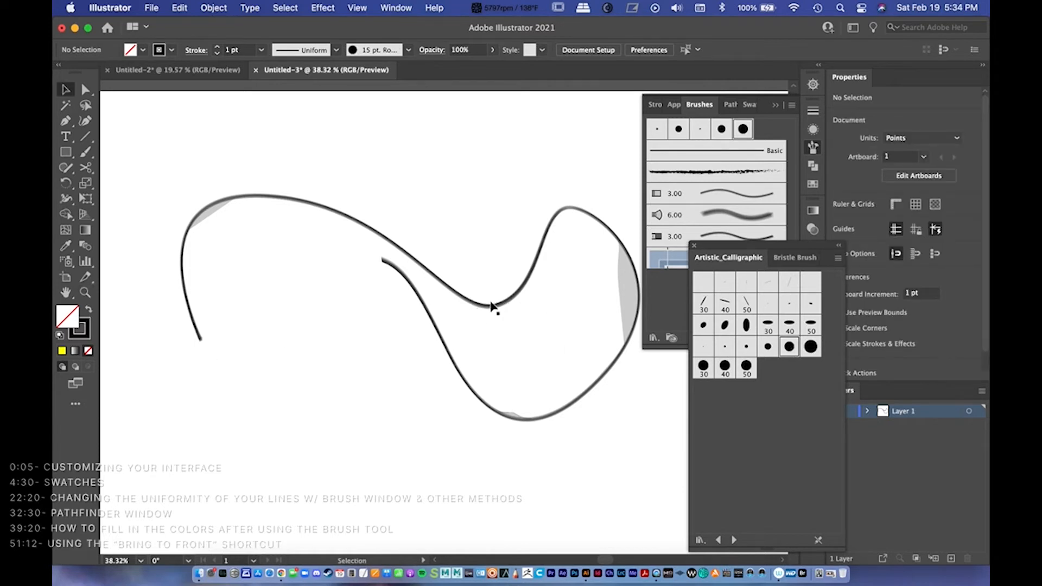
Step: Apply the 15 pt. Round and then the 30 pt. Flat calligraphic brush to the curved path
{"action": "left_click", "coordinate": [491, 307]}
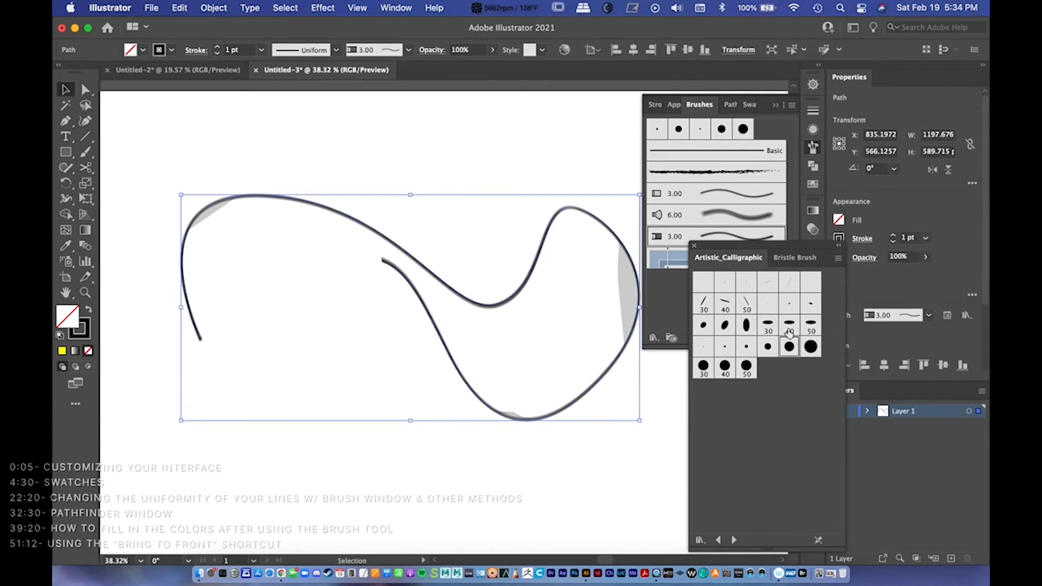
{"action": "left_click", "coordinate": [790, 348]}
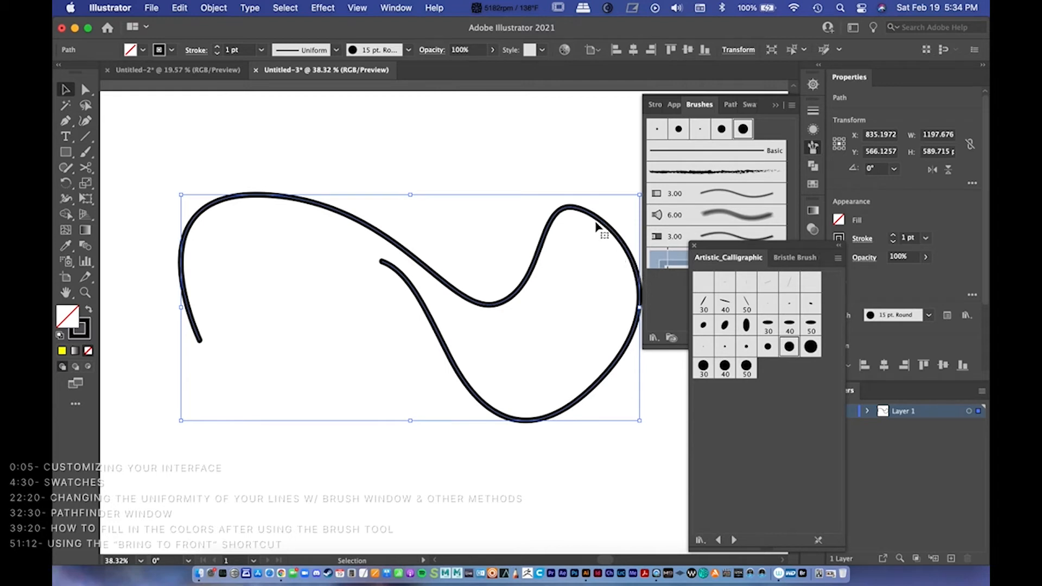
{"action": "left_click", "coordinate": [704, 306]}
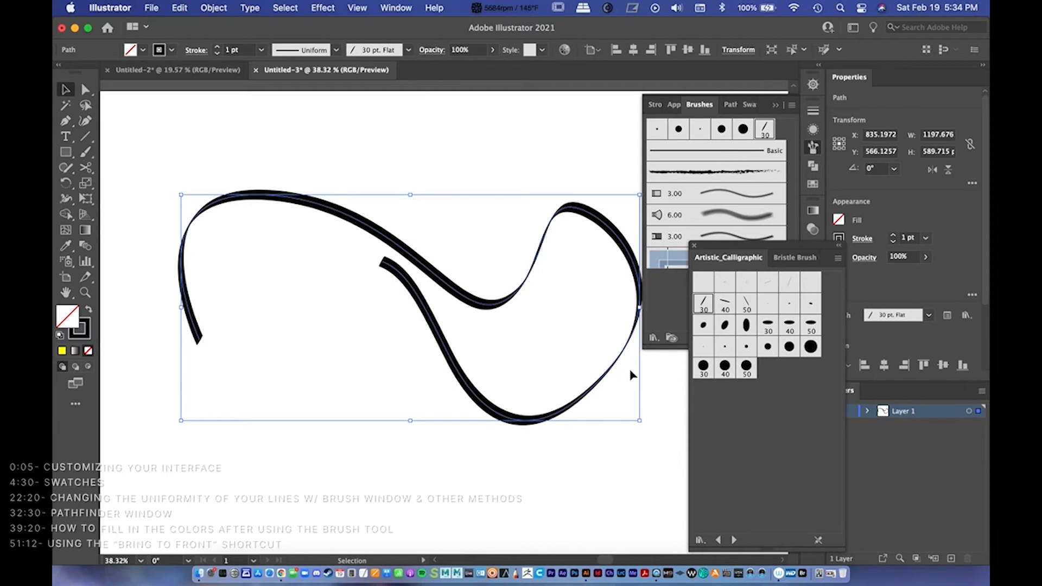
{"action": "left_click_drag", "start_coordinate": [483, 344], "coordinate": [437, 351]}
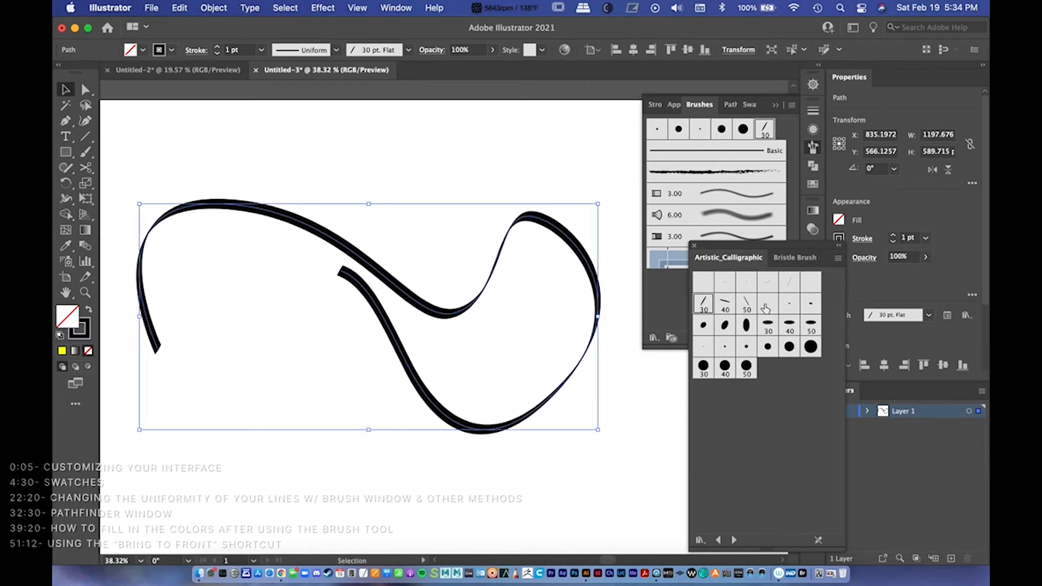
Step: Switch the curve's brush to 15 pt. Flat and then 15 pt. Oval, and deselect the path
{"action": "left_click", "coordinate": [789, 282]}
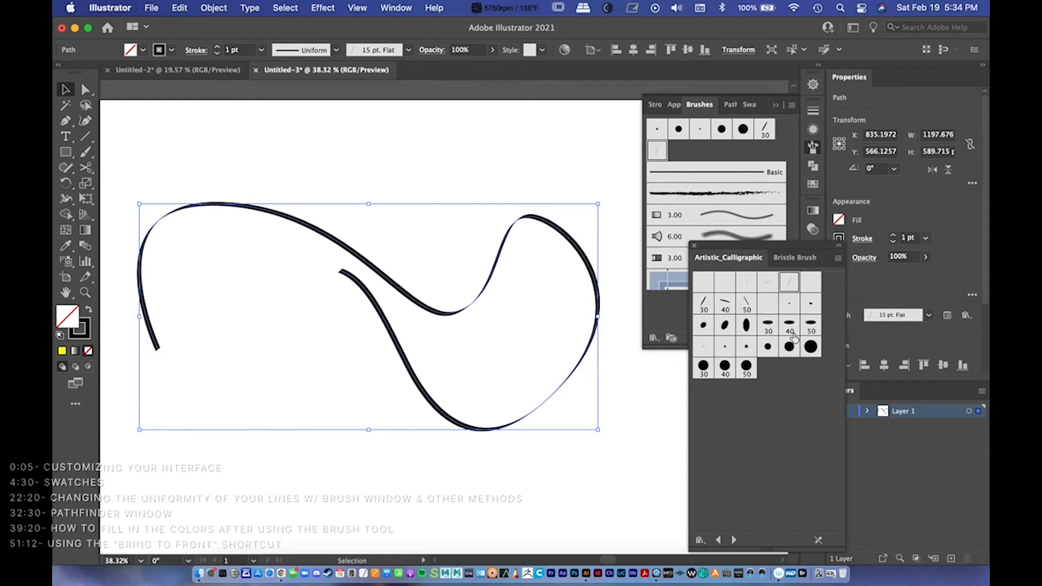
{"action": "left_click", "coordinate": [726, 325]}
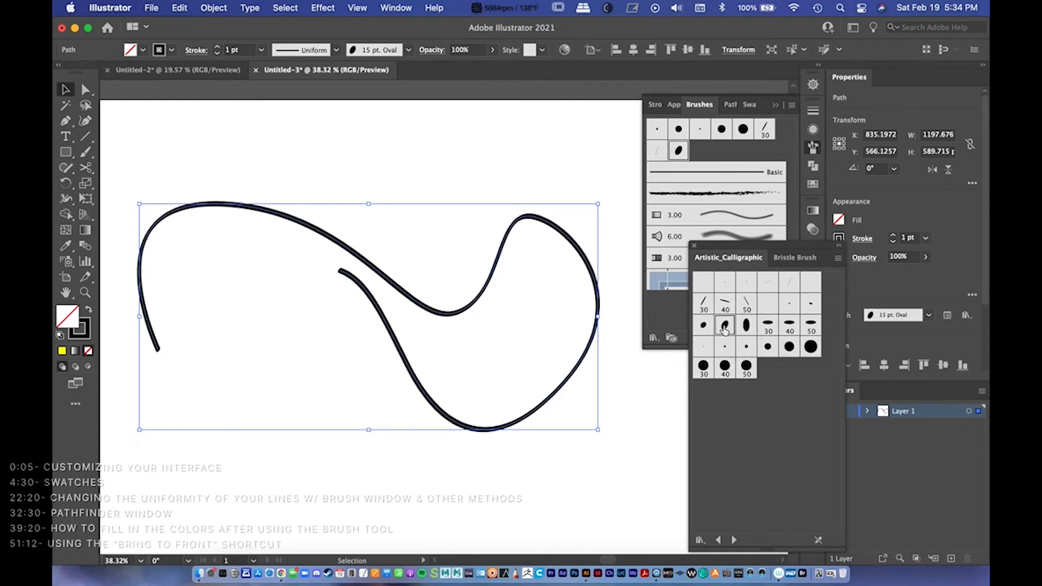
{"action": "scroll", "coordinate": [326, 372], "scroll_direction": "left", "scroll_amount": 2}
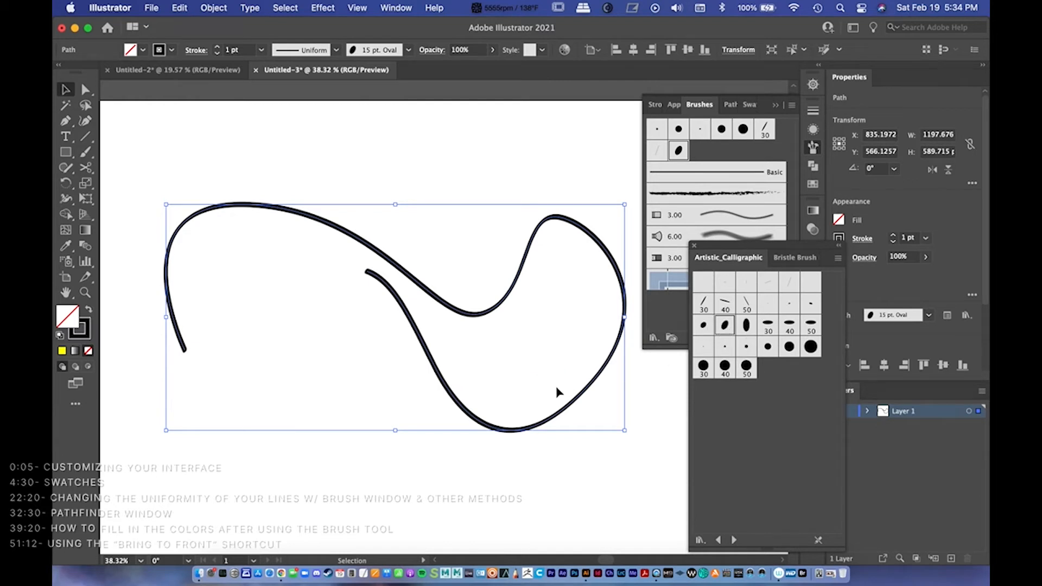
{"action": "left_click", "coordinate": [579, 465]}
{"action": "scroll", "coordinate": [481, 304], "scroll_direction": "right", "scroll_amount": 2}
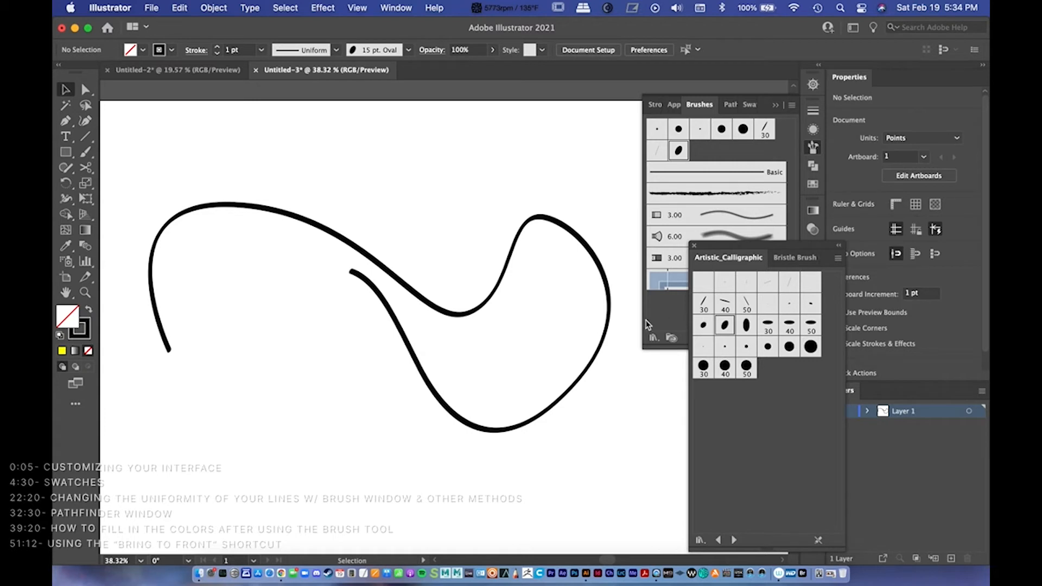
Step: Look at the oval-brushed curve up close and check the available brush library categories
{"action": "key", "text": "z"}
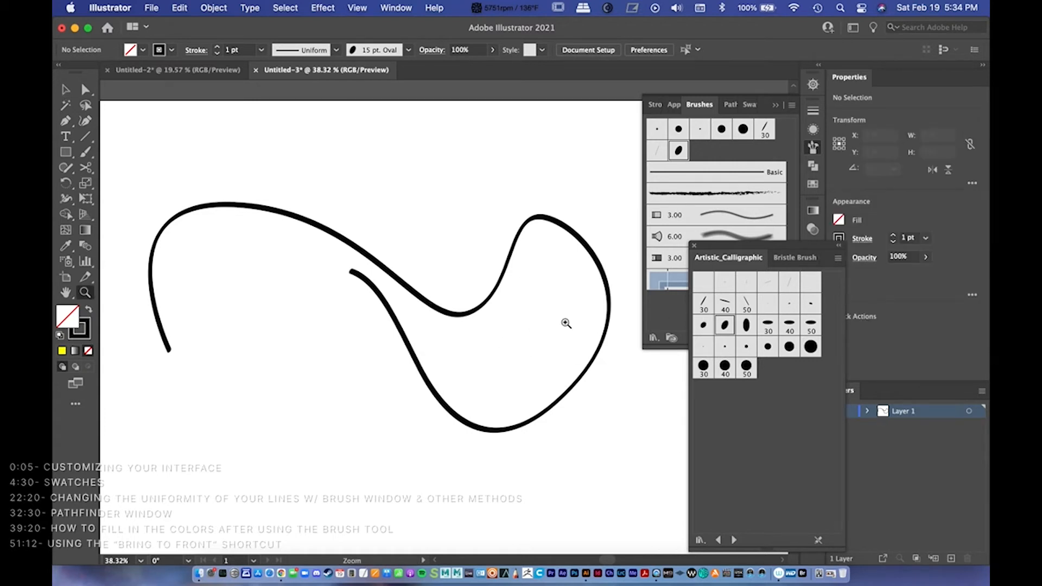
{"action": "left_click_drag", "start_coordinate": [435, 319], "coordinate": [490, 321]}
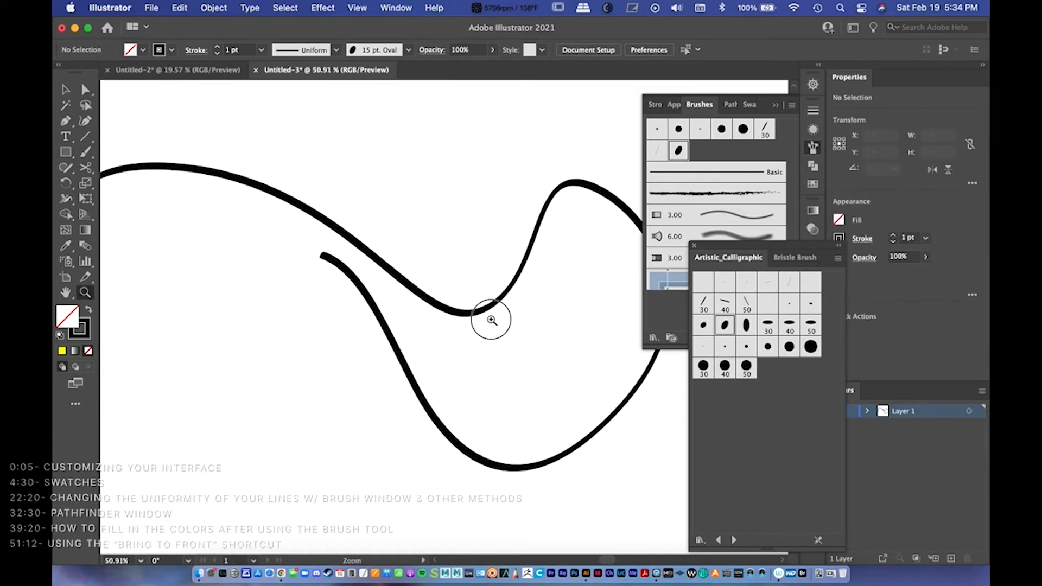
{"action": "left_click", "coordinate": [699, 540]}
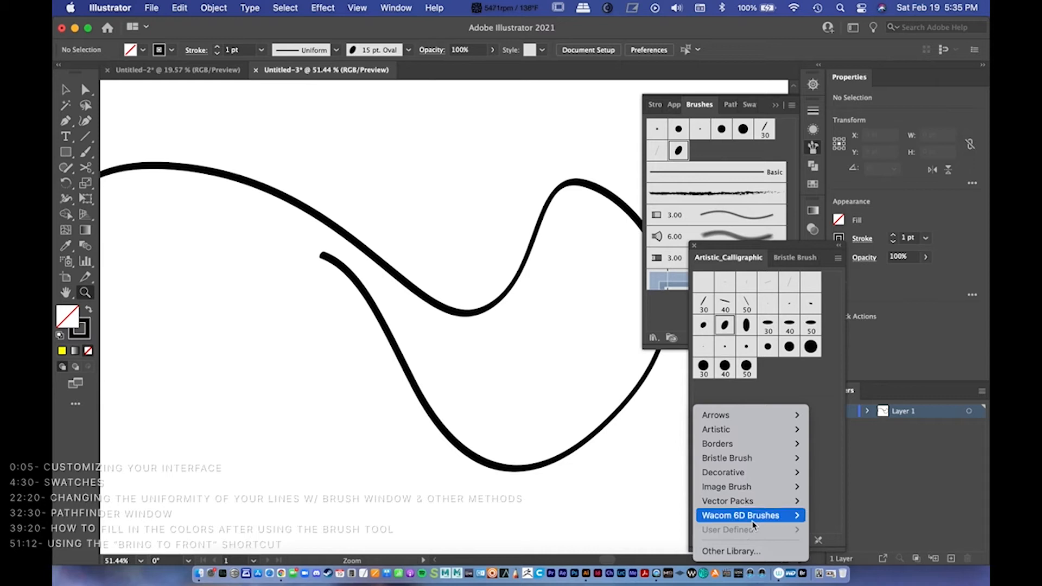
{"action": "left_click", "coordinate": [812, 382]}
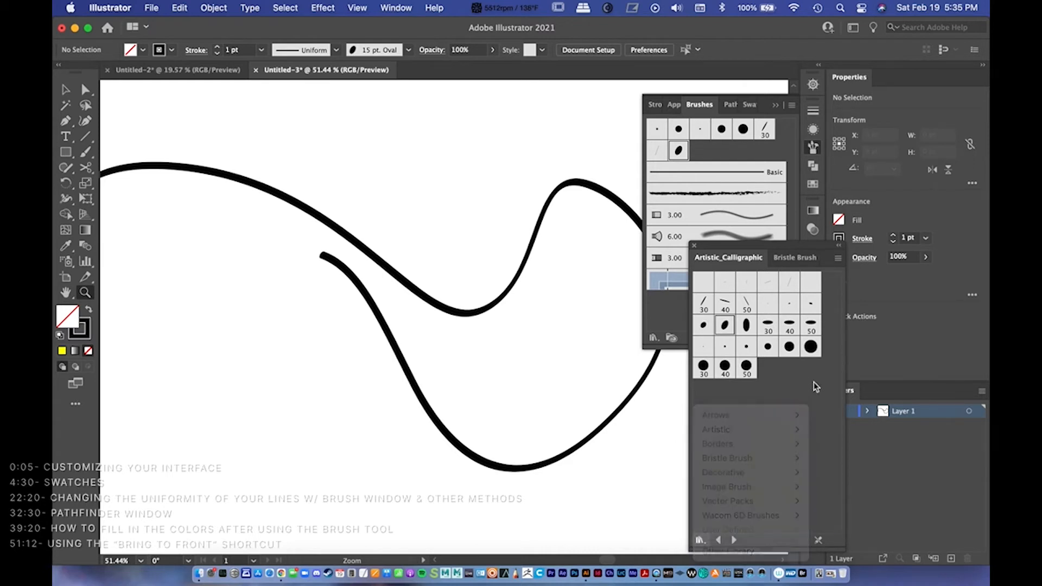
{"action": "left_click_drag", "start_coordinate": [545, 389], "coordinate": [515, 395]}
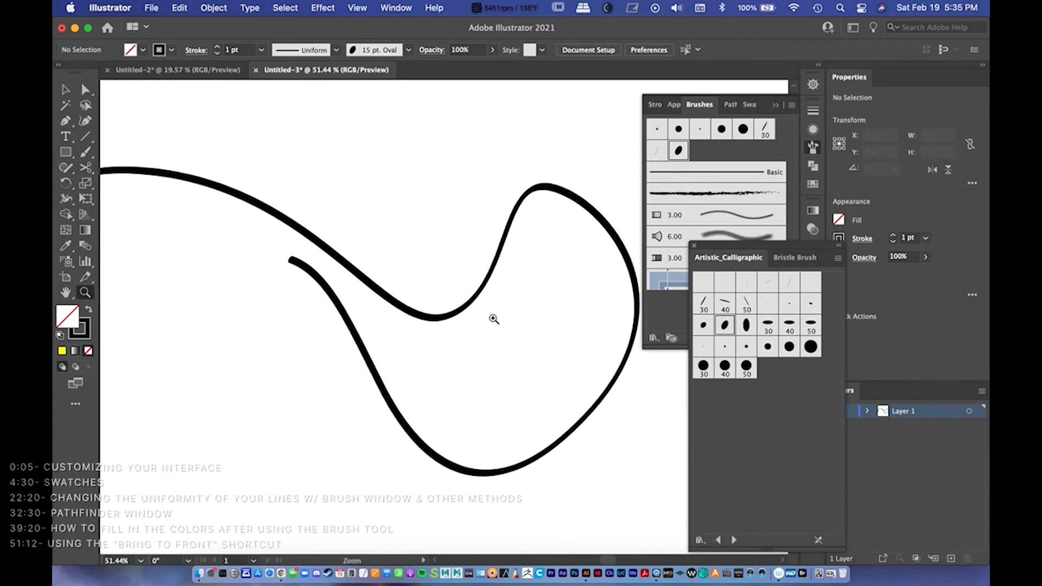
Step: Examine at high magnification how the oval brush's line thickness varies along the curve's bends
{"action": "key", "text": "v"}
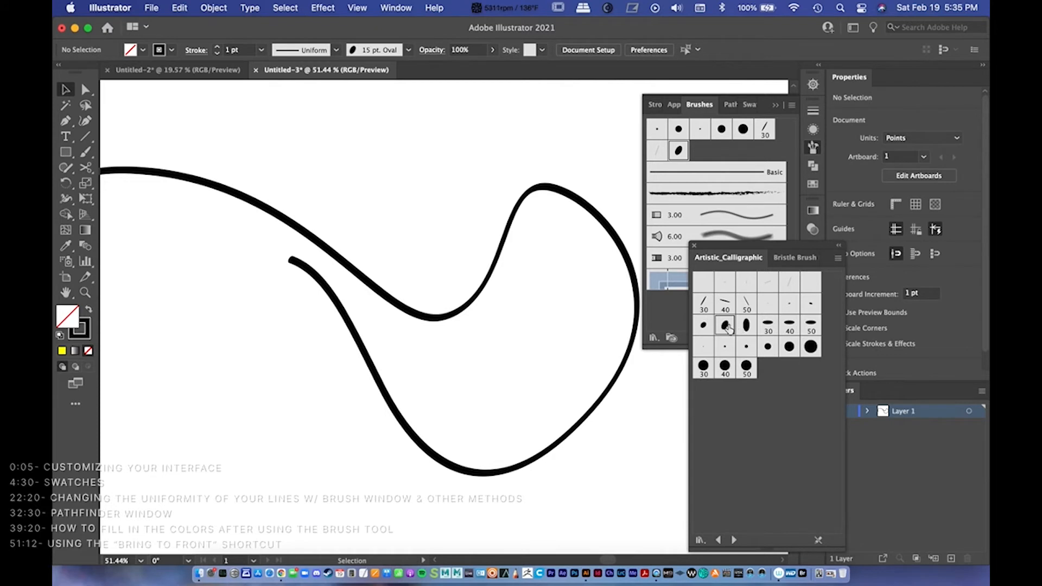
{"action": "left_click", "coordinate": [481, 286]}
{"action": "left_click_drag", "start_coordinate": [473, 337], "coordinate": [385, 374]}
{"action": "key", "text": "z"}
{"action": "left_click_drag", "start_coordinate": [434, 274], "coordinate": [605, 265]}
{"action": "scroll", "coordinate": [605, 265], "scroll_direction": "up", "scroll_amount": 3}
{"action": "scroll", "coordinate": [605, 265], "scroll_direction": "right", "scroll_amount": 4}
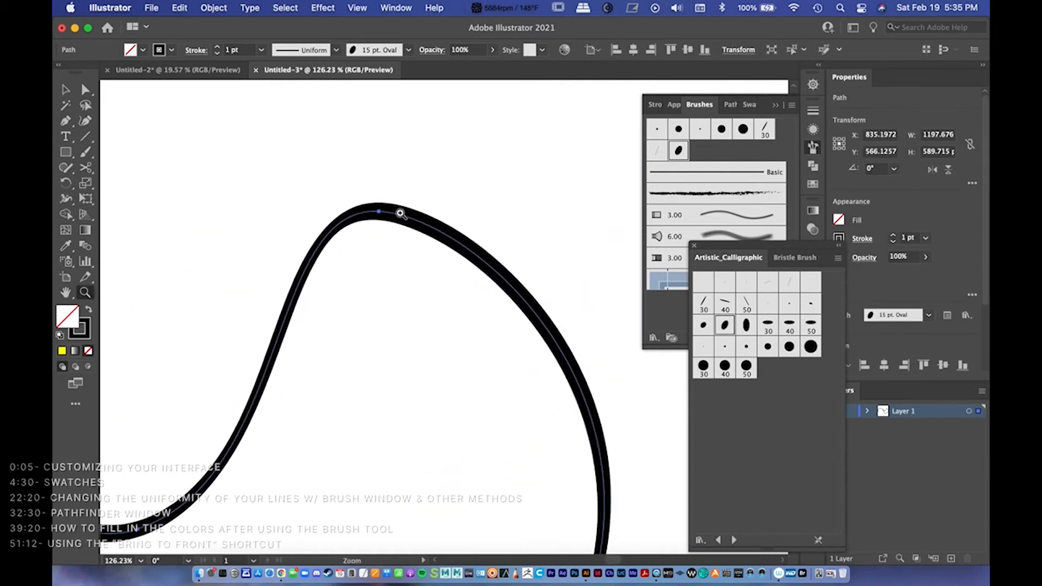
{"action": "scroll", "coordinate": [382, 367], "scroll_direction": "down", "scroll_amount": 10}
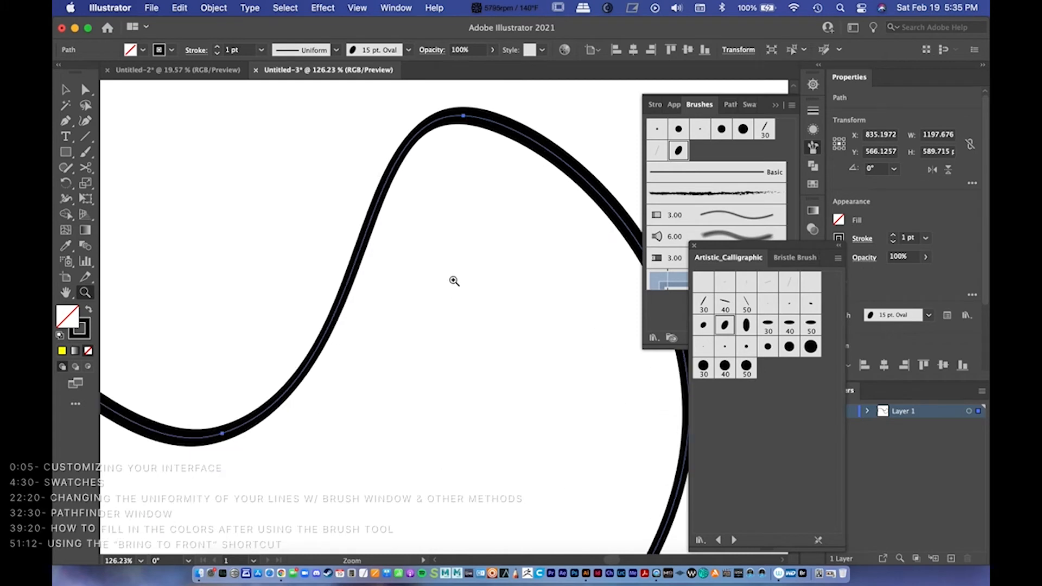
{"action": "key", "text": "v"}
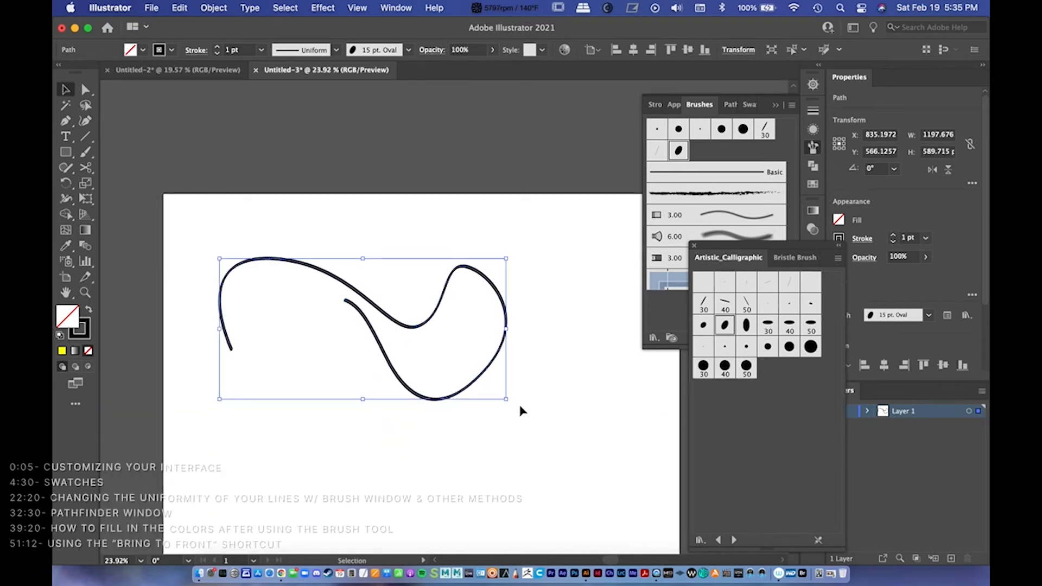
{"action": "left_click", "coordinate": [512, 432]}
{"action": "scroll", "coordinate": [524, 432], "scroll_direction": "left", "scroll_amount": 1}
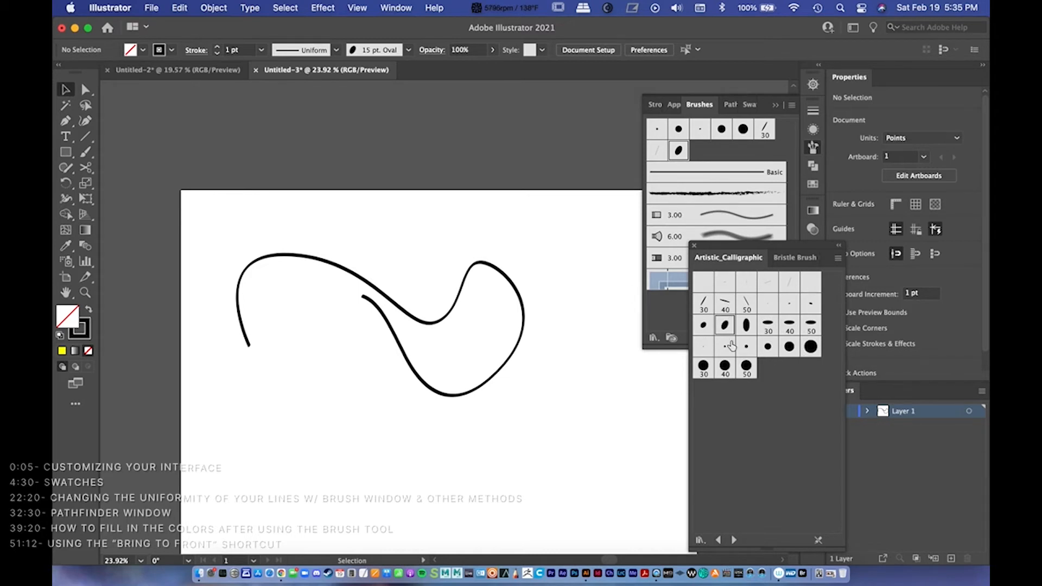
Step: Reduce the curve's stroke weight to 0.25 pt and inspect the thinner line
{"action": "left_click", "coordinate": [443, 321]}
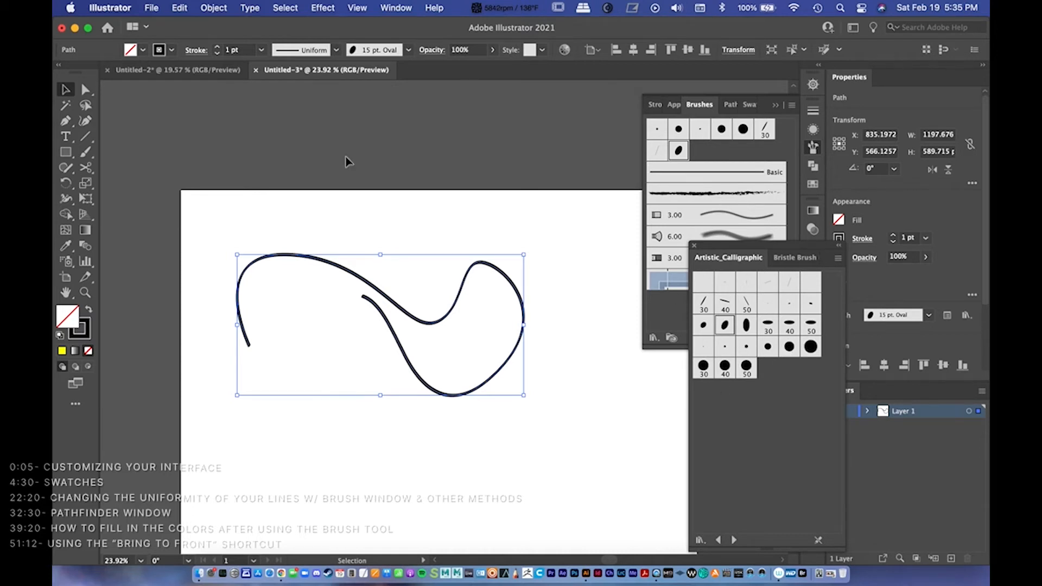
{"action": "left_click", "coordinate": [218, 54]}
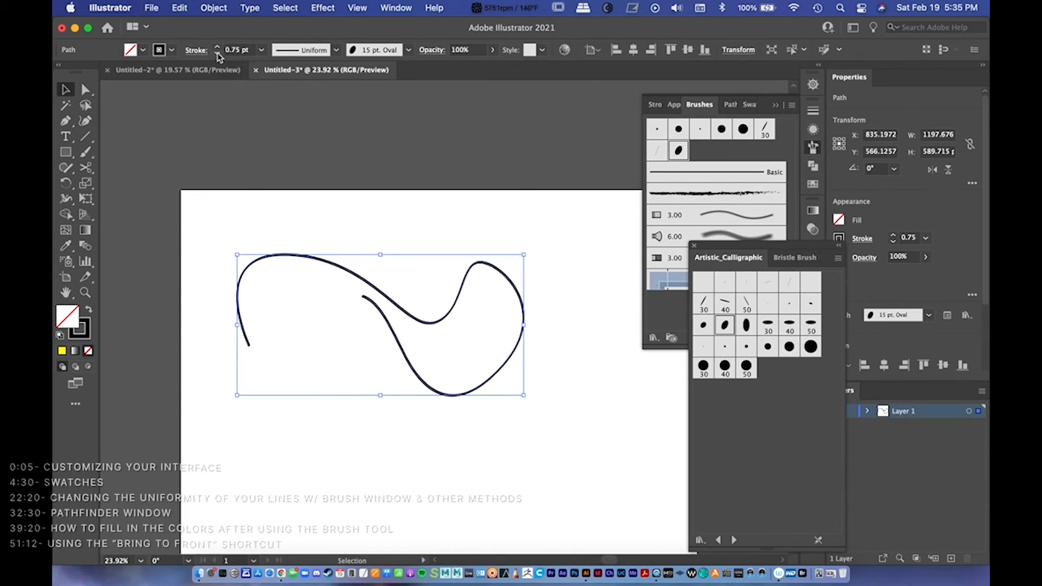
{"action": "left_click", "coordinate": [218, 54]}
{"action": "left_click", "coordinate": [217, 54]}
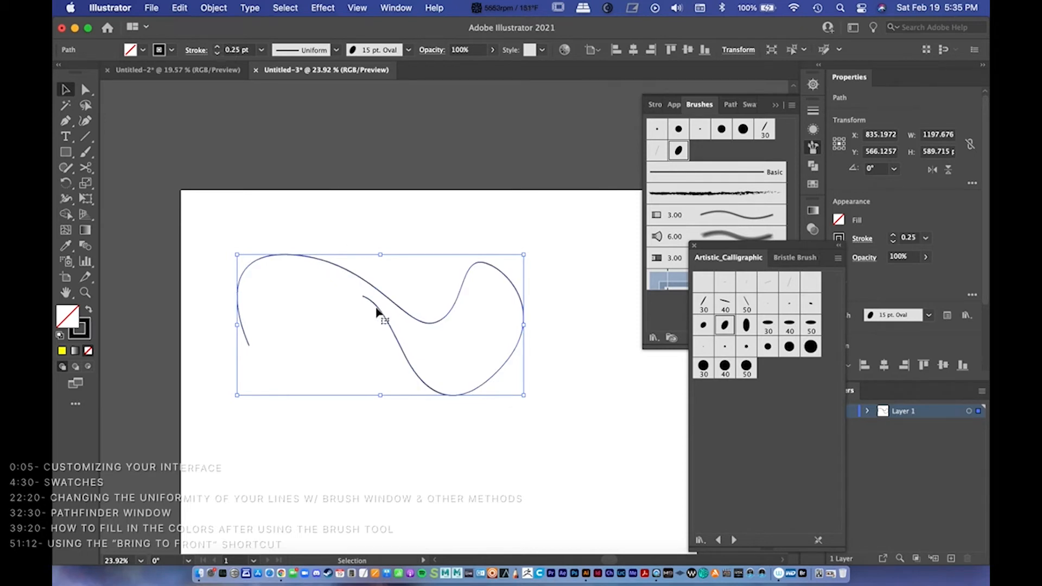
{"action": "key", "text": "z"}
{"action": "left_click_drag", "start_coordinate": [460, 352], "coordinate": [706, 321]}
{"action": "left_click_drag", "start_coordinate": [435, 305], "coordinate": [370, 353]}
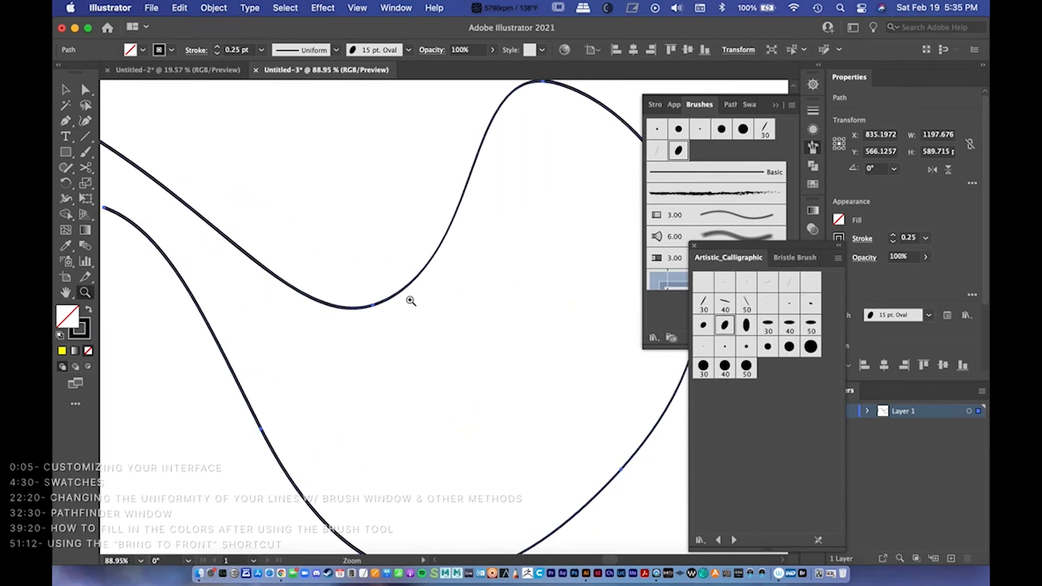
{"action": "left_click_drag", "start_coordinate": [509, 264], "coordinate": [395, 282]}
Step: Increase the curve's stroke weight to 5 pt
{"action": "left_click", "coordinate": [217, 47]}
{"action": "left_click", "coordinate": [217, 47]}
{"action": "left_click", "coordinate": [216, 47]}
{"action": "left_click", "coordinate": [216, 48]}
{"action": "left_click", "coordinate": [216, 47]}
{"action": "left_click", "coordinate": [217, 47]}
{"action": "left_click", "coordinate": [216, 47]}
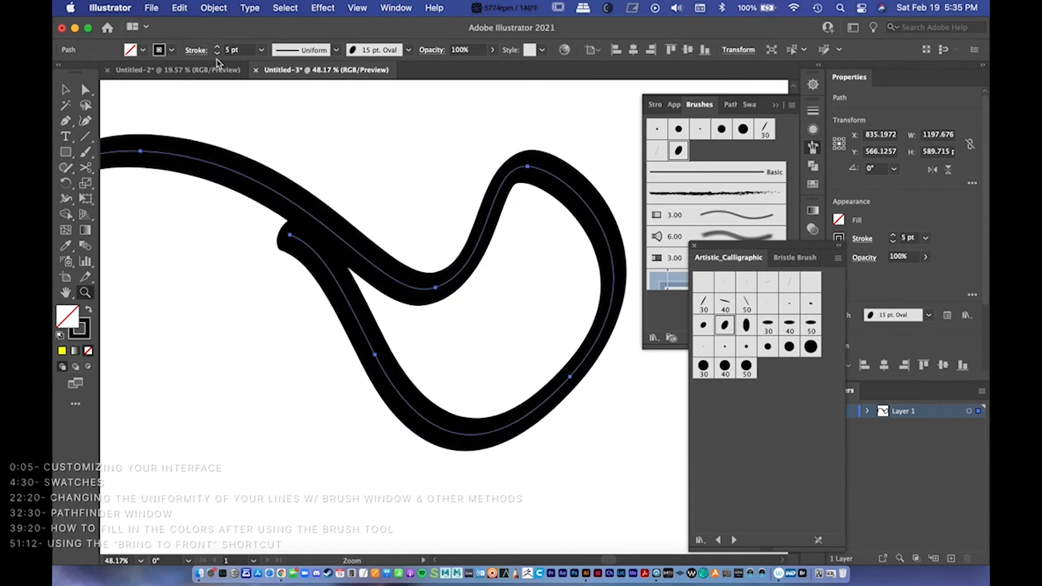
Step: Lower the curve's stroke weight to 0.75 pt
{"action": "left_click", "coordinate": [216, 54]}
{"action": "left_click", "coordinate": [216, 54]}
{"action": "left_click", "coordinate": [217, 54]}
{"action": "left_click", "coordinate": [216, 54]}
{"action": "left_click", "coordinate": [217, 54]}
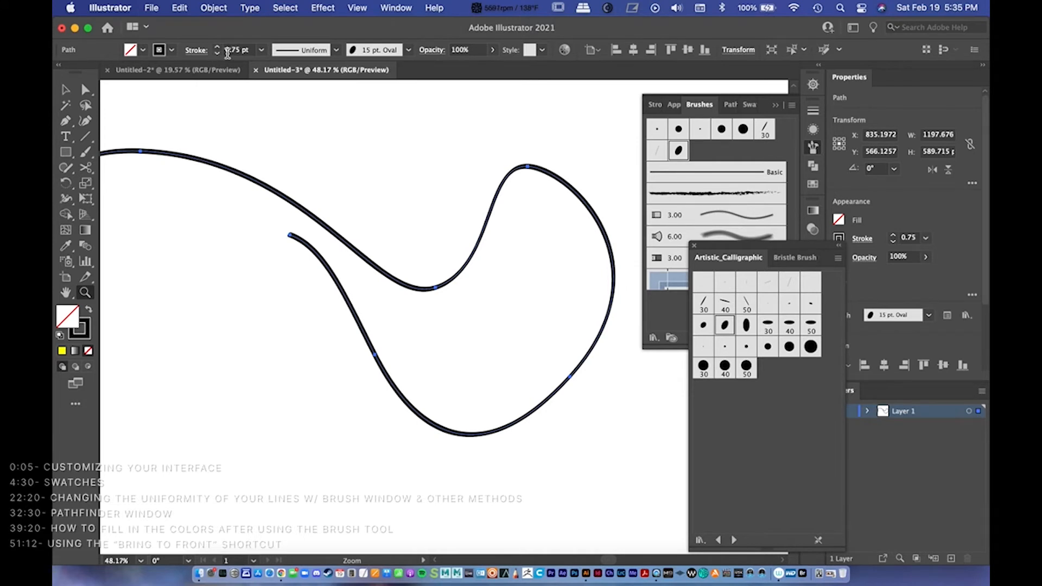
Step: Compare the 50 pt. Flat and 40 pt. Flat calligraphic brushes on the curve, ending with 50 pt. Flat
{"action": "left_click", "coordinate": [747, 304]}
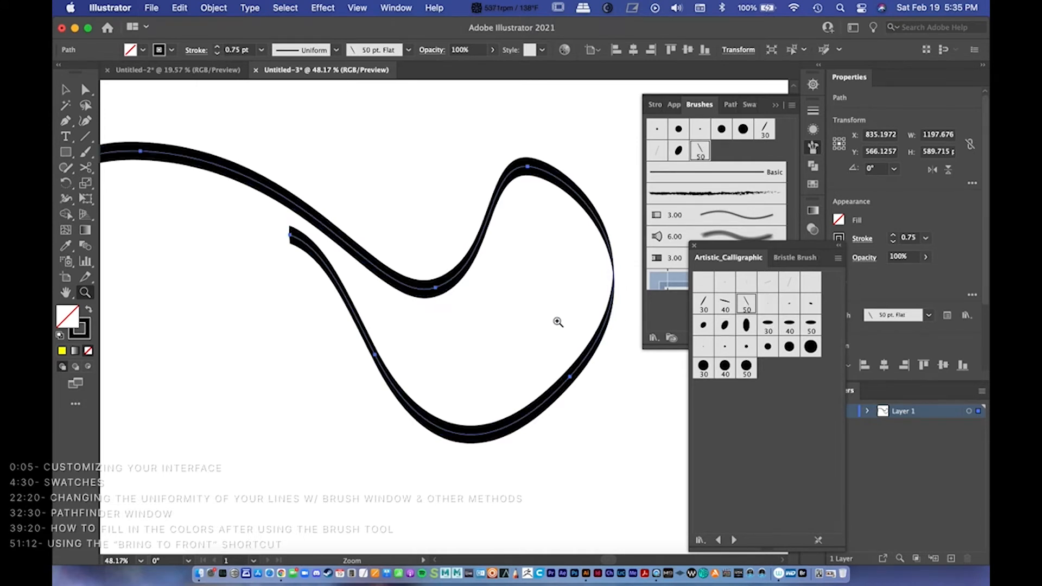
{"action": "left_click", "coordinate": [725, 304]}
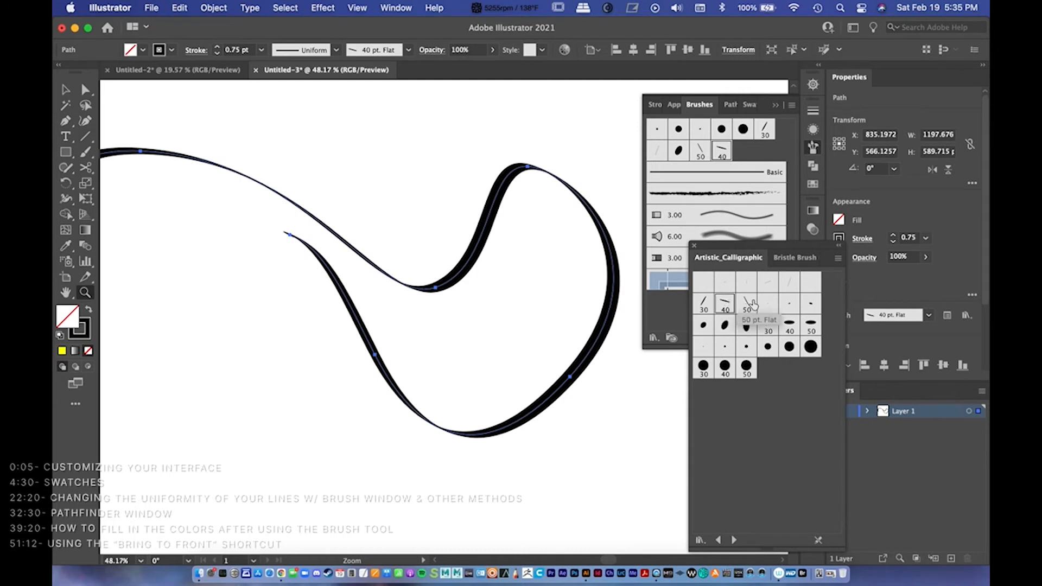
{"action": "left_click_drag", "start_coordinate": [543, 337], "coordinate": [477, 349]}
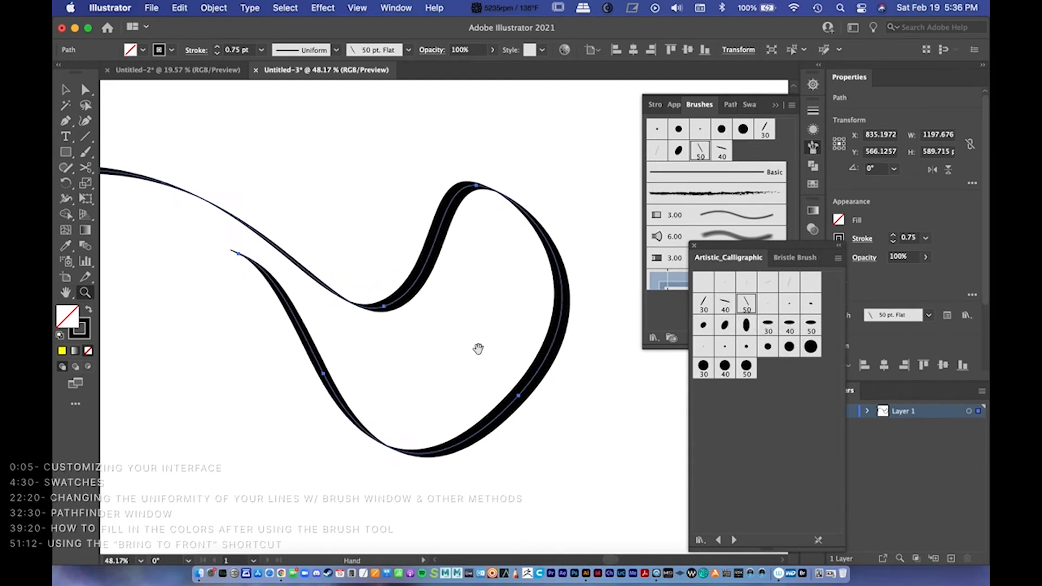
Step: Set the flat-brushed curve's stroke weight to 0.25 pt and deselect it to view the whole line
{"action": "left_click", "coordinate": [217, 53]}
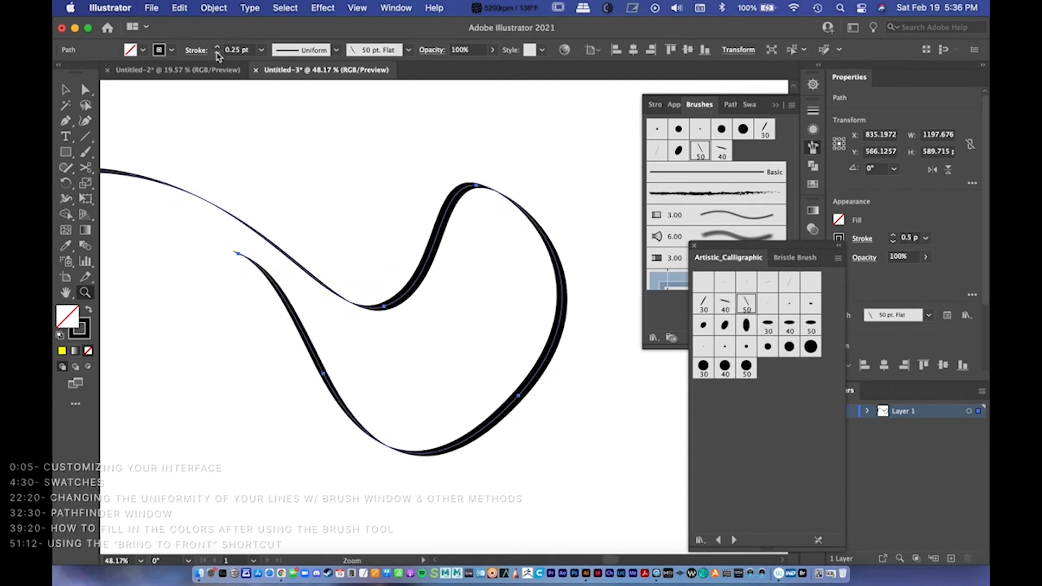
{"action": "left_click", "coordinate": [217, 53]}
{"action": "left_click", "coordinate": [217, 47]}
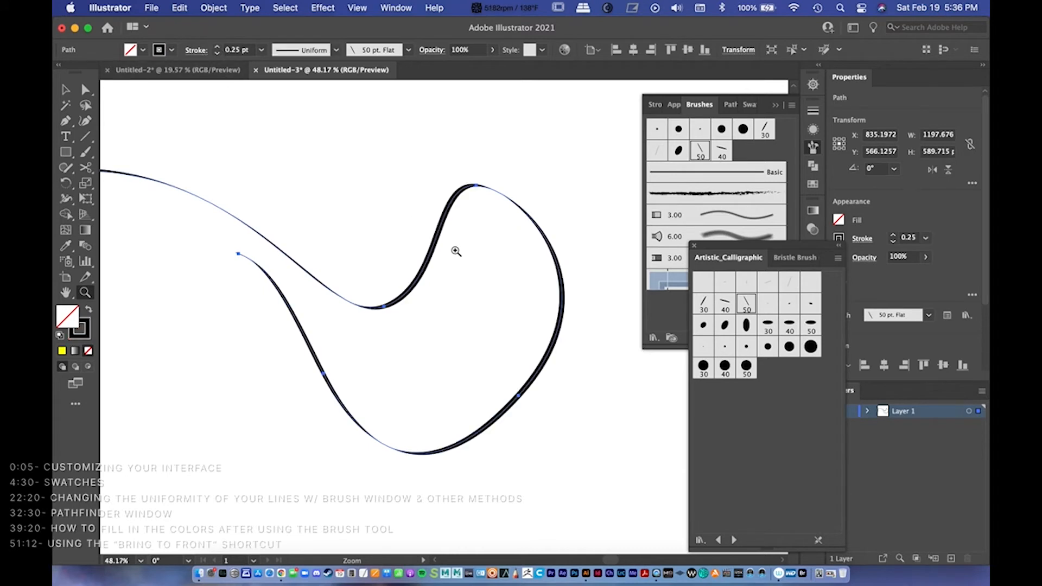
{"action": "key", "text": "v"}
{"action": "left_click", "coordinate": [578, 406]}
{"action": "key", "text": "z"}
{"action": "left_click_drag", "start_coordinate": [504, 493], "coordinate": [372, 353]}
{"action": "scroll", "coordinate": [436, 358], "scroll_direction": "right", "scroll_amount": 5}
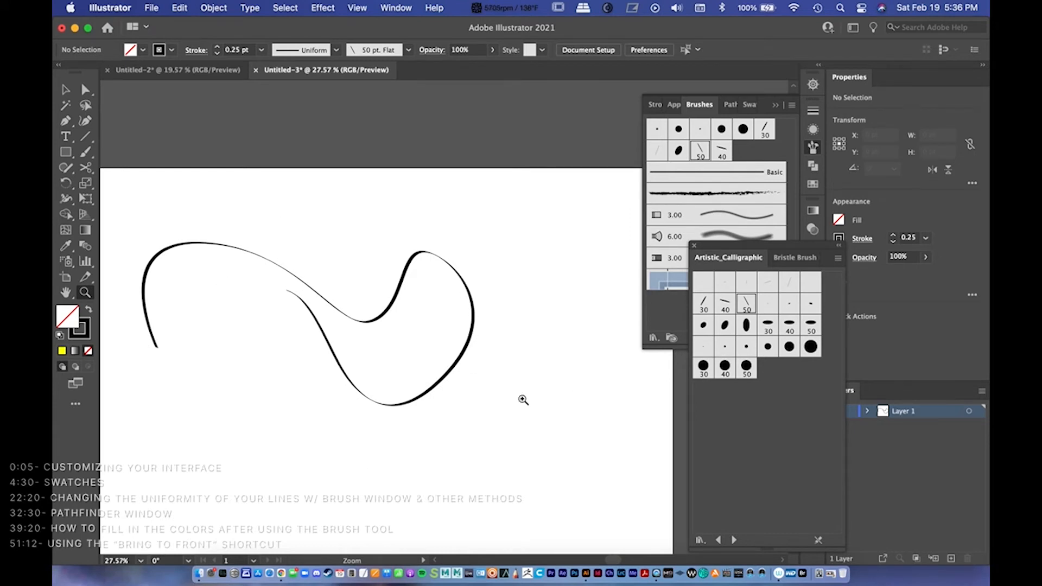
{"action": "key", "text": "v"}
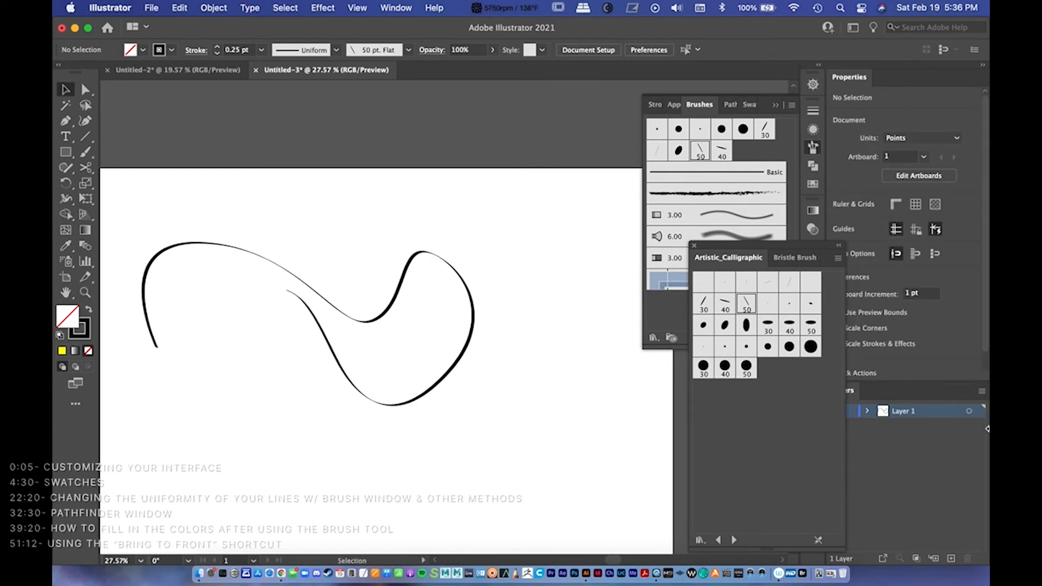
Step: Move the calligraphic brush library clear of the layers, select Layer 1's artwork and enlarge it to about 1445 × 711 pt
{"action": "left_click_drag", "start_coordinate": [751, 248], "coordinate": [707, 264]}
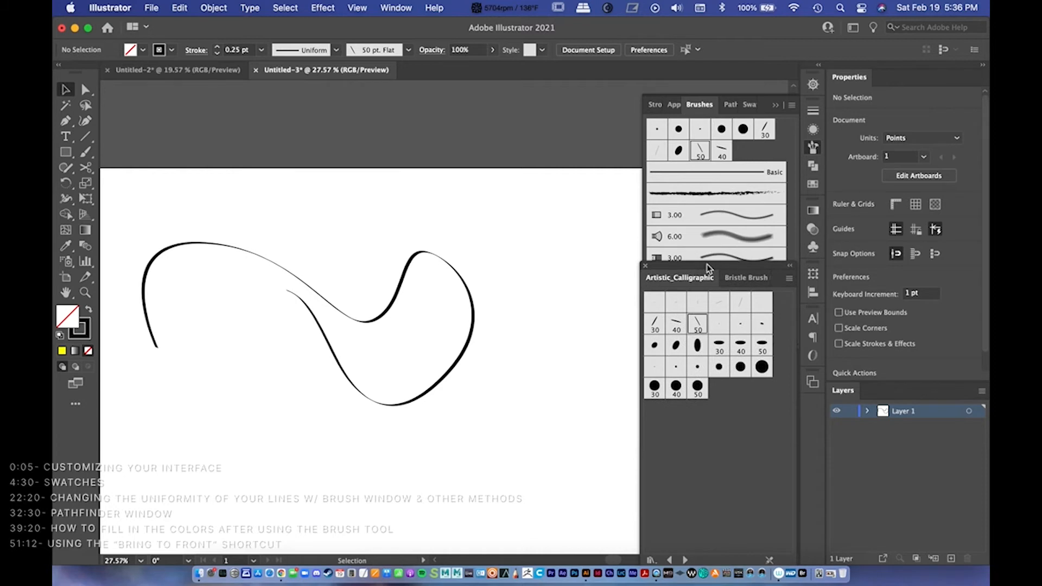
{"action": "left_click", "coordinate": [969, 411]}
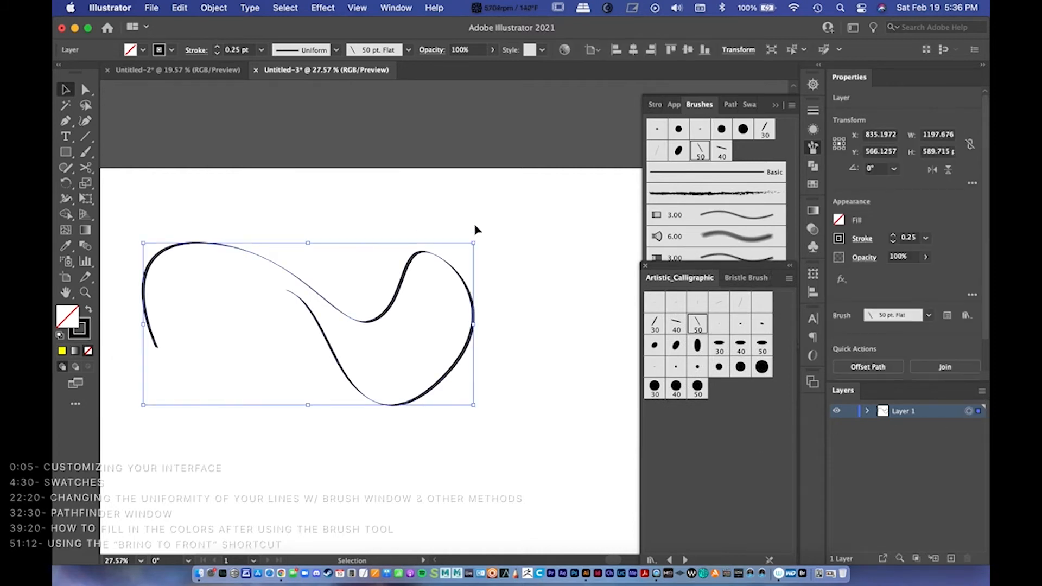
{"action": "left_click_drag", "start_coordinate": [473, 246], "coordinate": [542, 275]}
{"action": "key", "text": "space"}
{"action": "left_click_drag", "start_coordinate": [436, 542], "coordinate": [483, 328]}
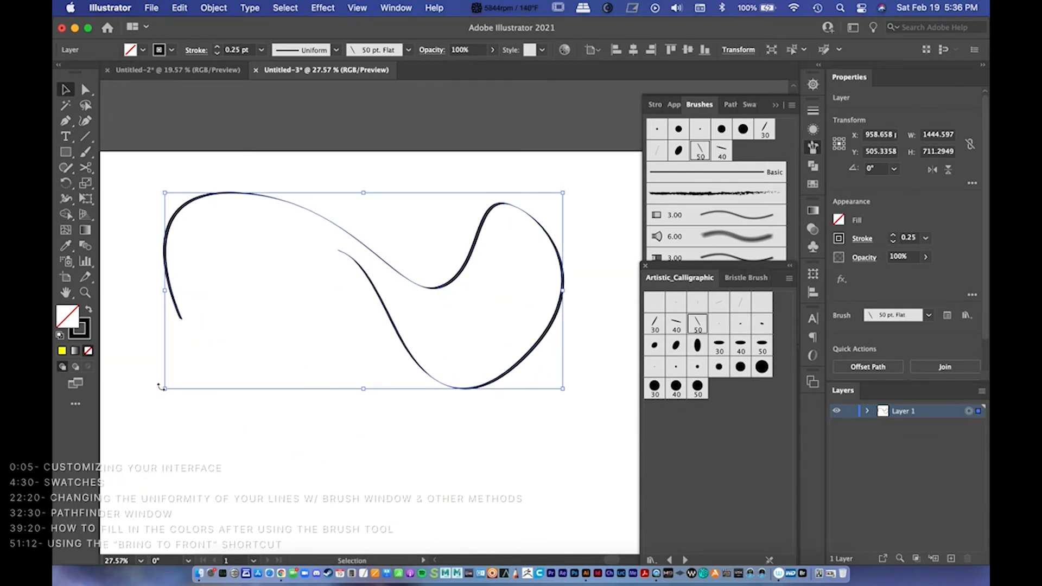
Step: Shrink the curve towards its upper-right corner to about 97 × 48 pt, deselect it and inspect its line thickness
{"action": "left_click_drag", "start_coordinate": [165, 389], "coordinate": [536, 206]}
{"action": "key", "text": "space"}
{"action": "left_click_drag", "start_coordinate": [563, 247], "coordinate": [317, 412]}
{"action": "key", "text": "z"}
{"action": "left_click_drag", "start_coordinate": [301, 375], "coordinate": [537, 351]}
{"action": "key", "text": "space"}
{"action": "left_click_drag", "start_coordinate": [189, 367], "coordinate": [363, 348]}
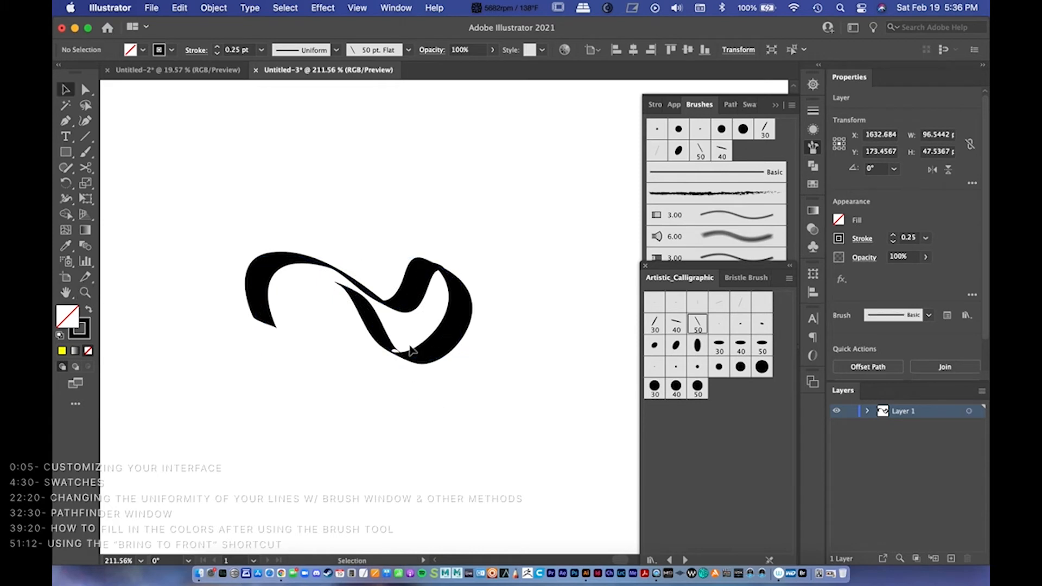
Step: Thin the curve by setting its stroke weight to 0.1 pt and finally to 0.05 pt
{"action": "left_click", "coordinate": [420, 359]}
{"action": "left_click", "coordinate": [419, 359]}
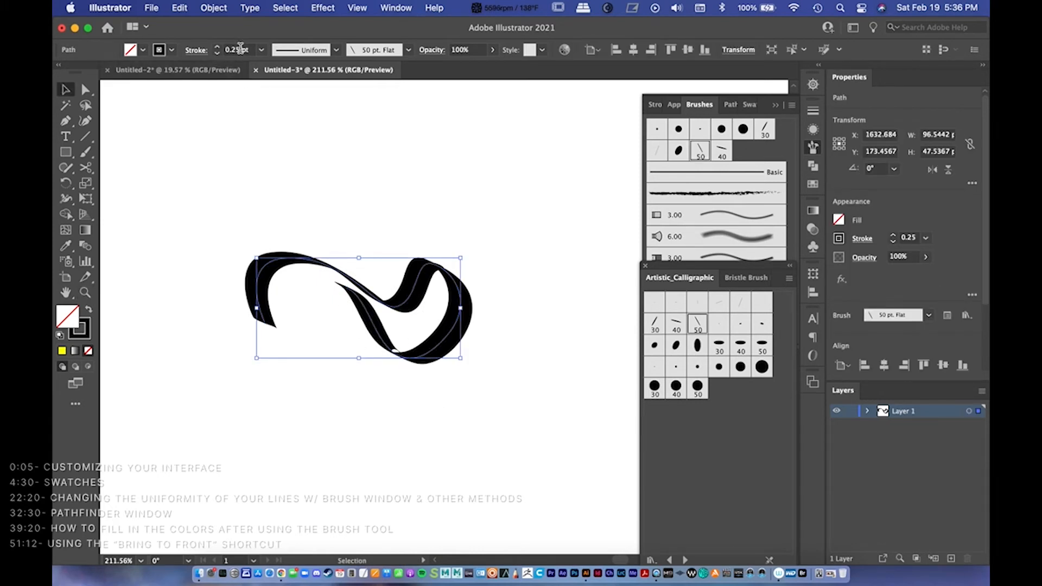
{"action": "key", "text": "slash"}
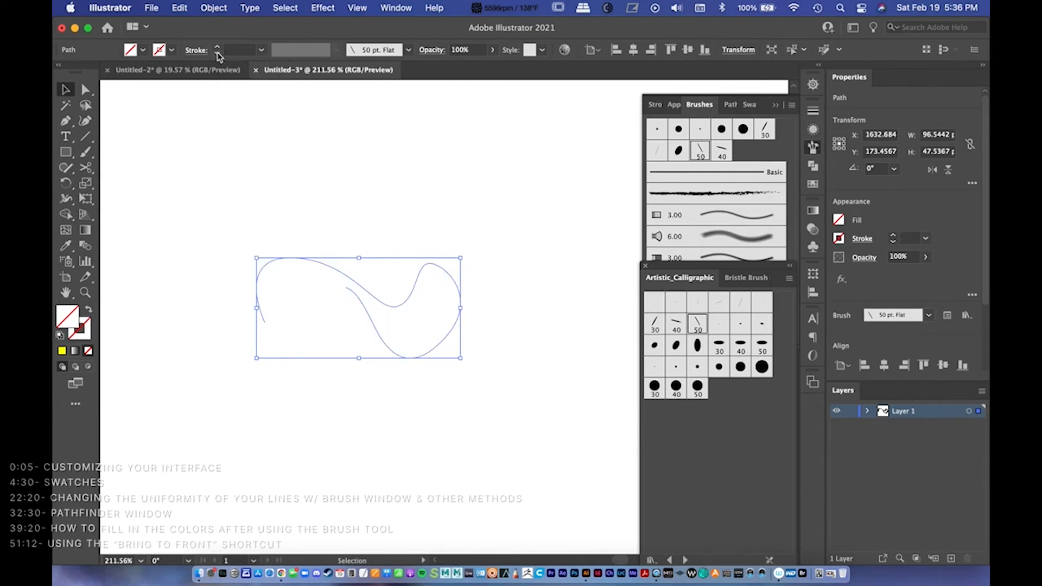
{"action": "key", "text": "cmd+z"}
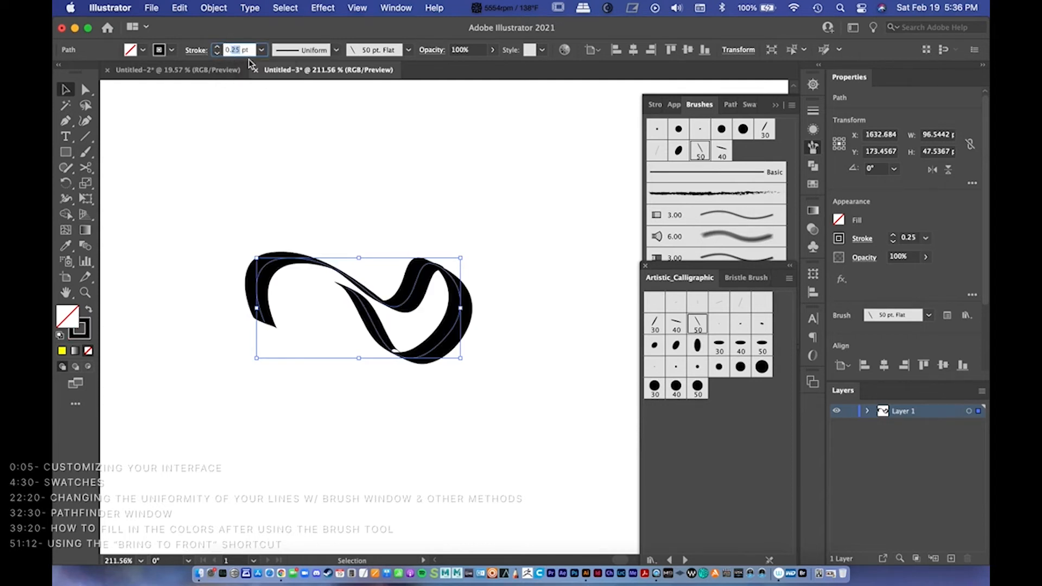
{"action": "type", "text": "0.1"}
{"action": "key", "text": "Return"}
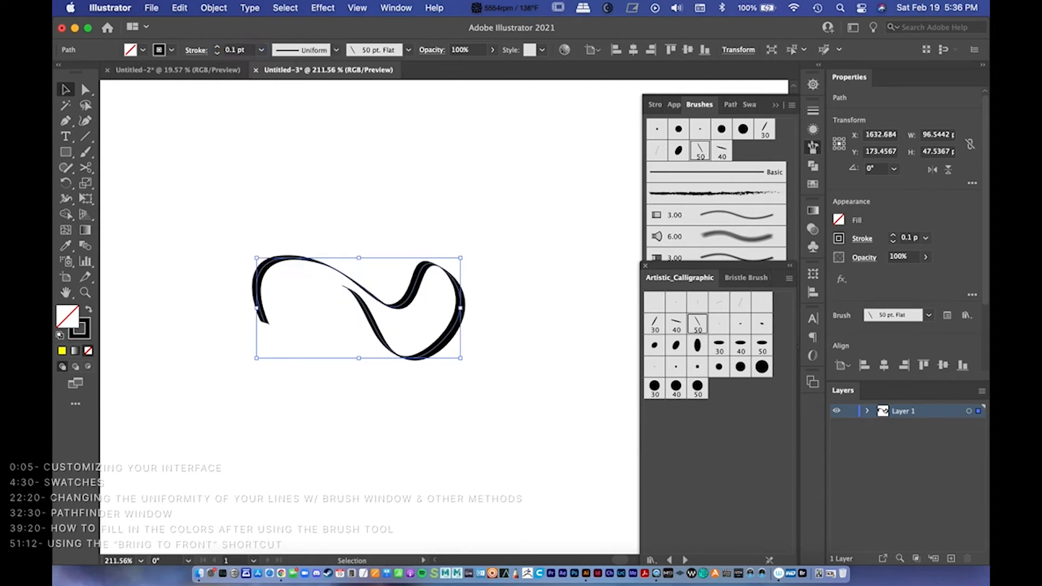
{"action": "left_click", "coordinate": [240, 50]}
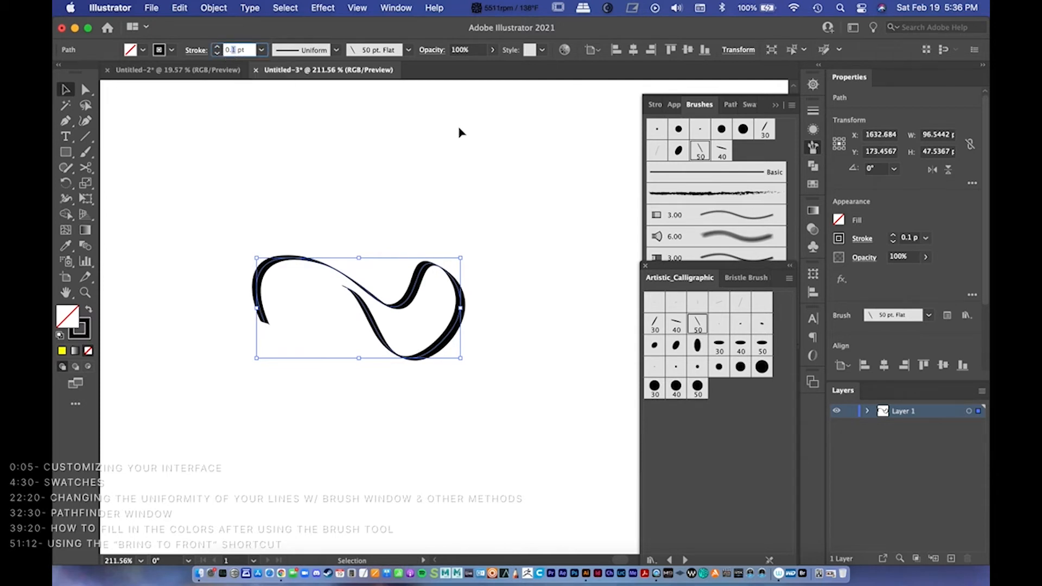
{"action": "key", "text": "Return"}
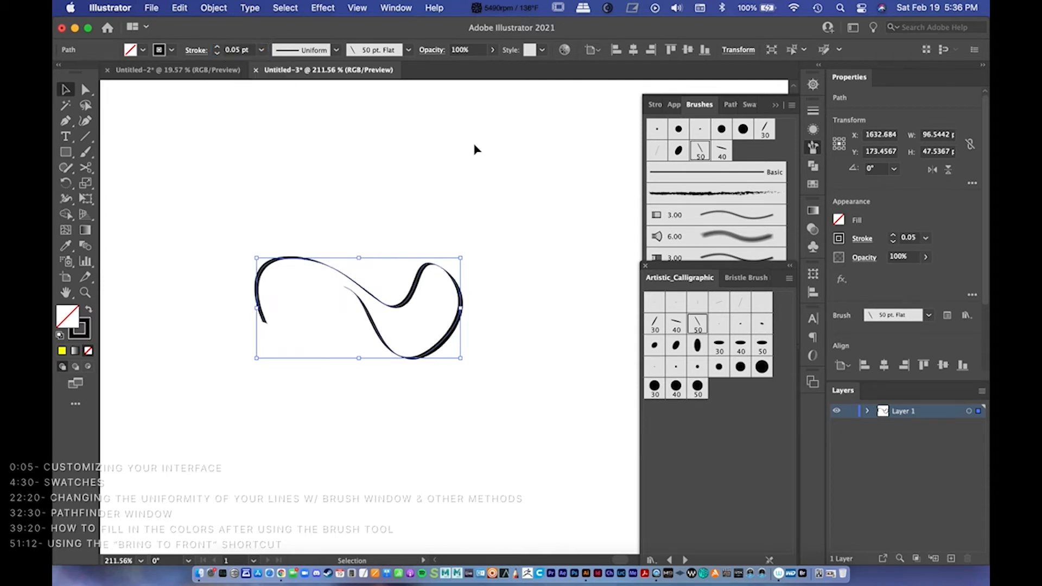
Step: Enlarge the thin curve towards the lower left until it measures about 1809 × 891 pt
{"action": "left_click", "coordinate": [509, 386]}
{"action": "left_click", "coordinate": [448, 347]}
{"action": "key", "text": "z"}
{"action": "left_click_drag", "start_coordinate": [486, 360], "coordinate": [423, 359]}
{"action": "left_click_drag", "start_coordinate": [469, 446], "coordinate": [461, 339]}
{"action": "key", "text": "v"}
{"action": "left_click_drag", "start_coordinate": [450, 253], "coordinate": [108, 535]}
{"action": "left_click_drag", "start_coordinate": [418, 352], "coordinate": [418, 279]}
Step: Set the enlarged curve's stroke weight to 0.75 pt and deselect it to view the whole line
{"action": "left_click", "coordinate": [216, 48]}
{"action": "left_click", "coordinate": [217, 47]}
{"action": "left_click", "coordinate": [216, 53]}
{"action": "left_click", "coordinate": [216, 53]}
{"action": "left_click", "coordinate": [458, 310]}
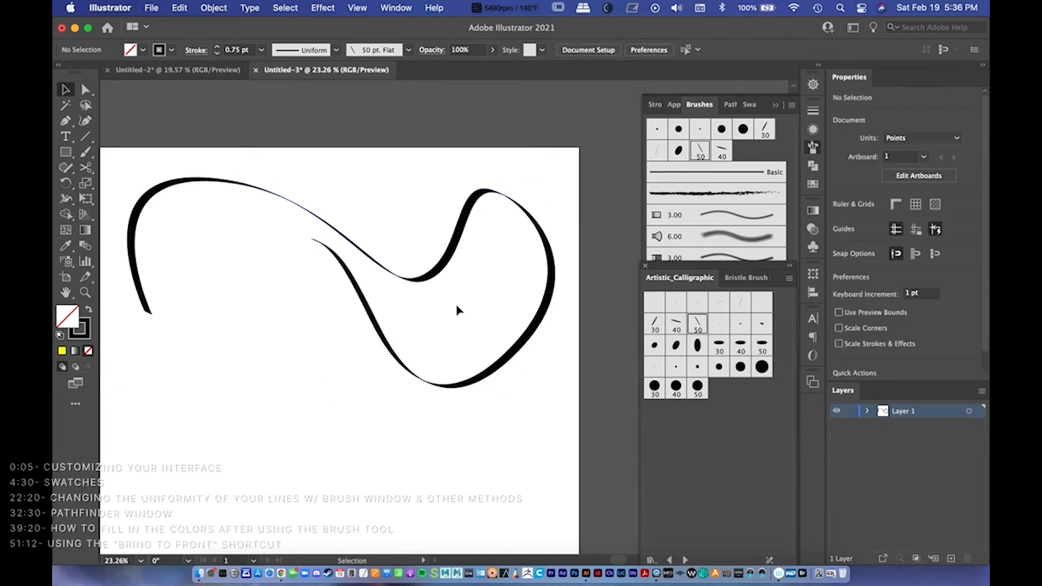
{"action": "left_click_drag", "start_coordinate": [413, 271], "coordinate": [420, 315]}
{"action": "key", "text": "z"}
{"action": "left_click_drag", "start_coordinate": [489, 343], "coordinate": [441, 351]}
{"action": "left_click_drag", "start_coordinate": [458, 414], "coordinate": [443, 363]}
Step: Put away the brushes and the calligraphic brush library, and delete the curve so the artboard is empty
{"action": "left_click", "coordinate": [776, 106]}
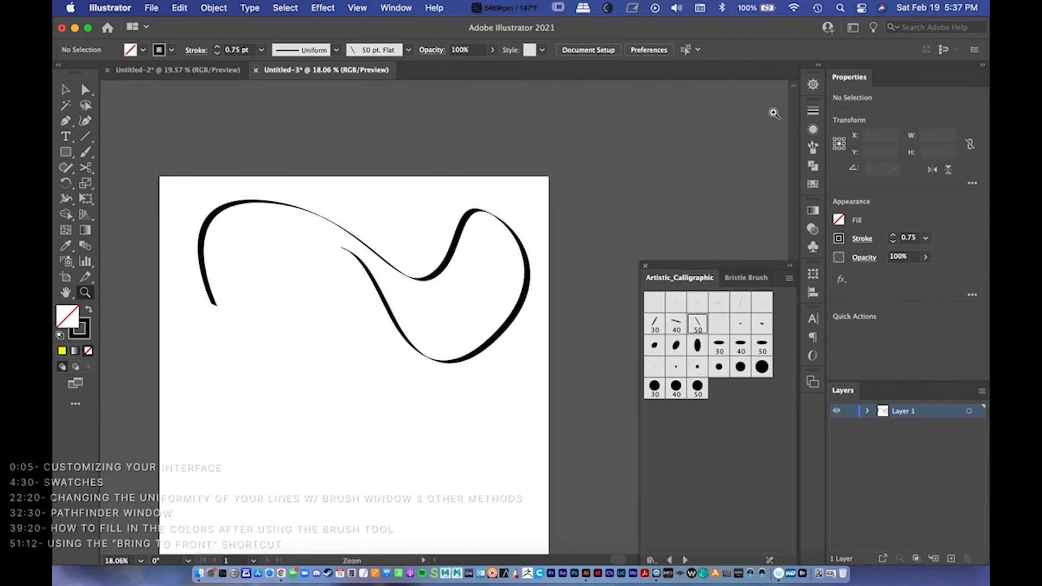
{"action": "left_click", "coordinate": [646, 266]}
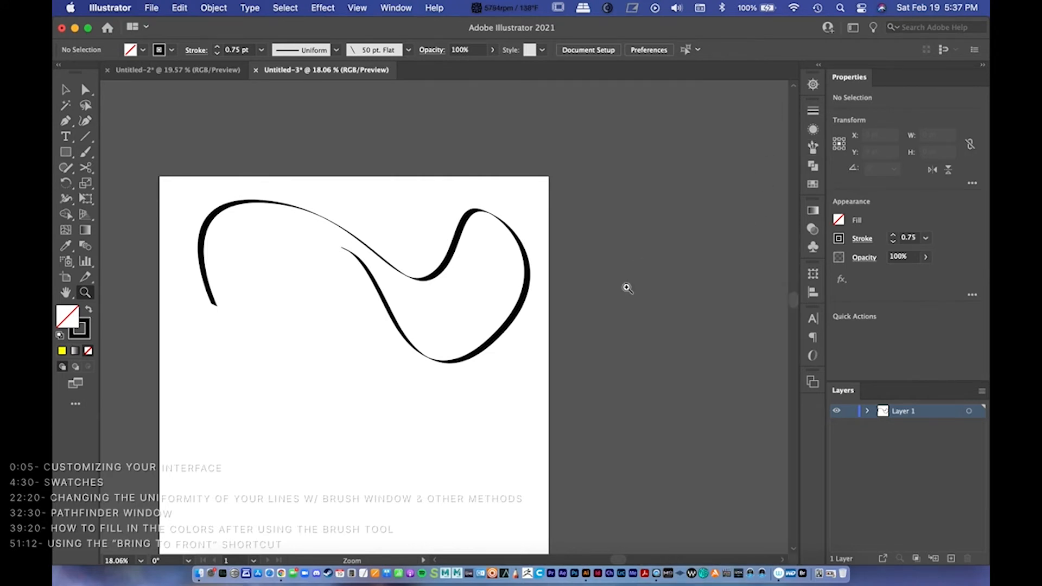
{"action": "key", "text": "v"}
{"action": "left_click", "coordinate": [426, 275]}
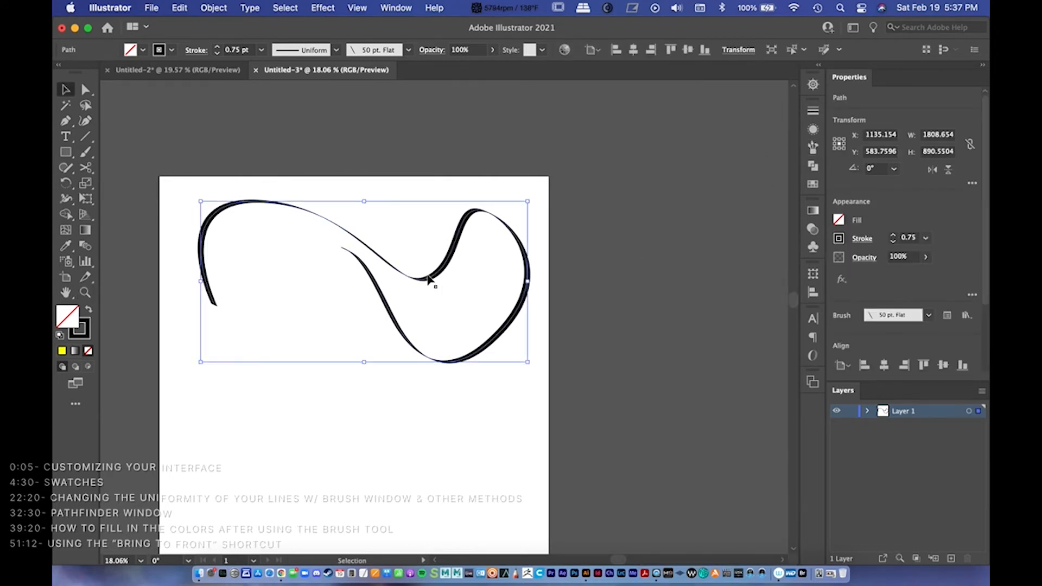
{"action": "key", "text": "Delete"}
{"action": "key", "text": "z"}
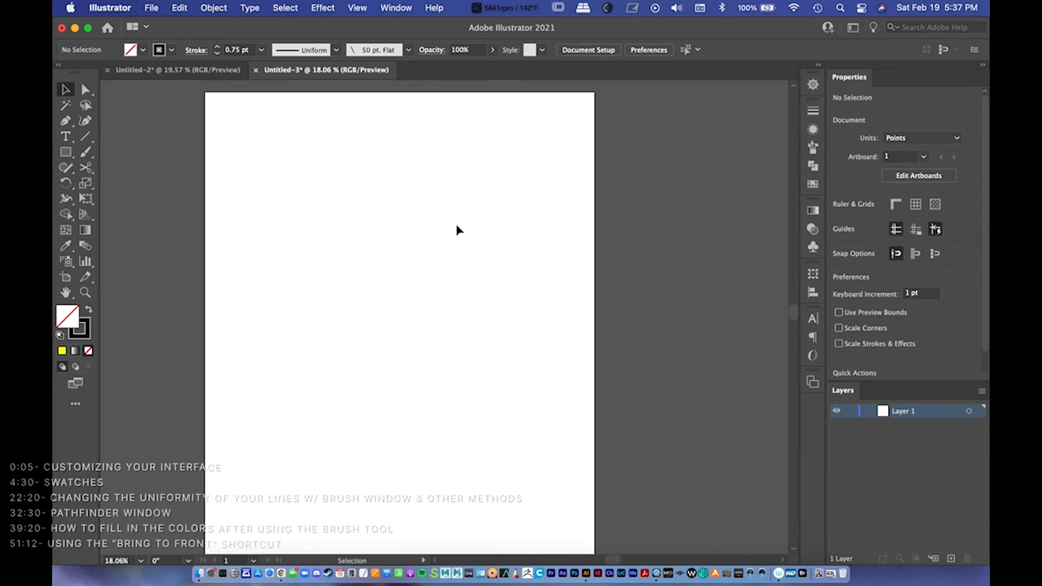
{"action": "left_click", "coordinate": [460, 219], "text": "alt"}
{"action": "left_click", "coordinate": [458, 268], "text": "alt"}
{"action": "left_click", "coordinate": [491, 242], "text": "alt"}
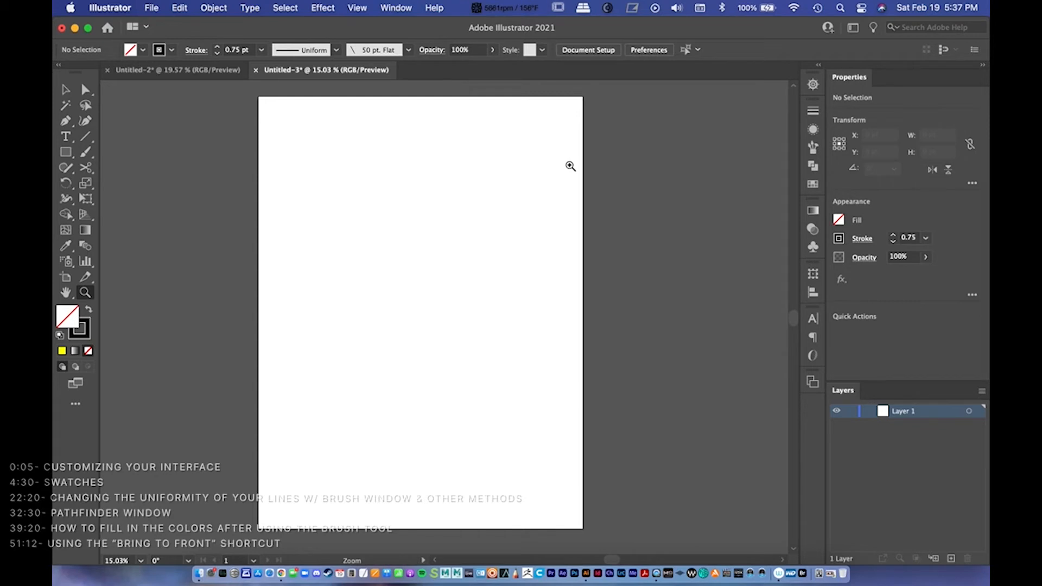
Step: Show the Pathfinder shape modes beside the empty artboard
{"action": "left_click", "coordinate": [812, 166]}
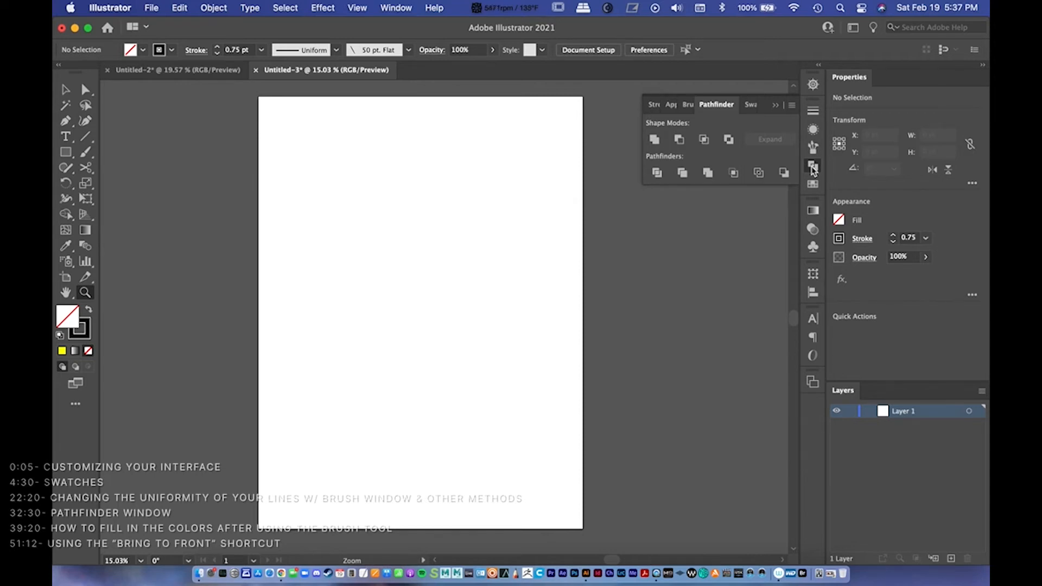
{"action": "left_click", "coordinate": [812, 167]}
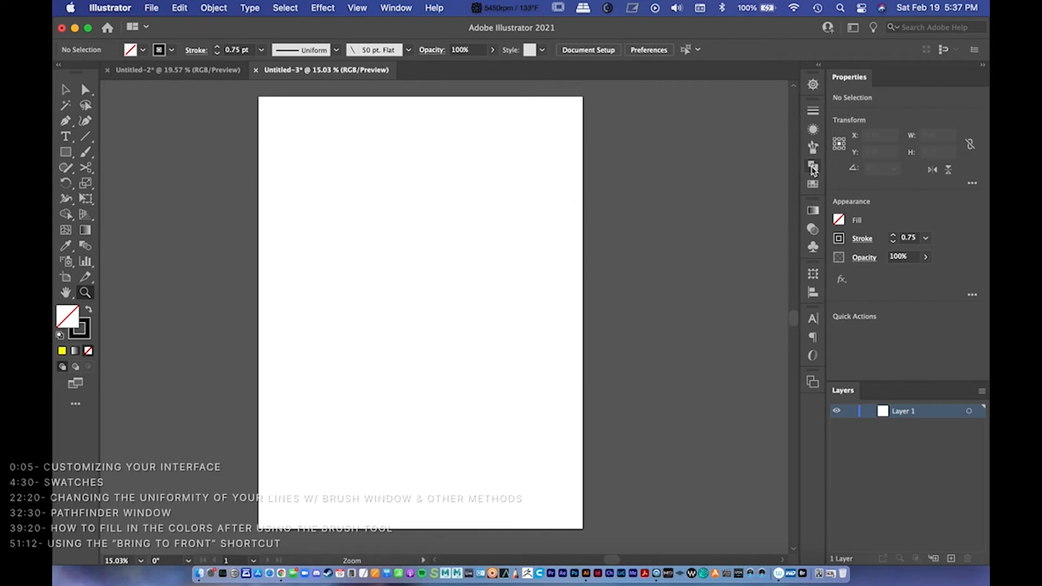
{"action": "left_click", "coordinate": [399, 7]}
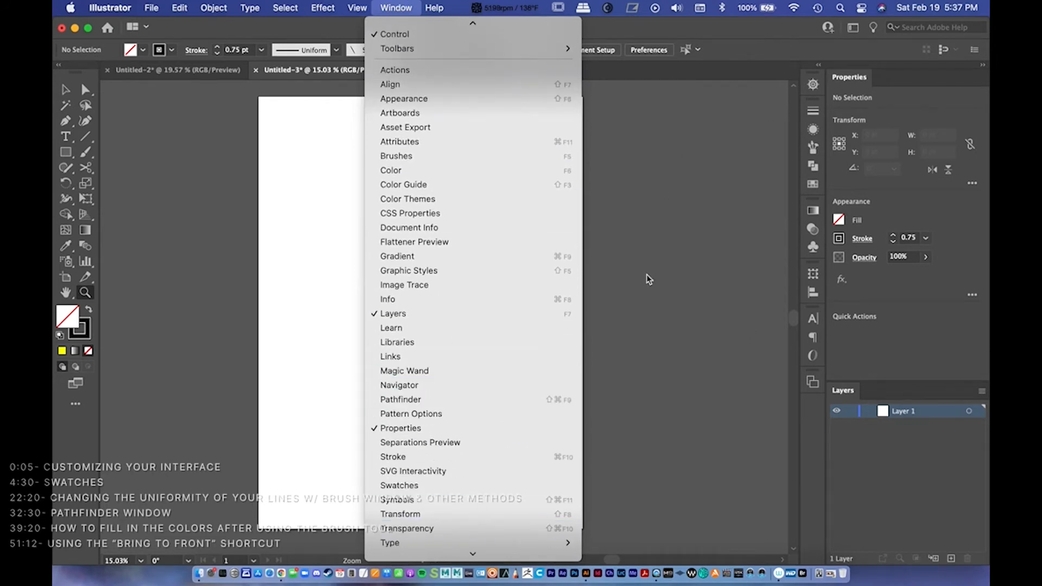
{"action": "left_click", "coordinate": [401, 400]}
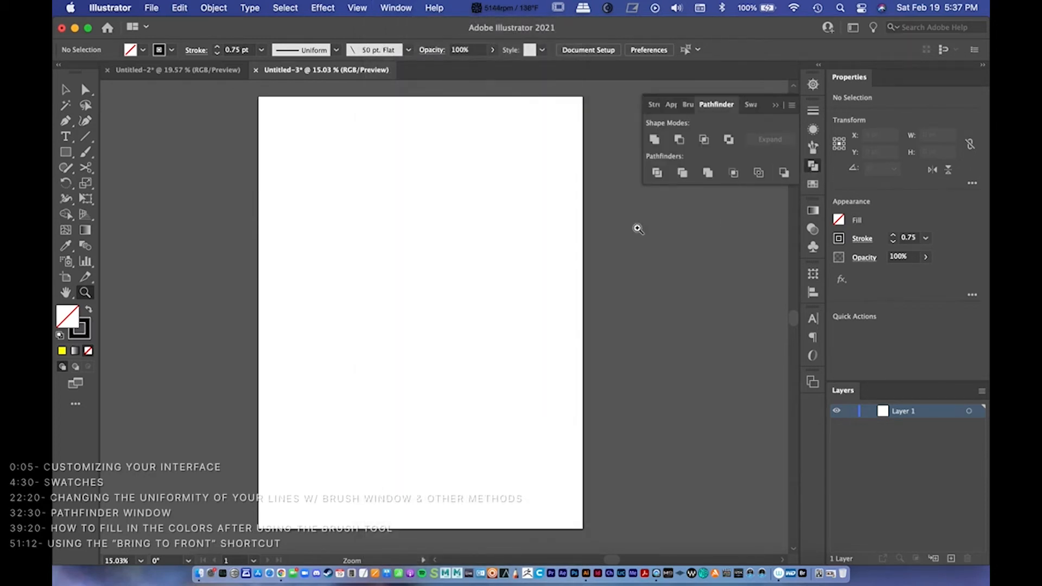
Step: Create a rectangle of about 1261 × 793 pt without a stroke and fill it with purple #562add
{"action": "left_click", "coordinate": [89, 311]}
{"action": "left_click", "coordinate": [65, 153]}
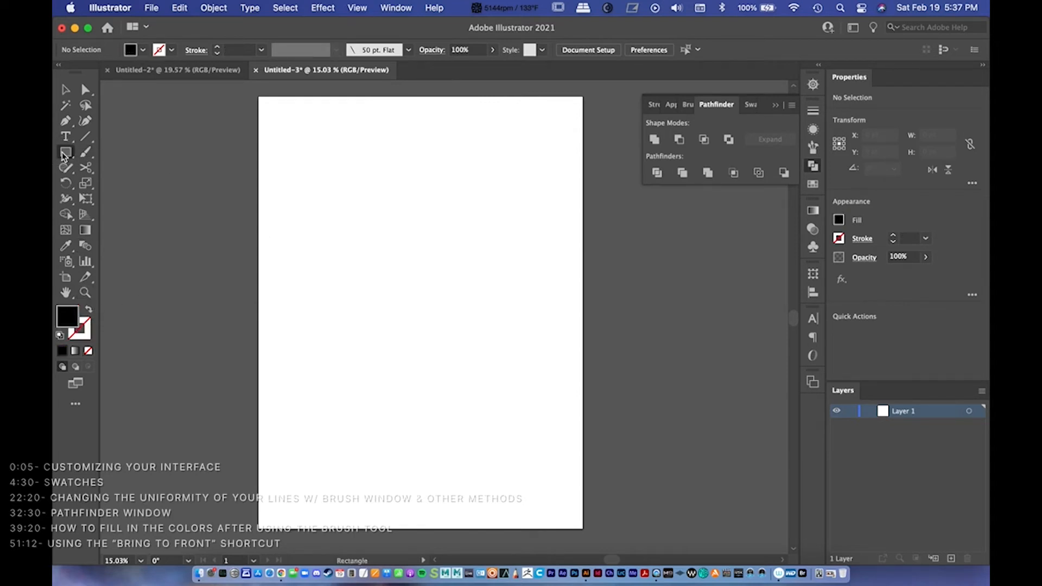
{"action": "left_click_drag", "start_coordinate": [300, 192], "coordinate": [474, 293]}
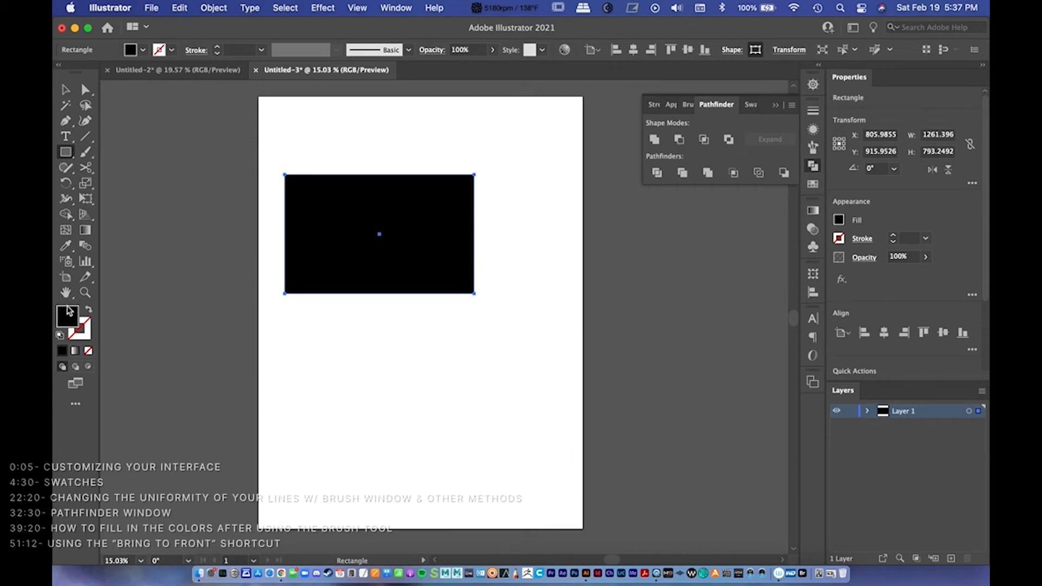
{"action": "double_click", "coordinate": [68, 315]}
{"action": "left_click", "coordinate": [437, 258]}
{"action": "left_click", "coordinate": [641, 242]}
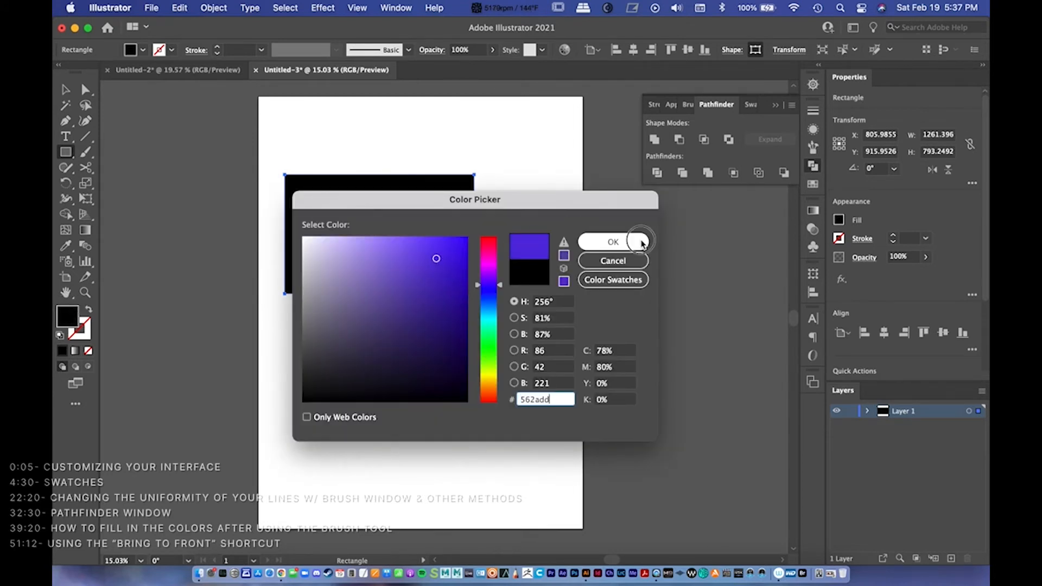
Step: Create a circle about 1144 pt across overlapping the rectangle's lower-right corner, fill it orange and deselect it
{"action": "left_click", "coordinate": [66, 154]}
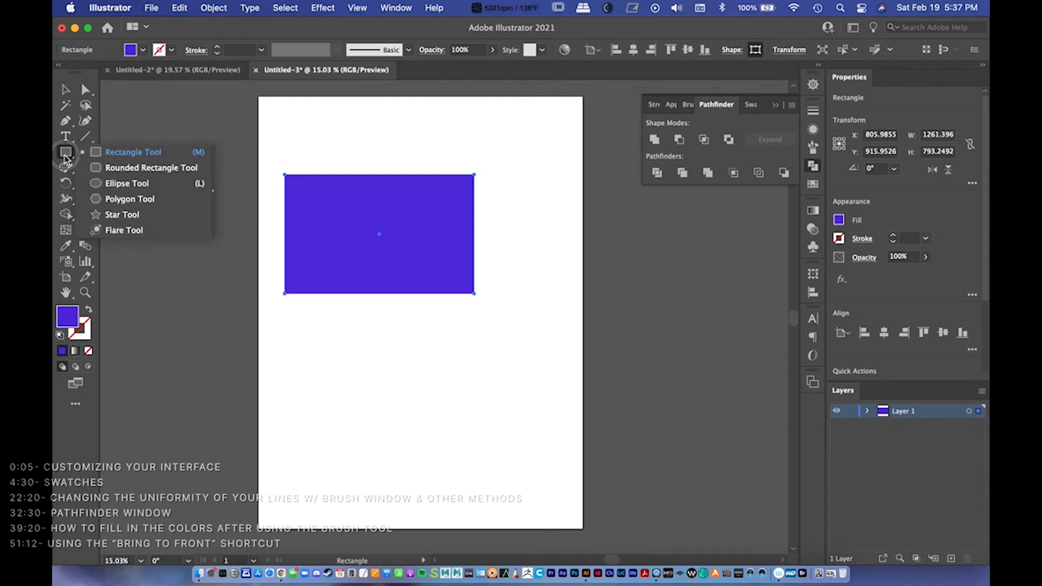
{"action": "left_click", "coordinate": [117, 184]}
{"action": "left_click_drag", "start_coordinate": [374, 239], "coordinate": [536, 376]}
{"action": "double_click", "coordinate": [67, 316]}
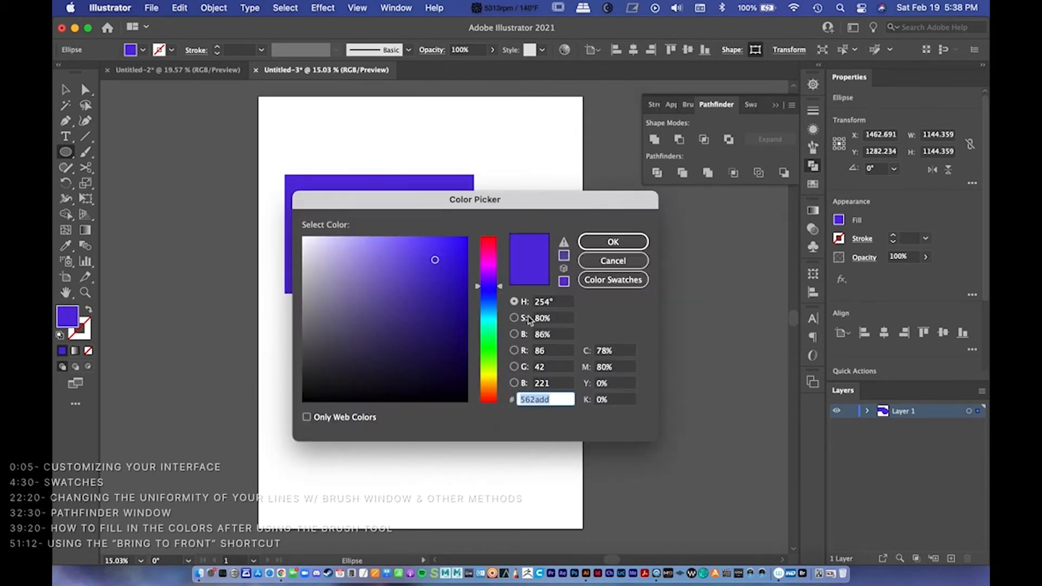
{"action": "left_click_drag", "start_coordinate": [485, 366], "coordinate": [488, 383]}
{"action": "left_click", "coordinate": [601, 242]}
{"action": "key", "text": "v"}
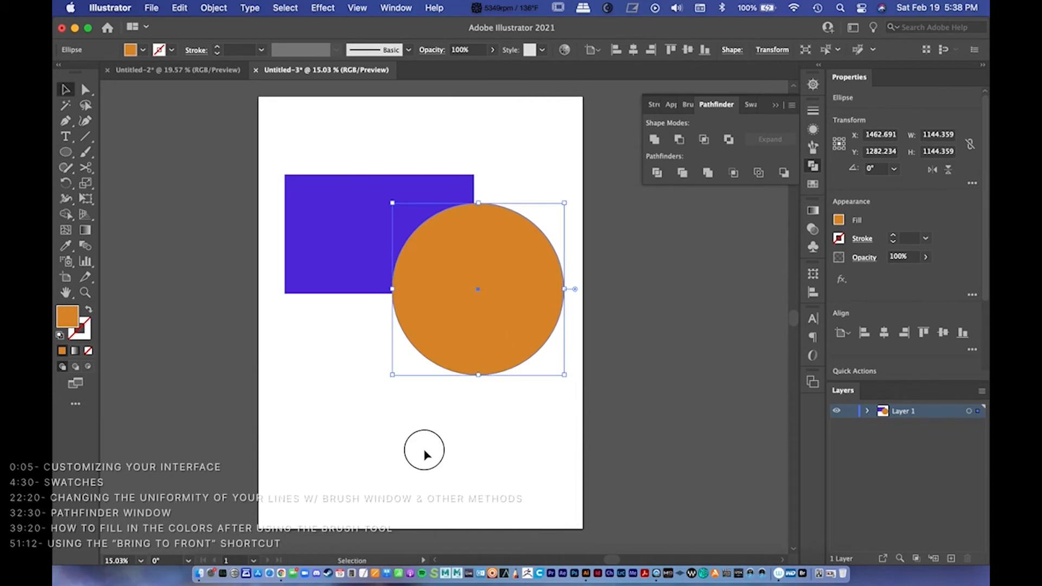
{"action": "left_click", "coordinate": [423, 388]}
Step: Move the orange circle to about X 1488, Y 1431 pt so it overlaps the purple rectangle's lower-right corner
{"action": "scroll", "coordinate": [423, 388], "scroll_direction": "right", "scroll_amount": 2}
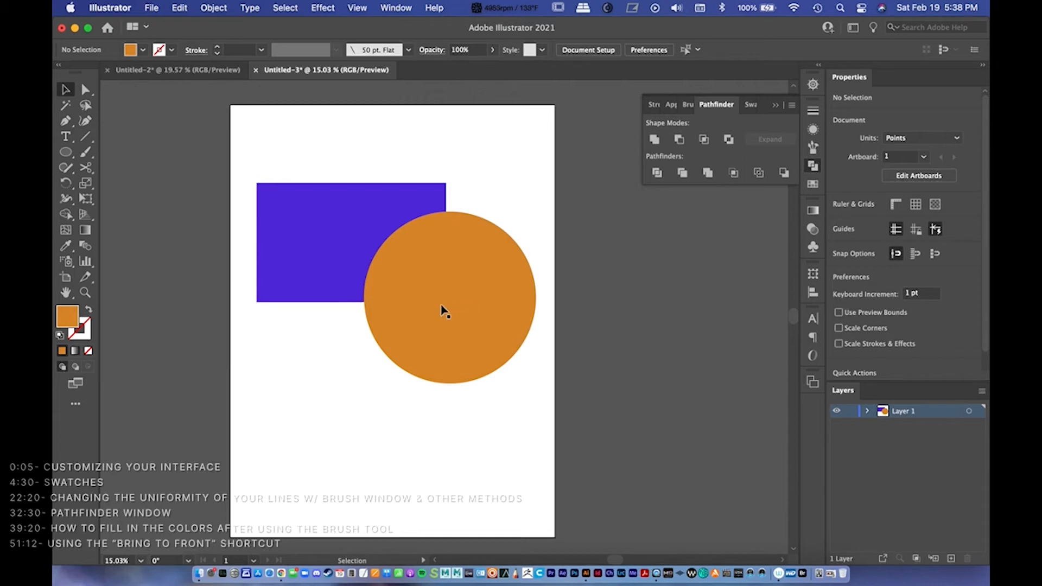
{"action": "left_click", "coordinate": [342, 260]}
{"action": "left_click", "coordinate": [453, 346], "text": "shift"}
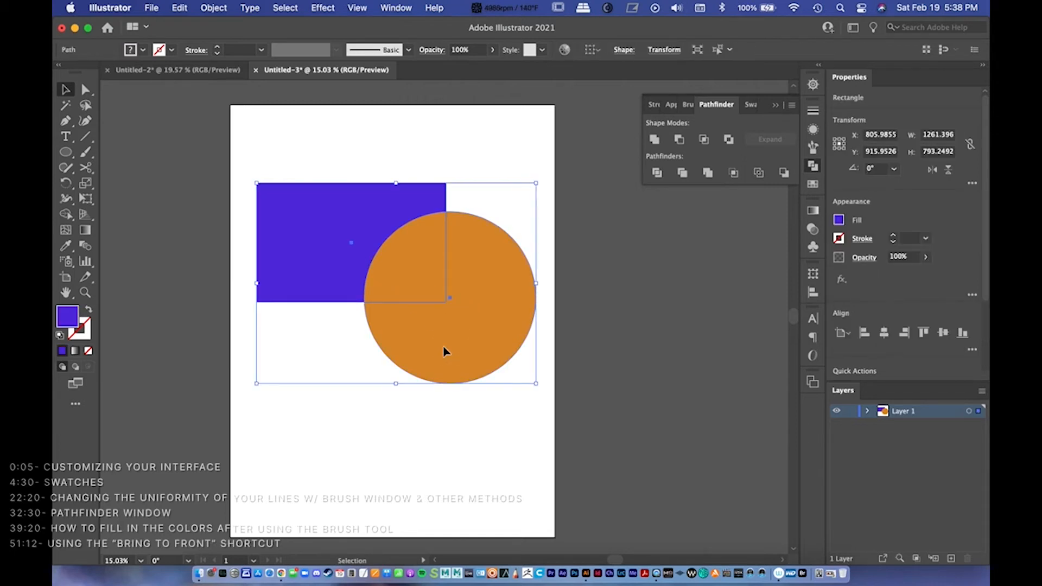
{"action": "key", "text": "z"}
{"action": "mouse_move", "coordinate": [421, 347]}
{"action": "left_mouse_down"}
{"action": "mouse_move", "coordinate": [440, 298]}
{"action": "mouse_move", "coordinate": [412, 344]}
{"action": "left_mouse_up"}
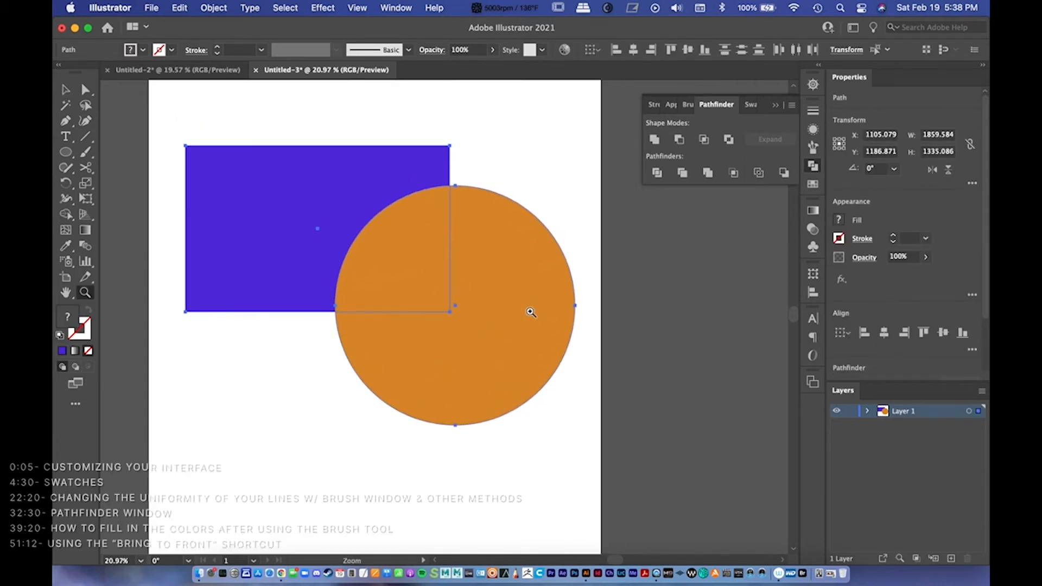
{"action": "key", "text": "v"}
{"action": "left_click", "coordinate": [307, 416]}
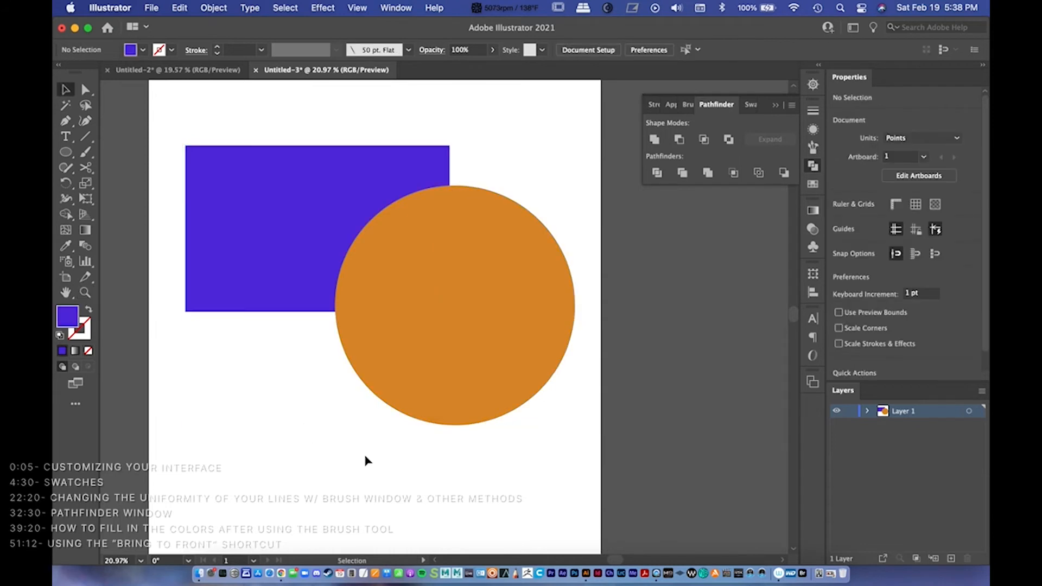
{"action": "left_click_drag", "start_coordinate": [463, 340], "coordinate": [513, 348]}
{"action": "left_click", "coordinate": [291, 244]}
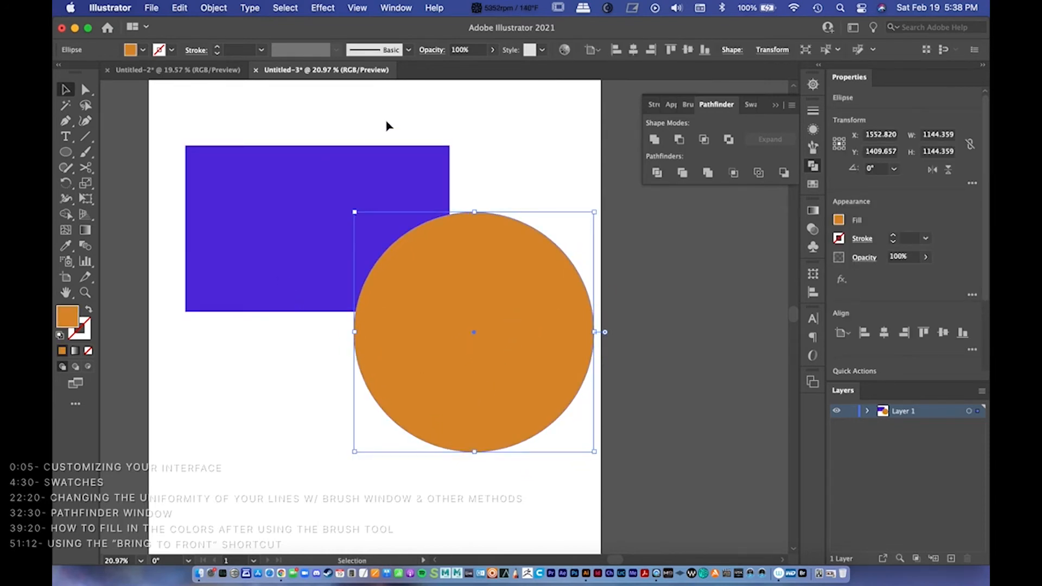
{"action": "mouse_move", "coordinate": [461, 369]}
{"action": "left_mouse_down"}
{"action": "mouse_move", "coordinate": [434, 368]}
{"action": "mouse_move", "coordinate": [447, 373]}
{"action": "left_mouse_up"}
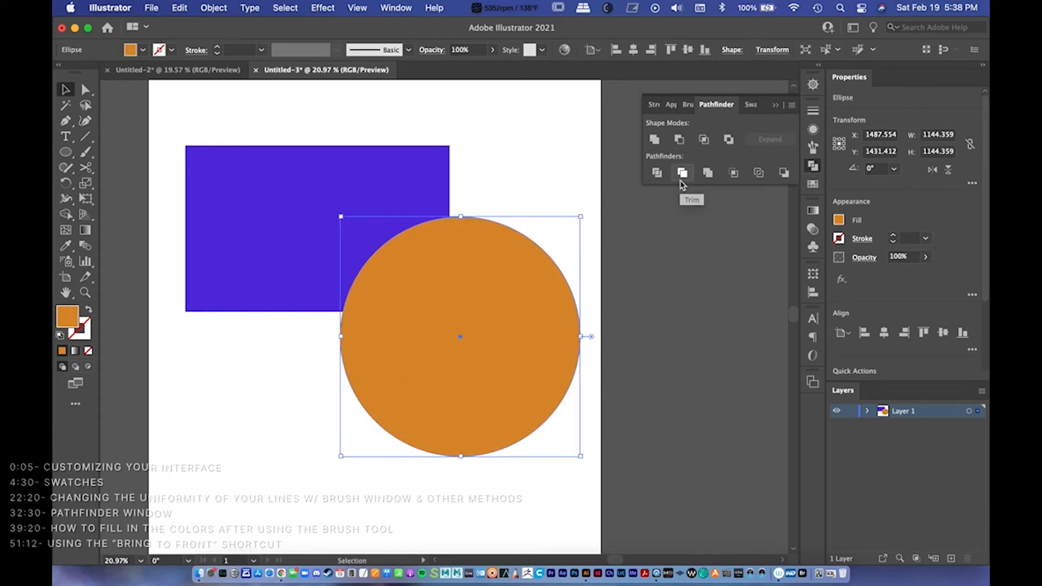
Step: Expand Layer 1's contents and add the rectangle to the circle's selection
{"action": "left_click", "coordinate": [867, 410]}
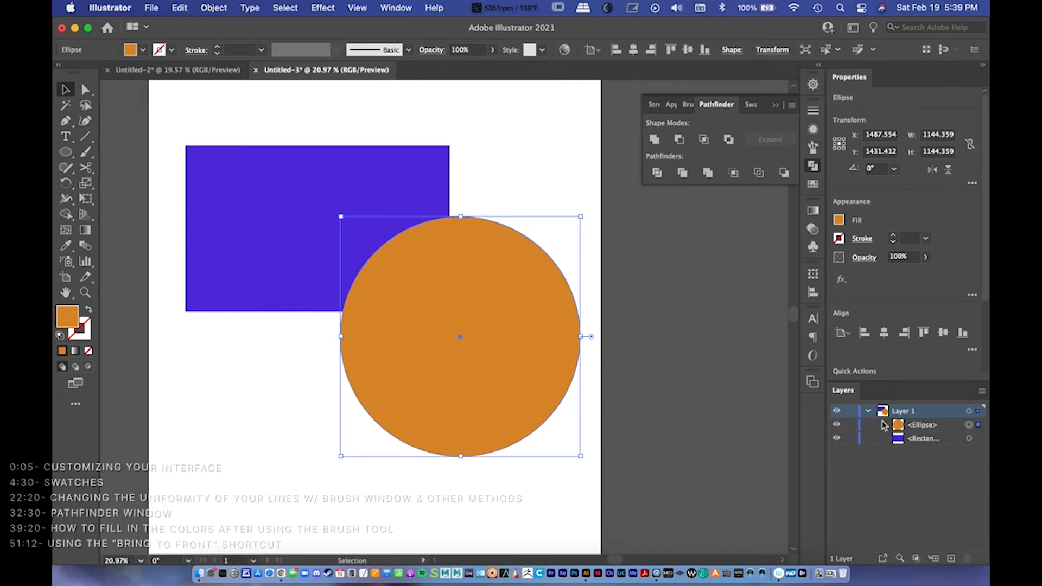
{"action": "left_click", "coordinate": [919, 427]}
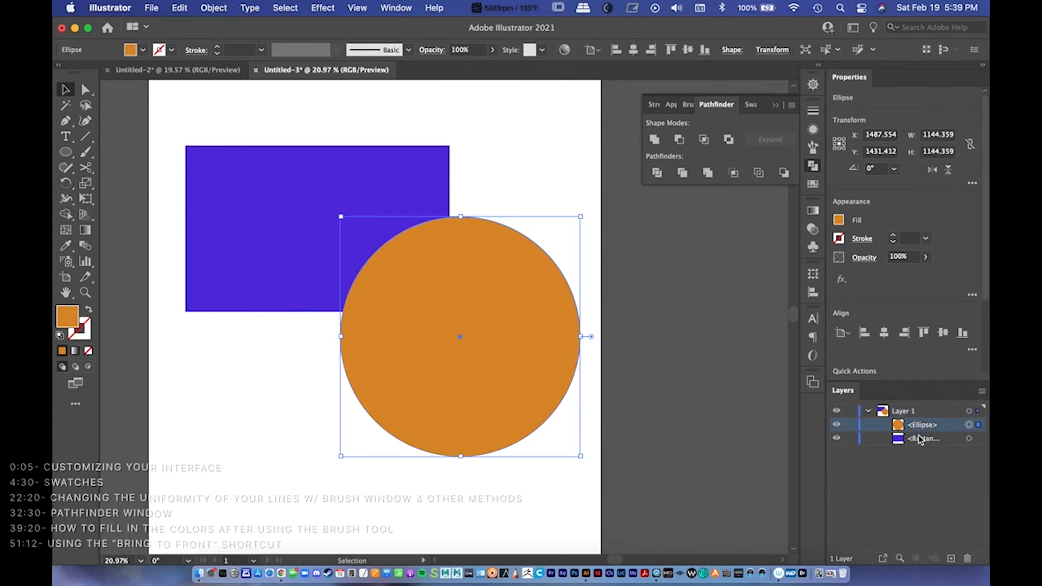
{"action": "left_click", "coordinate": [919, 438]}
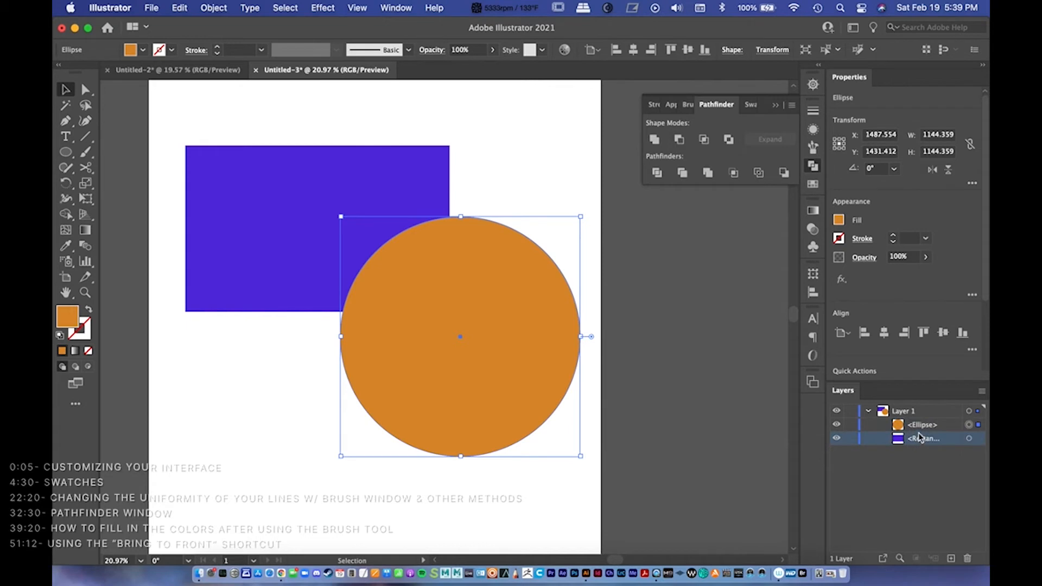
{"action": "left_click", "coordinate": [969, 440], "text": "shift"}
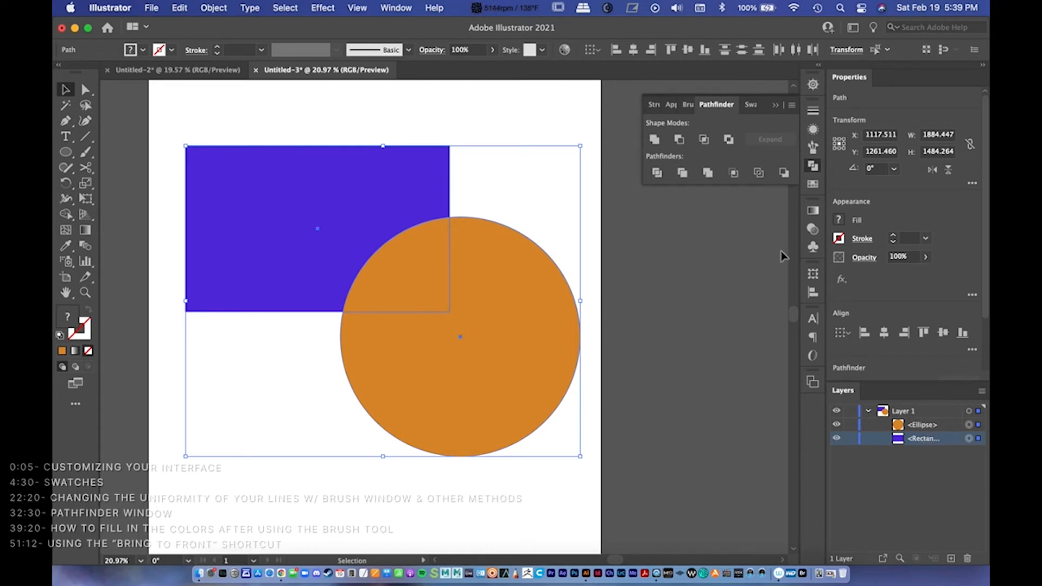
Step: Try uniting the selected rectangle and circle, check the merged path's anchor points, and undo the Unite
{"action": "left_click", "coordinate": [654, 140]}
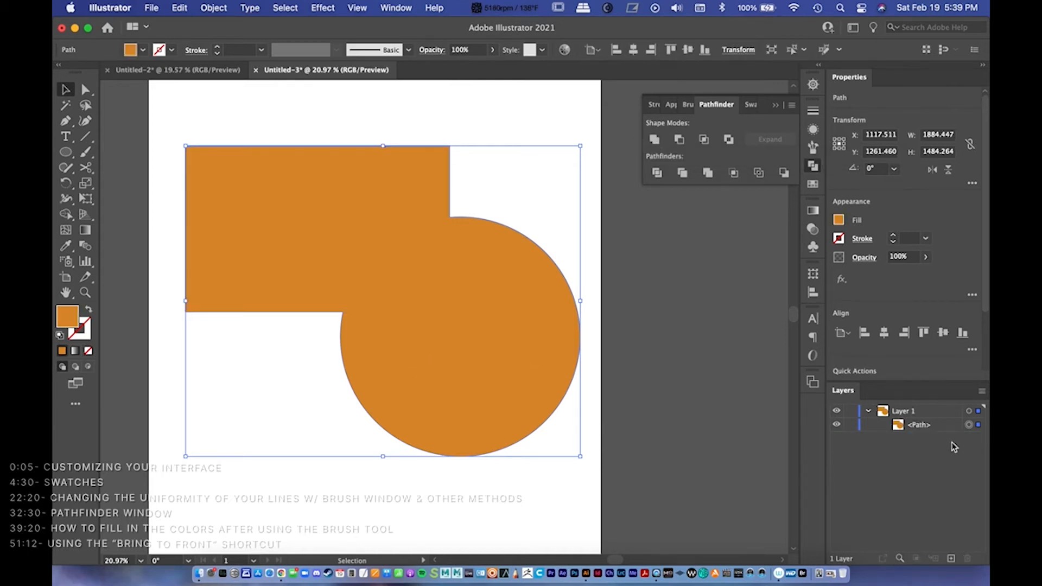
{"action": "key", "text": "a"}
{"action": "left_click", "coordinate": [411, 519]}
{"action": "left_click", "coordinate": [396, 363]}
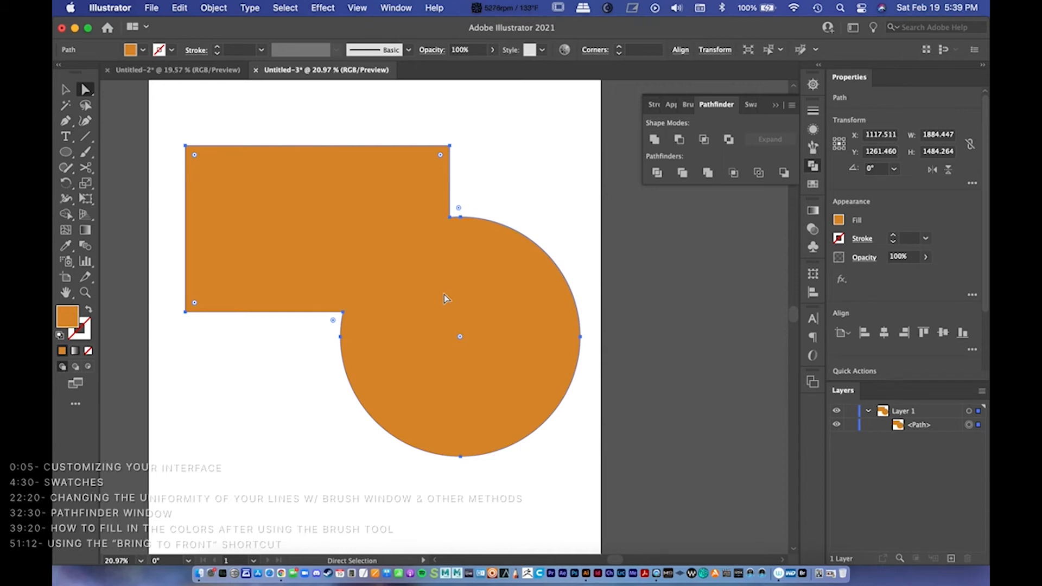
{"action": "left_click", "coordinate": [342, 312]}
{"action": "key", "text": "super+z"}
{"action": "key", "text": "super+z"}
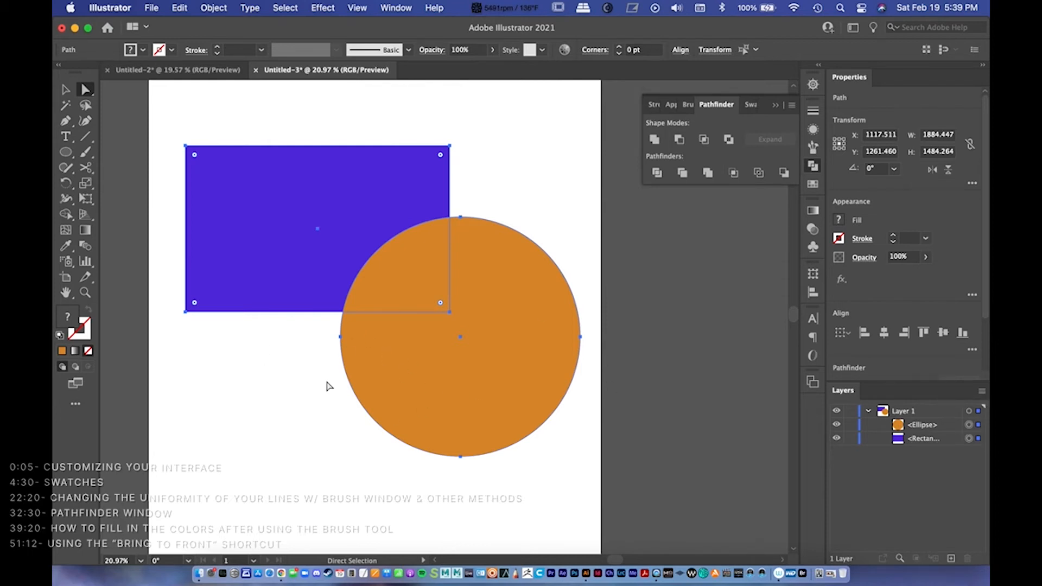
Step: Deselect the shapes and reselect the circle together with the rectangle using their target markers in the layer list
{"action": "key", "text": "v"}
{"action": "left_click", "coordinate": [609, 345]}
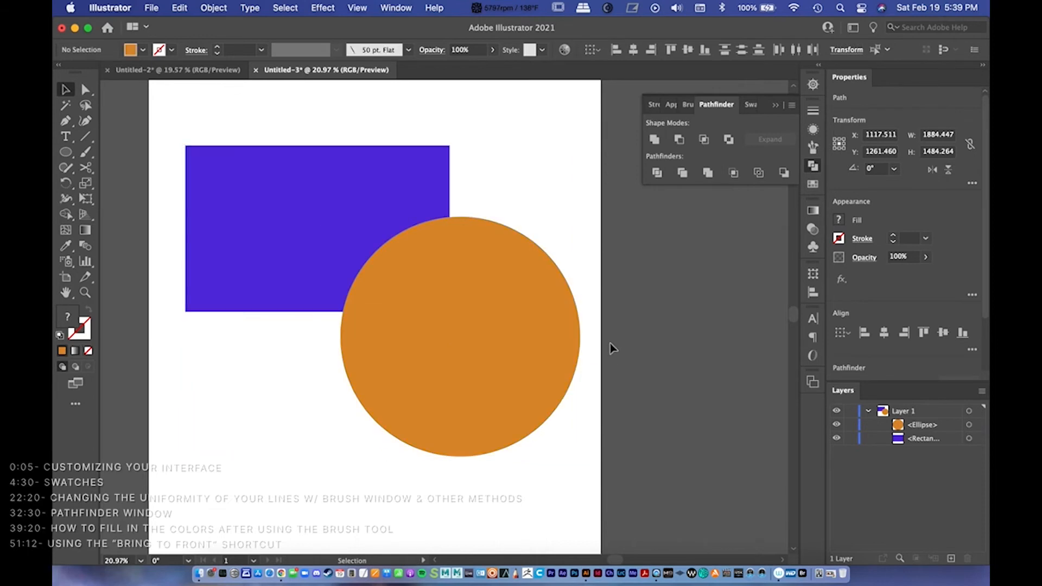
{"action": "left_click", "coordinate": [314, 221]}
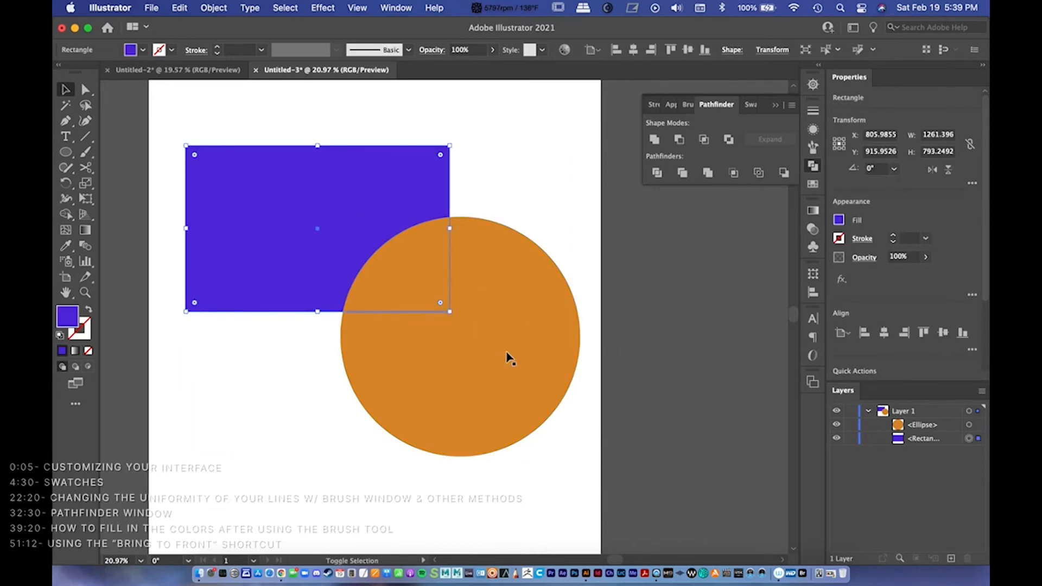
{"action": "left_click", "coordinate": [969, 425]}
{"action": "left_click", "coordinate": [970, 438], "text": "shift"}
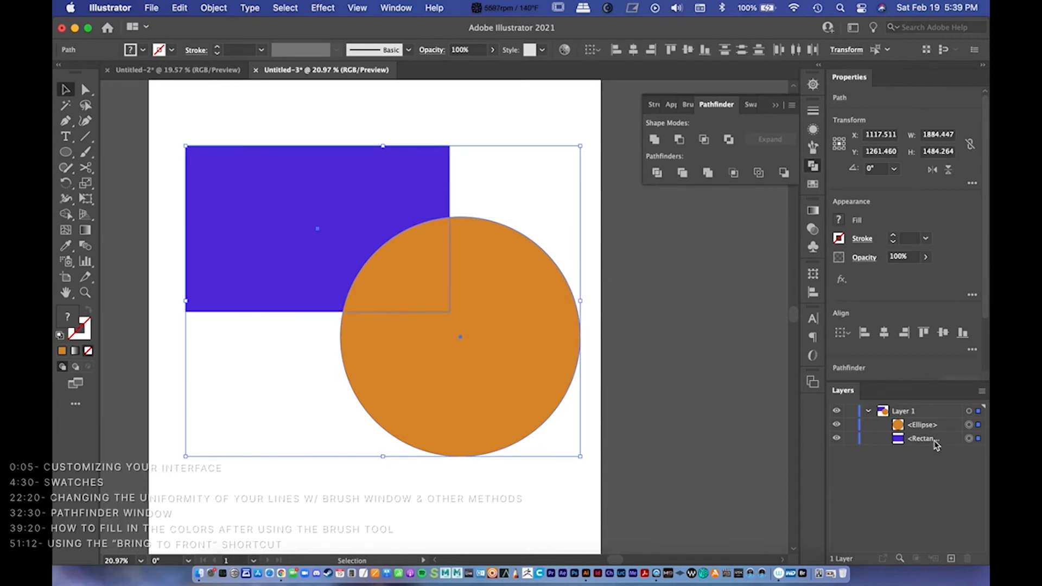
{"action": "left_click", "coordinate": [930, 442], "text": "shift"}
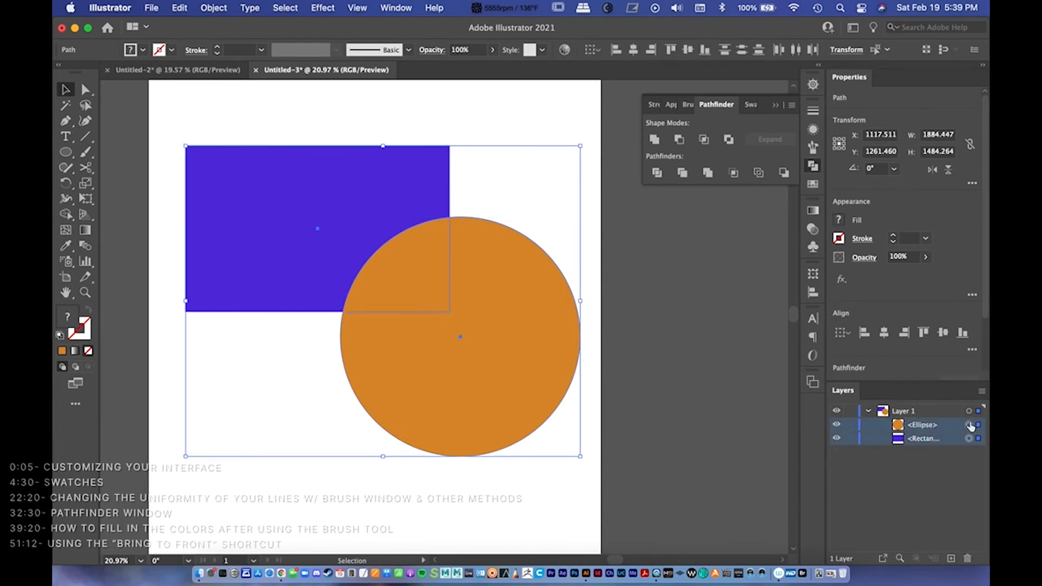
{"action": "left_click", "coordinate": [969, 427]}
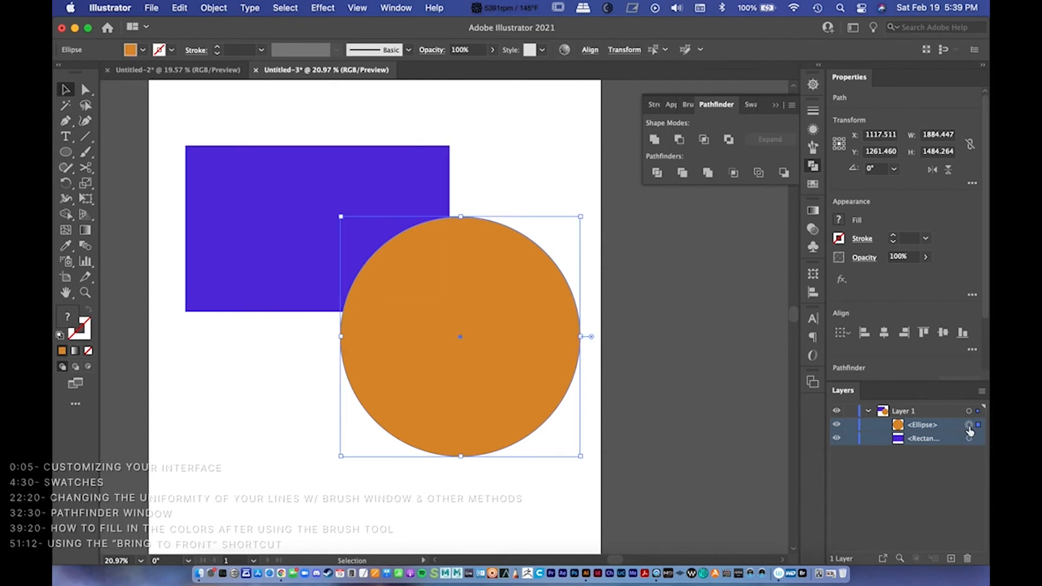
{"action": "left_click", "coordinate": [922, 440]}
{"action": "left_click", "coordinate": [964, 427]}
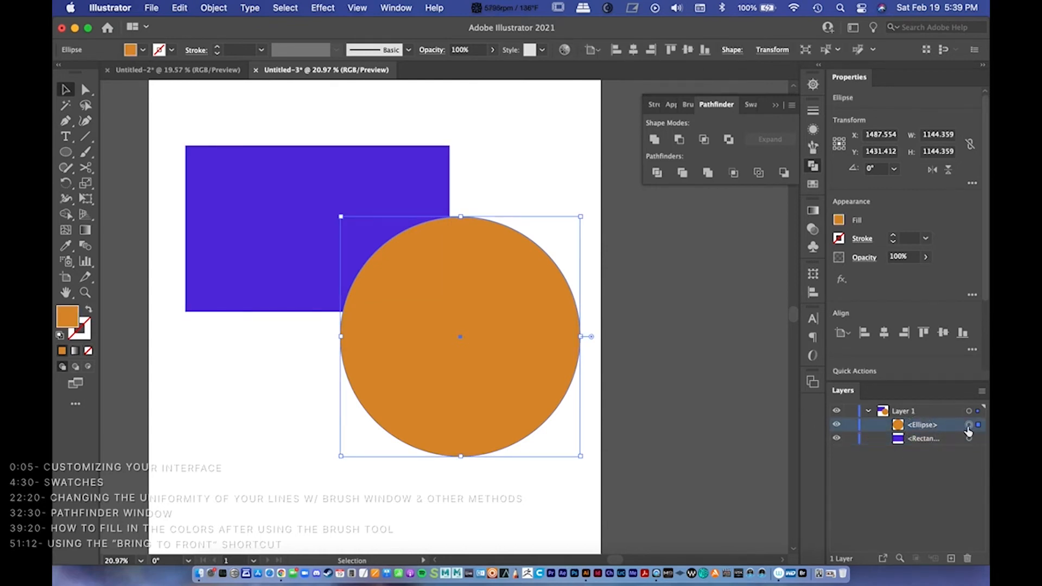
{"action": "left_click", "coordinate": [969, 439], "text": "shift"}
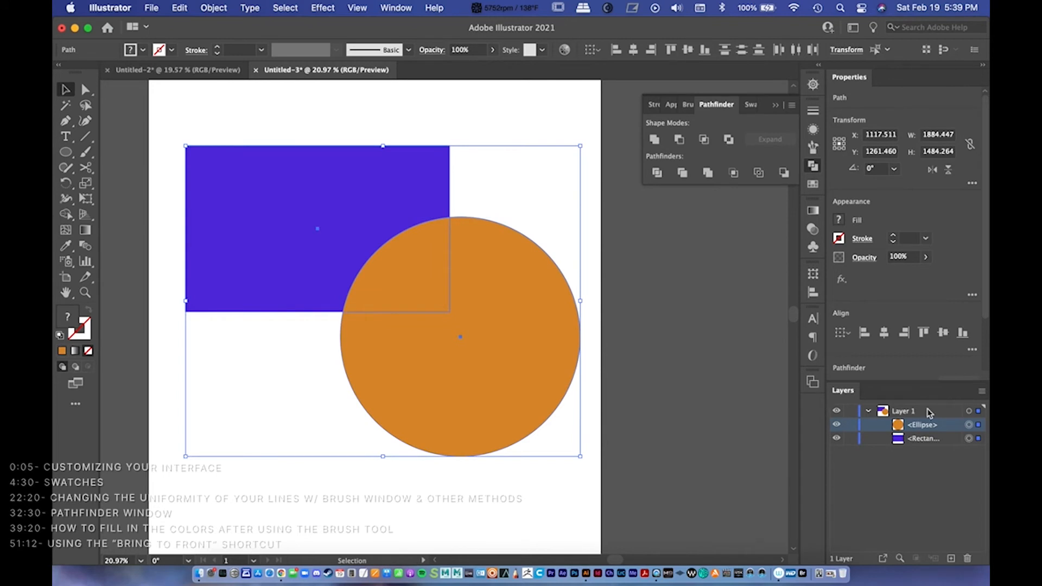
Step: Try Minus Front and Trim separately on the selected rectangle and circle, undoing each operation
{"action": "left_click", "coordinate": [679, 140]}
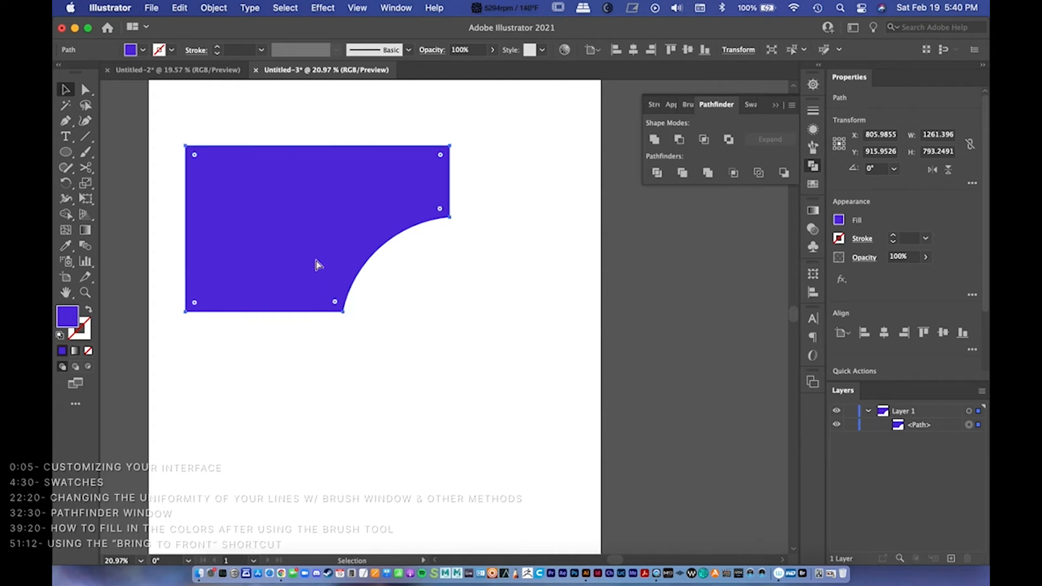
{"action": "key", "text": "super+z"}
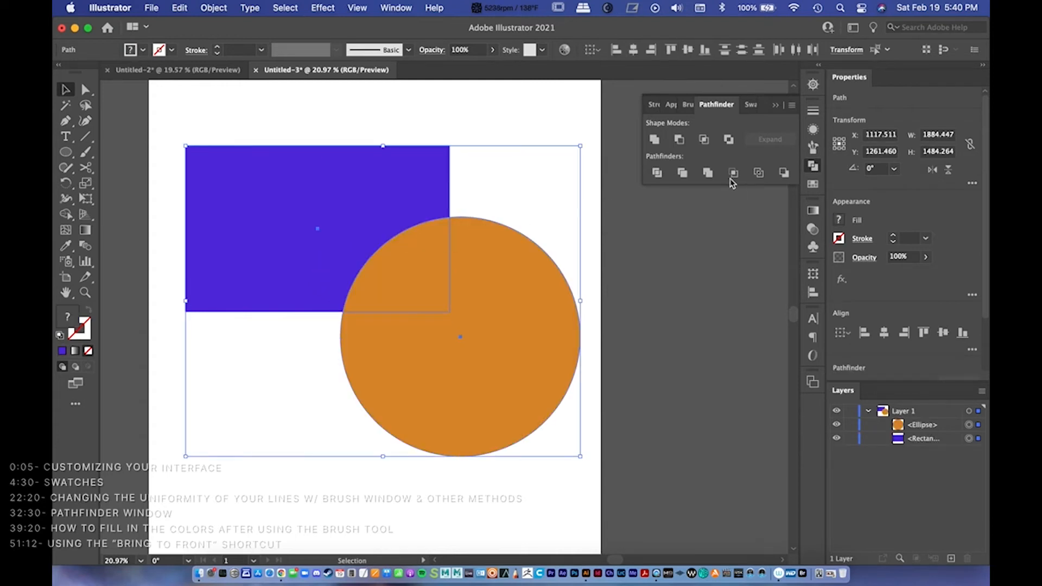
{"action": "left_click", "coordinate": [682, 172]}
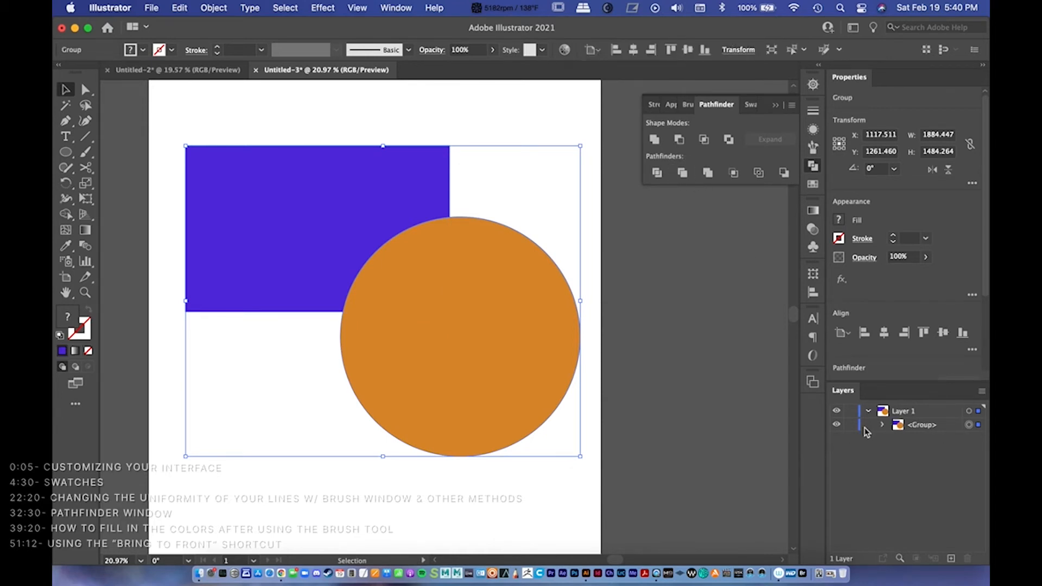
{"action": "left_click", "coordinate": [881, 424]}
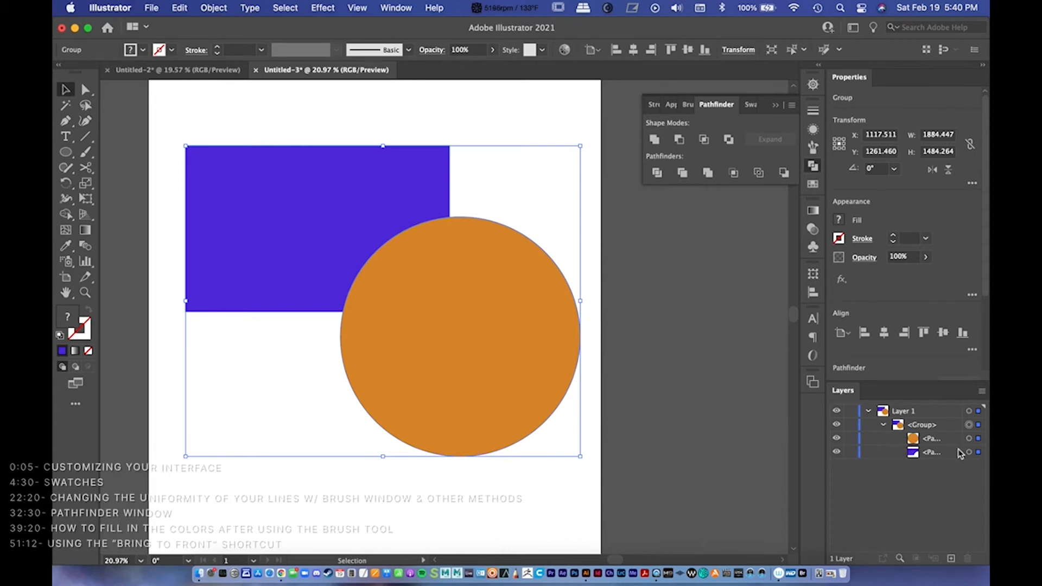
{"action": "key", "text": "super+z"}
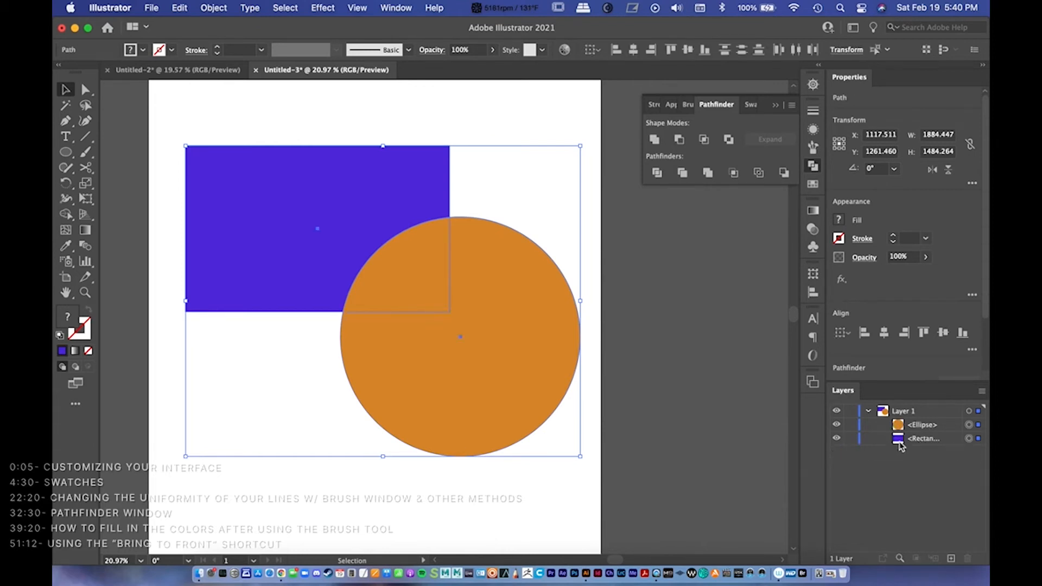
Step: Reselect the circle and the rectangle, try Intersect on them and undo it
{"action": "left_click", "coordinate": [968, 424]}
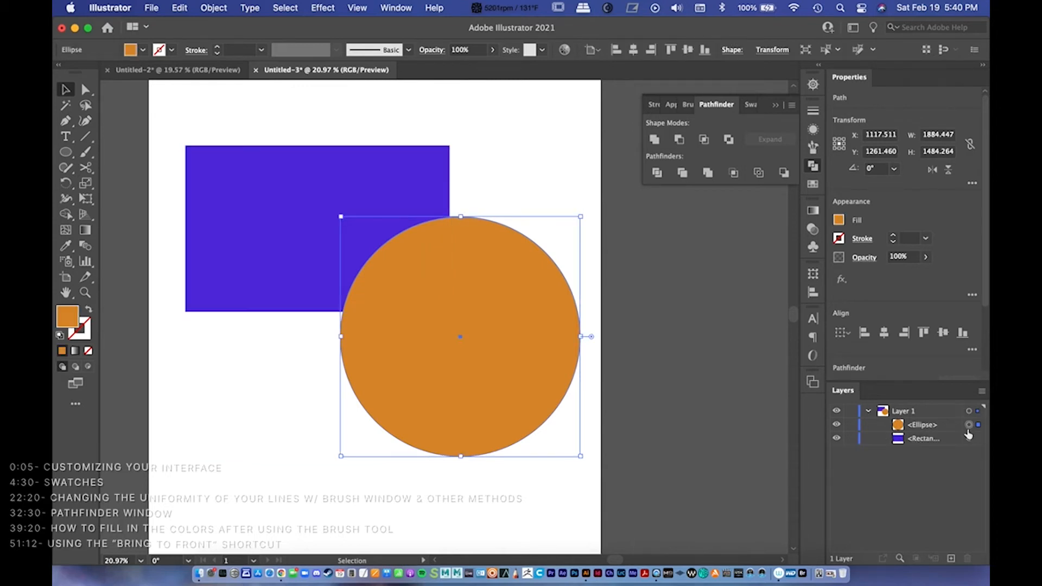
{"action": "left_click", "coordinate": [969, 438], "text": "shift"}
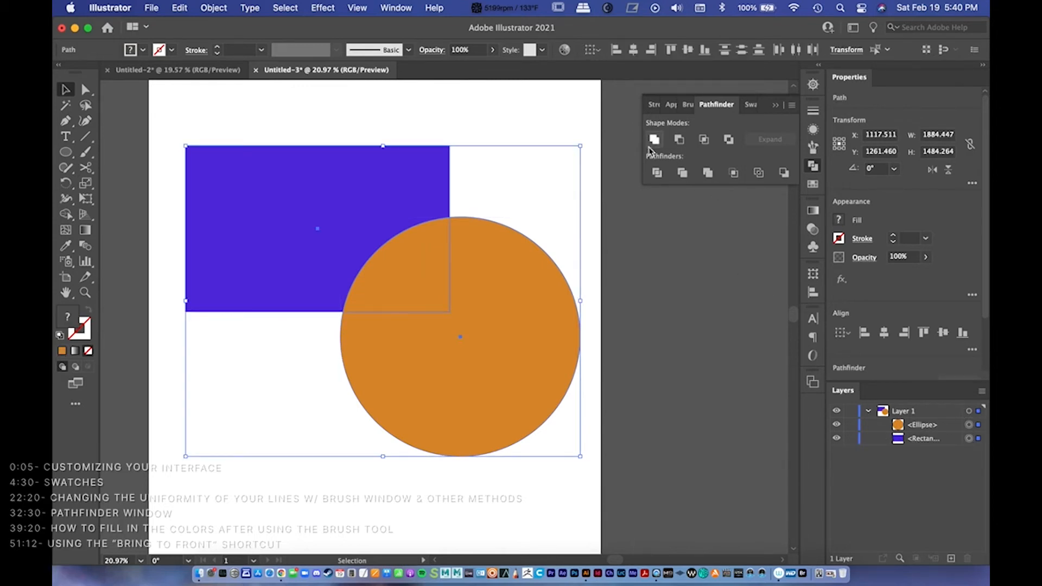
{"action": "left_click", "coordinate": [703, 140]}
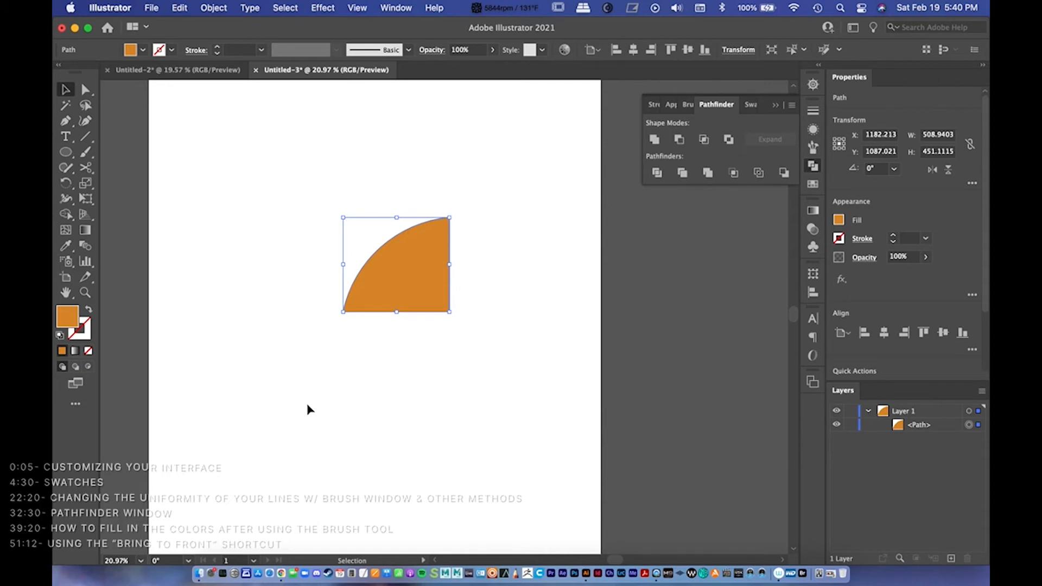
{"action": "key", "text": "a"}
{"action": "key", "text": "v"}
{"action": "key", "text": "super+z"}
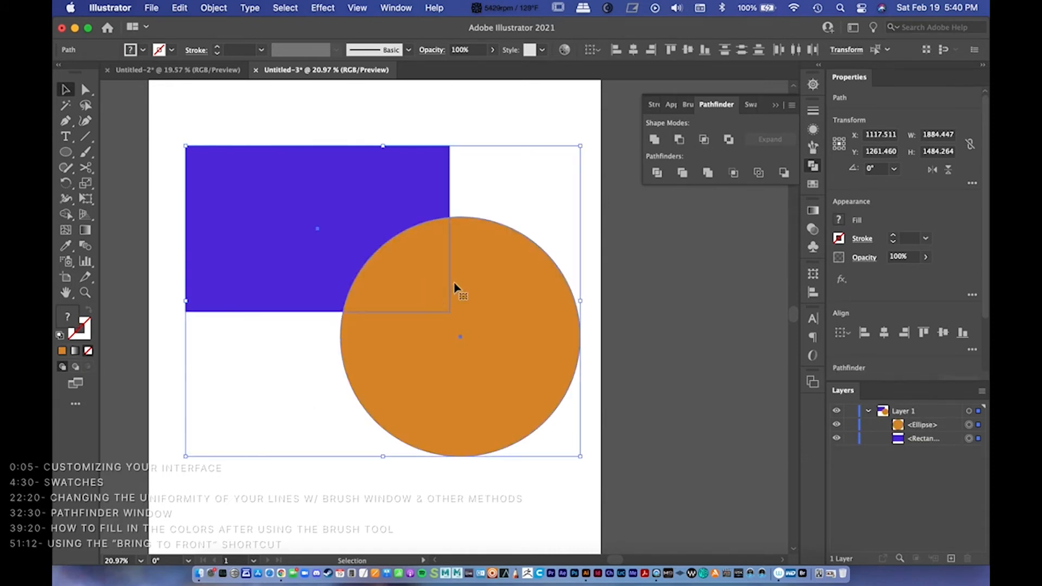
Step: Repeat Intersect and try Exclude on the selected rectangle and circle, undoing each operation
{"action": "left_click", "coordinate": [703, 140]}
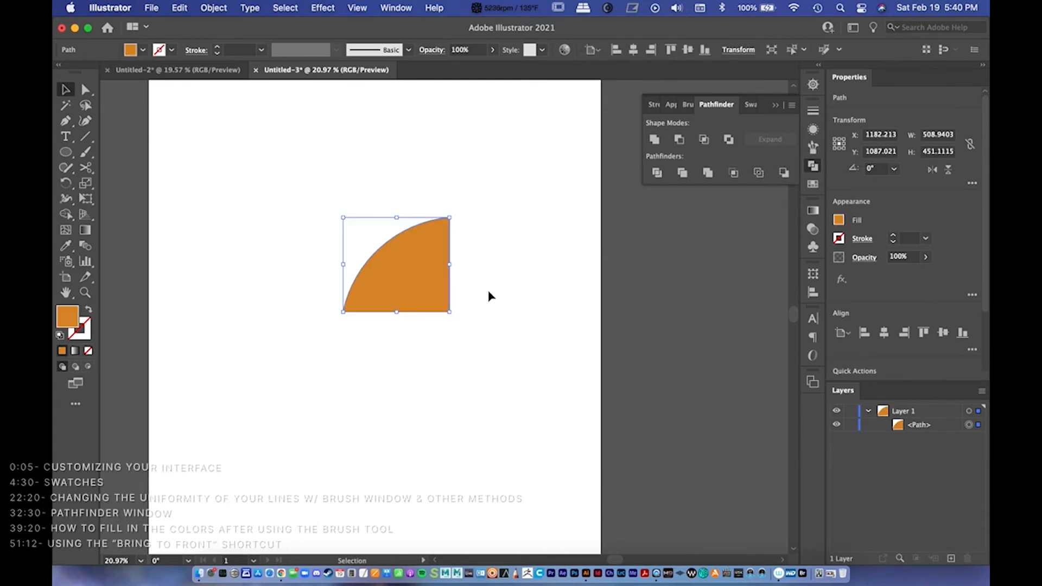
{"action": "key", "text": "super+z"}
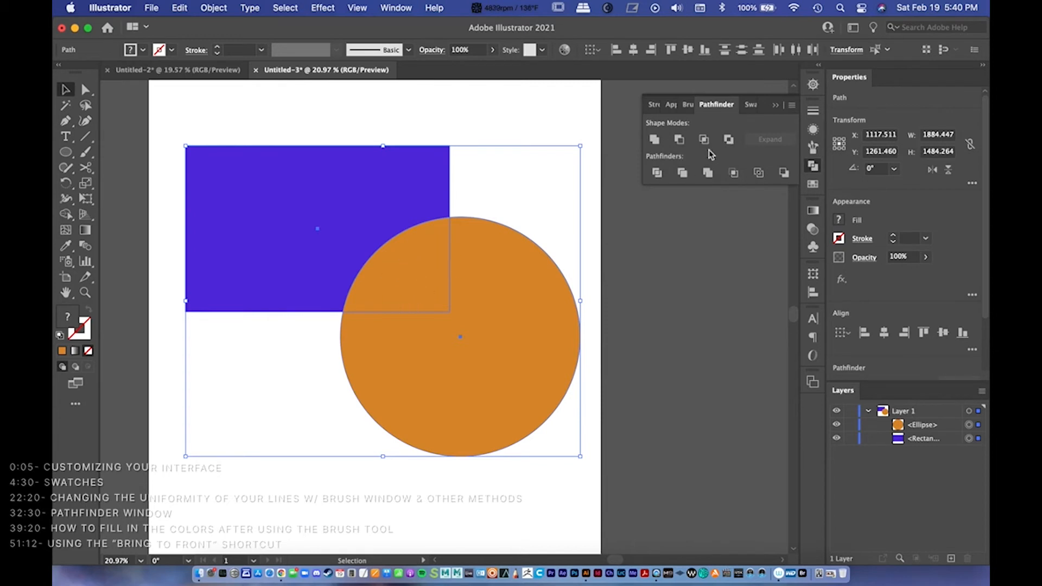
{"action": "left_click", "coordinate": [728, 140]}
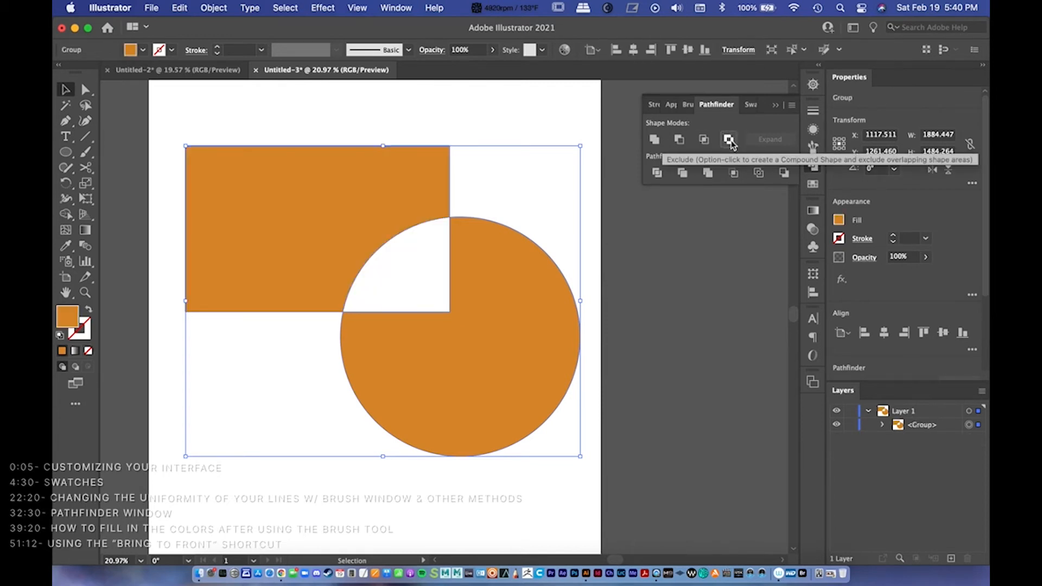
{"action": "key", "text": "super+z"}
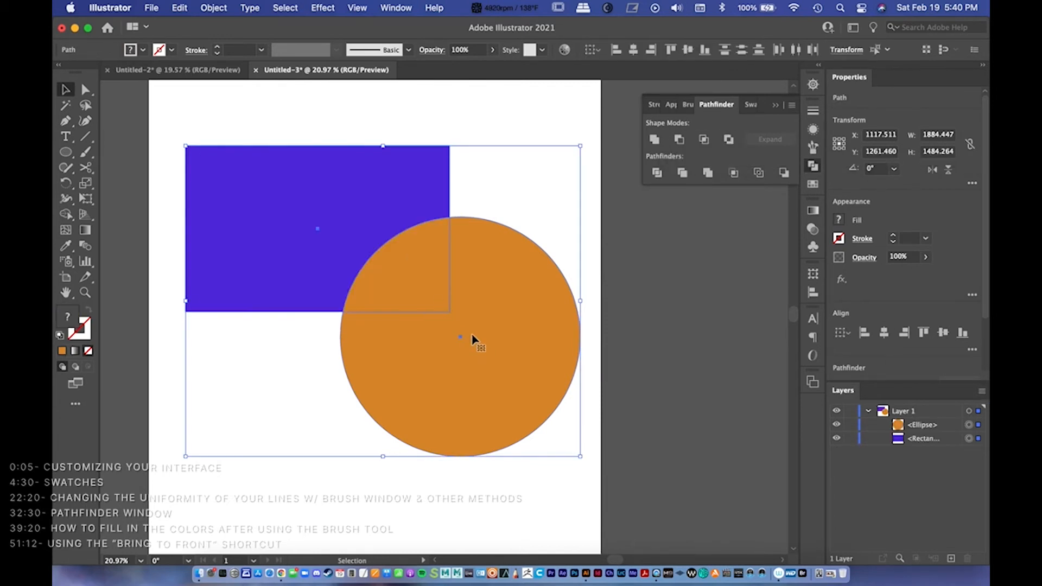
Step: Divide the selected rectangle and circle with Pathfinder and expand the resulting group in the layer list
{"action": "left_click", "coordinate": [939, 429]}
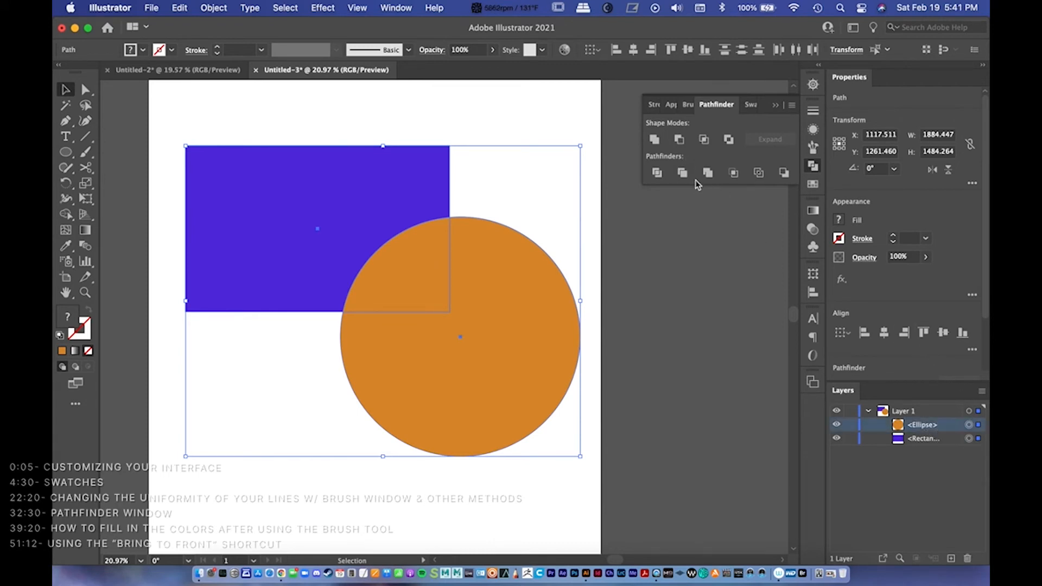
{"action": "left_click", "coordinate": [662, 173]}
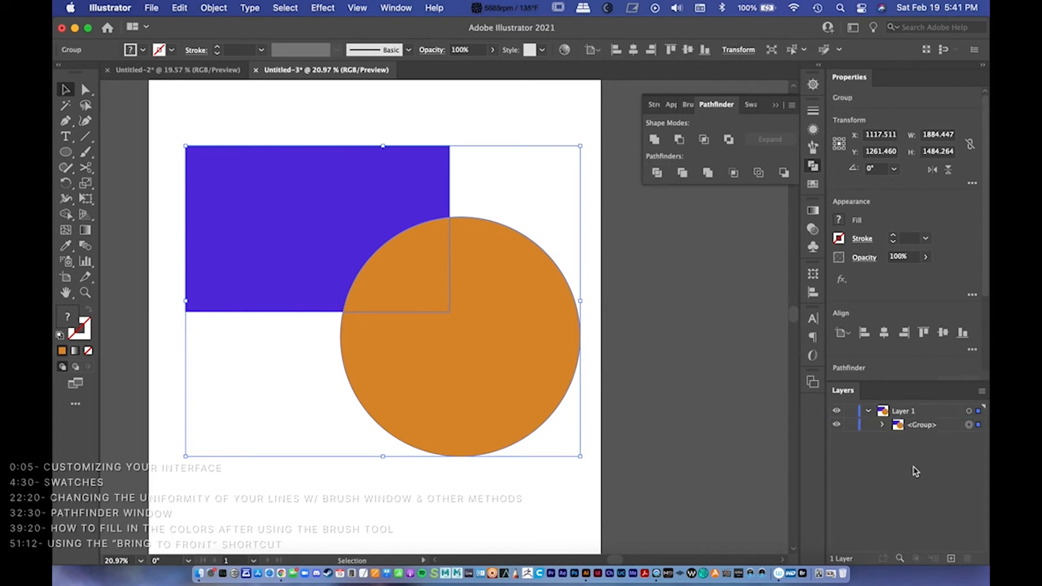
{"action": "left_click", "coordinate": [883, 425]}
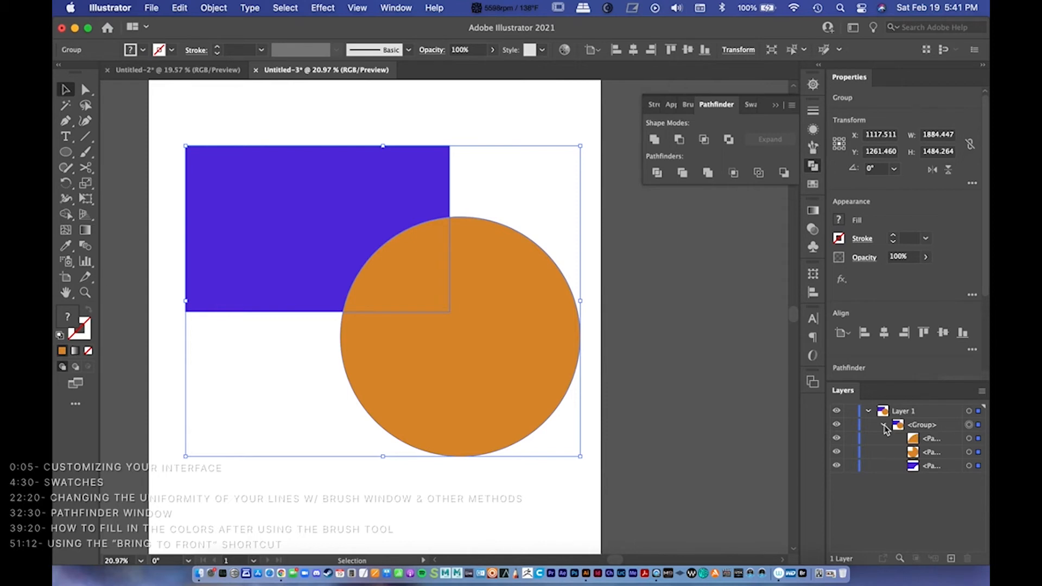
{"action": "left_click", "coordinate": [884, 427]}
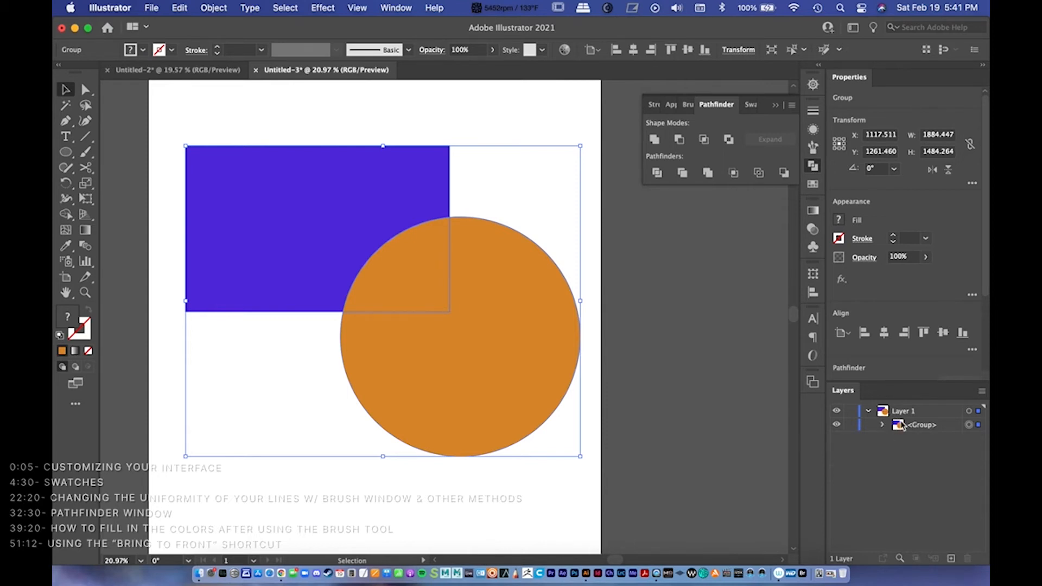
{"action": "left_click", "coordinate": [918, 427]}
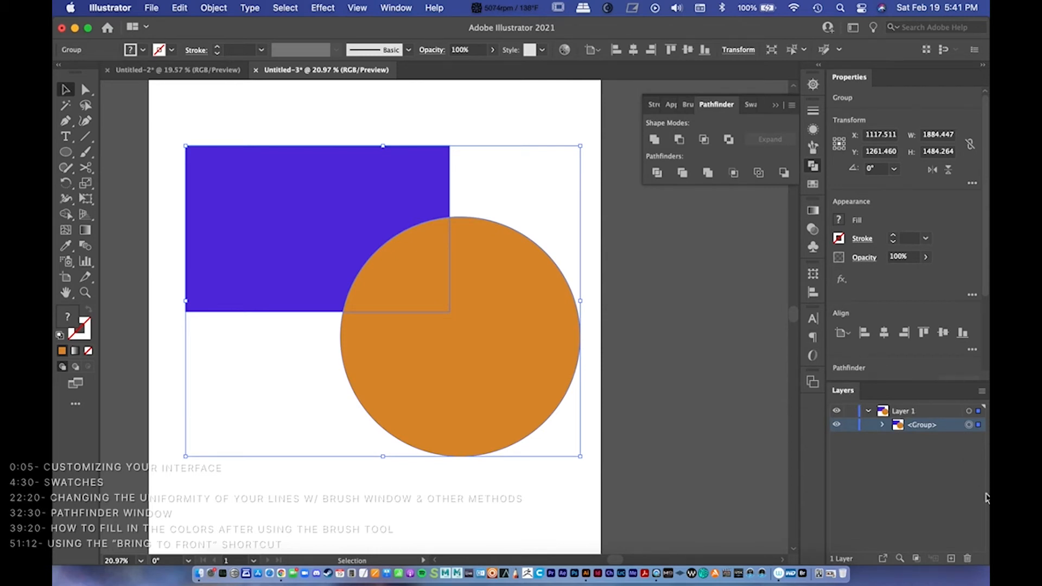
{"action": "left_click", "coordinate": [882, 425]}
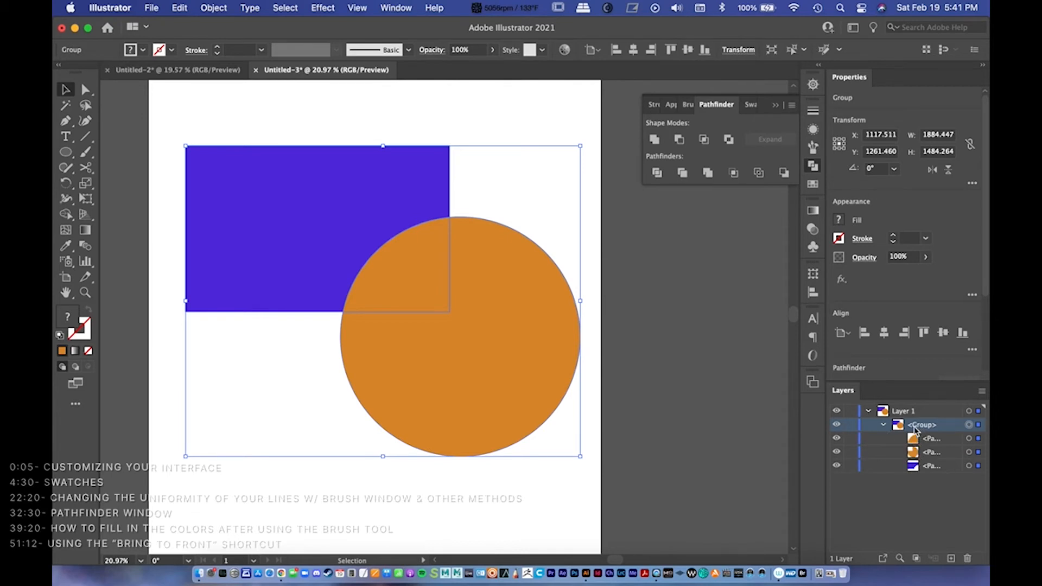
Step: Target the overlap and circle pieces of the divided group, and hide and reshow its pieces to examine how they were split
{"action": "left_click", "coordinate": [925, 440]}
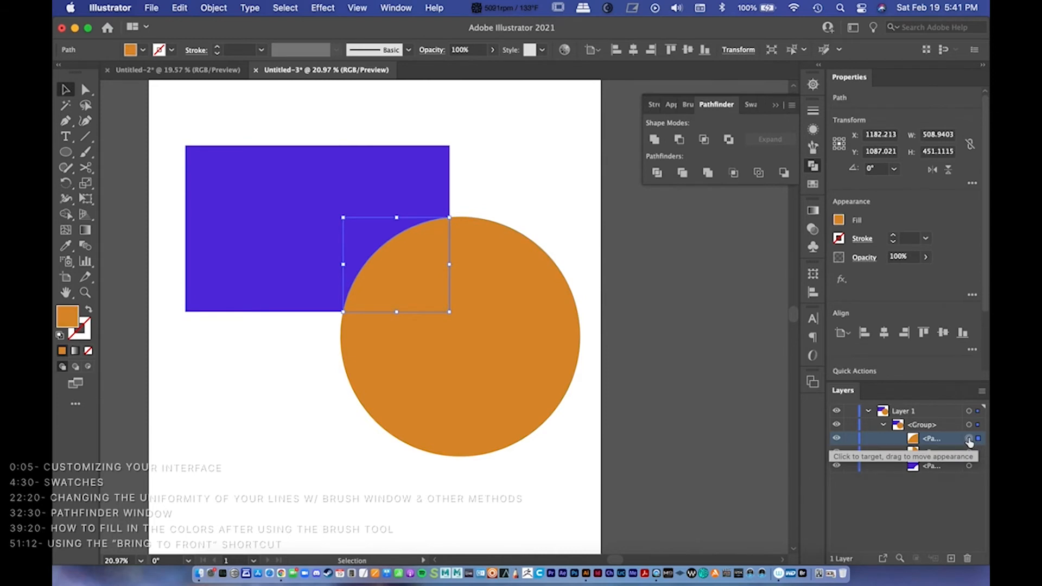
{"action": "left_click", "coordinate": [969, 453]}
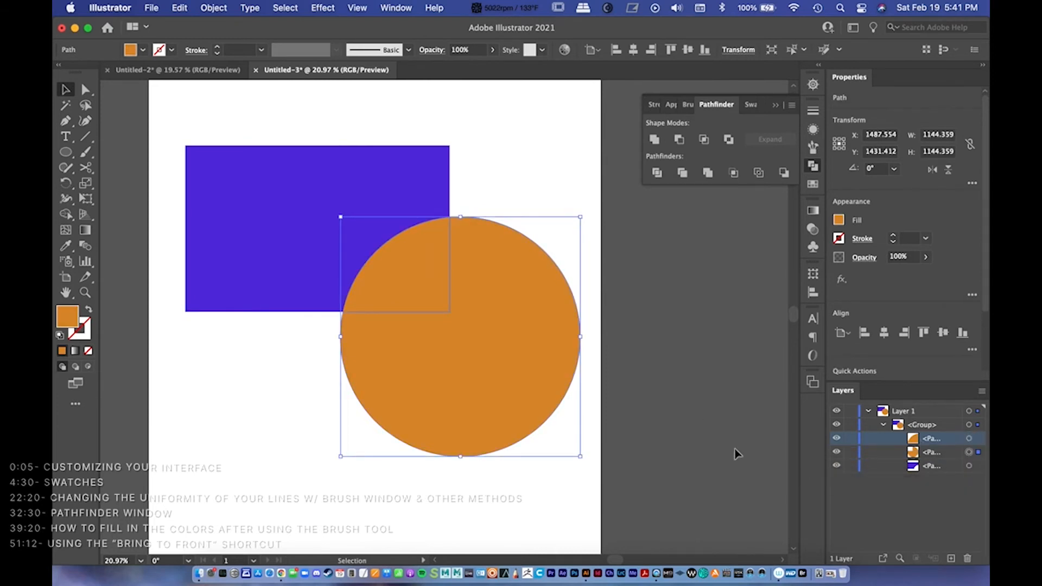
{"action": "left_click", "coordinate": [837, 439]}
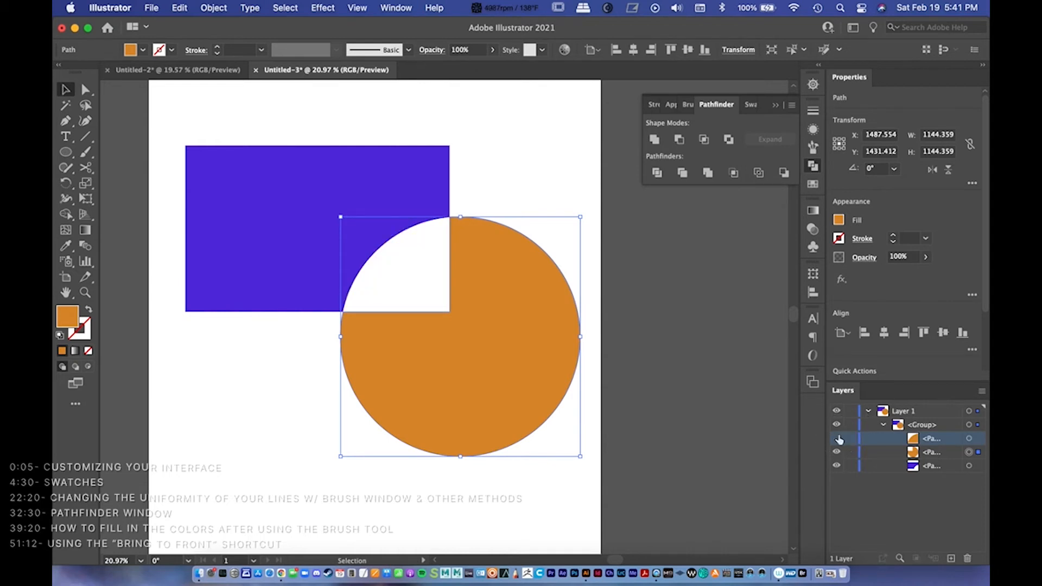
{"action": "left_click", "coordinate": [836, 452]}
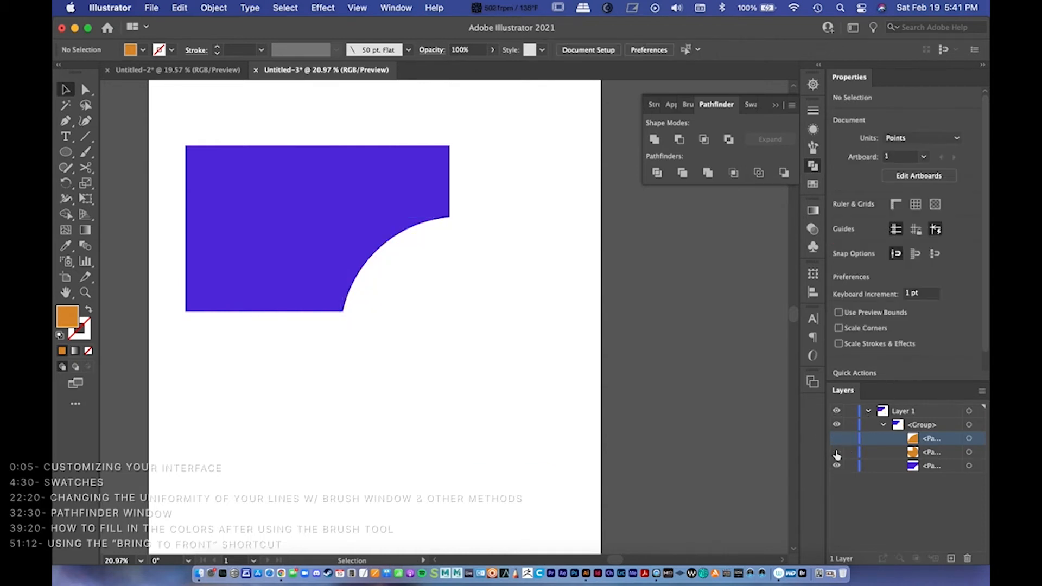
{"action": "left_click", "coordinate": [836, 463]}
{"action": "left_click", "coordinate": [836, 462]}
{"action": "left_click", "coordinate": [836, 452]}
{"action": "left_click", "coordinate": [836, 438]}
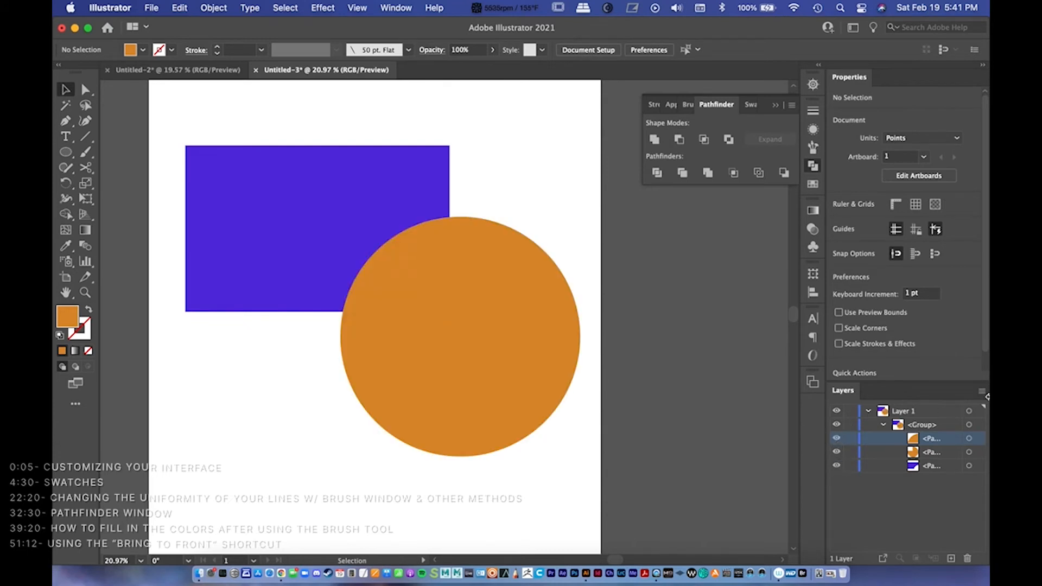
{"action": "left_click", "coordinate": [931, 424]}
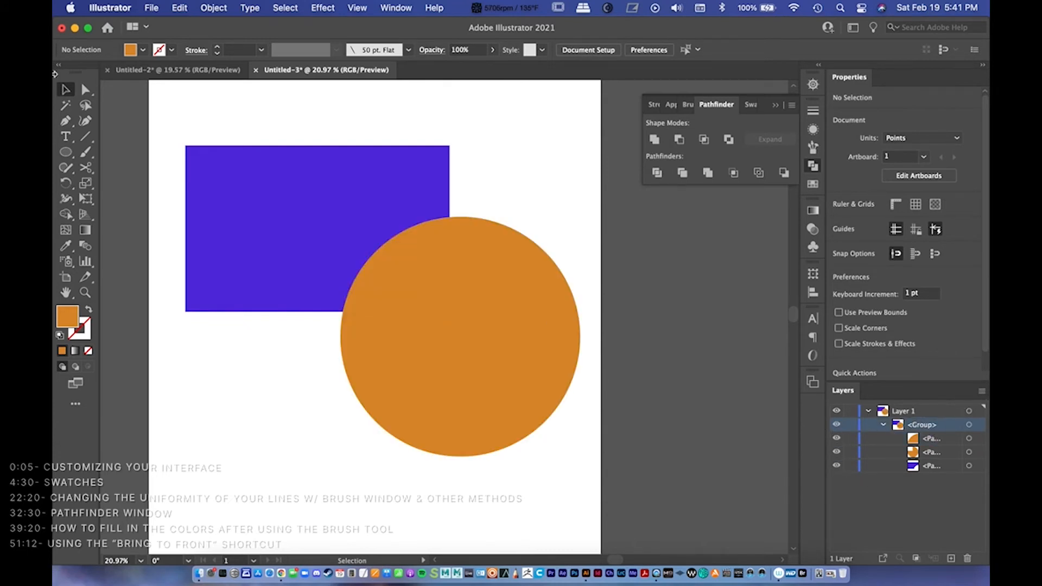
{"action": "left_click", "coordinate": [228, 7]}
{"action": "mouse_move", "coordinate": [252, 6]}
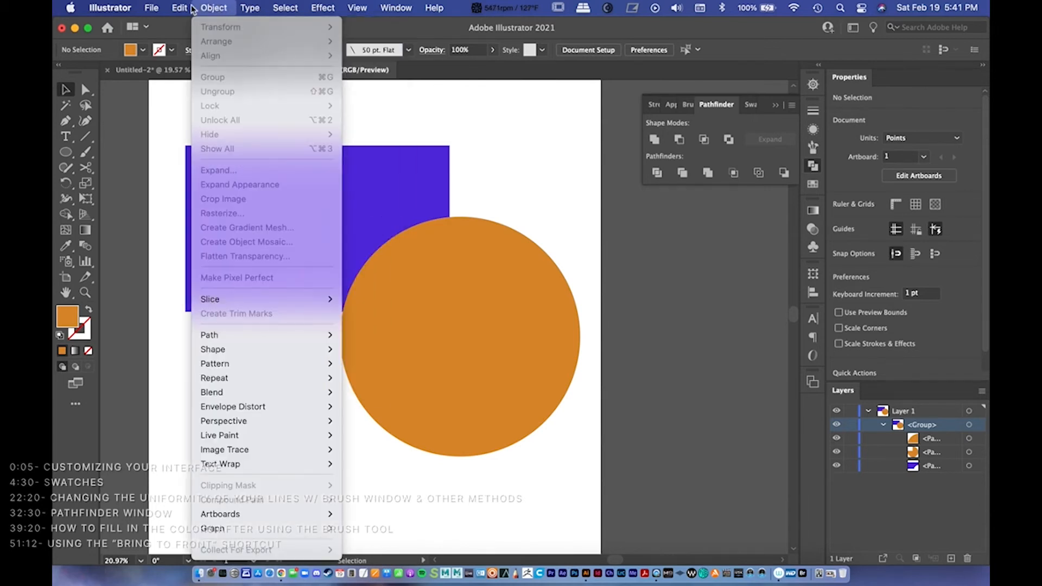
{"action": "mouse_move", "coordinate": [183, 8]}
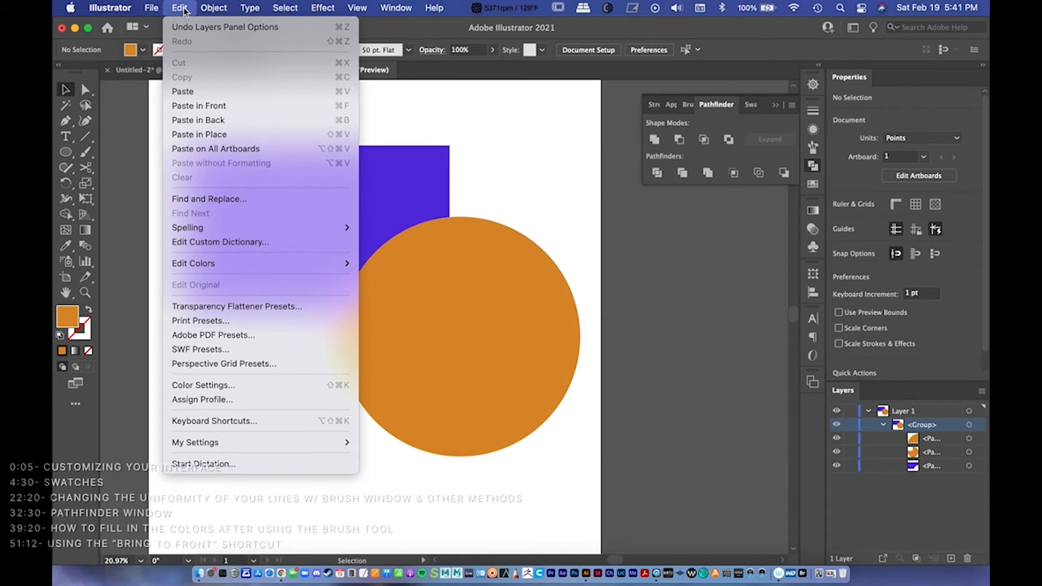
{"action": "left_click", "coordinate": [185, 10]}
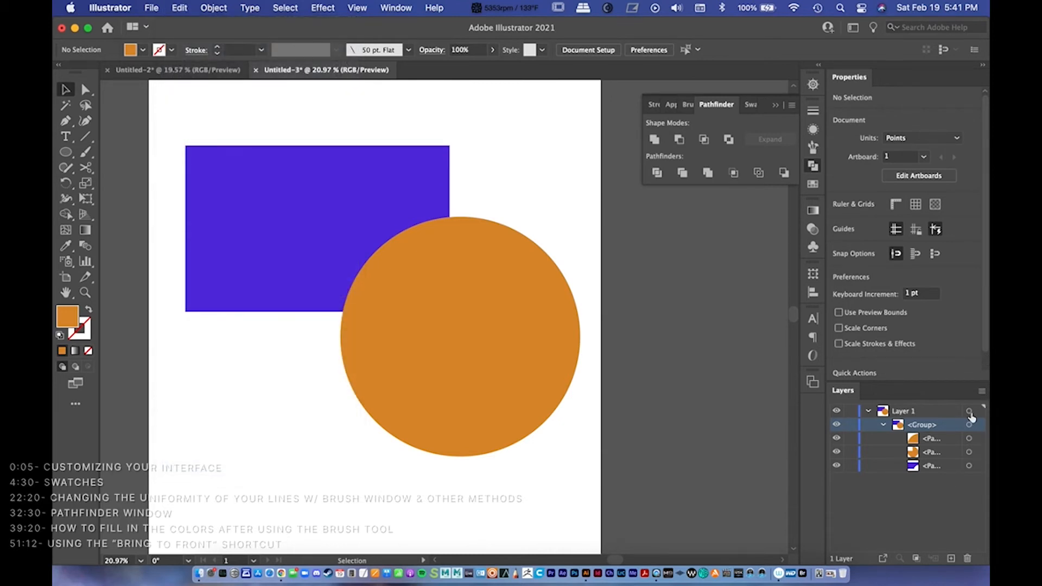
Step: Ungroup the divided rectangle and circle pieces and group them again
{"action": "left_click", "coordinate": [968, 426]}
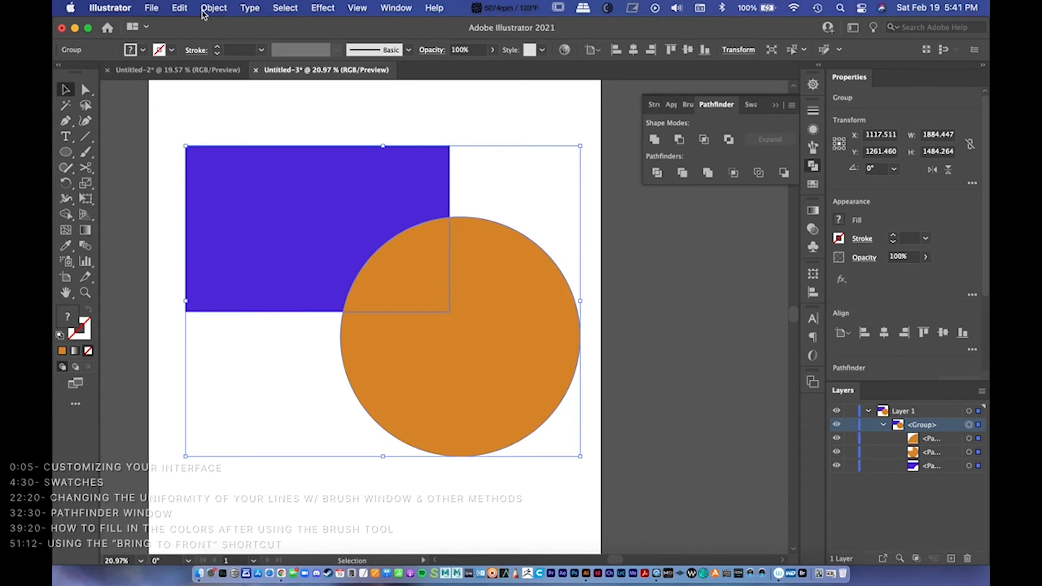
{"action": "left_click", "coordinate": [211, 11]}
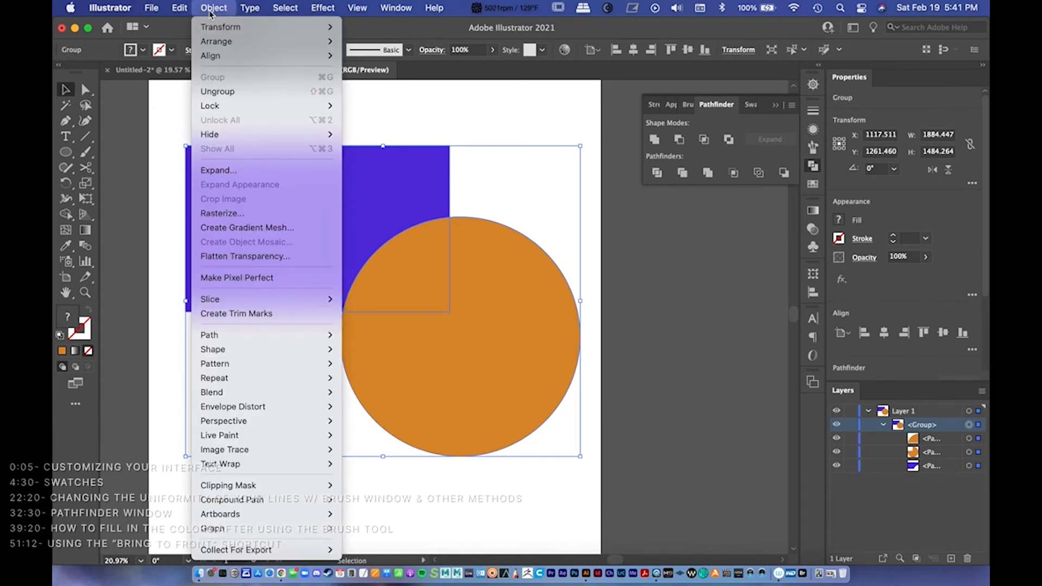
{"action": "left_click", "coordinate": [201, 92]}
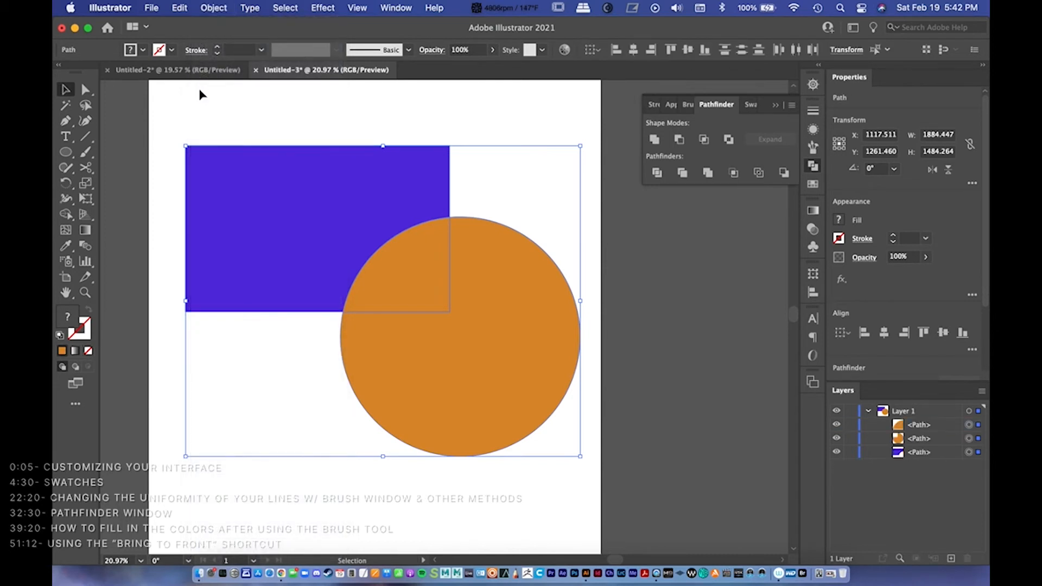
{"action": "left_click", "coordinate": [221, 10]}
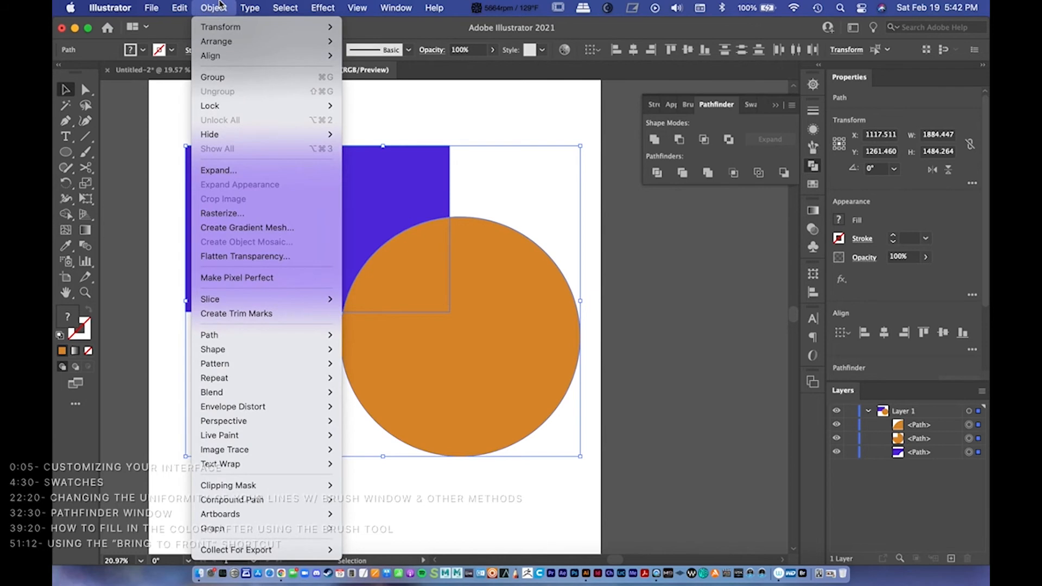
{"action": "left_click", "coordinate": [234, 81]}
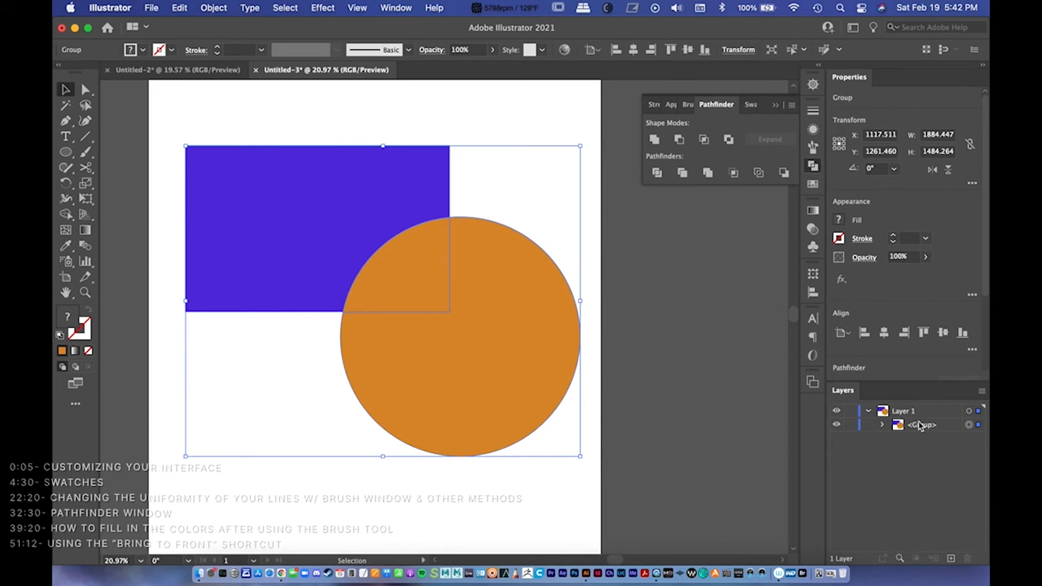
Step: Rename the regrouped pieces as Pathfinder in the layer list
{"action": "left_click", "coordinate": [915, 415]}
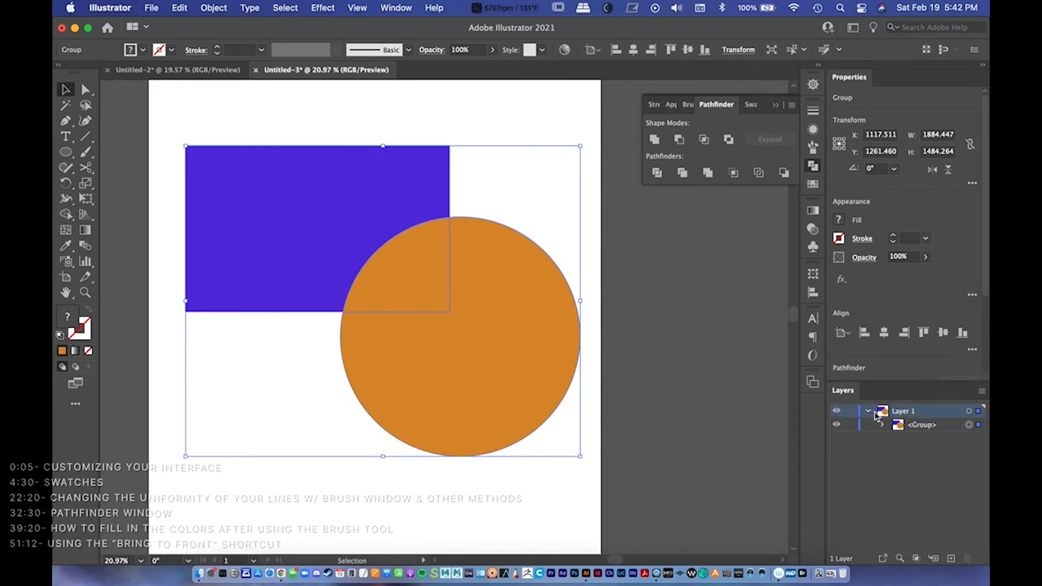
{"action": "left_click", "coordinate": [914, 425]}
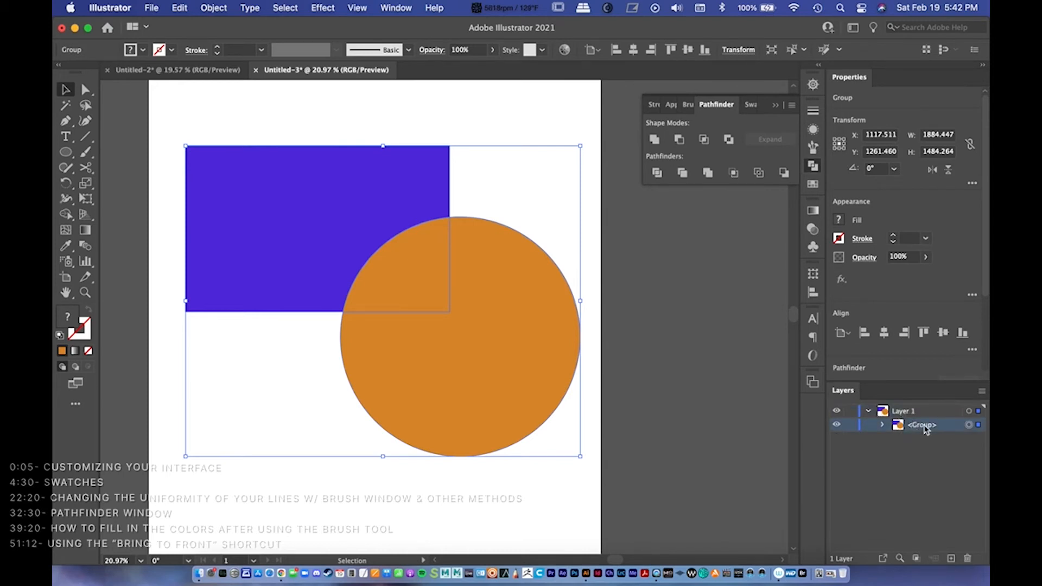
{"action": "double_click", "coordinate": [921, 425]}
{"action": "type", "text": "Pa"}
{"action": "type", "text": "thfinder"}
{"action": "key", "text": "Return"}
Step: Expand and collapse the Pathfinder group in the layer list to examine the pieces it holds
{"action": "left_click", "coordinate": [881, 426]}
{"action": "left_click", "coordinate": [881, 425]}
{"action": "left_click", "coordinate": [882, 426]}
{"action": "left_click", "coordinate": [882, 426]}
{"action": "left_click", "coordinate": [905, 411]}
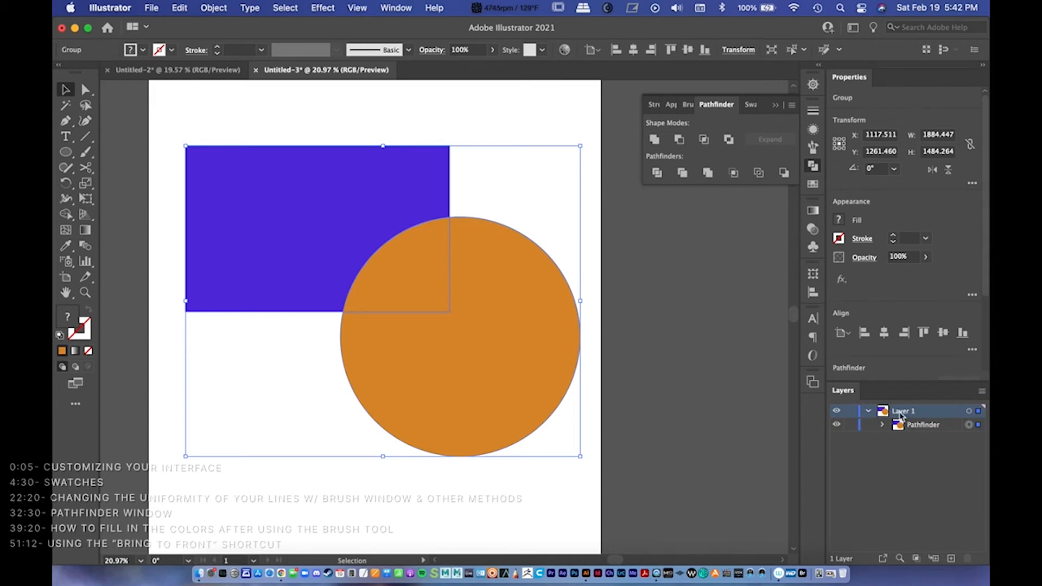
{"action": "left_click", "coordinate": [882, 425]}
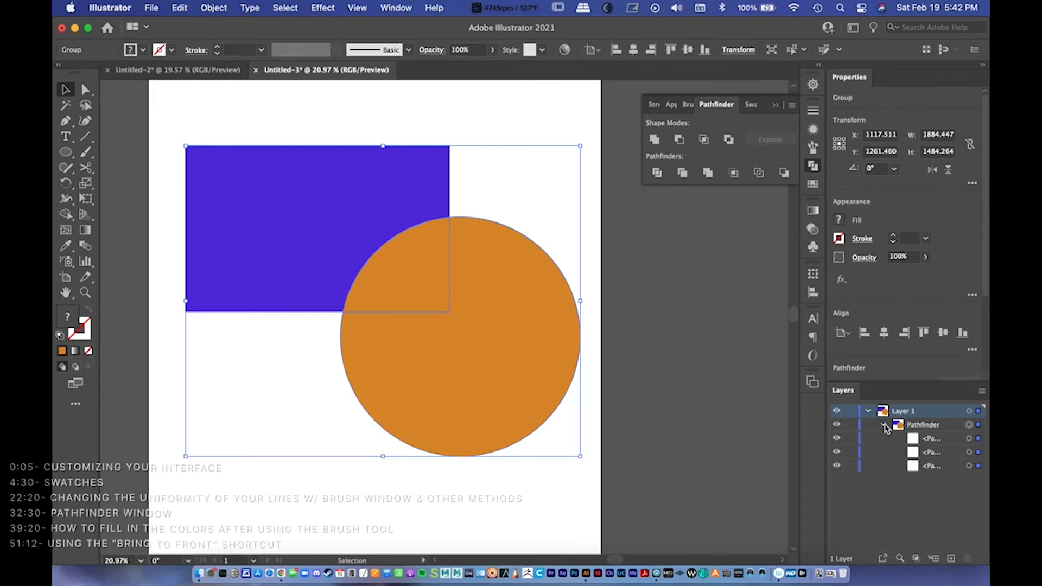
{"action": "left_click", "coordinate": [884, 425]}
{"action": "left_click", "coordinate": [883, 426]}
Step: Undo the renaming, grouping, visibility changes and Divide operation back to the original circle and rectangle
{"action": "key", "text": "super+z"}
{"action": "key", "text": "super+z"}
{"action": "key", "text": "super+z"}
{"action": "key", "text": "super+z"}
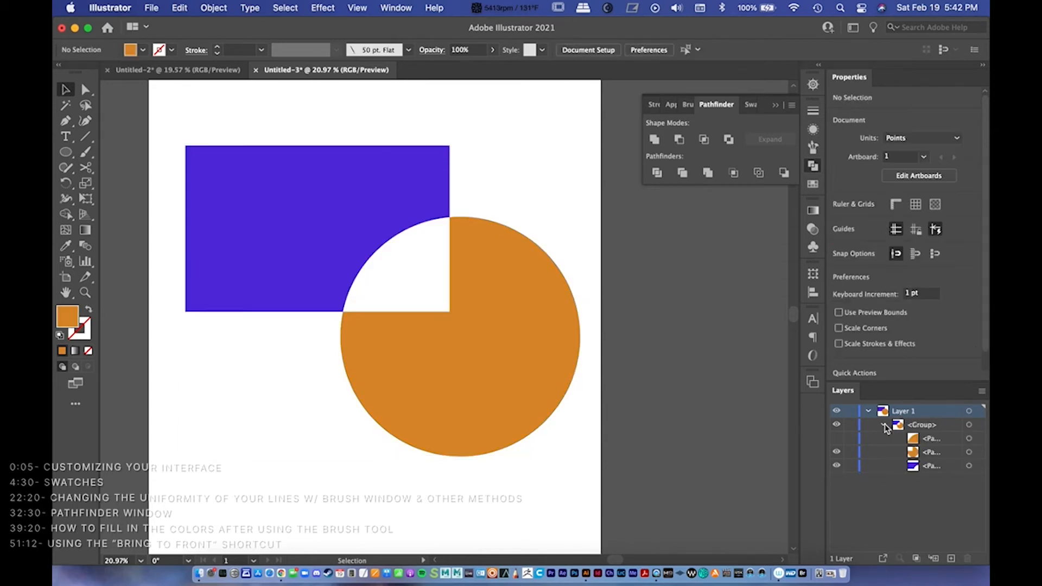
{"action": "key", "text": "super+z"}
{"action": "key", "text": "super+z"}
{"action": "key", "text": "super+z"}
{"action": "key", "text": "super+z"}
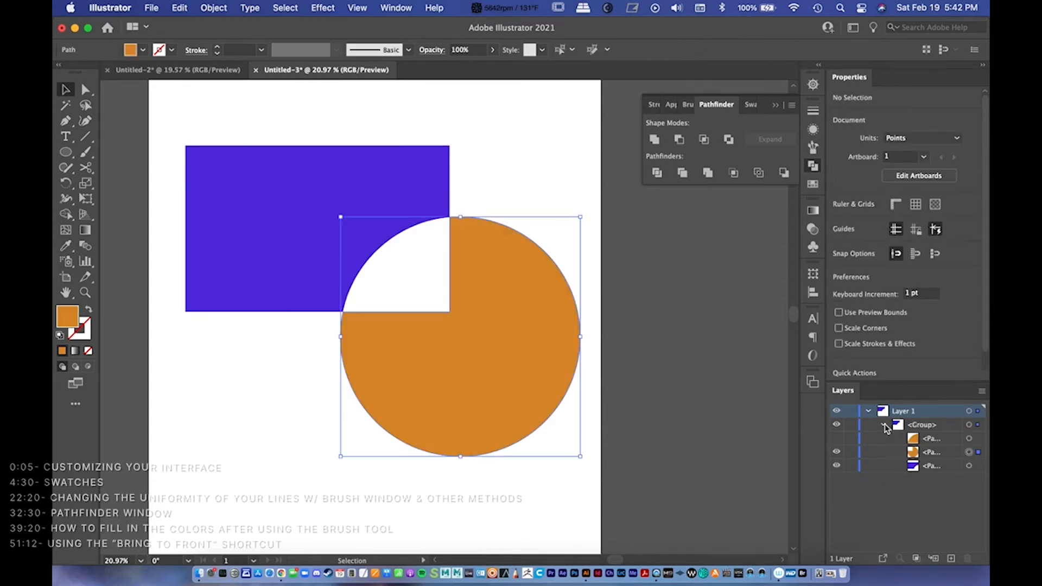
Step: Trim the selected circle and rectangle with Pathfinder and expand the resulting group in the layer list
{"action": "left_click", "coordinate": [977, 410]}
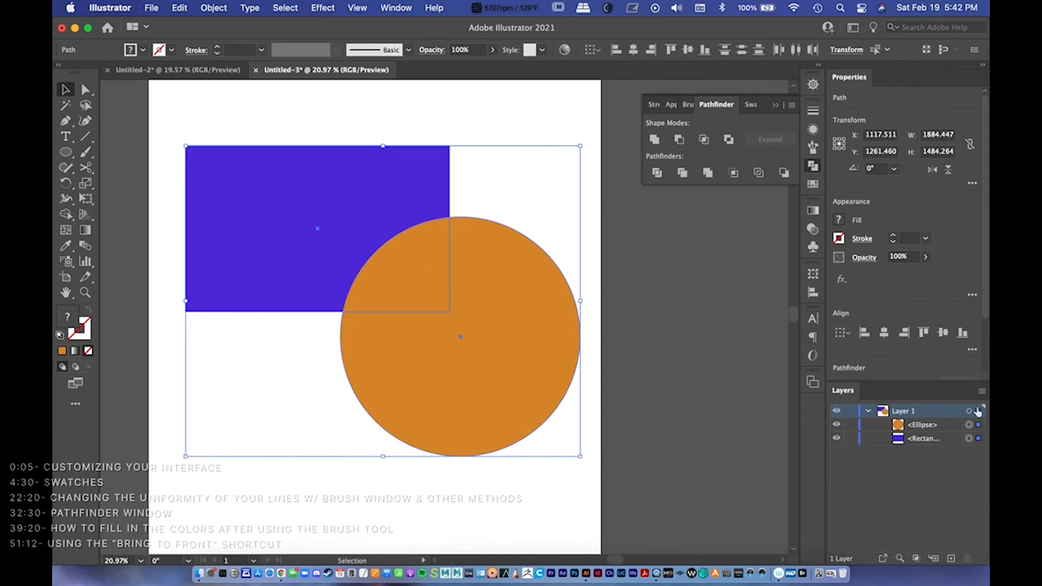
{"action": "left_click", "coordinate": [968, 424]}
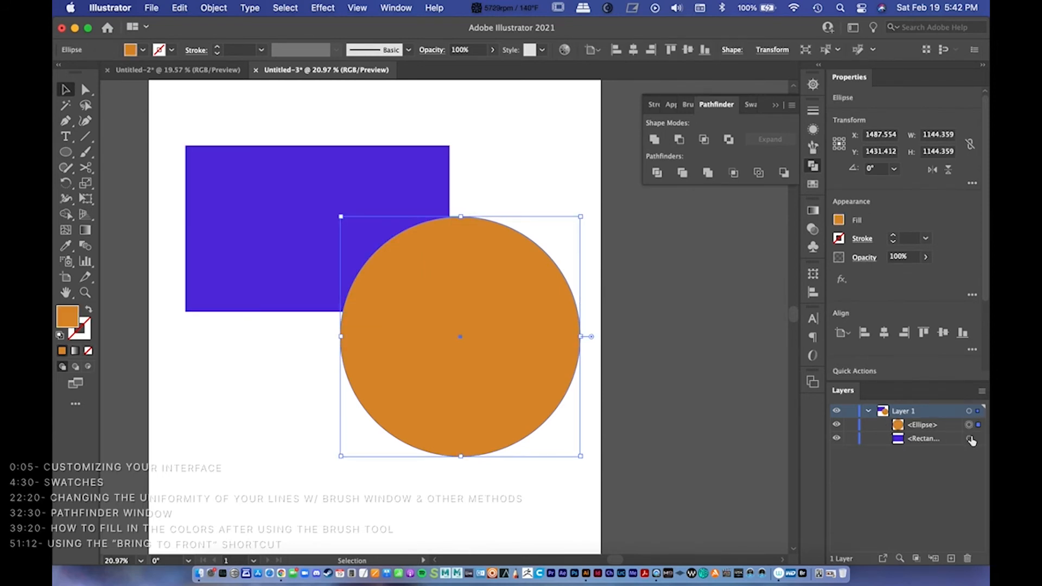
{"action": "left_click", "coordinate": [968, 438], "text": "shift"}
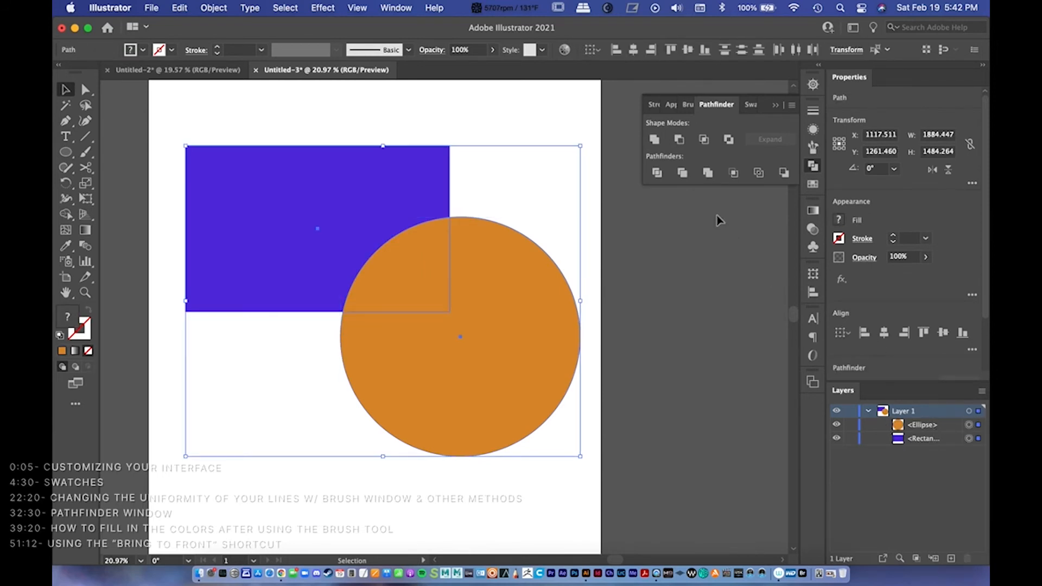
{"action": "left_click", "coordinate": [682, 173]}
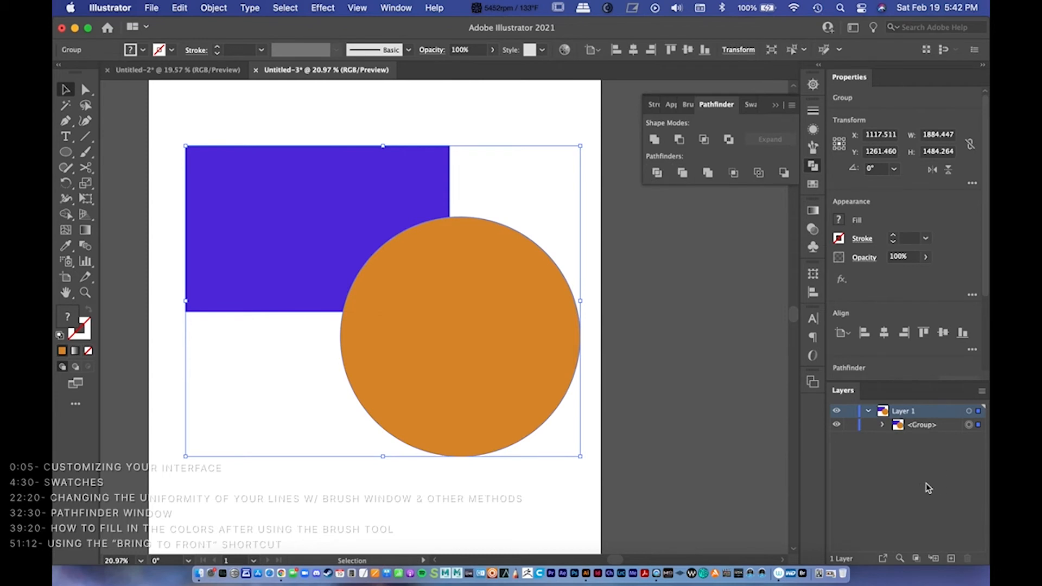
{"action": "left_click", "coordinate": [881, 424]}
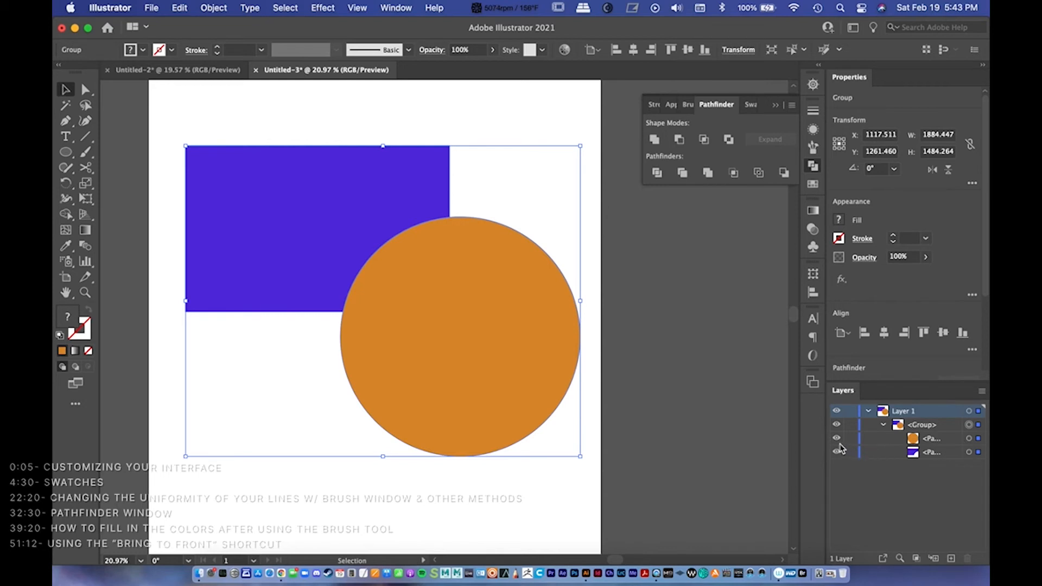
Step: Examine how the circle and rectangle pieces of the trimmed group were cut
{"action": "left_click", "coordinate": [677, 143]}
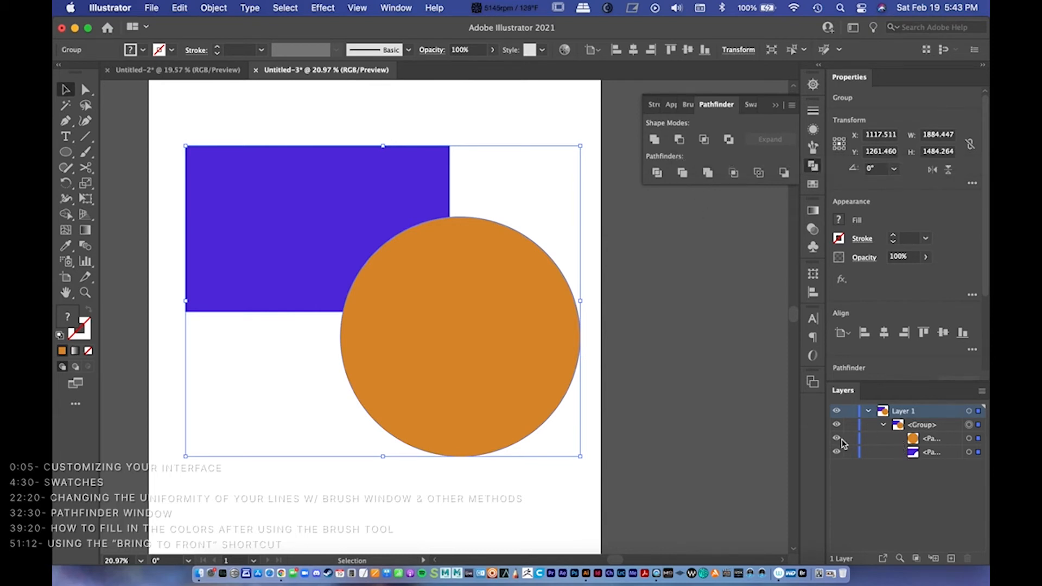
{"action": "key", "text": "super+z"}
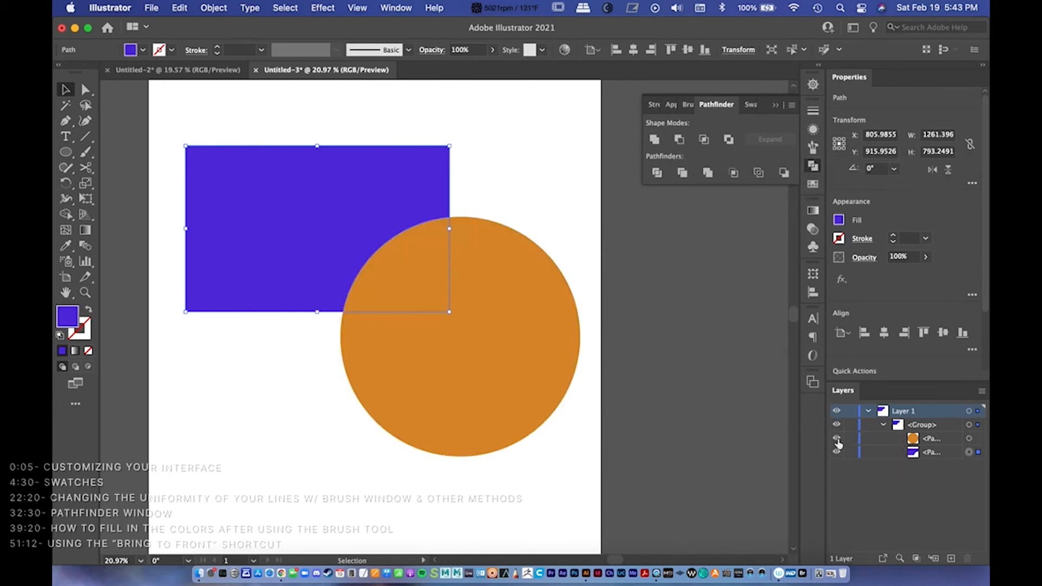
{"action": "key", "text": "super+shift+z"}
{"action": "key", "text": "super+z"}
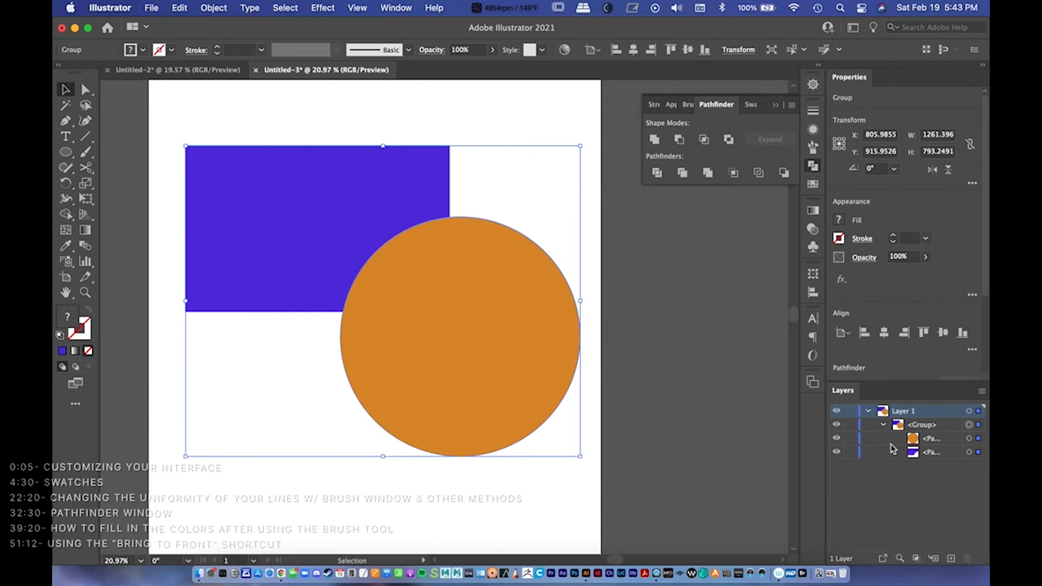
Step: Merge the circle and rectangle pieces with Pathfinder and expand the resulting group to target its pieces
{"action": "left_click", "coordinate": [969, 438]}
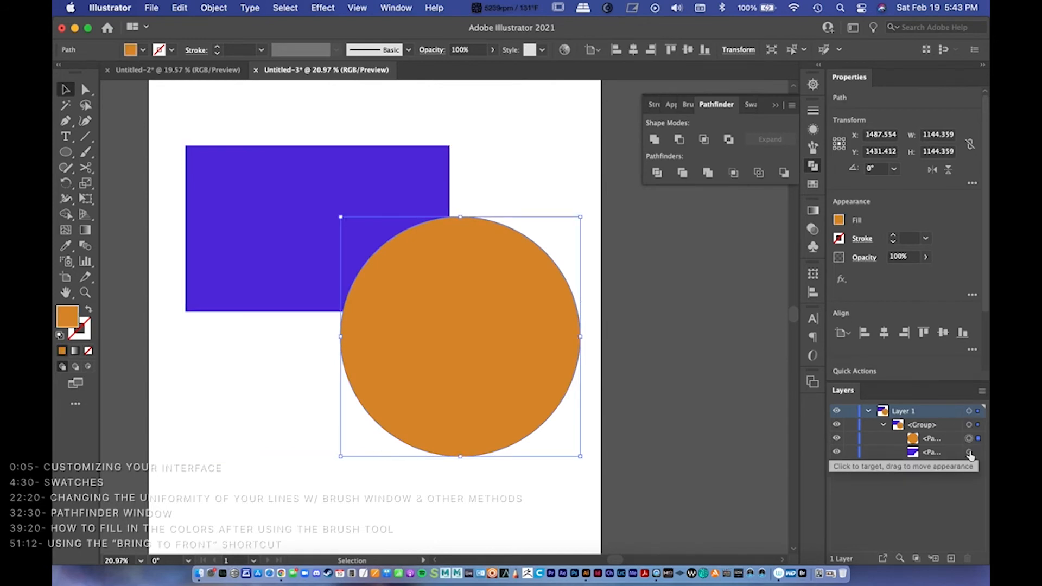
{"action": "left_click", "coordinate": [969, 452], "text": "shift"}
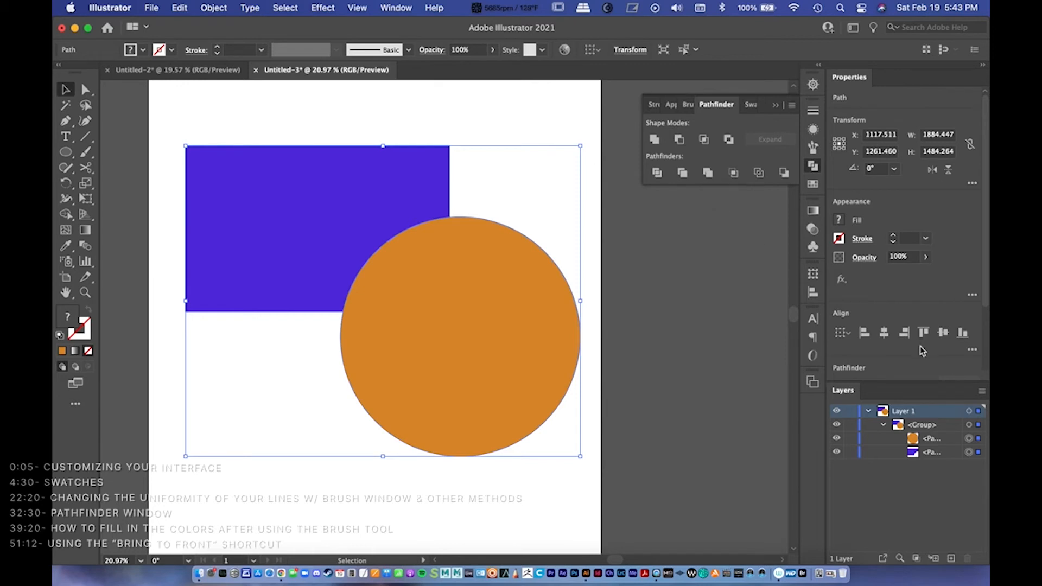
{"action": "left_click", "coordinate": [708, 173]}
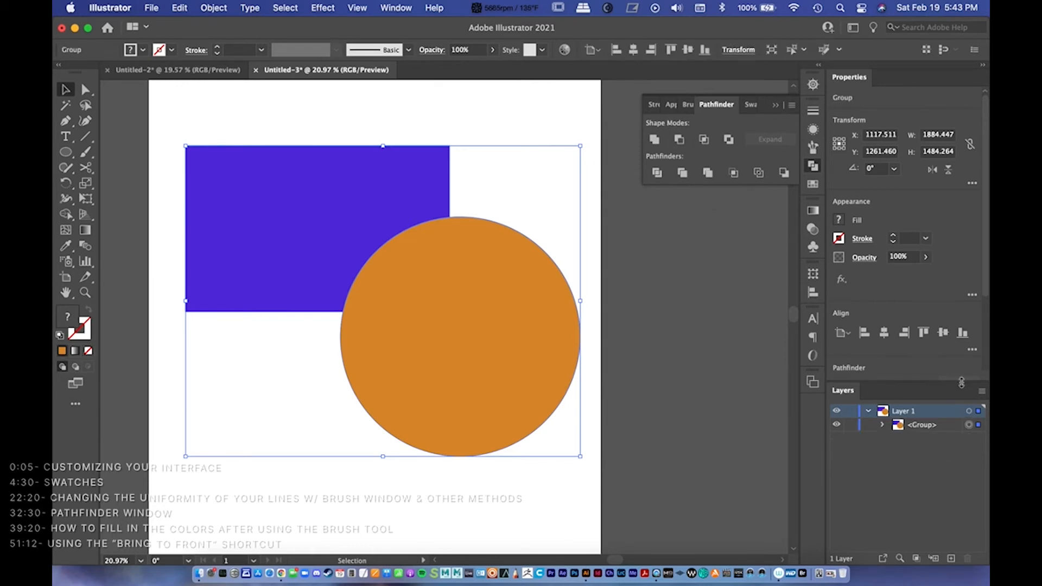
{"action": "left_click", "coordinate": [883, 426]}
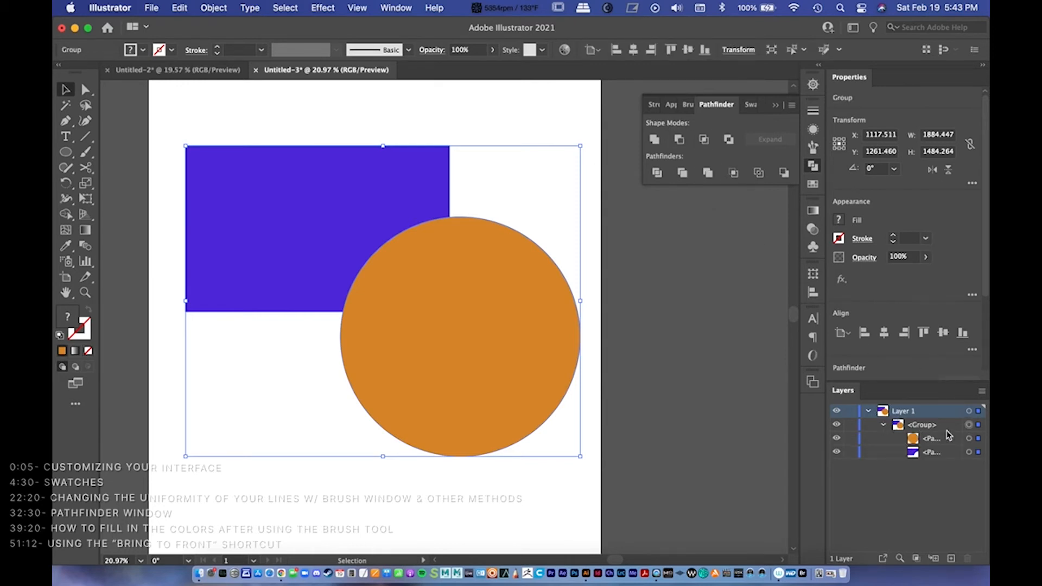
{"action": "left_click", "coordinate": [969, 437]}
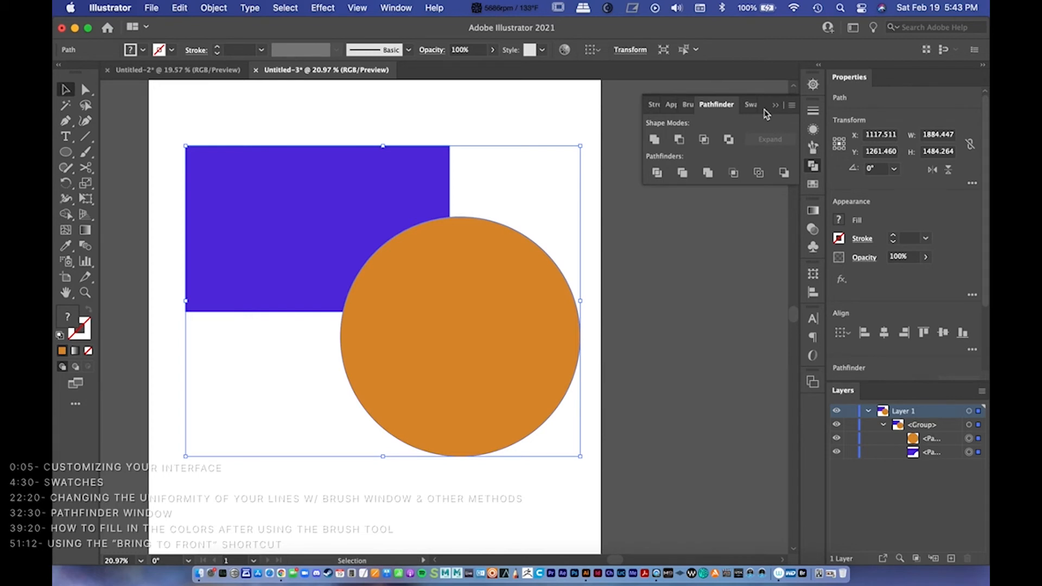
Step: Try Intersect and Crop on the selected circle and rectangle, undoing each operation
{"action": "key", "text": "super+shift+g"}
{"action": "left_click", "coordinate": [705, 141]}
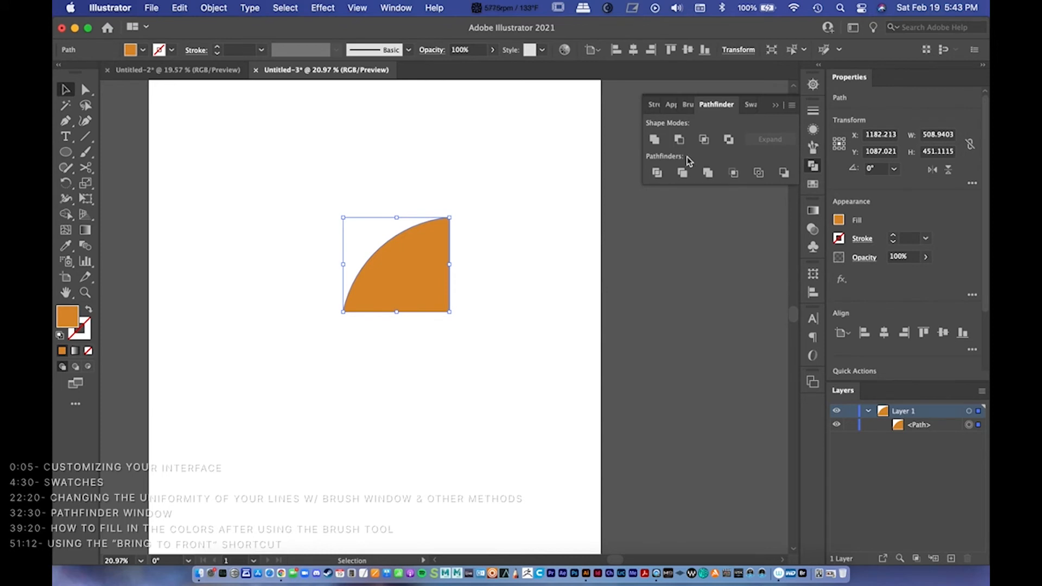
{"action": "key", "text": "super+z"}
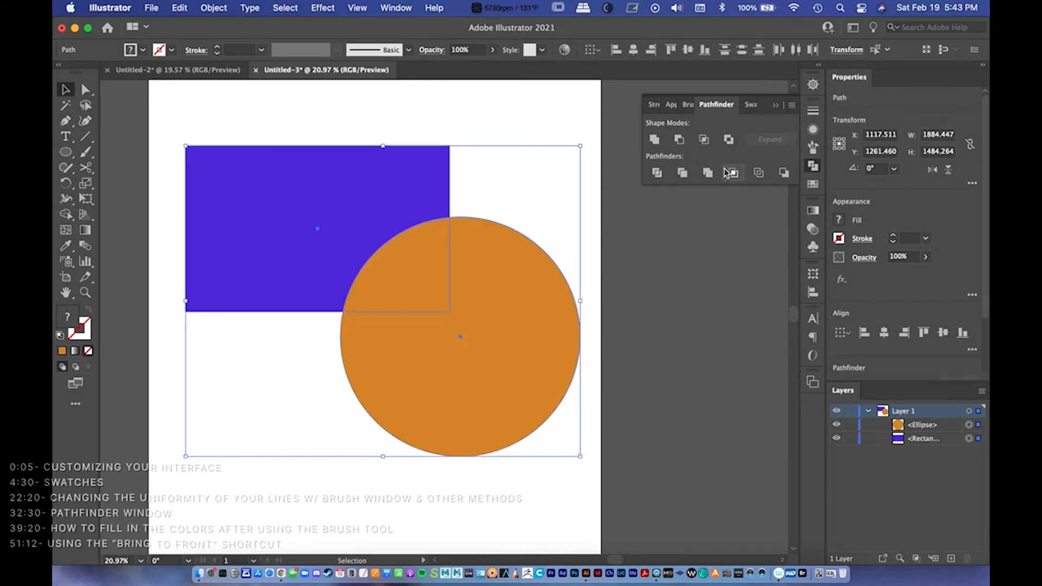
{"action": "left_click", "coordinate": [740, 174]}
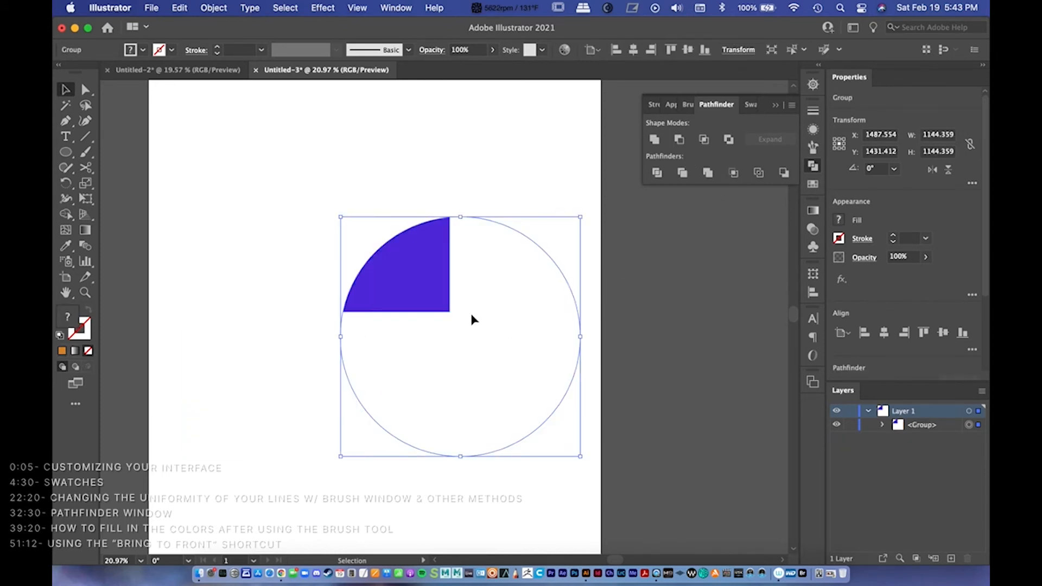
{"action": "key", "text": "super+z"}
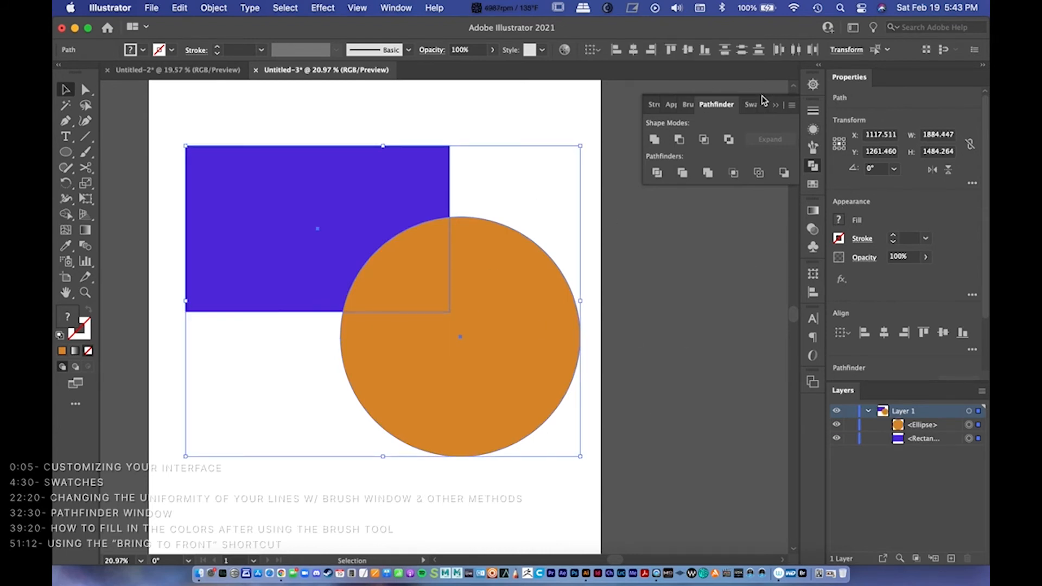
{"action": "left_click", "coordinate": [774, 106]}
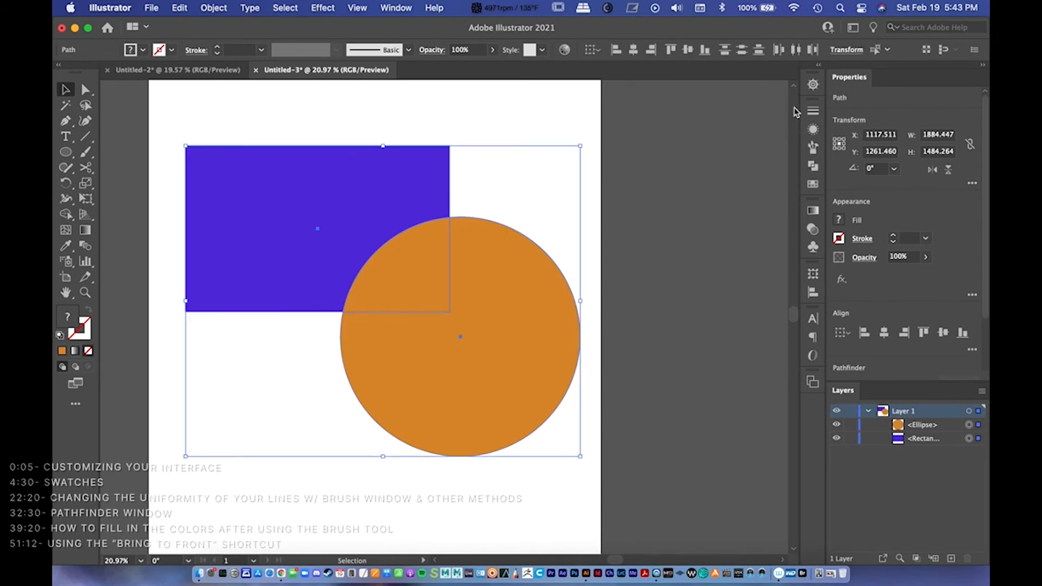
Step: Switch to Chrome, expand the Adobe Illustrator Shortcuts module in Materials & Resources and open its Illustrator Shortcuts web page
{"action": "left_click", "coordinate": [869, 415]}
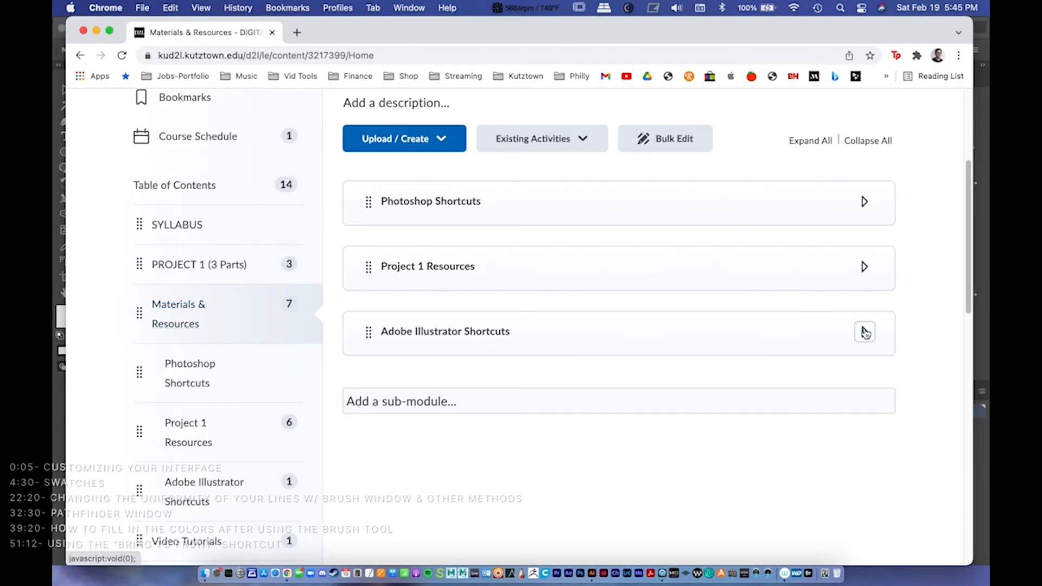
{"action": "scroll", "coordinate": [313, 274], "scroll_direction": "up", "scroll_amount": 3}
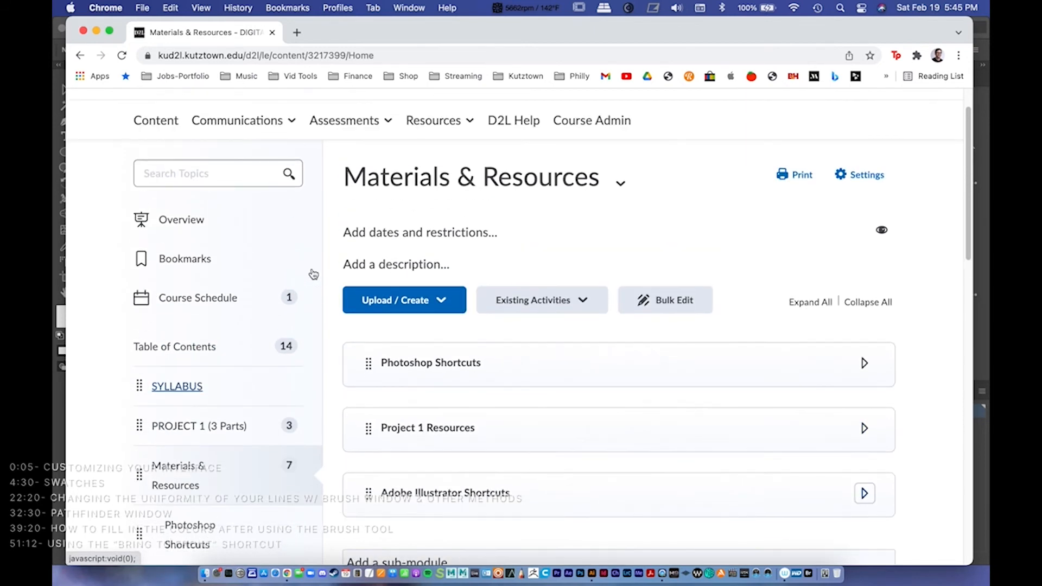
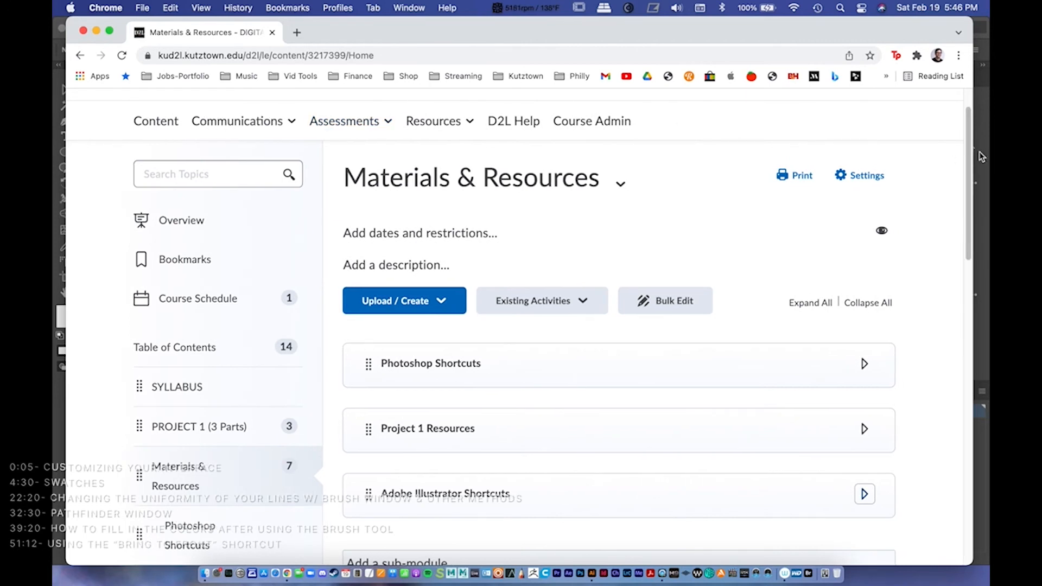
{"action": "scroll", "coordinate": [970, 155], "scroll_direction": "down", "scroll_amount": 1}
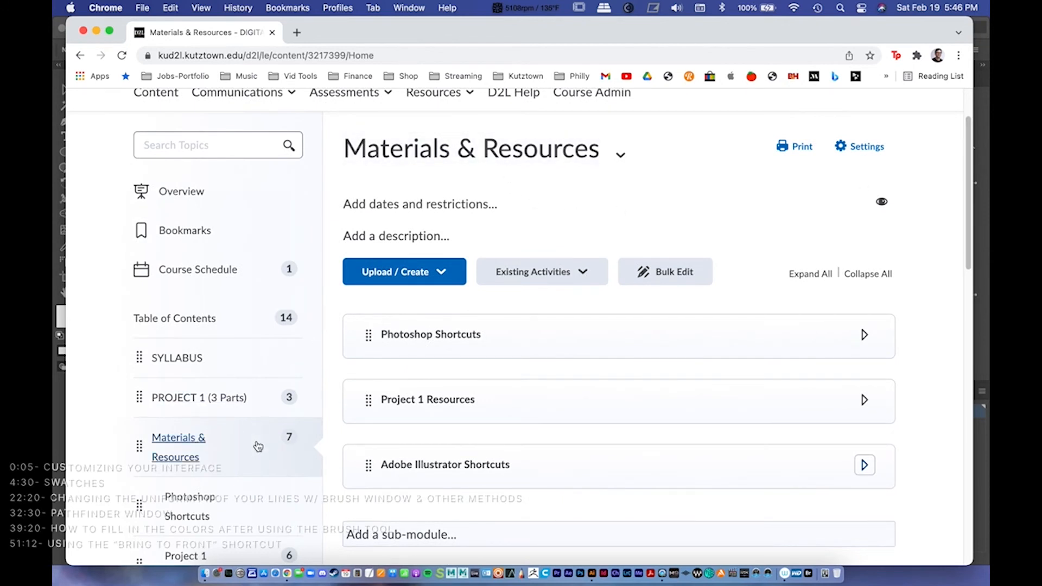
{"action": "left_click_drag", "start_coordinate": [970, 265], "coordinate": [969, 317]}
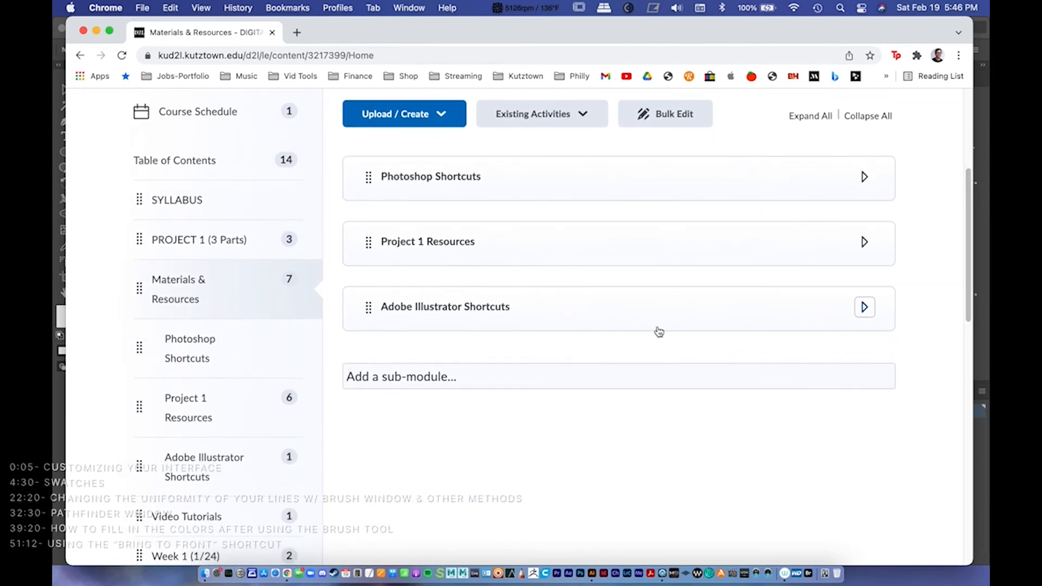
{"action": "left_click", "coordinate": [864, 307]}
{"action": "left_click", "coordinate": [456, 422]}
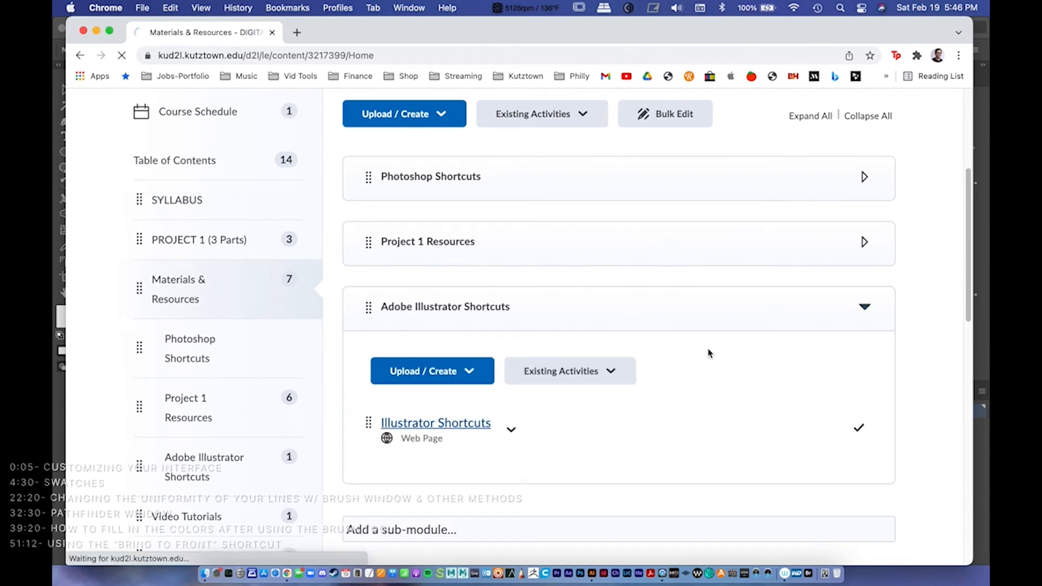
Step: Read the "Steps for Filling Colors After Using the Draw Tool" list on the Illustrator Shortcuts page
{"action": "left_click_drag", "start_coordinate": [969, 249], "coordinate": [968, 358]}
{"action": "scroll", "coordinate": [312, 365], "scroll_direction": "down", "scroll_amount": 5}
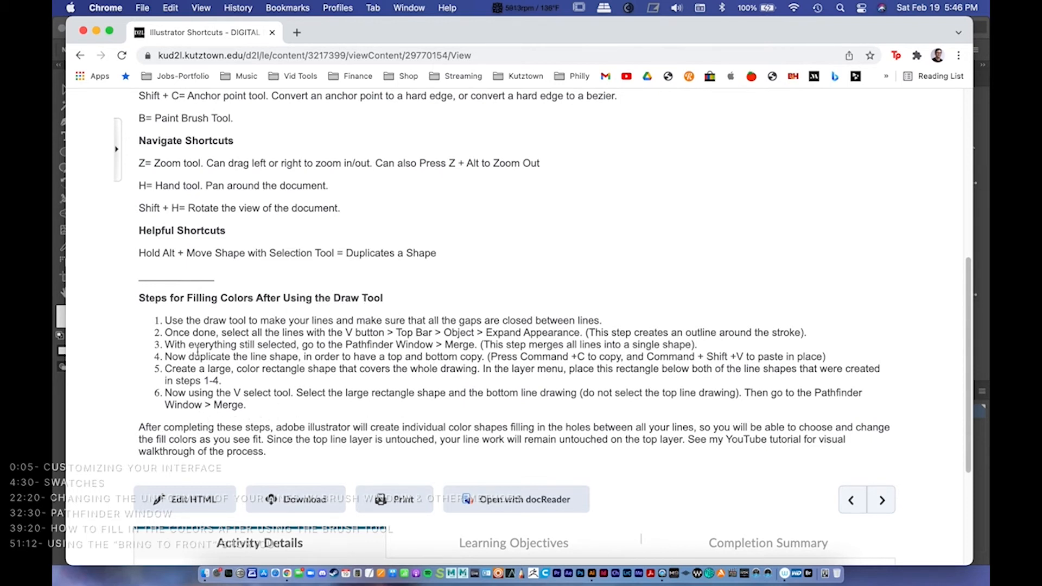
{"action": "mouse_move", "coordinate": [251, 409]}
{"action": "left_mouse_down"}
{"action": "mouse_move", "coordinate": [166, 371]}
{"action": "mouse_move", "coordinate": [163, 325]}
{"action": "left_mouse_up"}
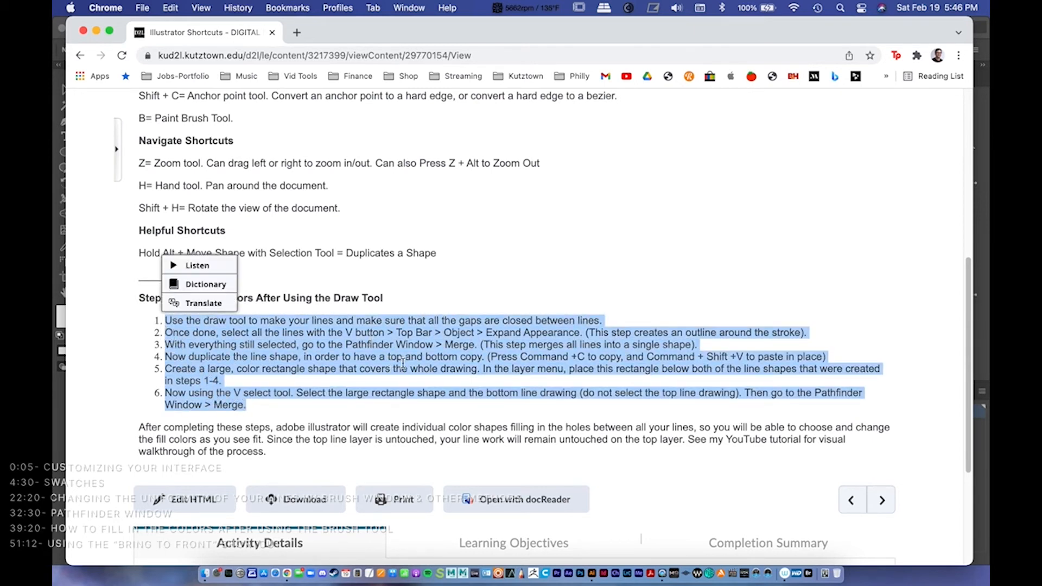
{"action": "left_click", "coordinate": [746, 306]}
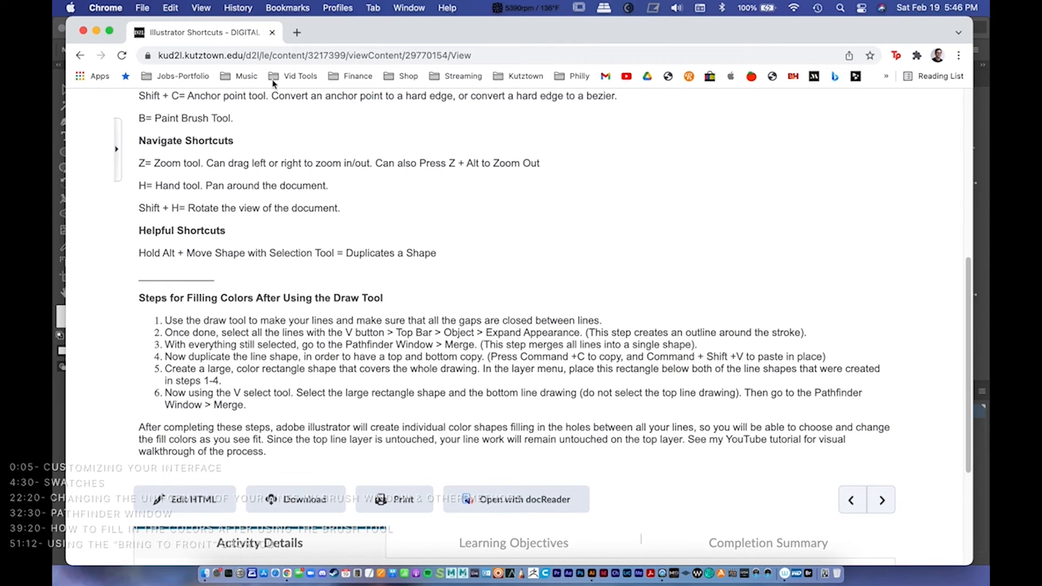
Step: Switch back to Illustrator and close the floating Logi panel covering the Untitled-4 artboard
{"action": "left_click_drag", "start_coordinate": [345, 24], "coordinate": [332, 45]}
{"action": "left_click", "coordinate": [326, 27]}
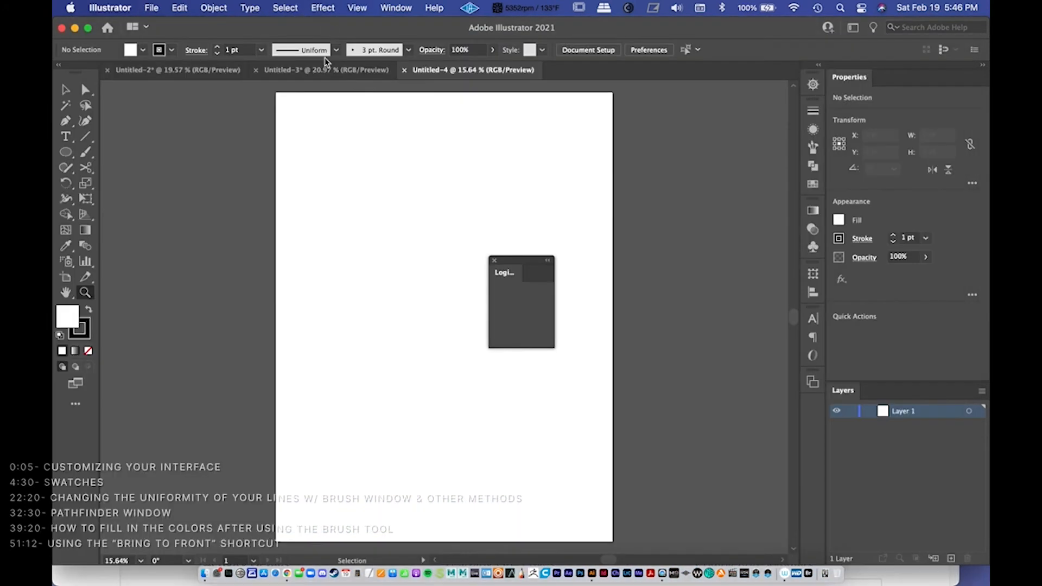
{"action": "left_click", "coordinate": [494, 261]}
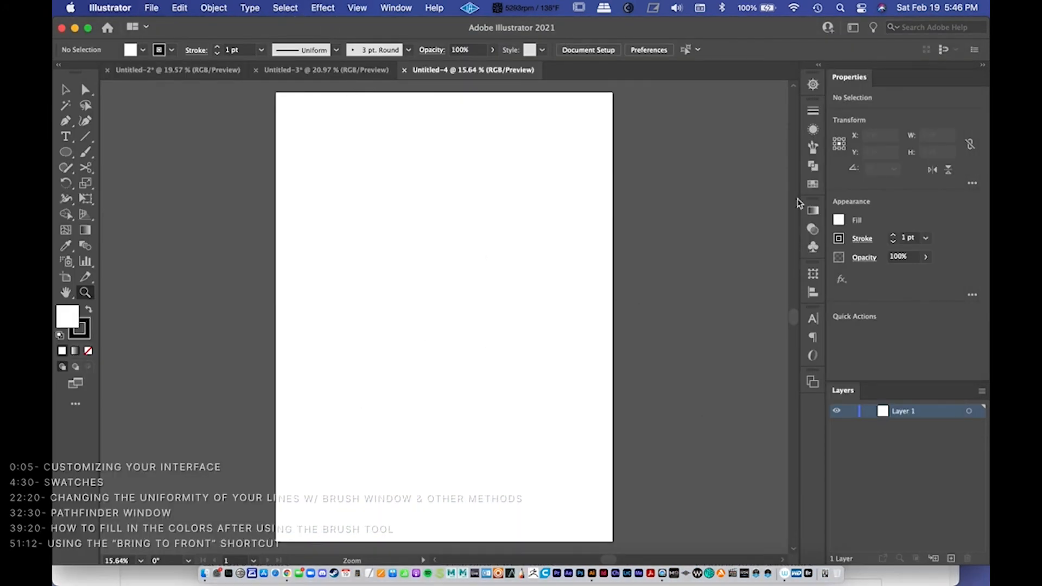
Step: Set up the Paintbrush tool on Layer 1 with the fill set to none
{"action": "left_click", "coordinate": [968, 411]}
{"action": "left_click", "coordinate": [85, 154]}
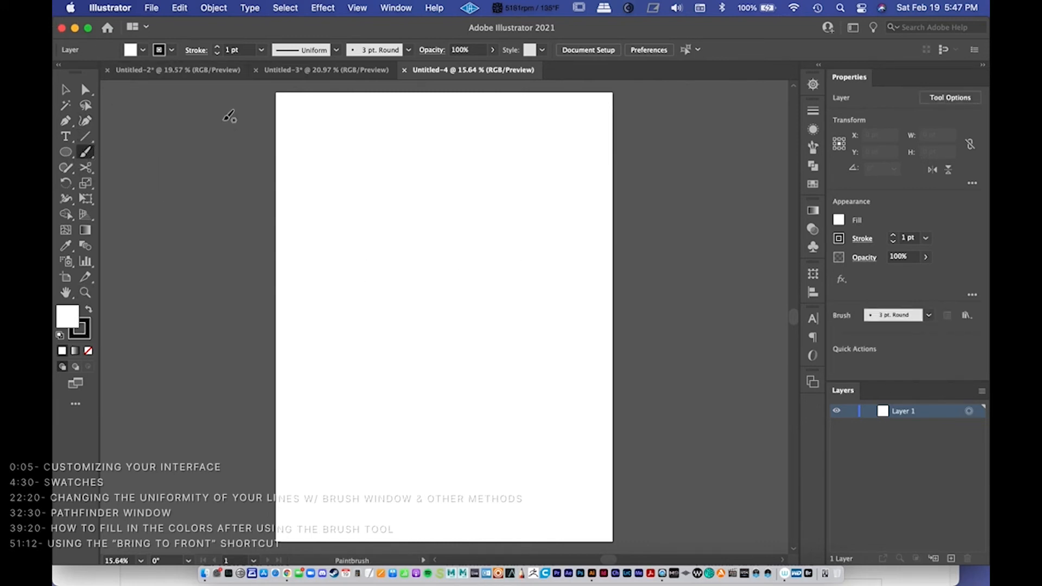
{"action": "left_click", "coordinate": [142, 50]}
{"action": "left_click", "coordinate": [61, 72]}
Step: Paint a large rounded loop on the blank artboard, leaving a small gap between its two ends
{"action": "left_click", "coordinate": [217, 48]}
{"action": "left_click", "coordinate": [217, 48]}
{"action": "left_click", "coordinate": [217, 47]}
{"action": "left_click", "coordinate": [217, 47]}
{"action": "left_click", "coordinate": [217, 47]}
{"action": "left_click", "coordinate": [217, 47]}
{"action": "mouse_move", "coordinate": [351, 342]}
{"action": "left_mouse_down"}
{"action": "mouse_move", "coordinate": [354, 249]}
{"action": "mouse_move", "coordinate": [488, 306]}
{"action": "mouse_move", "coordinate": [423, 345]}
{"action": "mouse_move", "coordinate": [381, 352]}
{"action": "mouse_move", "coordinate": [370, 348]}
{"action": "mouse_move", "coordinate": [381, 325]}
{"action": "mouse_move", "coordinate": [563, 312]}
{"action": "mouse_move", "coordinate": [580, 231]}
{"action": "mouse_move", "coordinate": [488, 304]}
{"action": "left_mouse_up"}
Step: Reshape the painted loop by moving four of its anchor points with the Direct Selection tool
{"action": "key", "text": "z"}
{"action": "key", "text": "v"}
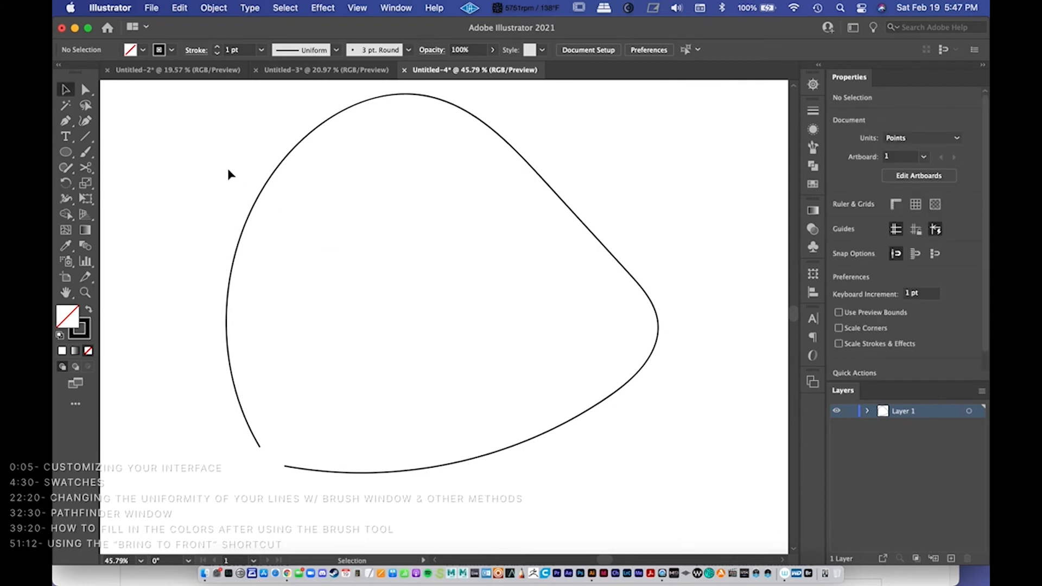
{"action": "left_click", "coordinate": [259, 201]}
{"action": "key", "text": "a"}
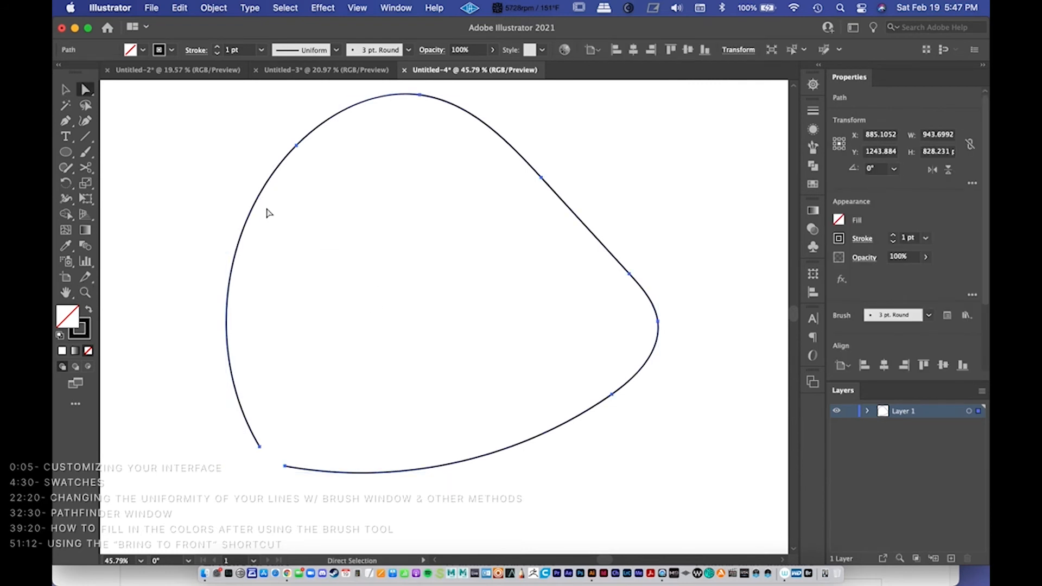
{"action": "left_click_drag", "start_coordinate": [296, 145], "coordinate": [321, 221]}
{"action": "left_click_drag", "start_coordinate": [630, 275], "coordinate": [673, 207]}
{"action": "left_click_drag", "start_coordinate": [658, 321], "coordinate": [706, 327]}
{"action": "left_click_drag", "start_coordinate": [610, 400], "coordinate": [535, 245]}
Step: Delete the reshaped loop from the artboard
{"action": "scroll", "coordinate": [578, 249], "scroll_direction": "up", "scroll_amount": 2}
{"action": "key", "text": "v"}
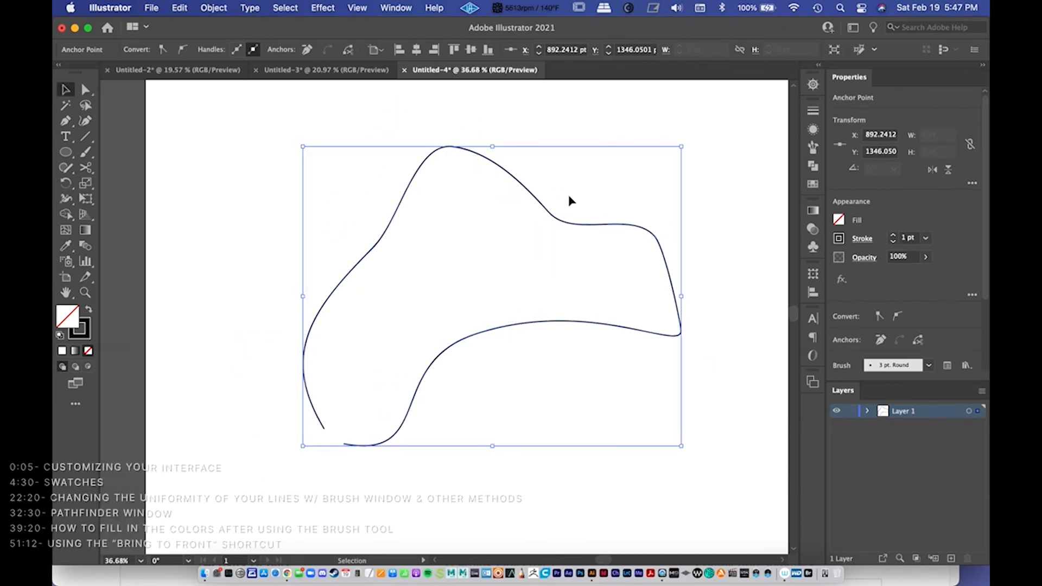
{"action": "left_click", "coordinate": [562, 224]}
{"action": "left_click", "coordinate": [562, 224]}
{"action": "key", "text": "Delete"}
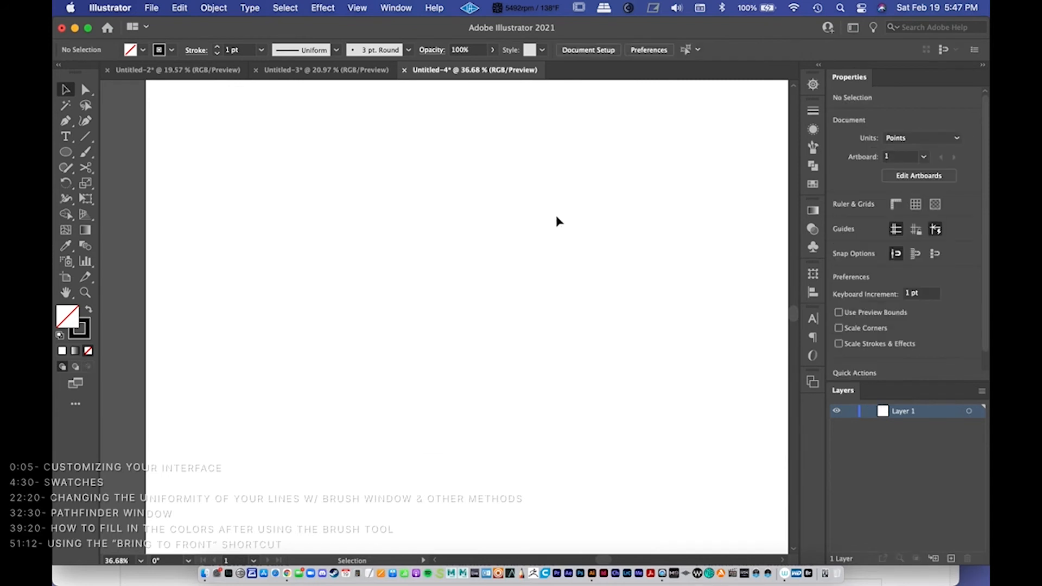
Step: Paint a winding S-shaped curve about 652 by 518 pt with the Paintbrush
{"action": "left_click_drag", "start_coordinate": [379, 207], "coordinate": [383, 206]}
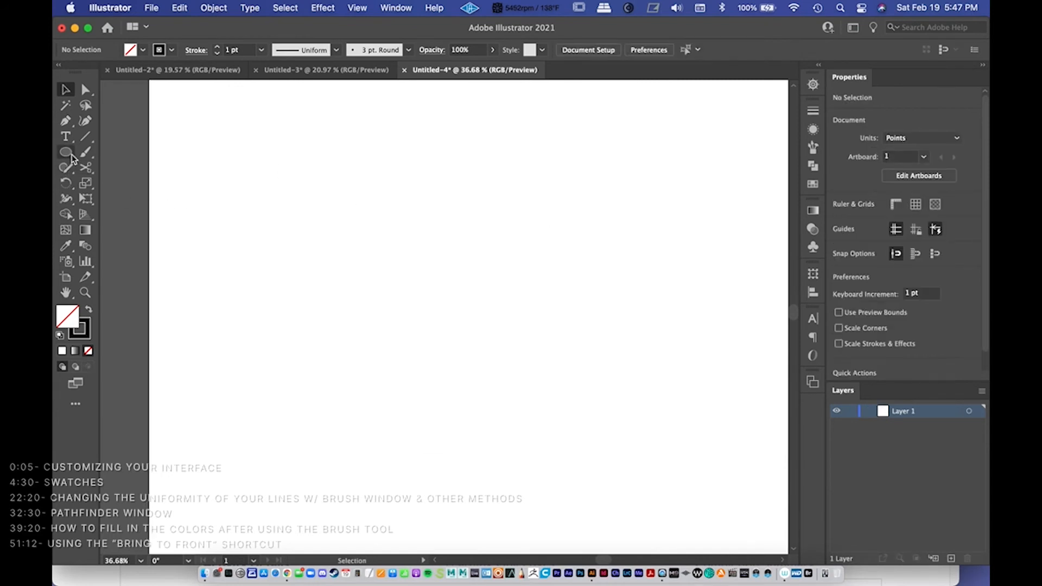
{"action": "left_click", "coordinate": [86, 152]}
{"action": "mouse_move", "coordinate": [332, 368]}
{"action": "left_mouse_down"}
{"action": "mouse_move", "coordinate": [334, 296]}
{"action": "mouse_move", "coordinate": [456, 328]}
{"action": "mouse_move", "coordinate": [468, 241]}
{"action": "mouse_move", "coordinate": [399, 232]}
{"action": "mouse_move", "coordinate": [559, 236]}
{"action": "left_mouse_up"}
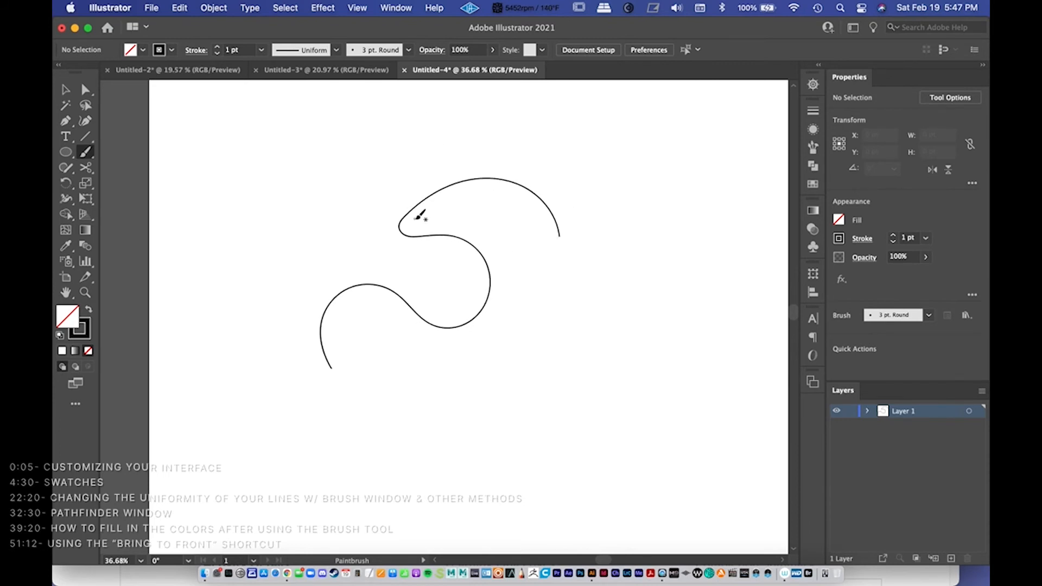
Step: Apply the rough charcoal-like brush to the S-shaped curve and set its stroke weight to 4 pt
{"action": "key", "text": "v"}
{"action": "left_click", "coordinate": [469, 252]}
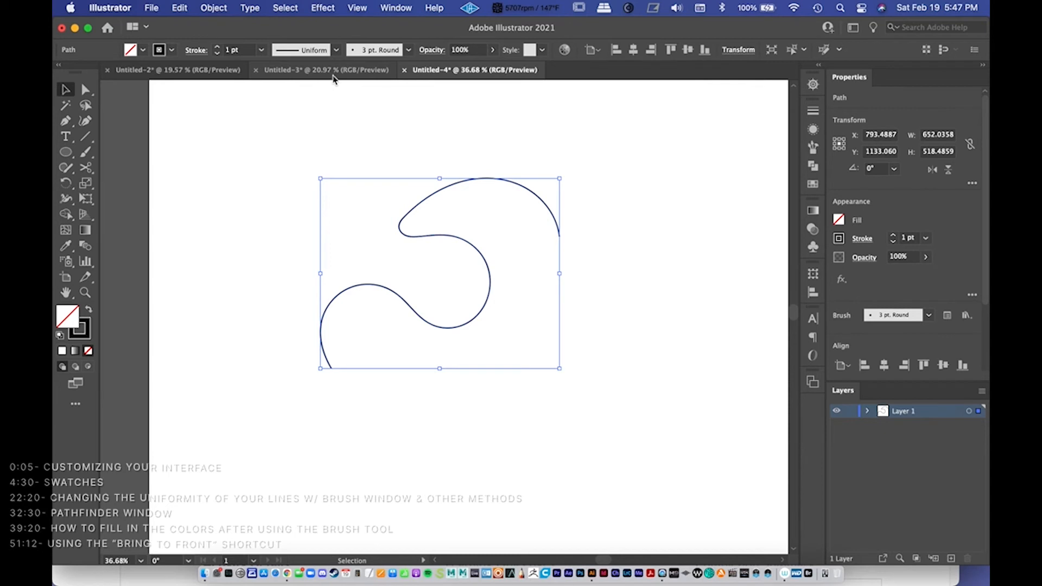
{"action": "left_click", "coordinate": [409, 50]}
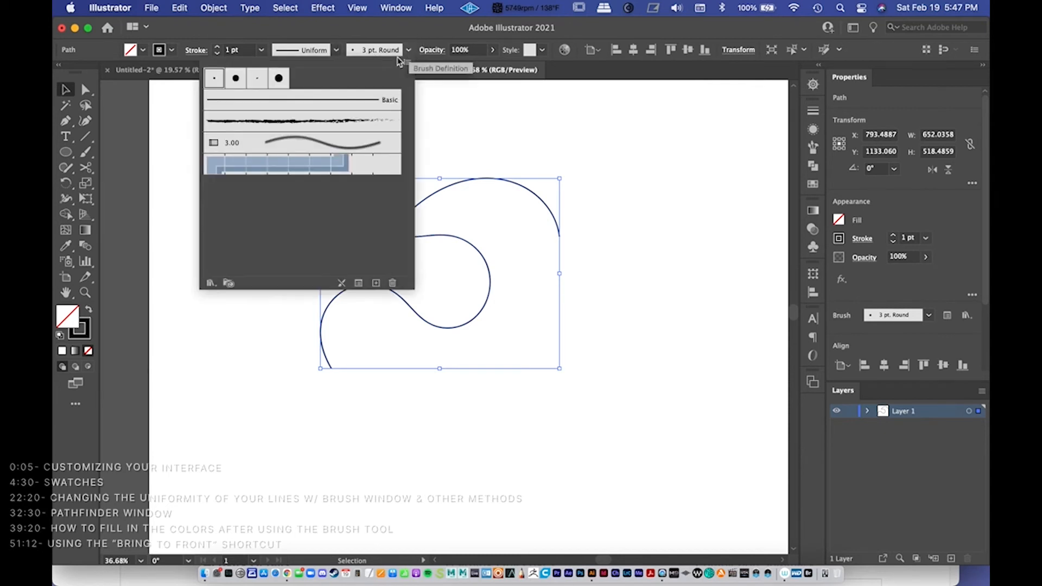
{"action": "left_click", "coordinate": [282, 129]}
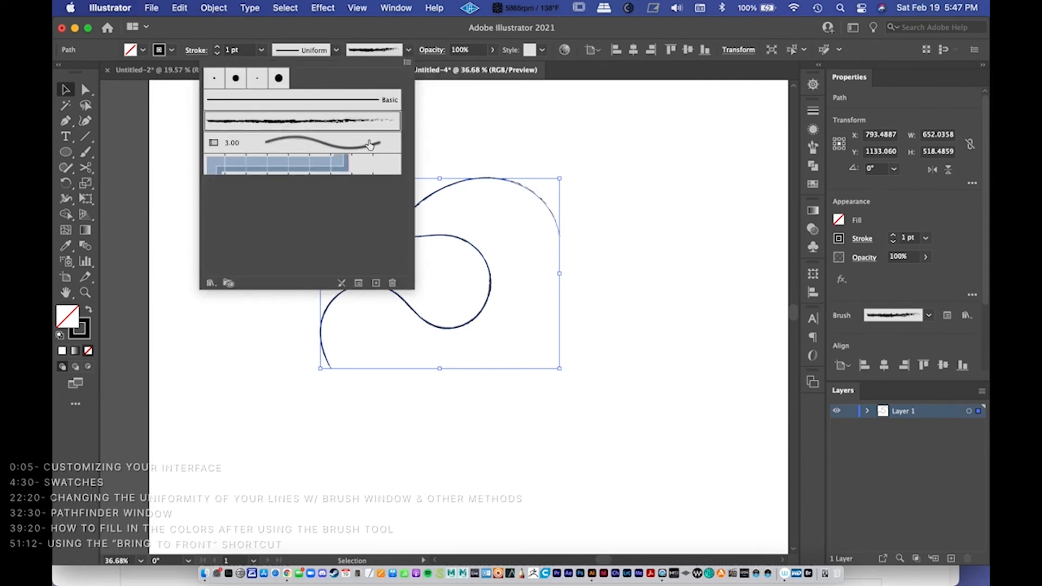
{"action": "left_click", "coordinate": [211, 278]}
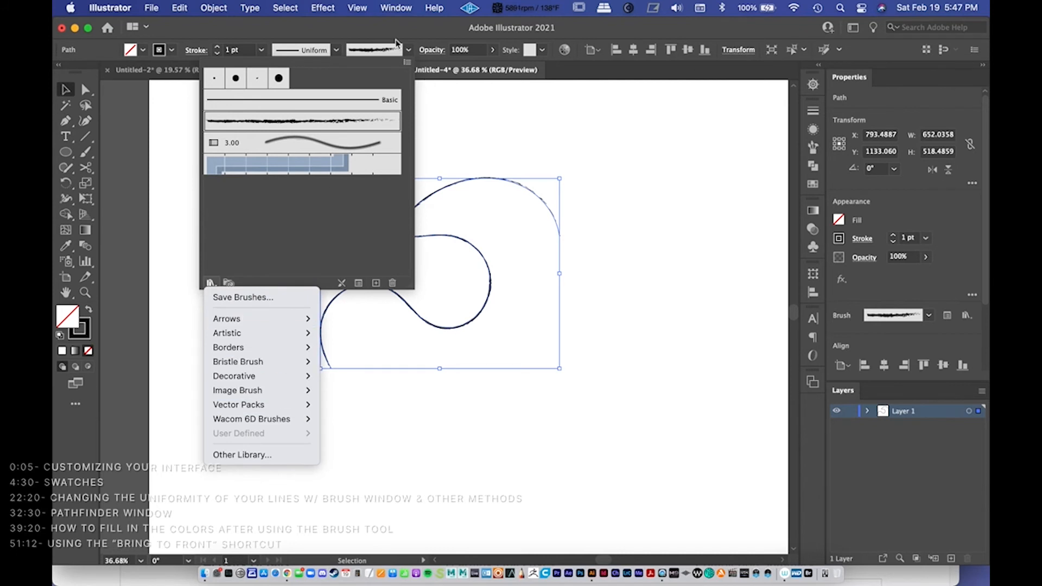
{"action": "left_click", "coordinate": [217, 47]}
{"action": "left_click", "coordinate": [217, 47]}
{"action": "left_click", "coordinate": [217, 47]}
{"action": "left_click", "coordinate": [217, 48]}
{"action": "left_click", "coordinate": [217, 47]}
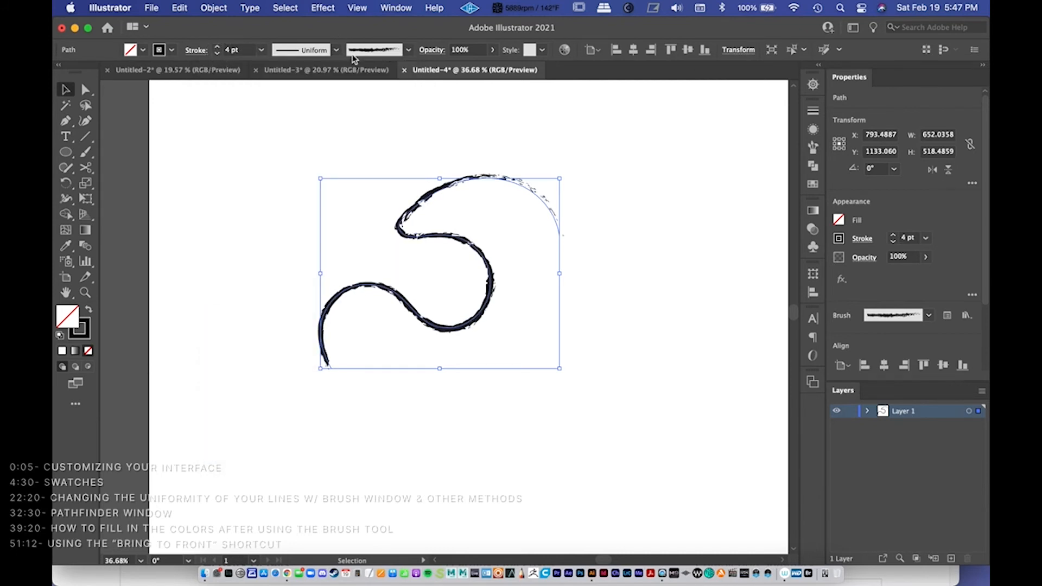
Step: Open the Artistic_Calligraphic brush library and apply its 15 pt. Oval brush to the S-shaped curve
{"action": "left_click", "coordinate": [409, 50]}
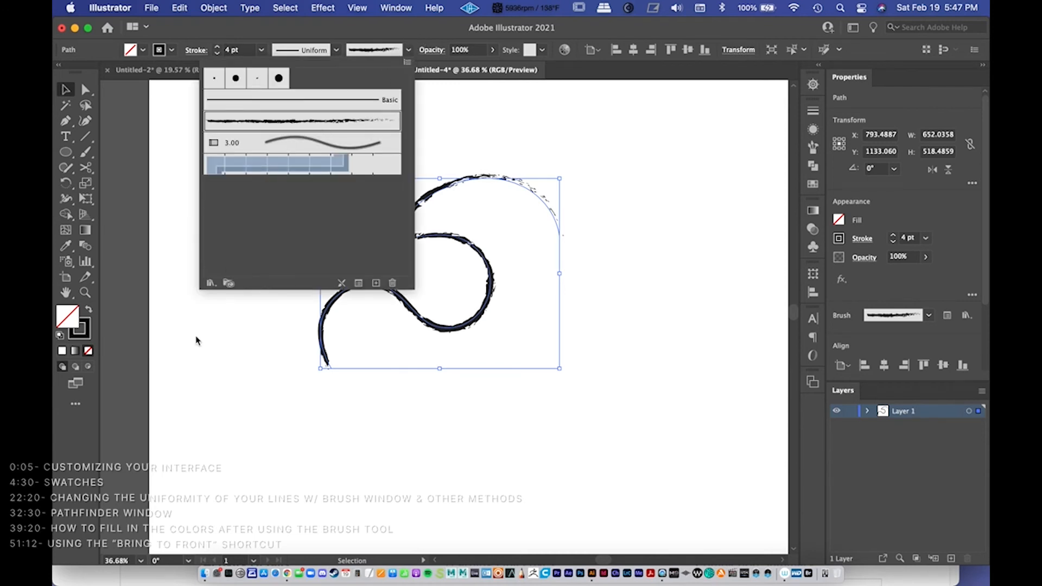
{"action": "left_click", "coordinate": [211, 283]}
{"action": "mouse_move", "coordinate": [237, 335]}
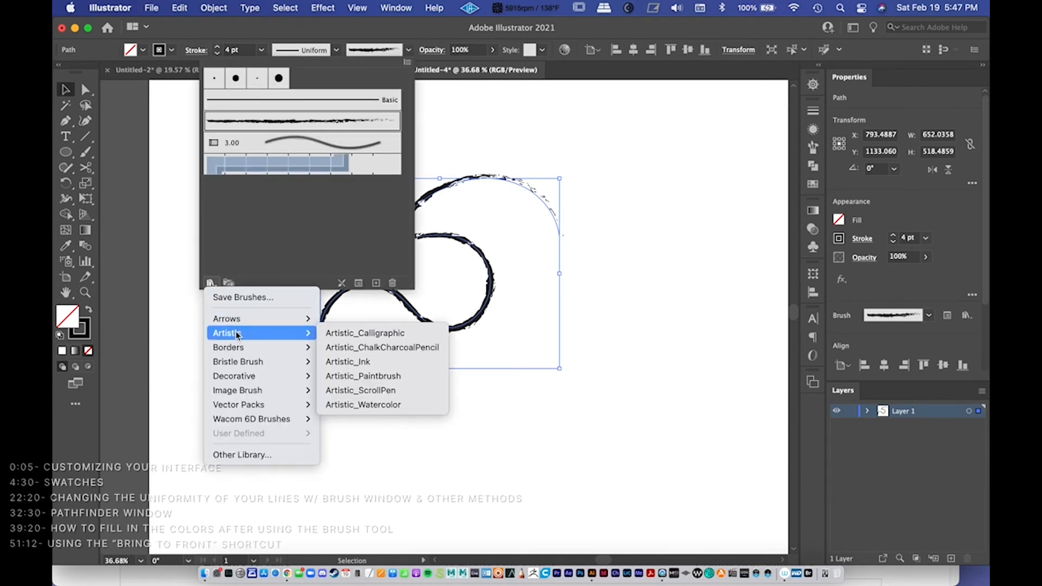
{"action": "left_click", "coordinate": [382, 333]}
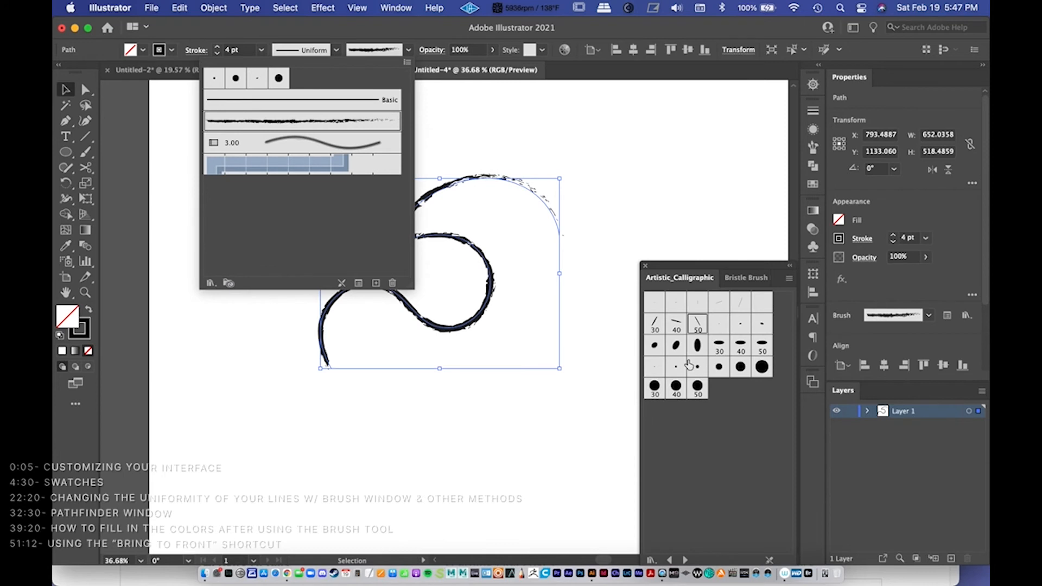
{"action": "left_click", "coordinate": [681, 351]}
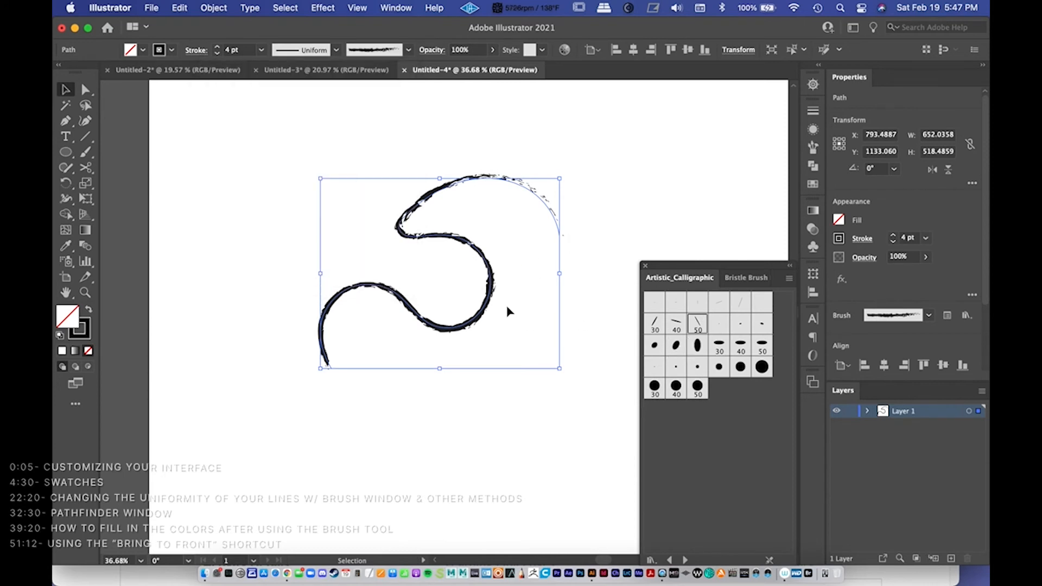
{"action": "left_click", "coordinate": [676, 345]}
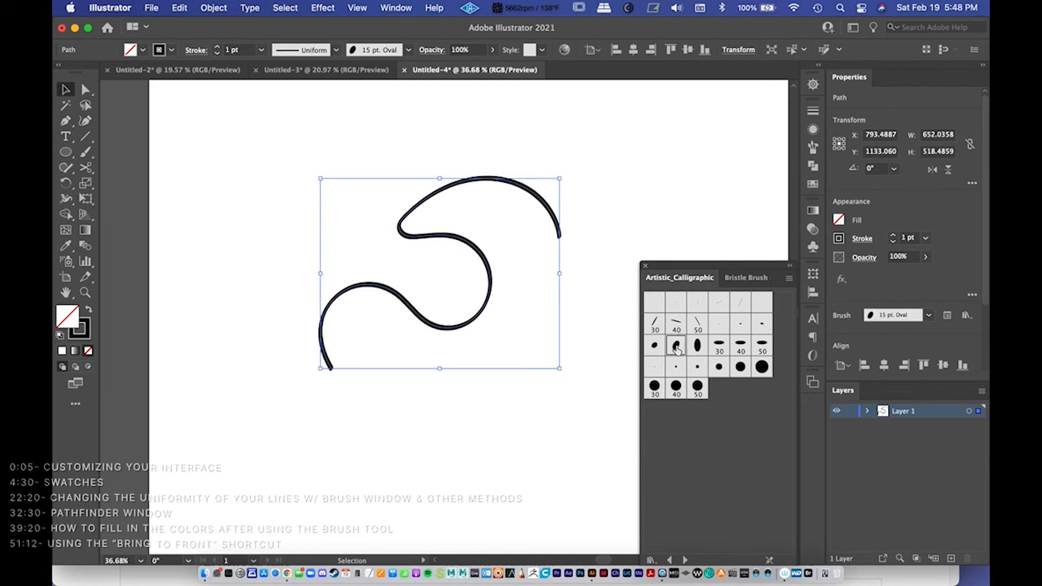
Step: Delete the S-shaped calligraphic curve from the artboard
{"action": "left_click", "coordinate": [592, 244]}
{"action": "scroll", "coordinate": [472, 325], "scroll_direction": "right", "scroll_amount": 2}
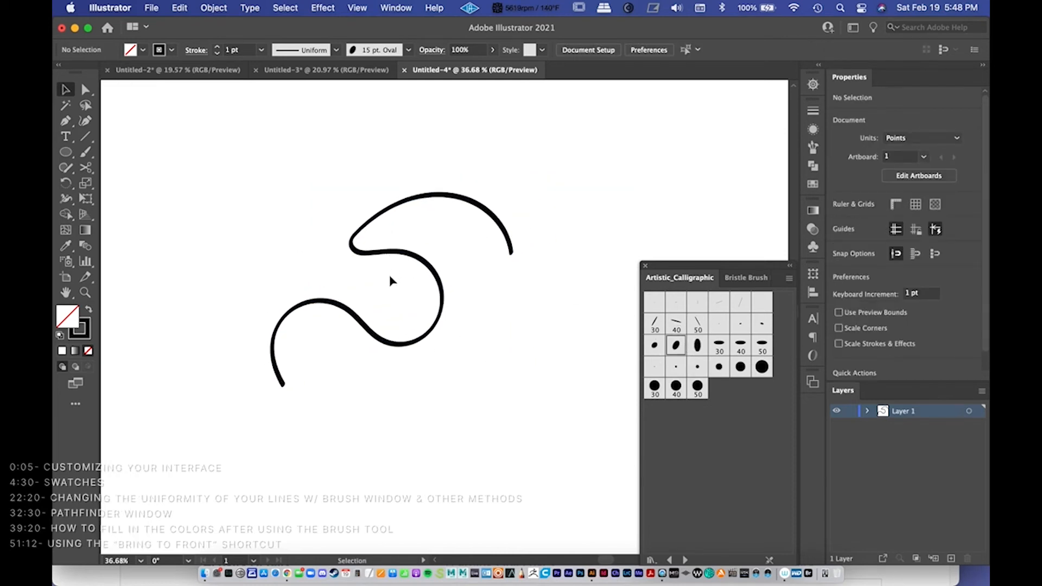
{"action": "left_click", "coordinate": [432, 326]}
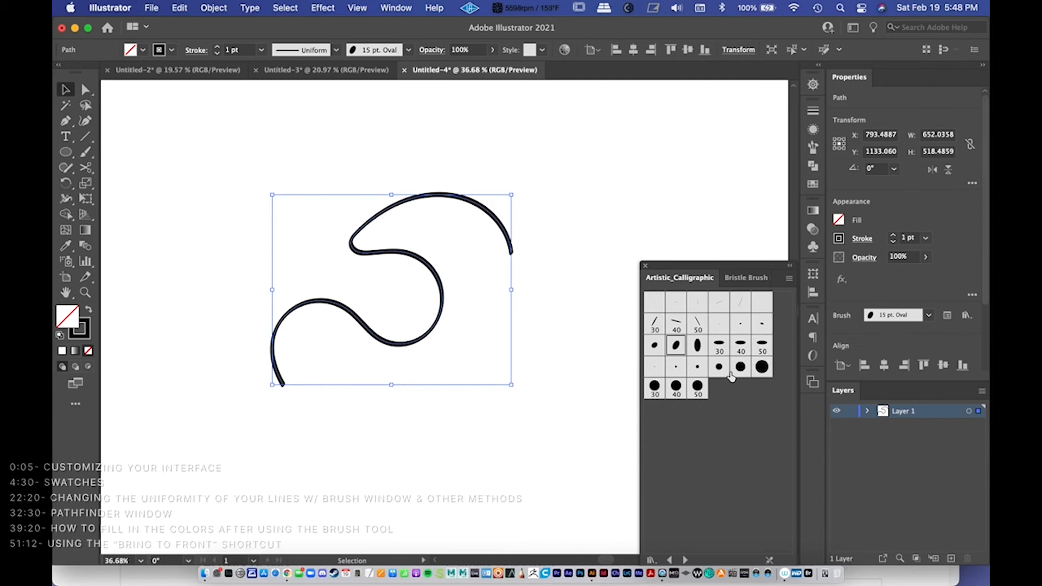
{"action": "key", "text": "Delete"}
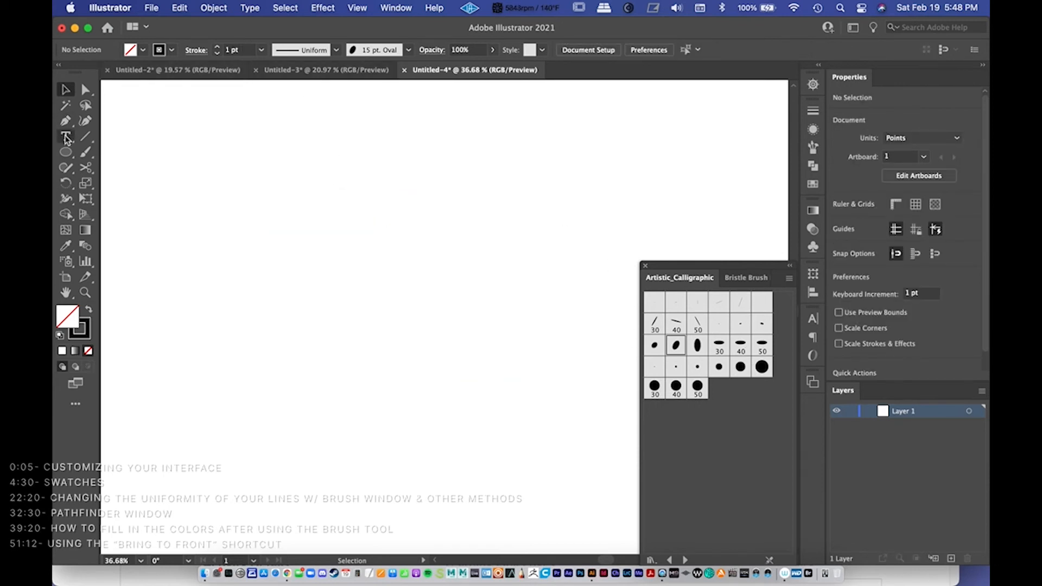
Step: Try the 15 pt. Oval brush with freehand test strokes, then undo them
{"action": "left_click", "coordinate": [85, 151]}
{"action": "mouse_move", "coordinate": [264, 277]}
{"action": "left_mouse_down"}
{"action": "mouse_move", "coordinate": [336, 219]}
{"action": "mouse_move", "coordinate": [381, 288]}
{"action": "mouse_move", "coordinate": [442, 255]}
{"action": "mouse_move", "coordinate": [399, 230]}
{"action": "mouse_move", "coordinate": [417, 188]}
{"action": "mouse_move", "coordinate": [507, 216]}
{"action": "mouse_move", "coordinate": [502, 252]}
{"action": "mouse_move", "coordinate": [478, 274]}
{"action": "left_mouse_up"}
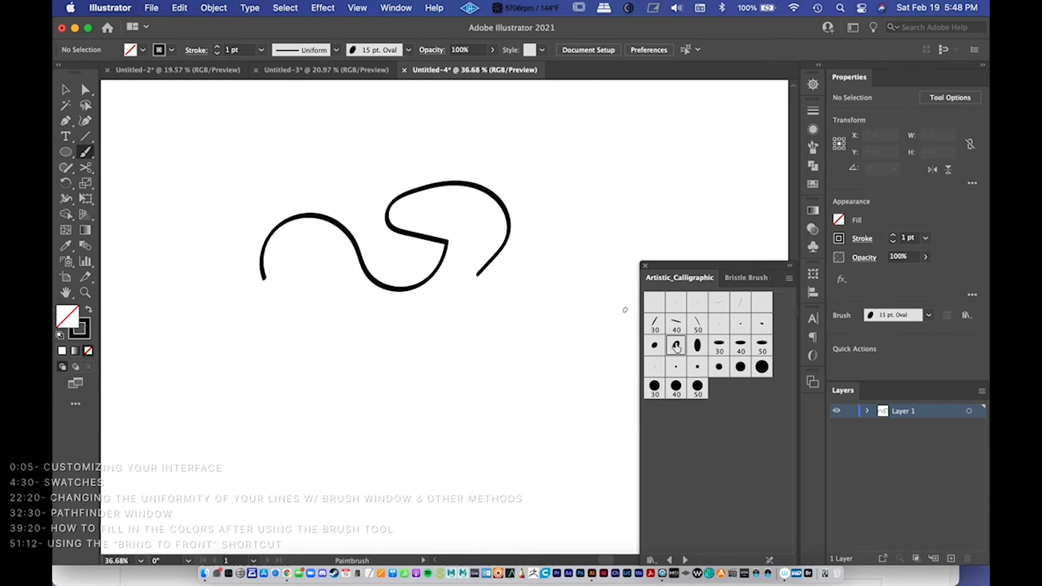
{"action": "mouse_move", "coordinate": [442, 448]}
{"action": "left_mouse_down"}
{"action": "mouse_move", "coordinate": [432, 442]}
{"action": "mouse_move", "coordinate": [497, 372]}
{"action": "mouse_move", "coordinate": [422, 458]}
{"action": "left_mouse_up"}
{"action": "key", "text": "cmd+z"}
{"action": "key", "text": "cmd+z"}
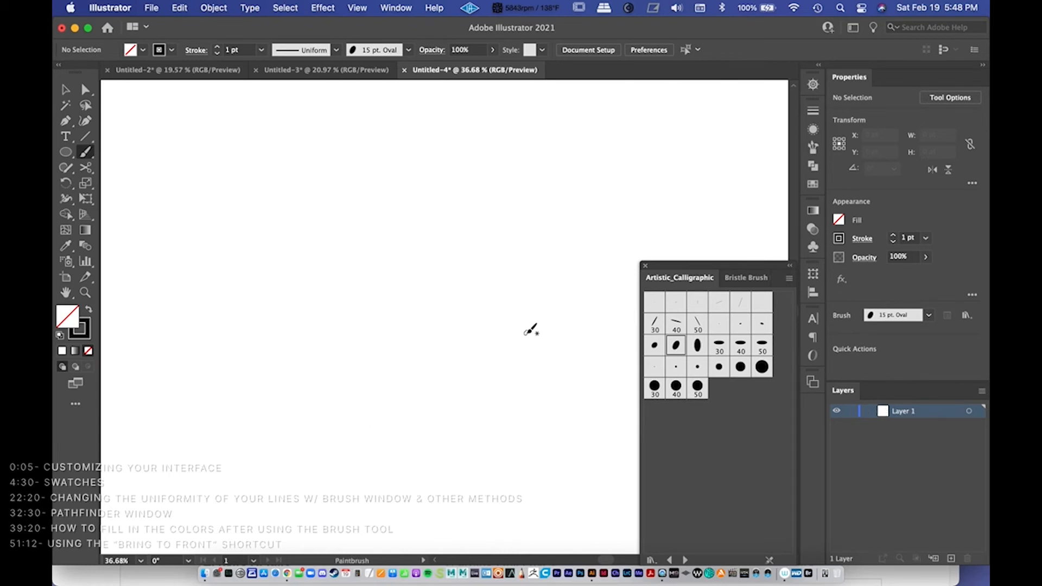
Step: Paint two large cartoon eyes with ringed pupils side by side in the upper part of the artboard
{"action": "key", "text": "z"}
{"action": "left_click_drag", "start_coordinate": [505, 309], "coordinate": [334, 306]}
{"action": "mouse_move", "coordinate": [367, 262]}
{"action": "left_mouse_down"}
{"action": "mouse_move", "coordinate": [342, 258]}
{"action": "mouse_move", "coordinate": [377, 261]}
{"action": "mouse_move", "coordinate": [381, 249]}
{"action": "left_mouse_up"}
{"action": "key", "text": "p"}
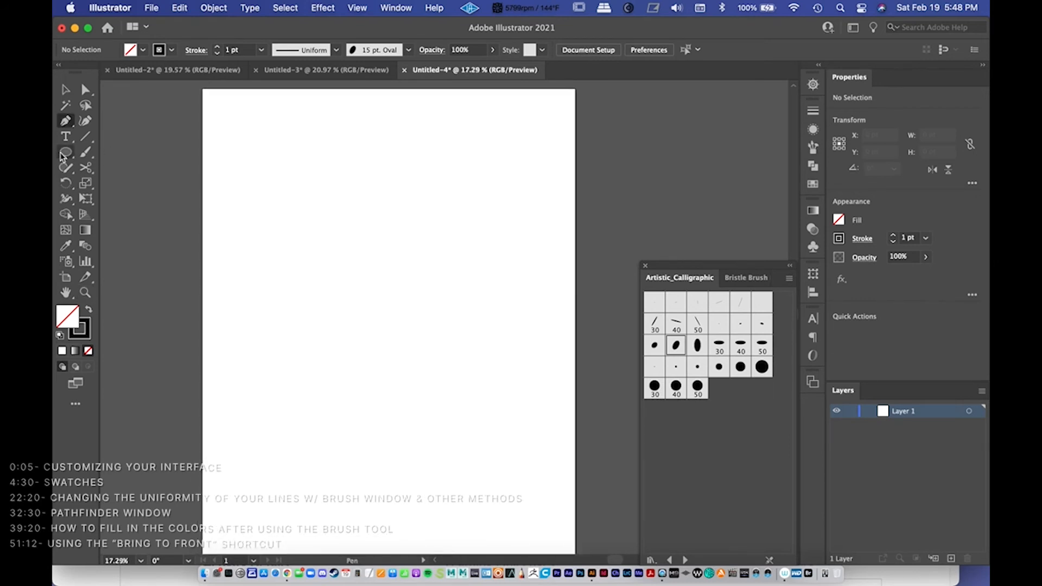
{"action": "left_click", "coordinate": [85, 152]}
{"action": "key", "text": "z"}
{"action": "mouse_move", "coordinate": [298, 226]}
{"action": "left_mouse_down"}
{"action": "mouse_move", "coordinate": [323, 230]}
{"action": "mouse_move", "coordinate": [343, 272]}
{"action": "left_mouse_up"}
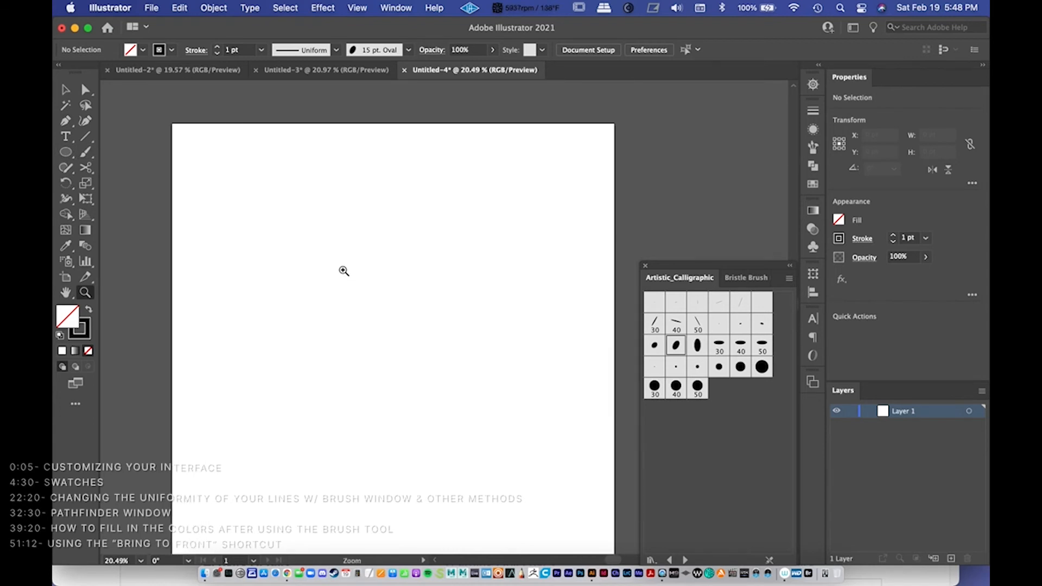
{"action": "key", "text": "b"}
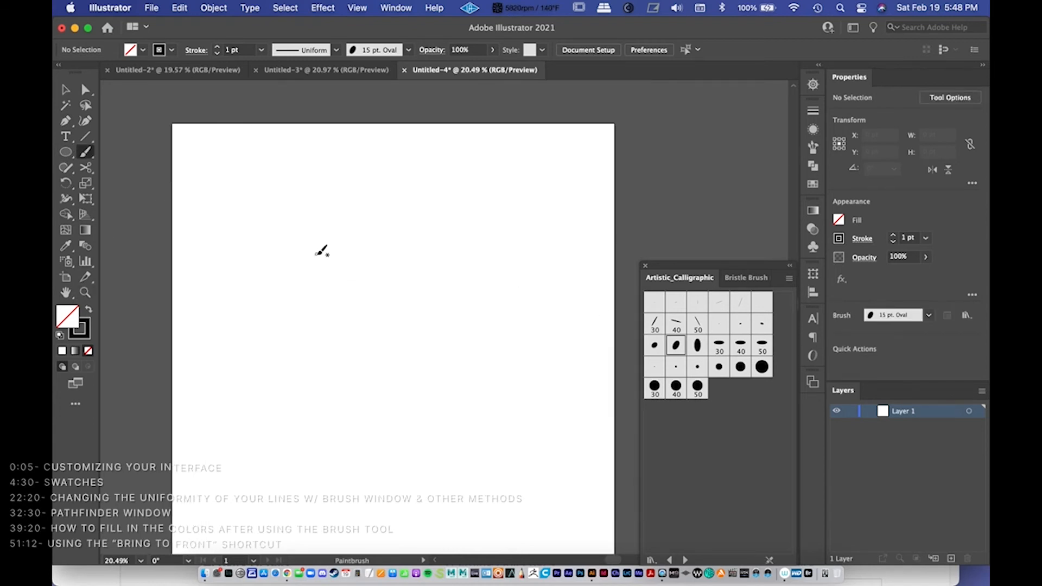
{"action": "mouse_move", "coordinate": [333, 293]}
{"action": "left_mouse_down"}
{"action": "mouse_move", "coordinate": [295, 266]}
{"action": "mouse_move", "coordinate": [355, 233]}
{"action": "mouse_move", "coordinate": [363, 265]}
{"action": "mouse_move", "coordinate": [330, 297]}
{"action": "mouse_move", "coordinate": [300, 253]}
{"action": "mouse_move", "coordinate": [341, 255]}
{"action": "left_mouse_up"}
{"action": "mouse_move", "coordinate": [413, 294]}
{"action": "left_mouse_down"}
{"action": "mouse_move", "coordinate": [413, 223]}
{"action": "mouse_move", "coordinate": [479, 250]}
{"action": "mouse_move", "coordinate": [445, 291]}
{"action": "mouse_move", "coordinate": [421, 298]}
{"action": "mouse_move", "coordinate": [399, 264]}
{"action": "mouse_move", "coordinate": [411, 236]}
{"action": "mouse_move", "coordinate": [429, 259]}
{"action": "mouse_move", "coordinate": [403, 250]}
{"action": "left_mouse_up"}
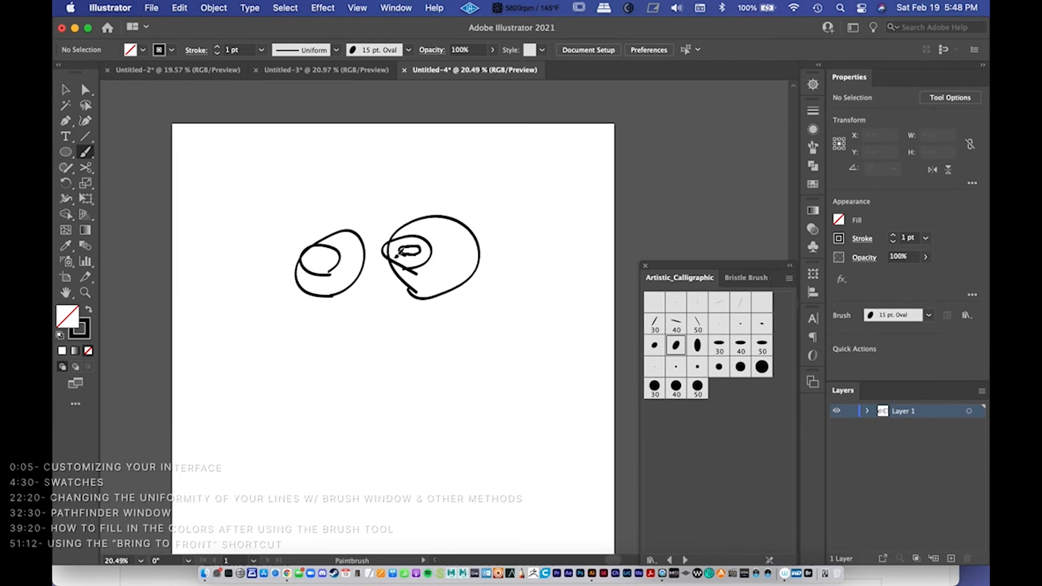
{"action": "mouse_move", "coordinate": [322, 262]}
{"action": "left_mouse_down"}
{"action": "mouse_move", "coordinate": [312, 257]}
{"action": "mouse_move", "coordinate": [329, 259]}
{"action": "mouse_move", "coordinate": [319, 265]}
{"action": "left_mouse_up"}
Step: Paint a round nose and a curved mouth below and between the two eyes
{"action": "mouse_move", "coordinate": [362, 320]}
{"action": "left_mouse_down"}
{"action": "mouse_move", "coordinate": [353, 287]}
{"action": "mouse_move", "coordinate": [376, 309]}
{"action": "mouse_move", "coordinate": [319, 362]}
{"action": "left_mouse_up"}
{"action": "key", "text": "cmd+z"}
{"action": "mouse_move", "coordinate": [367, 321]}
{"action": "left_mouse_down"}
{"action": "mouse_move", "coordinate": [329, 341]}
{"action": "mouse_move", "coordinate": [370, 332]}
{"action": "mouse_move", "coordinate": [404, 347]}
{"action": "left_mouse_up"}
Step: Paint the cat's head outline around the face, with a cheek, two pointed ears and a rounded chin
{"action": "mouse_move", "coordinate": [335, 370]}
{"action": "left_mouse_down"}
{"action": "mouse_move", "coordinate": [290, 351]}
{"action": "mouse_move", "coordinate": [302, 291]}
{"action": "left_mouse_up"}
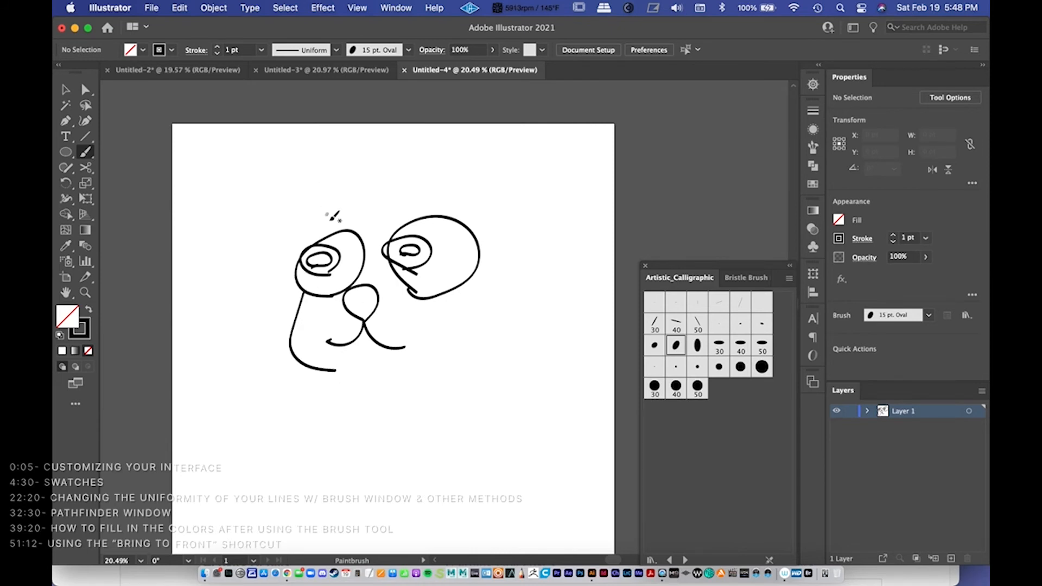
{"action": "mouse_move", "coordinate": [328, 234]}
{"action": "left_mouse_down"}
{"action": "mouse_move", "coordinate": [319, 183]}
{"action": "mouse_move", "coordinate": [392, 211]}
{"action": "mouse_move", "coordinate": [405, 200]}
{"action": "mouse_move", "coordinate": [486, 196]}
{"action": "mouse_move", "coordinate": [562, 160]}
{"action": "mouse_move", "coordinate": [506, 228]}
{"action": "mouse_move", "coordinate": [520, 240]}
{"action": "mouse_move", "coordinate": [515, 336]}
{"action": "mouse_move", "coordinate": [447, 386]}
{"action": "mouse_move", "coordinate": [339, 372]}
{"action": "left_mouse_up"}
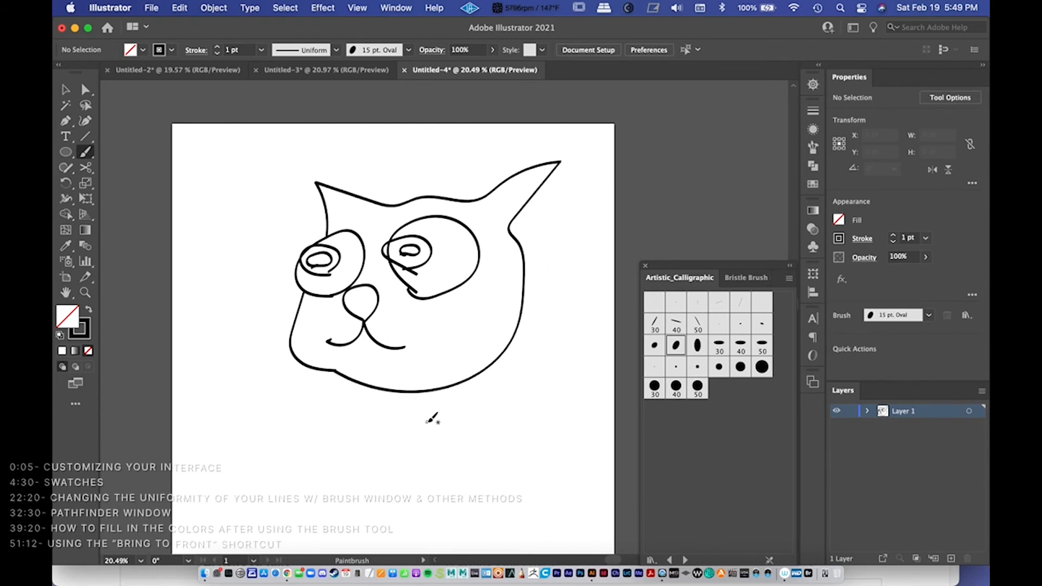
{"action": "key", "text": "v"}
{"action": "scroll", "coordinate": [482, 330], "scroll_direction": "up", "scroll_amount": 2}
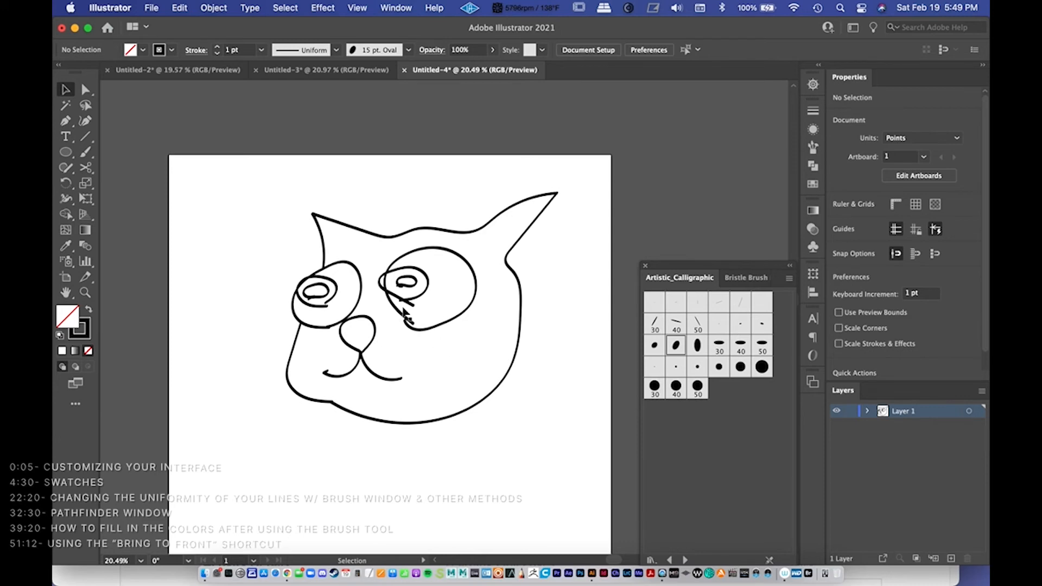
{"action": "key", "text": "z"}
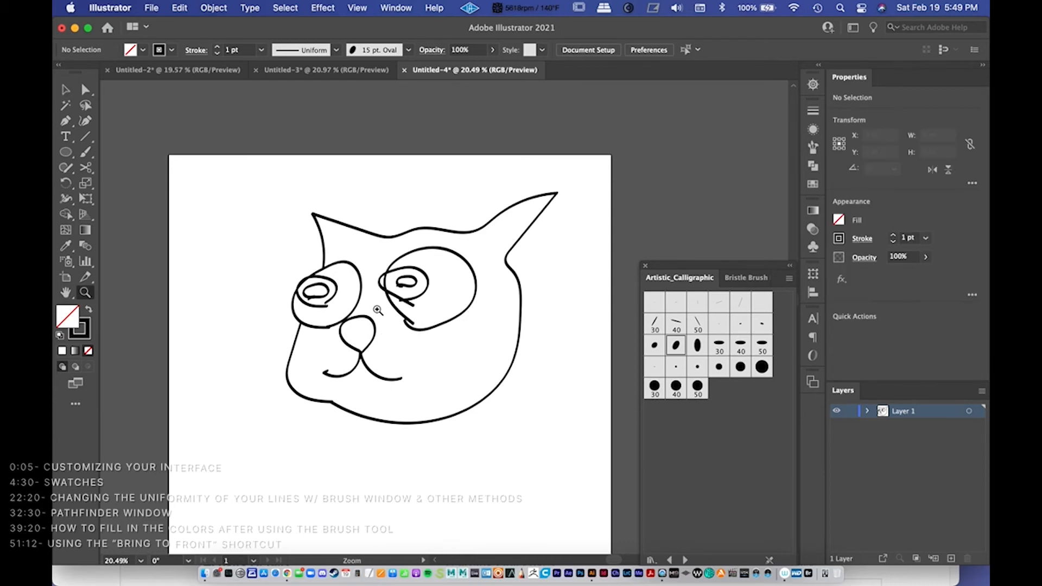
Step: Delete the overshooting end anchor point from the ring around the pupil of the larger eye
{"action": "left_click_drag", "start_coordinate": [386, 334], "coordinate": [481, 295]}
{"action": "scroll", "coordinate": [482, 295], "scroll_direction": "right", "scroll_amount": 2}
{"action": "key", "text": "a"}
{"action": "left_click", "coordinate": [417, 306]}
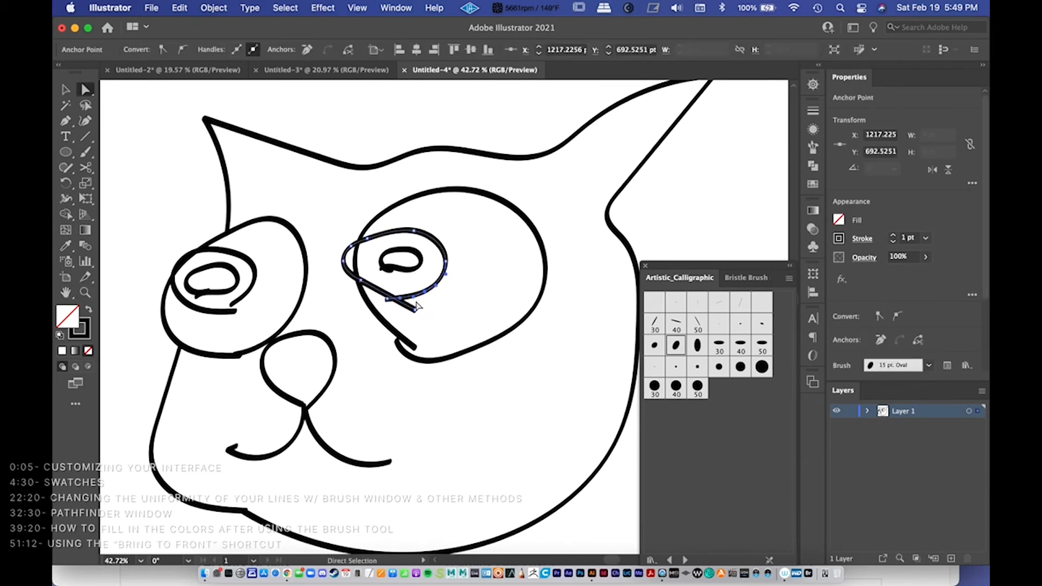
{"action": "left_click_drag", "start_coordinate": [415, 311], "coordinate": [412, 317]}
{"action": "key", "text": "p"}
{"action": "left_click", "coordinate": [411, 317]}
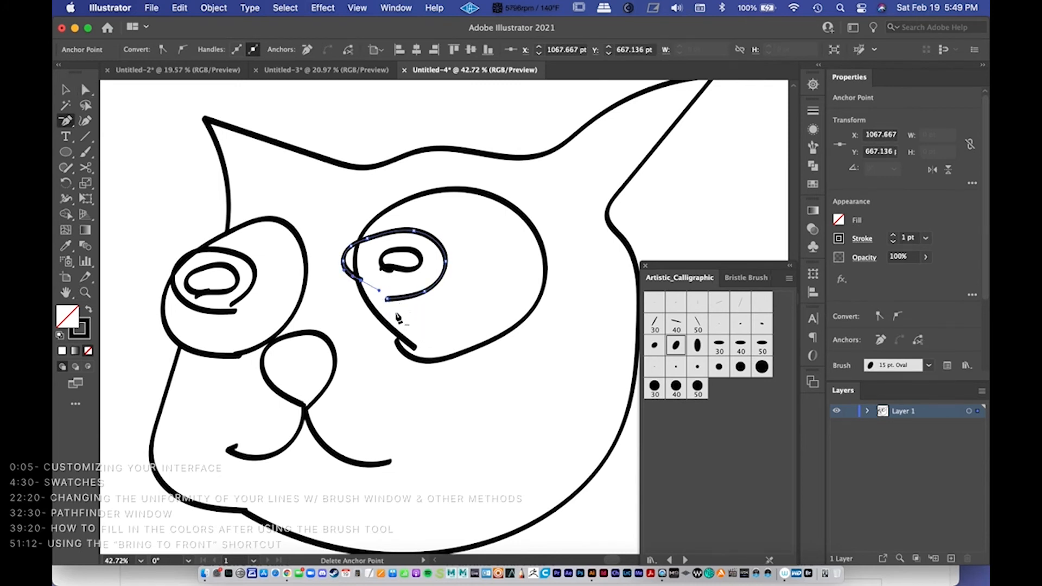
Step: Move anchor points on the larger eye to close its pupil ring inside the eye, and close the gap in its outer outline
{"action": "key", "text": "a"}
{"action": "left_click", "coordinate": [361, 284]}
{"action": "left_click_drag", "start_coordinate": [360, 284], "coordinate": [385, 293]}
{"action": "mouse_move", "coordinate": [340, 261]}
{"action": "left_mouse_down"}
{"action": "mouse_move", "coordinate": [354, 268]}
{"action": "mouse_move", "coordinate": [352, 243]}
{"action": "mouse_move", "coordinate": [362, 245]}
{"action": "mouse_move", "coordinate": [354, 249]}
{"action": "left_mouse_up"}
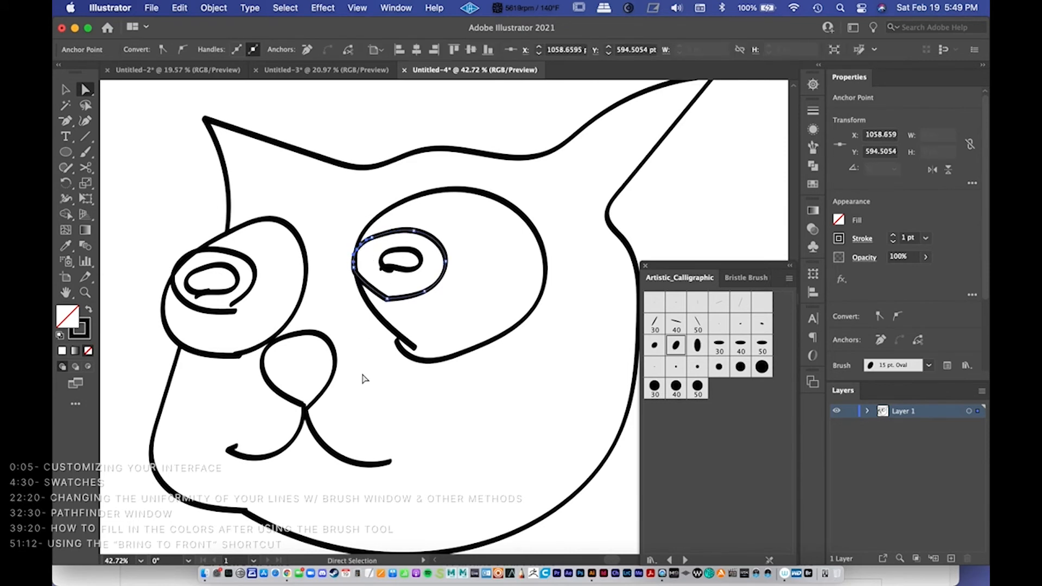
{"action": "left_click", "coordinate": [414, 352]}
{"action": "left_click_drag", "start_coordinate": [410, 348], "coordinate": [393, 360]}
Step: Close the gap in the smaller eye's pupil ring by moving its end anchor onto the other end, and round out that side
{"action": "key", "text": "z"}
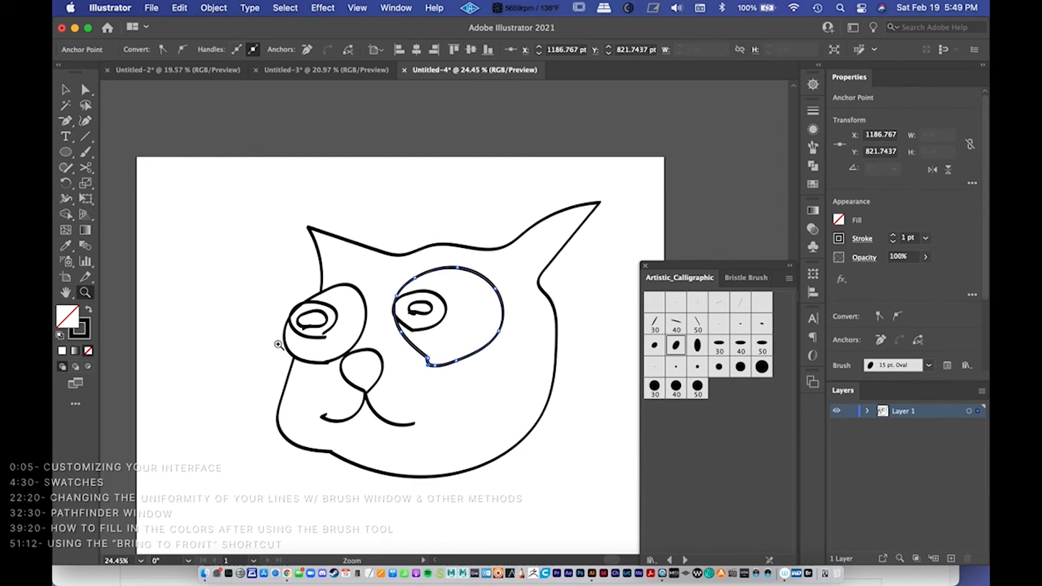
{"action": "left_click_drag", "start_coordinate": [344, 352], "coordinate": [562, 356]}
{"action": "key", "text": "a"}
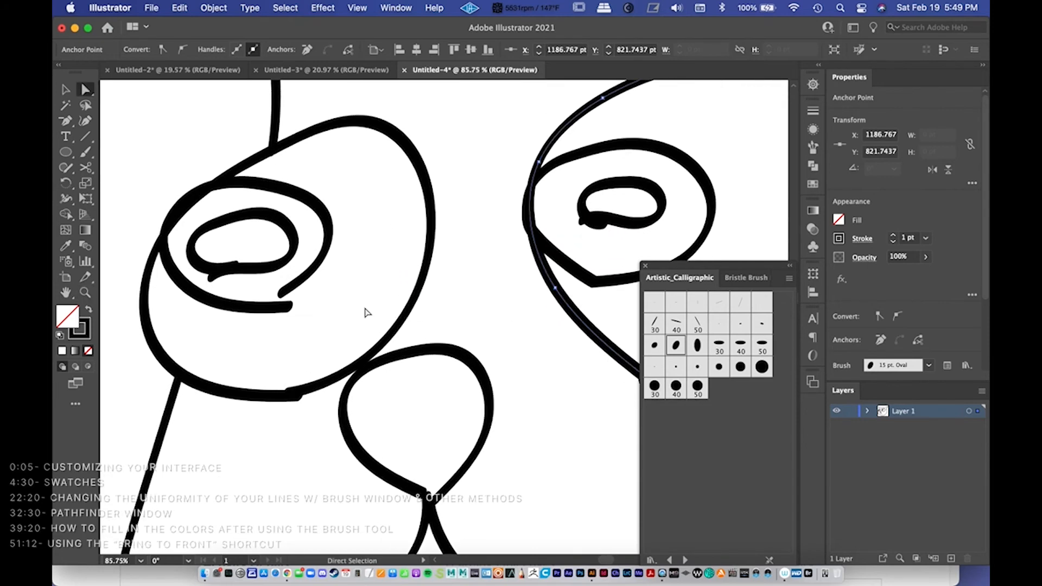
{"action": "left_click", "coordinate": [282, 293]}
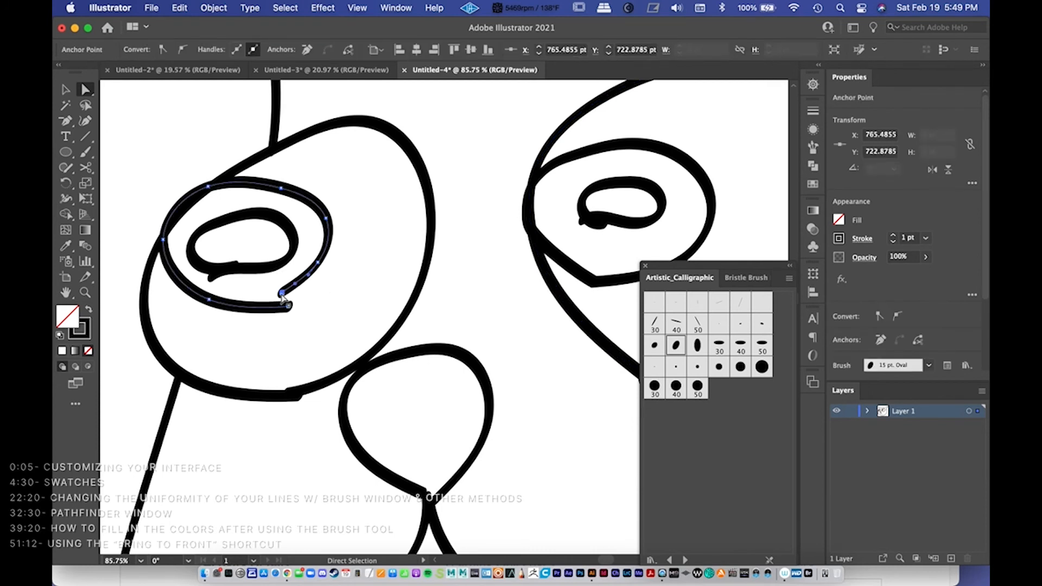
{"action": "left_click_drag", "start_coordinate": [282, 296], "coordinate": [300, 306]}
{"action": "left_click_drag", "start_coordinate": [307, 277], "coordinate": [337, 274]}
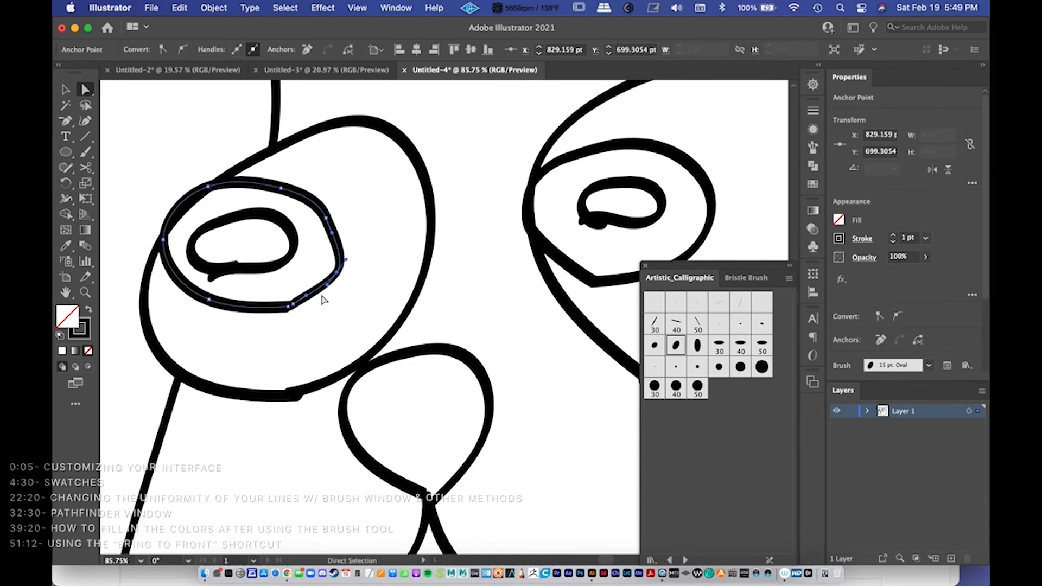
Step: Paint a wide rounded muzzle outline around the mouth, starting and ending at the sides of the nose
{"action": "key", "text": "space"}
{"action": "left_click_drag", "start_coordinate": [430, 264], "coordinate": [422, 265]}
{"action": "key", "text": "z"}
{"action": "left_click_drag", "start_coordinate": [548, 276], "coordinate": [445, 291]}
{"action": "key", "text": "space"}
{"action": "left_click_drag", "start_coordinate": [521, 308], "coordinate": [361, 283]}
{"action": "left_click_drag", "start_coordinate": [441, 312], "coordinate": [388, 317]}
{"action": "key", "text": "b"}
{"action": "mouse_move", "coordinate": [275, 429]}
{"action": "left_mouse_down"}
{"action": "mouse_move", "coordinate": [251, 352]}
{"action": "mouse_move", "coordinate": [307, 324]}
{"action": "mouse_move", "coordinate": [401, 332]}
{"action": "mouse_move", "coordinate": [497, 395]}
{"action": "mouse_move", "coordinate": [412, 446]}
{"action": "mouse_move", "coordinate": [294, 445]}
{"action": "mouse_move", "coordinate": [255, 415]}
{"action": "left_mouse_up"}
{"action": "key", "text": "z"}
{"action": "scroll", "coordinate": [390, 377], "scroll_direction": "up", "scroll_amount": 2}
{"action": "scroll", "coordinate": [391, 377], "scroll_direction": "right", "scroll_amount": 2}
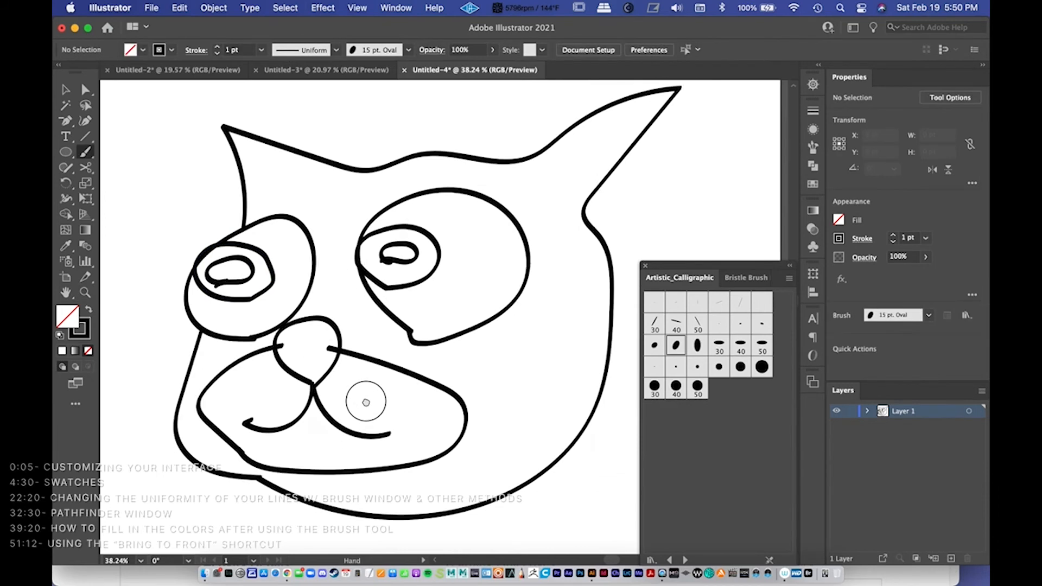
{"action": "left_click_drag", "start_coordinate": [411, 369], "coordinate": [348, 348]}
{"action": "key", "text": "v"}
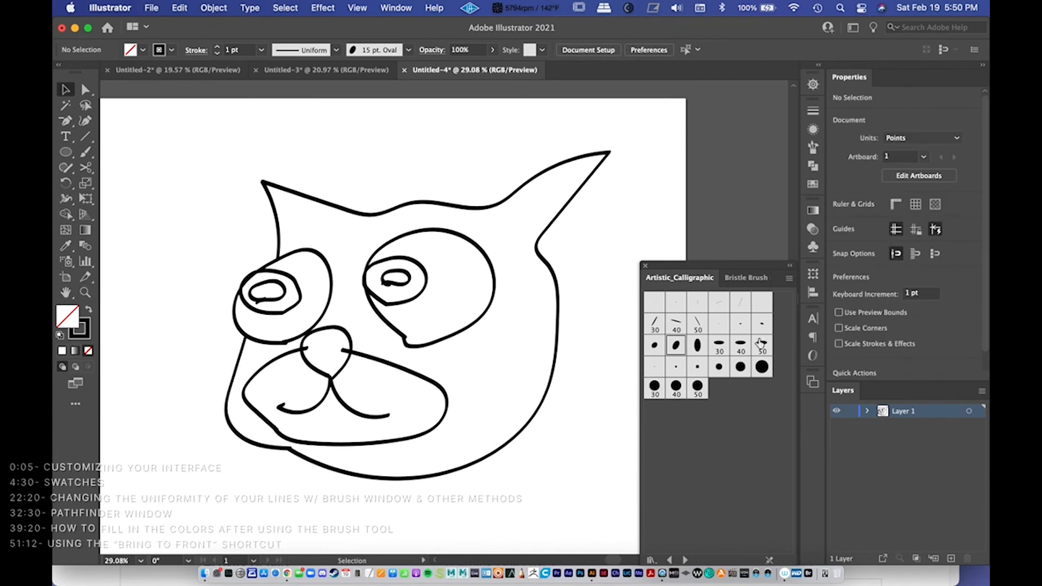
{"action": "left_click", "coordinate": [867, 412]}
{"action": "left_click", "coordinate": [866, 412]}
{"action": "scroll", "coordinate": [430, 431], "scroll_direction": "right", "scroll_amount": 2}
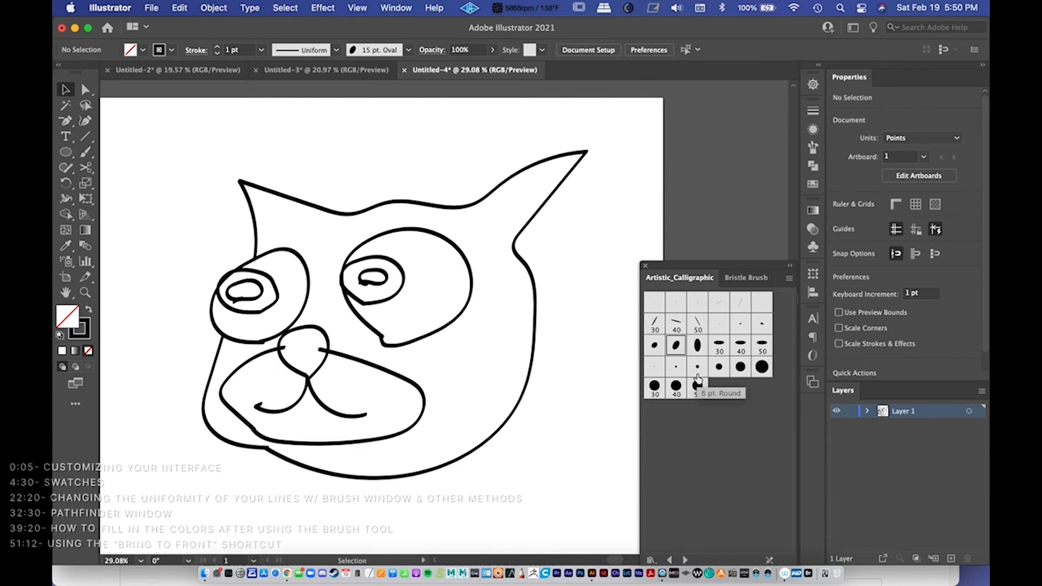
{"action": "left_click", "coordinate": [153, 9]}
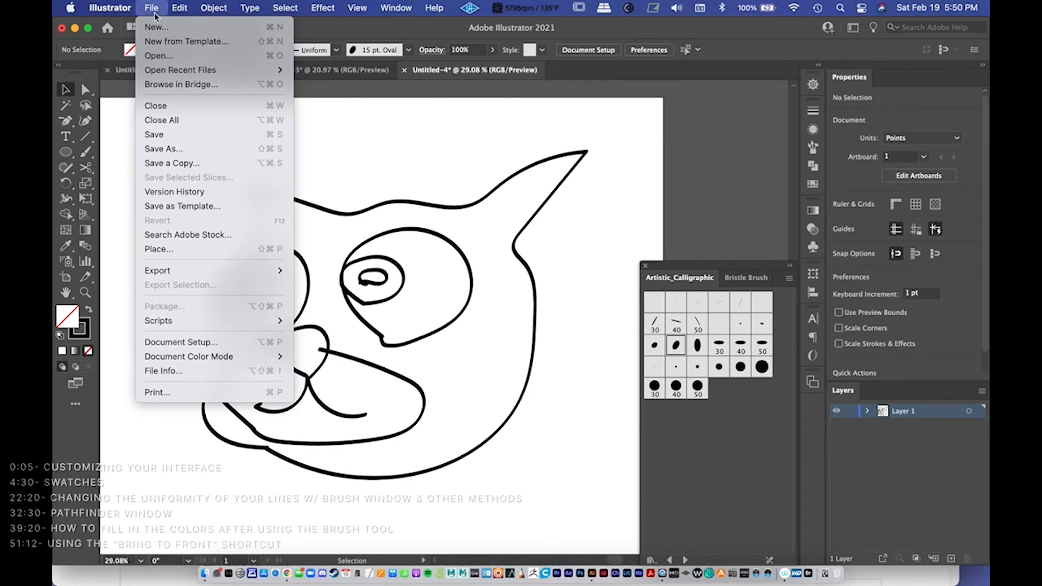
{"action": "left_click", "coordinate": [187, 148]}
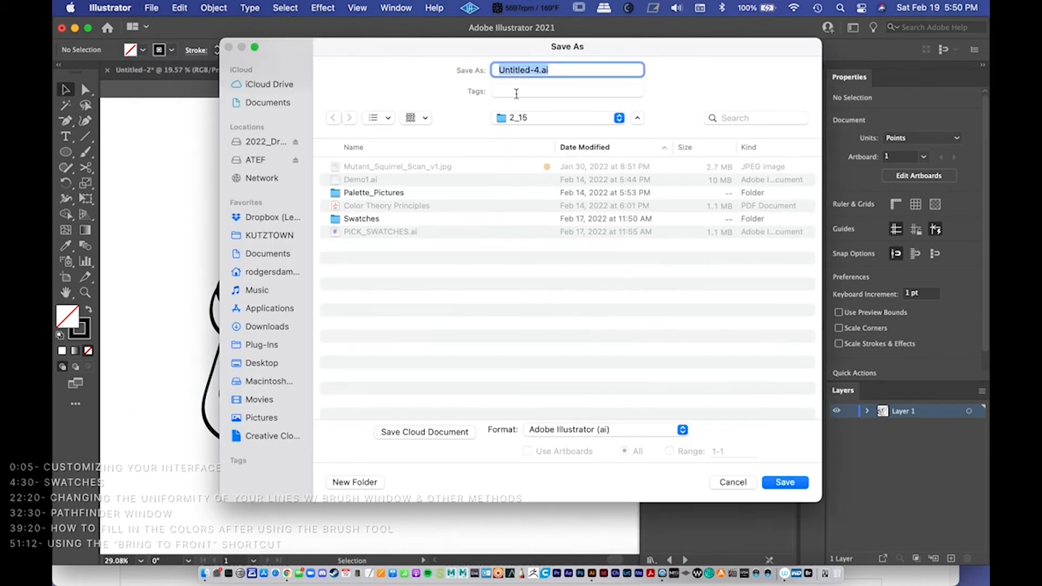
{"action": "left_click", "coordinate": [744, 485]}
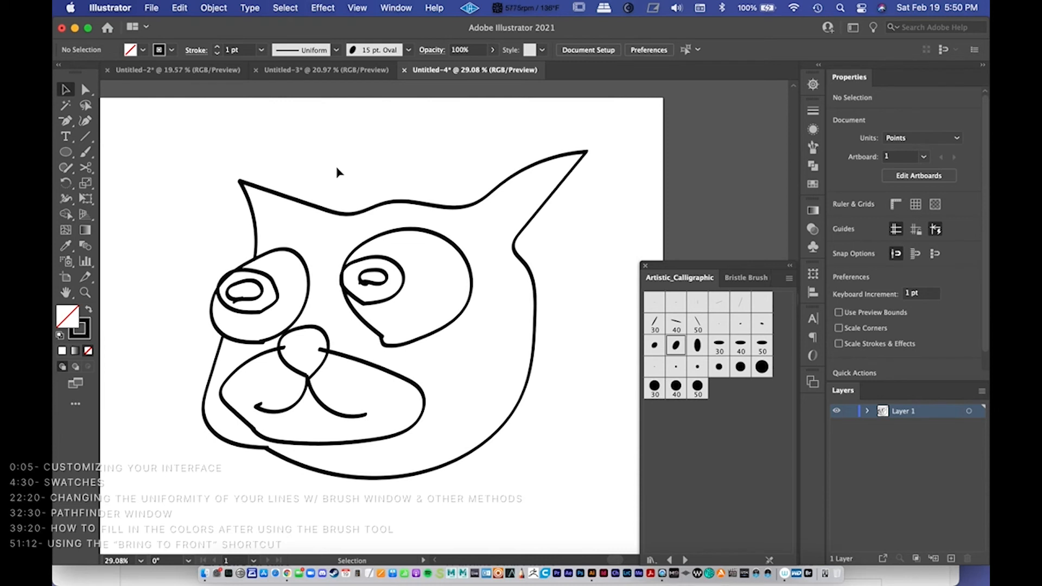
Step: Select the cat's head outline to examine its path and anchor points, and close the Artistic_Calligraphic brush library
{"action": "left_click", "coordinate": [343, 215]}
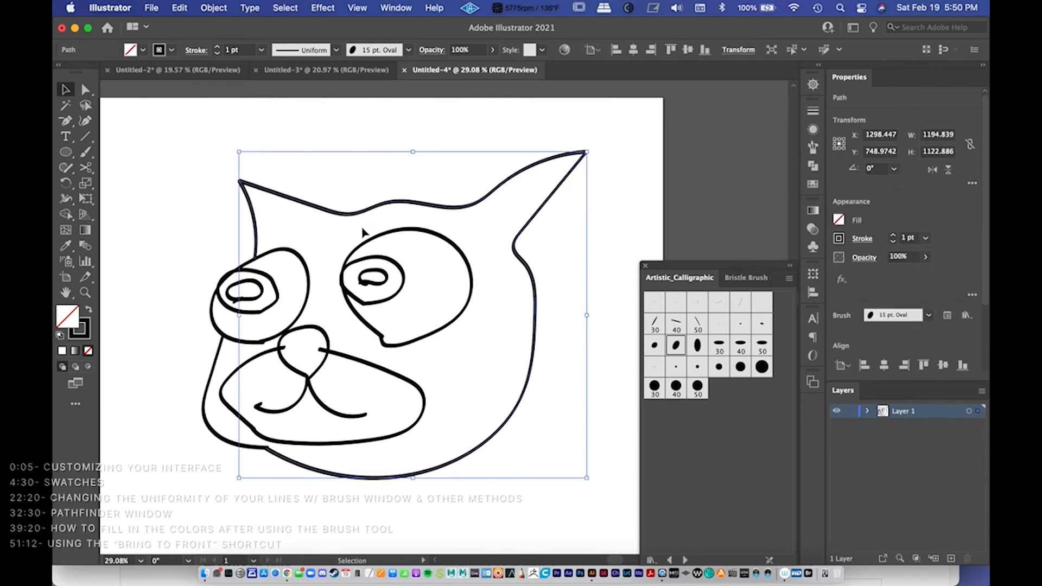
{"action": "key", "text": "a"}
{"action": "left_click", "coordinate": [352, 185]}
{"action": "left_click", "coordinate": [332, 212]}
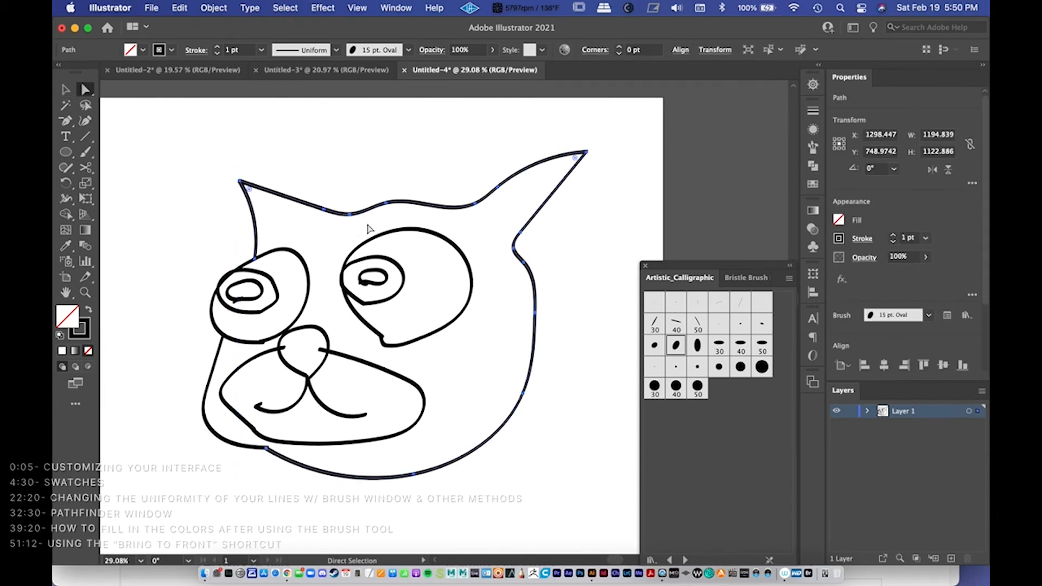
{"action": "scroll", "coordinate": [397, 279], "scroll_direction": "right", "scroll_amount": 1}
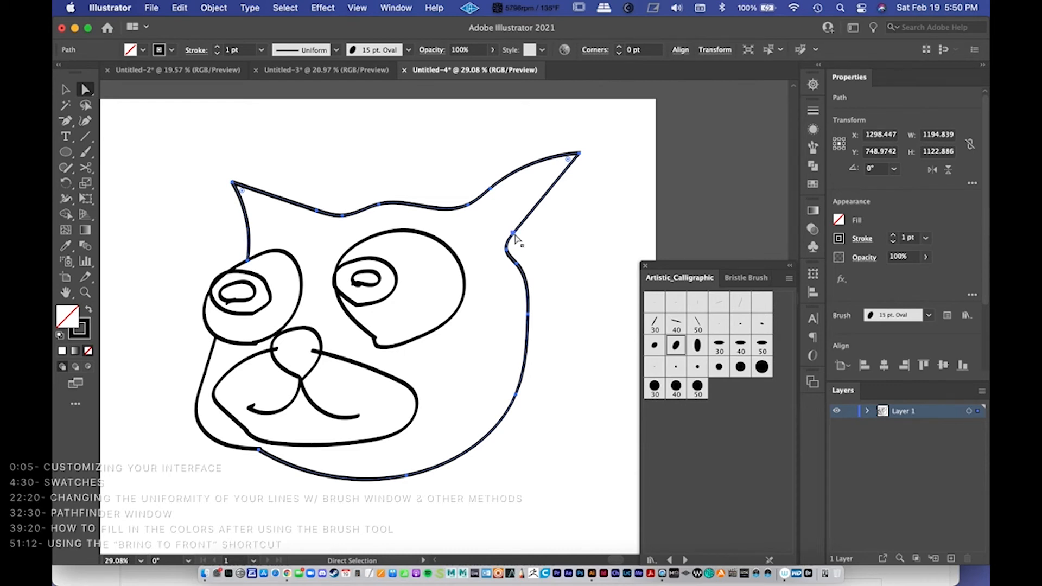
{"action": "key", "text": "v"}
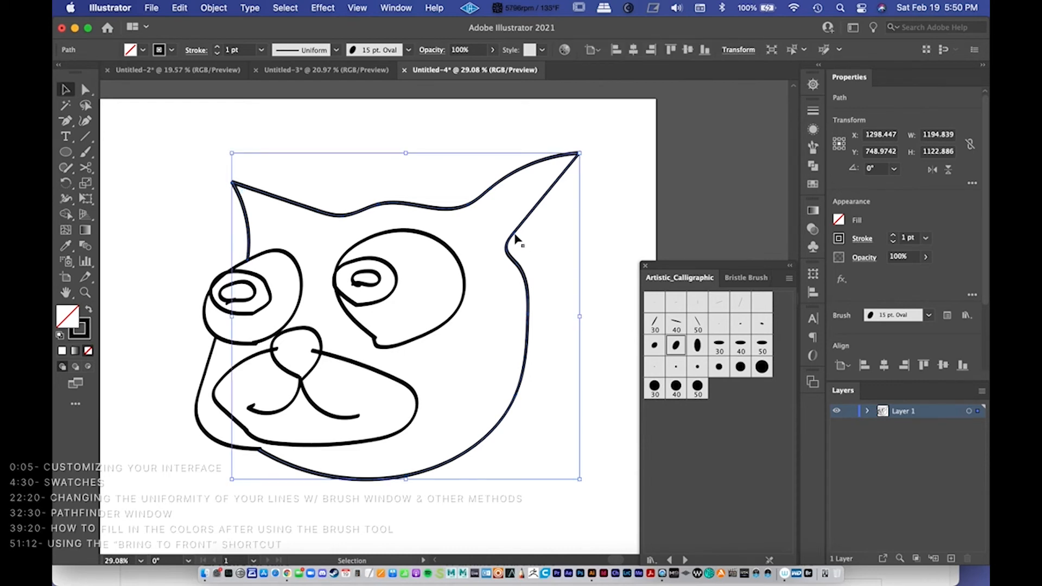
{"action": "left_click", "coordinate": [645, 266]}
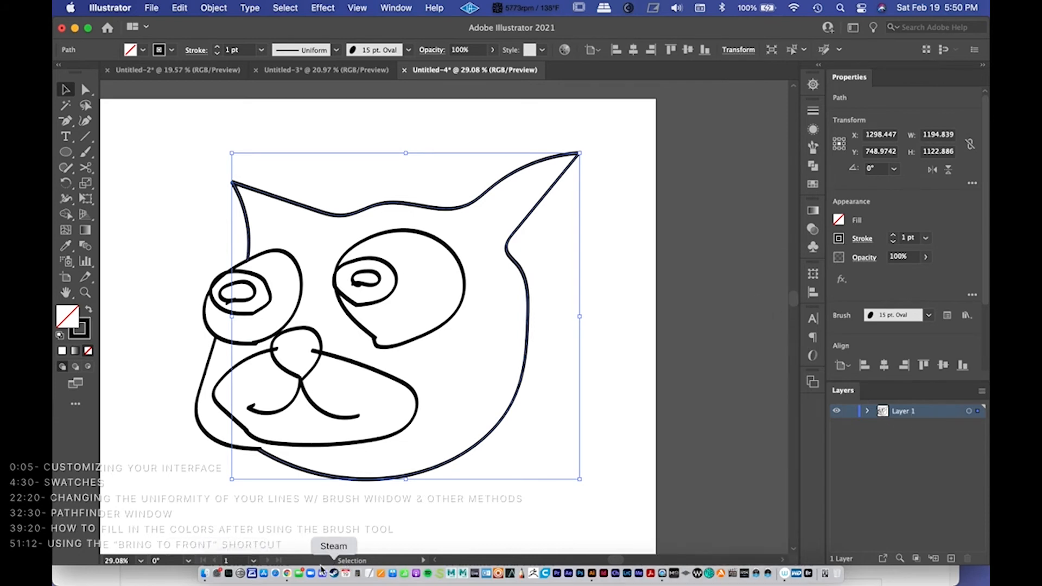
Step: Switch to Chrome to read and highlight the second step for filling colors, covering Expand Appearance, and return to Illustrator
{"action": "left_click", "coordinate": [288, 573]}
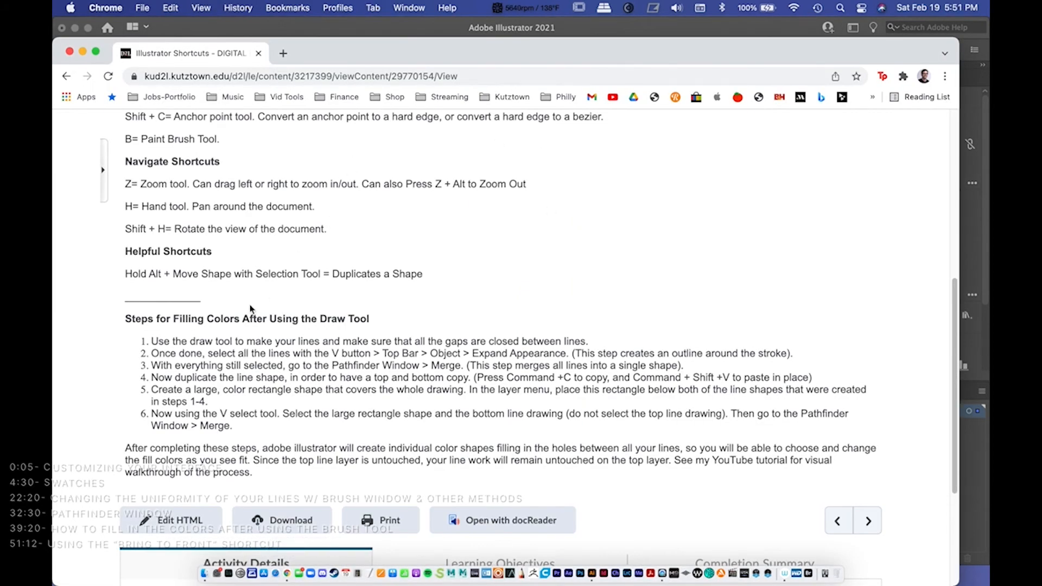
{"action": "mouse_move", "coordinate": [156, 351]}
{"action": "left_mouse_down"}
{"action": "mouse_move", "coordinate": [331, 362]}
{"action": "mouse_move", "coordinate": [490, 341]}
{"action": "mouse_move", "coordinate": [863, 353]}
{"action": "left_mouse_up"}
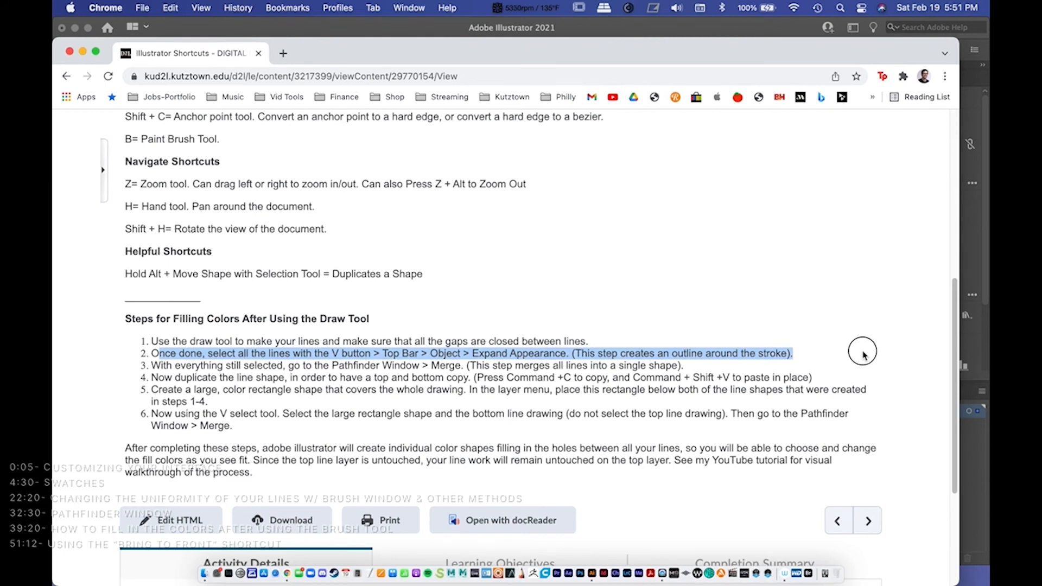
{"action": "left_click_drag", "start_coordinate": [863, 353], "coordinate": [863, 356]}
{"action": "key", "text": "super+Tab"}
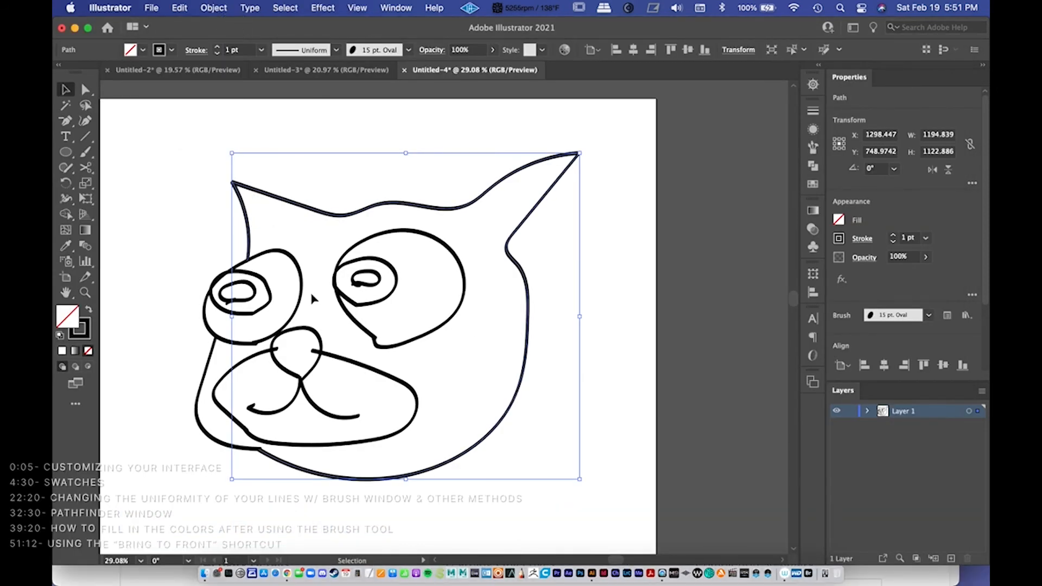
Step: Select all the lines of the cat drawing and apply Expand Appearance to them
{"action": "left_click", "coordinate": [141, 134]}
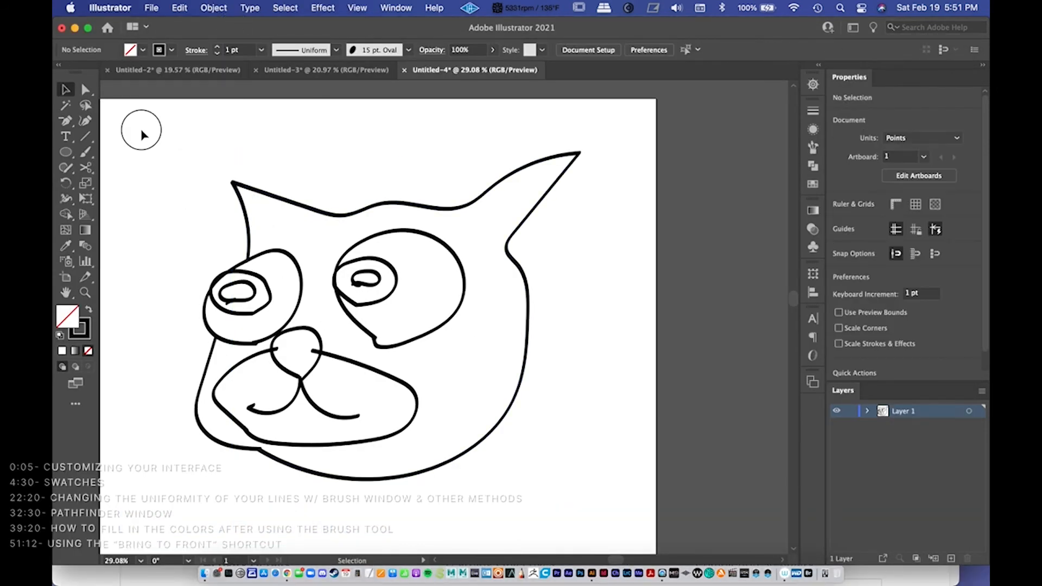
{"action": "scroll", "coordinate": [588, 387], "scroll_direction": "down", "scroll_amount": 5}
{"action": "key", "text": "super+a"}
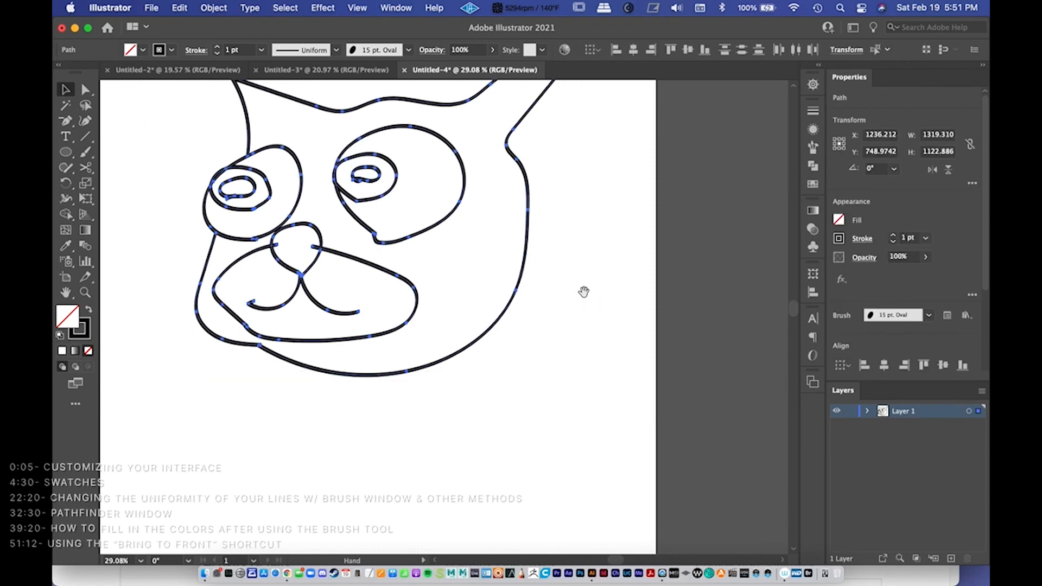
{"action": "left_click_drag", "start_coordinate": [583, 291], "coordinate": [581, 392]}
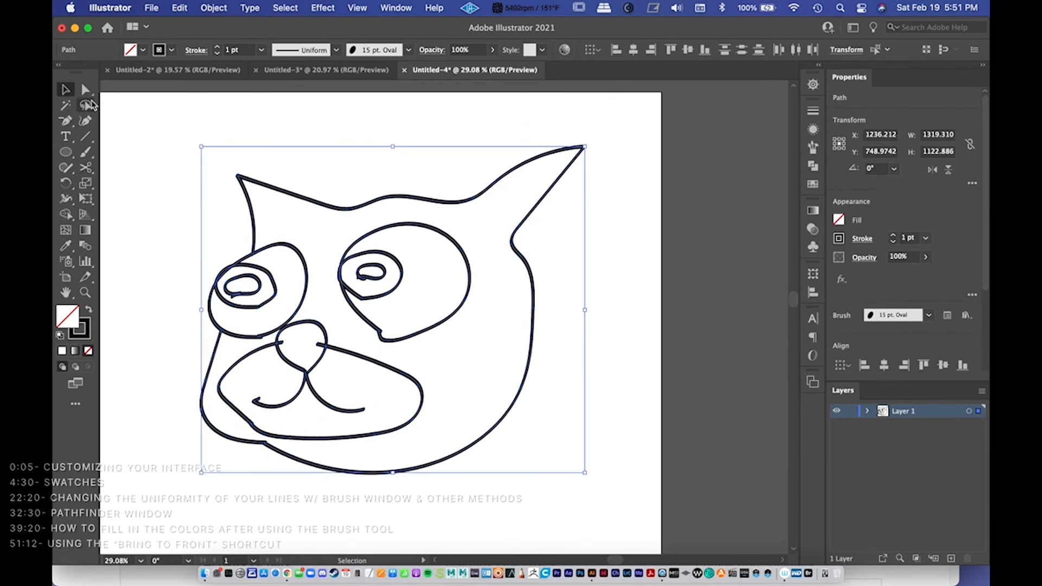
{"action": "left_click", "coordinate": [214, 7]}
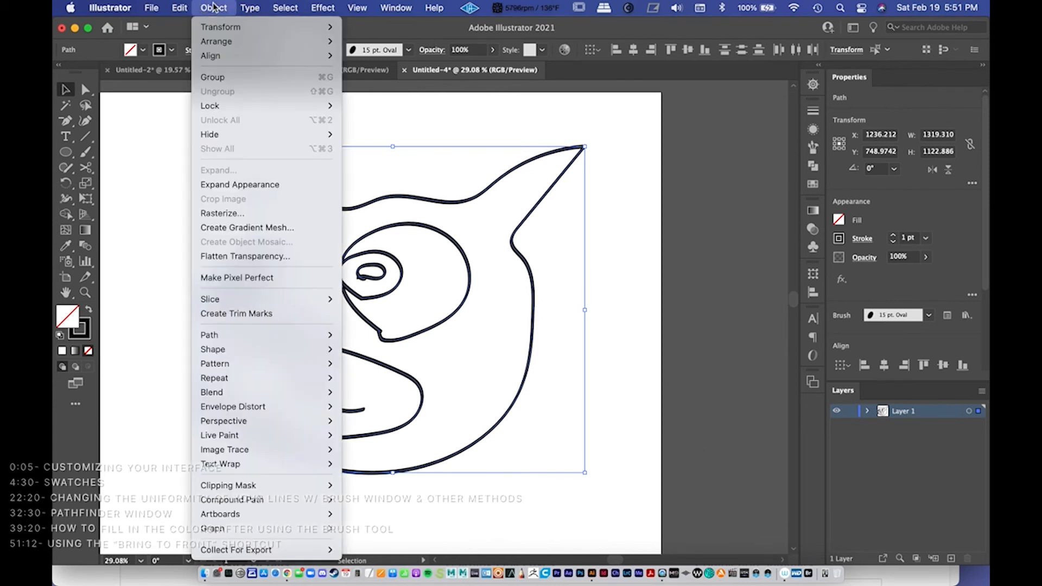
{"action": "left_click", "coordinate": [247, 180]}
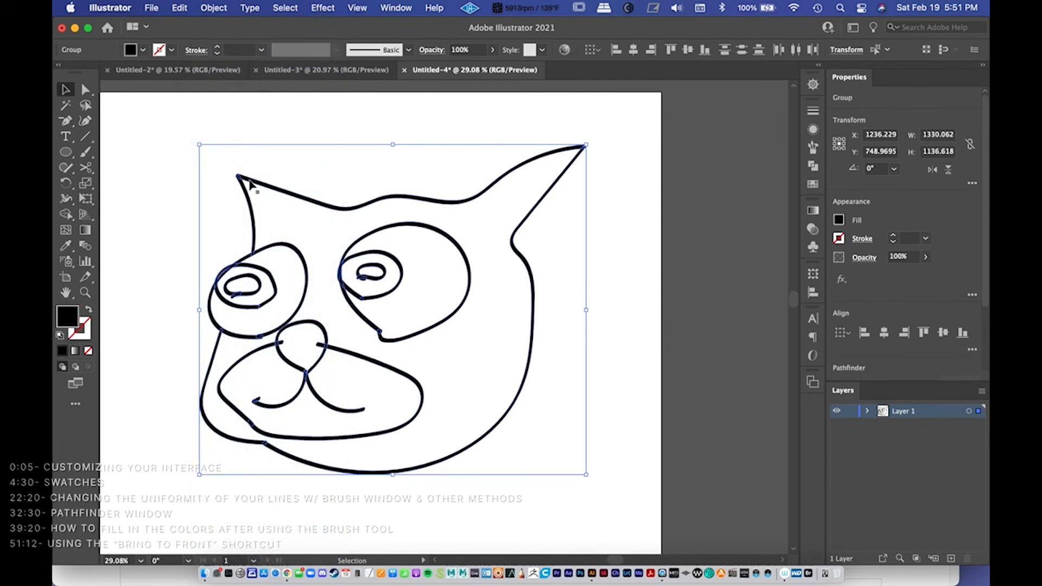
Step: Compare the head line close up before and after expansion by undoing and redoing Expand Appearance
{"action": "key", "text": "z"}
{"action": "left_click_drag", "start_coordinate": [265, 200], "coordinate": [558, 217]}
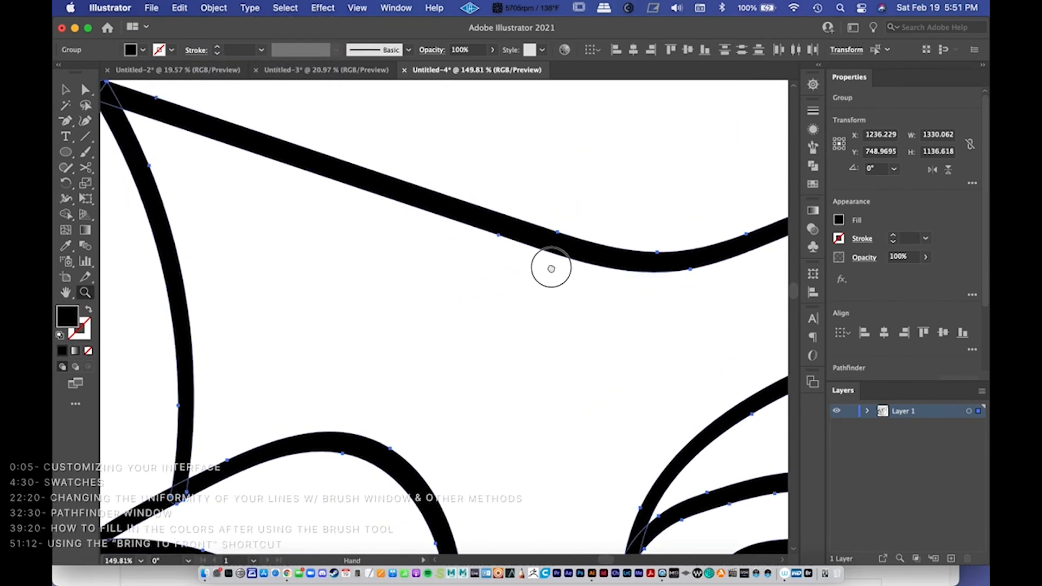
{"action": "key", "text": "space"}
{"action": "left_click_drag", "start_coordinate": [564, 266], "coordinate": [371, 296]}
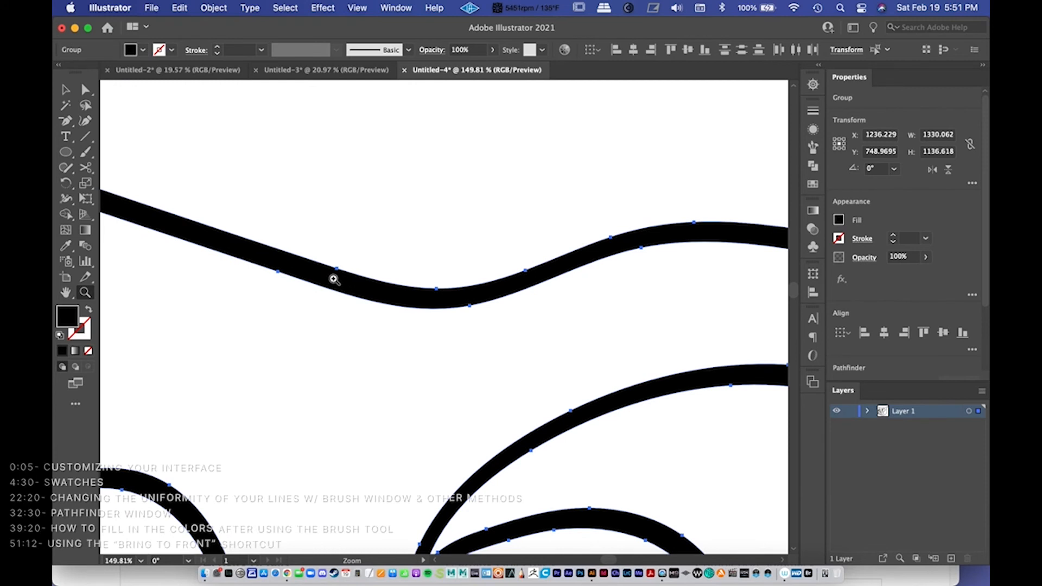
{"action": "key", "text": "super+z"}
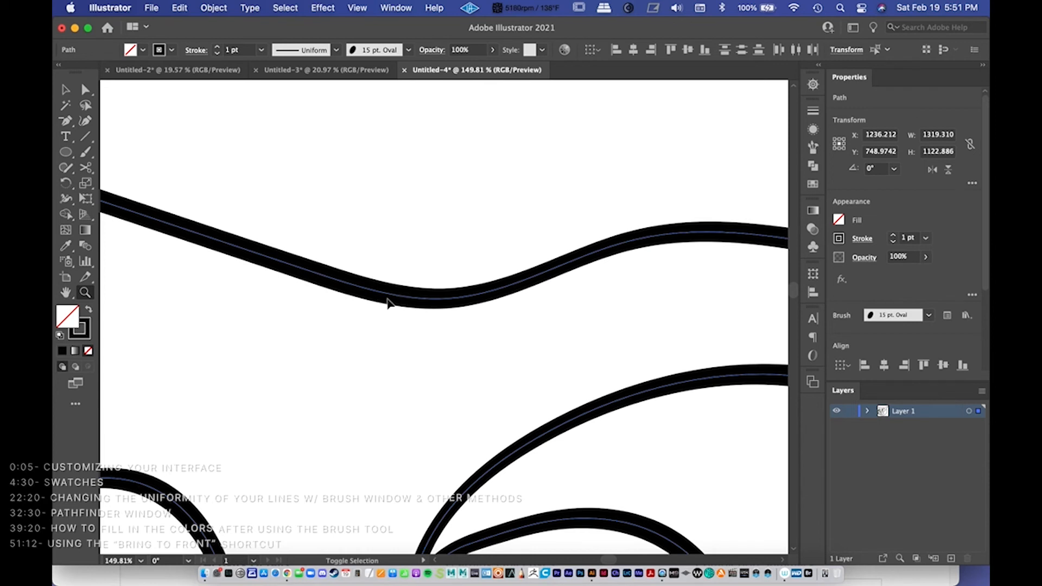
{"action": "key", "text": "shift+super+z"}
Step: Select an anchor point on the expanded head outline and examine its edges up to the tip of the long ear
{"action": "key", "text": "a"}
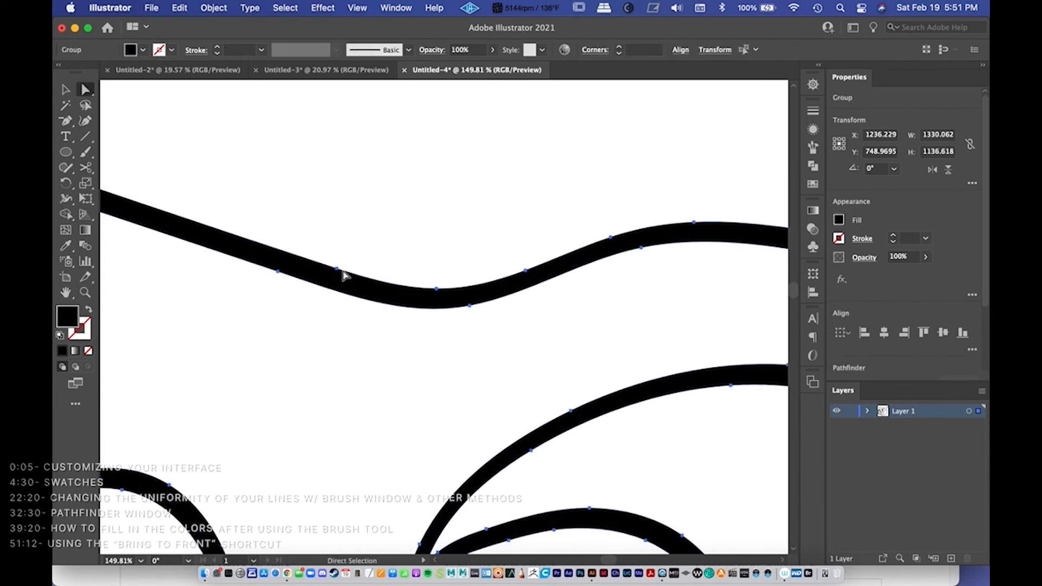
{"action": "mouse_move", "coordinate": [336, 268]}
{"action": "left_mouse_down"}
{"action": "mouse_move", "coordinate": [350, 175]}
{"action": "mouse_move", "coordinate": [328, 262]}
{"action": "mouse_move", "coordinate": [336, 268]}
{"action": "left_mouse_up"}
{"action": "left_click_drag", "start_coordinate": [586, 379], "coordinate": [262, 368]}
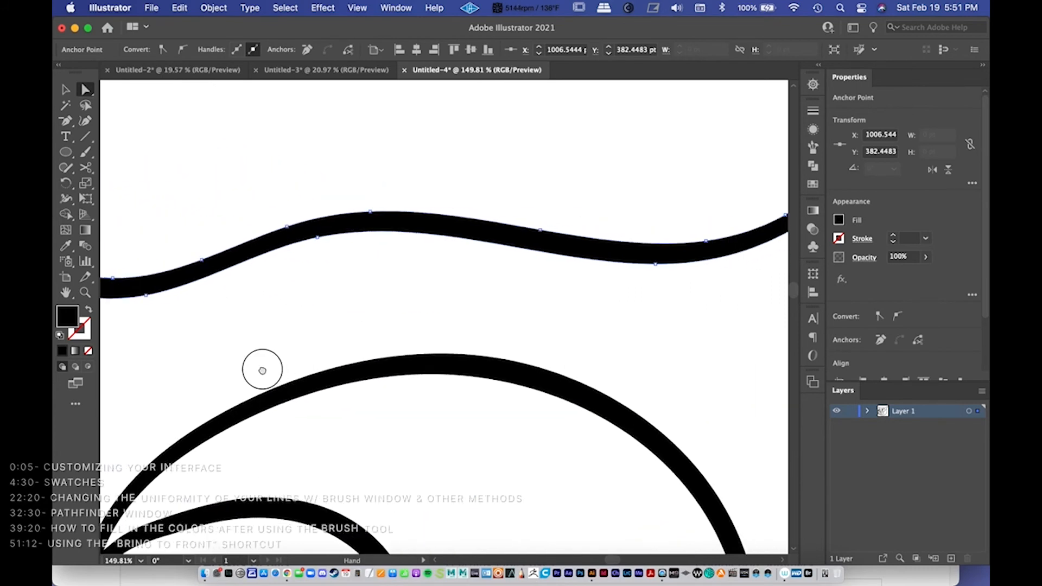
{"action": "left_click_drag", "start_coordinate": [629, 321], "coordinate": [286, 327]}
{"action": "left_click_drag", "start_coordinate": [586, 259], "coordinate": [430, 372]}
{"action": "key", "text": "z"}
{"action": "left_click", "coordinate": [523, 342], "text": "alt"}
{"action": "left_click_drag", "start_coordinate": [524, 342], "coordinate": [508, 343]}
{"action": "left_click_drag", "start_coordinate": [599, 366], "coordinate": [355, 438]}
{"action": "left_click_drag", "start_coordinate": [492, 230], "coordinate": [664, 247]}
{"action": "left_click_drag", "start_coordinate": [598, 242], "coordinate": [591, 282]}
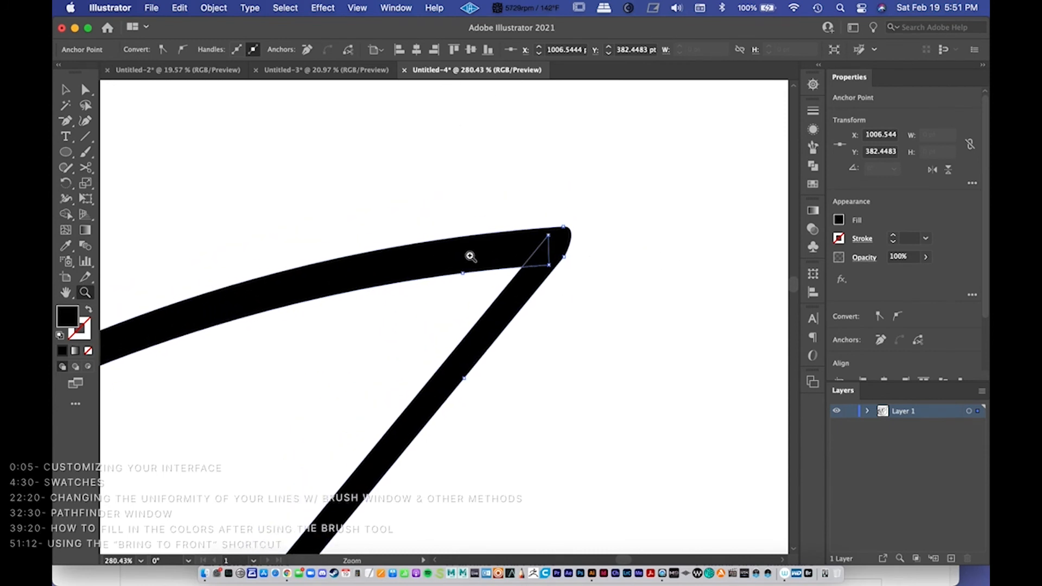
Step: Expand Layer 1 and look through the groups it contains
{"action": "key", "text": "v"}
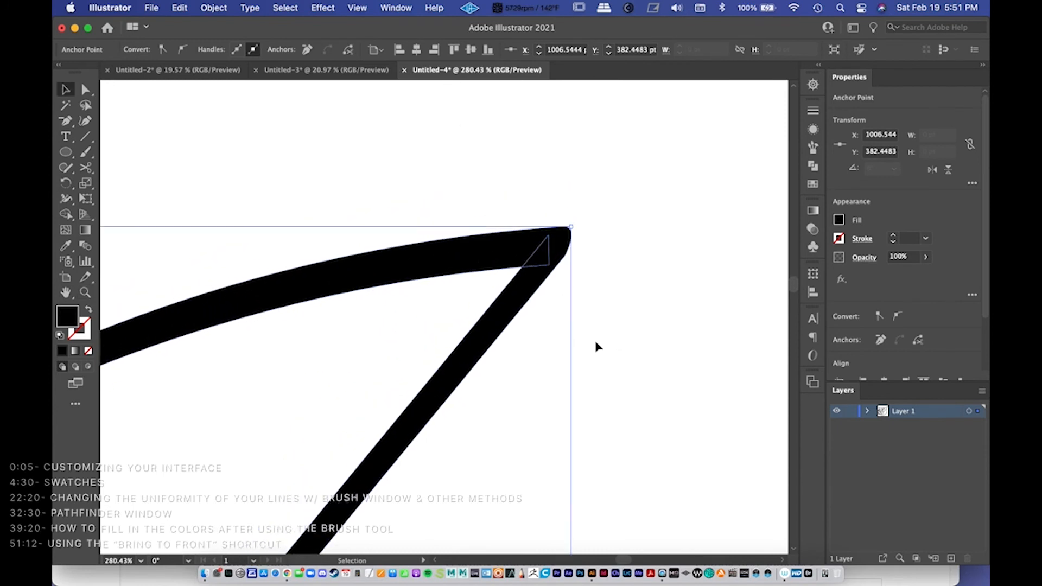
{"action": "left_click", "coordinate": [867, 414]}
{"action": "scroll", "coordinate": [936, 467], "scroll_direction": "down", "scroll_amount": 2}
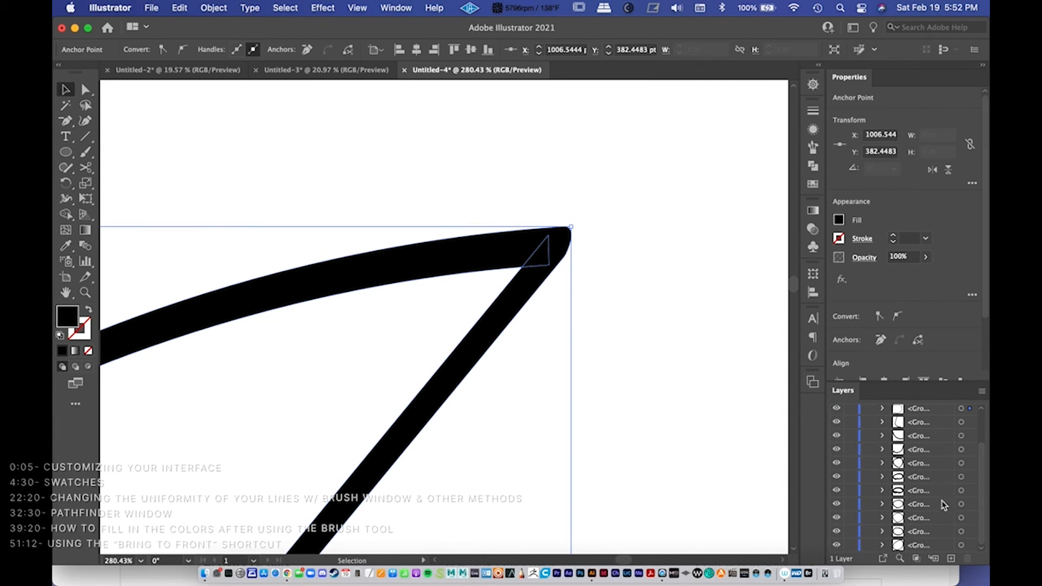
{"action": "scroll", "coordinate": [943, 505], "scroll_direction": "up", "scroll_amount": 3}
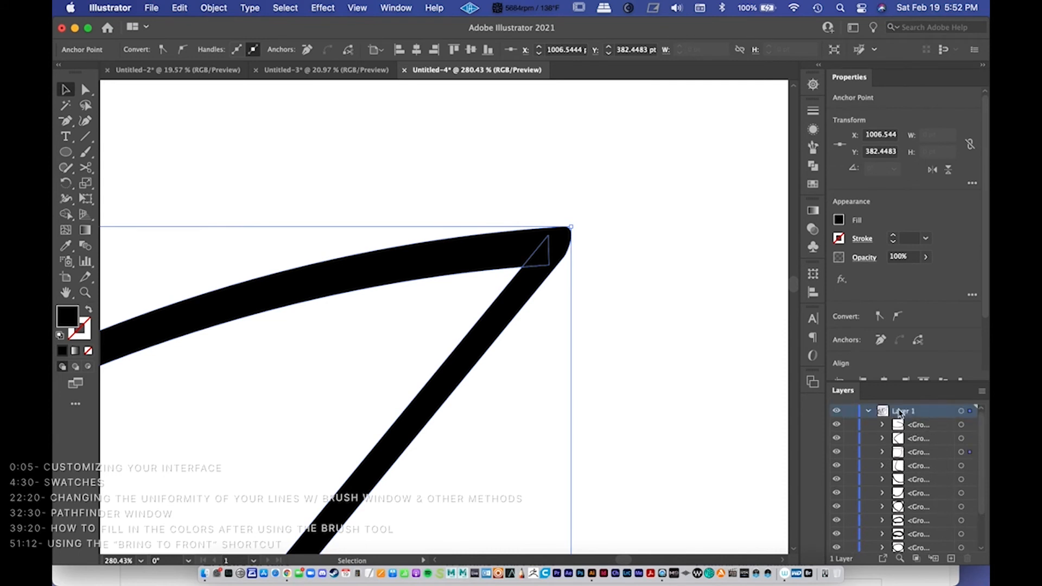
Step: Collapse Layer 1 and select all of the cat line artwork on it
{"action": "left_click", "coordinate": [869, 413]}
{"action": "left_click_drag", "start_coordinate": [358, 398], "coordinate": [230, 344]}
{"action": "left_click_drag", "start_coordinate": [642, 345], "coordinate": [466, 356]}
{"action": "left_click_drag", "start_coordinate": [466, 356], "coordinate": [435, 296]}
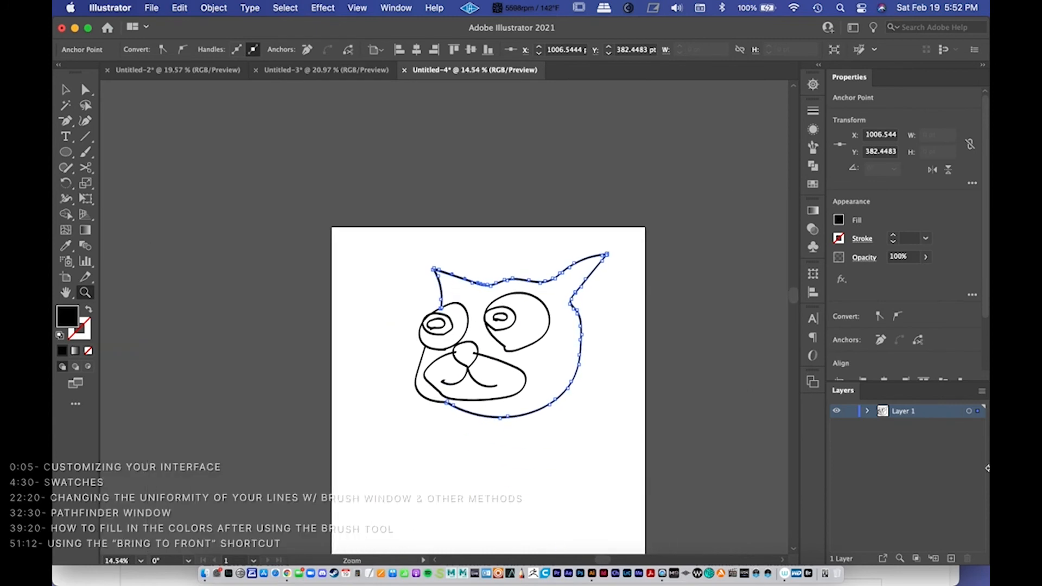
{"action": "left_click", "coordinate": [969, 411]}
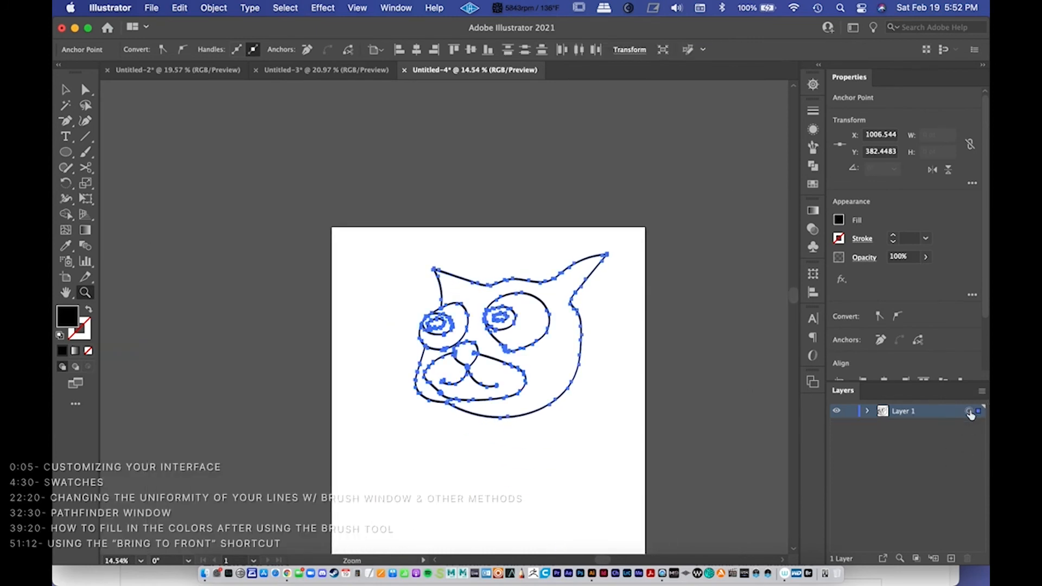
{"action": "scroll", "coordinate": [593, 426], "scroll_direction": "up", "scroll_amount": 6}
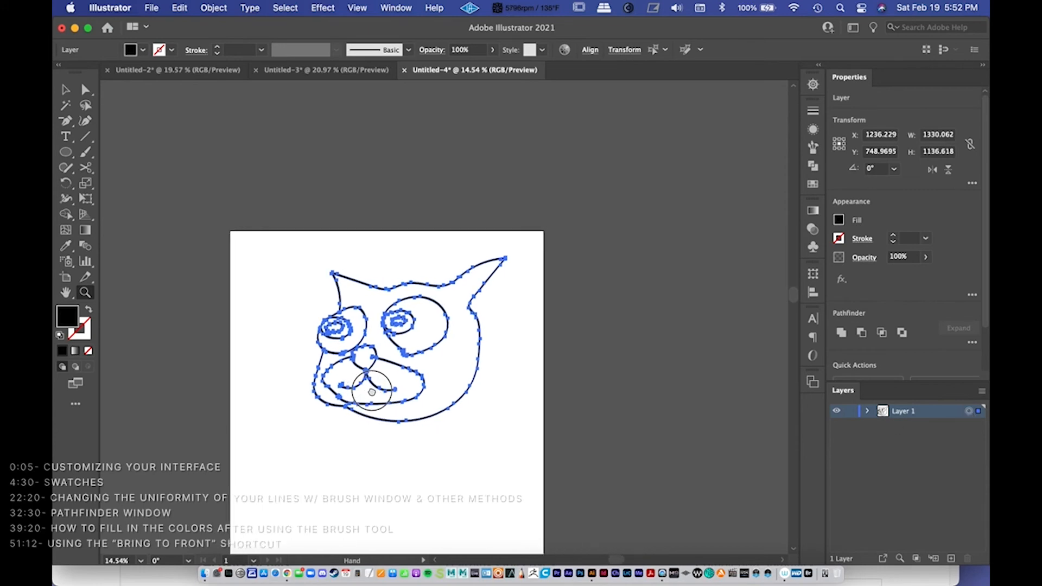
{"action": "scroll", "coordinate": [431, 349], "scroll_direction": "down", "scroll_amount": 2}
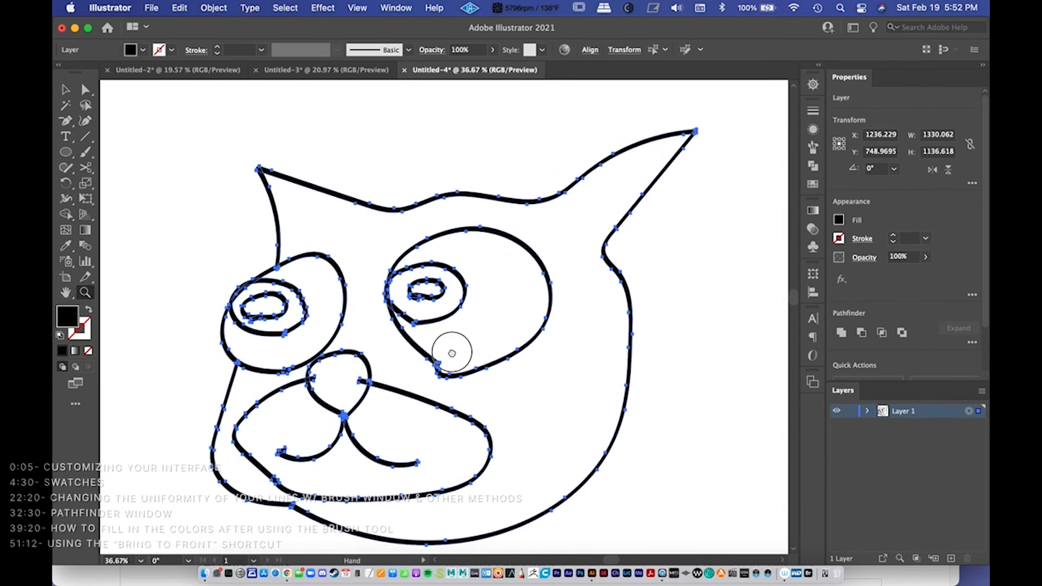
Step: Switch to Chrome, read step 3 of the color-filling instructions about merging the lines, and return to Illustrator
{"action": "left_click", "coordinate": [287, 572]}
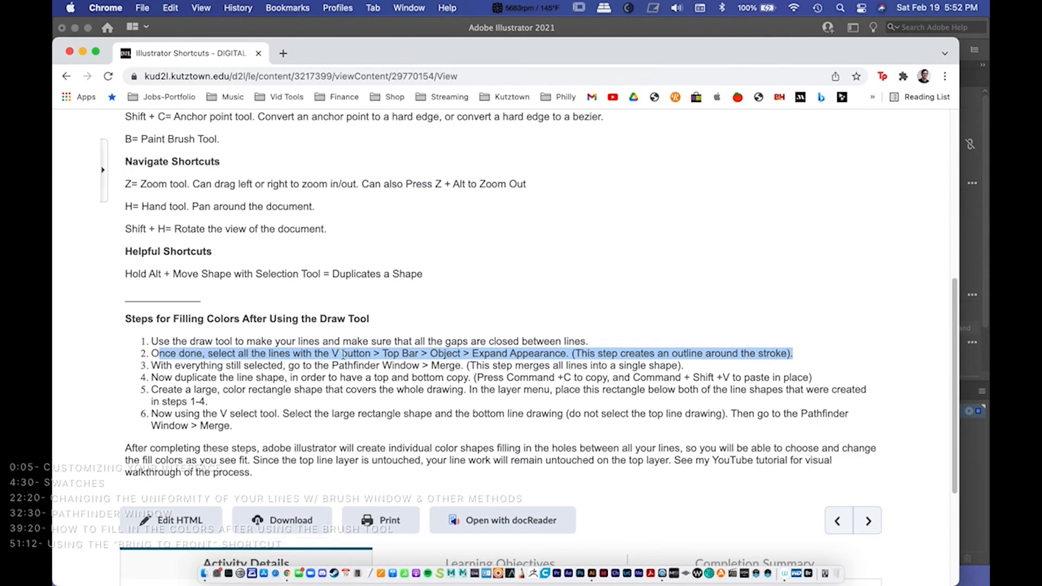
{"action": "left_click_drag", "start_coordinate": [218, 365], "coordinate": [473, 366]}
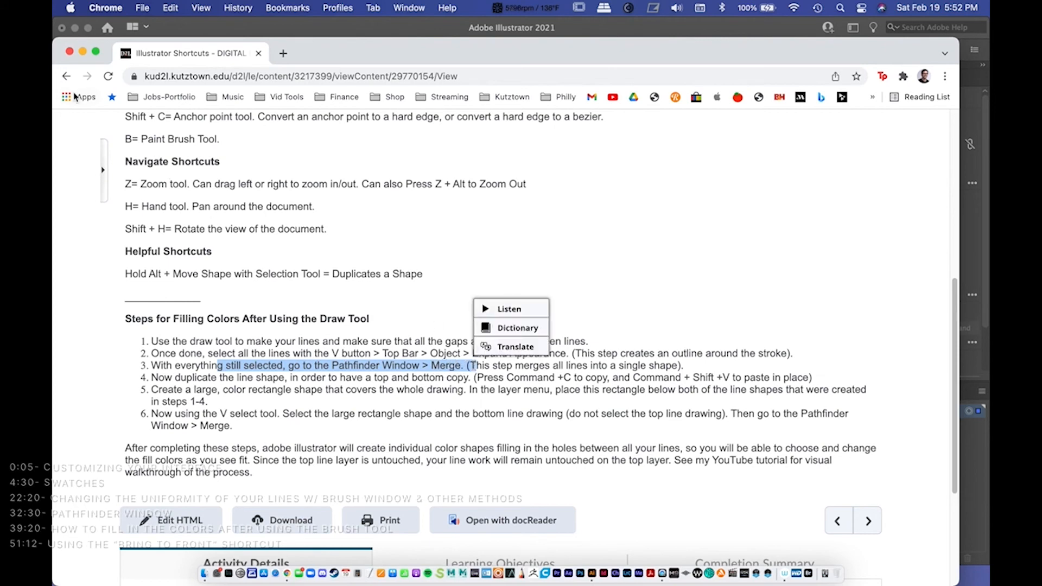
{"action": "left_click", "coordinate": [83, 52]}
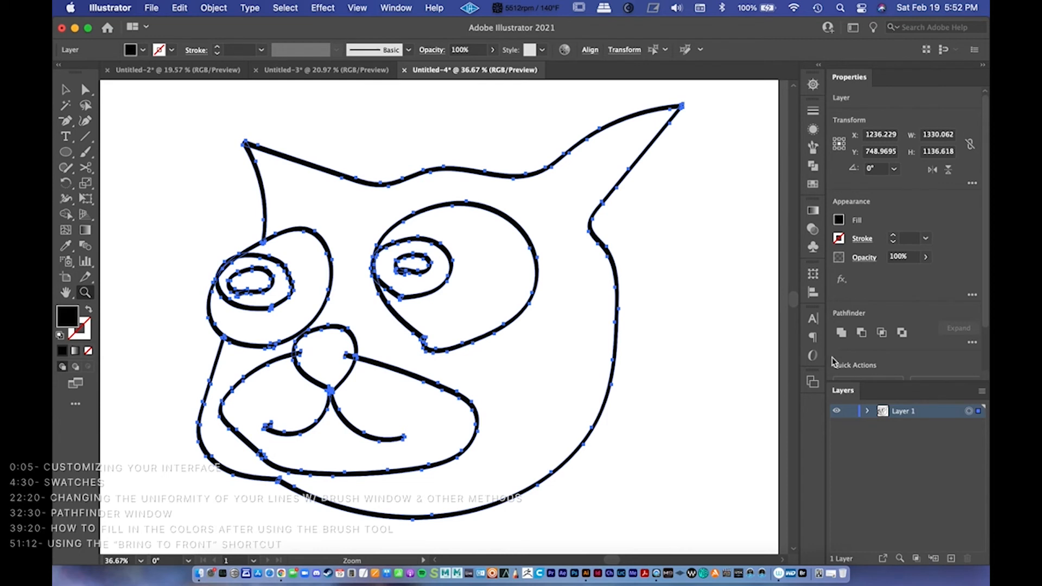
Step: Merge the selected cat lines with Pathfinder and inspect the group inside Layer 1
{"action": "left_click", "coordinate": [812, 166]}
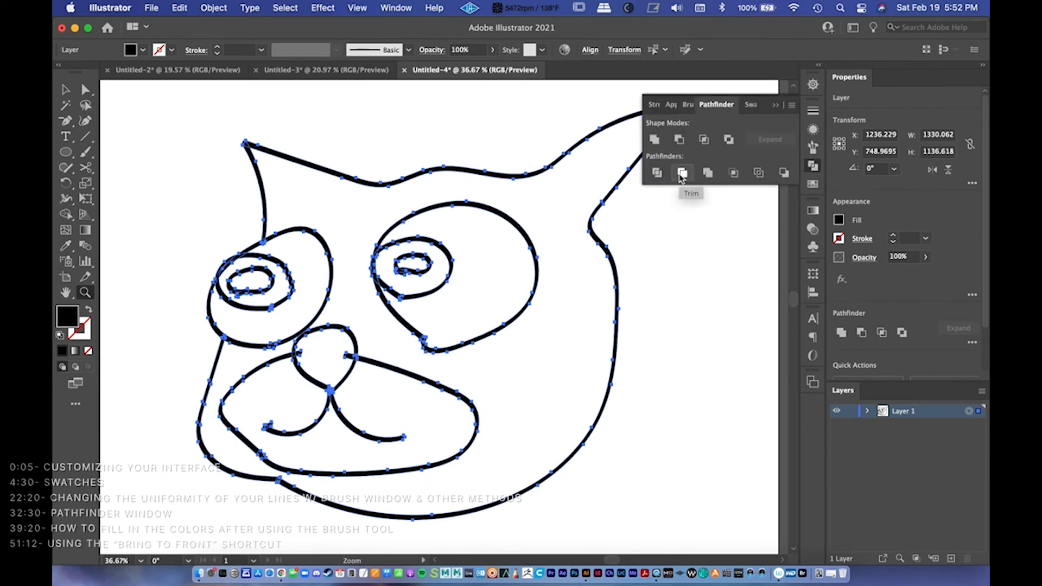
{"action": "left_click", "coordinate": [708, 173]}
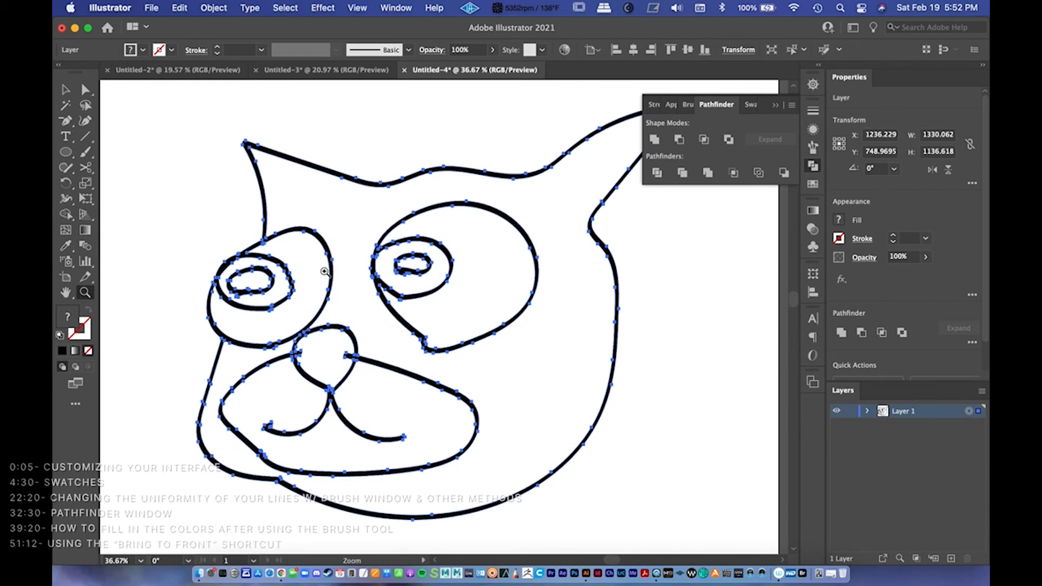
{"action": "left_click", "coordinate": [867, 411]}
{"action": "left_click", "coordinate": [883, 426]}
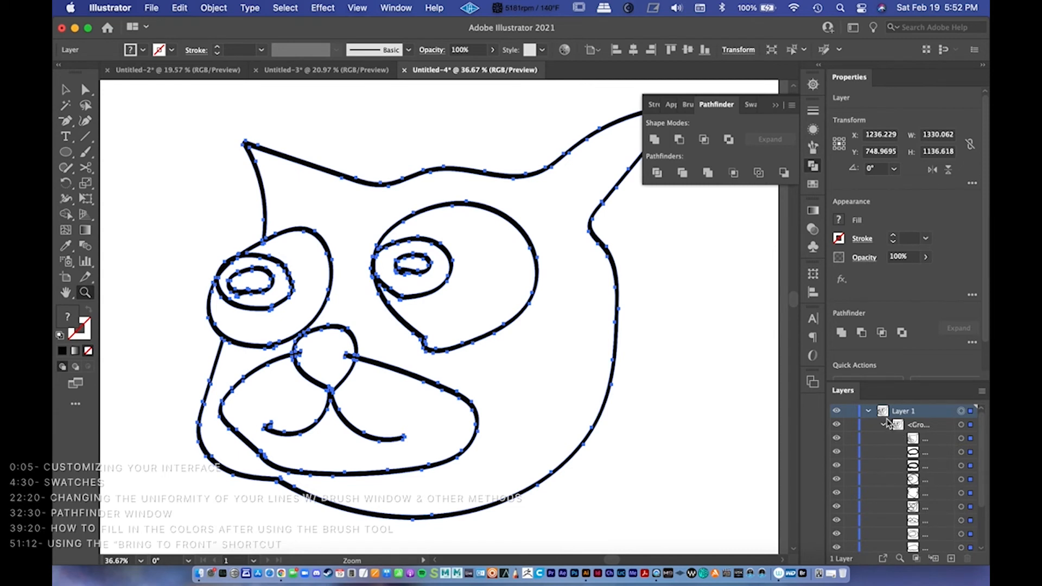
{"action": "left_click", "coordinate": [884, 425]}
{"action": "left_click", "coordinate": [867, 411]}
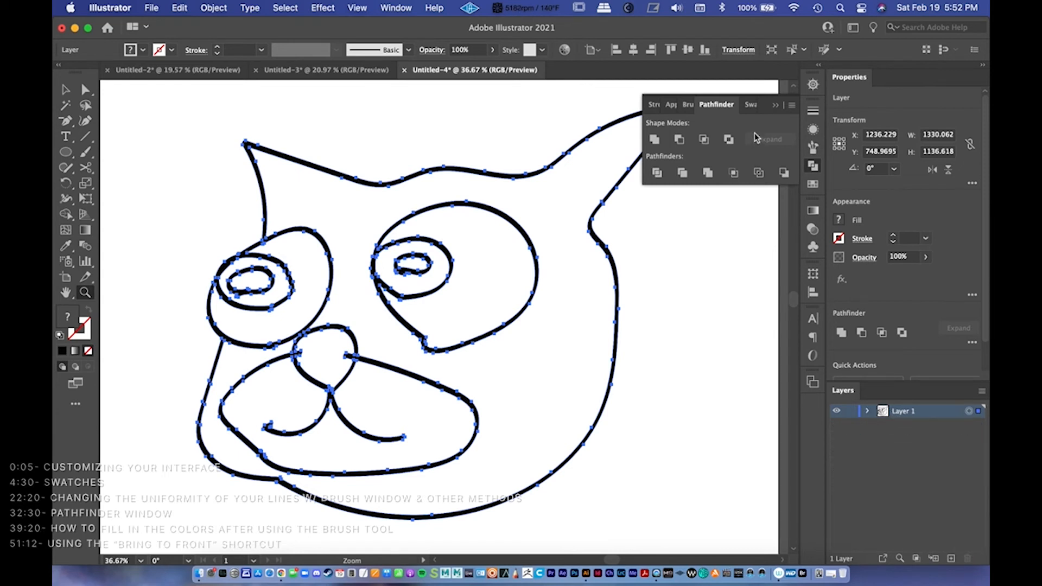
{"action": "left_click", "coordinate": [775, 105]}
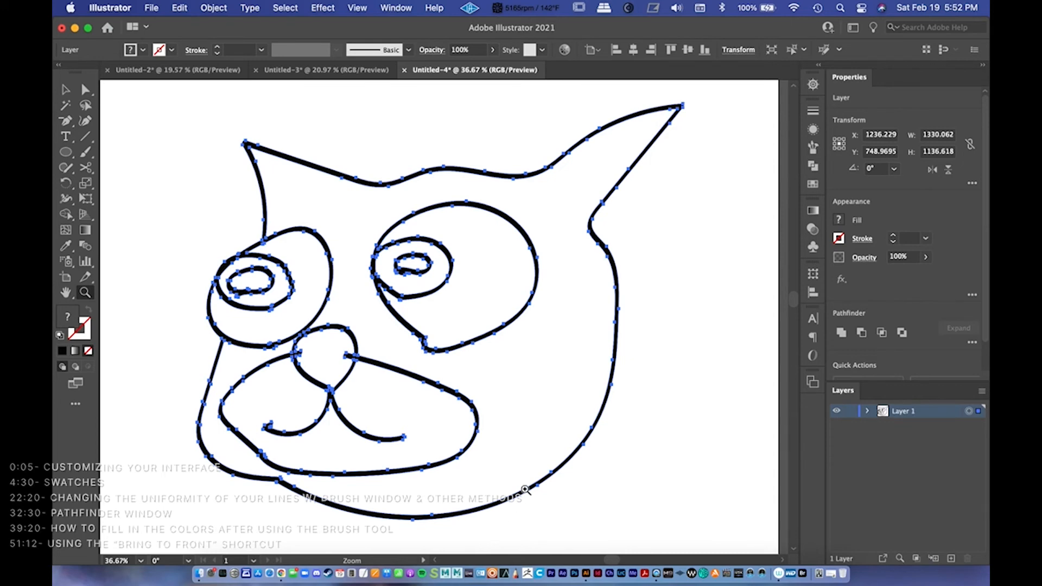
Step: Clear the selection to view the merged cat drawing, and reselect all artwork on Layer 1
{"action": "key", "text": "v"}
{"action": "left_click", "coordinate": [689, 404]}
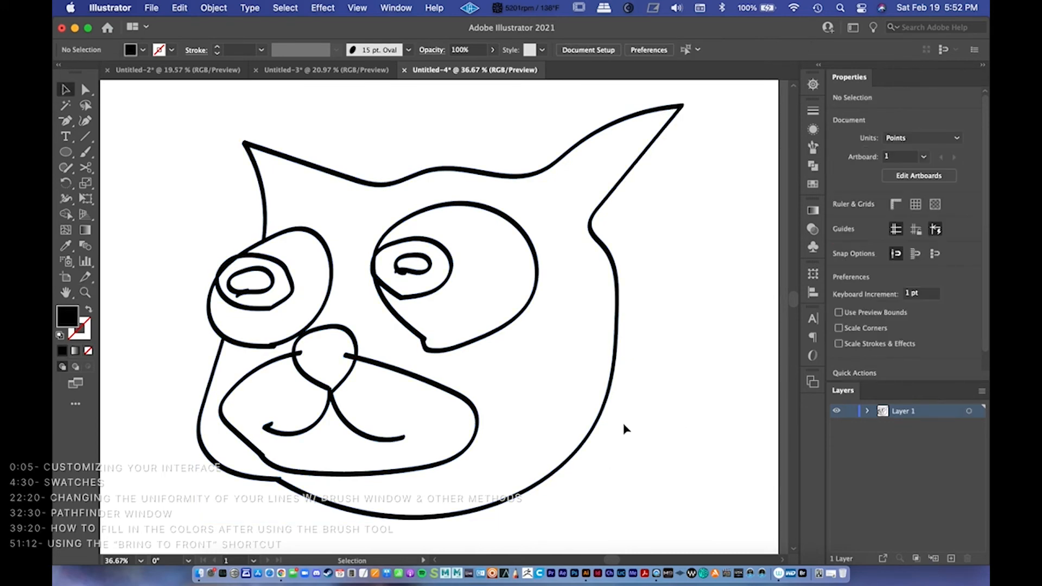
{"action": "key", "text": "z"}
{"action": "left_click_drag", "start_coordinate": [425, 325], "coordinate": [484, 357]}
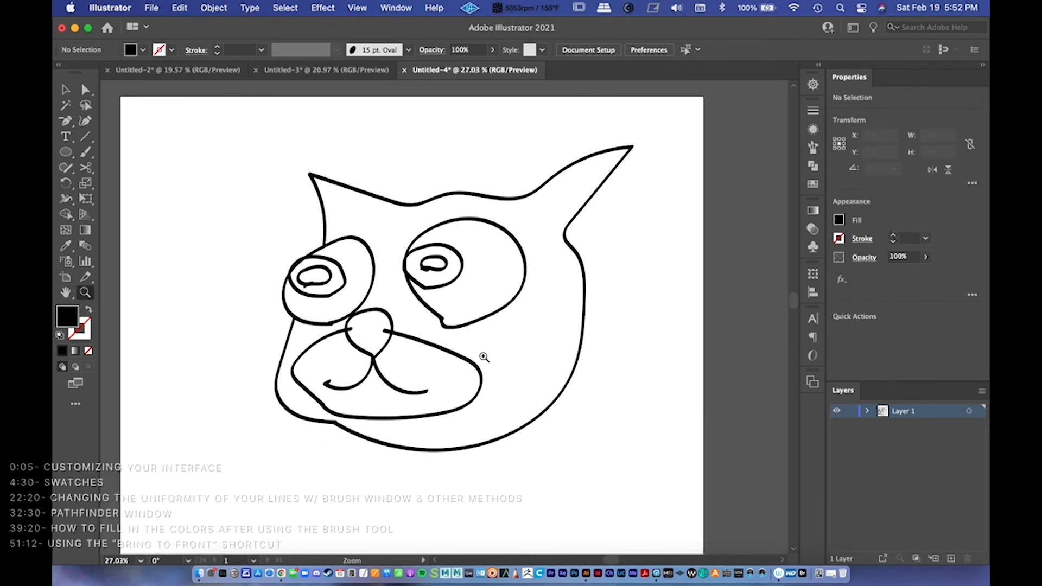
{"action": "key", "text": "v"}
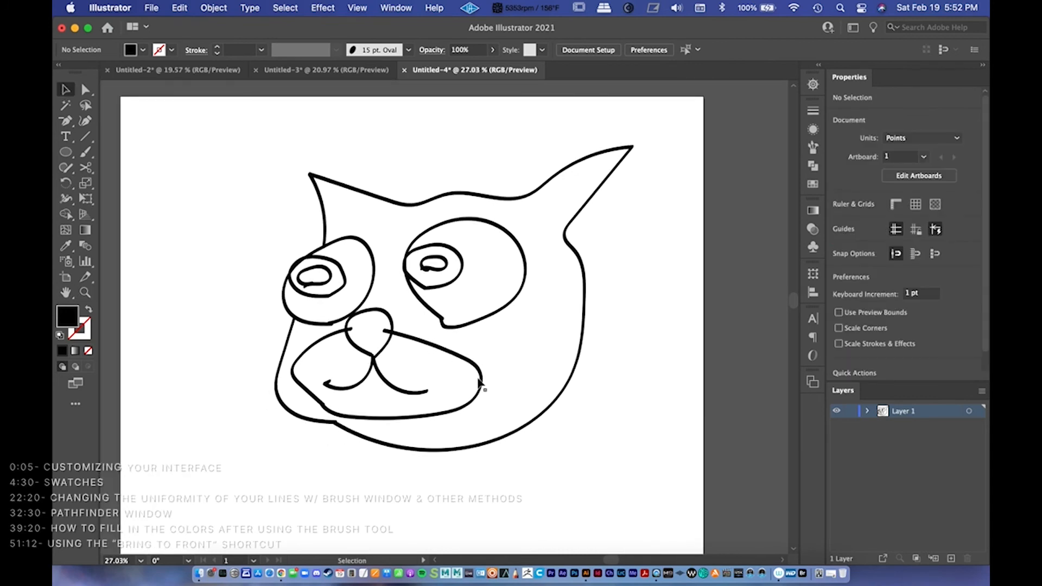
{"action": "left_click", "coordinate": [969, 413]}
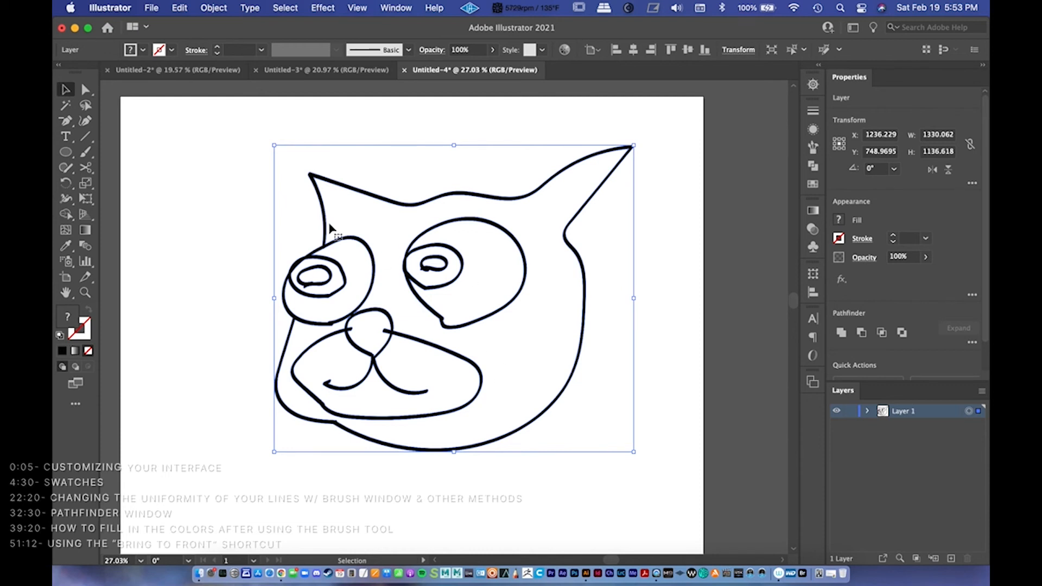
Step: Switch to Chrome, read step 4 about duplicating the line shape, and return to Illustrator
{"action": "left_click", "coordinate": [281, 574]}
{"action": "left_click_drag", "start_coordinate": [174, 374], "coordinate": [819, 384]}
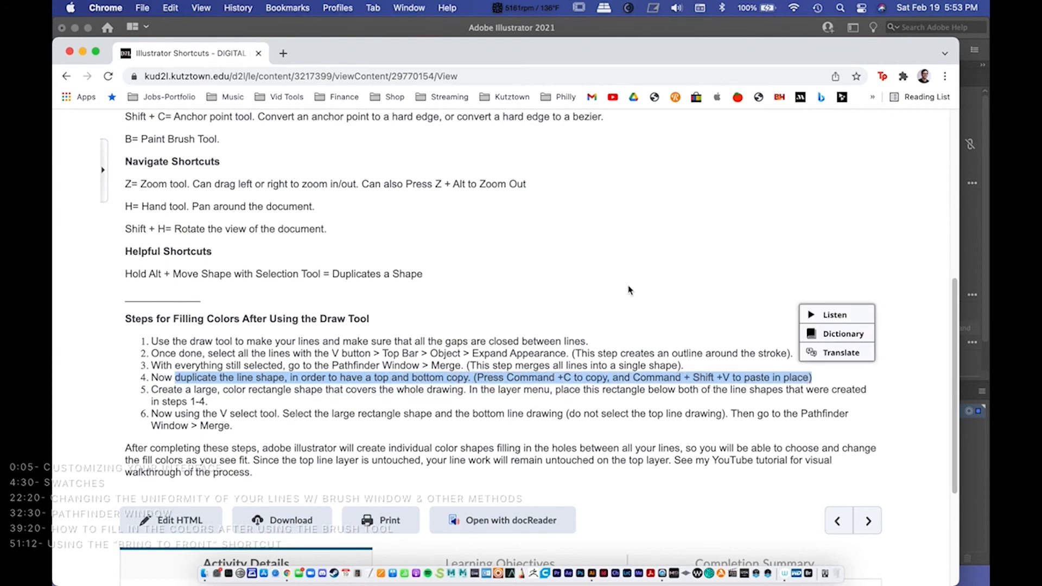
{"action": "left_click", "coordinate": [82, 51]}
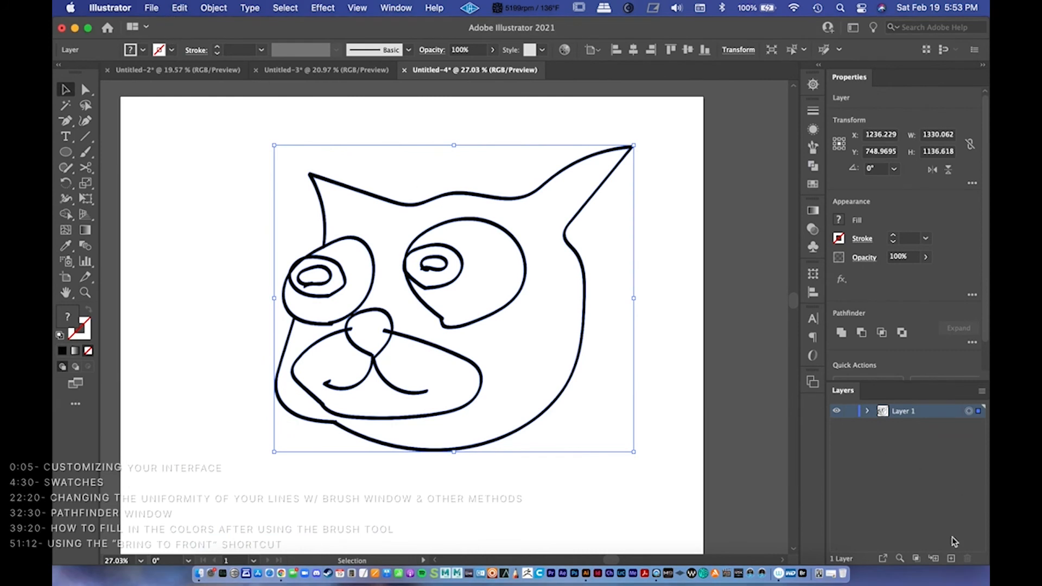
Step: Add a new layer above Layer 1 and paste a copy of the merged cat lines in front on it
{"action": "left_click", "coordinate": [952, 559]}
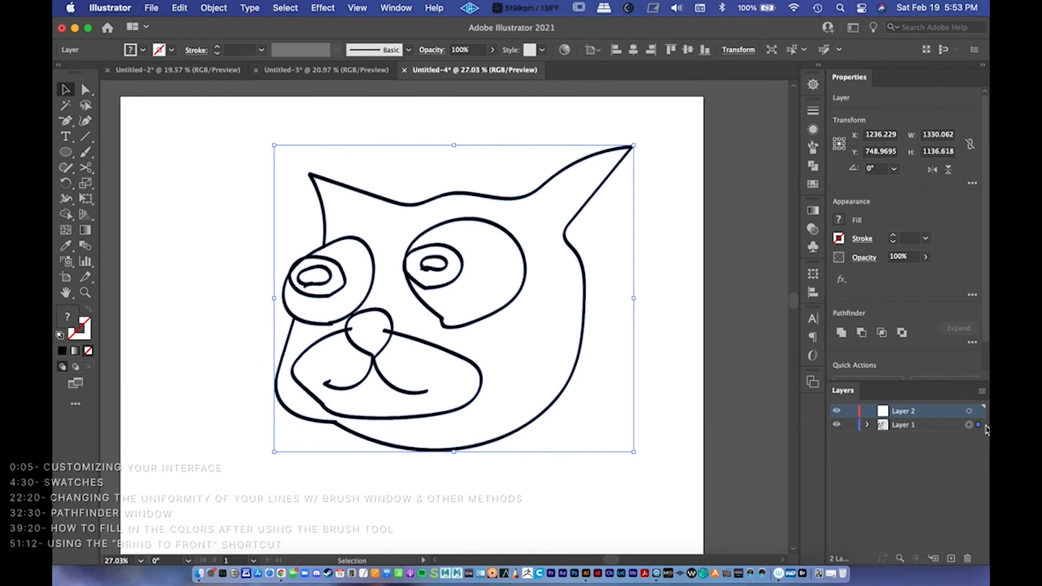
{"action": "left_click", "coordinate": [967, 428]}
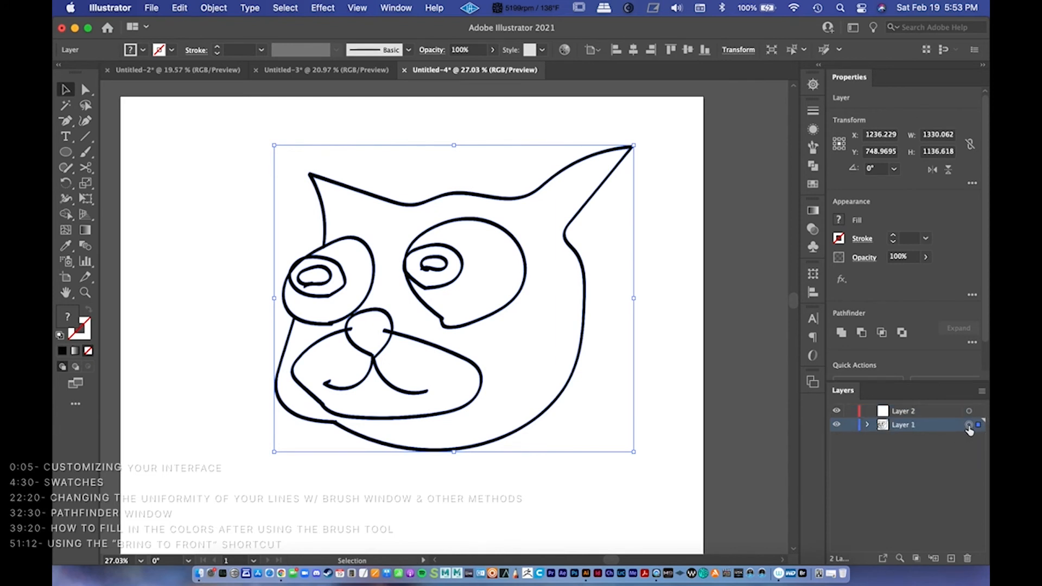
{"action": "left_click", "coordinate": [176, 8]}
{"action": "mouse_move", "coordinate": [180, 7]}
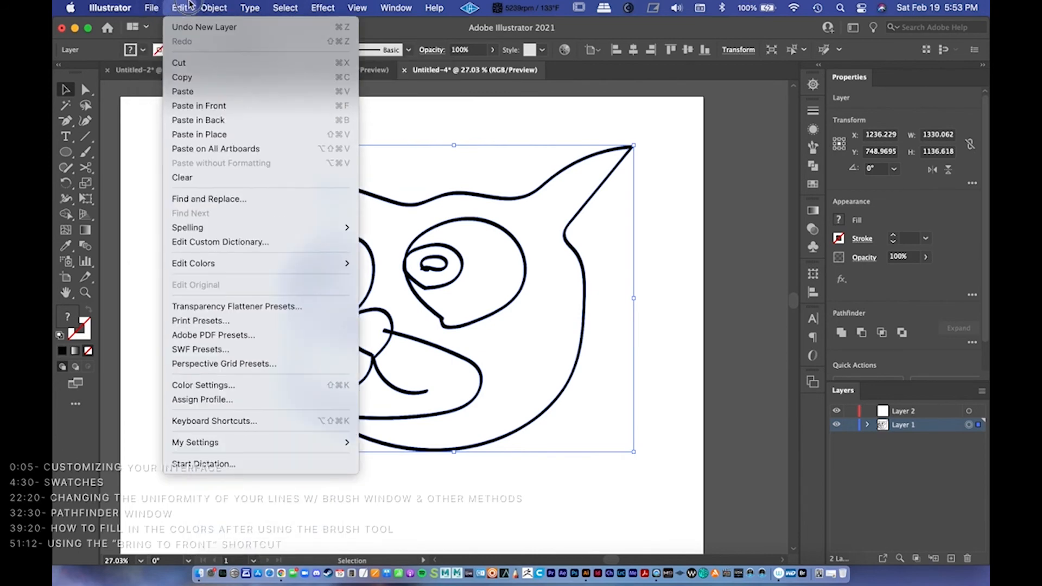
{"action": "left_click", "coordinate": [186, 79]}
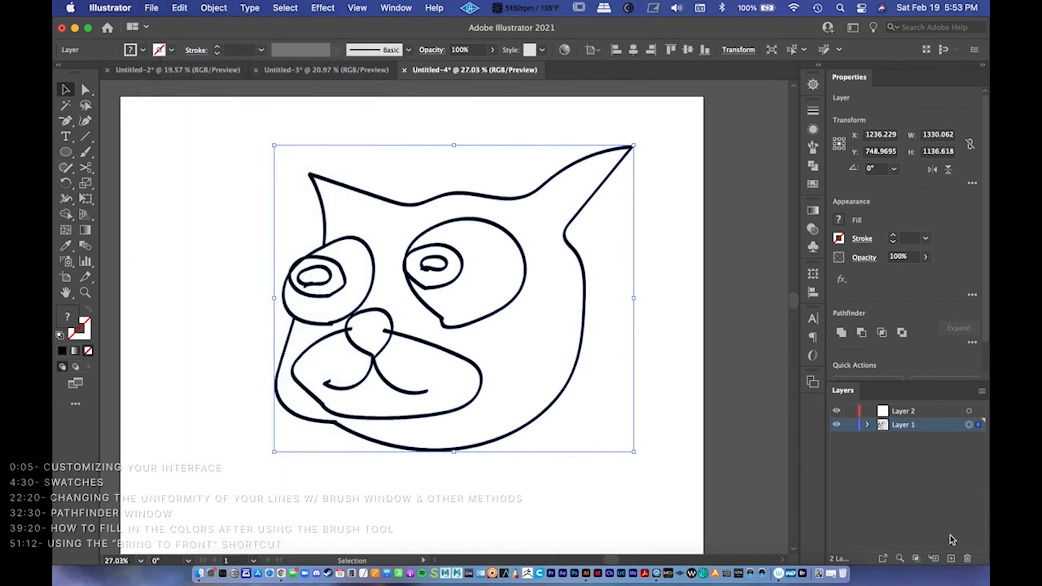
{"action": "left_click", "coordinate": [968, 411]}
{"action": "left_click", "coordinate": [921, 412]}
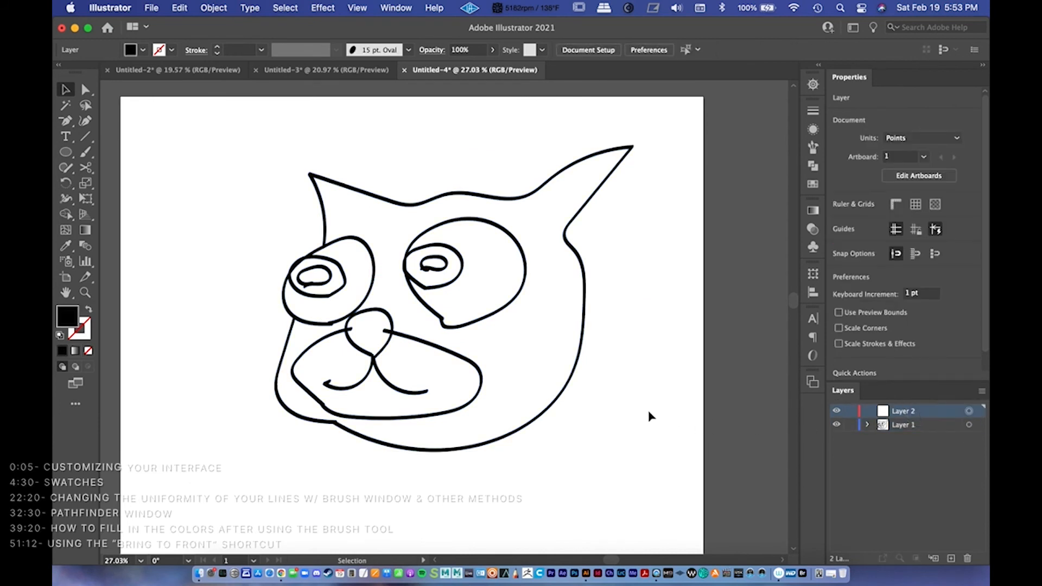
{"action": "key", "text": "super+f"}
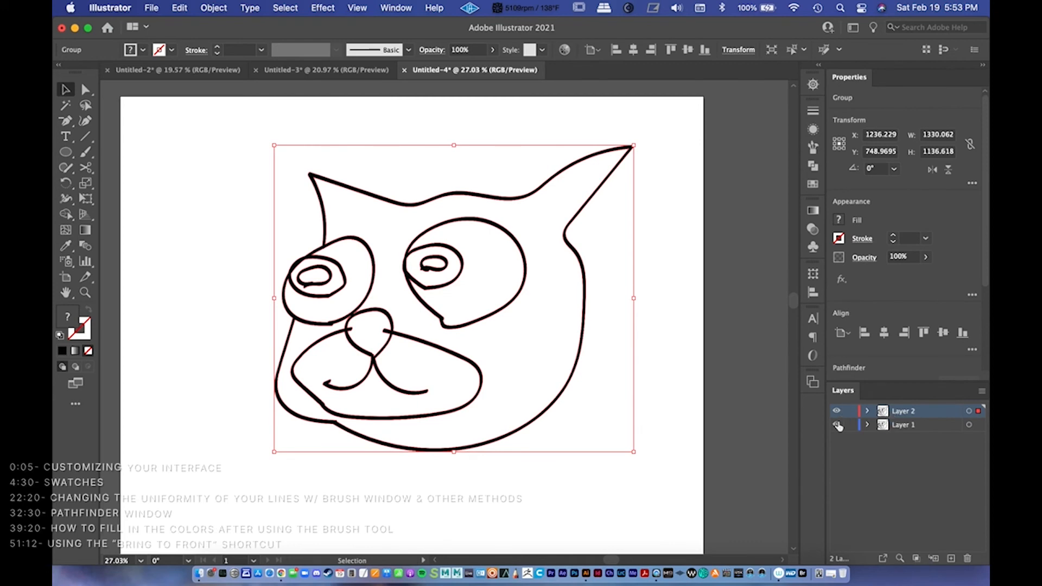
Step: Check both line copies by toggling their visibility, lock and hide Layer 2, and select the artwork on Layer 1
{"action": "left_click", "coordinate": [836, 412]}
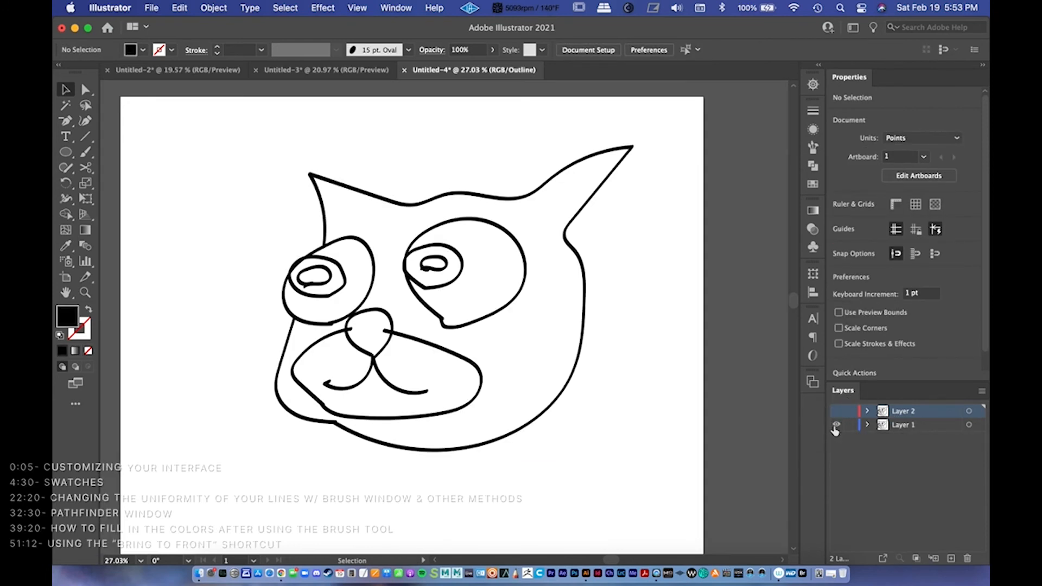
{"action": "left_click", "coordinate": [836, 425]}
{"action": "left_click", "coordinate": [850, 412]}
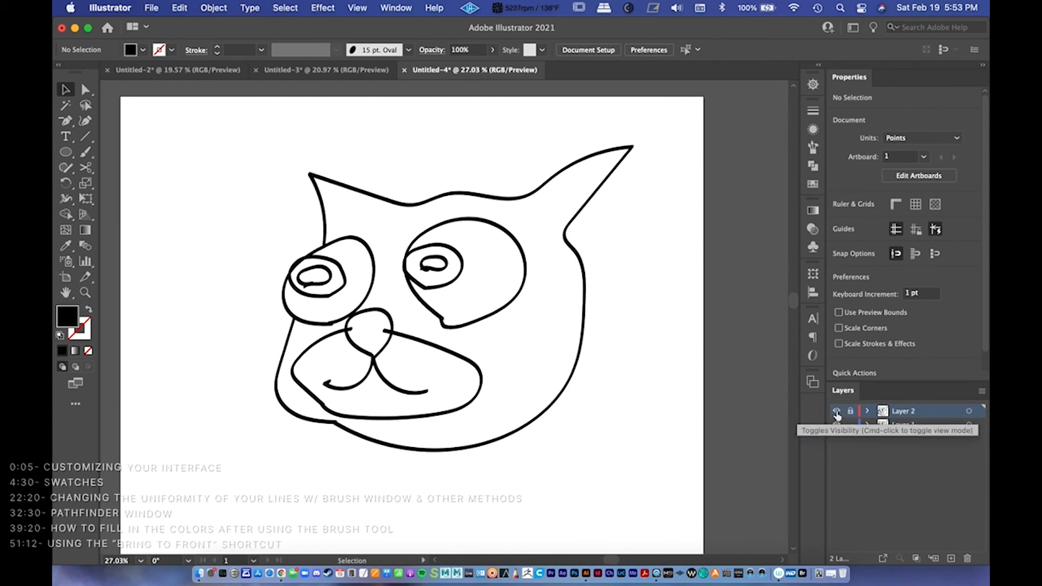
{"action": "left_click", "coordinate": [836, 412]}
{"action": "left_click", "coordinate": [924, 426]}
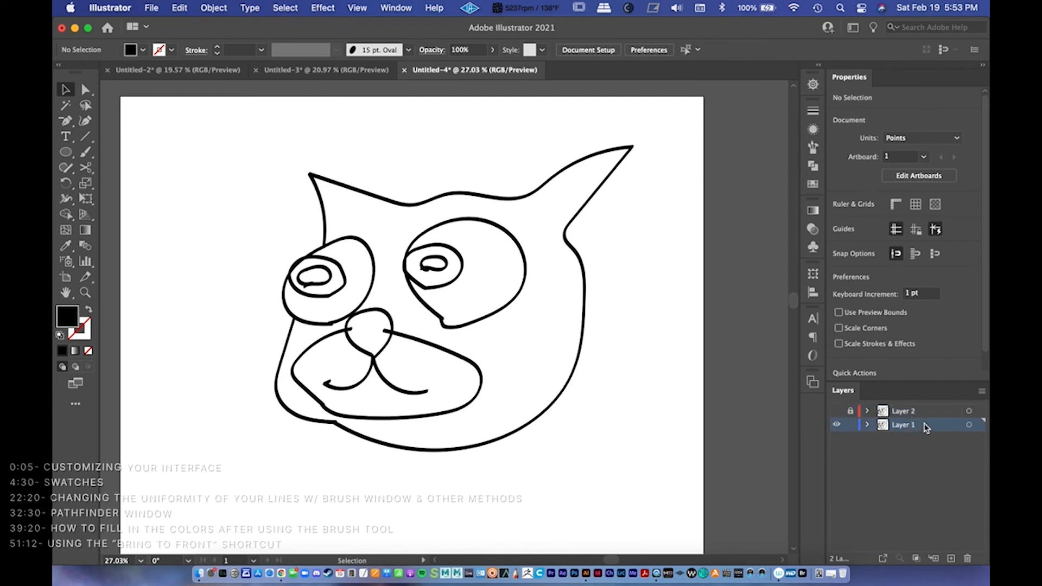
{"action": "left_click", "coordinate": [969, 426]}
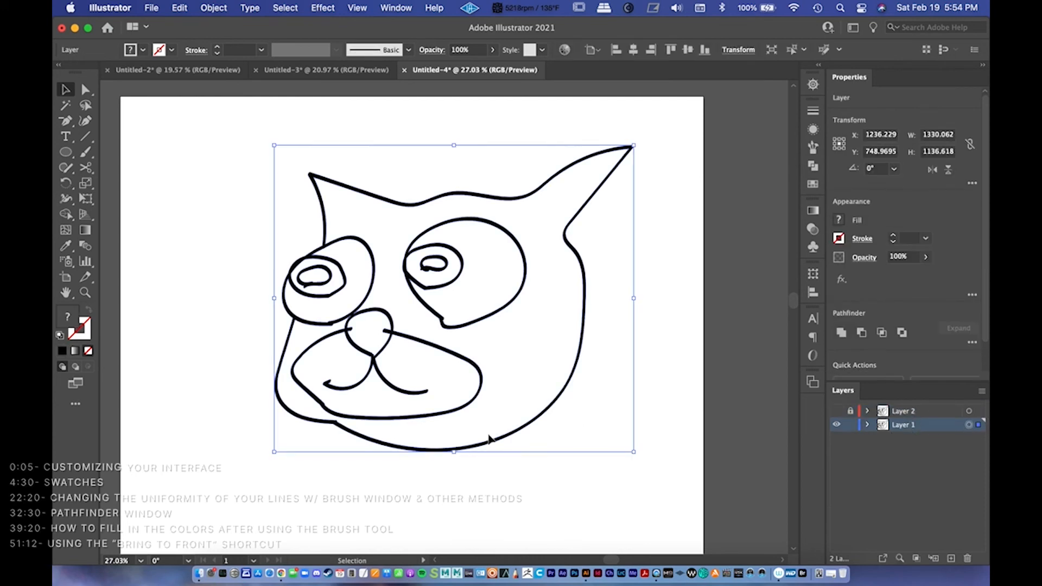
{"action": "scroll", "coordinate": [585, 419], "scroll_direction": "right", "scroll_amount": 1}
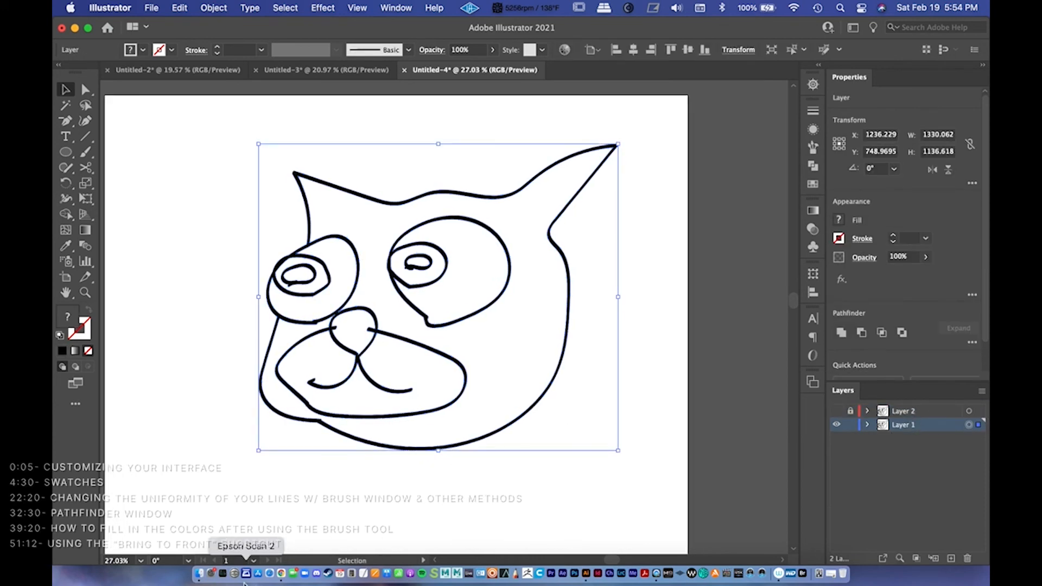
Step: Switch to Chrome, read step 5 about the large color rectangle below the lines, and return to Illustrator
{"action": "left_click", "coordinate": [282, 576]}
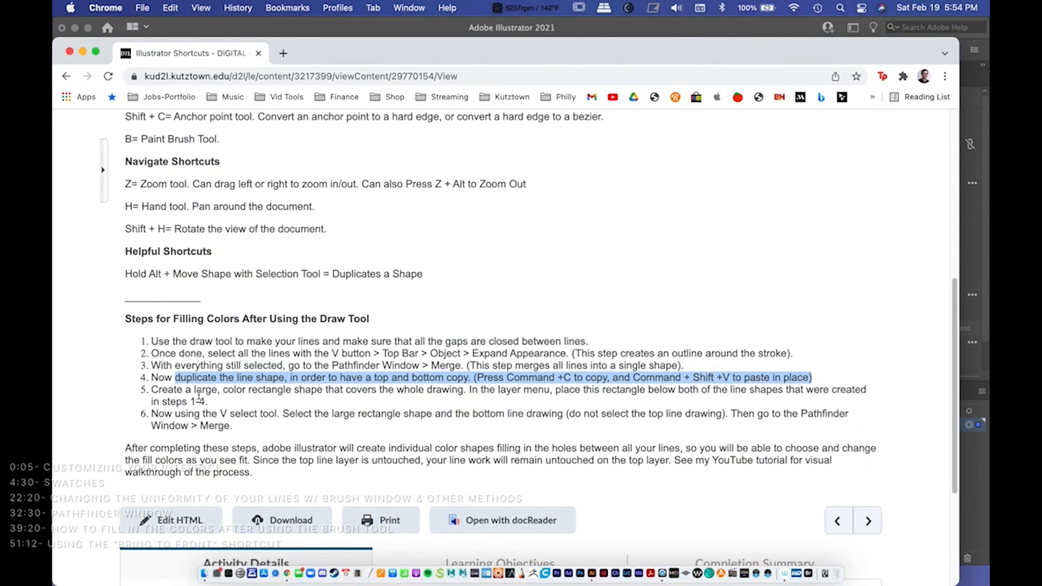
{"action": "left_click_drag", "start_coordinate": [189, 391], "coordinate": [717, 406]}
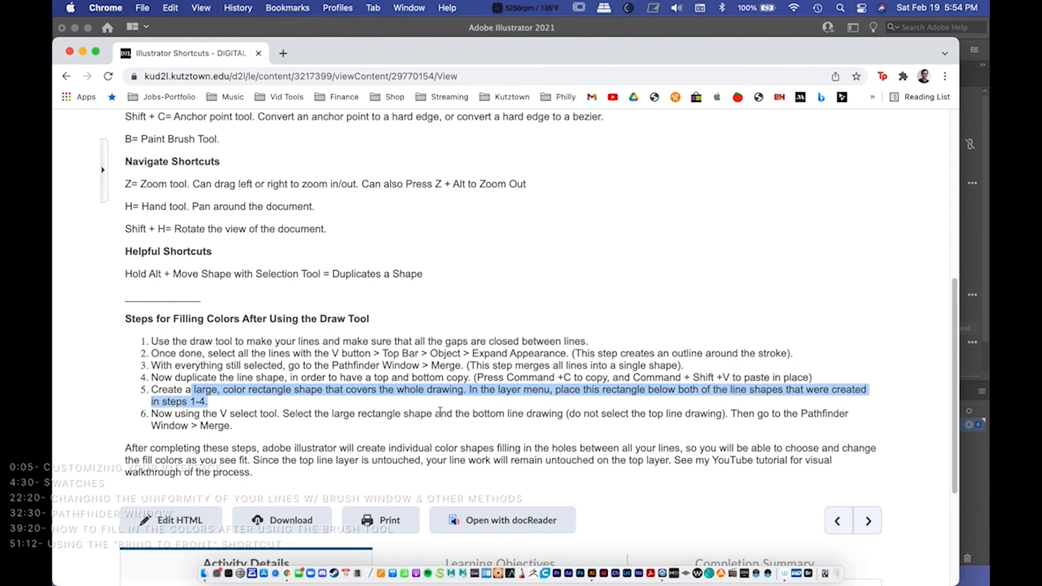
{"action": "left_click", "coordinate": [82, 52]}
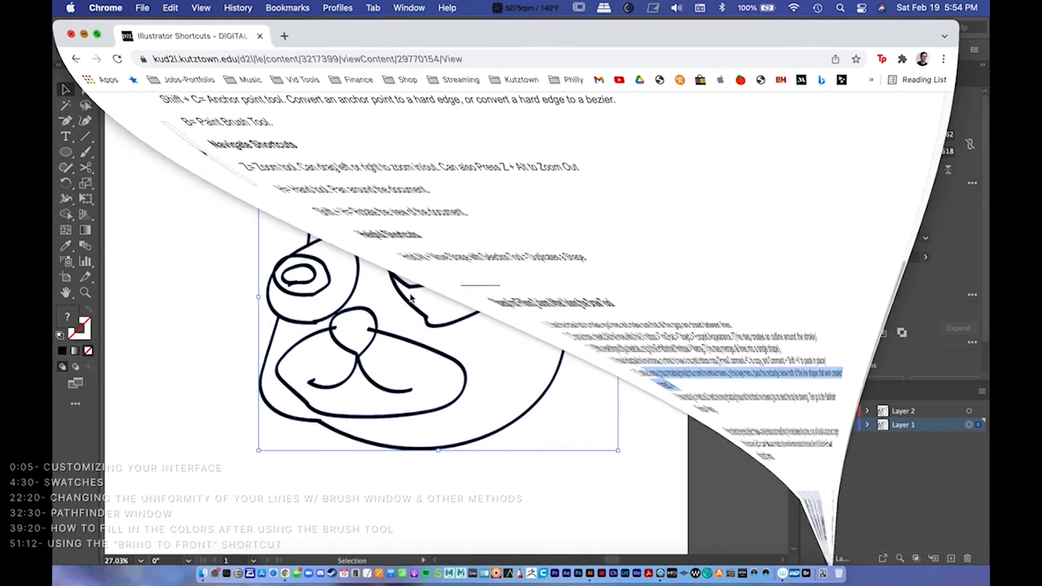
Step: Add a new layer between Layer 2 and Layer 1 and target it
{"action": "left_click", "coordinate": [433, 328]}
{"action": "left_click", "coordinate": [71, 89]}
{"action": "key", "text": "z"}
{"action": "left_click", "coordinate": [624, 343], "text": "alt"}
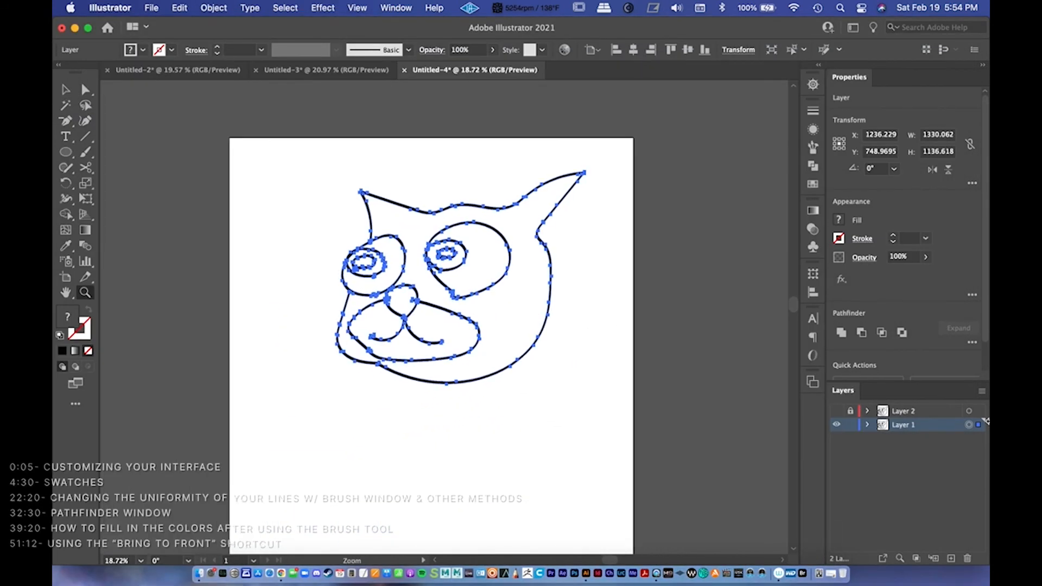
{"action": "left_click", "coordinate": [951, 557]}
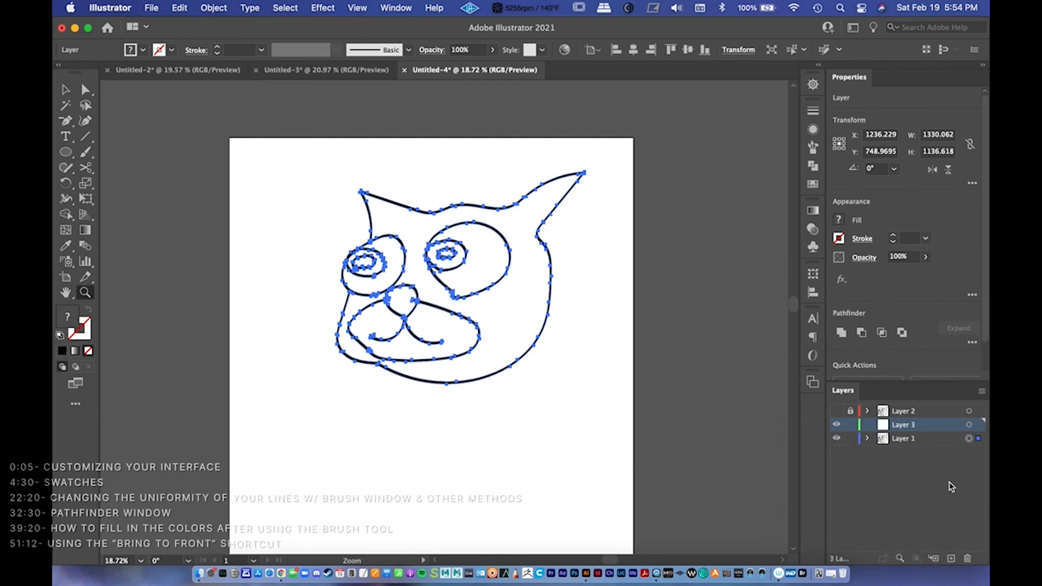
{"action": "left_click", "coordinate": [968, 424]}
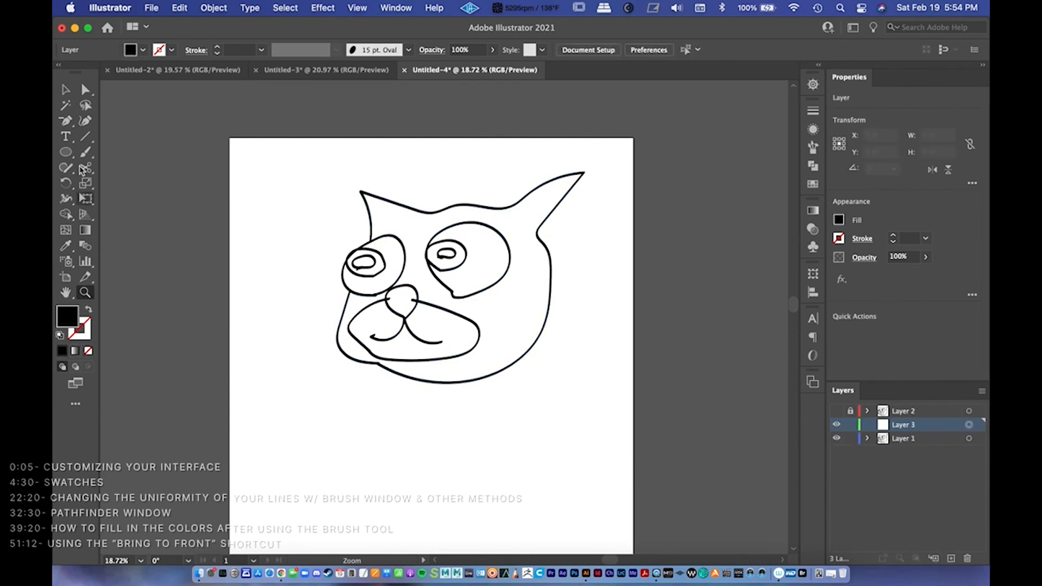
Step: Draw a rectangle about 2057 by 1796 pt on Layer 3, covering the whole cat drawing
{"action": "left_click", "coordinate": [68, 152]}
{"action": "left_click_drag", "start_coordinate": [68, 154], "coordinate": [136, 149]}
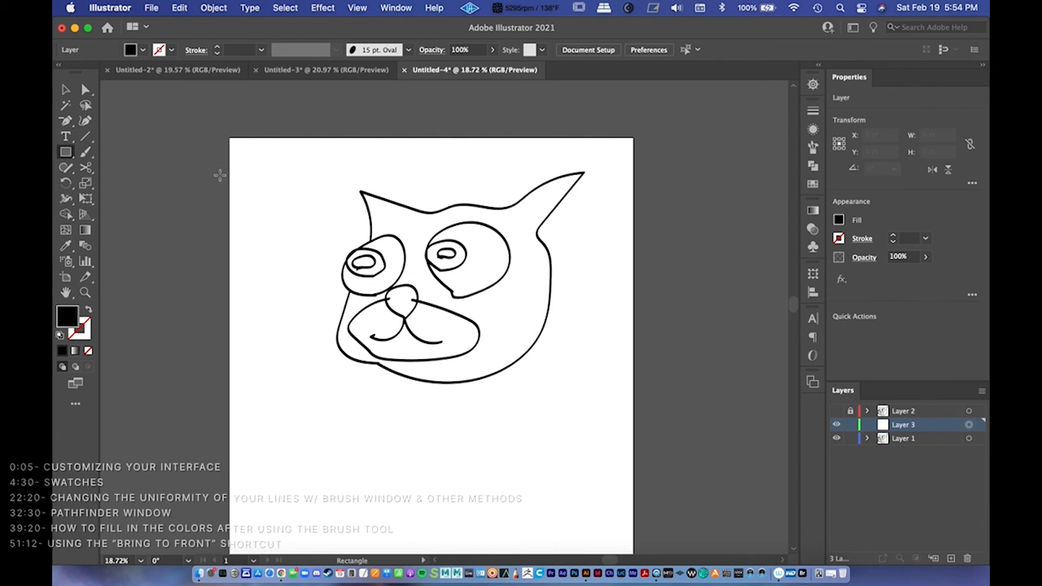
{"action": "mouse_move", "coordinate": [245, 143]}
{"action": "left_mouse_down"}
{"action": "mouse_move", "coordinate": [658, 488]}
{"action": "mouse_move", "coordinate": [629, 478]}
{"action": "left_mouse_up"}
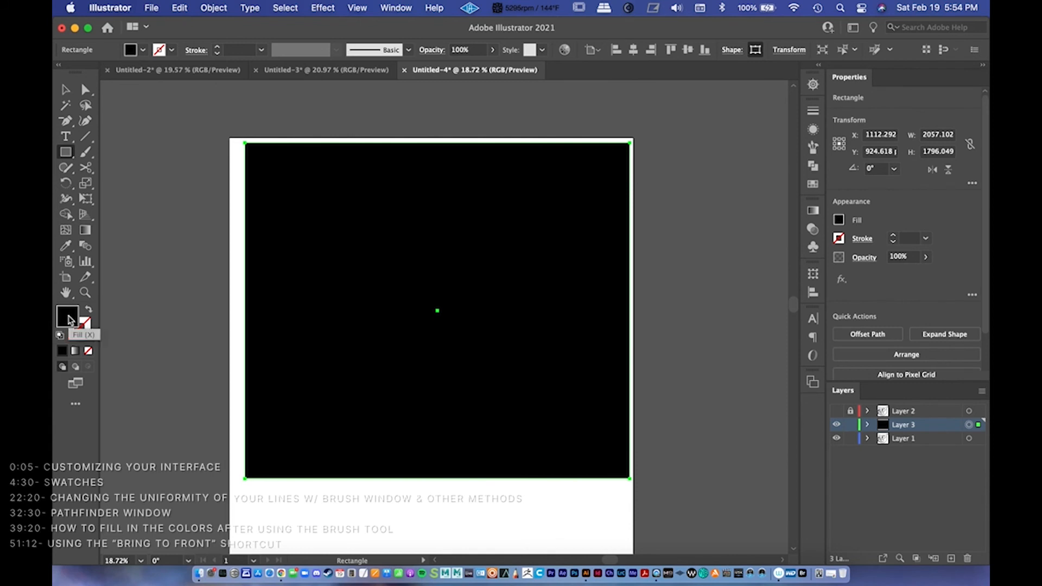
Step: Fill the rectangle with a bright yellow
{"action": "double_click", "coordinate": [69, 318]}
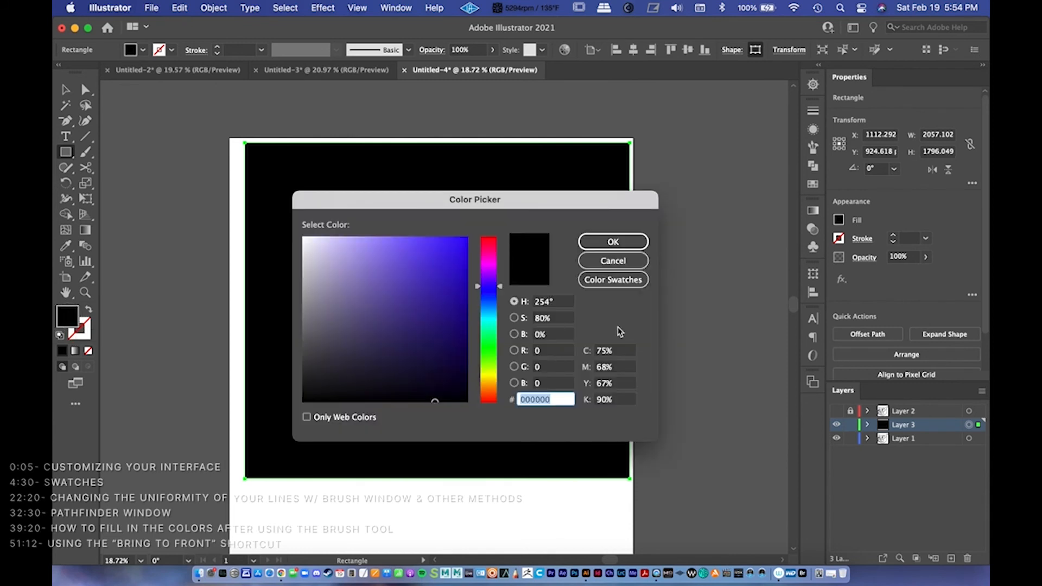
{"action": "left_click", "coordinate": [488, 378]}
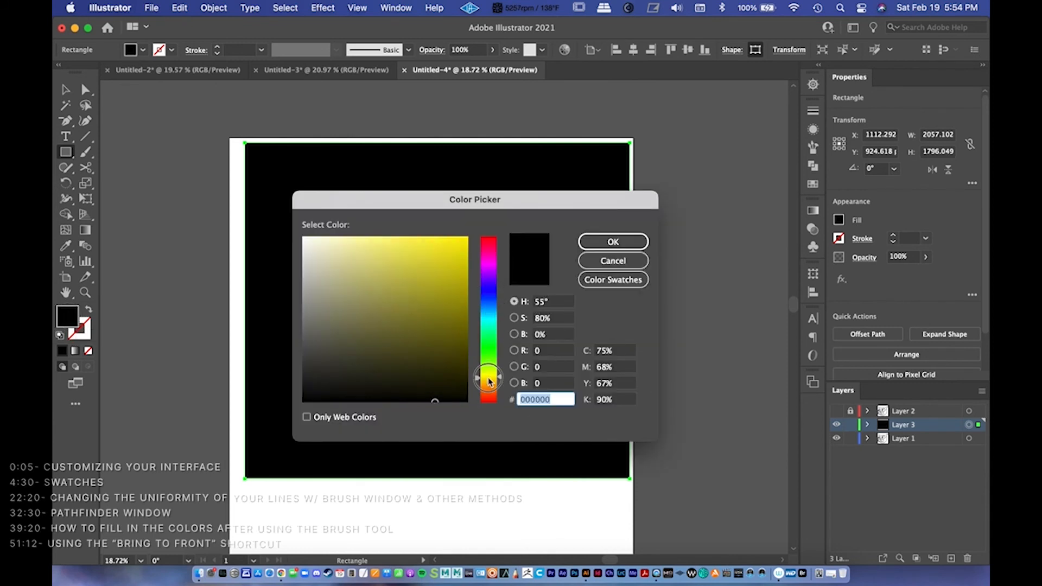
{"action": "left_click", "coordinate": [423, 263]}
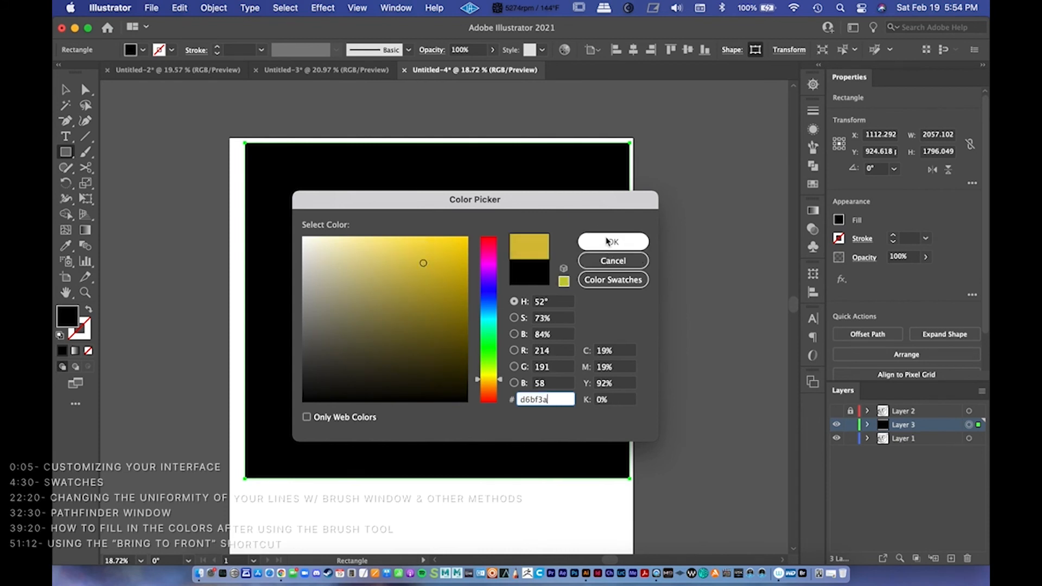
{"action": "left_click", "coordinate": [427, 241]}
{"action": "mouse_move", "coordinate": [476, 367]}
{"action": "left_mouse_down"}
{"action": "mouse_move", "coordinate": [483, 387]}
{"action": "mouse_move", "coordinate": [484, 374]}
{"action": "left_mouse_up"}
{"action": "left_click", "coordinate": [630, 250]}
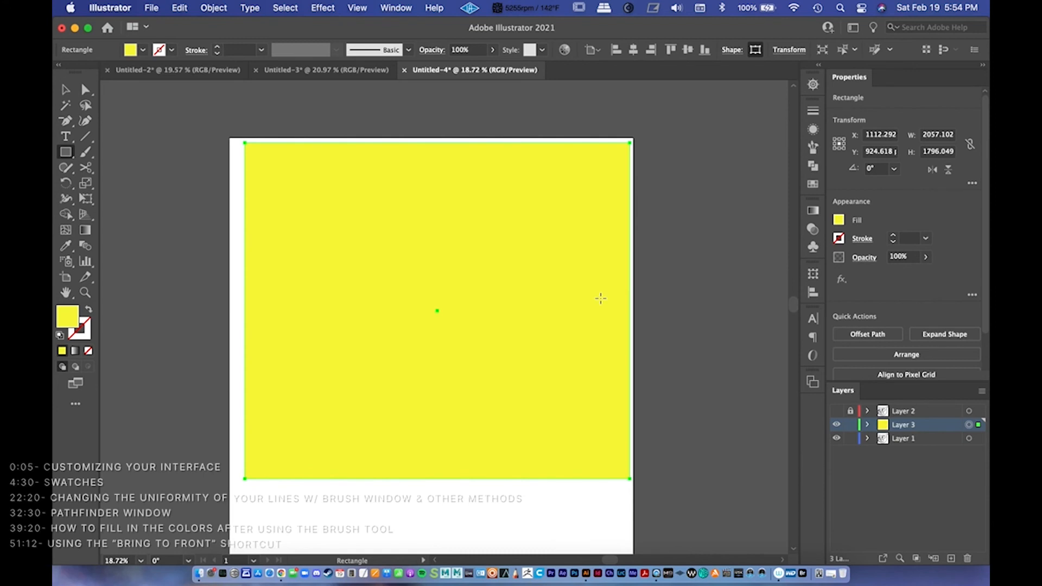
Step: Change the rectangle's fill to a muted olive yellow
{"action": "double_click", "coordinate": [62, 325]}
{"action": "left_click_drag", "start_coordinate": [412, 279], "coordinate": [373, 268]}
{"action": "left_click", "coordinate": [610, 240]}
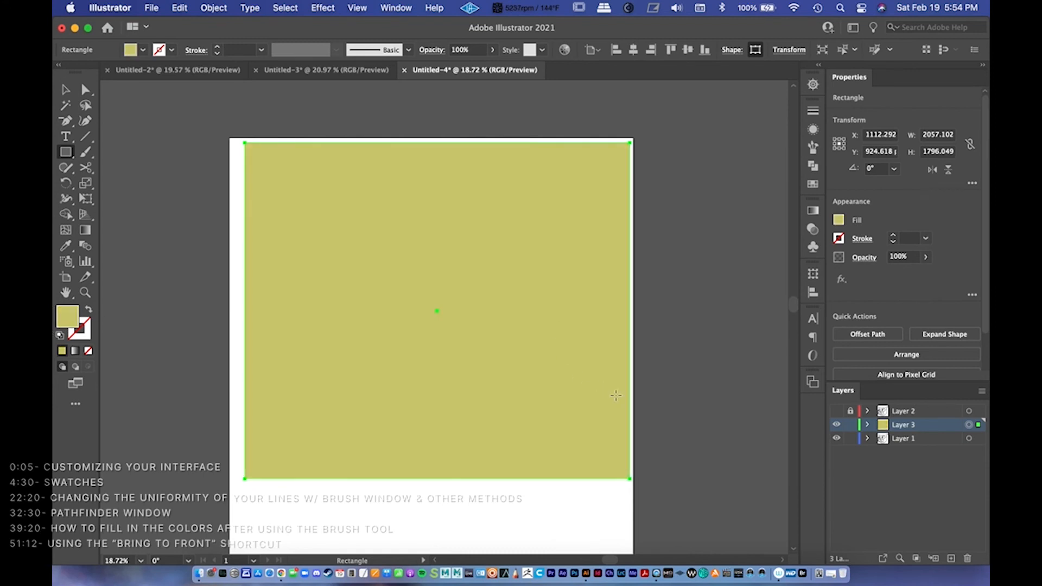
Step: Move Layer 3 with the color rectangle below Layer 1 and select the artwork on both layers
{"action": "key", "text": "v"}
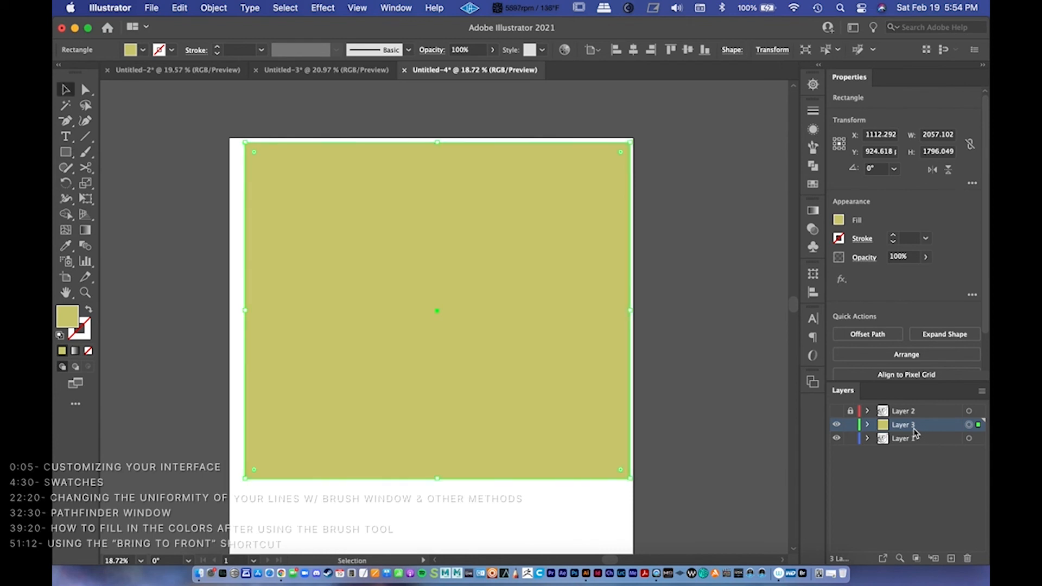
{"action": "left_click_drag", "start_coordinate": [910, 432], "coordinate": [911, 445]}
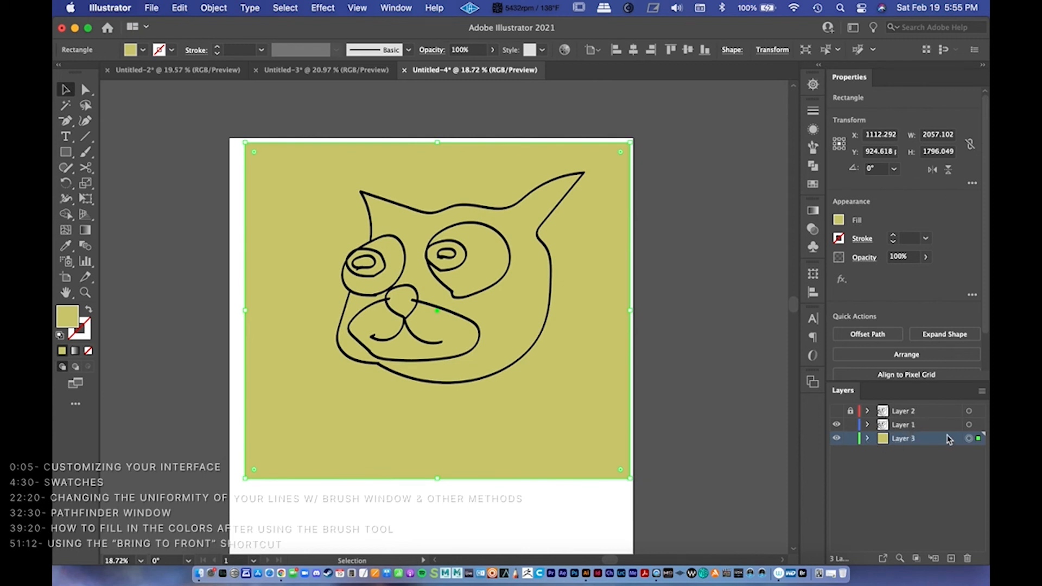
{"action": "left_click", "coordinate": [968, 425]}
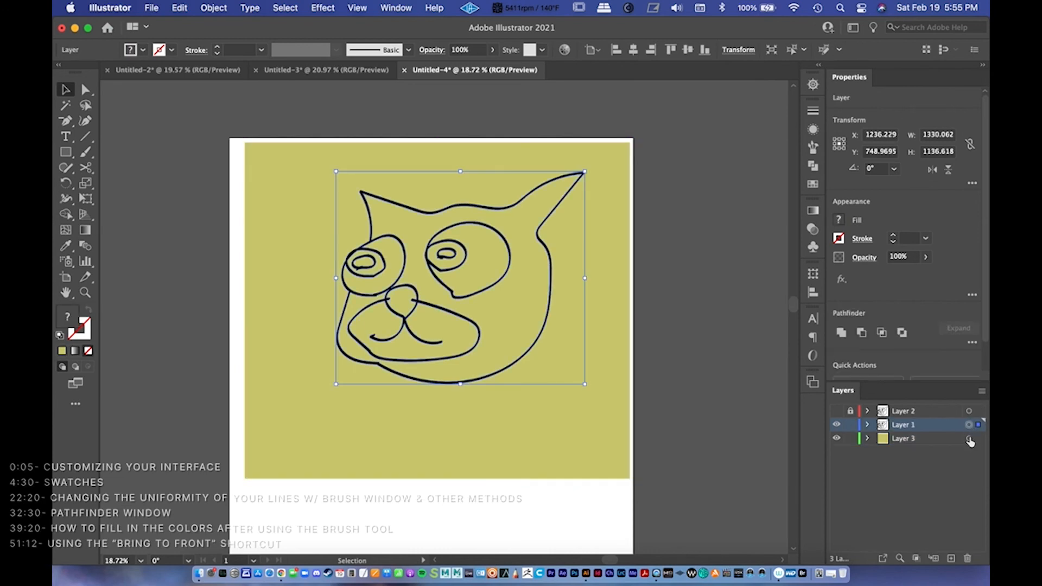
{"action": "left_click", "coordinate": [969, 438], "text": "shift"}
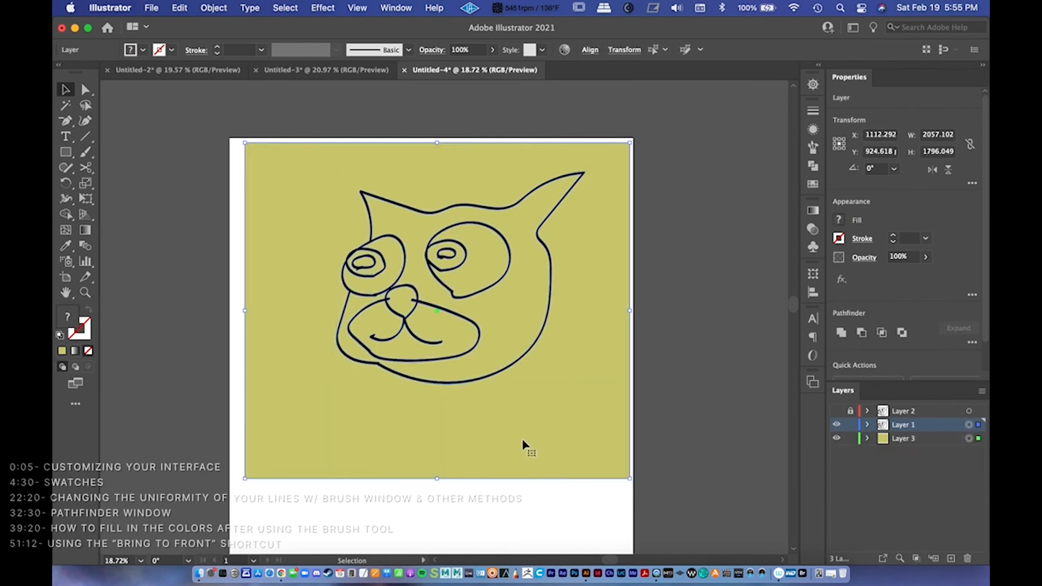
Step: Switch to Chrome, read step 6 about selecting the rectangle with the bottom line drawing, and return to Illustrator
{"action": "left_click", "coordinate": [281, 574]}
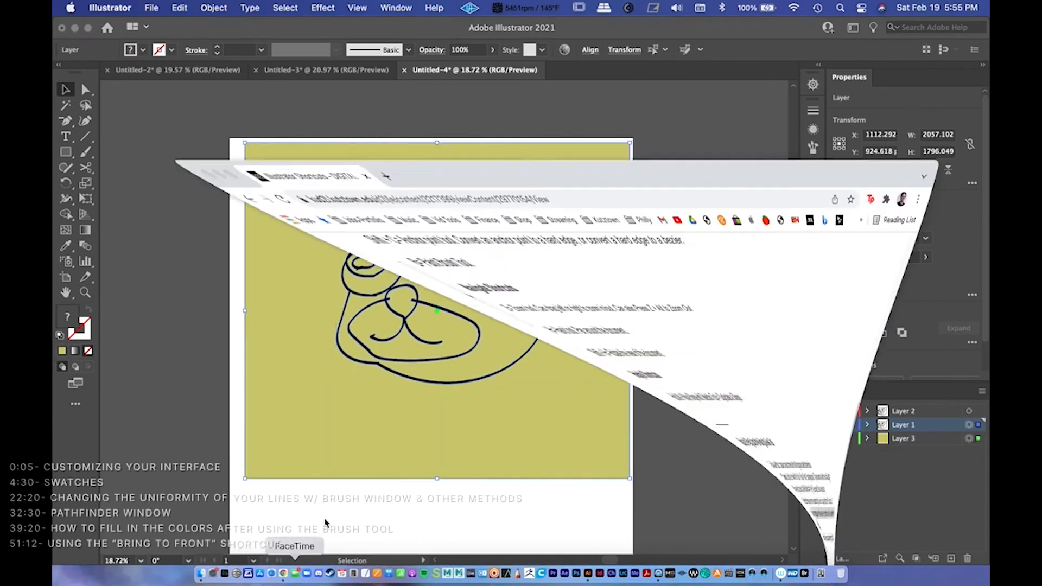
{"action": "left_click_drag", "start_coordinate": [204, 414], "coordinate": [470, 413]}
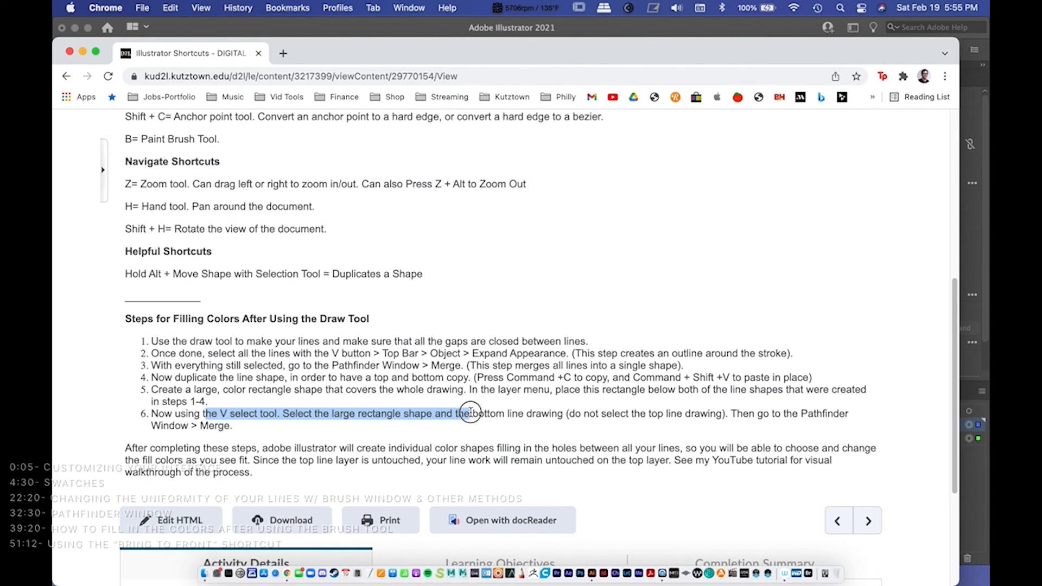
{"action": "left_click_drag", "start_coordinate": [470, 412], "coordinate": [471, 413]}
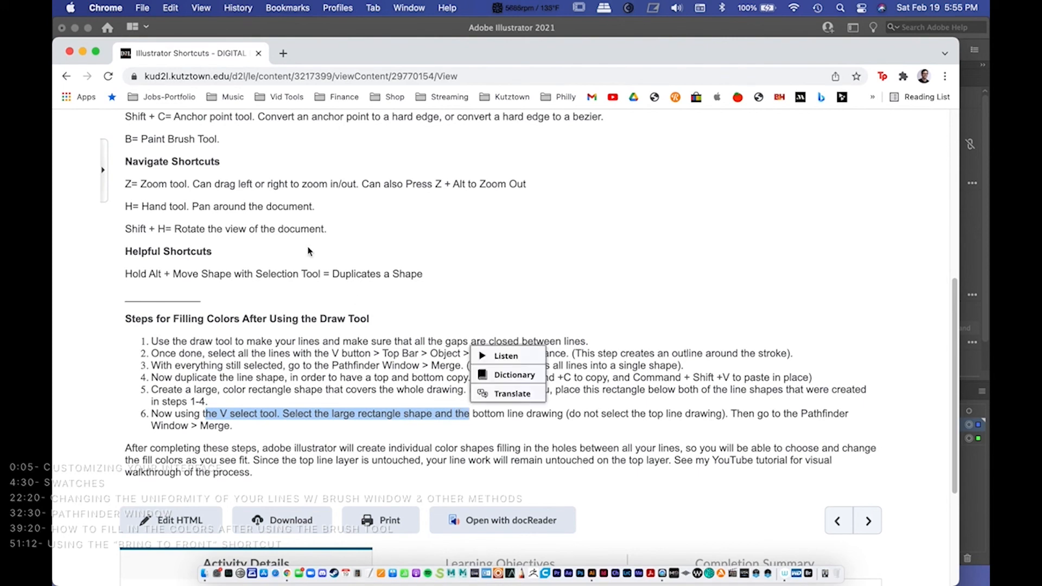
{"action": "left_click", "coordinate": [83, 52]}
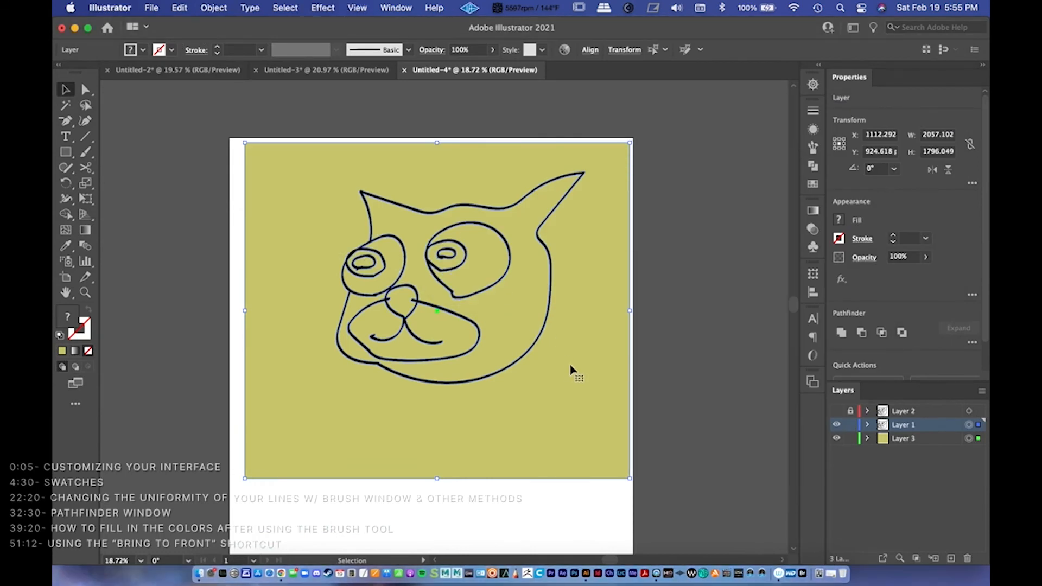
Step: Select Layer 1 and Layer 3 with their artwork and combine the lines and rectangle with the Pathfinder Merge operation
{"action": "left_click", "coordinate": [968, 424]}
{"action": "left_click", "coordinate": [968, 438]}
{"action": "left_click", "coordinate": [916, 440], "text": "shift"}
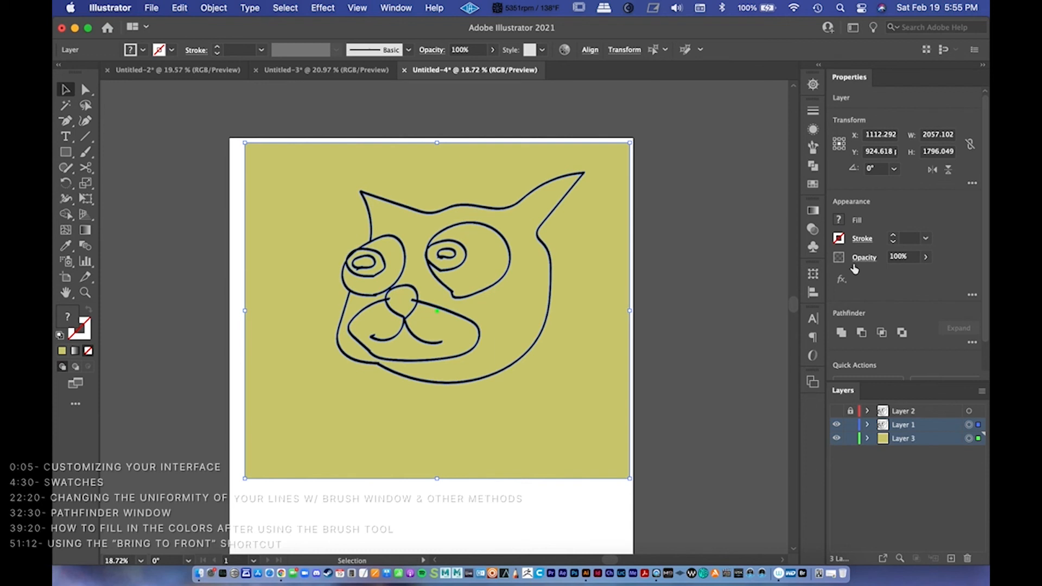
{"action": "left_click", "coordinate": [812, 166]}
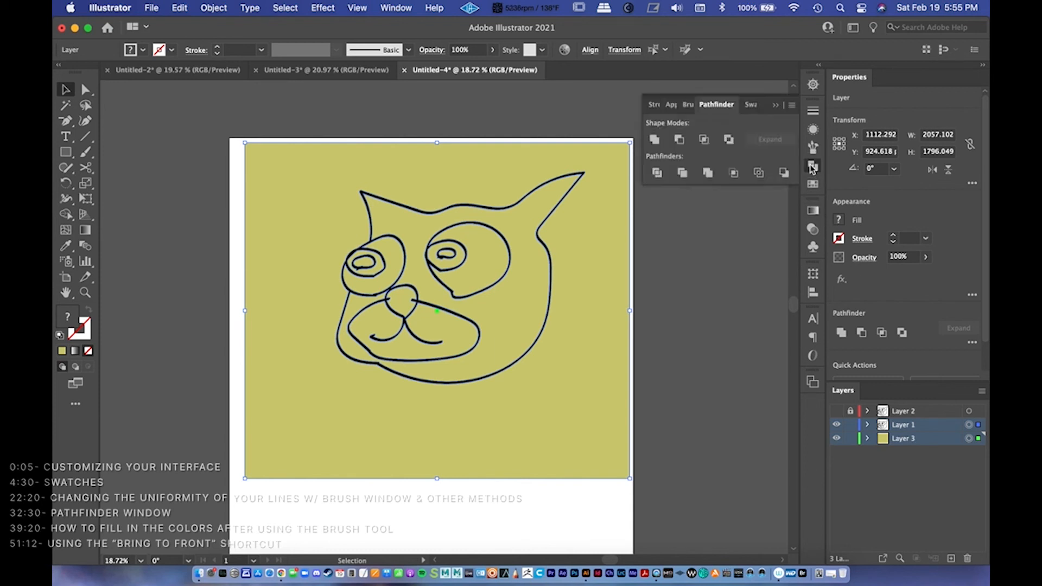
{"action": "left_click", "coordinate": [706, 173]}
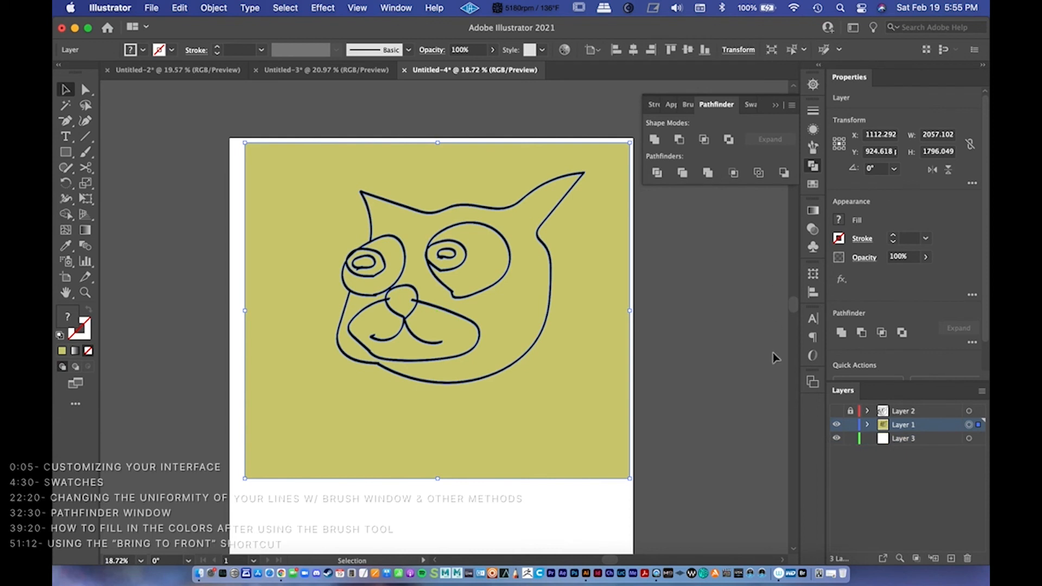
Step: Expand Layer 1's merged group, hide its four uppermost black line shapes, and deselect the artwork
{"action": "left_click", "coordinate": [868, 426]}
{"action": "left_click", "coordinate": [884, 438]}
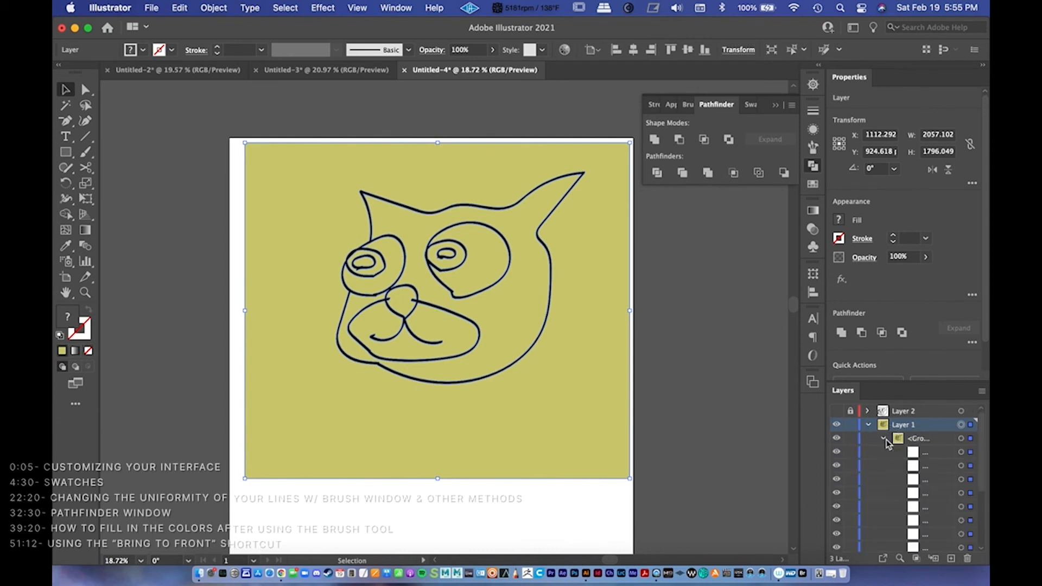
{"action": "scroll", "coordinate": [952, 475], "scroll_direction": "down", "scroll_amount": 5}
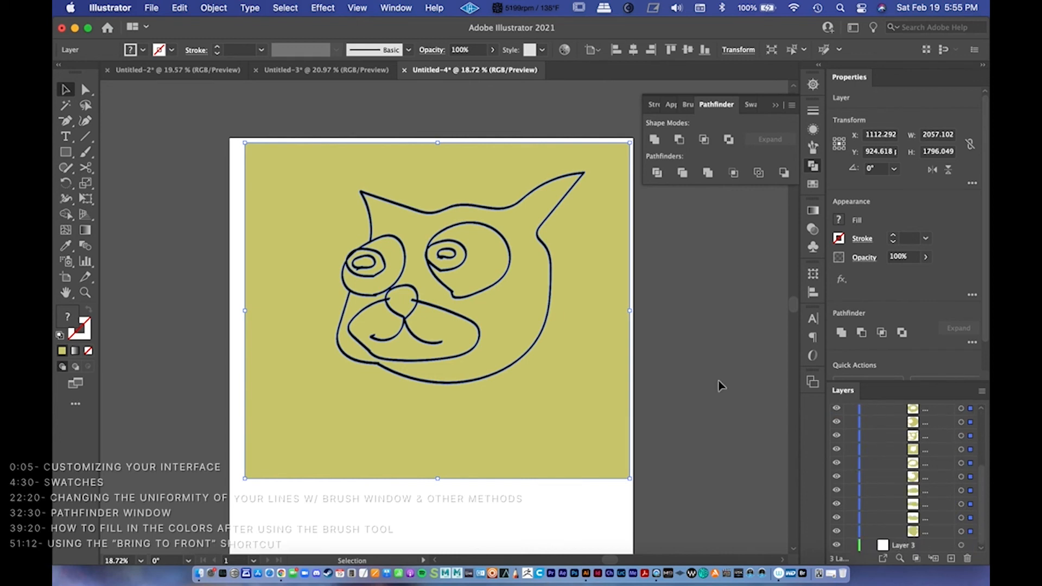
{"action": "scroll", "coordinate": [896, 446], "scroll_direction": "up", "scroll_amount": 4}
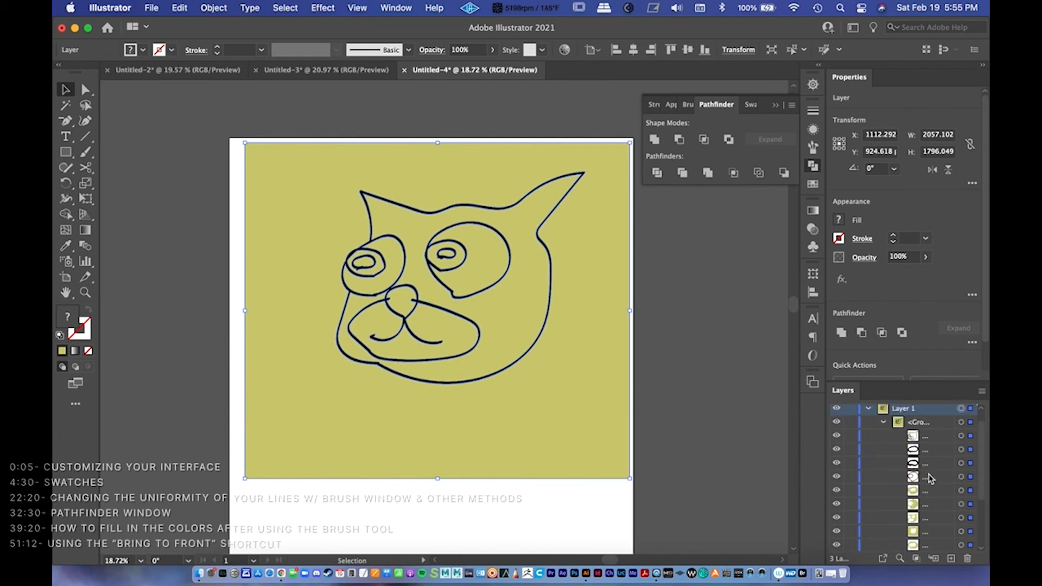
{"action": "left_click", "coordinate": [931, 478]}
{"action": "left_click", "coordinate": [934, 439], "text": "shift"}
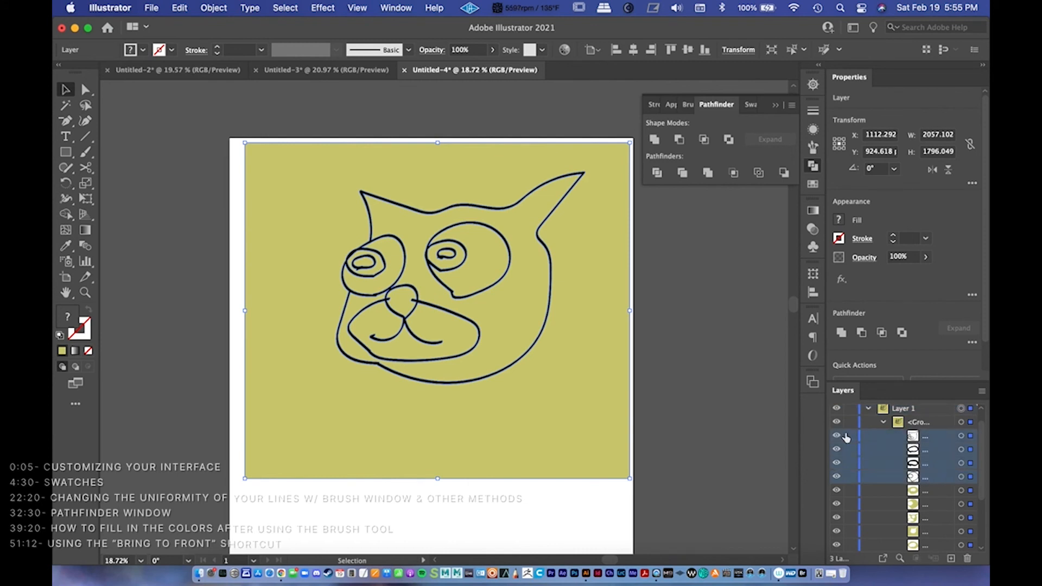
{"action": "left_click_drag", "start_coordinate": [842, 437], "coordinate": [836, 477]}
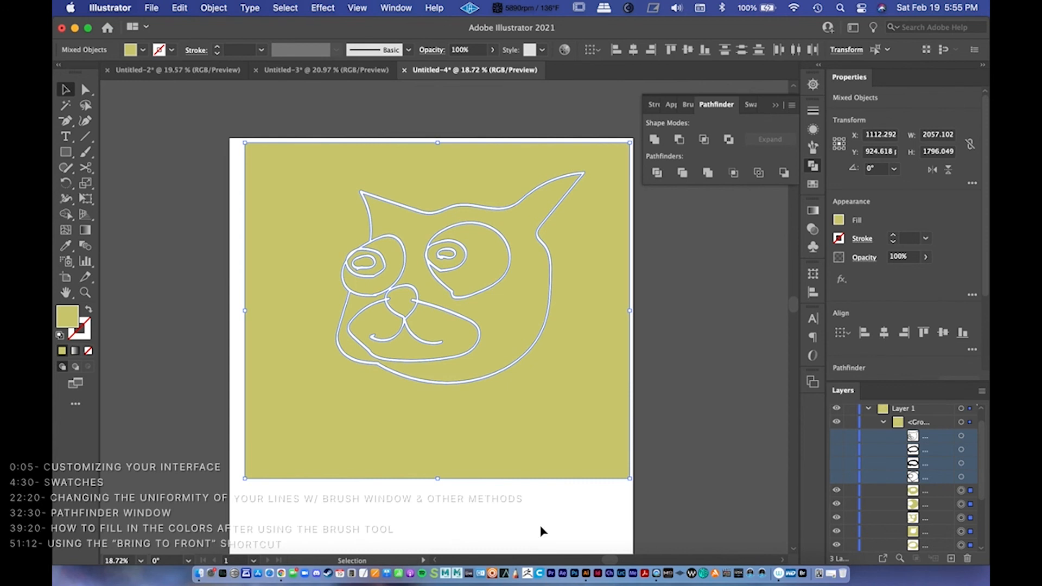
{"action": "left_click", "coordinate": [540, 482]}
{"action": "scroll", "coordinate": [541, 483], "scroll_direction": "right", "scroll_amount": 4}
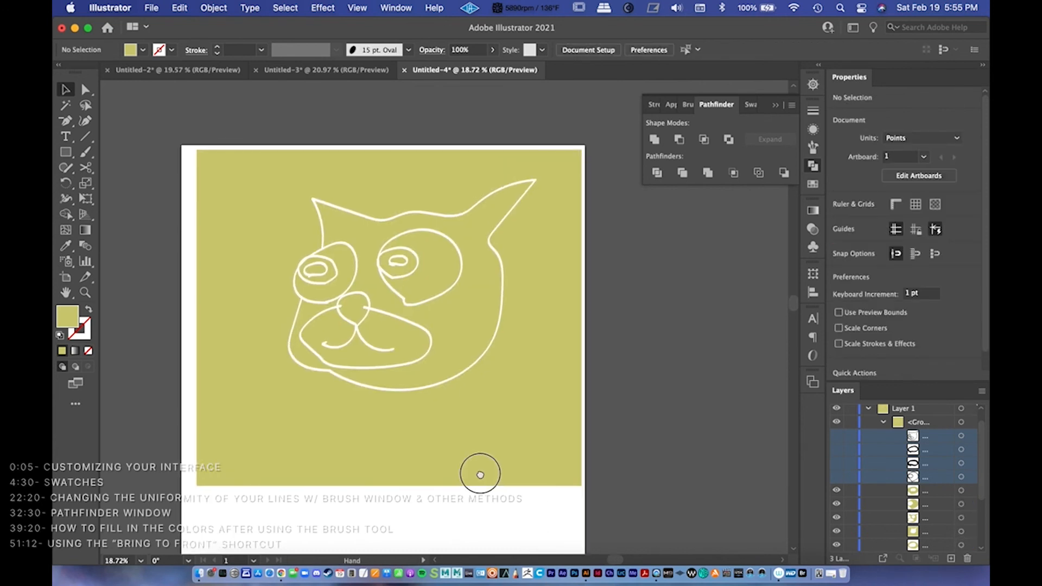
Step: Close the Pathfinder options and display the Swatches for coloring the cat
{"action": "left_click", "coordinate": [774, 106]}
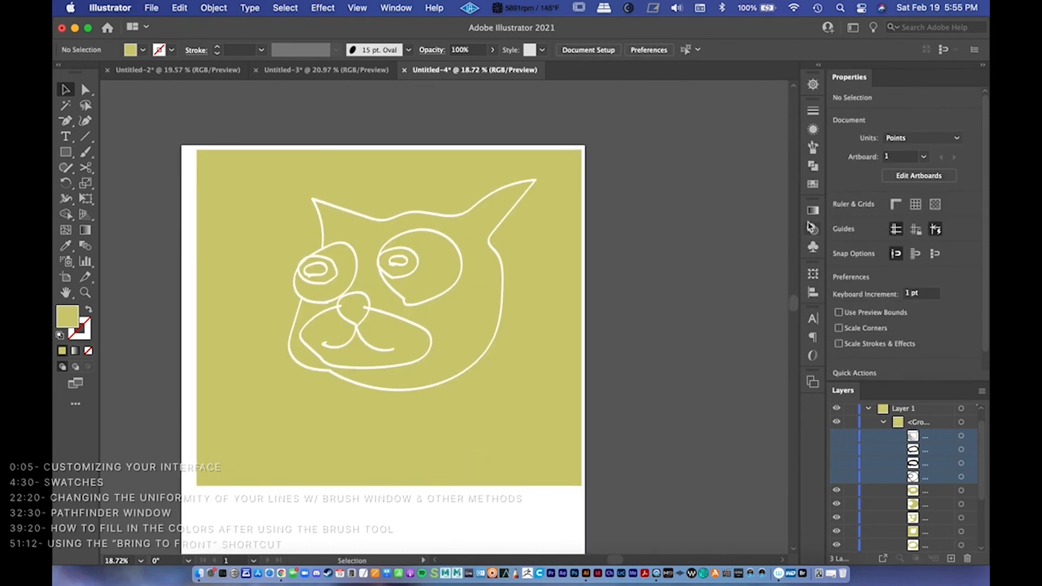
{"action": "left_click", "coordinate": [812, 183]}
{"action": "left_click_drag", "start_coordinate": [452, 383], "coordinate": [411, 339]}
{"action": "key", "text": "z"}
{"action": "key", "text": "v"}
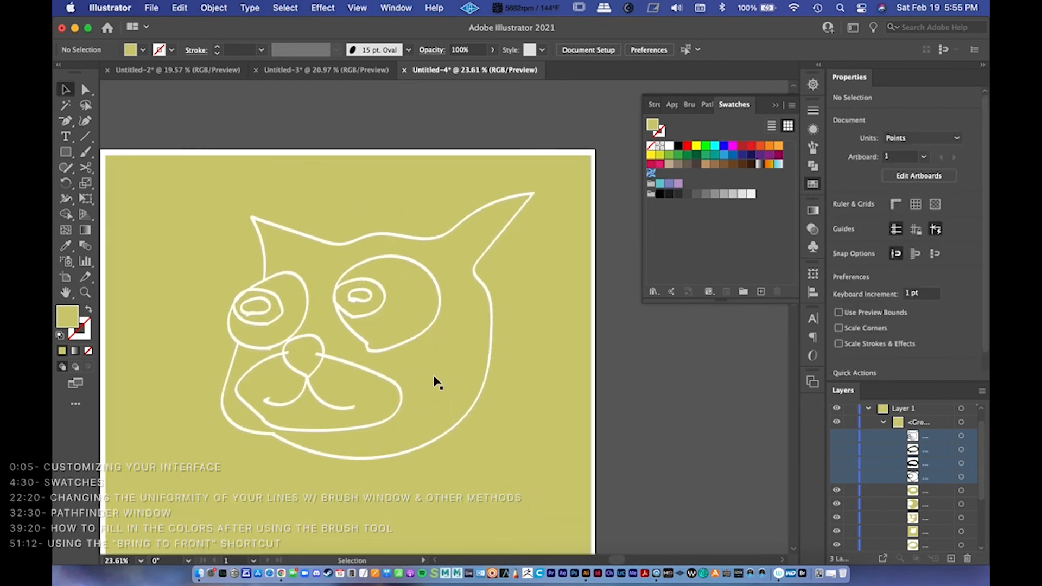
Step: Use Direct Selection to select only the background shape surrounding the cat's head
{"action": "left_click", "coordinate": [437, 380]}
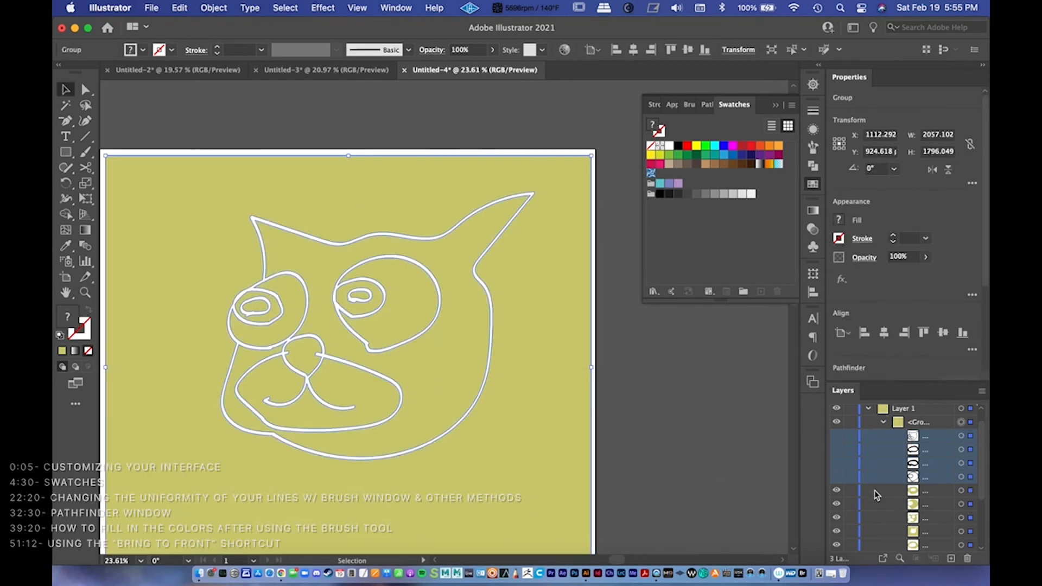
{"action": "key", "text": "a"}
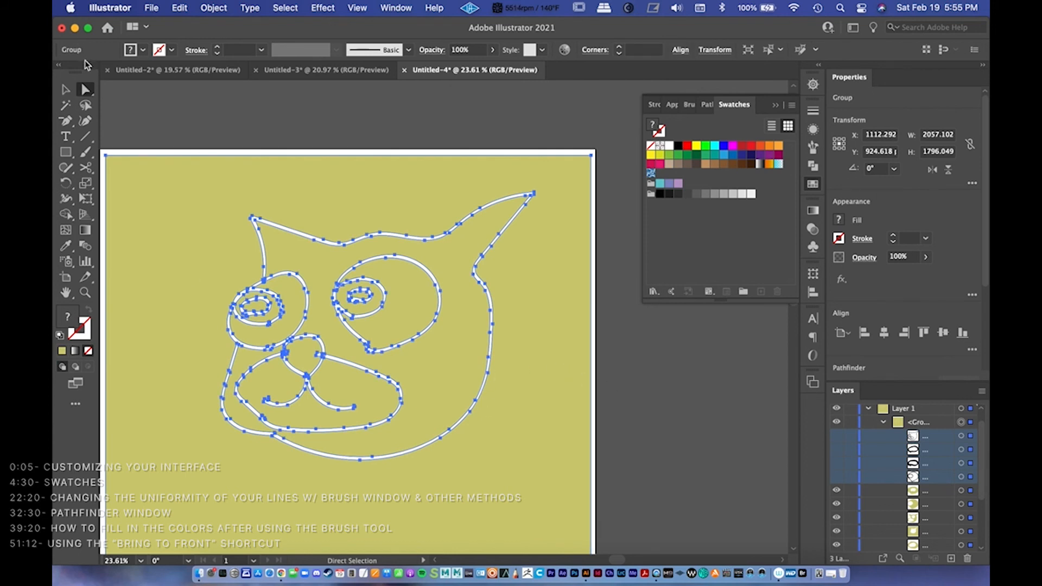
{"action": "left_click", "coordinate": [84, 91]}
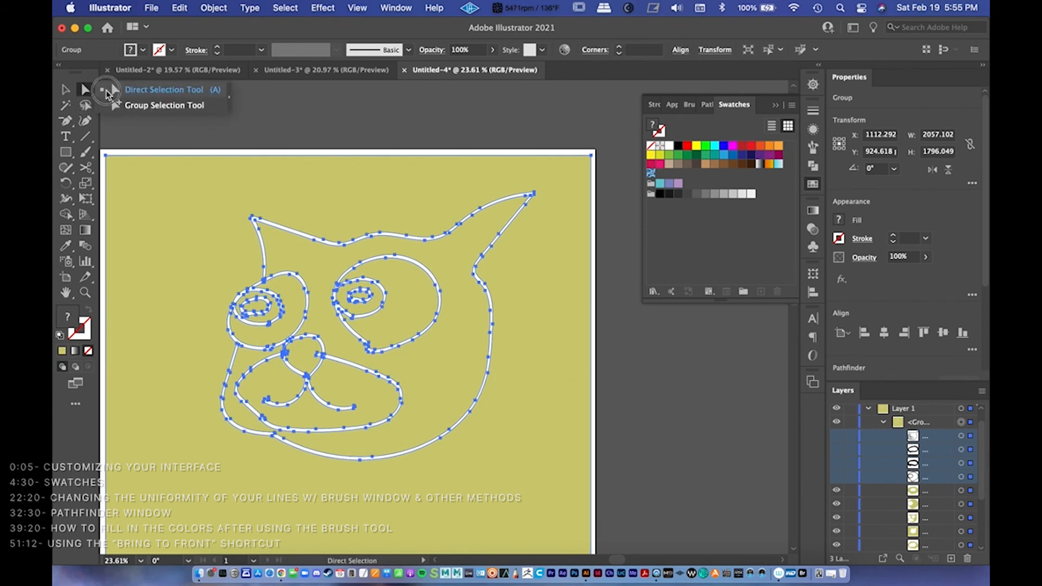
{"action": "left_click", "coordinate": [658, 371]}
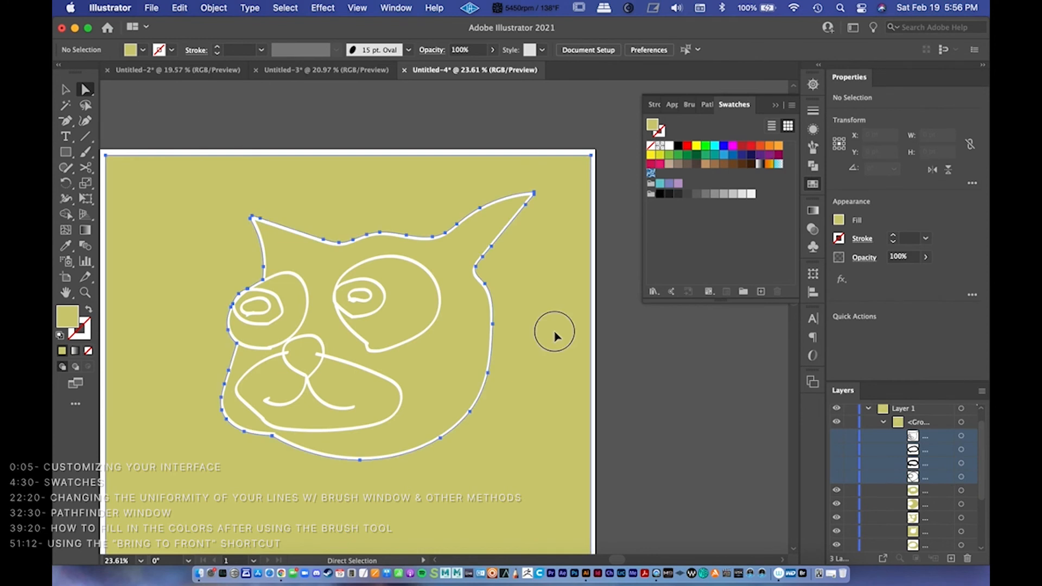
{"action": "left_click", "coordinate": [554, 337]}
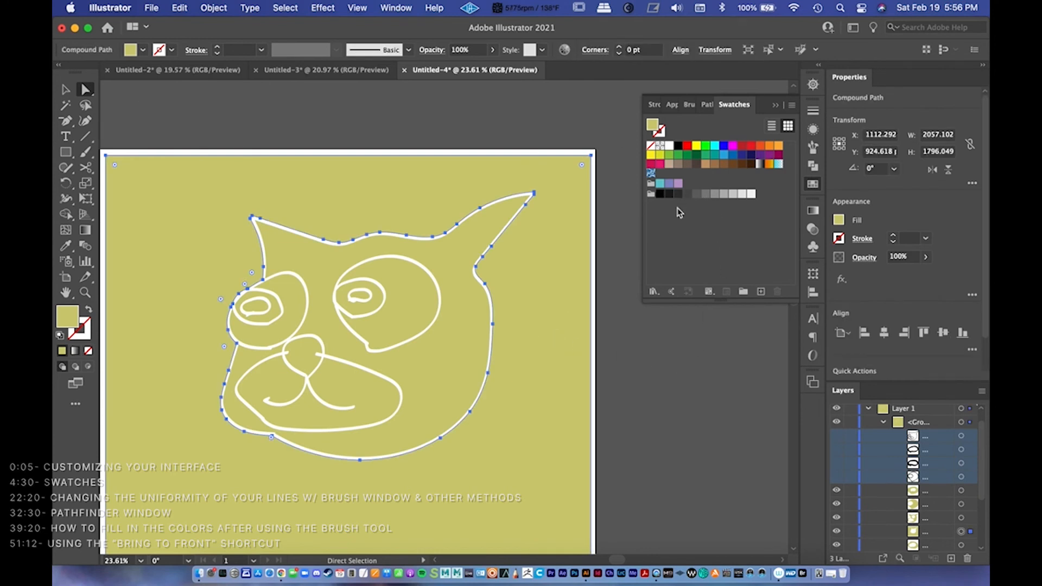
Step: Add the purple and pink color group from the user-defined Vid Demo 1 library to the document swatches and close the library
{"action": "left_click", "coordinate": [654, 291]}
{"action": "mouse_move", "coordinate": [705, 529]}
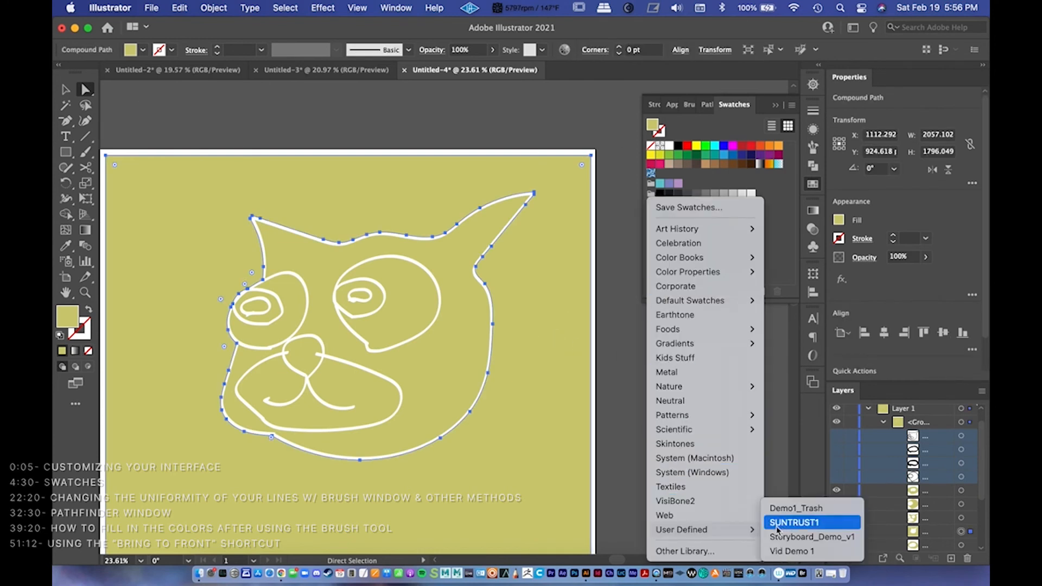
{"action": "left_click", "coordinate": [790, 550]}
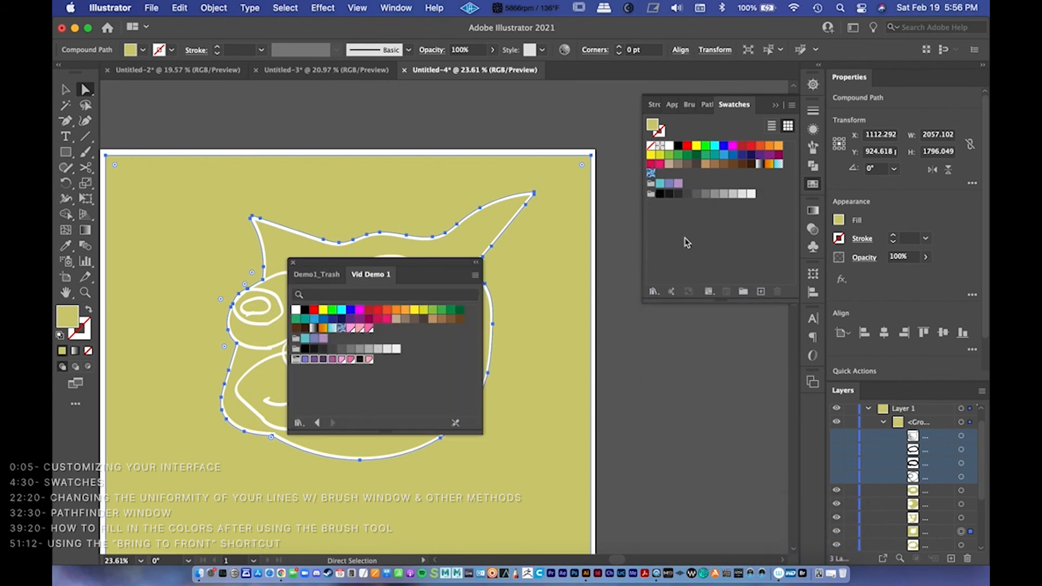
{"action": "left_click_drag", "start_coordinate": [297, 363], "coordinate": [674, 212]}
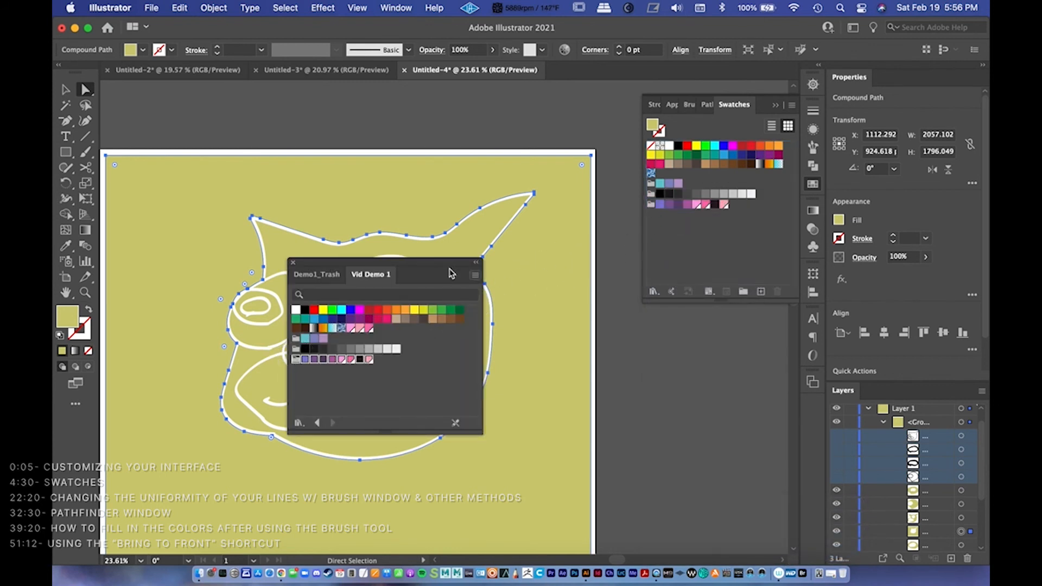
{"action": "left_click", "coordinate": [293, 262]}
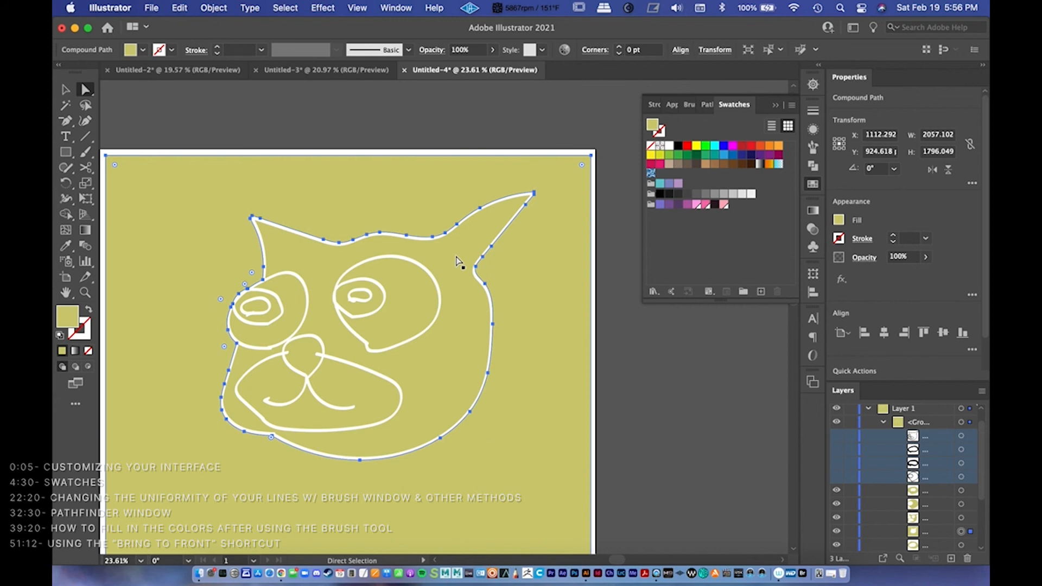
Step: Fill the background shape with the light pink swatch and the cat's head with dark purple from the added color group
{"action": "left_click", "coordinate": [928, 491]}
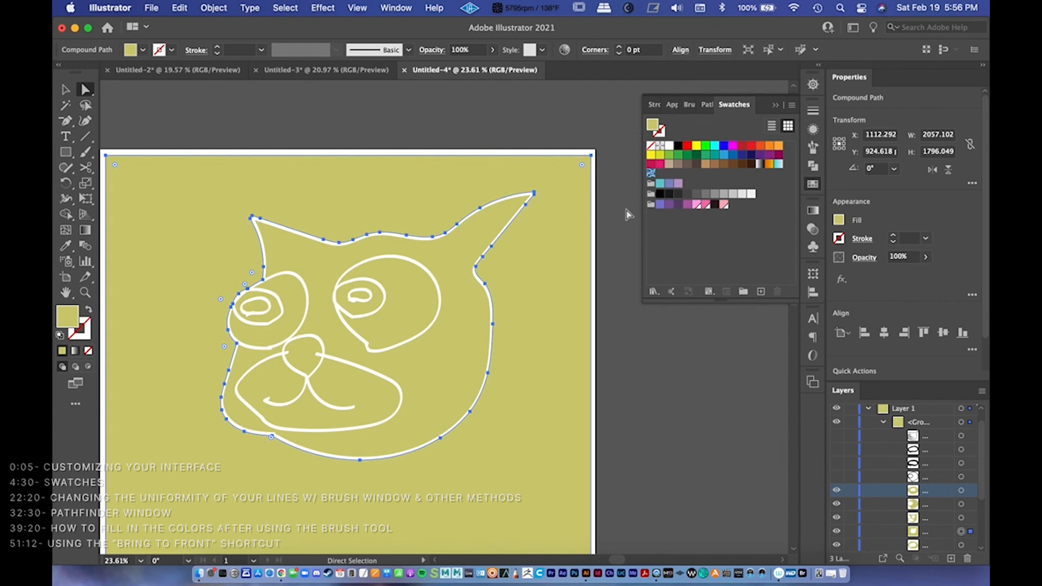
{"action": "left_click", "coordinate": [725, 205]}
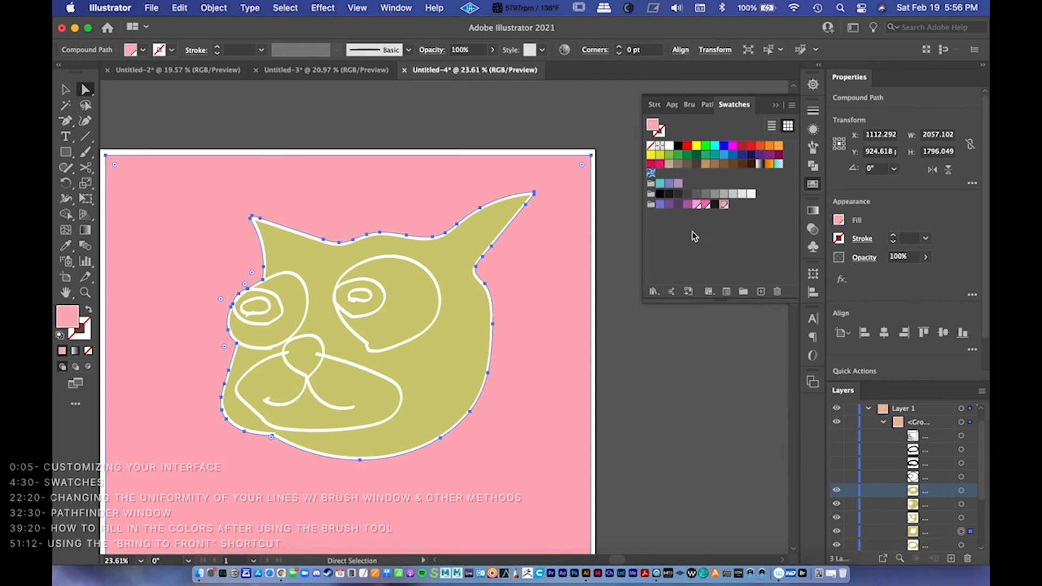
{"action": "left_click", "coordinate": [454, 366]}
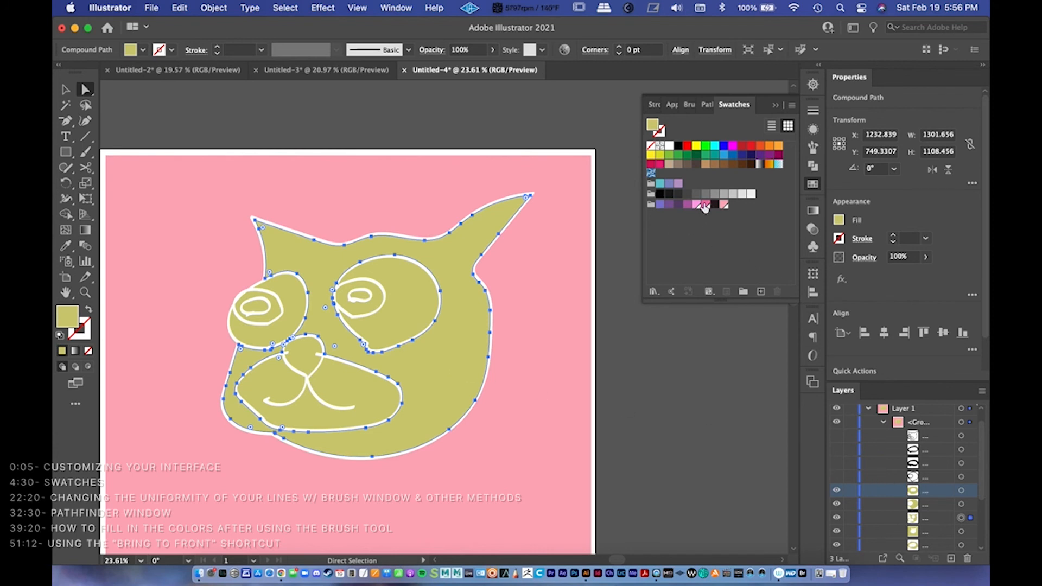
{"action": "left_click", "coordinate": [667, 206]}
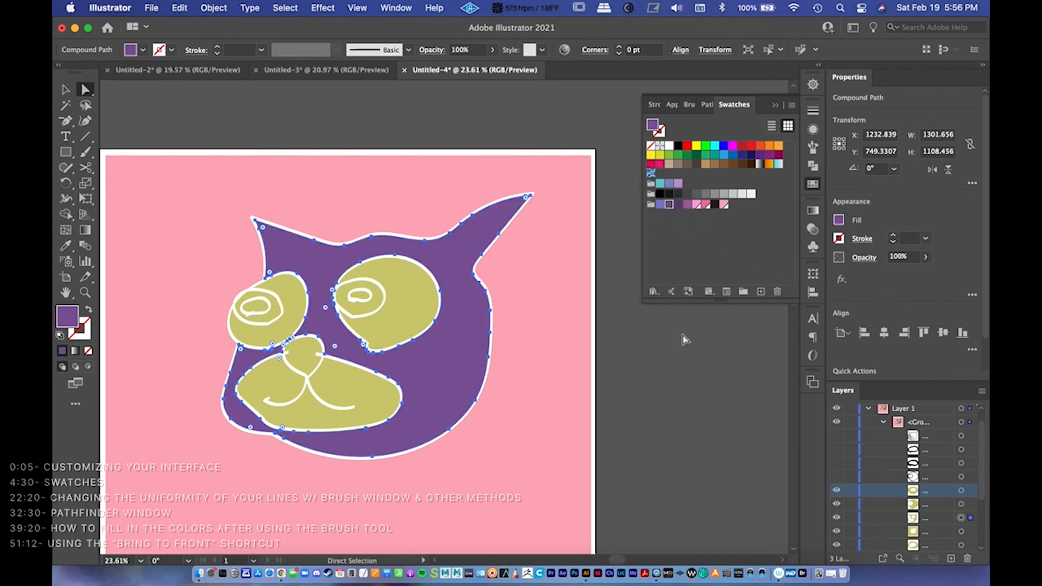
Step: Fill the cat's larger eye medium gray, the smaller eye light gray, and the larger eye's iris blue-violet
{"action": "left_click", "coordinate": [406, 332]}
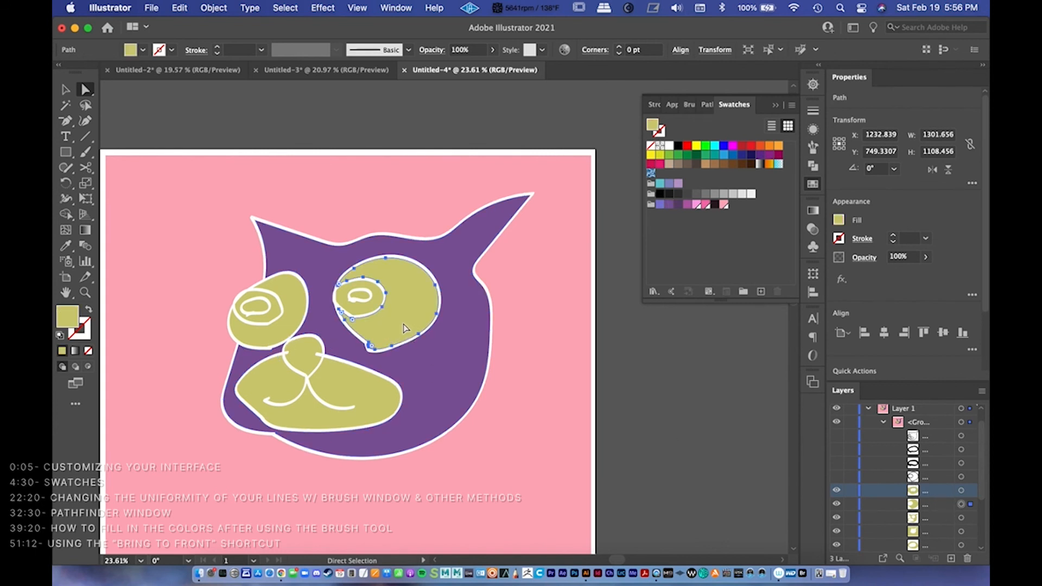
{"action": "left_click", "coordinate": [724, 194]}
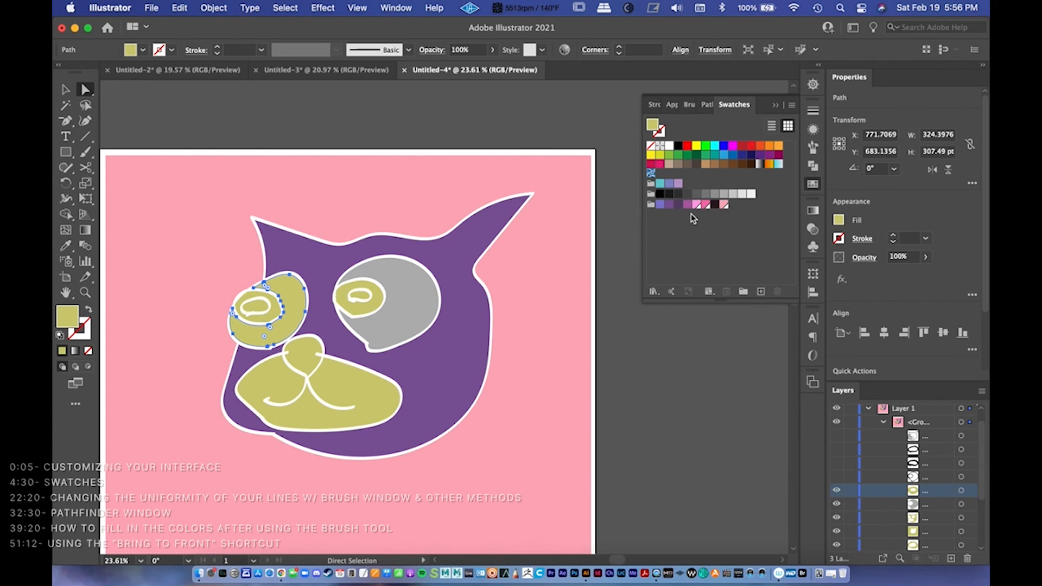
{"action": "left_click", "coordinate": [741, 193]}
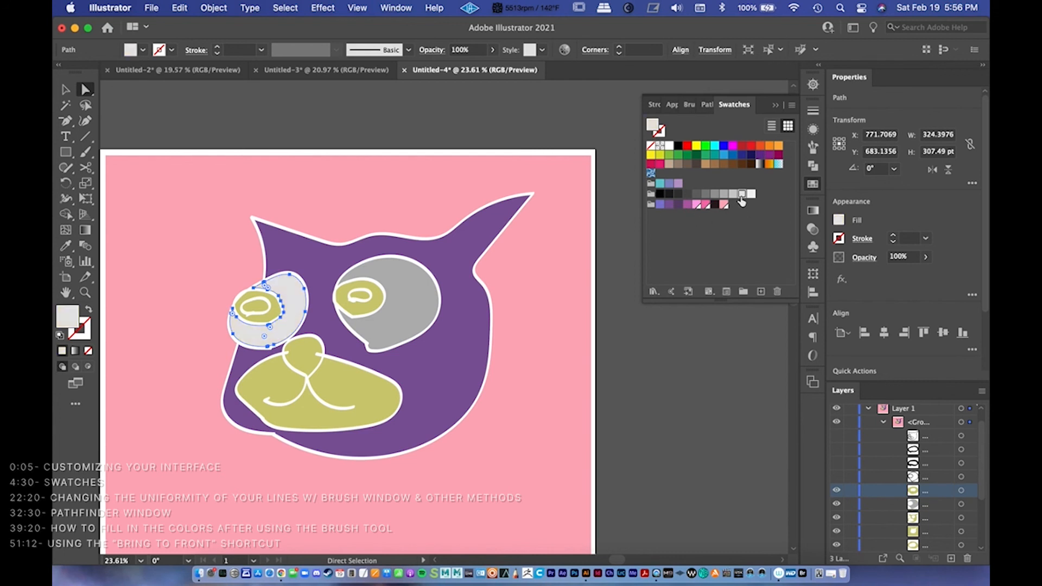
{"action": "left_click", "coordinate": [379, 303]}
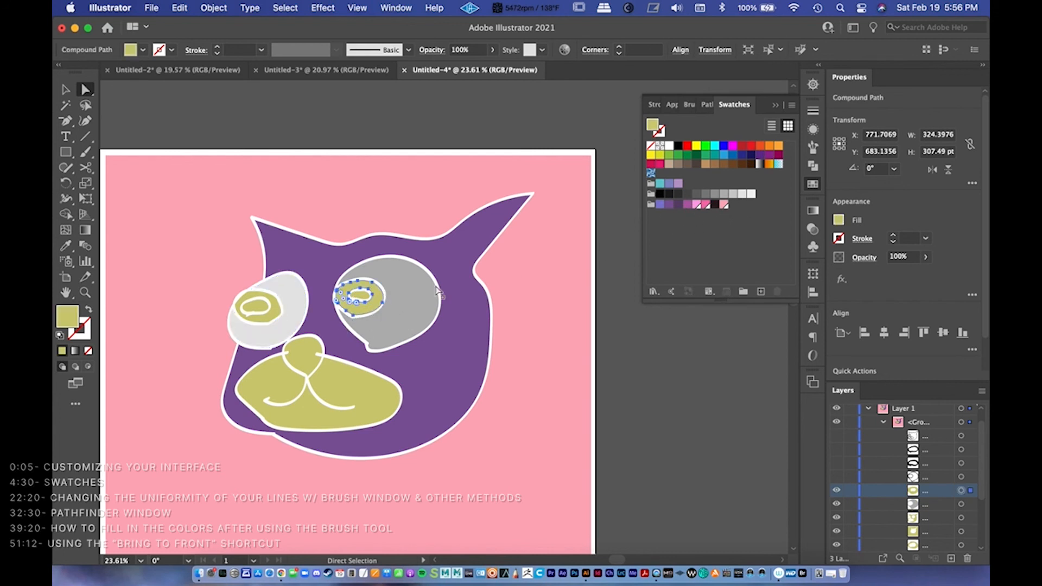
{"action": "left_click", "coordinate": [660, 205]}
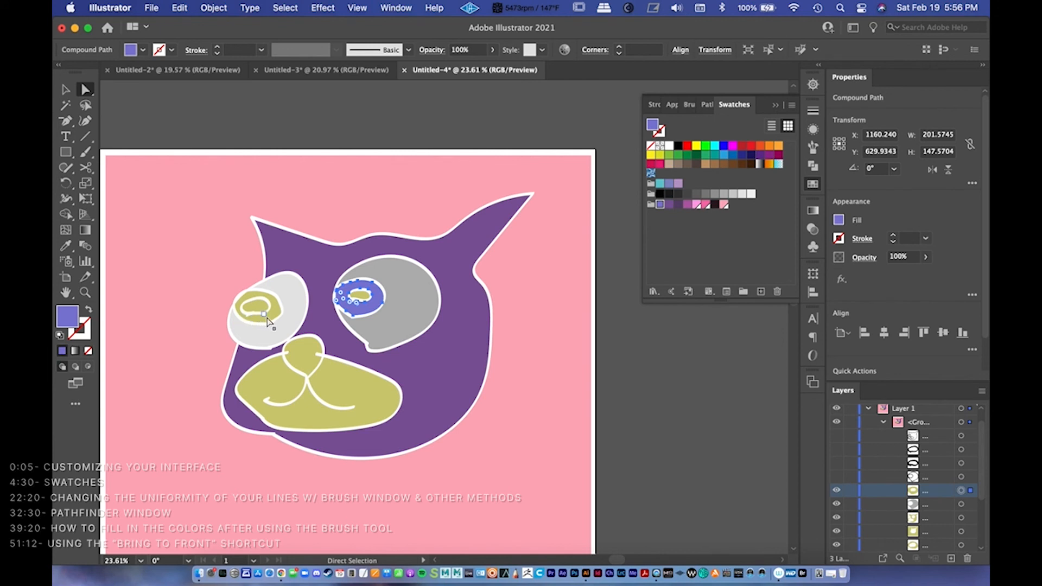
Step: Collapse Layer 1, show the black line drawing on Layer 2, and deselect all artwork
{"action": "left_click", "coordinate": [267, 320]}
{"action": "key", "text": "v"}
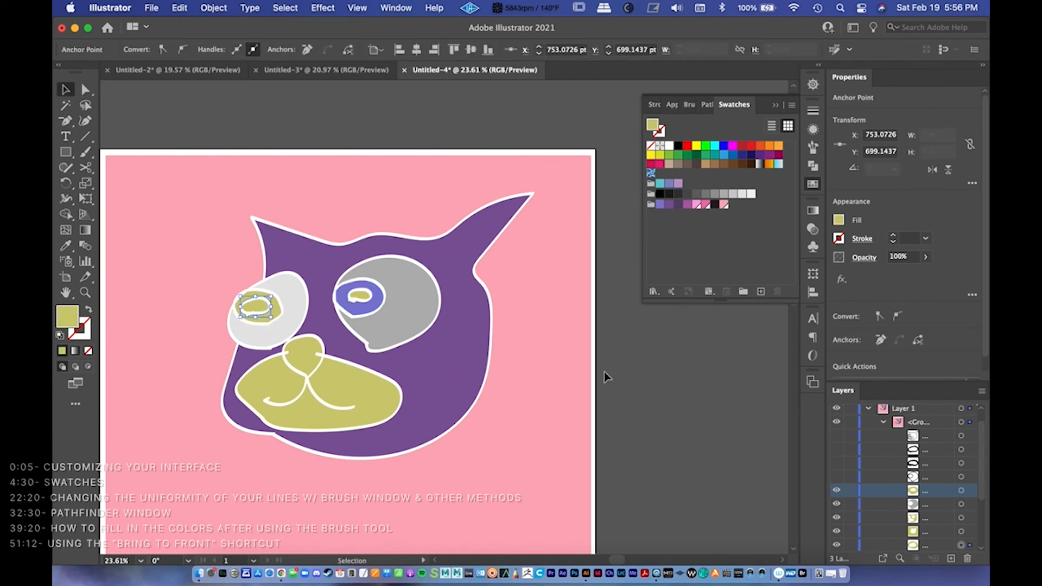
{"action": "left_click", "coordinate": [869, 409]}
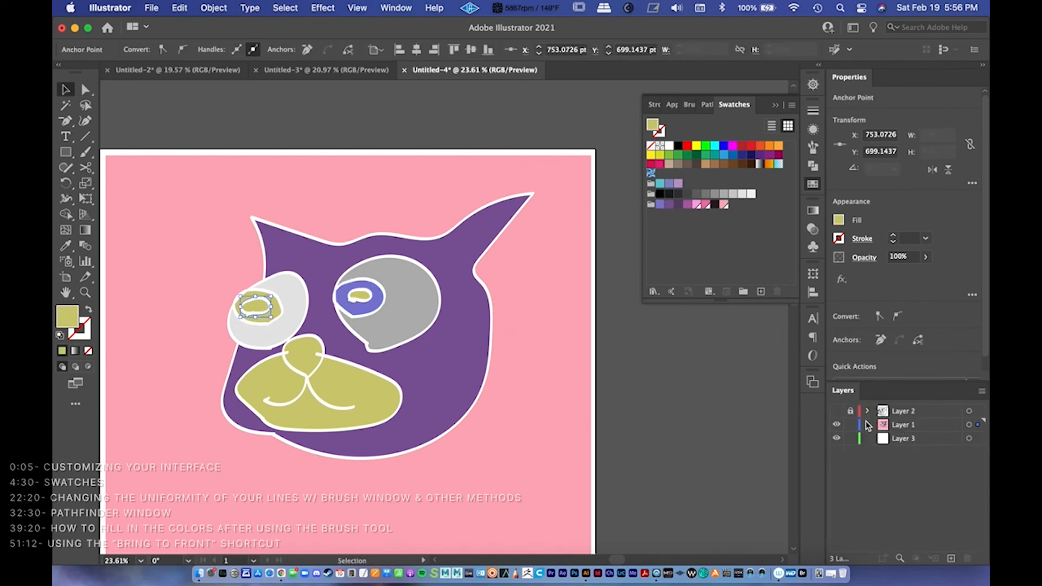
{"action": "left_click", "coordinate": [836, 410]}
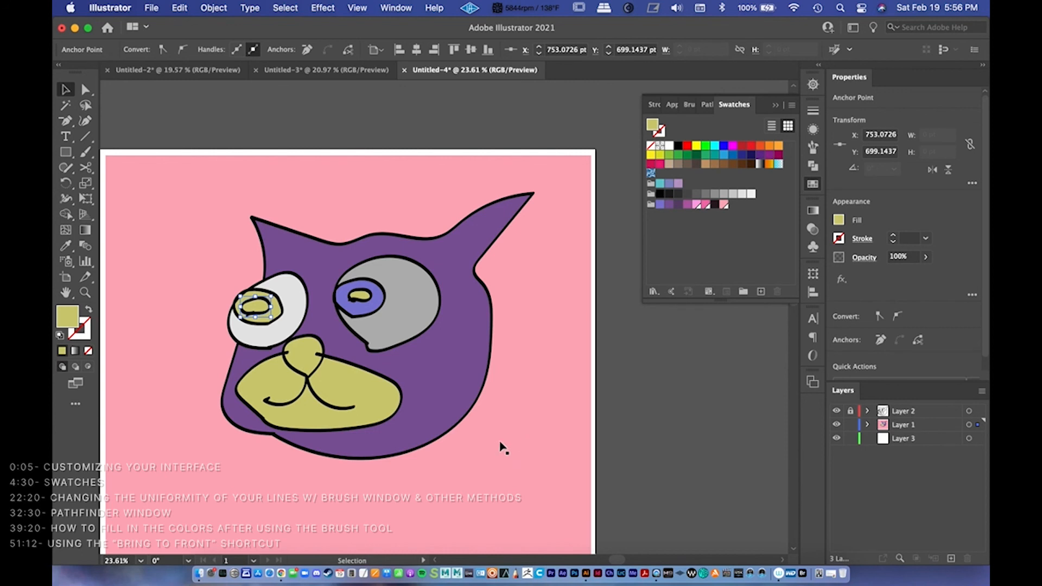
{"action": "left_click", "coordinate": [479, 436]}
{"action": "left_click_drag", "start_coordinate": [472, 433], "coordinate": [391, 398]}
{"action": "key", "text": "z"}
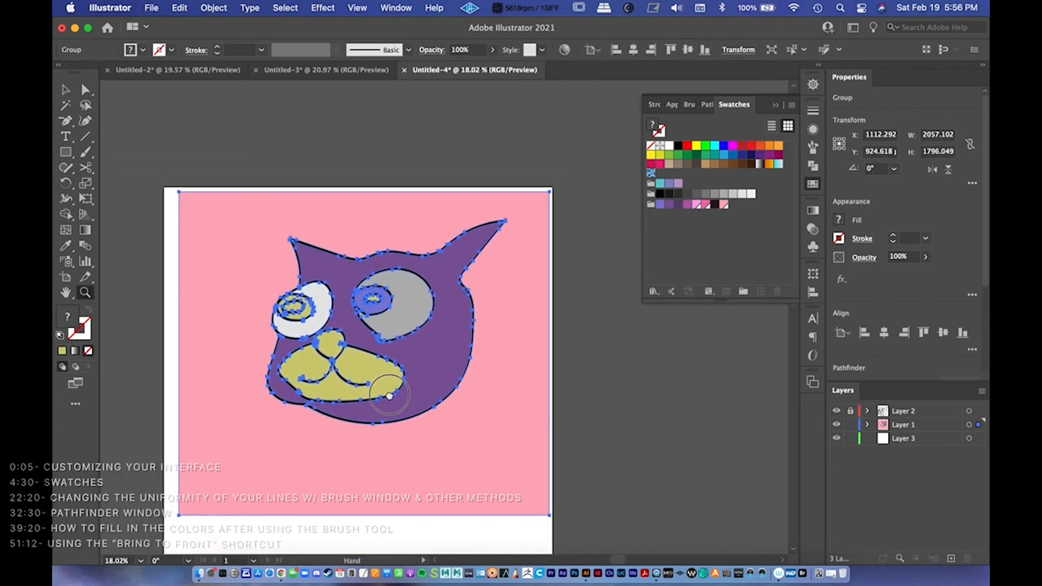
{"action": "key", "text": "v"}
{"action": "left_click", "coordinate": [658, 395]}
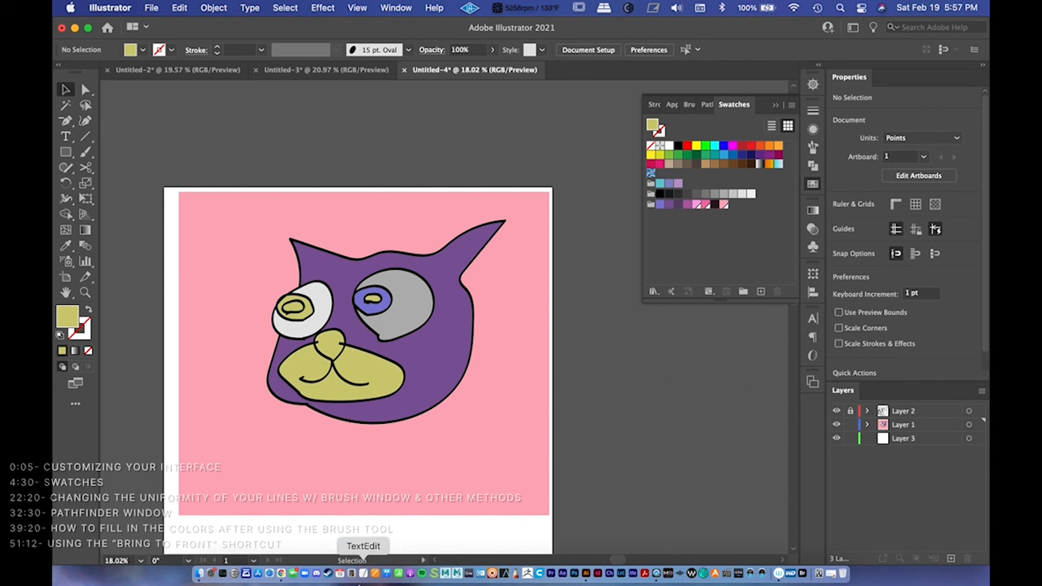
Step: Switch to Chrome to review the written steps for filling colors after using the draw tool, and return to Illustrator
{"action": "left_click", "coordinate": [278, 567]}
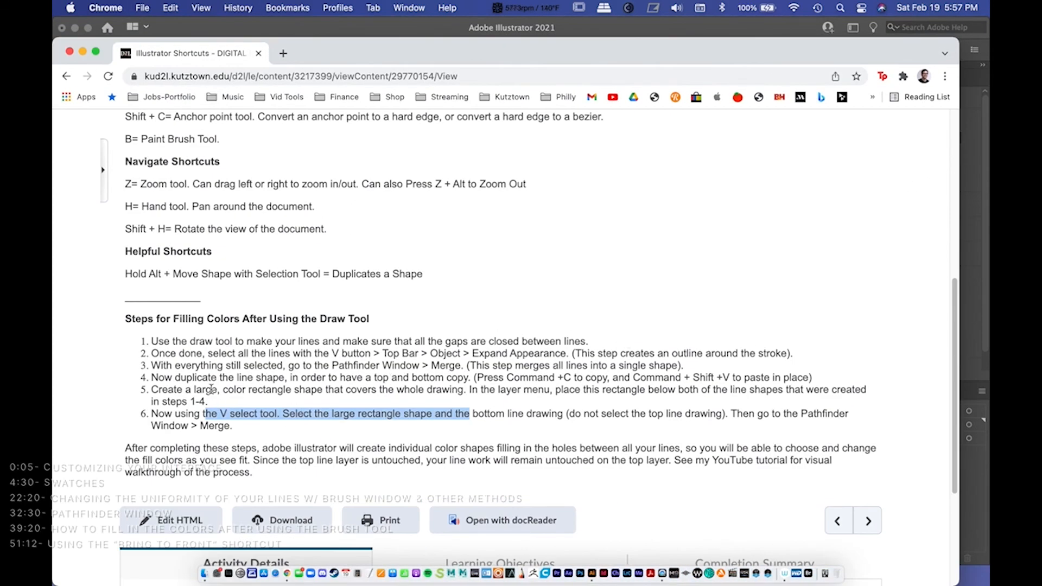
{"action": "left_click", "coordinate": [83, 52]}
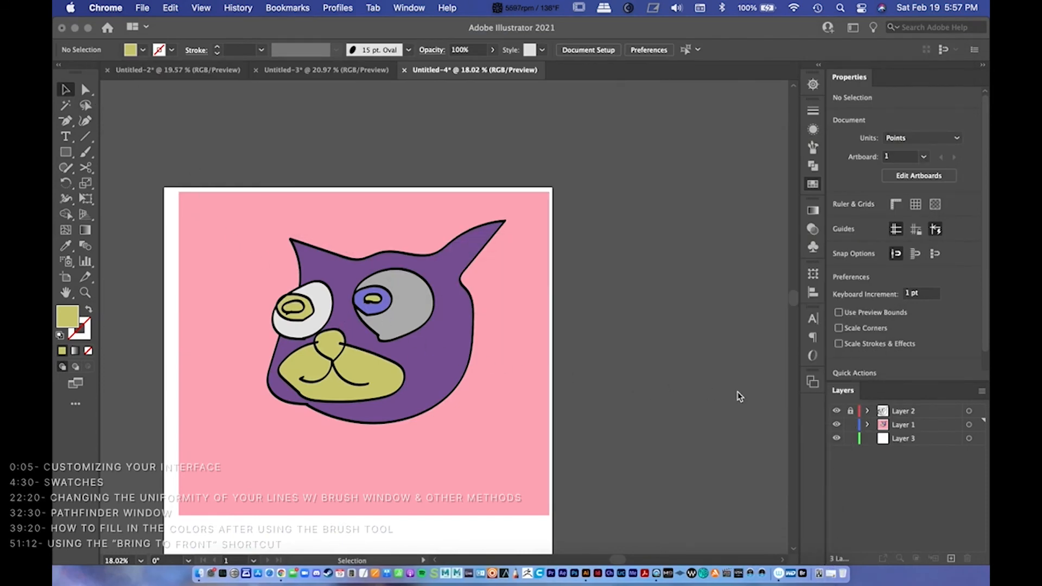
{"action": "left_click", "coordinate": [882, 417]}
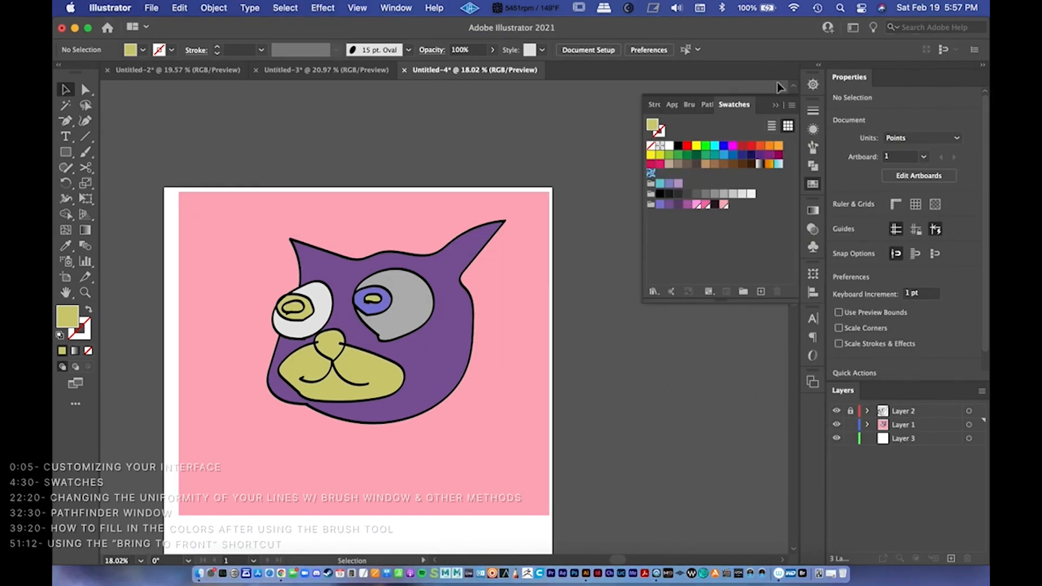
Step: Collapse the swatches and create a new 2160 x 2880 pt portrait document in RGB color
{"action": "left_click", "coordinate": [775, 105]}
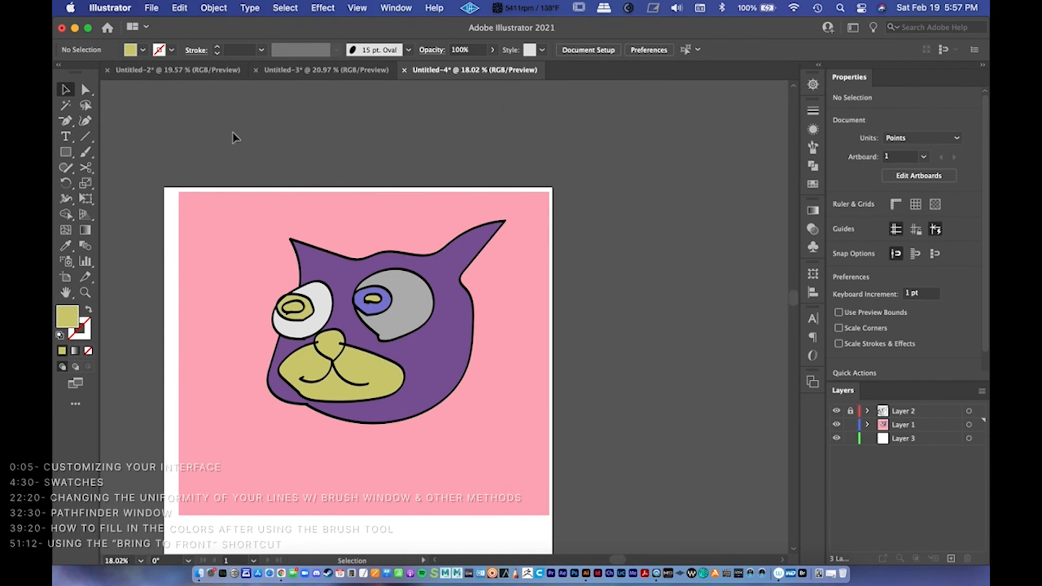
{"action": "left_click", "coordinate": [158, 9]}
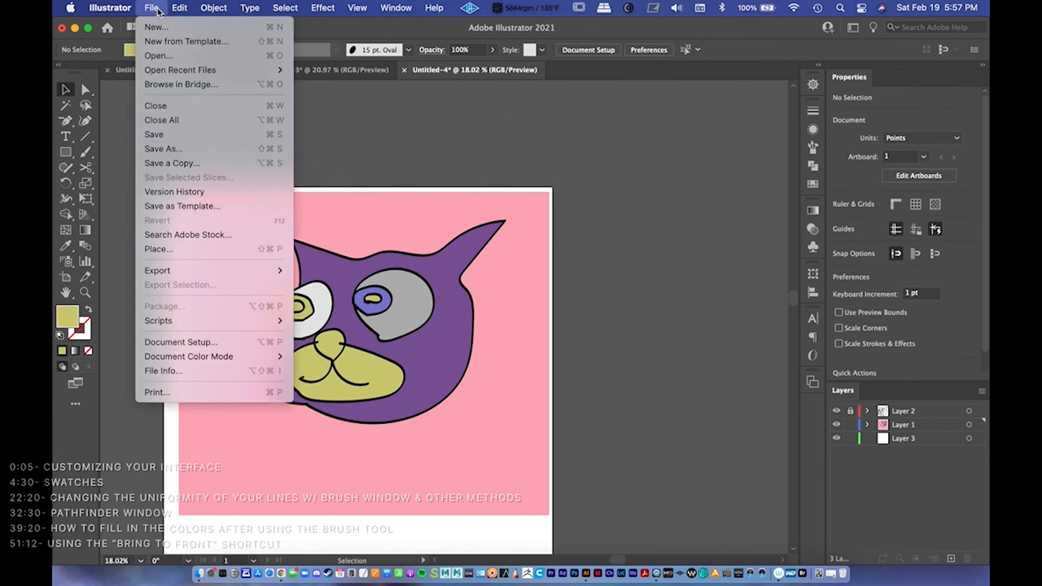
{"action": "left_click", "coordinate": [158, 10]}
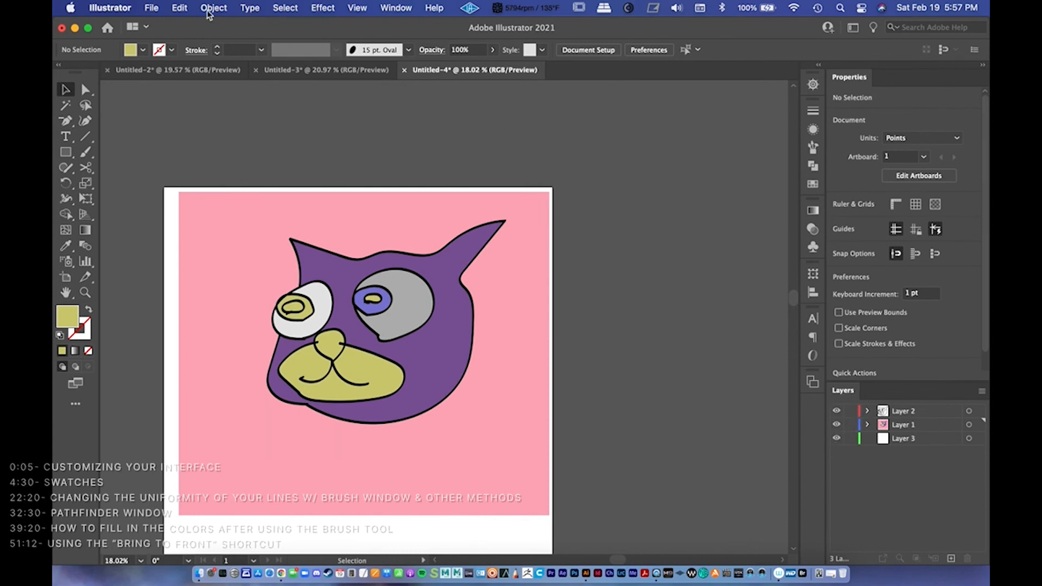
{"action": "left_click", "coordinate": [151, 9]}
{"action": "left_click", "coordinate": [157, 27]}
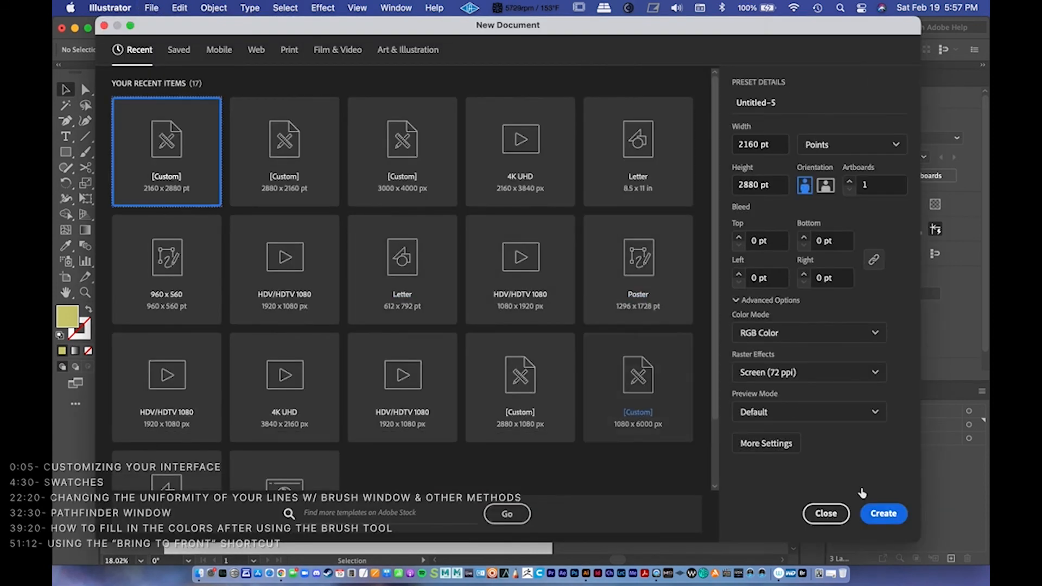
{"action": "left_click", "coordinate": [890, 517]}
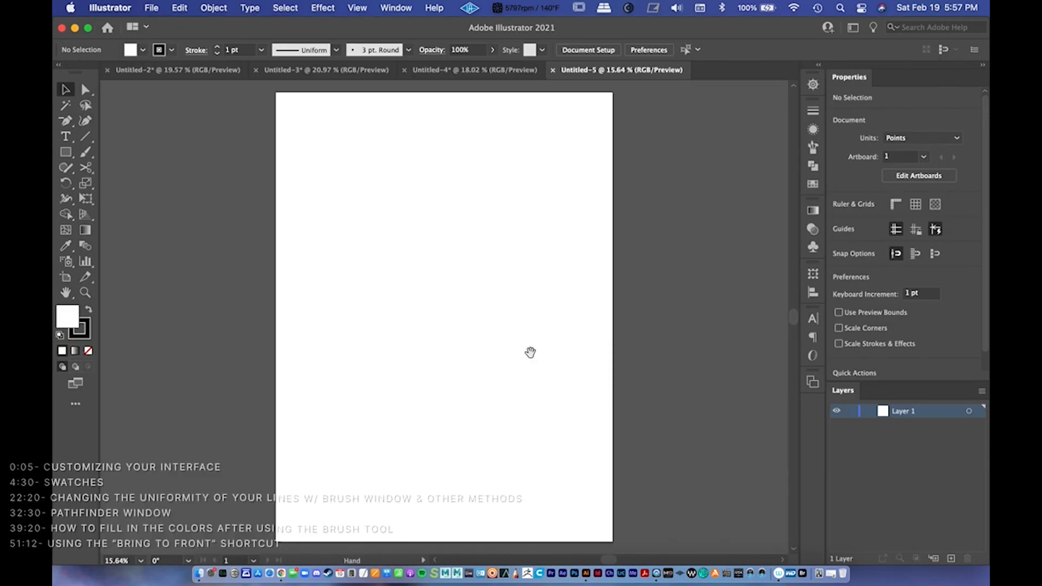
Step: Swap fill and stroke so the fill is black, and draw a rectangle about 1043 by 912 pt in the artboard's upper half
{"action": "left_click", "coordinate": [438, 367], "text": "alt"}
{"action": "left_click_drag", "start_coordinate": [438, 368], "coordinate": [474, 363]}
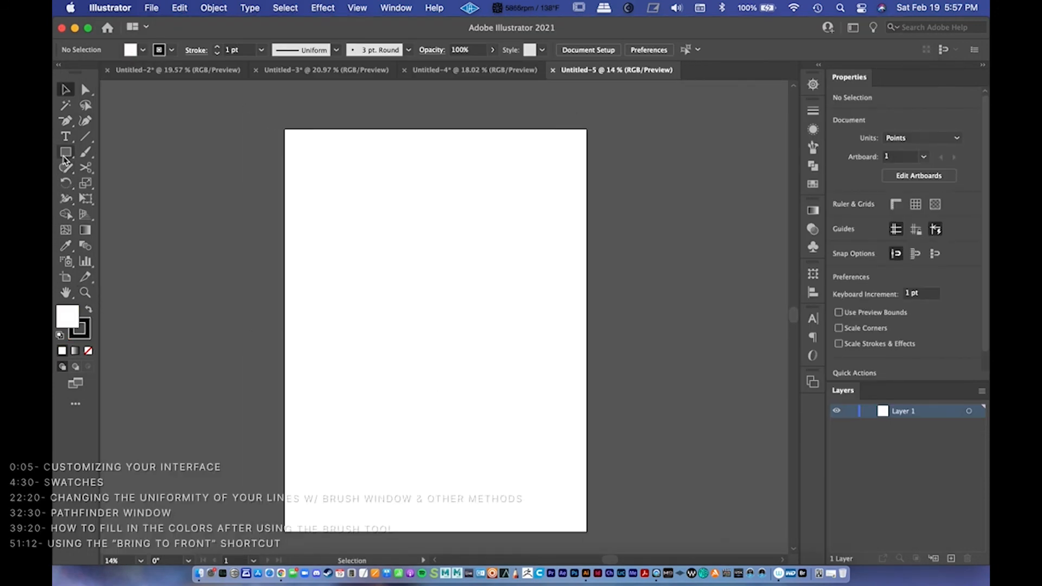
{"action": "left_click", "coordinate": [89, 309]}
{"action": "left_click", "coordinate": [66, 152]}
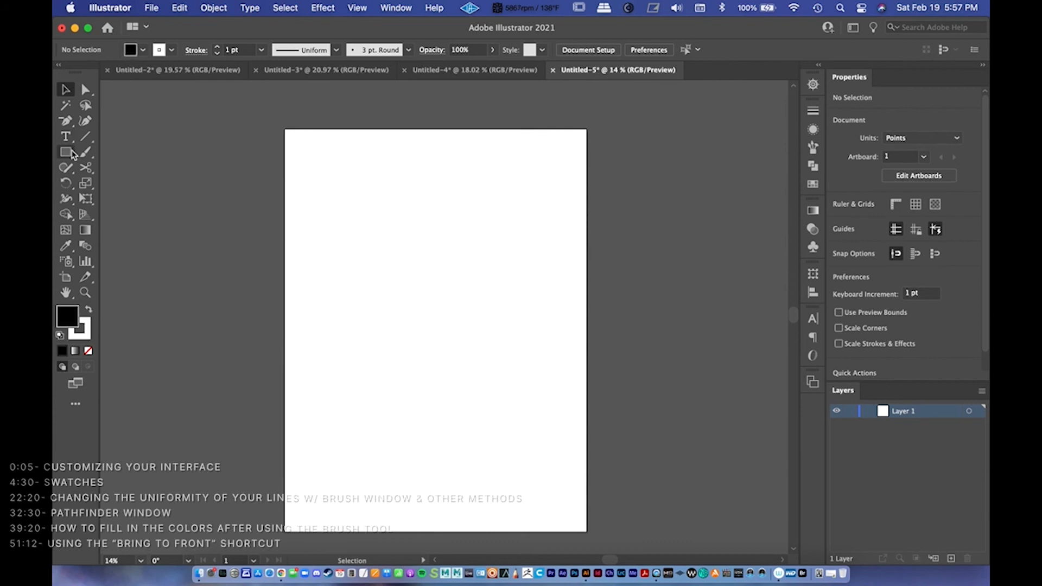
{"action": "mouse_move", "coordinate": [345, 213]}
{"action": "left_mouse_down"}
{"action": "mouse_move", "coordinate": [428, 302]}
{"action": "mouse_move", "coordinate": [491, 341]}
{"action": "left_mouse_up"}
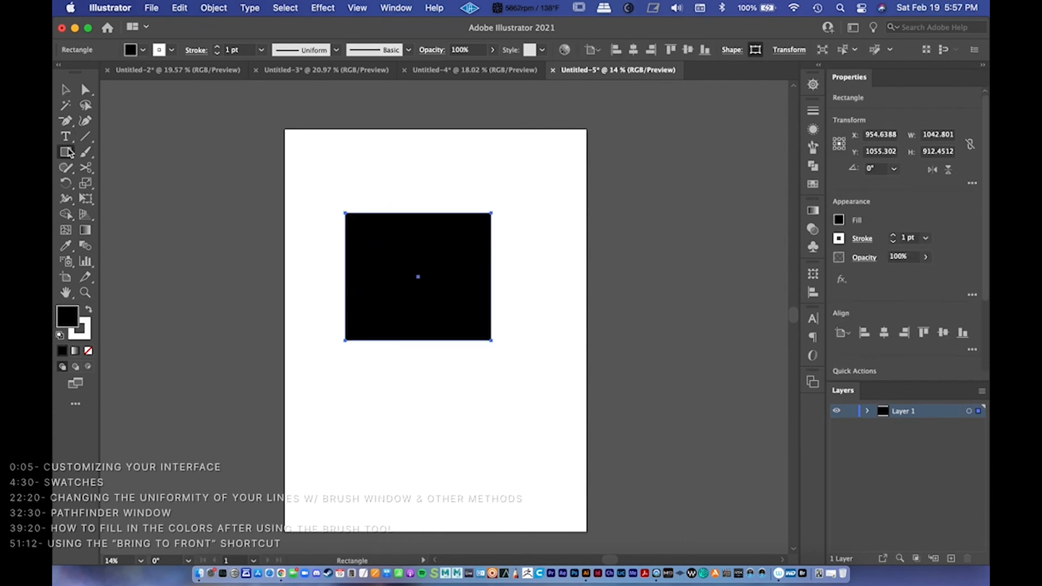
Step: Draw a tilted hexagon about 875 by 801 pt overlapping the black rectangle's upper edge
{"action": "left_click_drag", "start_coordinate": [66, 152], "coordinate": [103, 199]}
{"action": "left_click_drag", "start_coordinate": [391, 194], "coordinate": [508, 280]}
{"action": "key", "text": "super+z"}
{"action": "left_click_drag", "start_coordinate": [416, 209], "coordinate": [443, 265]}
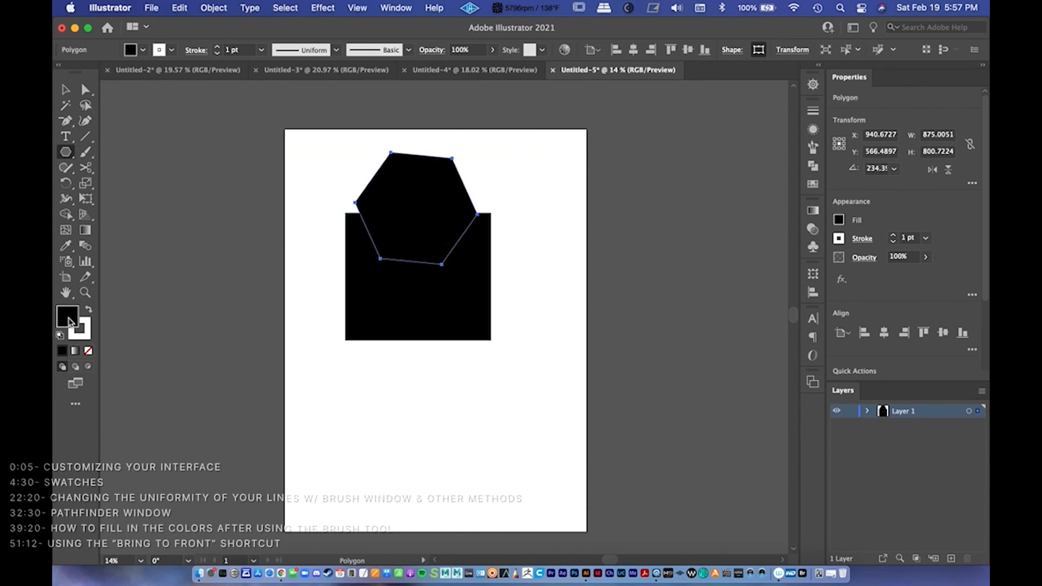
Step: Set the hexagon's fill to purple #7d418c
{"action": "double_click", "coordinate": [64, 318]}
{"action": "type", "text": "8c8a41"}
{"action": "left_click", "coordinate": [498, 273]}
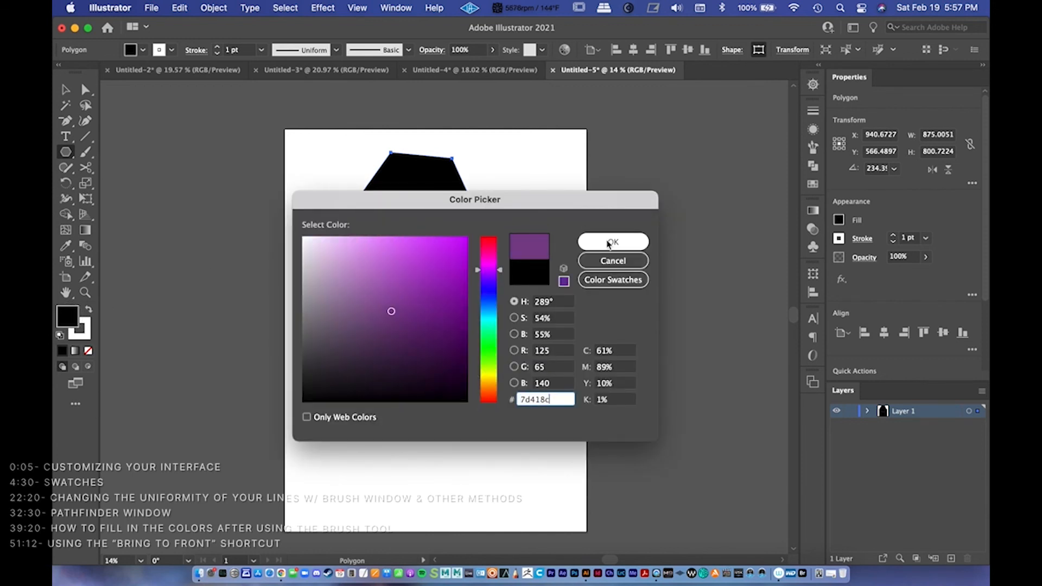
{"action": "left_click", "coordinate": [611, 241]}
Step: Draw a green five-pointed star about 986 by 993 pt over the hexagon and rectangle, and move it to about X 1147, Y 759 pt
{"action": "left_click_drag", "start_coordinate": [66, 152], "coordinate": [104, 220]}
{"action": "left_click_drag", "start_coordinate": [432, 220], "coordinate": [464, 289]}
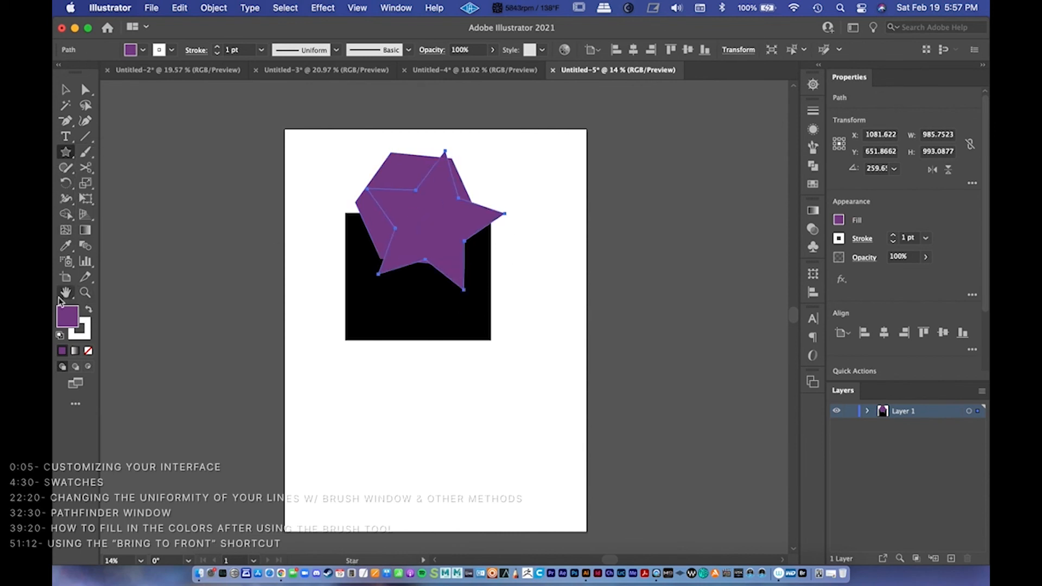
{"action": "double_click", "coordinate": [67, 323]}
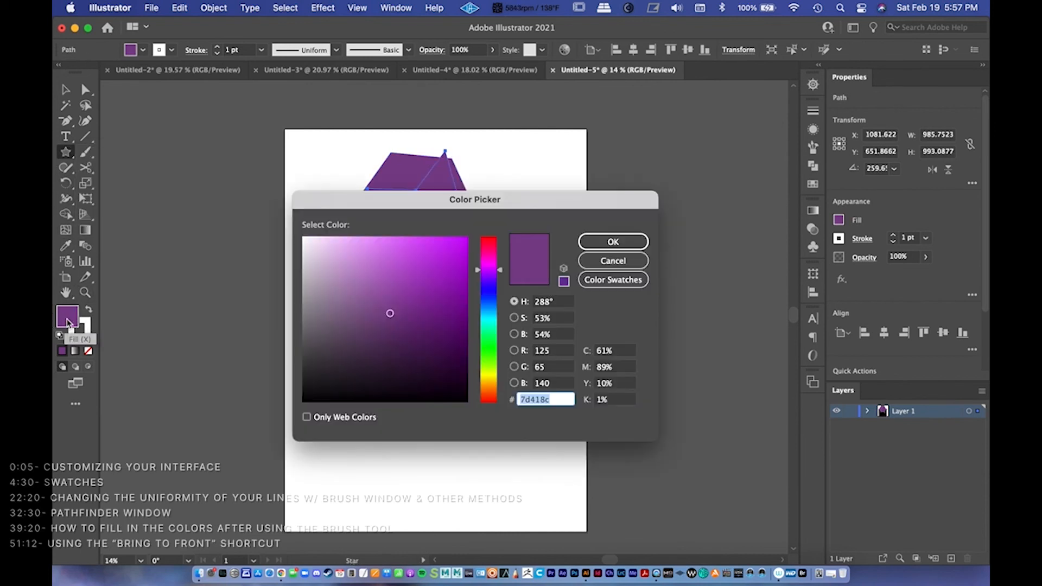
{"action": "left_click", "coordinate": [489, 330]}
{"action": "left_click", "coordinate": [611, 241]}
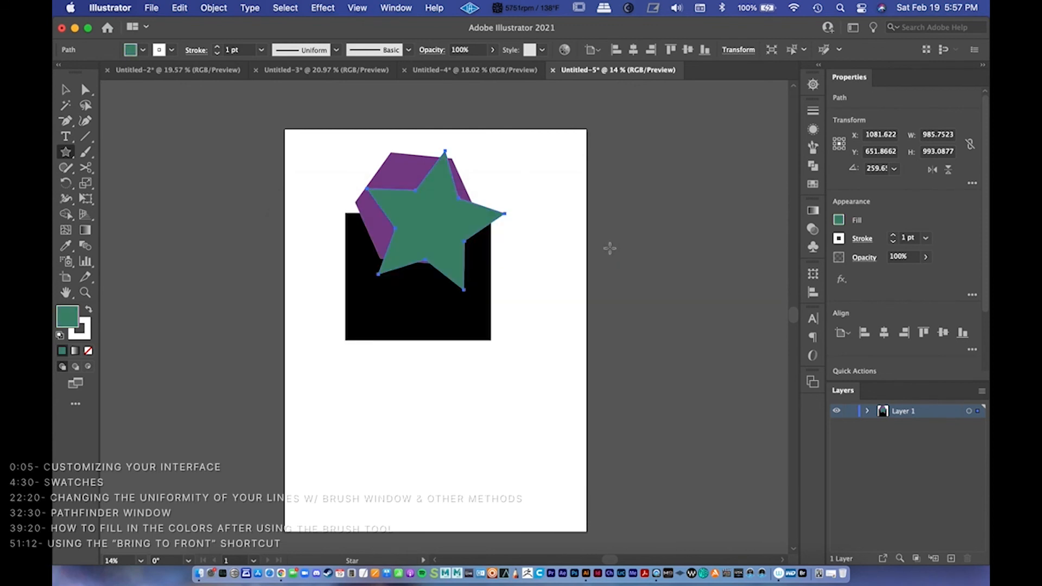
{"action": "key", "text": "v"}
{"action": "left_click_drag", "start_coordinate": [430, 237], "coordinate": [434, 246]}
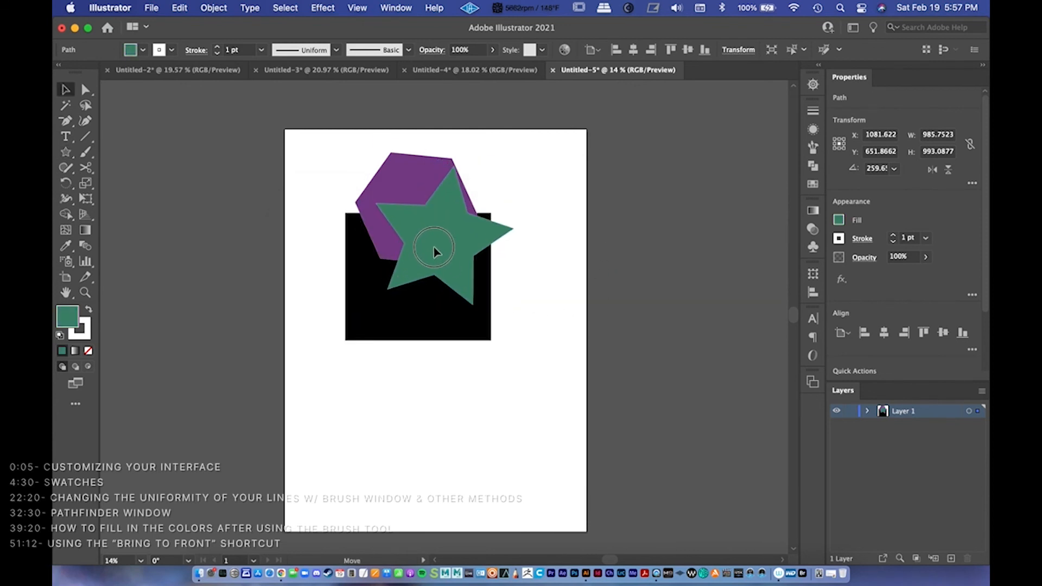
Step: Remove the stroke from the green star, the purple hexagon and the black rectangle
{"action": "scroll", "coordinate": [490, 361], "scroll_direction": "up", "scroll_amount": 2}
{"action": "key", "text": "z"}
{"action": "left_click_drag", "start_coordinate": [425, 338], "coordinate": [568, 351]}
{"action": "left_click_drag", "start_coordinate": [503, 315], "coordinate": [520, 395]}
{"action": "left_click_drag", "start_coordinate": [536, 359], "coordinate": [489, 391]}
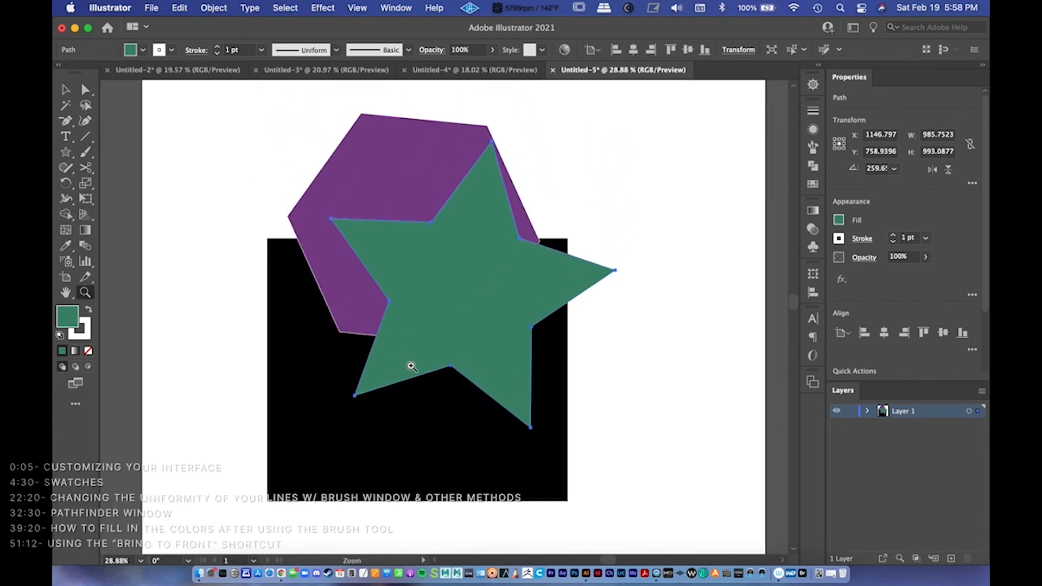
{"action": "key", "text": "v"}
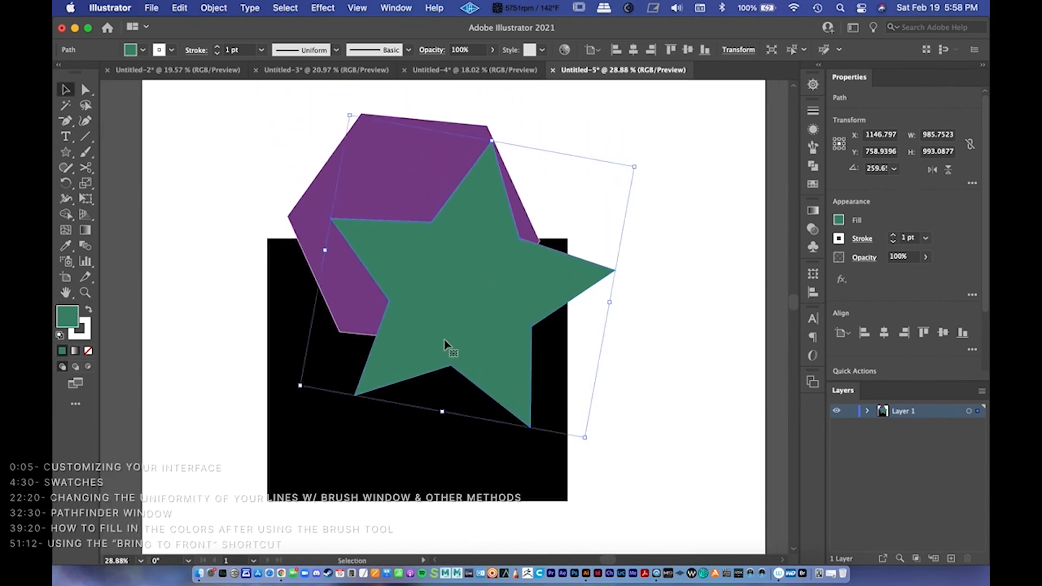
{"action": "left_click", "coordinate": [89, 352]}
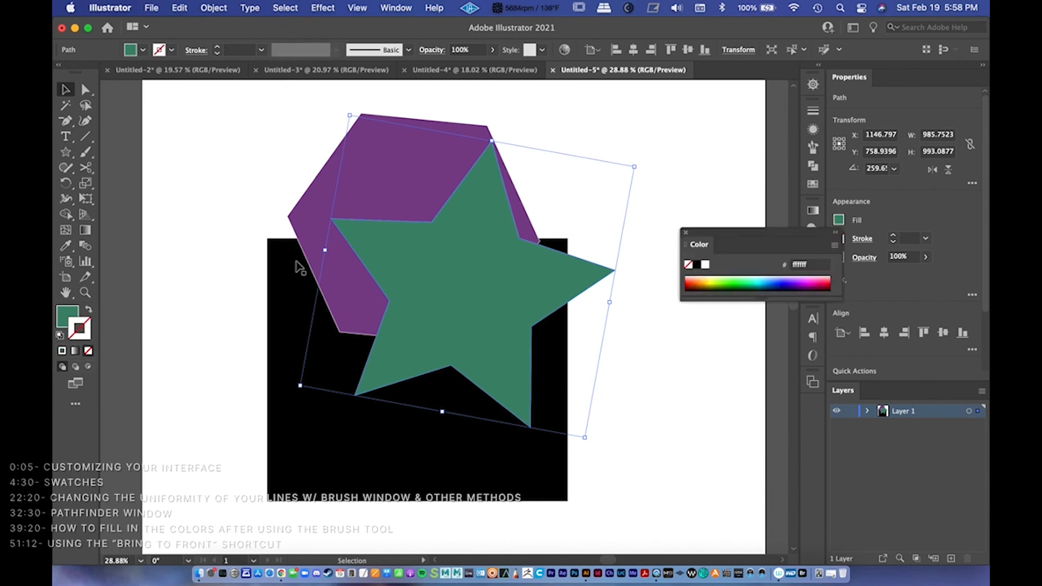
{"action": "left_click", "coordinate": [307, 222]}
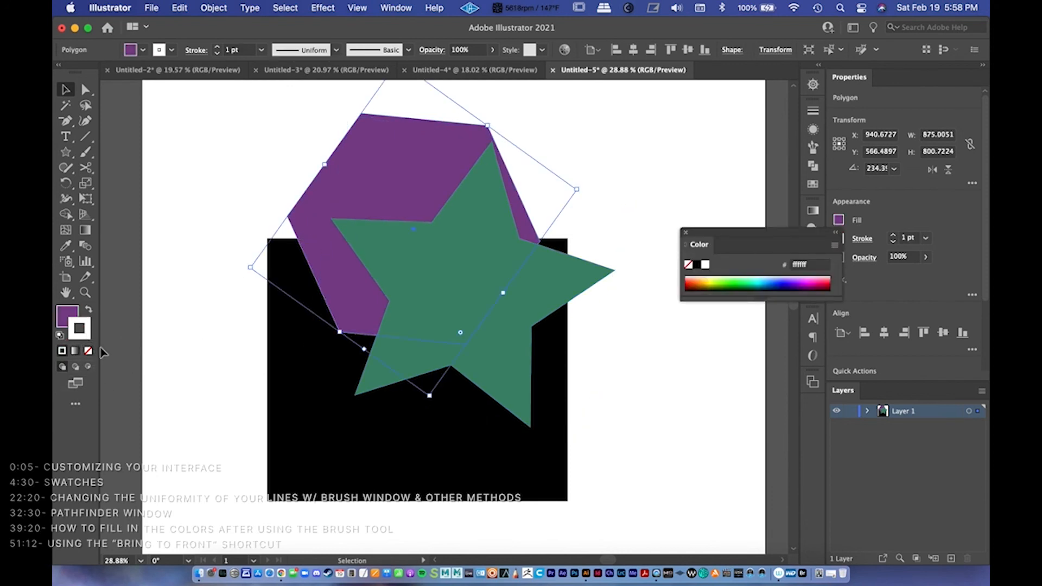
{"action": "left_click", "coordinate": [312, 401]}
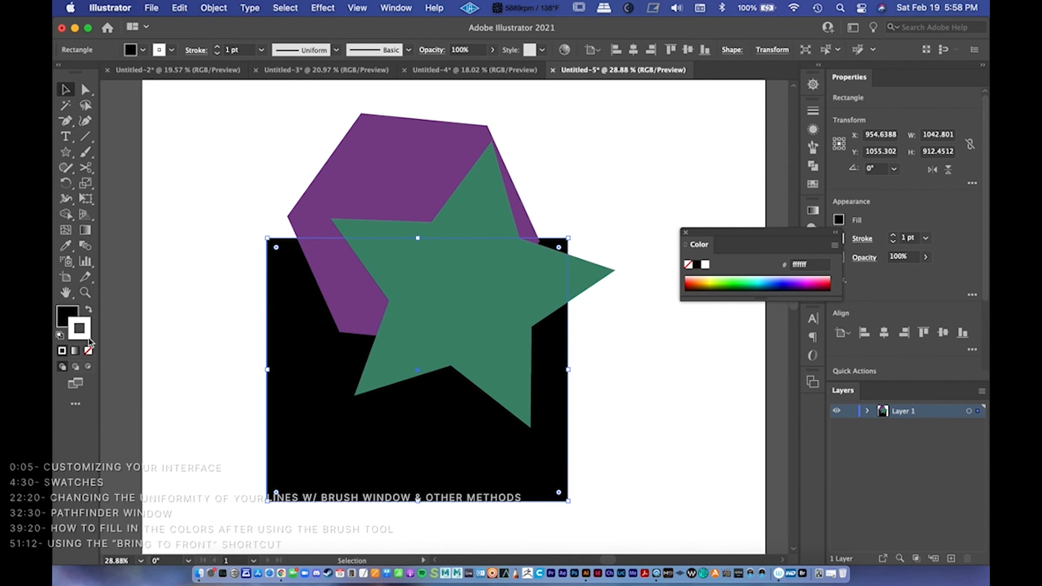
{"action": "left_click", "coordinate": [88, 350]}
{"action": "scroll", "coordinate": [435, 379], "scroll_direction": "up", "scroll_amount": 2}
{"action": "scroll", "coordinate": [435, 378], "scroll_direction": "right", "scroll_amount": 2}
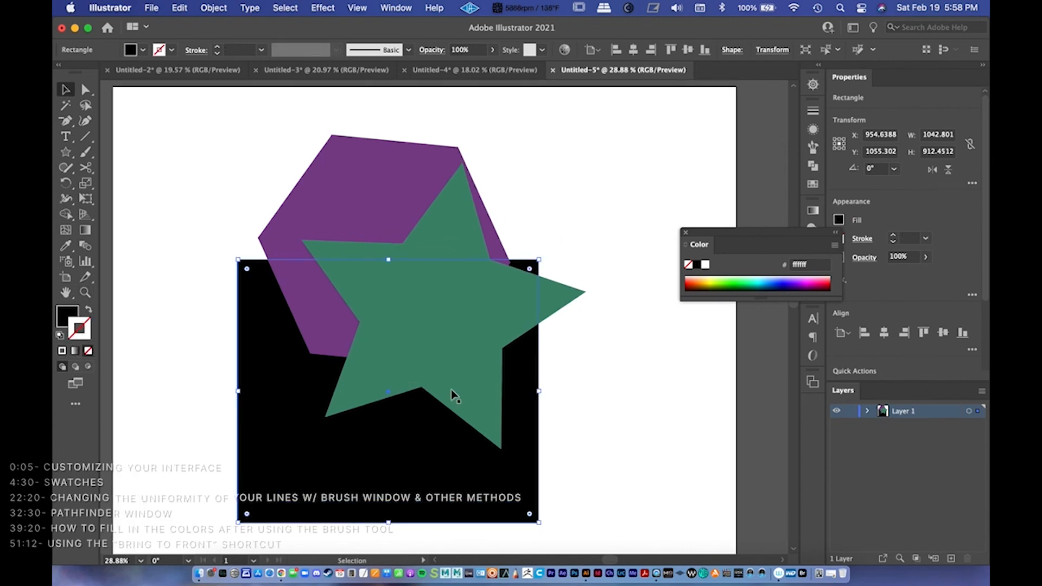
Step: Deselect the artwork and close the floating Color window
{"action": "left_click", "coordinate": [590, 444]}
{"action": "key", "text": "z"}
{"action": "scroll", "coordinate": [535, 395], "scroll_direction": "down", "scroll_amount": 3}
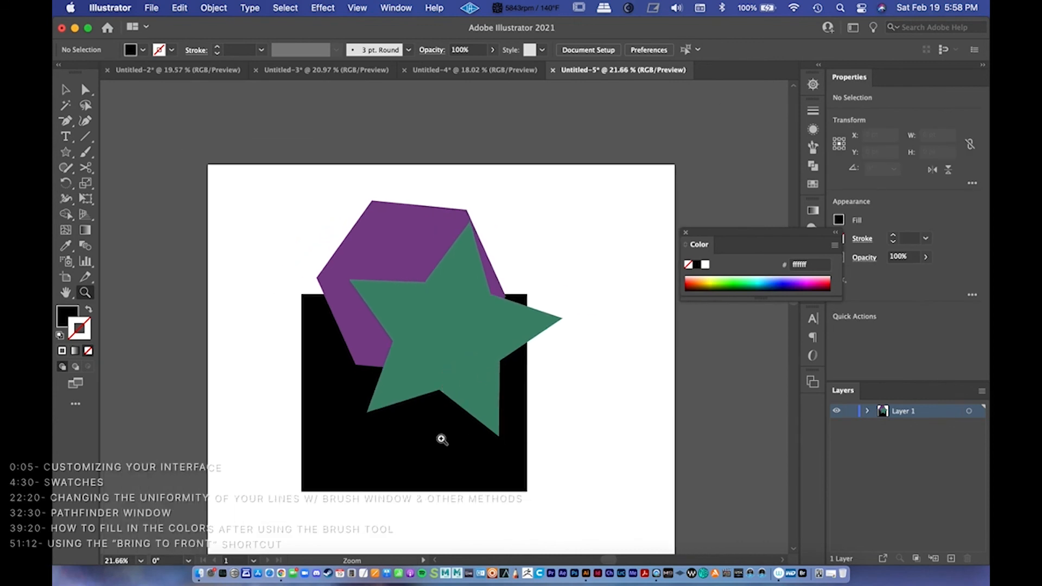
{"action": "left_click", "coordinate": [686, 232]}
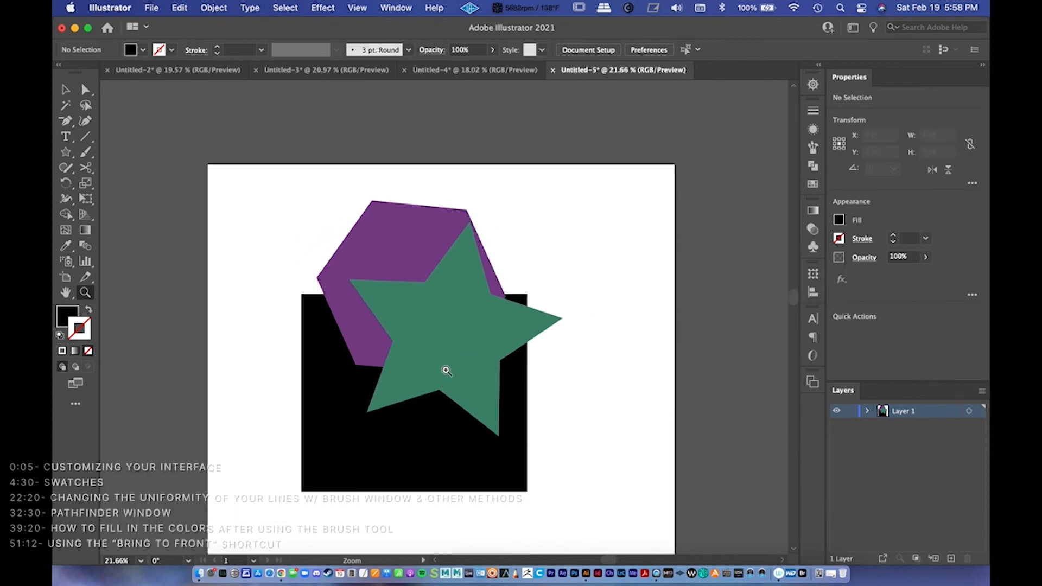
{"action": "scroll", "coordinate": [470, 315], "scroll_direction": "down", "scroll_amount": 2}
{"action": "scroll", "coordinate": [470, 315], "scroll_direction": "left", "scroll_amount": 2}
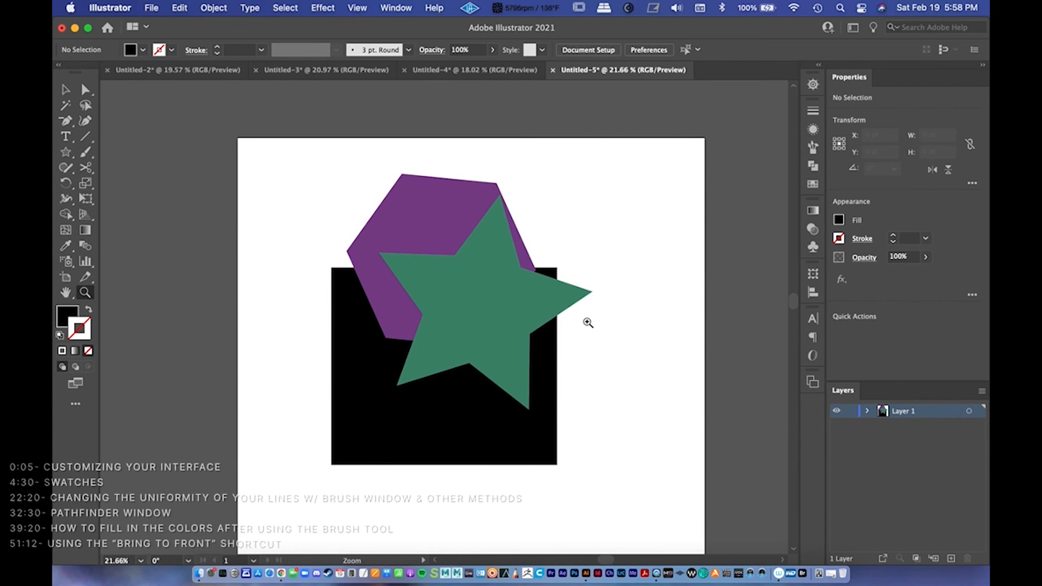
Step: Expand Layer 1 and try moving the star's path below the rectangle in the layer order
{"action": "left_click", "coordinate": [866, 411]}
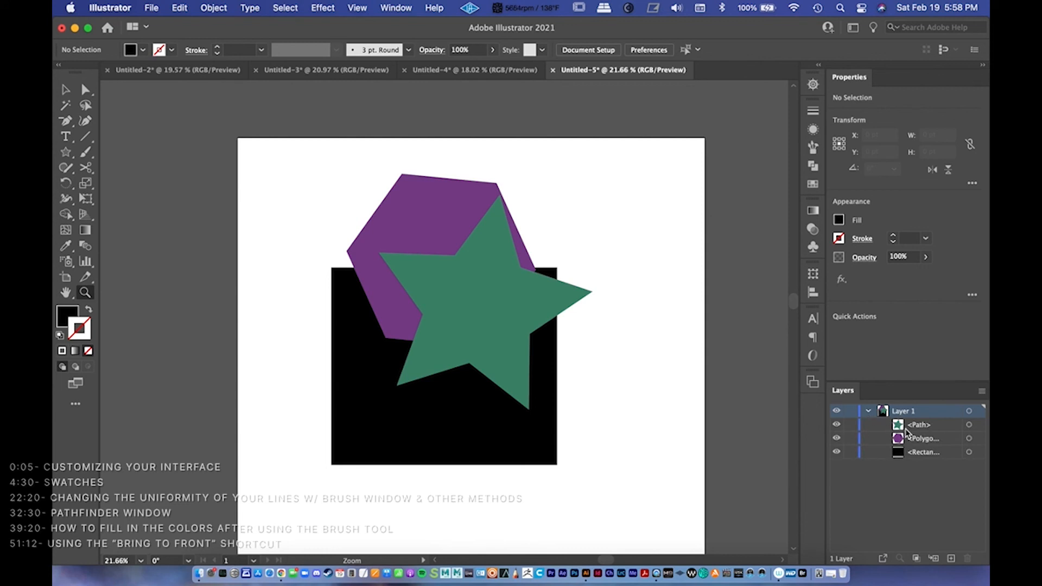
{"action": "left_click", "coordinate": [922, 428]}
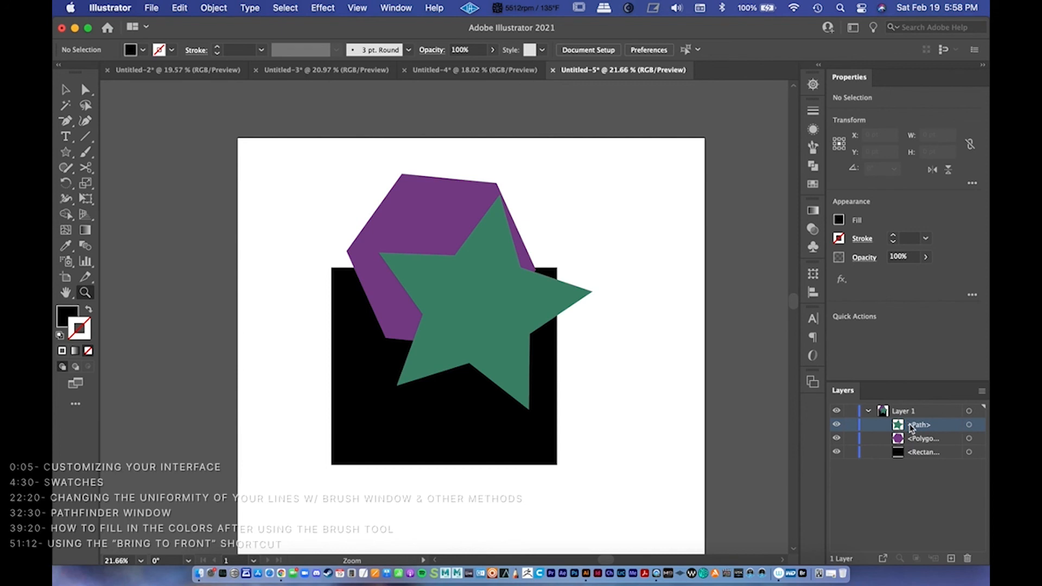
{"action": "left_click_drag", "start_coordinate": [912, 429], "coordinate": [921, 458]}
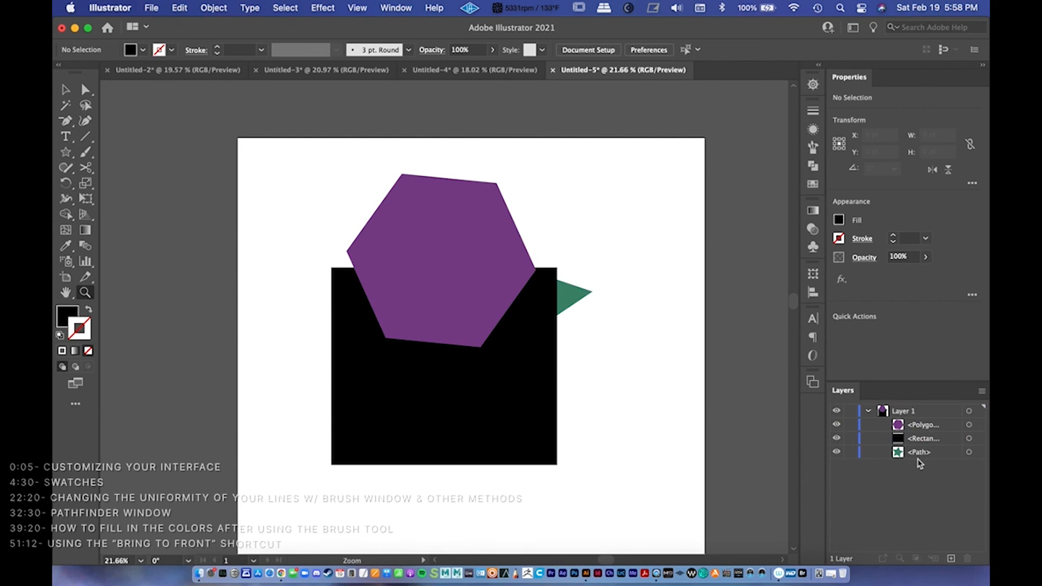
{"action": "key", "text": "super+z"}
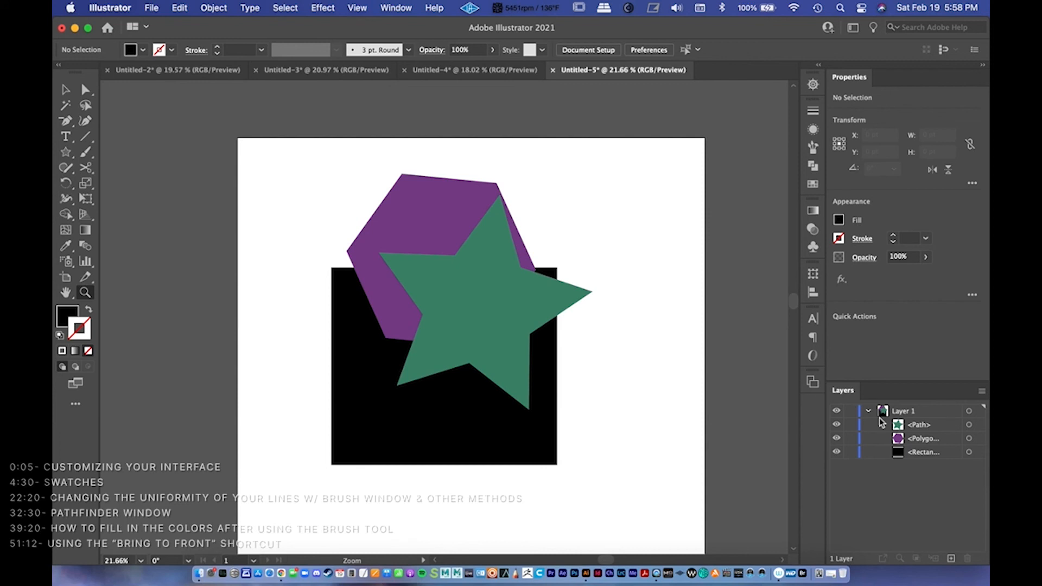
Step: Select the green star and examine its Arrange commands for bringing objects forward and sending them back
{"action": "key", "text": "v"}
{"action": "left_click", "coordinate": [499, 324]}
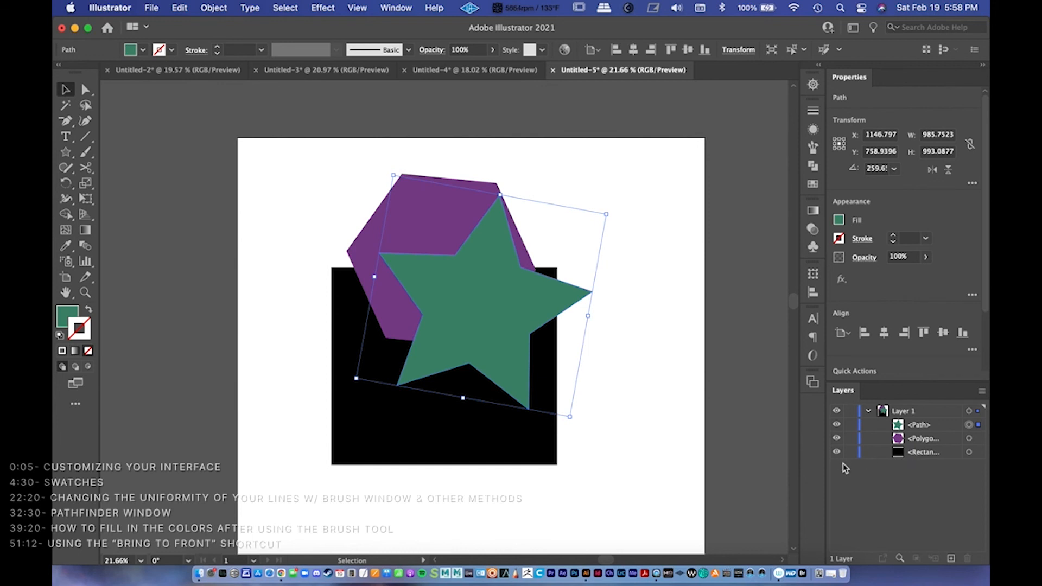
{"action": "left_click", "coordinate": [644, 252]}
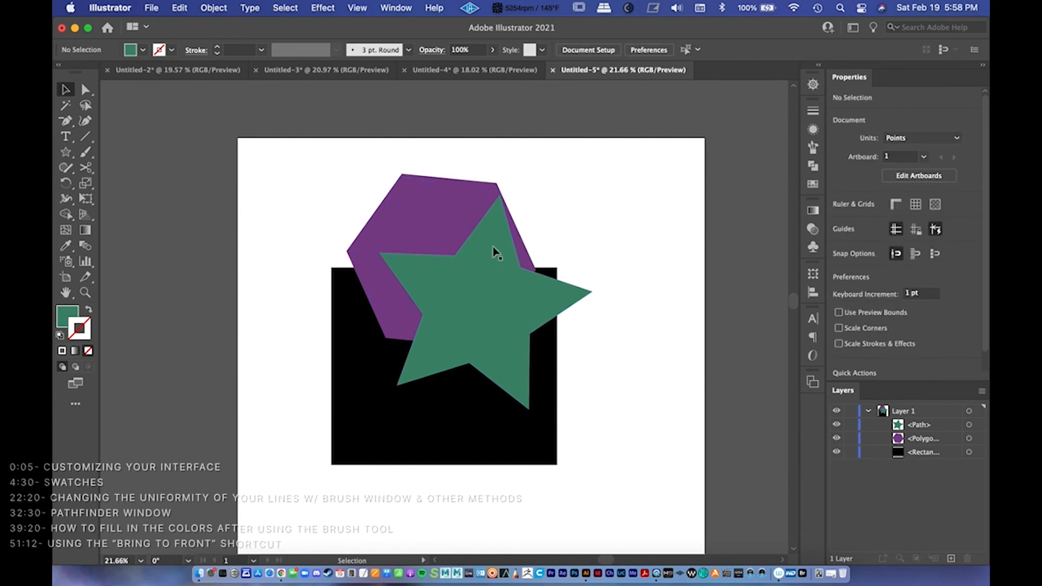
{"action": "left_click", "coordinate": [911, 429]}
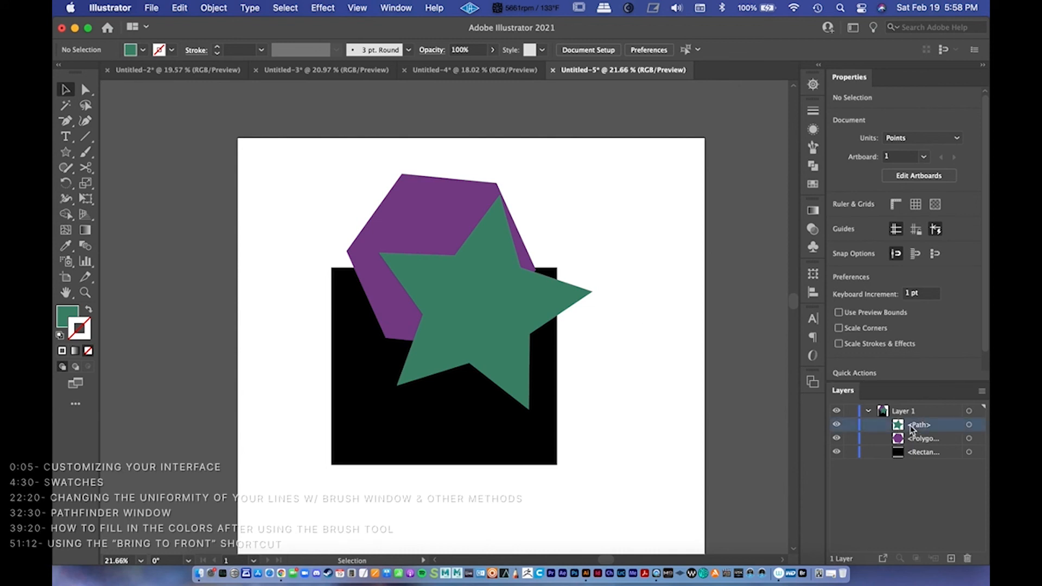
{"action": "left_click", "coordinate": [488, 281]}
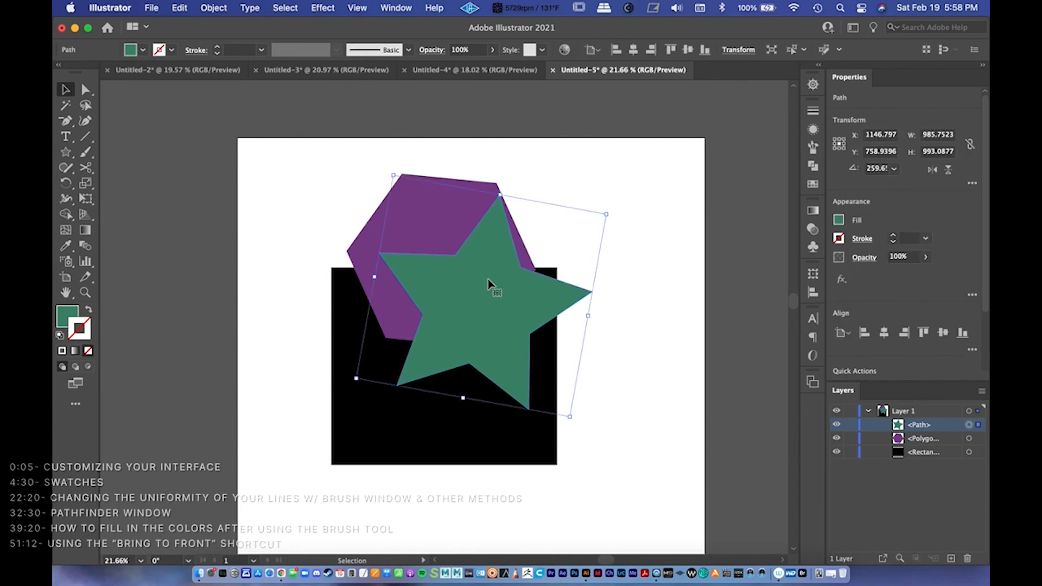
{"action": "right_click", "coordinate": [487, 278]}
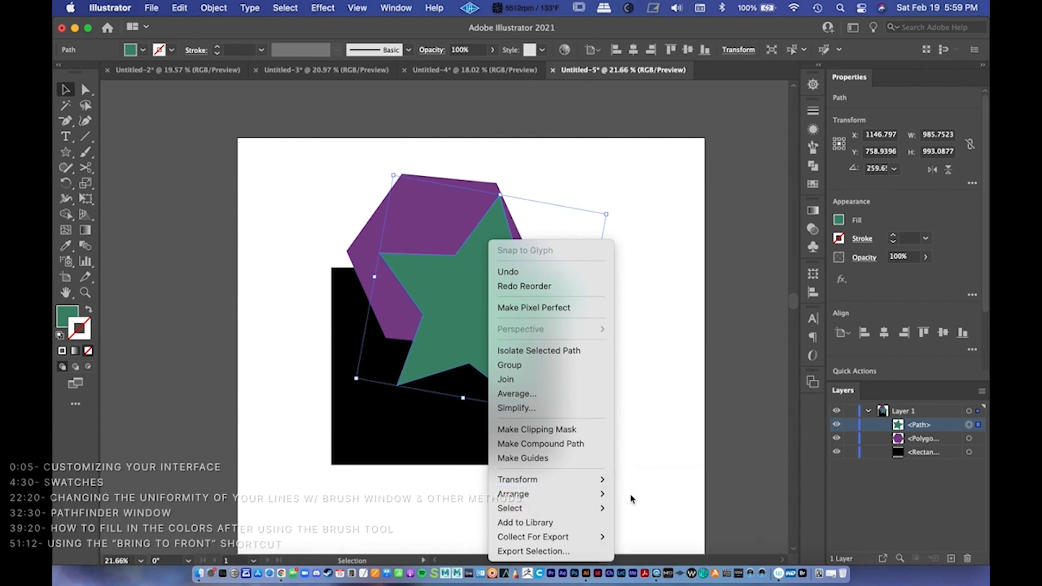
{"action": "mouse_move", "coordinate": [599, 494]}
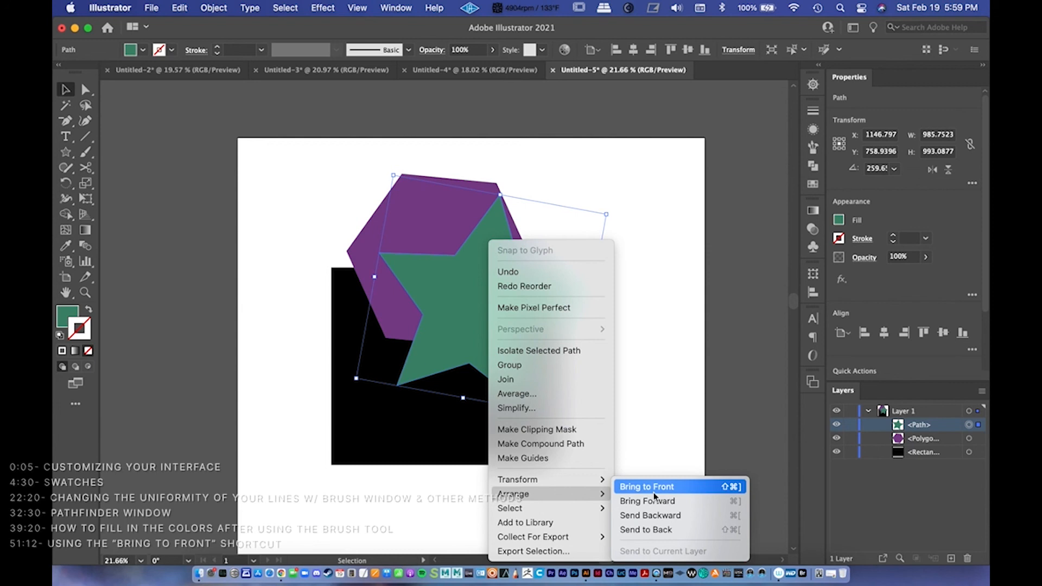
{"action": "left_click", "coordinate": [741, 506]}
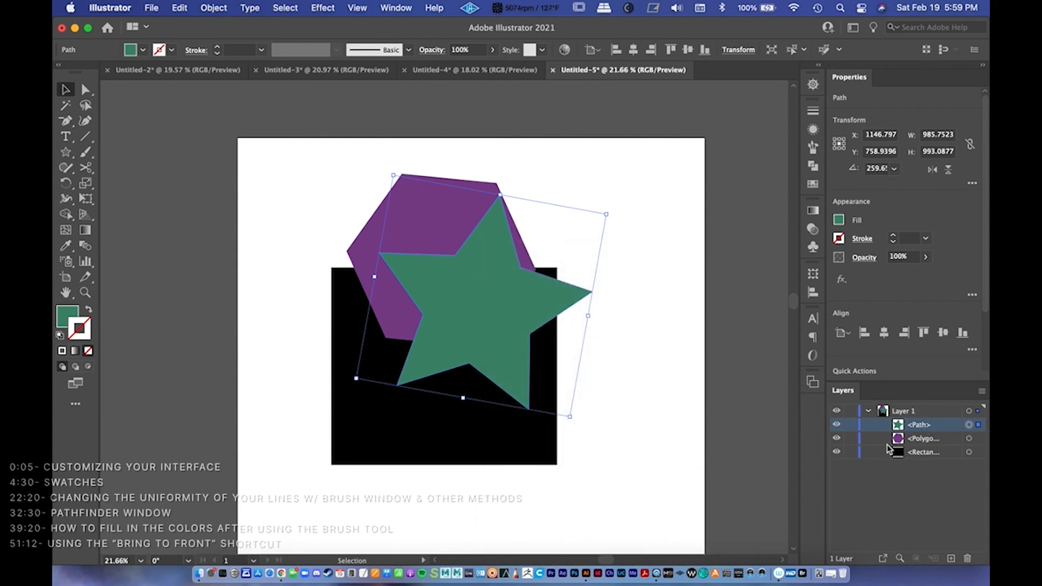
Step: Send the star backward behind the hexagon and rectangle and bring it forward above them again, repeating the reordering several times
{"action": "key", "text": "super+bracketleft"}
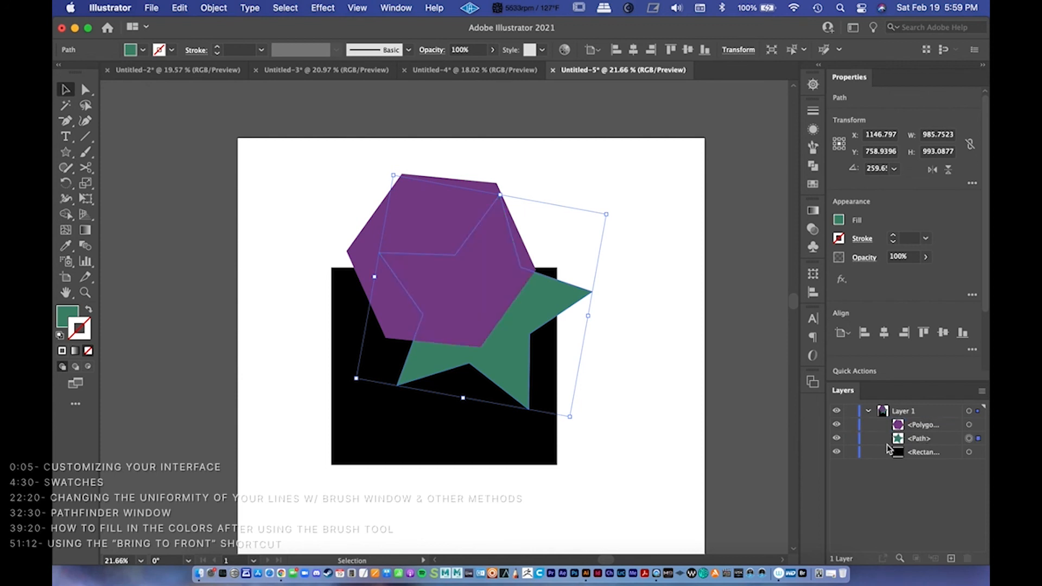
{"action": "key", "text": "super+bracketleft"}
{"action": "key", "text": "super+bracketright"}
{"action": "key", "text": "super+bracketright"}
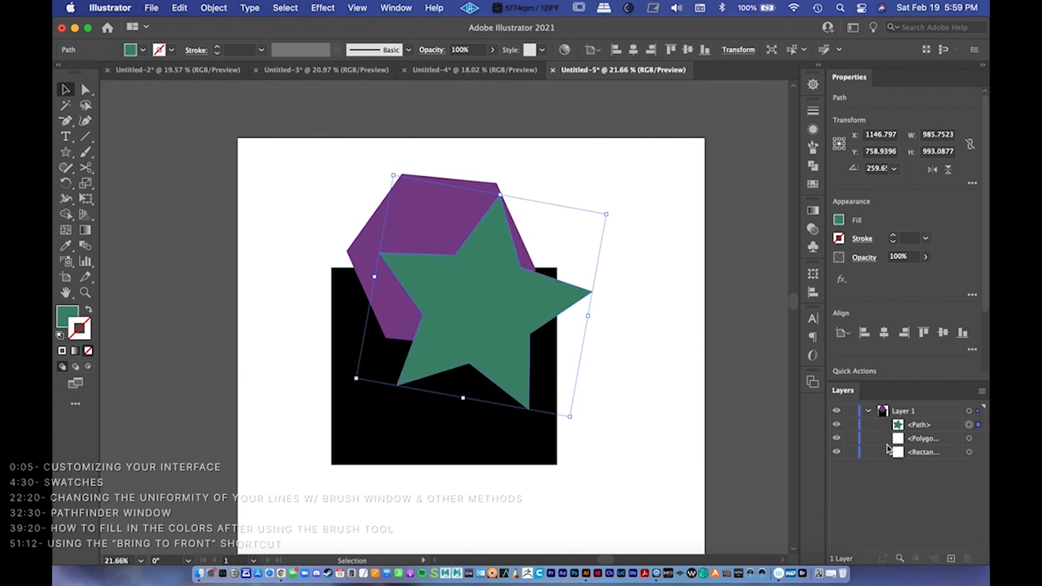
{"action": "key", "text": "super+shift+bracketleft"}
{"action": "key", "text": "super+bracketright"}
{"action": "key", "text": "super+bracketright"}
{"action": "key", "text": "super+bracketleft"}
{"action": "key", "text": "super+bracketleft"}
{"action": "key", "text": "super+bracketright"}
{"action": "key", "text": "super+bracketright"}
Step: Send the star to the very back of the stack and bring it to the front again
{"action": "left_click", "coordinate": [930, 425]}
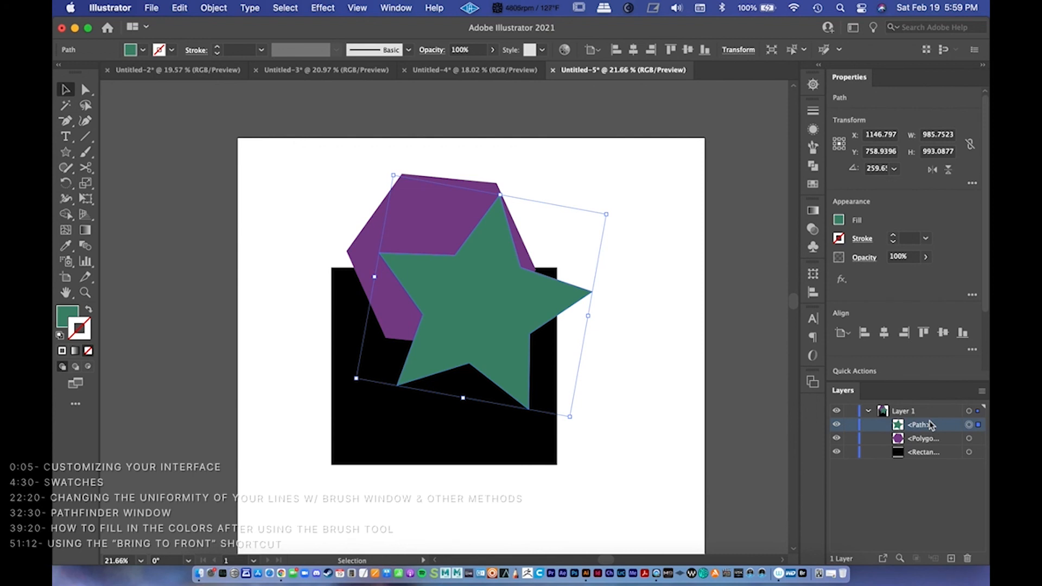
{"action": "key", "text": "super+shift+bracketleft"}
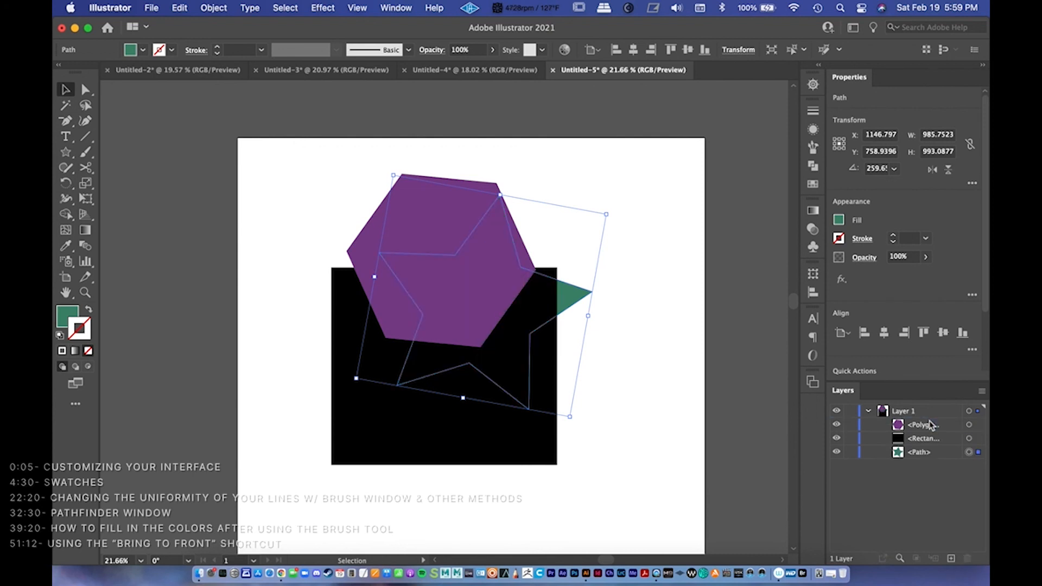
{"action": "left_click", "coordinate": [930, 453]}
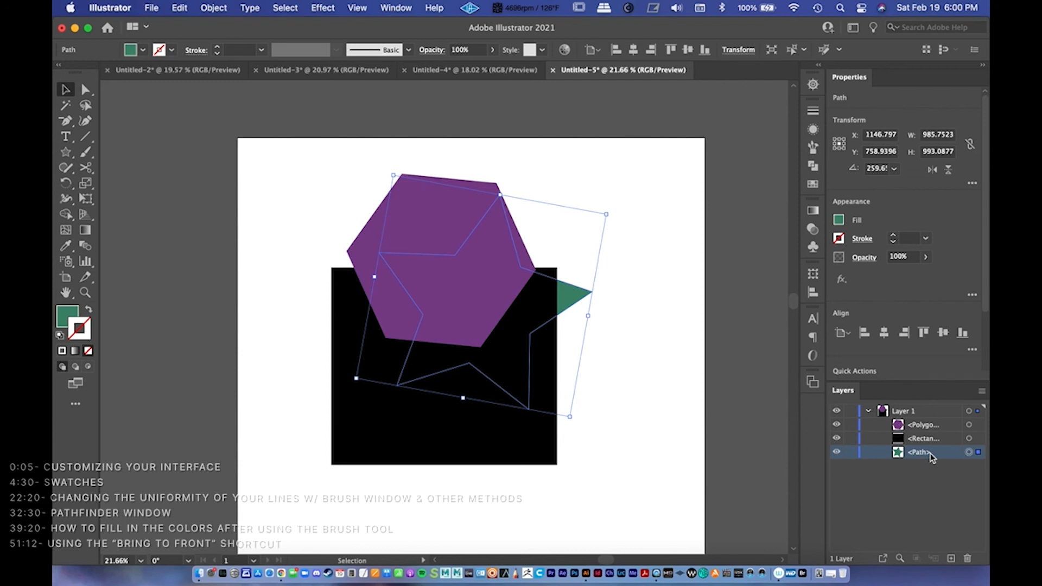
{"action": "key", "text": "super+shift+bracketright"}
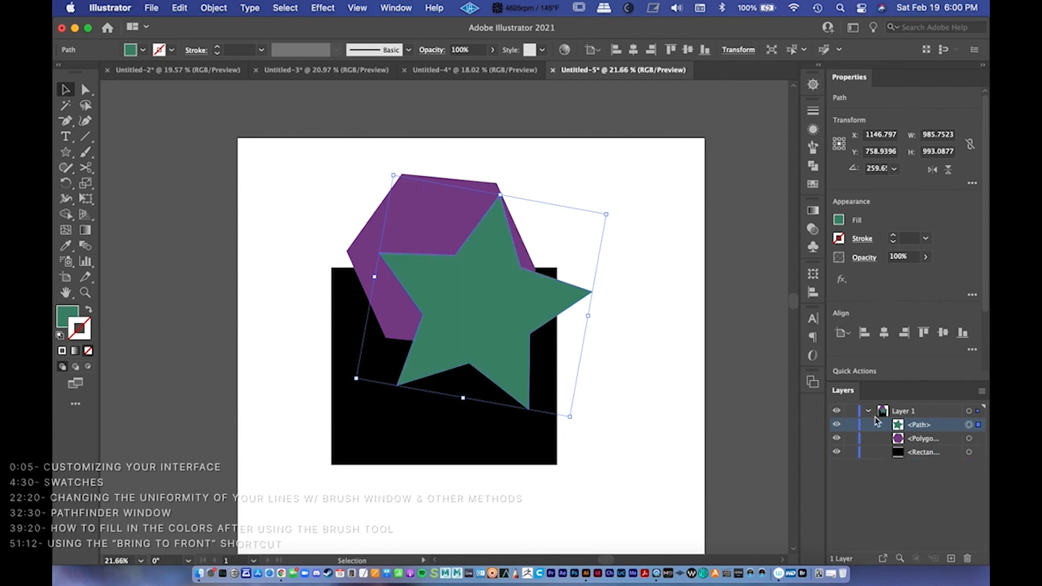
Step: Review the Arrange commands for the star once more and clear the selection
{"action": "right_click", "coordinate": [470, 305]}
{"action": "mouse_move", "coordinate": [518, 500]}
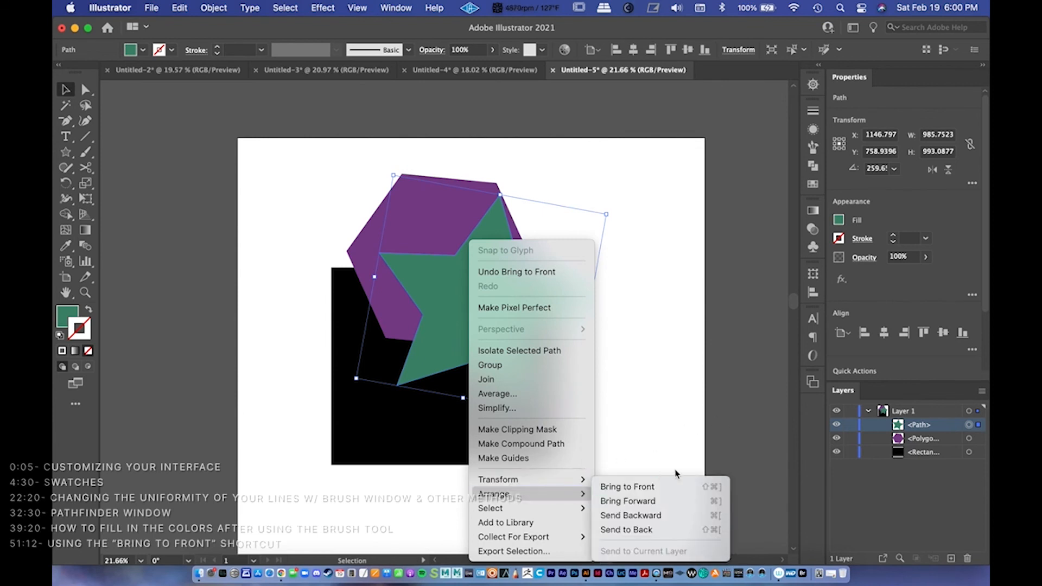
{"action": "left_click", "coordinate": [754, 378]}
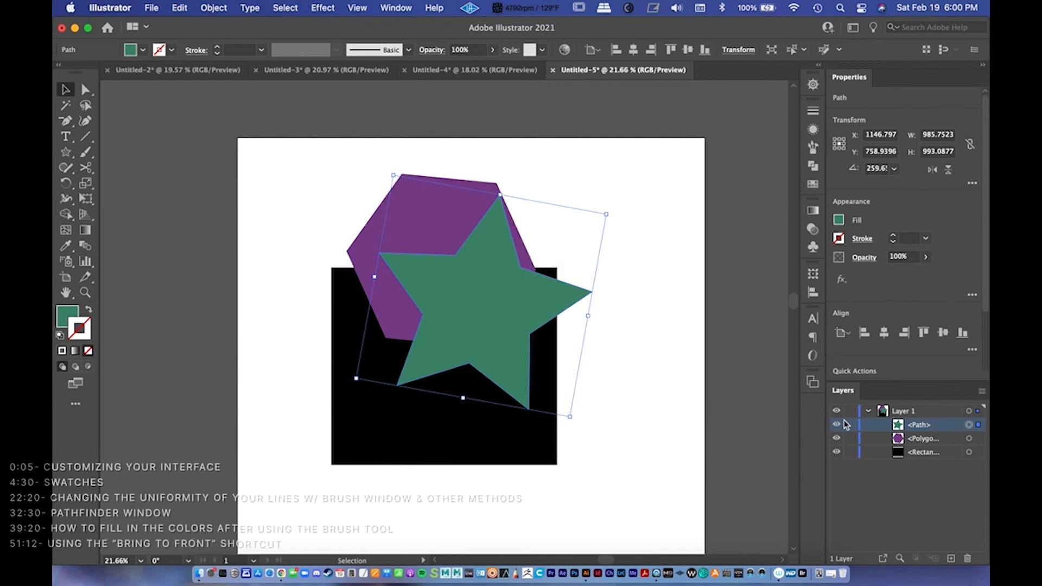
{"action": "left_click", "coordinate": [642, 386]}
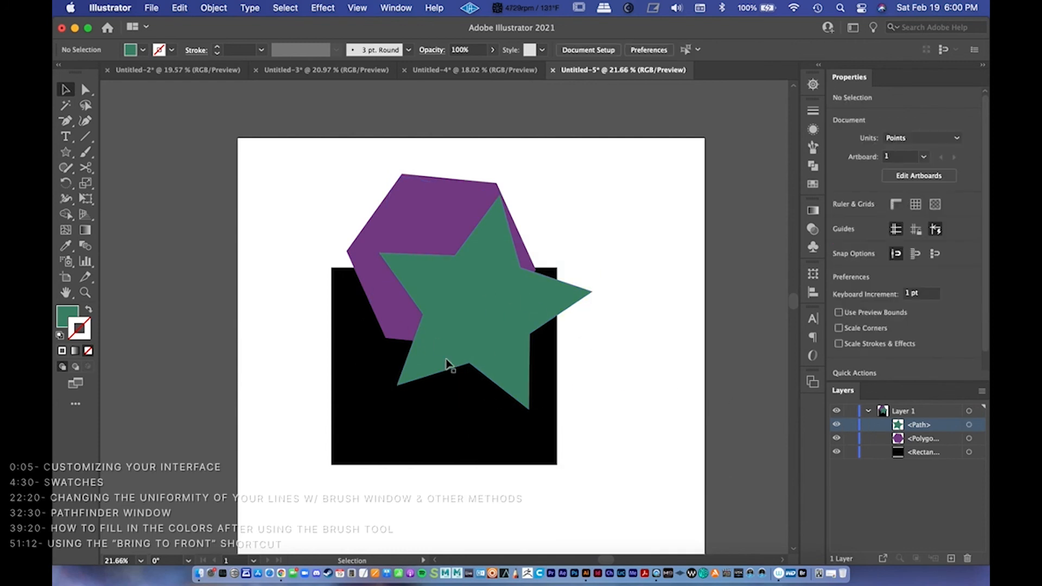
Step: Rearrange the black rectangle to the front and to the back, finishing one level forward, between the star and the hexagon
{"action": "left_click", "coordinate": [454, 430]}
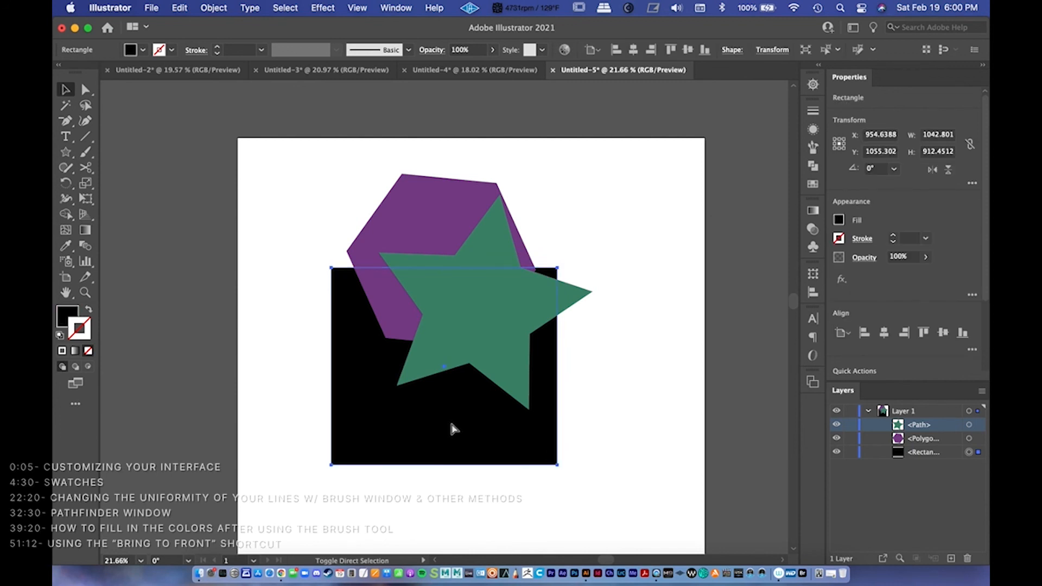
{"action": "key", "text": "super+shift+bracketright"}
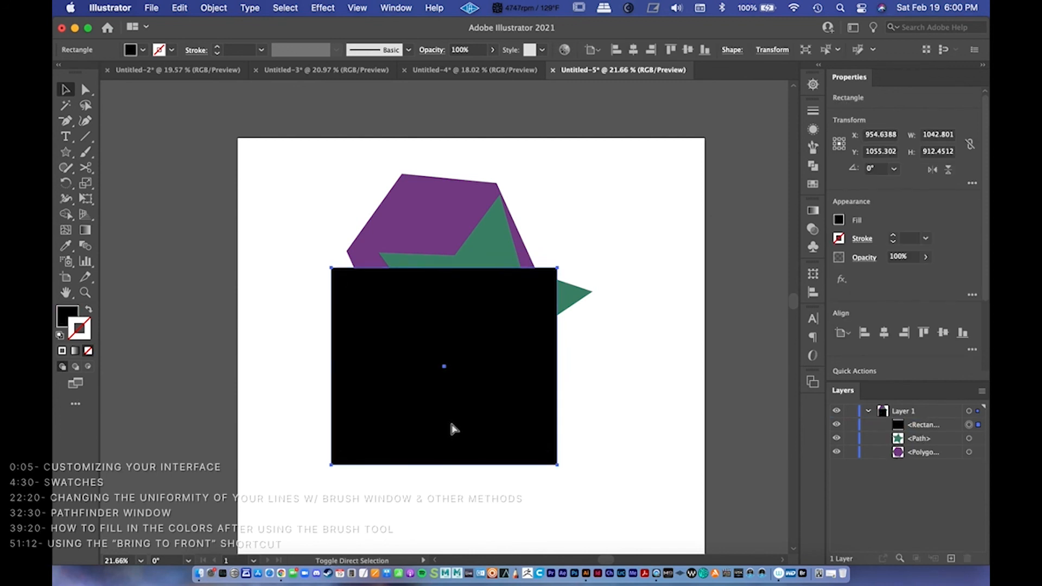
{"action": "key", "text": "super+shift+bracketleft"}
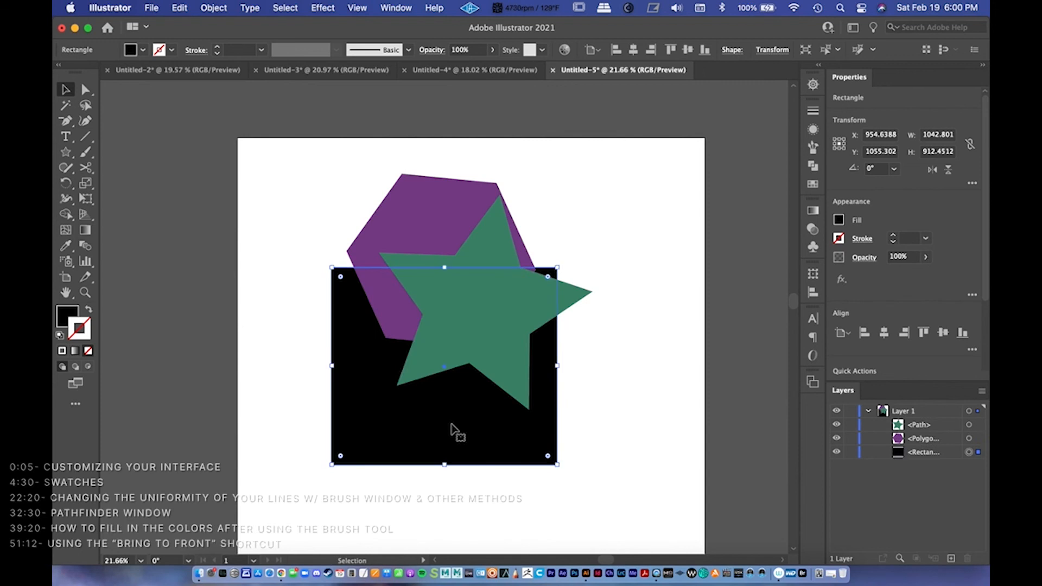
{"action": "key", "text": "super+bracketright"}
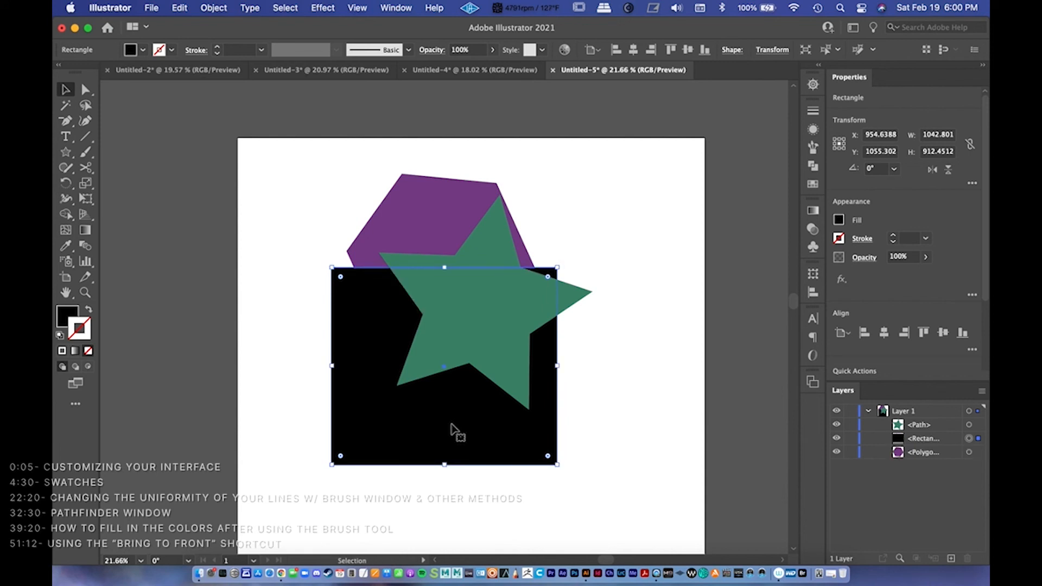
Step: Collapse Layer 1 and create a new layer above it
{"action": "left_click", "coordinate": [916, 415]}
{"action": "left_click", "coordinate": [868, 411]}
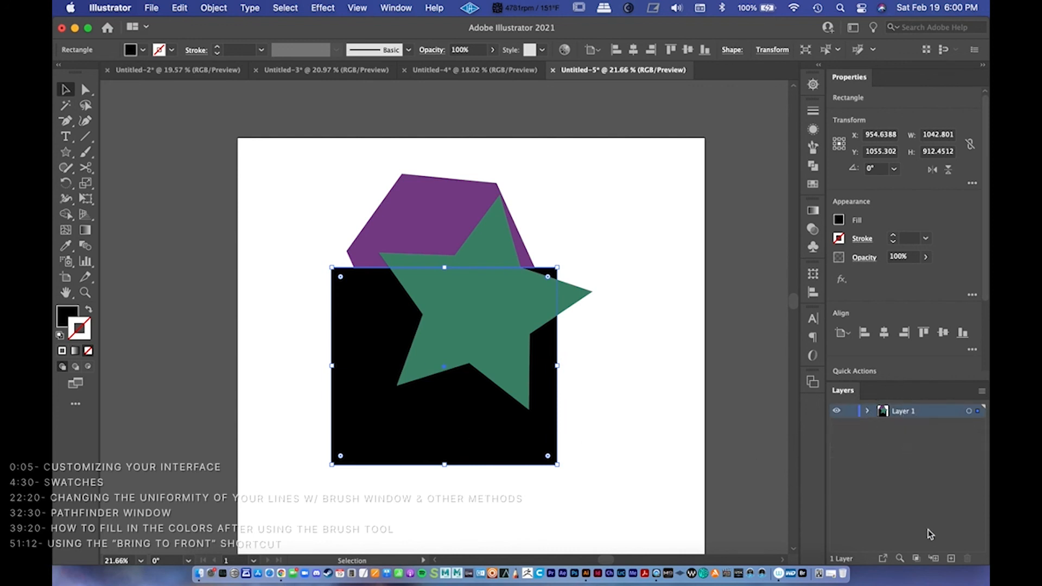
{"action": "left_click", "coordinate": [951, 558]}
{"action": "left_click", "coordinate": [967, 413]}
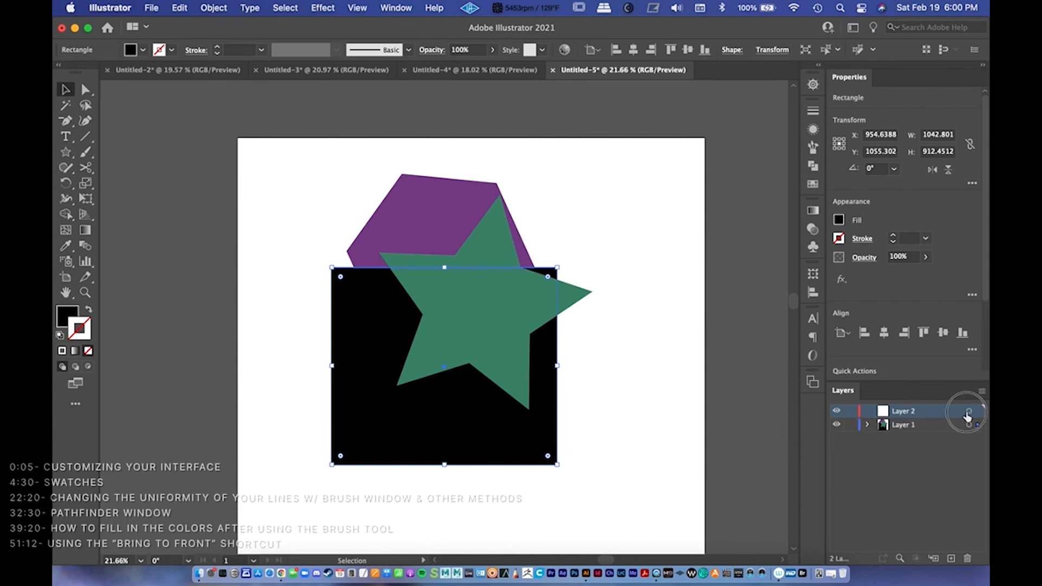
Step: Draw a large black star about 1691 wide and 1681 high on Layer 2 and position it over the existing shapes
{"action": "left_click", "coordinate": [66, 152]}
{"action": "left_click_drag", "start_coordinate": [337, 197], "coordinate": [465, 327]}
{"action": "key", "text": "v"}
{"action": "left_click_drag", "start_coordinate": [379, 227], "coordinate": [432, 305]}
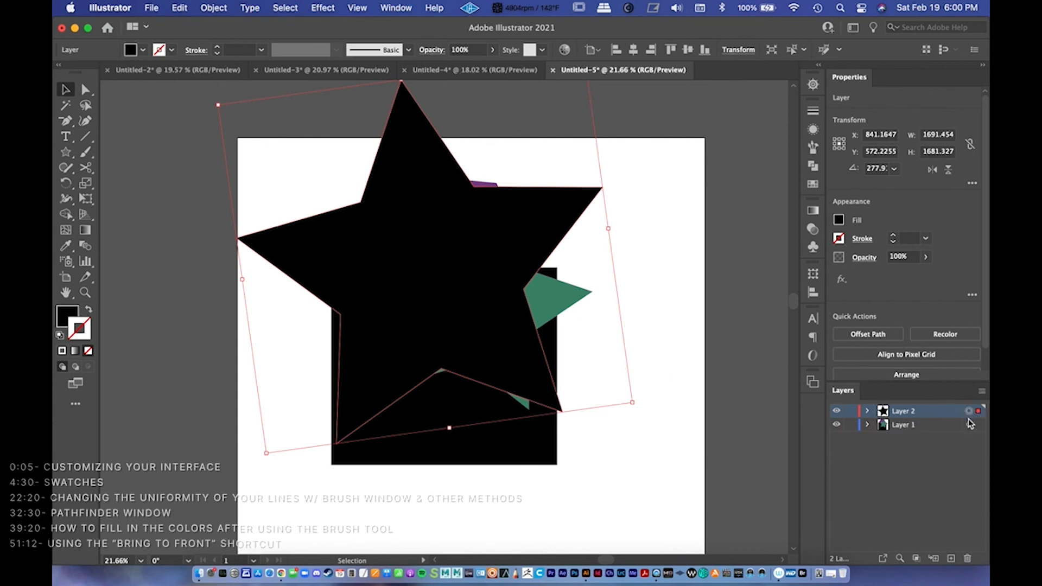
Step: Expand Layer 1, select its purple hexagon, and bring it to the front within that layer
{"action": "left_click", "coordinate": [868, 424]}
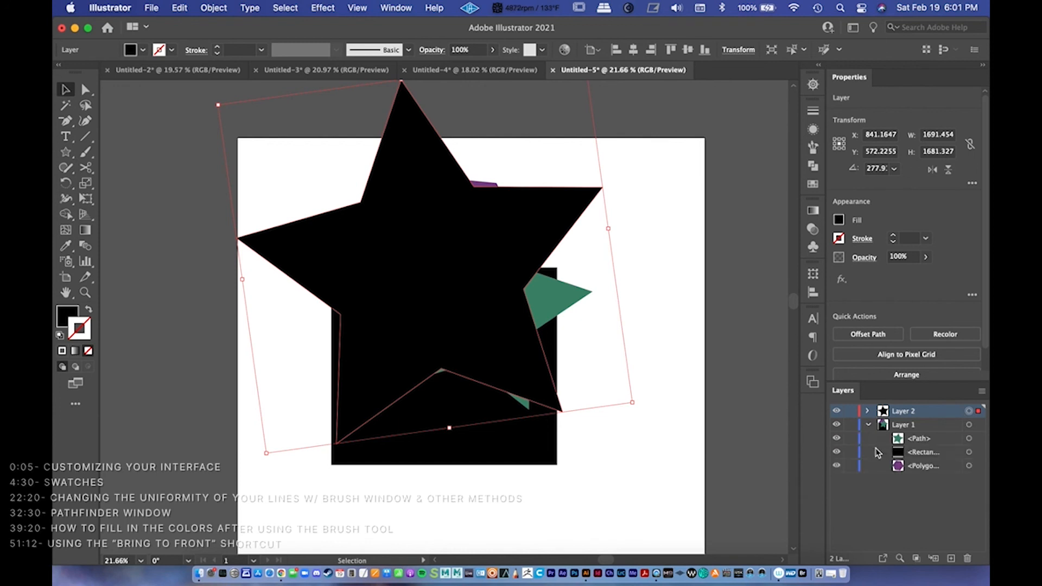
{"action": "left_click", "coordinate": [968, 466]}
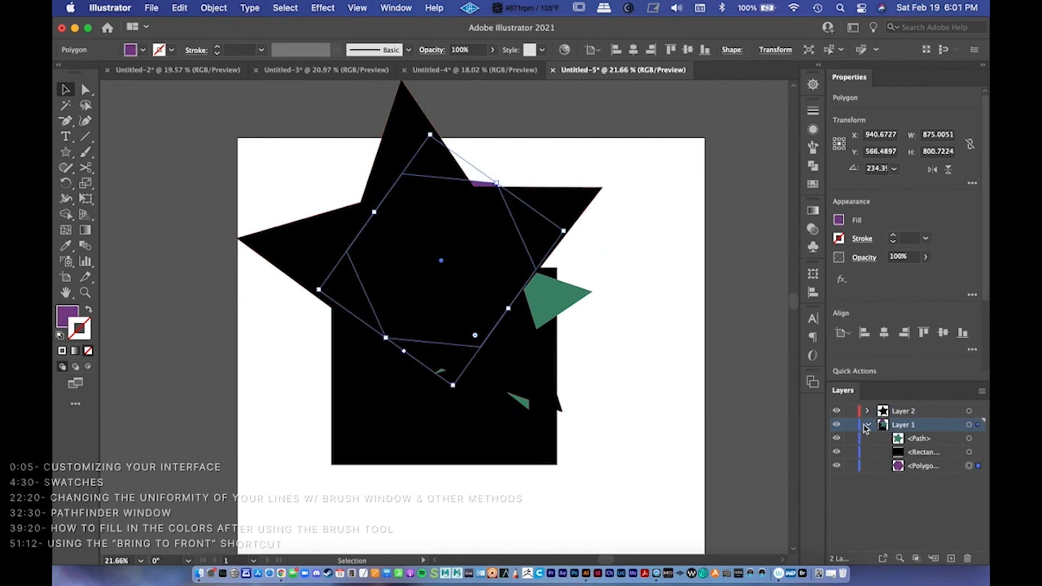
{"action": "left_click", "coordinate": [868, 425]}
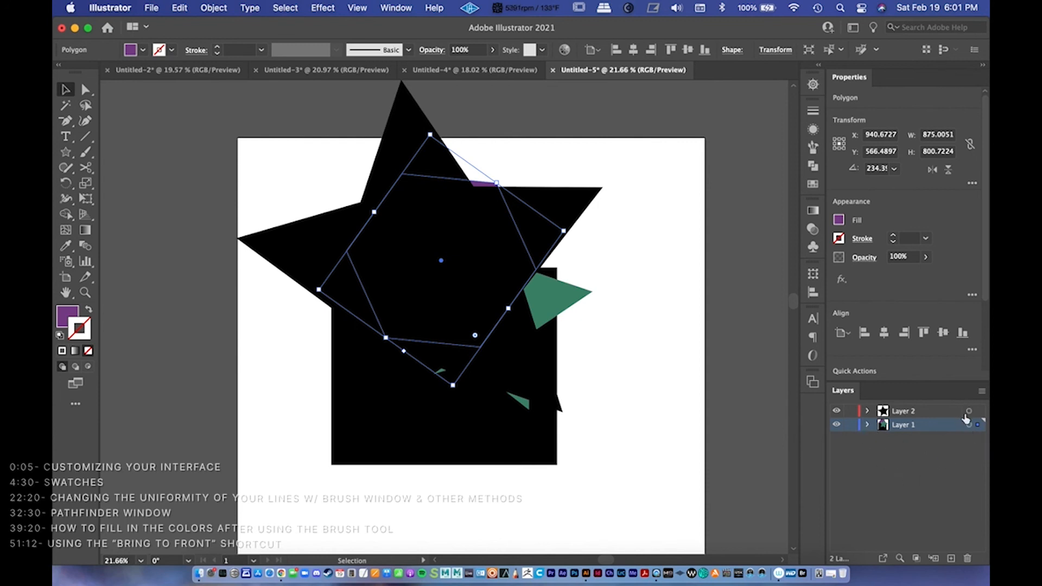
{"action": "left_click", "coordinate": [868, 426]}
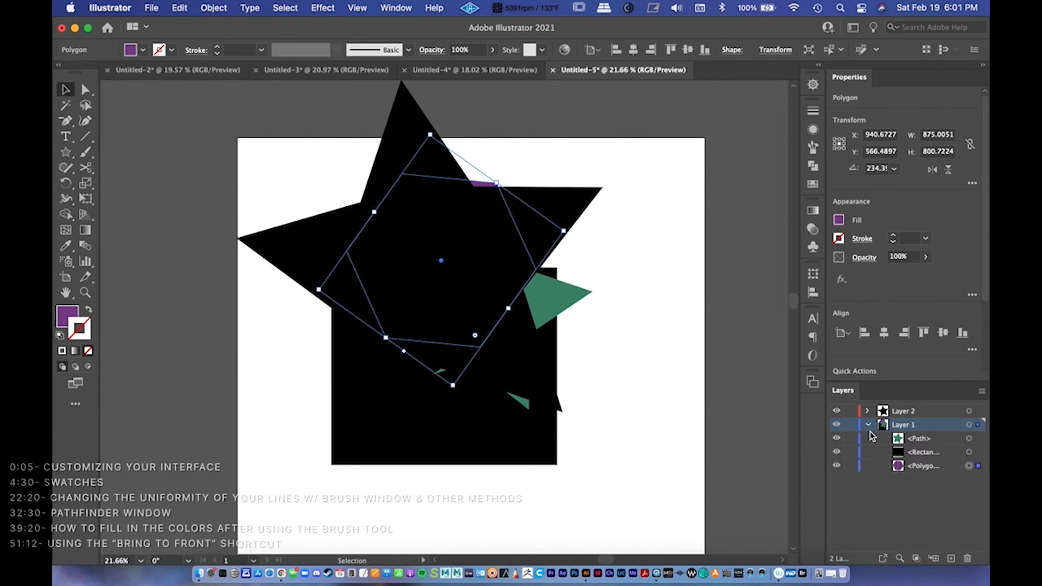
{"action": "left_click", "coordinate": [931, 468]}
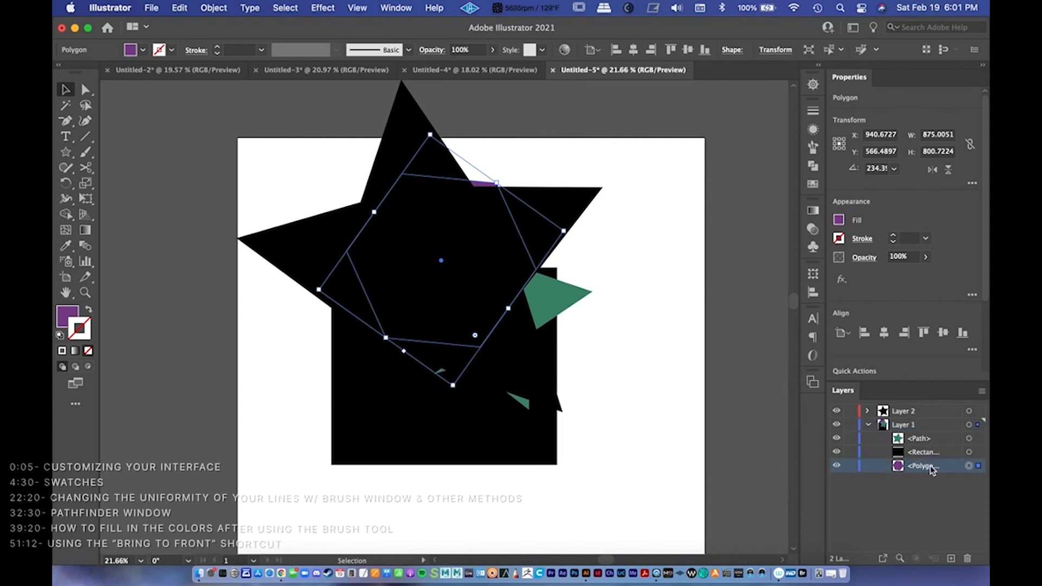
{"action": "key", "text": "super+shift+bracketright"}
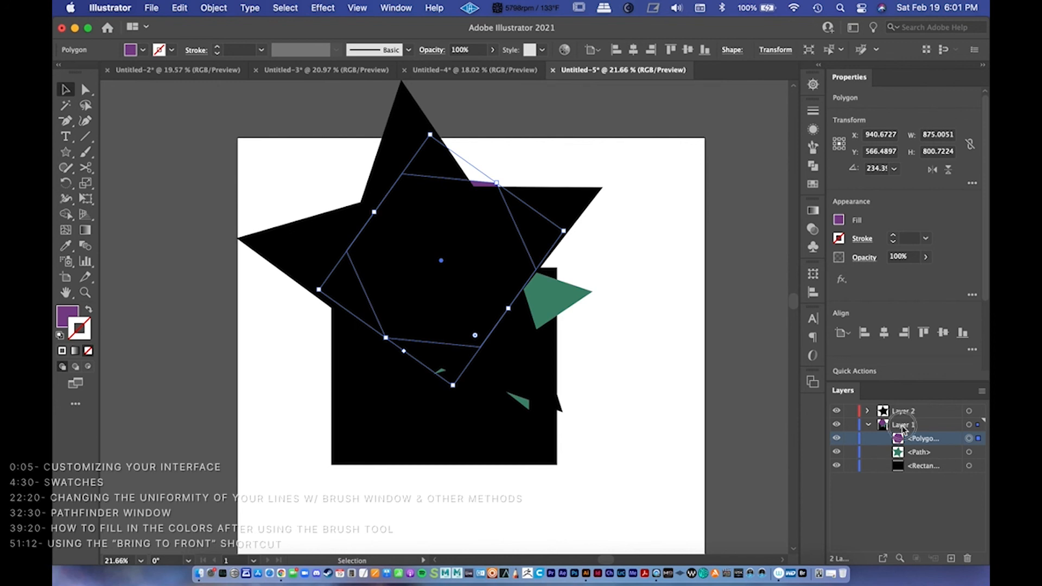
Step: Move Layer 1 above Layer 2 in the layer order and undo the reordering
{"action": "left_click", "coordinate": [898, 427]}
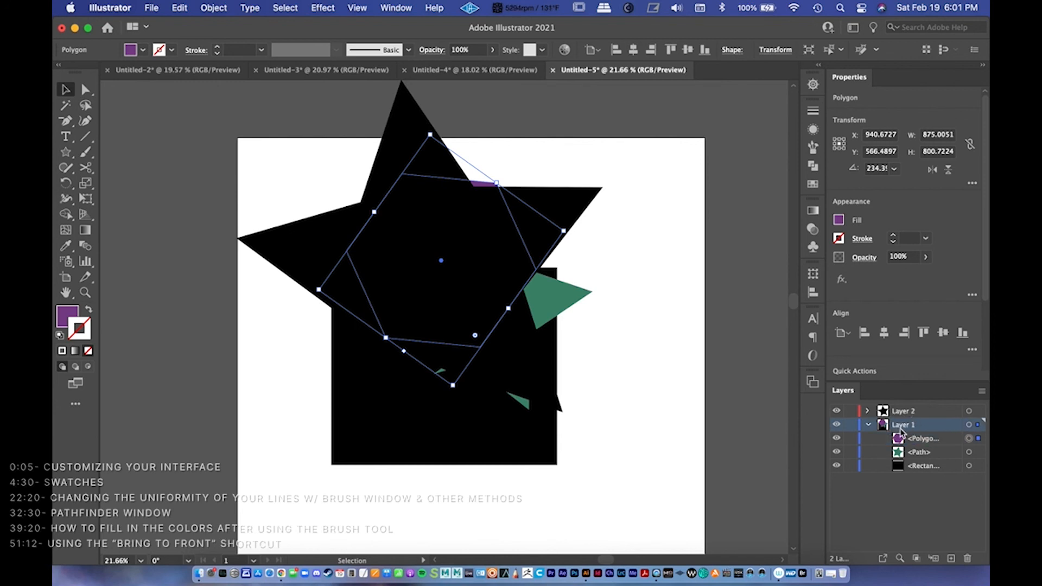
{"action": "left_click_drag", "start_coordinate": [900, 426], "coordinate": [901, 407]}
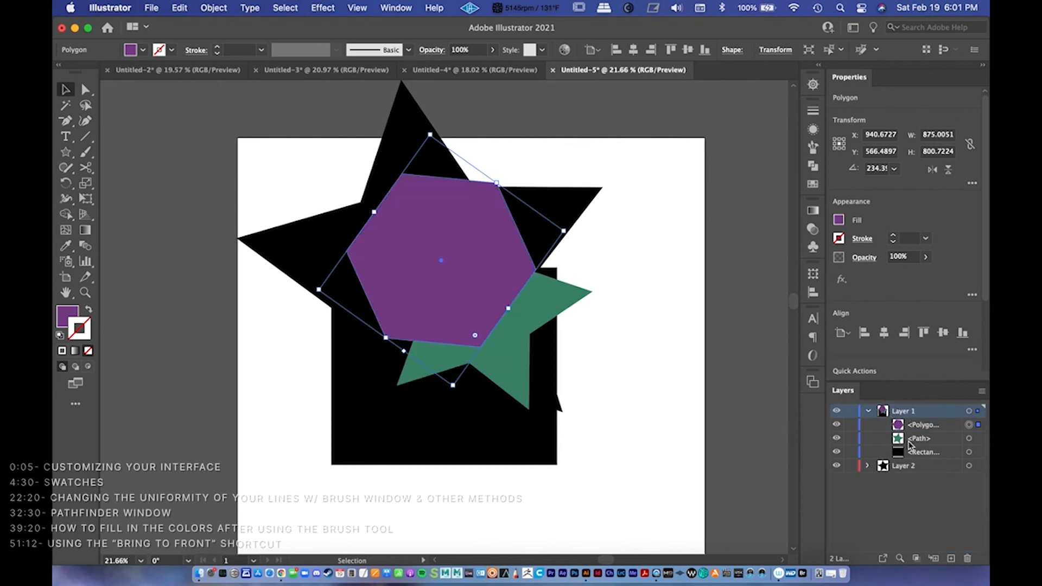
{"action": "key", "text": "super+z"}
Step: Move the purple hexagon out of Layer 1 into Layer 2, in front of the large black star
{"action": "left_click_drag", "start_coordinate": [915, 442], "coordinate": [913, 415]}
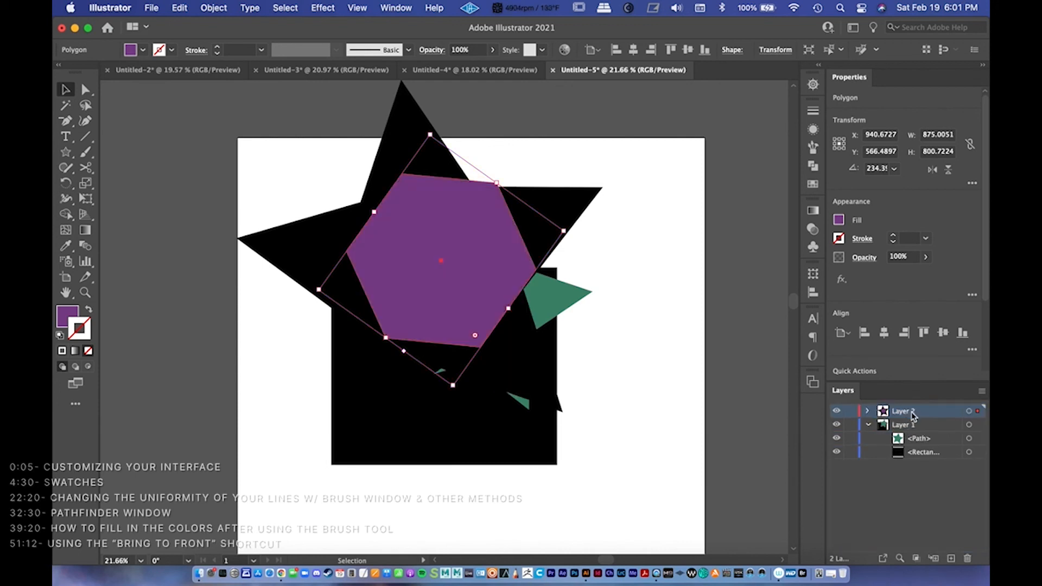